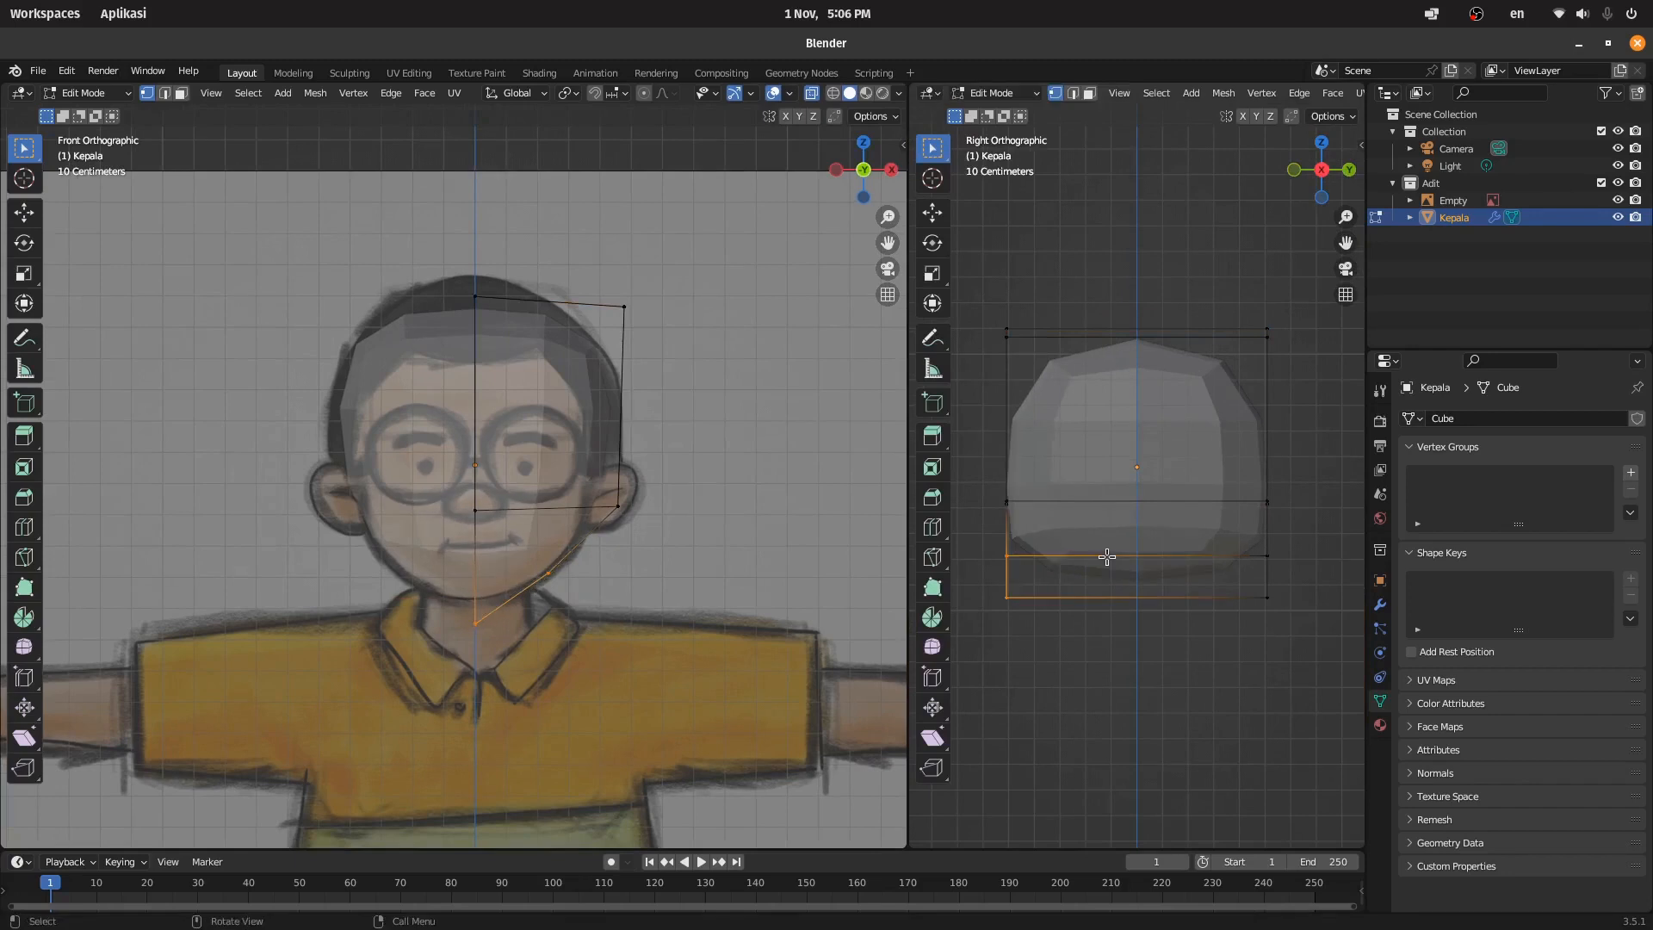
# Step: Set the head's Subdivision viewport level to 2 and show the right orthographic view in wireframe
pyautogui.rightClick(1108, 560)
pyautogui.scroll(1, 994, 488)
pyautogui.moveTo(1166, 401); pyautogui.dragTo(1192, 432, button='middle')
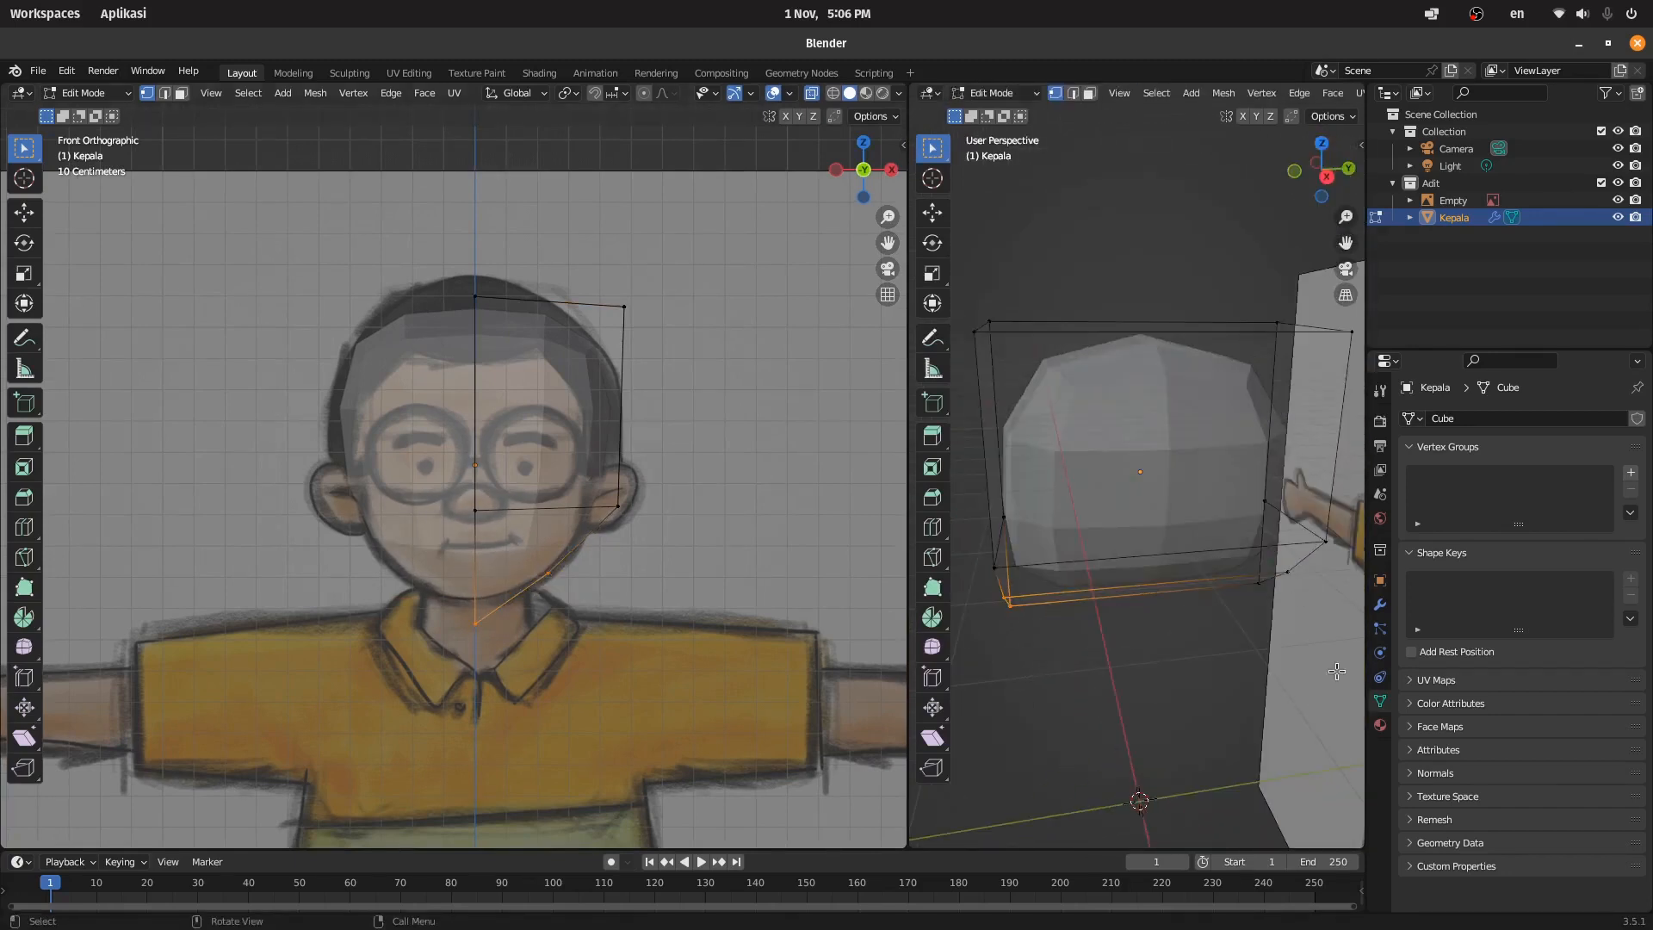
pyautogui.click(1380, 604)
pyautogui.click(1616, 692)
pyautogui.click(1327, 177)
pyautogui.press('z')
pyautogui.click(986, 399)
# Step: In side view, reposition the head's front chin and cheek vertices and pull the upper outer front vertex backward
pyautogui.moveTo(1097, 671); pyautogui.dragTo(1035, 460)
pyautogui.press('g')
pyautogui.click(1004, 565)
pyautogui.press('g')
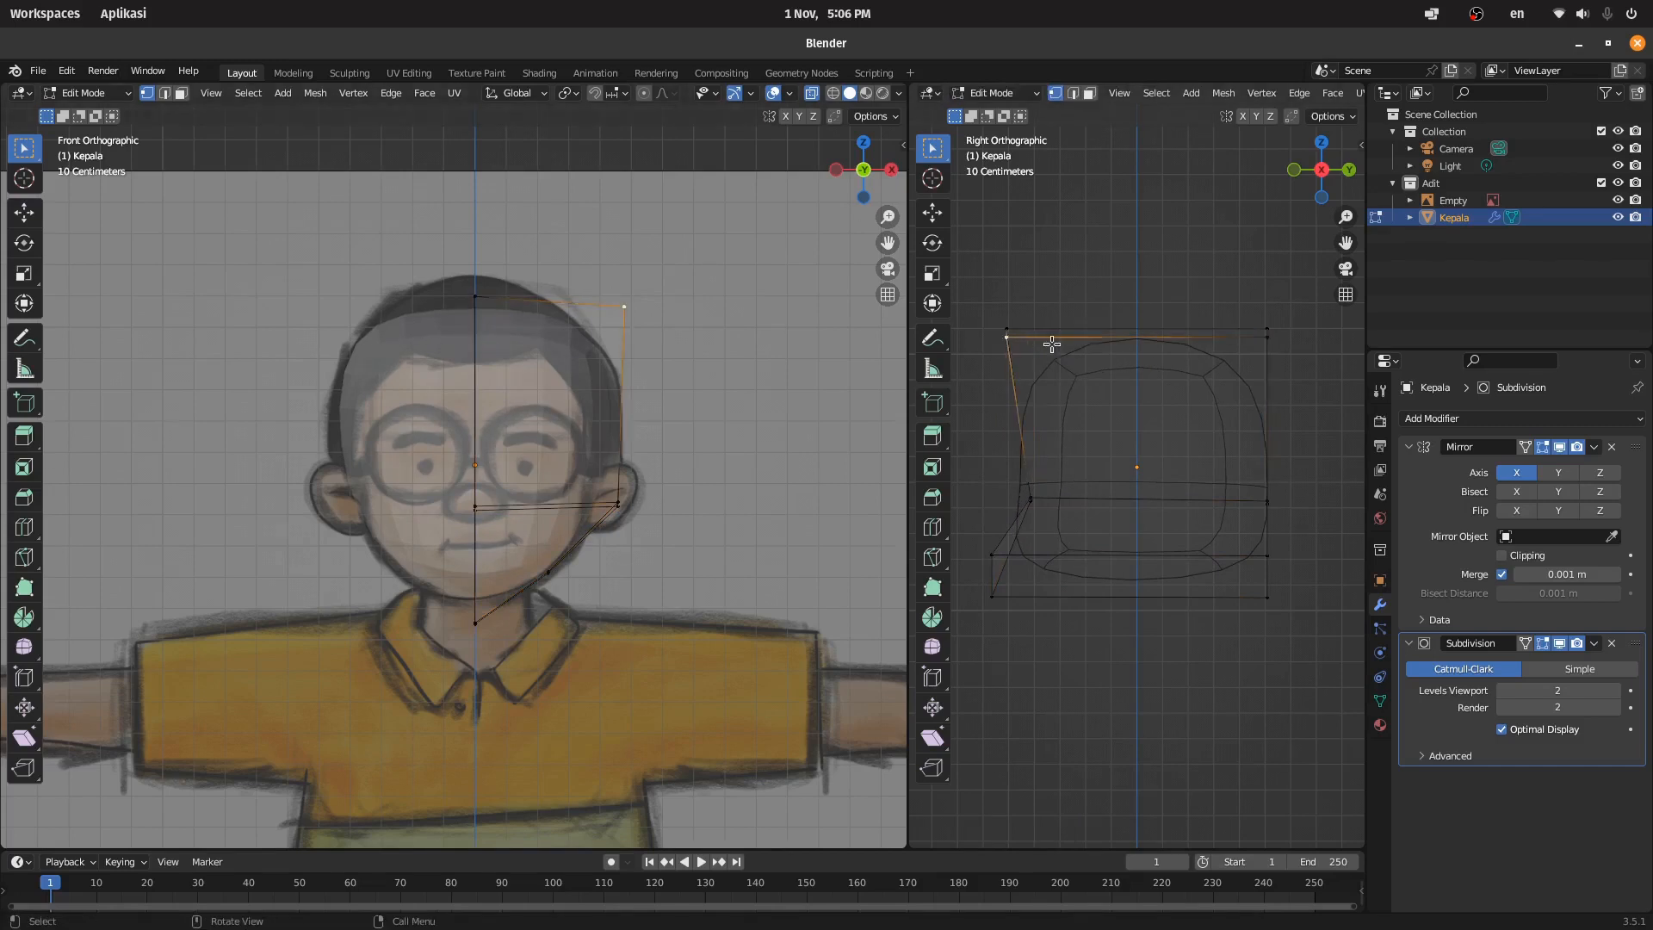
pyautogui.click(1122, 371)
pyautogui.moveTo(876, 153); pyautogui.dragTo(826, 245, button='middle')
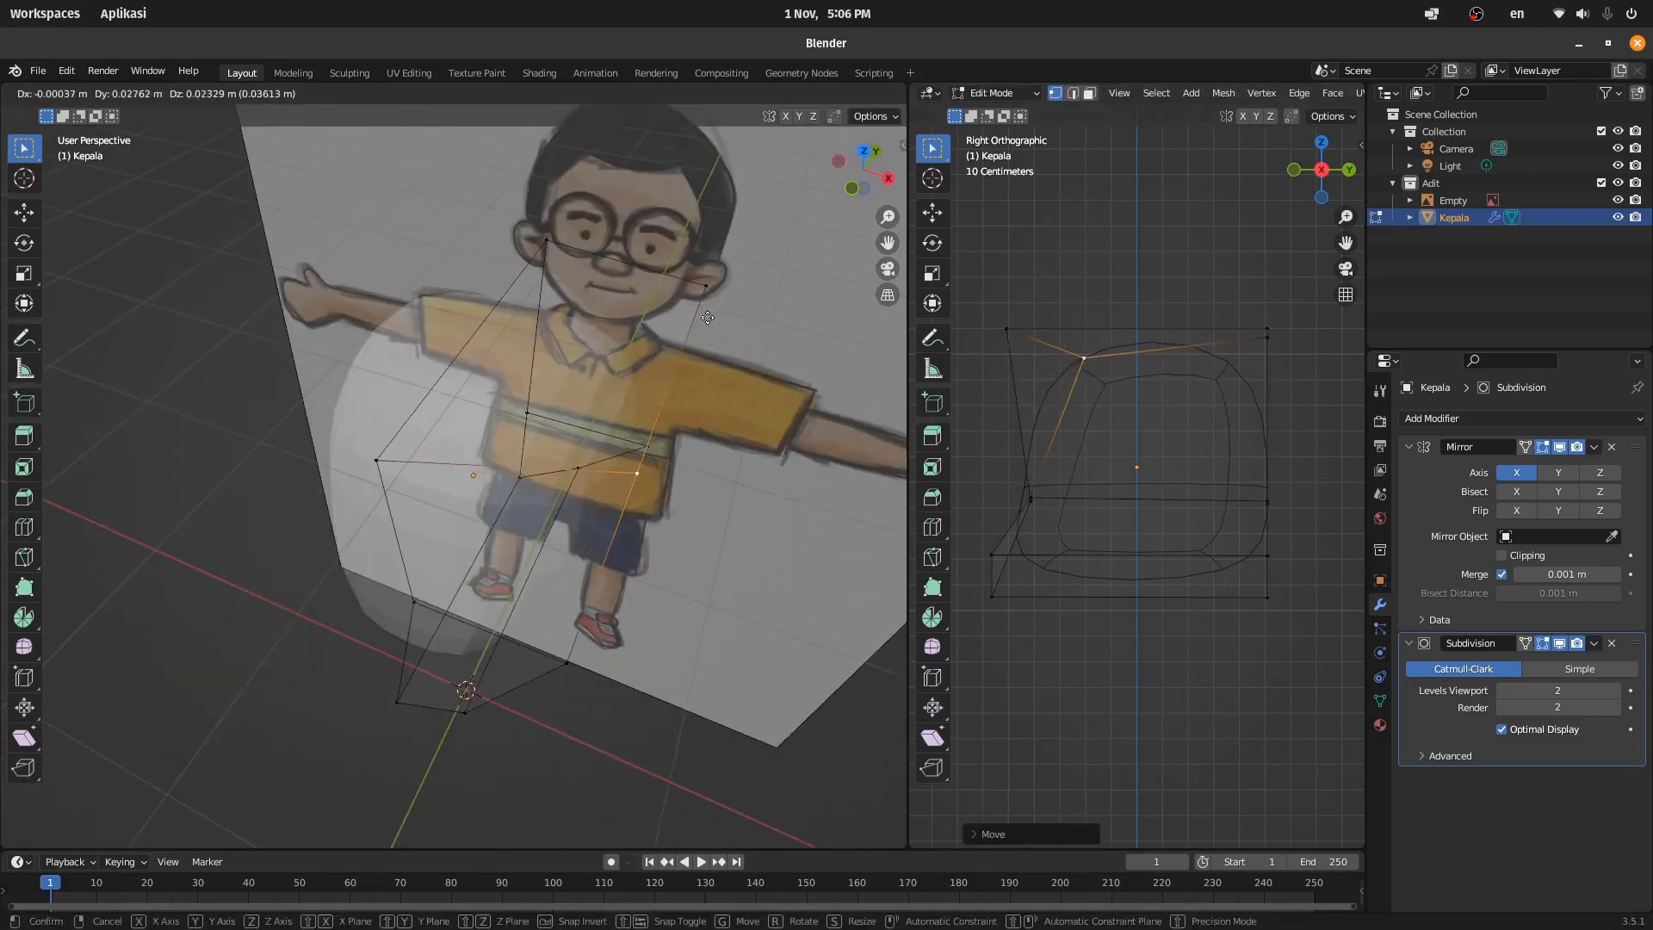
pyautogui.click(707, 323)
# Step: Move the head's outer cheek vertex backward to round the front of the face
pyautogui.moveTo(707, 323); pyautogui.dragTo(577, 258, button='middle')
pyautogui.click(334, 514)
pyautogui.press('g')
pyautogui.click(375, 508)
pyautogui.moveTo(374, 508); pyautogui.dragTo(526, 482, button='middle')
pyautogui.press('g')
pyautogui.click(579, 314)
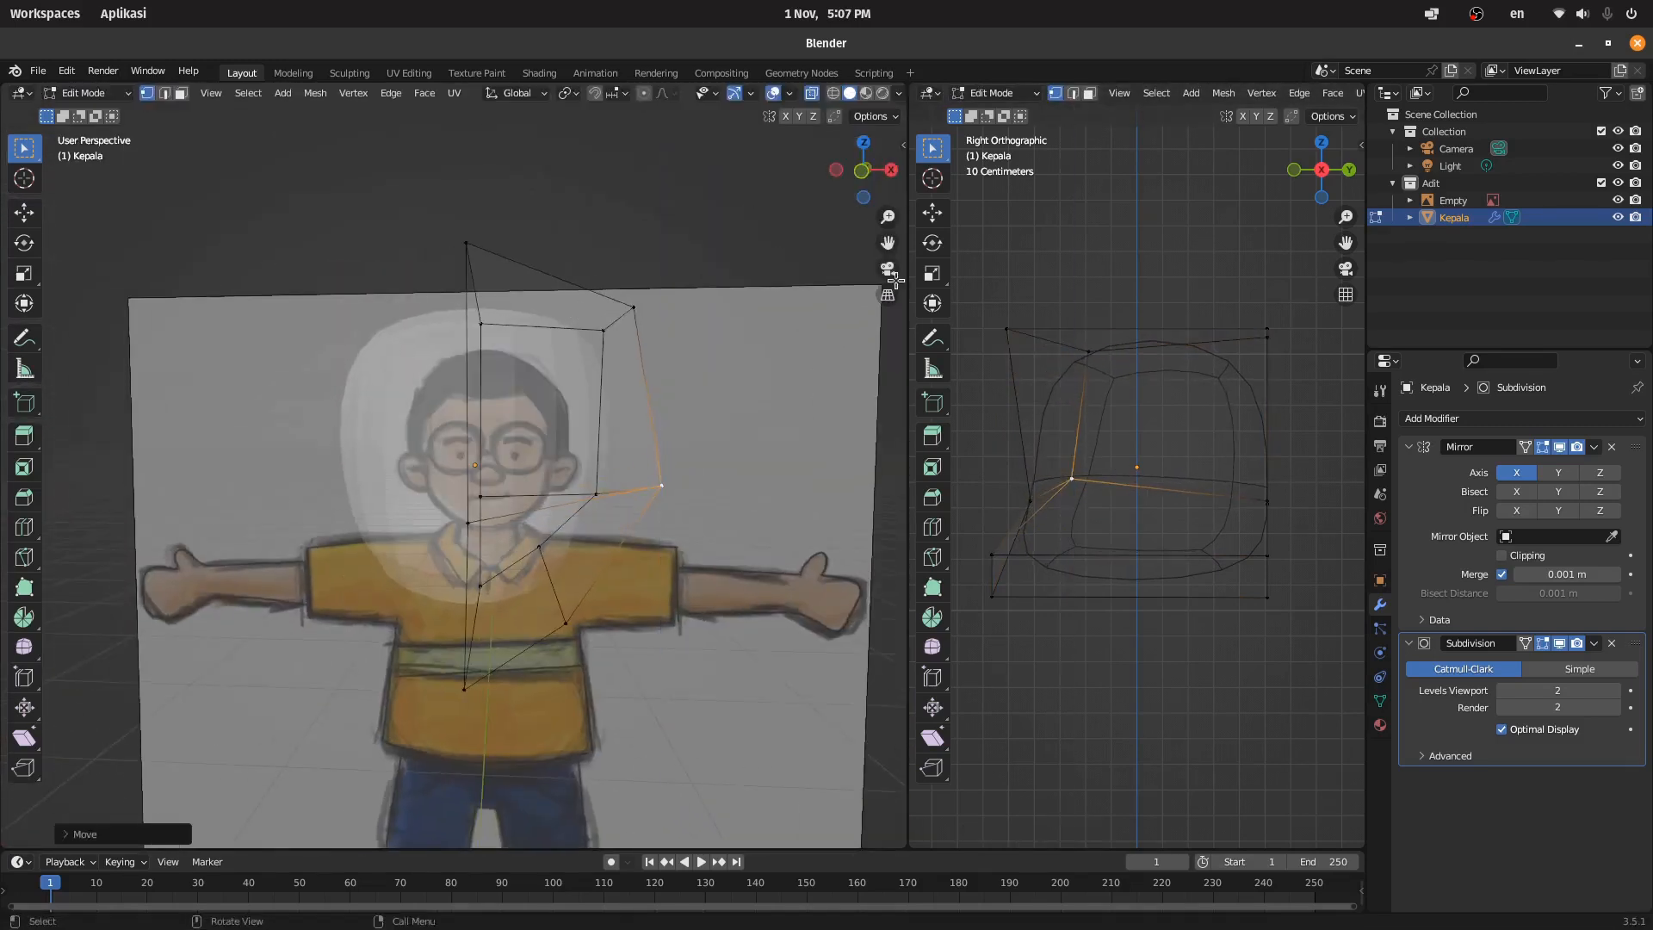
# Step: Adjust the vertex at the lower back of the head's centre line and turn off X-ray in the front view
pyautogui.press('KP_1')
pyautogui.scroll(4, 590, 416)
pyautogui.press('g')
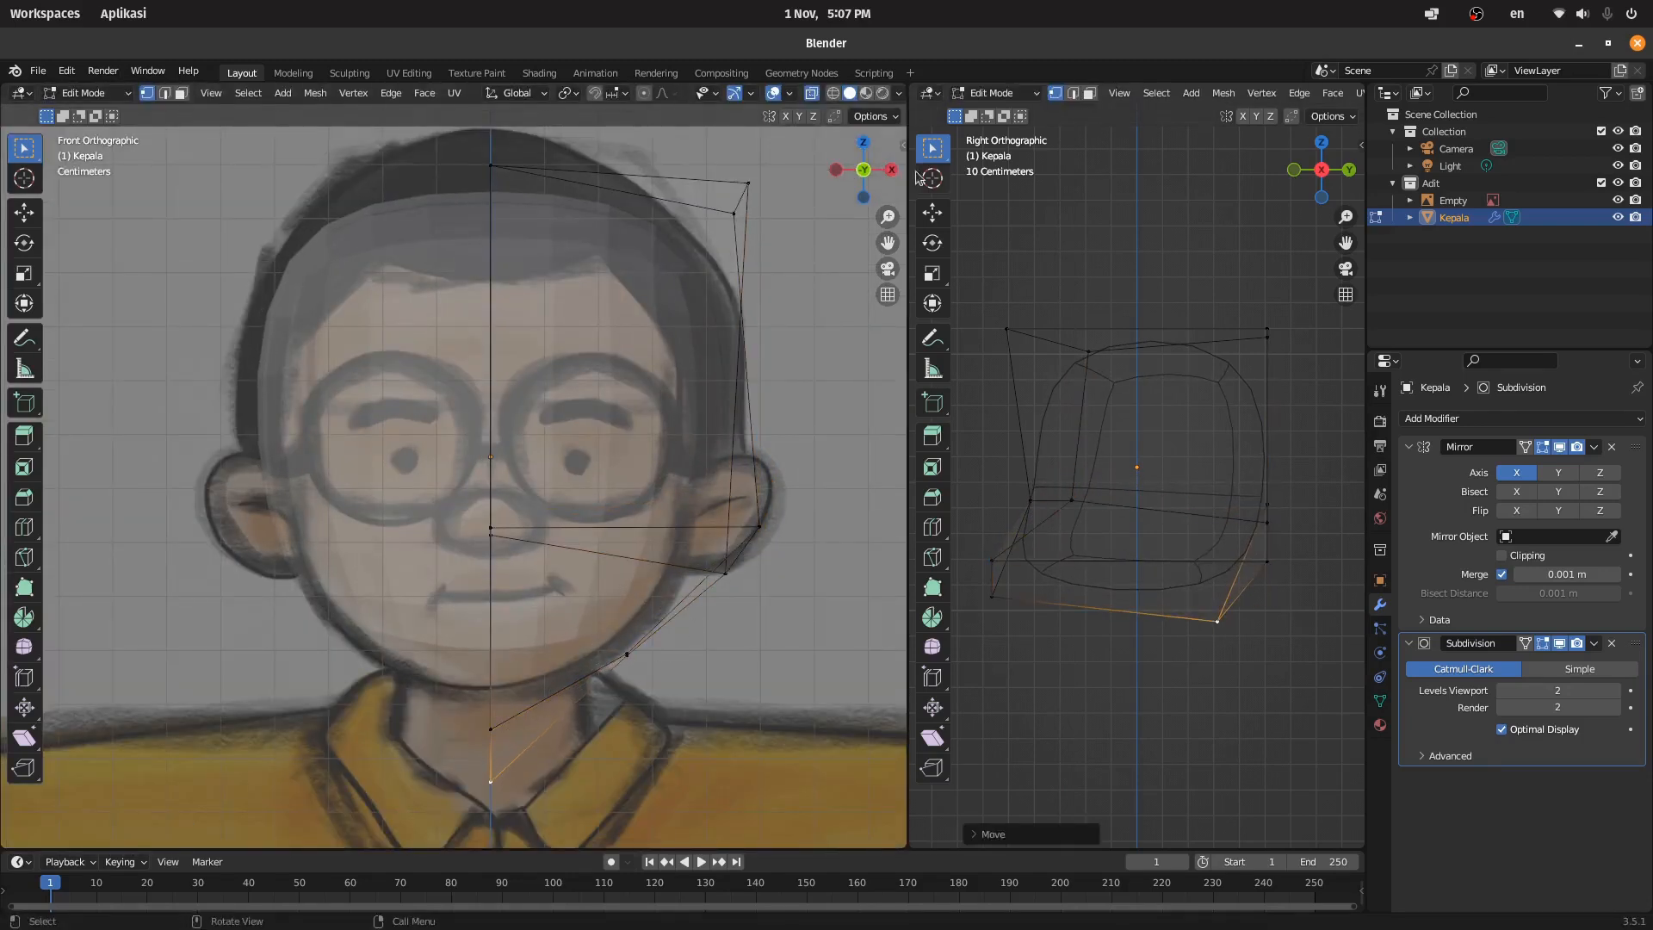
pyautogui.moveTo(831, 276); pyautogui.dragTo(848, 105, button='middle')
pyautogui.click(811, 94)
pyautogui.moveTo(861, 172); pyautogui.dragTo(427, 172)
pyautogui.press('g')
pyautogui.click(1242, 555)
# Step: Pull the head's lower outer back vertex forward and lower the upper outer back vertex slightly
pyautogui.click(846, 175)
pyautogui.moveTo(861, 173); pyautogui.dragTo(482, 151)
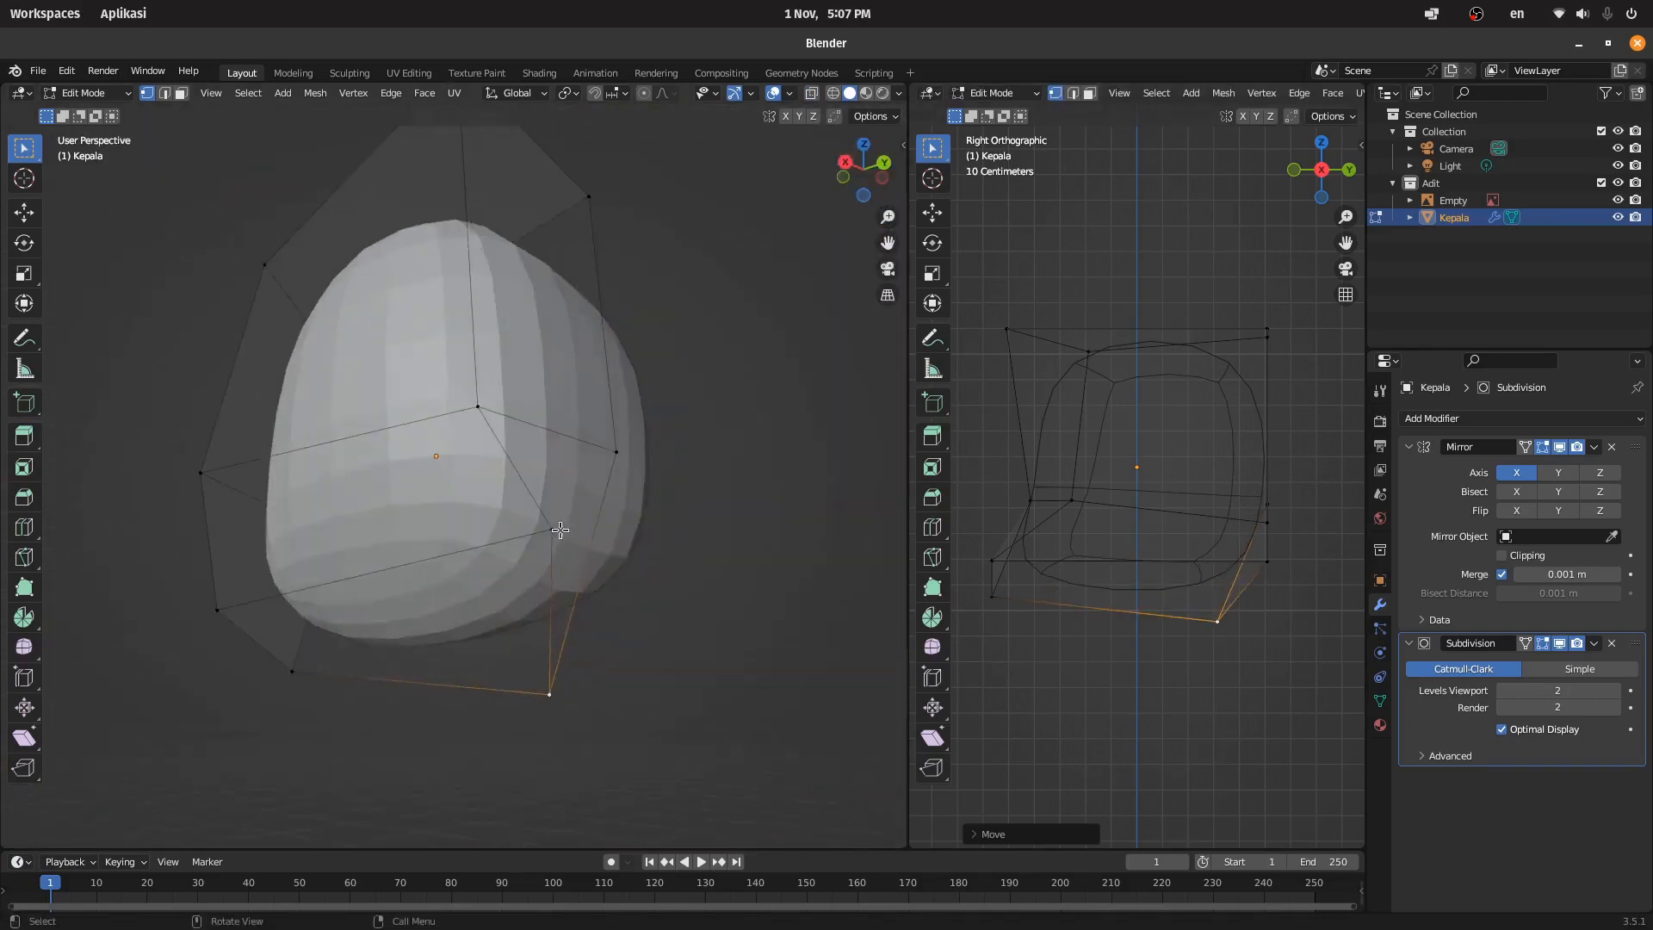
pyautogui.click(1268, 562)
pyautogui.press('g')
pyautogui.click(1213, 574)
pyautogui.moveTo(780, 200); pyautogui.dragTo(749, 365)
pyautogui.click(1267, 336)
pyautogui.press('g')
pyautogui.click(1262, 351)
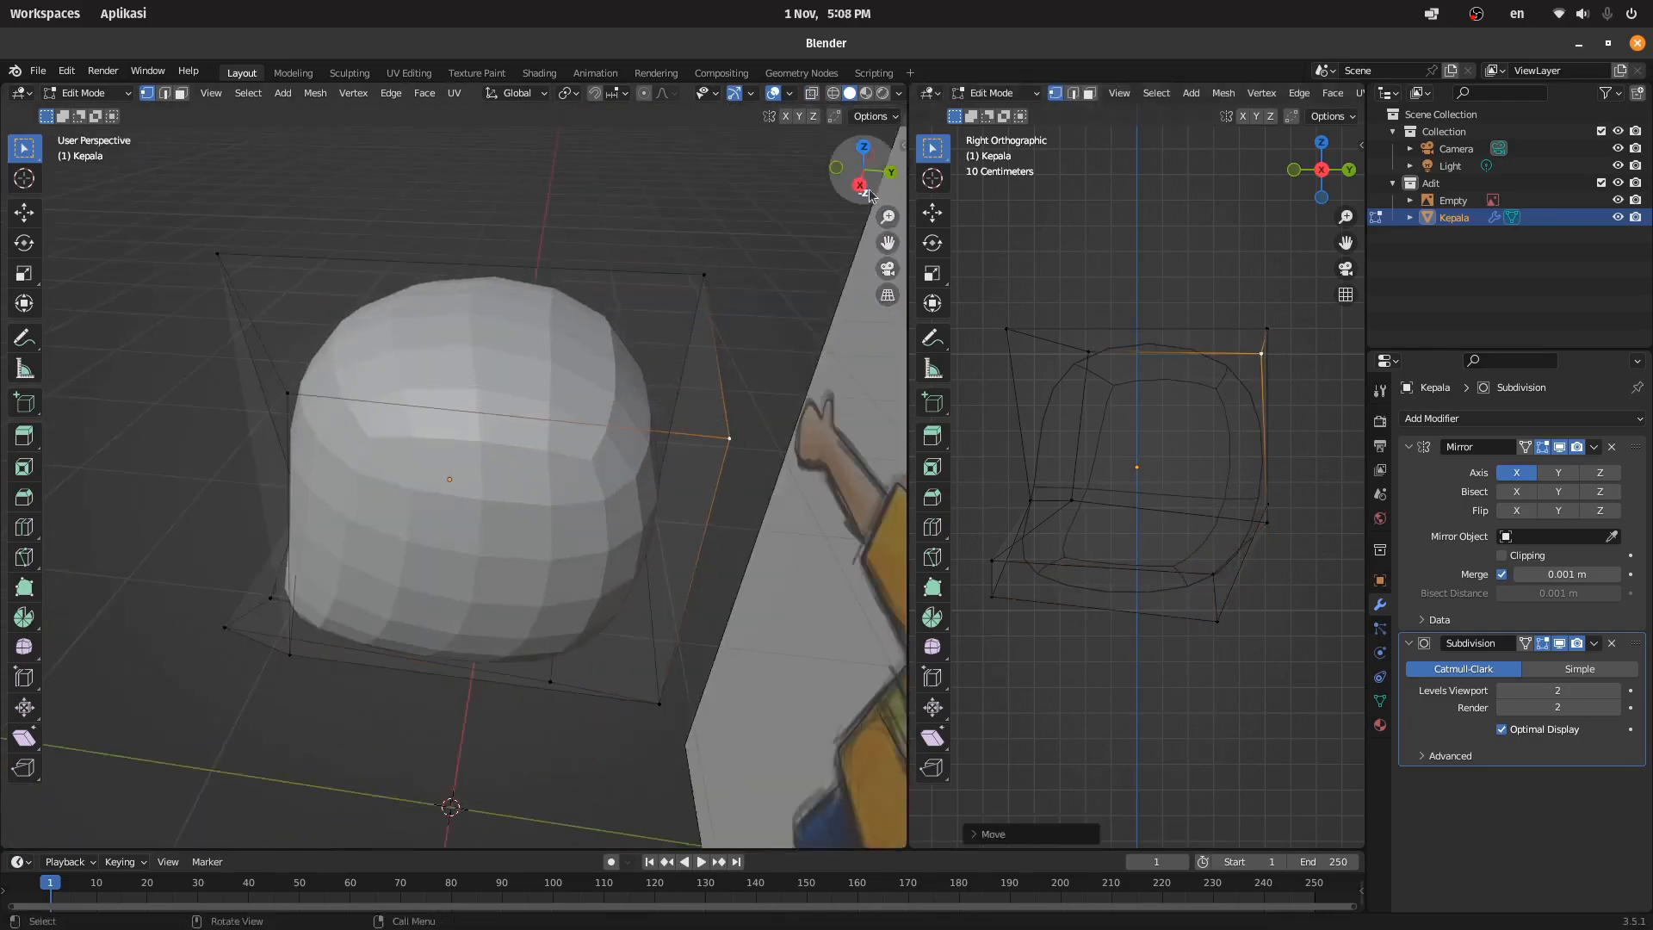
# Step: Save the project as Adit.blend
pyautogui.moveTo(861, 182); pyautogui.dragTo(560, 177)
pyautogui.hotkey('ctrl', 's')
pyautogui.click(638, 288)
pyautogui.click(638, 288)
pyautogui.scroll(-10, 798, 615)
pyautogui.scroll(10, 797, 615)
pyautogui.doubleClick(649, 528)
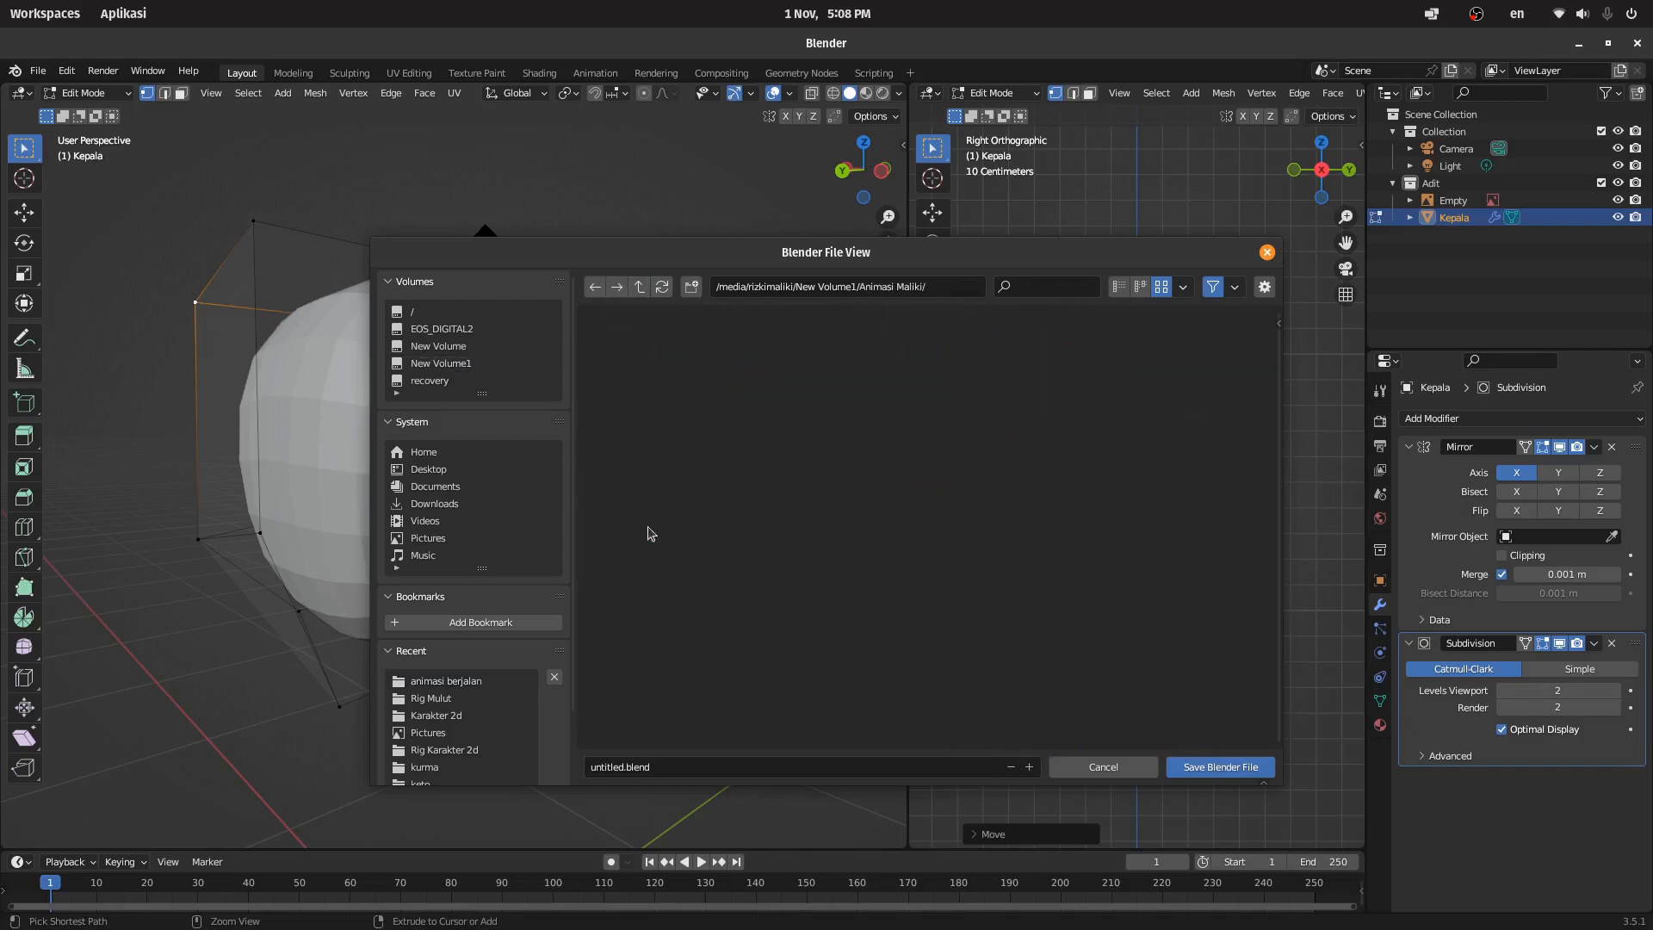
pyautogui.click(724, 765)
pyautogui.write('Adit')
pyautogui.press('Return')
pyautogui.press('Return')
# Step: Move the head's upper outer back vertex slightly inward and shade the head smooth
pyautogui.press('g')
pyautogui.click(1246, 353)
pyautogui.moveTo(863, 172); pyautogui.dragTo(620, 185)
pyautogui.press('Tab')
pyautogui.rightClick(590, 434)
pyautogui.click(590, 435)
pyautogui.moveTo(863, 175); pyautogui.dragTo(709, 447)
pyautogui.press('Tab')
# Step: Shift the head's front chin vertices slightly backward in side view, return to Object Mode and save the file
pyautogui.moveTo(974, 522); pyautogui.dragTo(1018, 643)
pyautogui.press('g')
pyautogui.click(1022, 546)
pyautogui.click(864, 172)
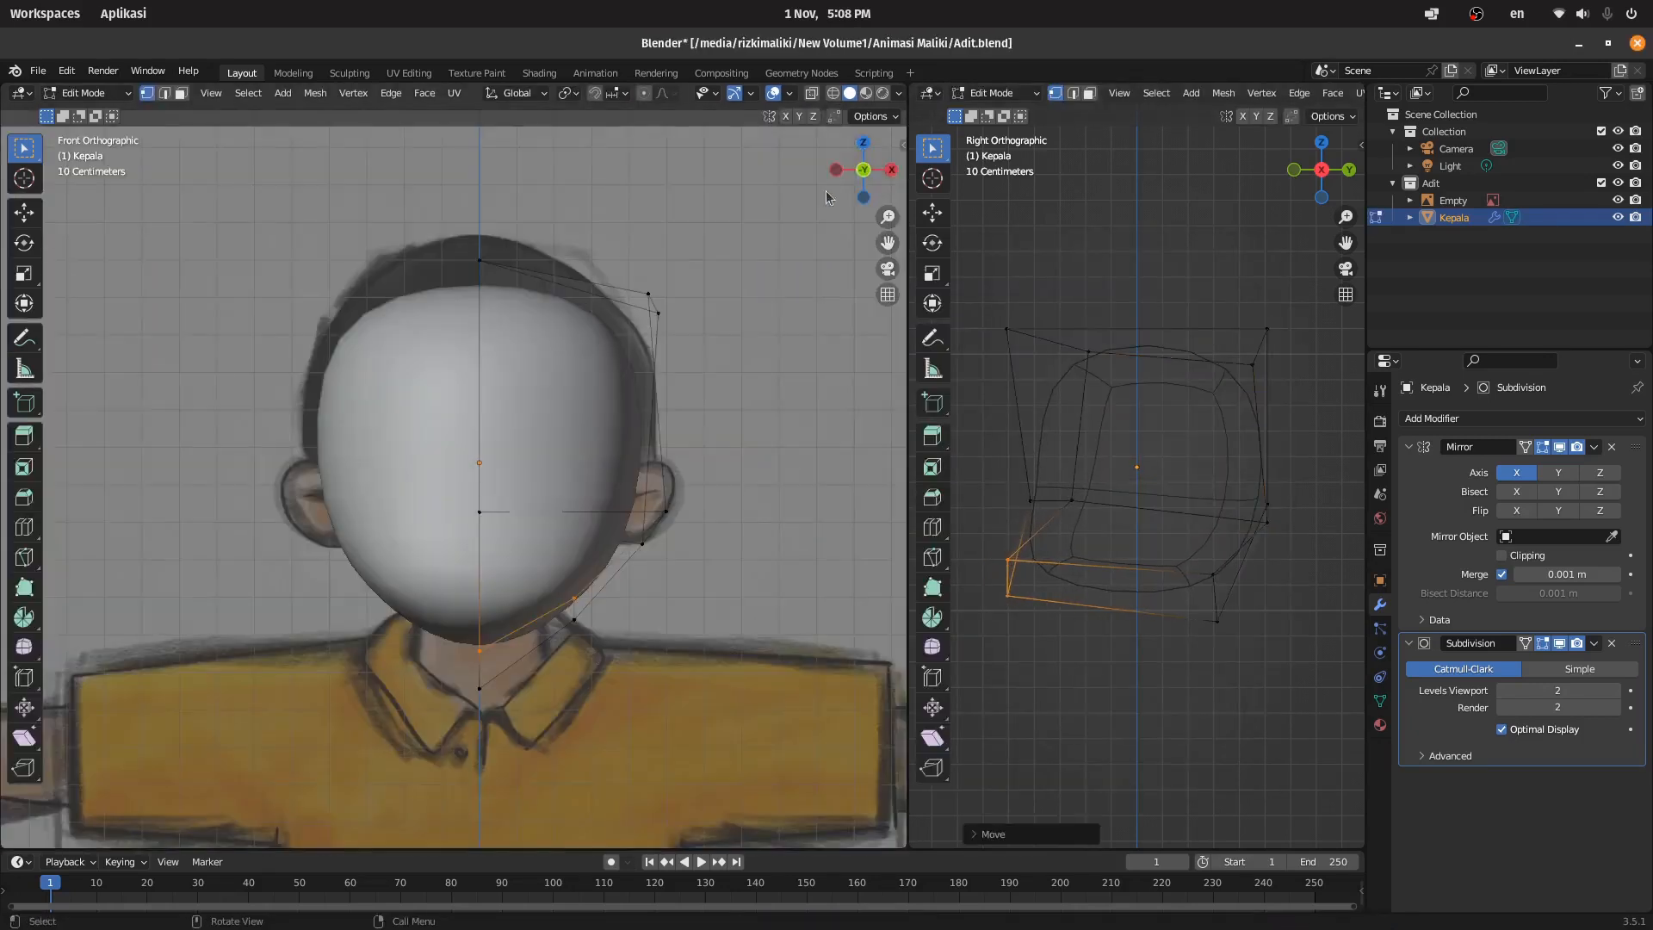
pyautogui.scroll(1, 637, 281)
pyautogui.press('Tab')
pyautogui.scroll(1, 680, 468)
pyautogui.scroll(-6, 680, 468)
pyautogui.scroll(2, 648, 447)
pyautogui.hotkey('ctrl', 's')
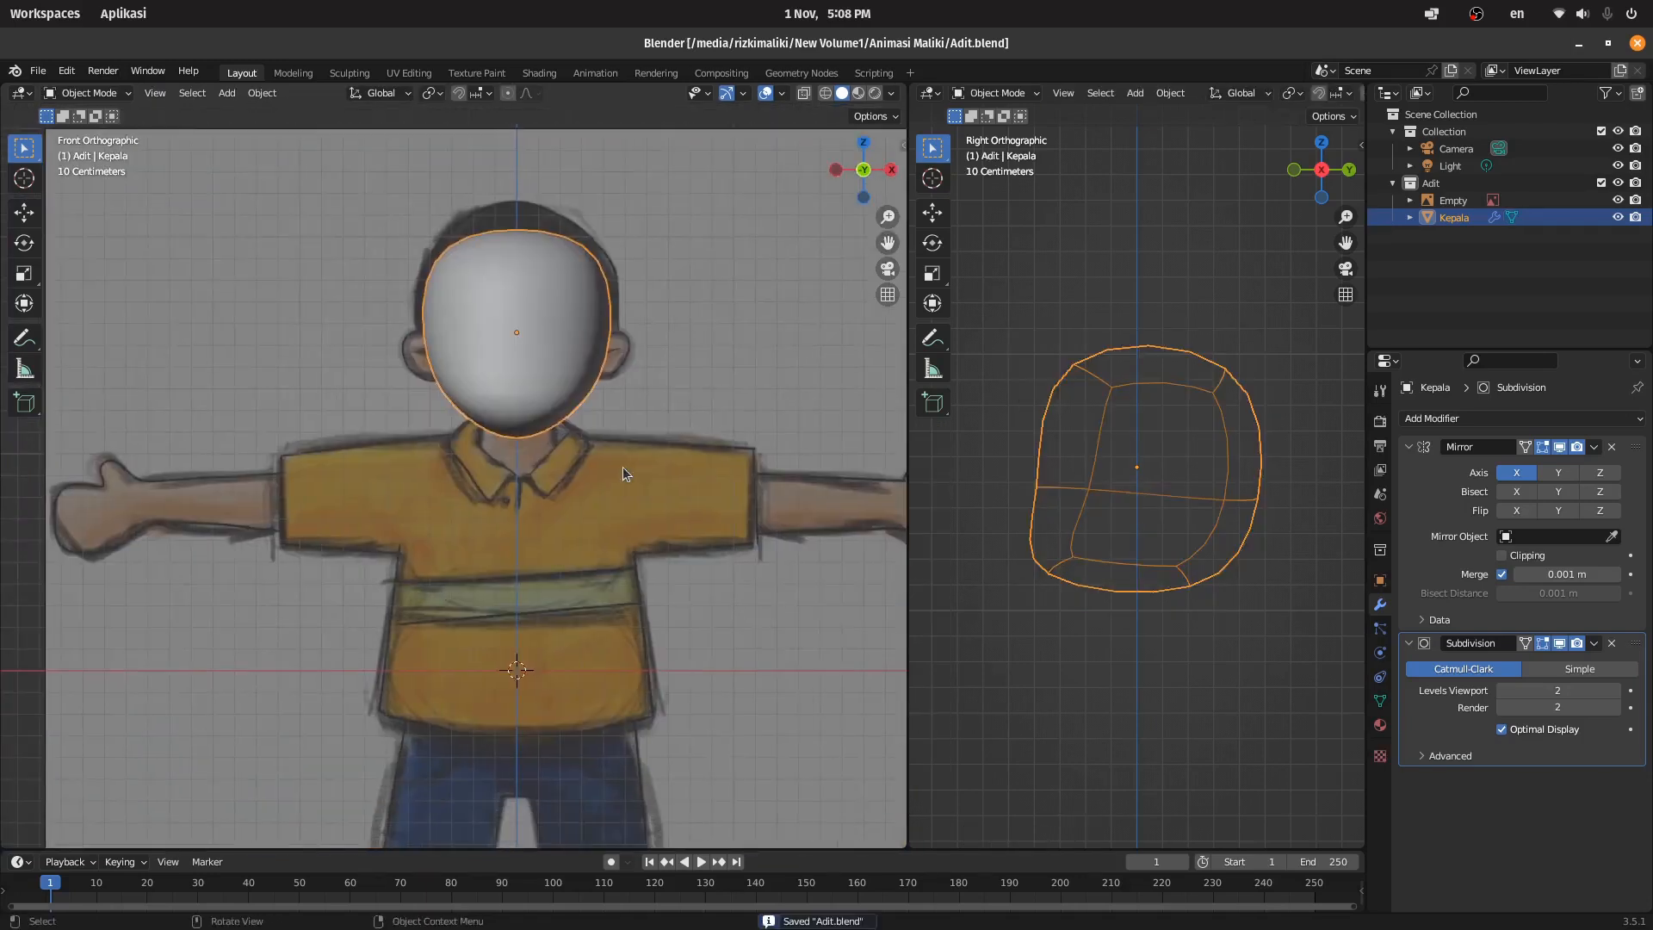
# Step: Add a cube, scale it to the shirt's width, raise it along Z over the torso and enter Edit Mode
pyautogui.scroll(-2, 602, 404)
pyautogui.hotkey('shift', 's')
pyautogui.click(447, 498)
pyautogui.hotkey('shift', 'a')
pyautogui.moveTo(564, 472)
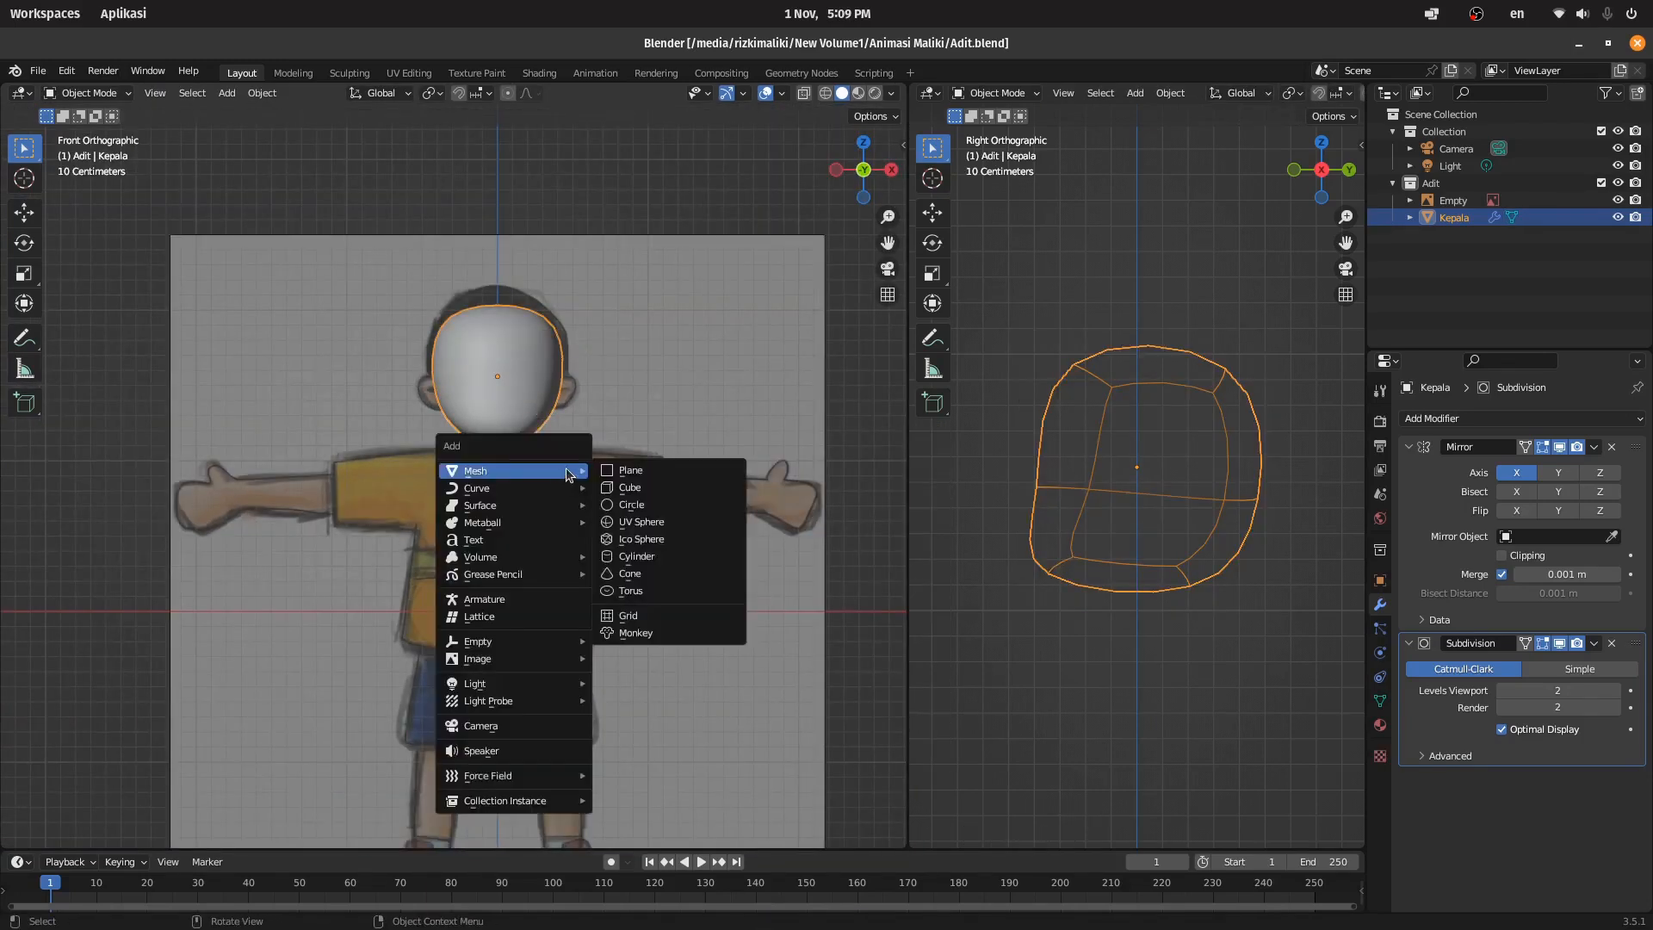
pyautogui.click(625, 489)
pyautogui.press('s')
pyautogui.click(601, 488)
pyautogui.press('g')
pyautogui.press('z')
pyautogui.click(582, 482)
pyautogui.press('Tab')
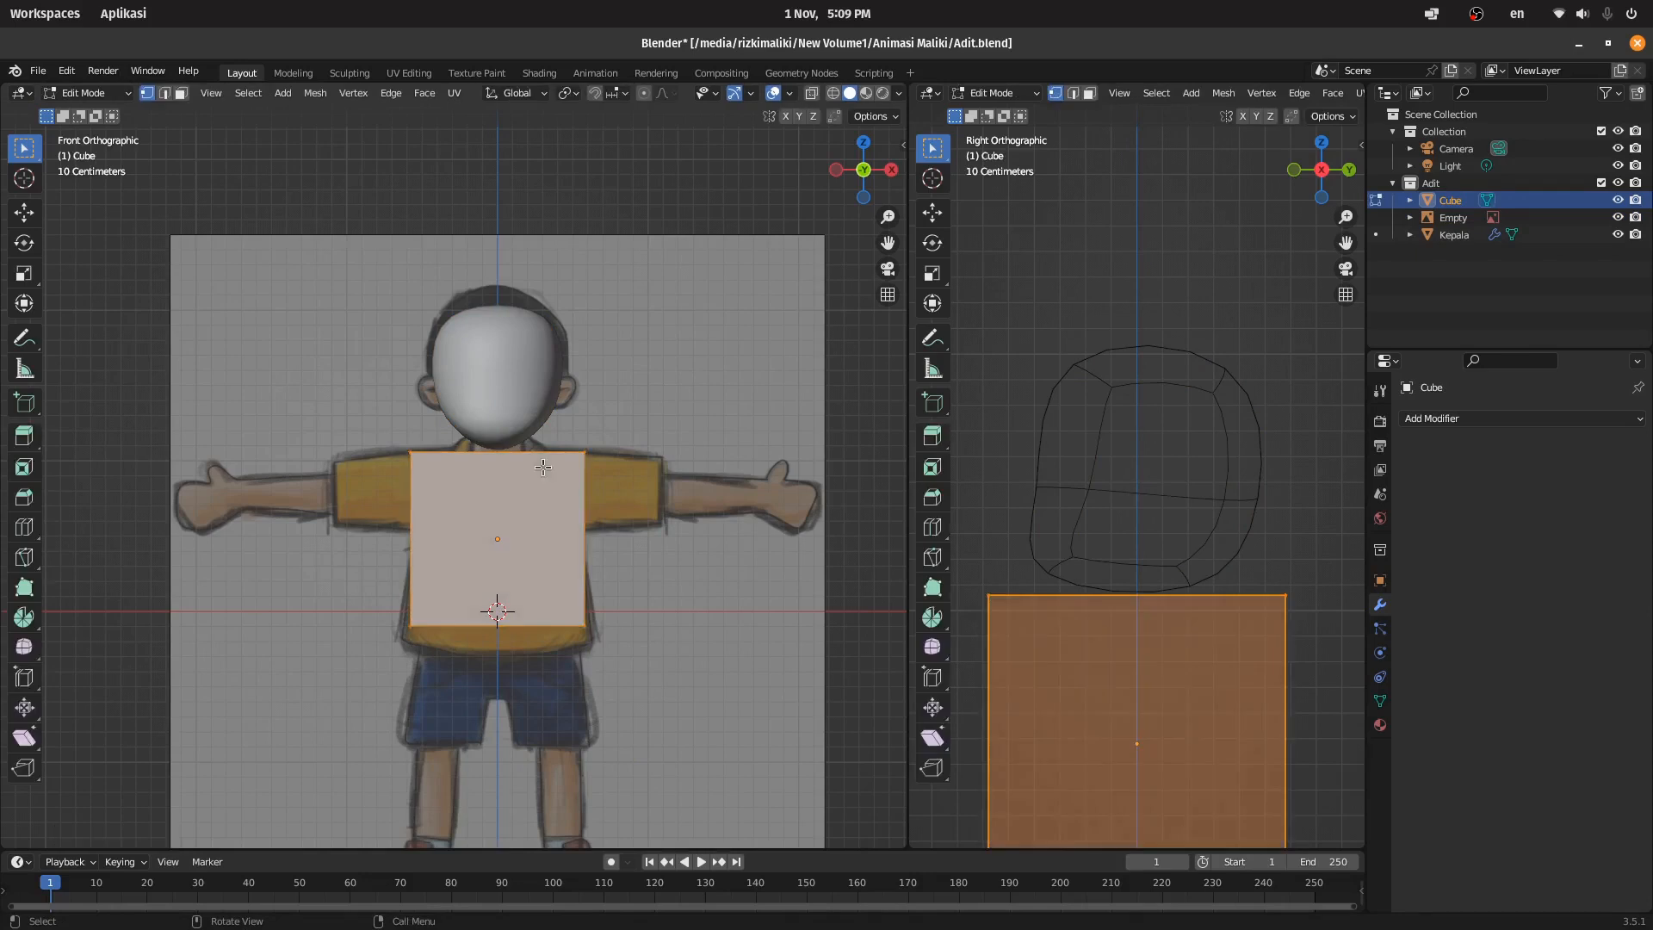
# Step: Cut a vertical centre loop through the torso cube and delete the half on the character's right side
pyautogui.hotkey('ctrl', 'r')
pyautogui.click(548, 458)
pyautogui.rightClick(535, 473)
pyautogui.moveTo(365, 417); pyautogui.dragTo(465, 699)
pyautogui.press('x')
# Step: Add Mirror and Subdivision Surface modifiers to the torso cube
pyautogui.click(1455, 418)
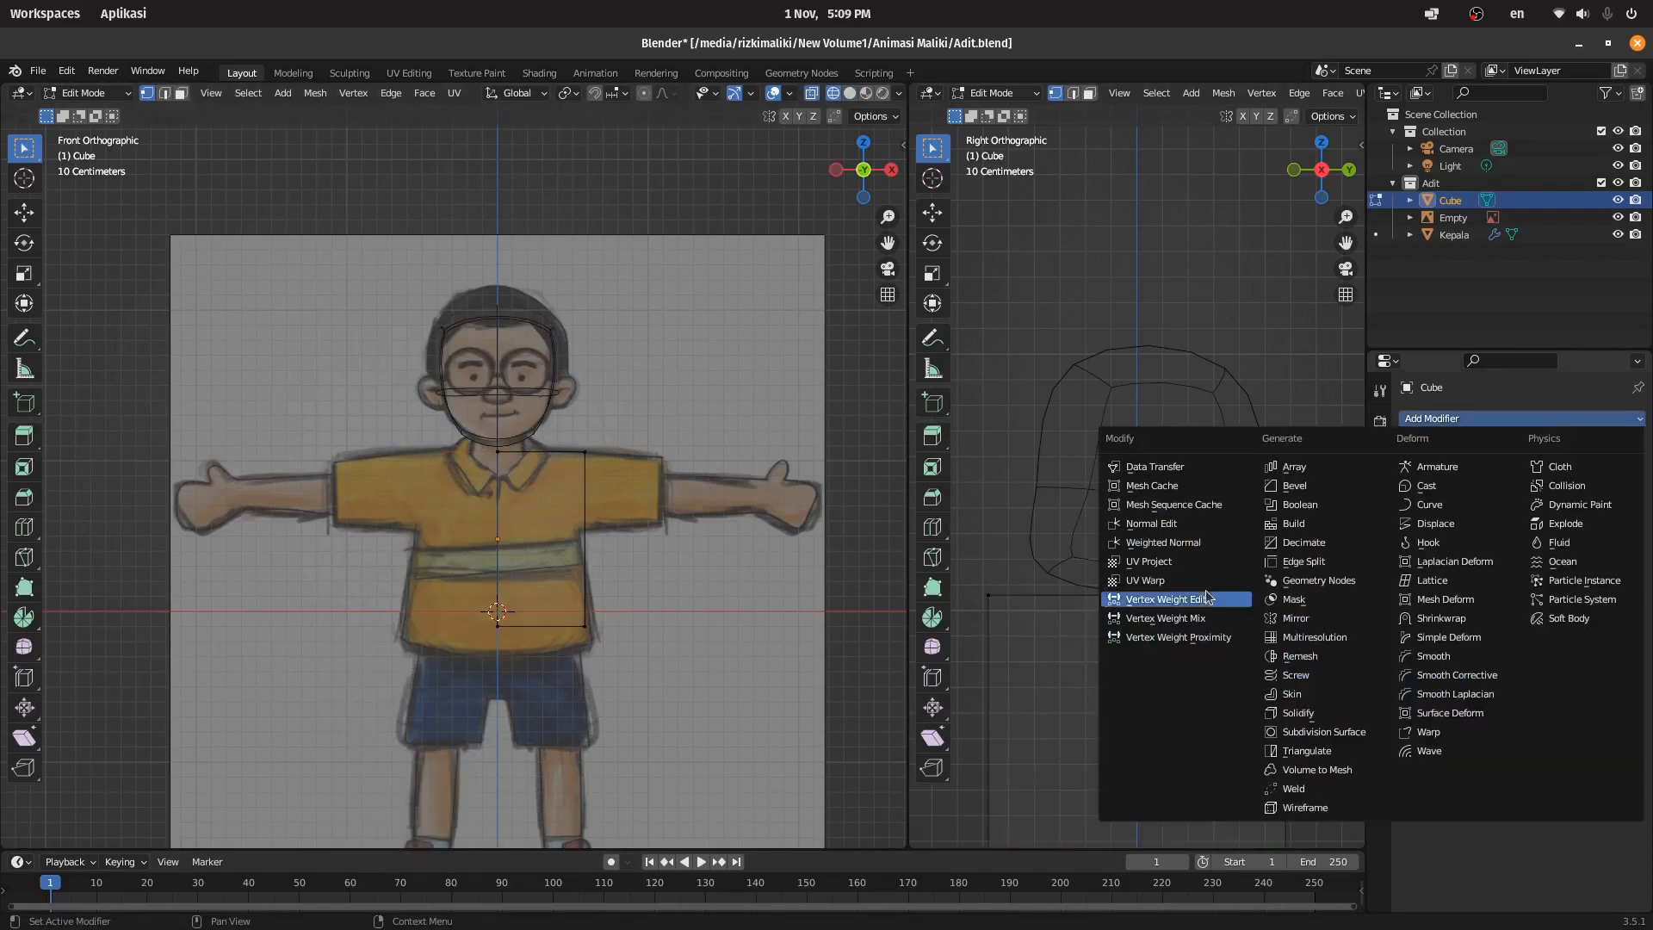
pyautogui.click(1279, 616)
pyautogui.scroll(3, 452, 475)
pyautogui.click(1455, 418)
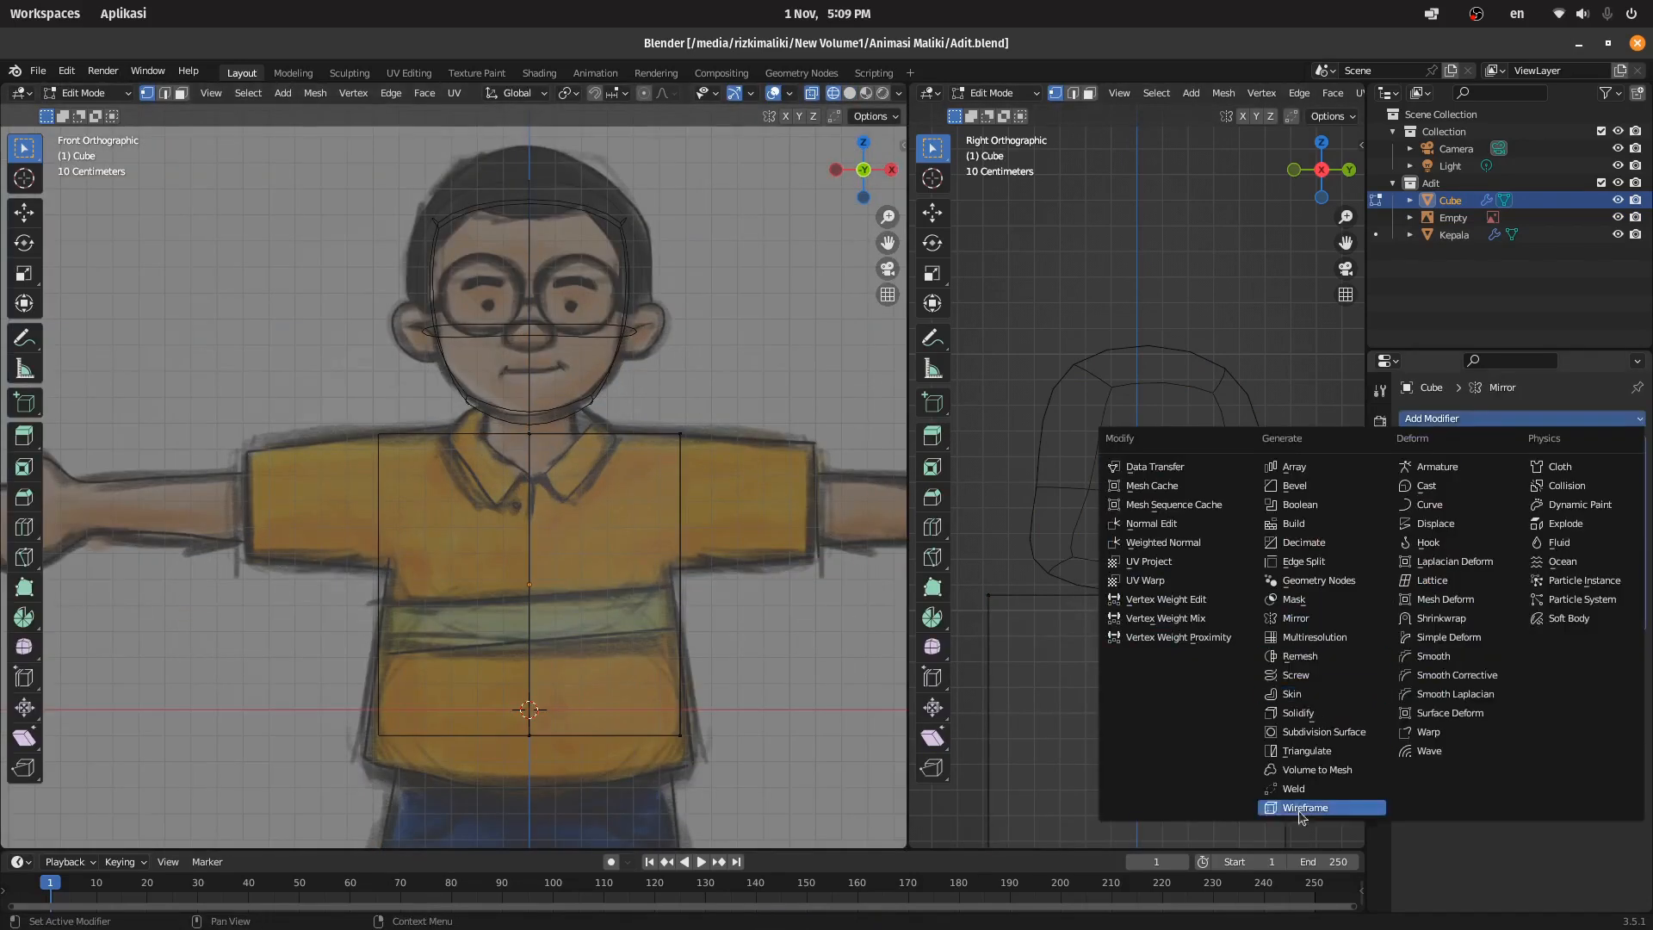
pyautogui.click(1324, 732)
# Step: Align the torso's top vertices along Z with the shirt's neckline and show the front view in Material Preview
pyautogui.scroll(-2, 829, 433)
pyautogui.scroll(-3, 1173, 507)
pyautogui.scroll(2, 659, 473)
pyautogui.moveTo(723, 400); pyautogui.dragTo(484, 469)
pyautogui.press('g')
pyautogui.press('z')
pyautogui.click(638, 465)
pyautogui.click(866, 93)
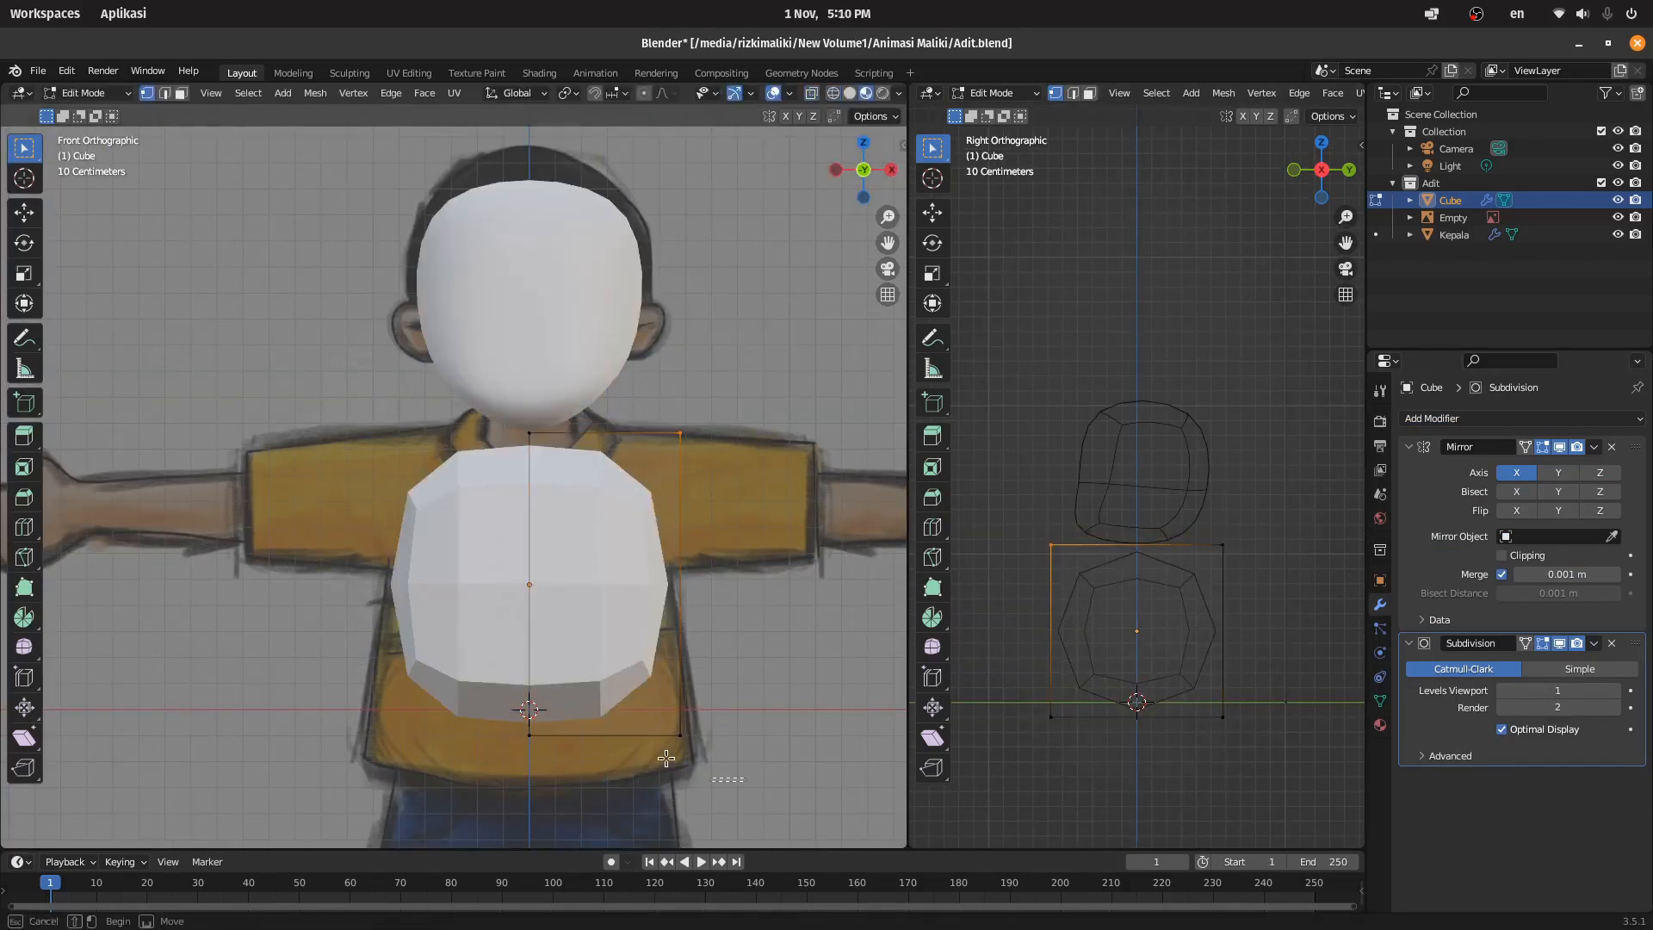
# Step: Lower the torso's bottom vertices along Z to the shirt's hem
pyautogui.moveTo(666, 758); pyautogui.dragTo(489, 699)
pyautogui.press('g')
pyautogui.press('z')
pyautogui.click(516, 747)
pyautogui.scroll(-2, 534, 732)
pyautogui.press('g')
pyautogui.press('z')
pyautogui.click(602, 688)
# Step: Add a horizontal loop cut near the torso's hem and pull the outer corner vertices inward to round the body
pyautogui.hotkey('ctrl', 'r')
pyautogui.click(605, 654)
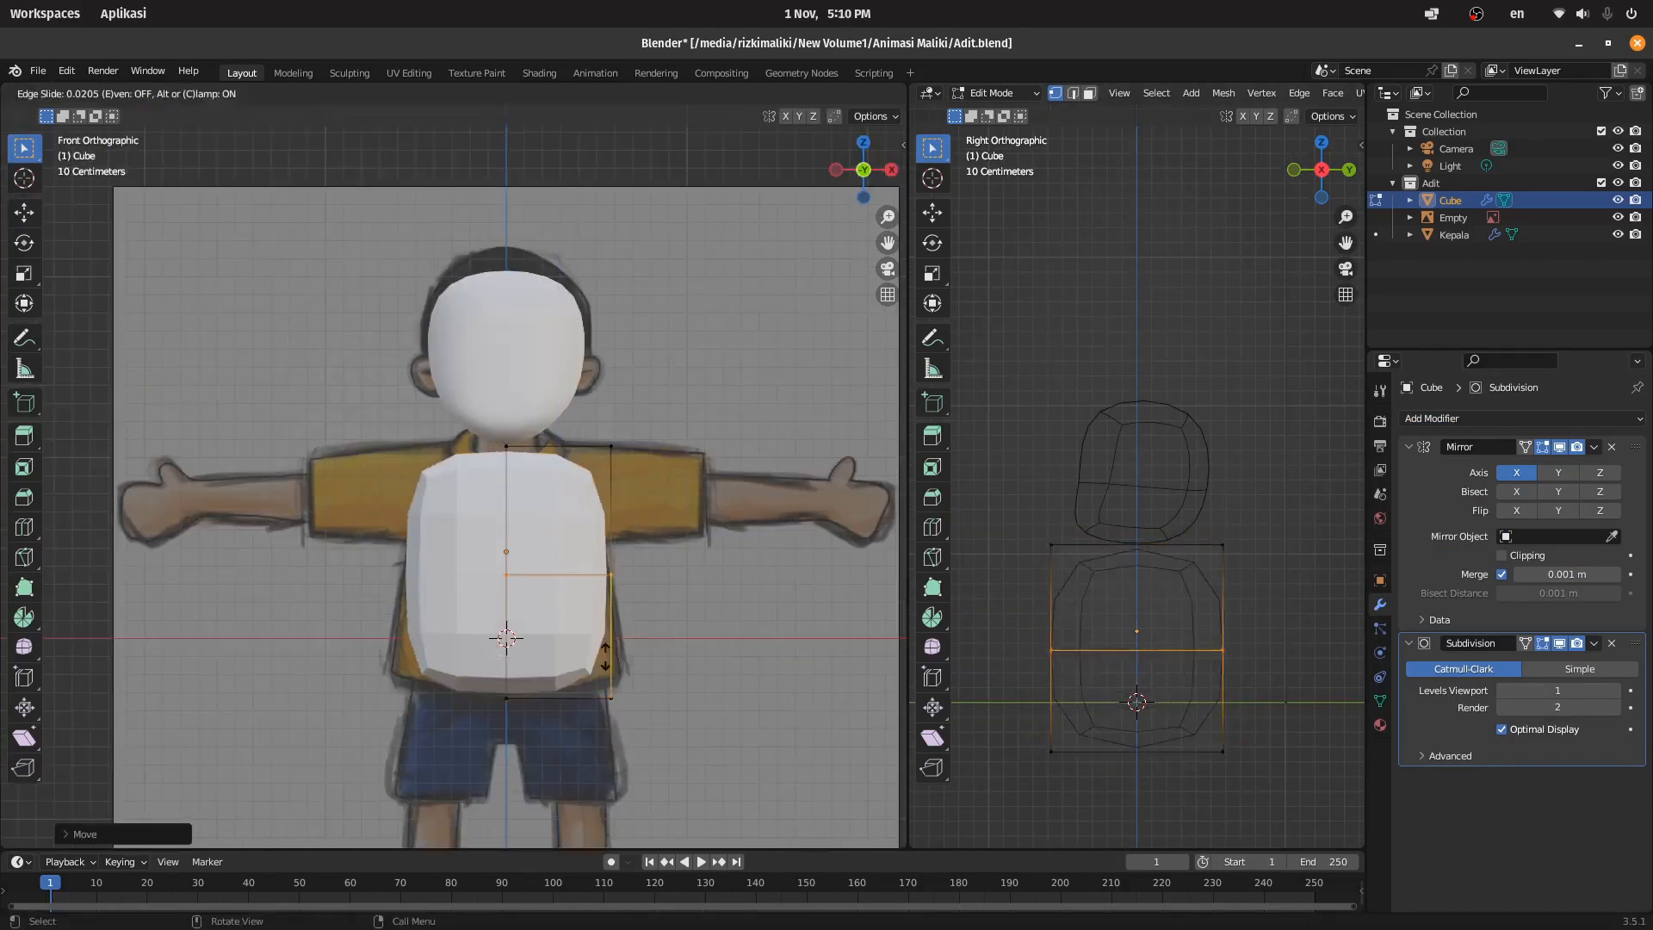
pyautogui.hotkey('shift', 'z')
pyautogui.click(580, 690)
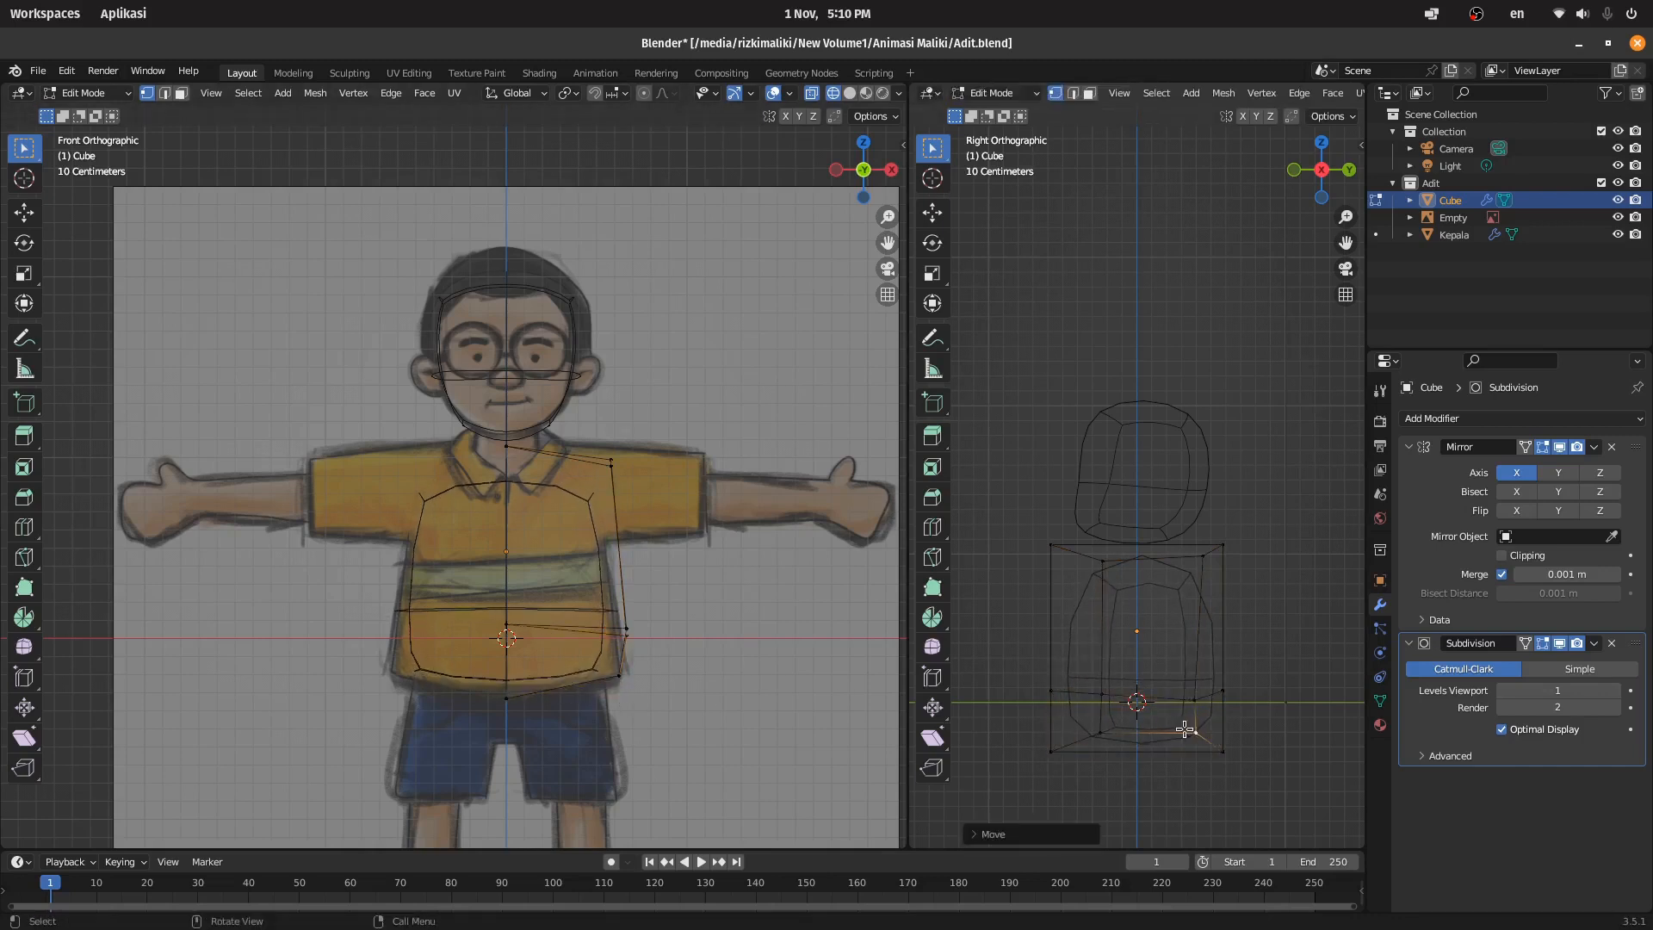
pyautogui.click(1186, 729)
# Step: Set the torso's Subdivision viewport level to 2 and shade it smooth
pyautogui.click(1616, 690)
pyautogui.press('Tab')
pyautogui.rightClick(1111, 591)
pyautogui.click(1111, 591)
pyautogui.scroll(2, 1155, 561)
pyautogui.keyDown('shift'); pyautogui.moveTo(1154, 561); pyautogui.dragTo(1157, 436, button='middle'); pyautogui.keyUp('shift')
pyautogui.press('Tab')
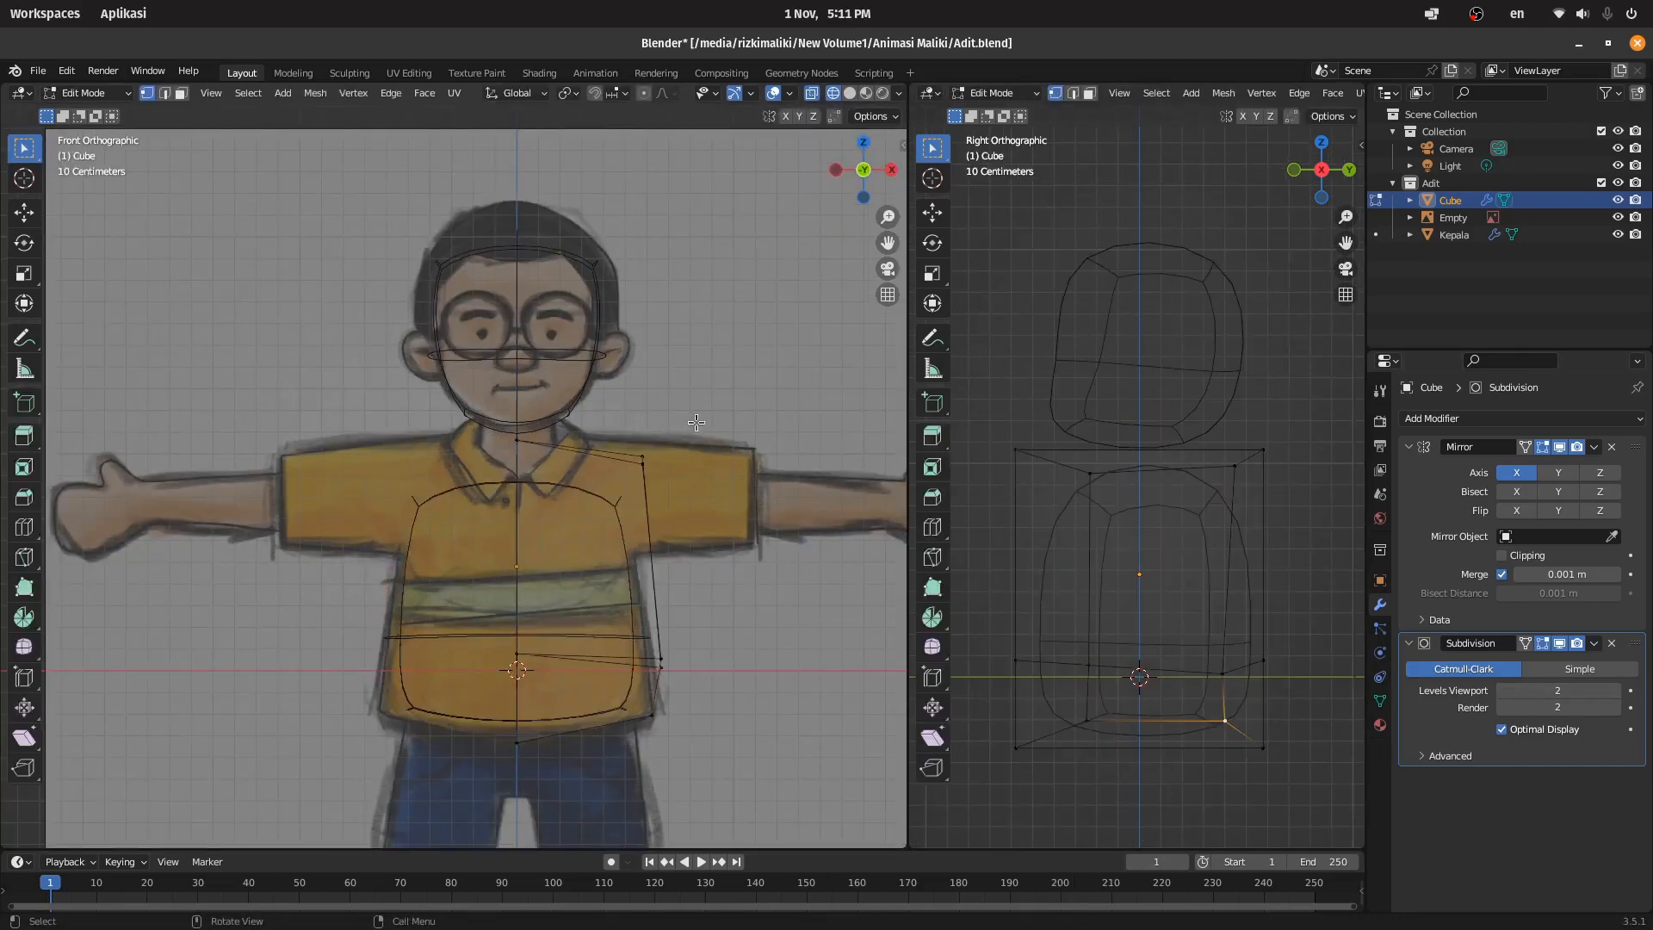
# Step: Raise the torso's top vertices along Z toward the chin and display the front view in solid shading
pyautogui.moveTo(469, 411); pyautogui.dragTo(676, 484)
pyautogui.press('g')
pyautogui.press('z')
pyautogui.click(675, 461)
pyautogui.press('Tab')
pyautogui.press('z')
pyautogui.click(734, 462)
# Step: Return to the front view, select the torso object and save the file
pyautogui.moveTo(734, 465)
pyautogui.mouseDown(button='middle')
pyautogui.moveTo(570, 489)
pyautogui.moveTo(809, 473)
pyautogui.moveTo(741, 447)
pyautogui.mouseUp(button='middle')
pyautogui.press('KP_1')
pyautogui.click(704, 401)
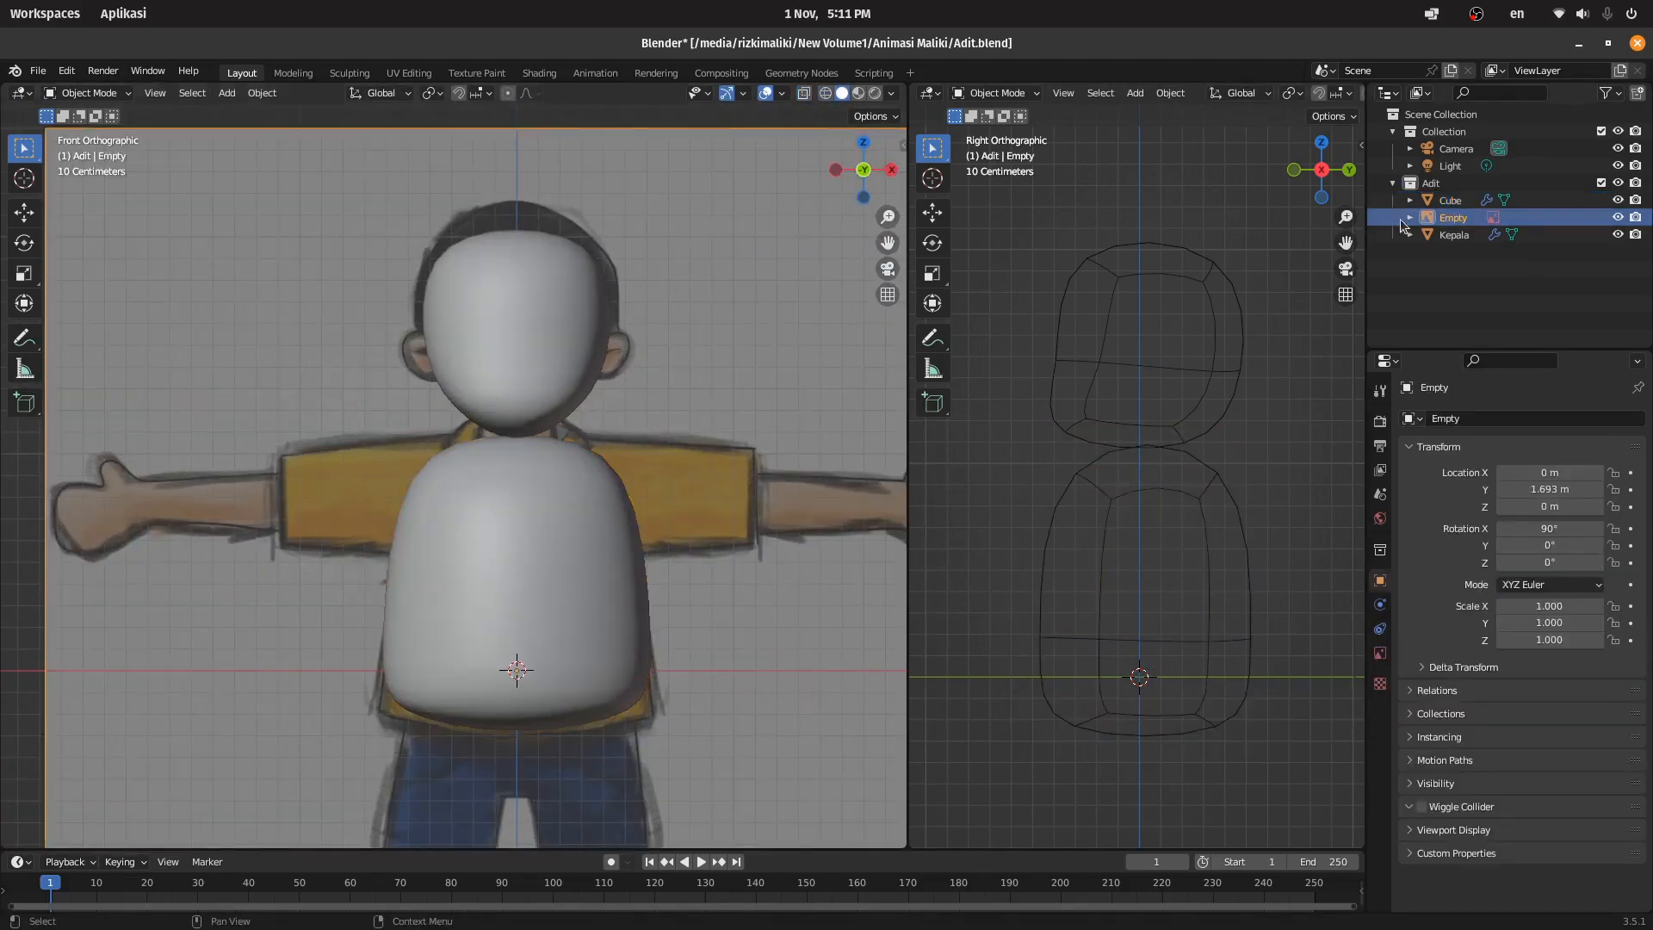
pyautogui.click(627, 544)
pyautogui.hotkey('ctrl', 's')
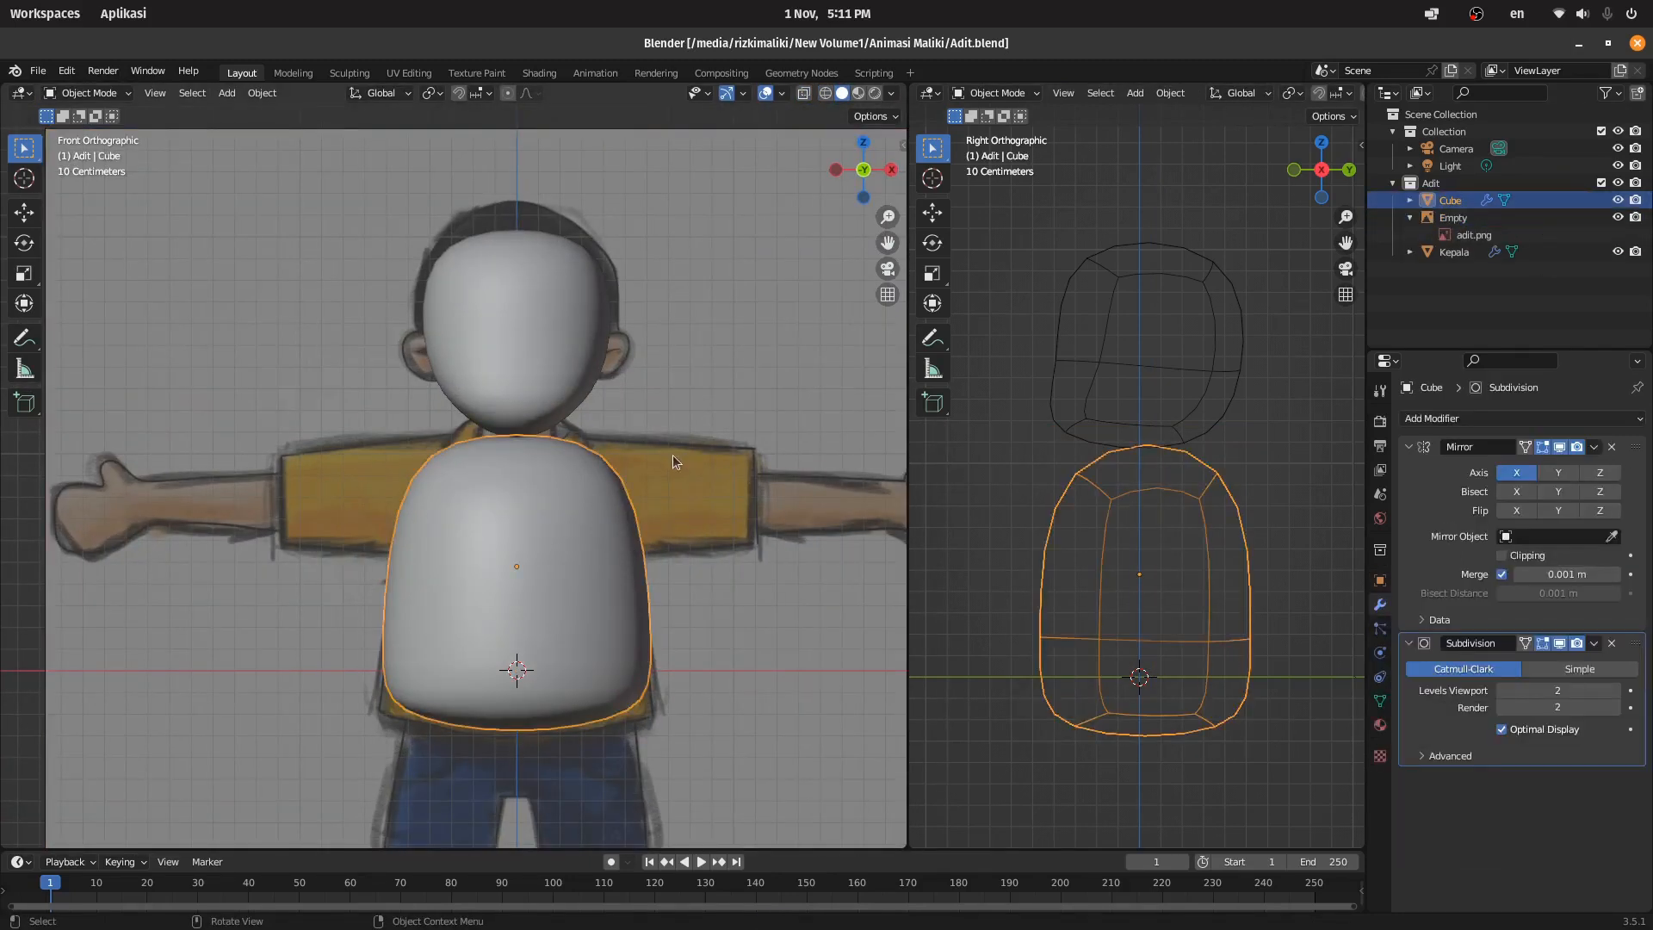
pyautogui.hotkey('shift', 'a')
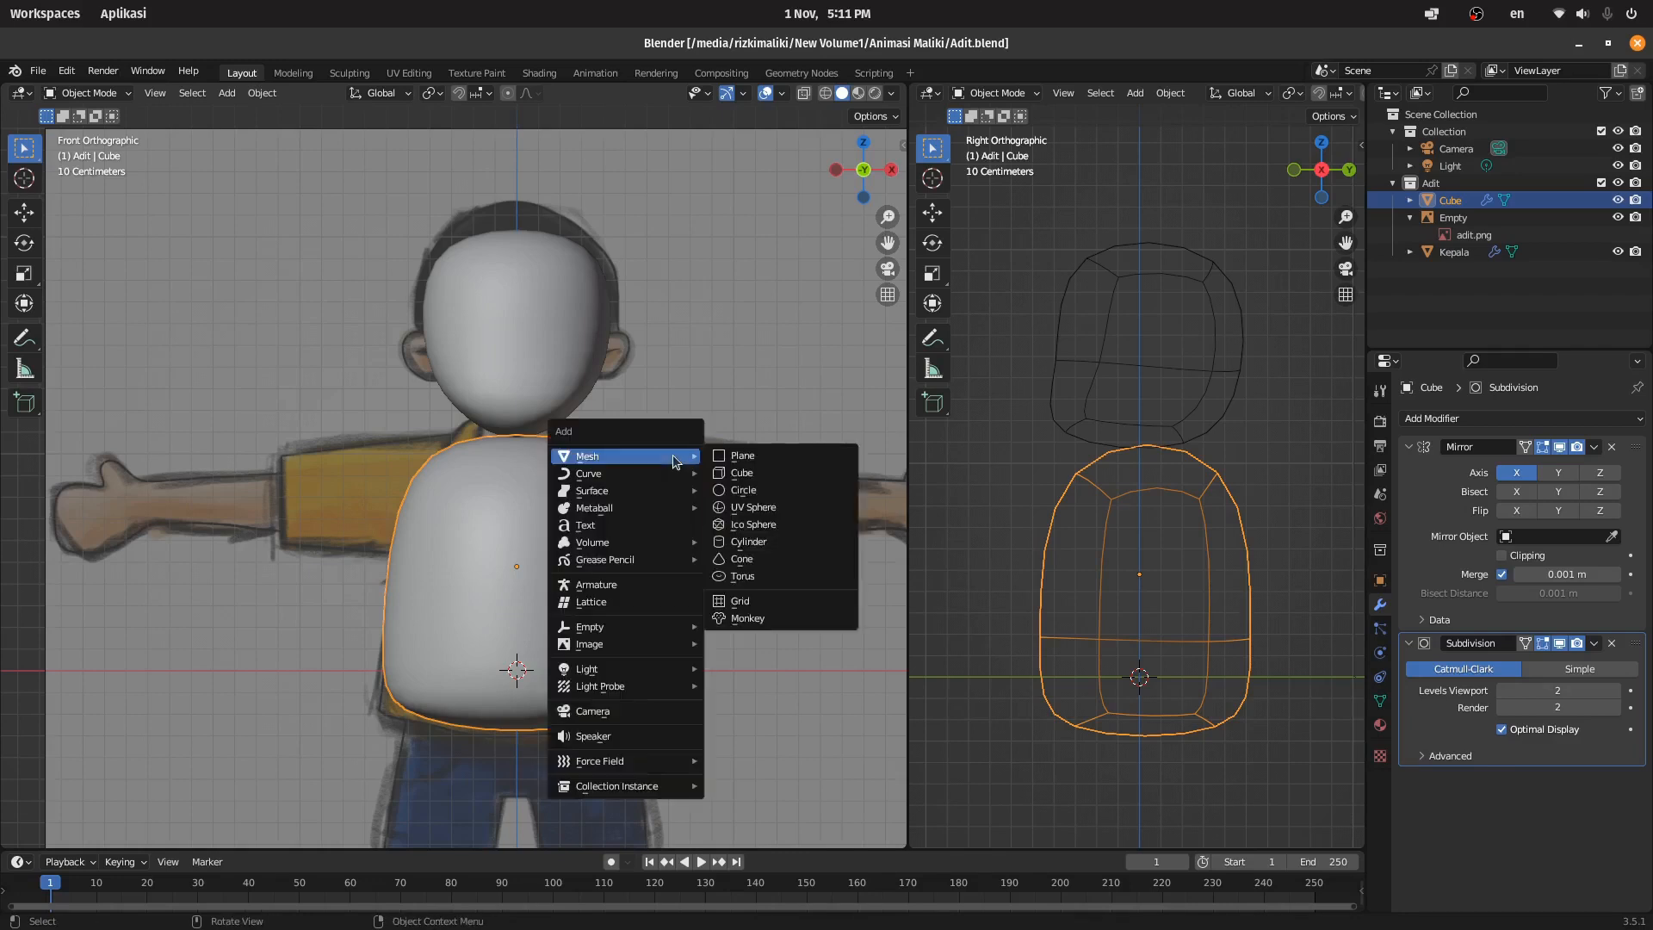
# Step: Enter Edit Mode on the torso and select its bottom face in face select mode
pyautogui.scroll(-1, 463, 746)
pyautogui.keyDown('shift'); pyautogui.moveTo(462, 746); pyautogui.dragTo(462, 583, button='middle'); pyautogui.keyUp('shift')
pyautogui.scroll(1, 490, 620)
pyautogui.press('Tab')
pyautogui.click(522, 520)
pyautogui.moveTo(863, 193); pyautogui.dragTo(873, 117)
pyautogui.press('3')
pyautogui.click(590, 482)
pyautogui.click(867, 169)
# Step: Try to extrude the torso's bottom face downward along Z to the shorts' hem, and undo it
pyautogui.press('e')
pyautogui.press('z')
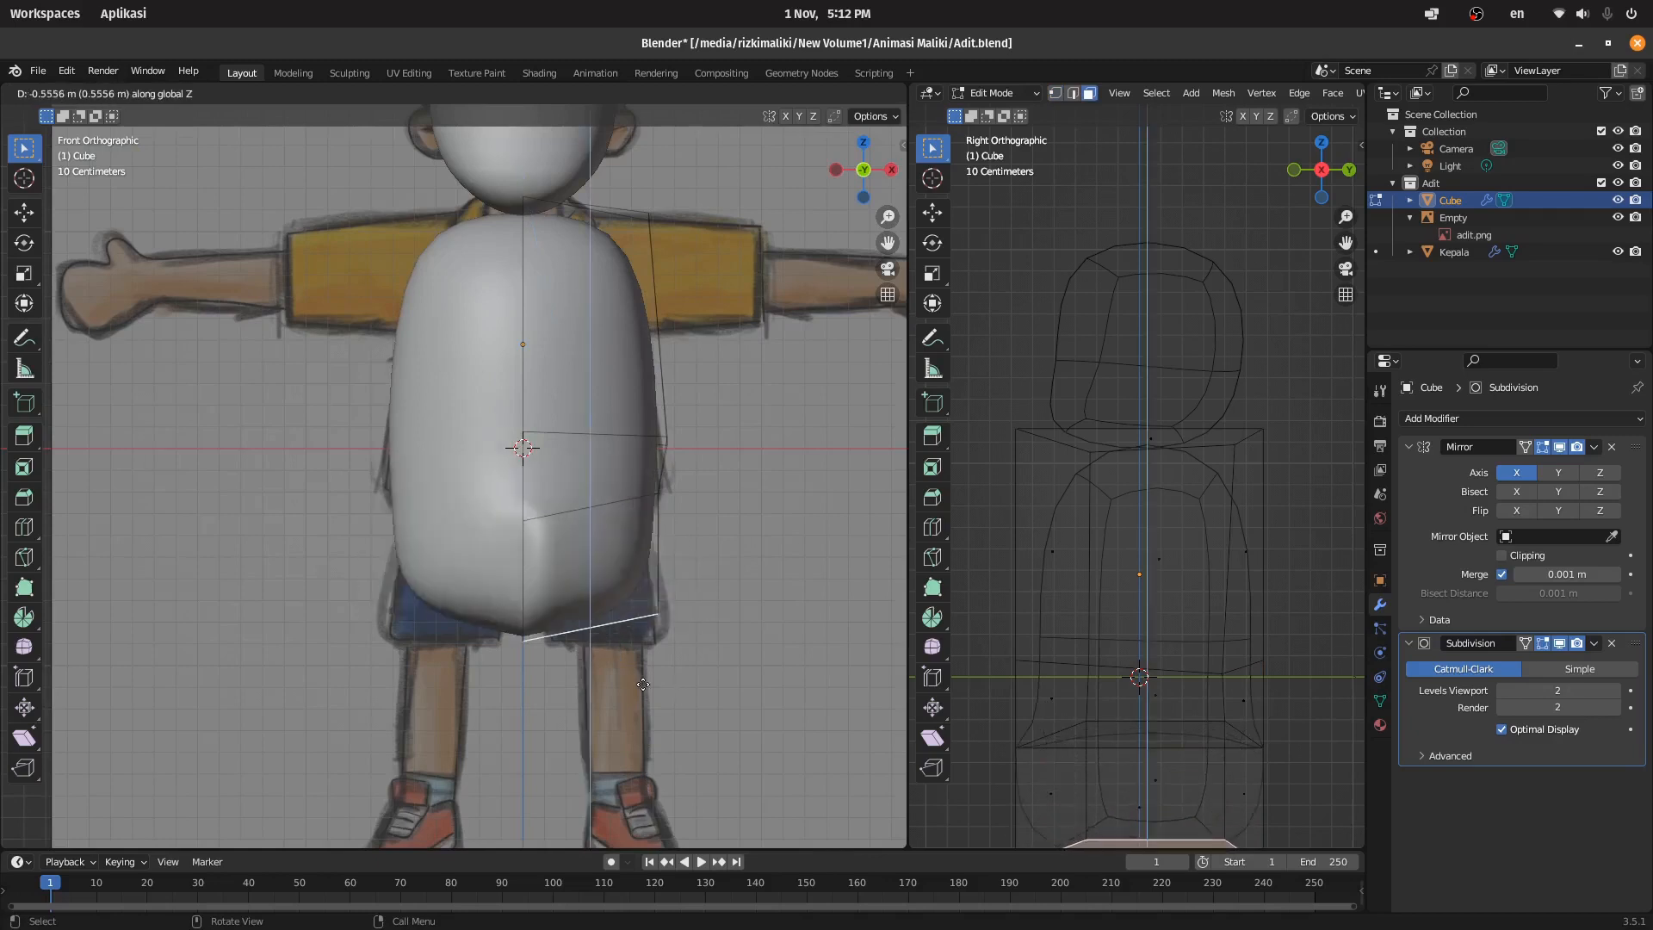
pyautogui.rightClick(633, 615)
pyautogui.hotkey('ctrl', 'z')
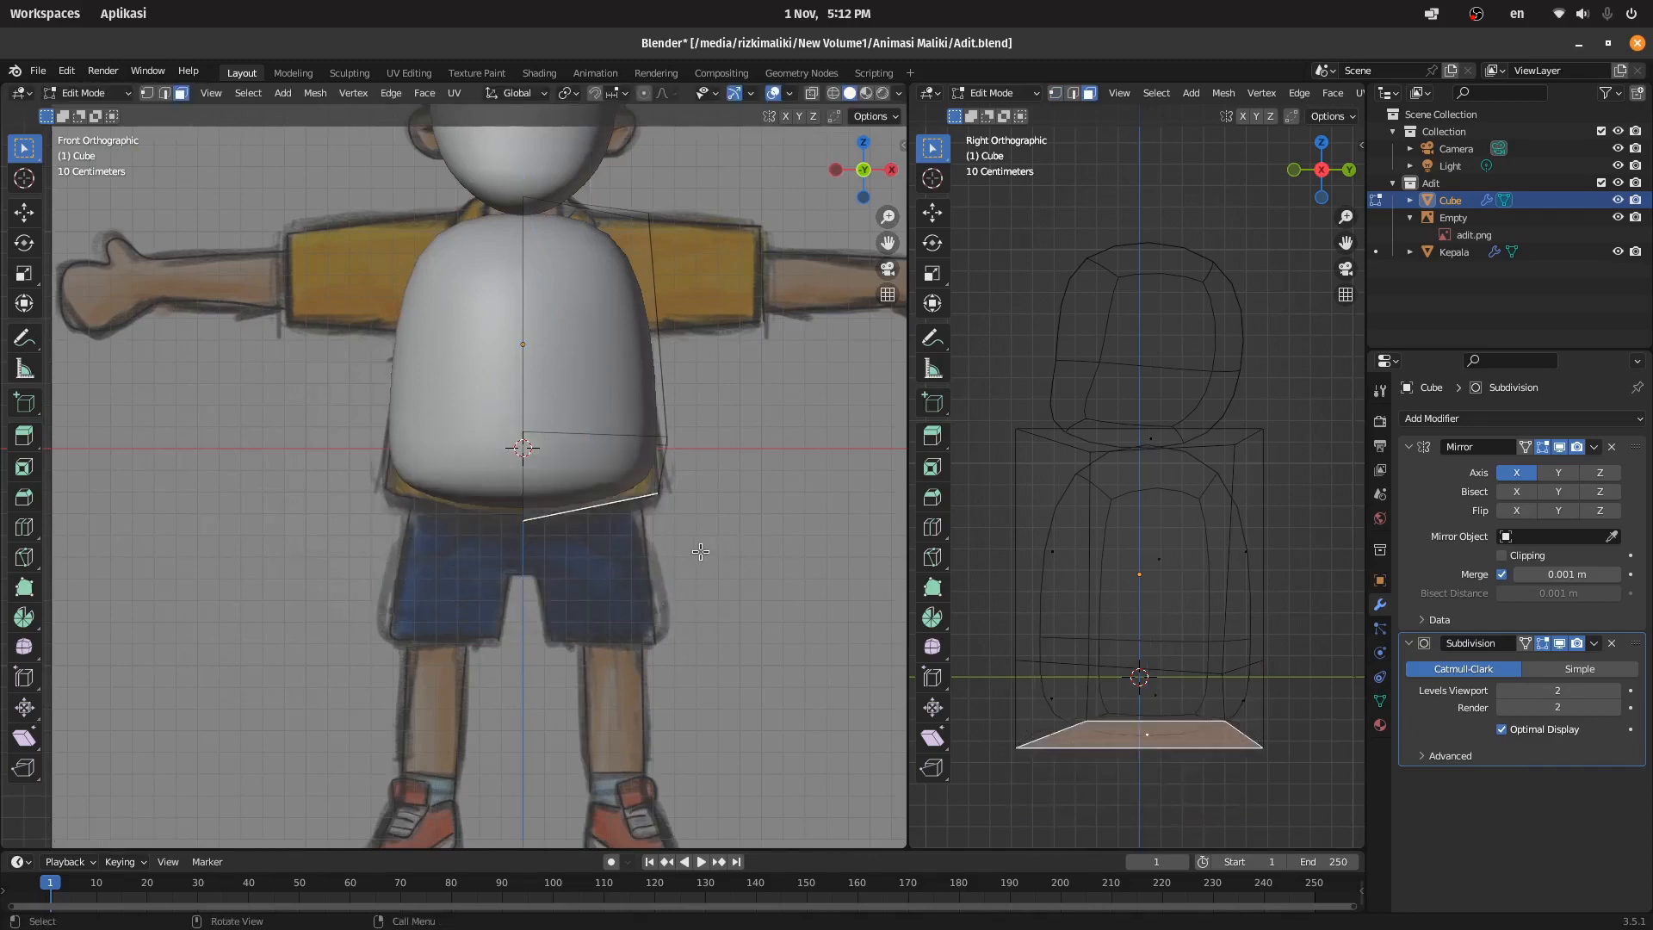
# Step: Move the torso's bottom face down along Z to the crotch of the shorts
pyautogui.scroll(2, 701, 552)
pyautogui.moveTo(865, 190); pyautogui.dragTo(854, 133)
pyautogui.scroll(-3, 854, 133)
pyautogui.click(863, 160)
pyautogui.press('g')
pyautogui.press('z')
pyautogui.click(621, 587)
# Step: Try extruding the bottom face down into a shorts leg and rotating it level with the hem, and undo it
pyautogui.press('e')
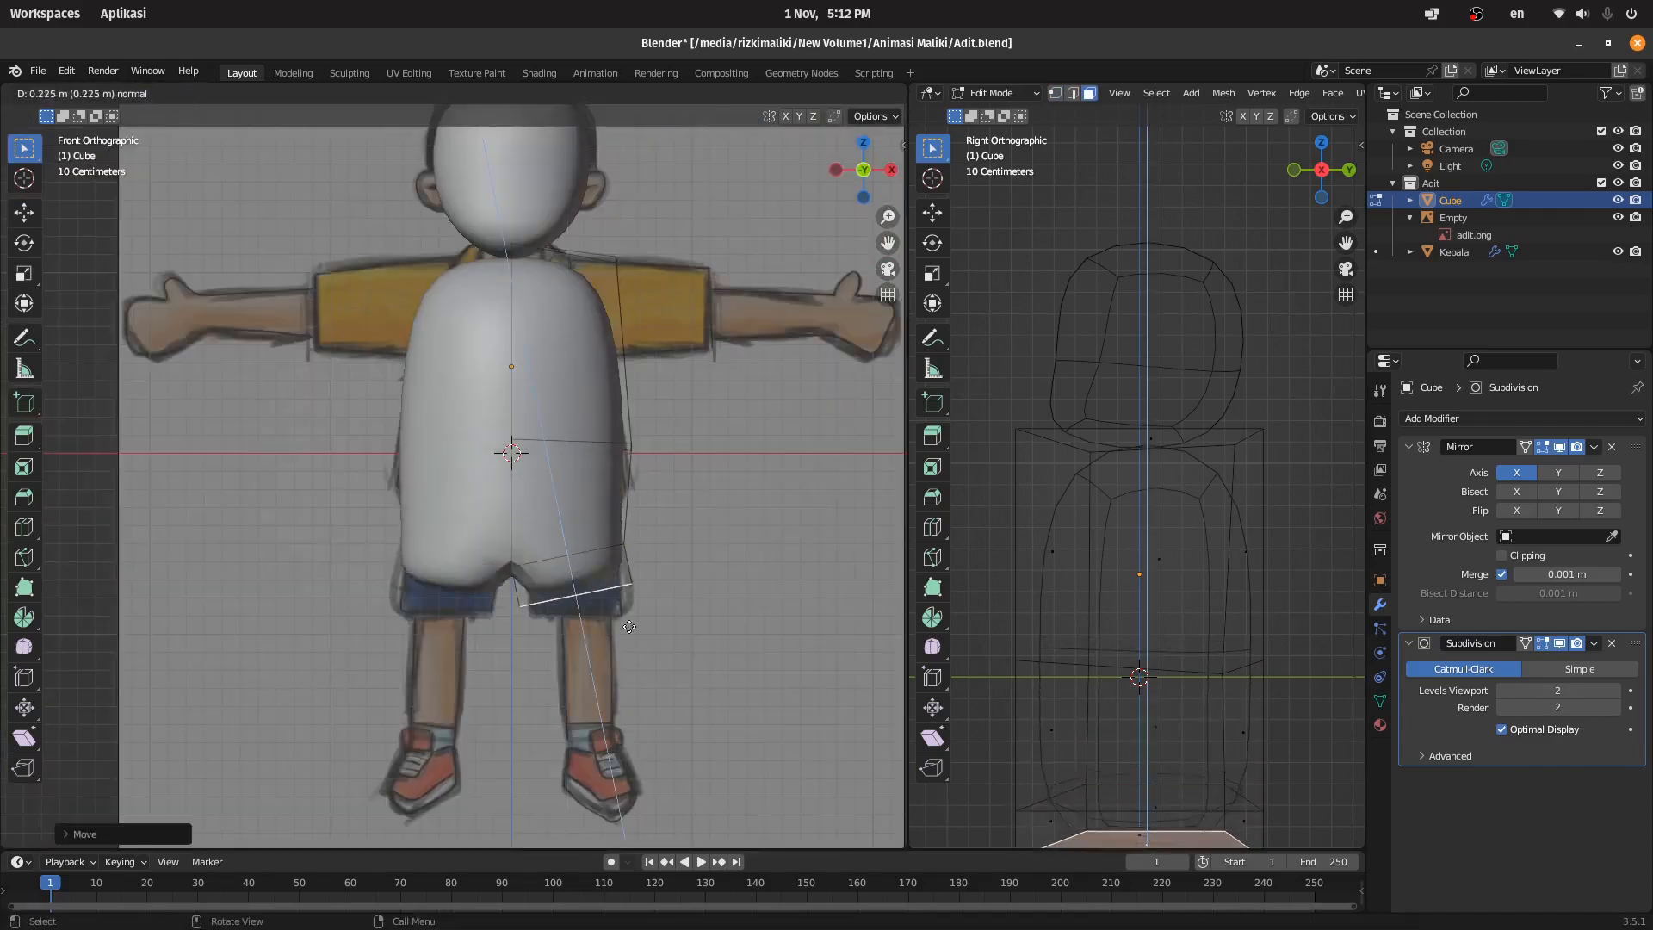
pyautogui.moveTo(877, 179); pyautogui.dragTo(792, 196)
pyautogui.click(863, 169)
pyautogui.scroll(-1, 836, 228)
pyautogui.scroll(1, 626, 386)
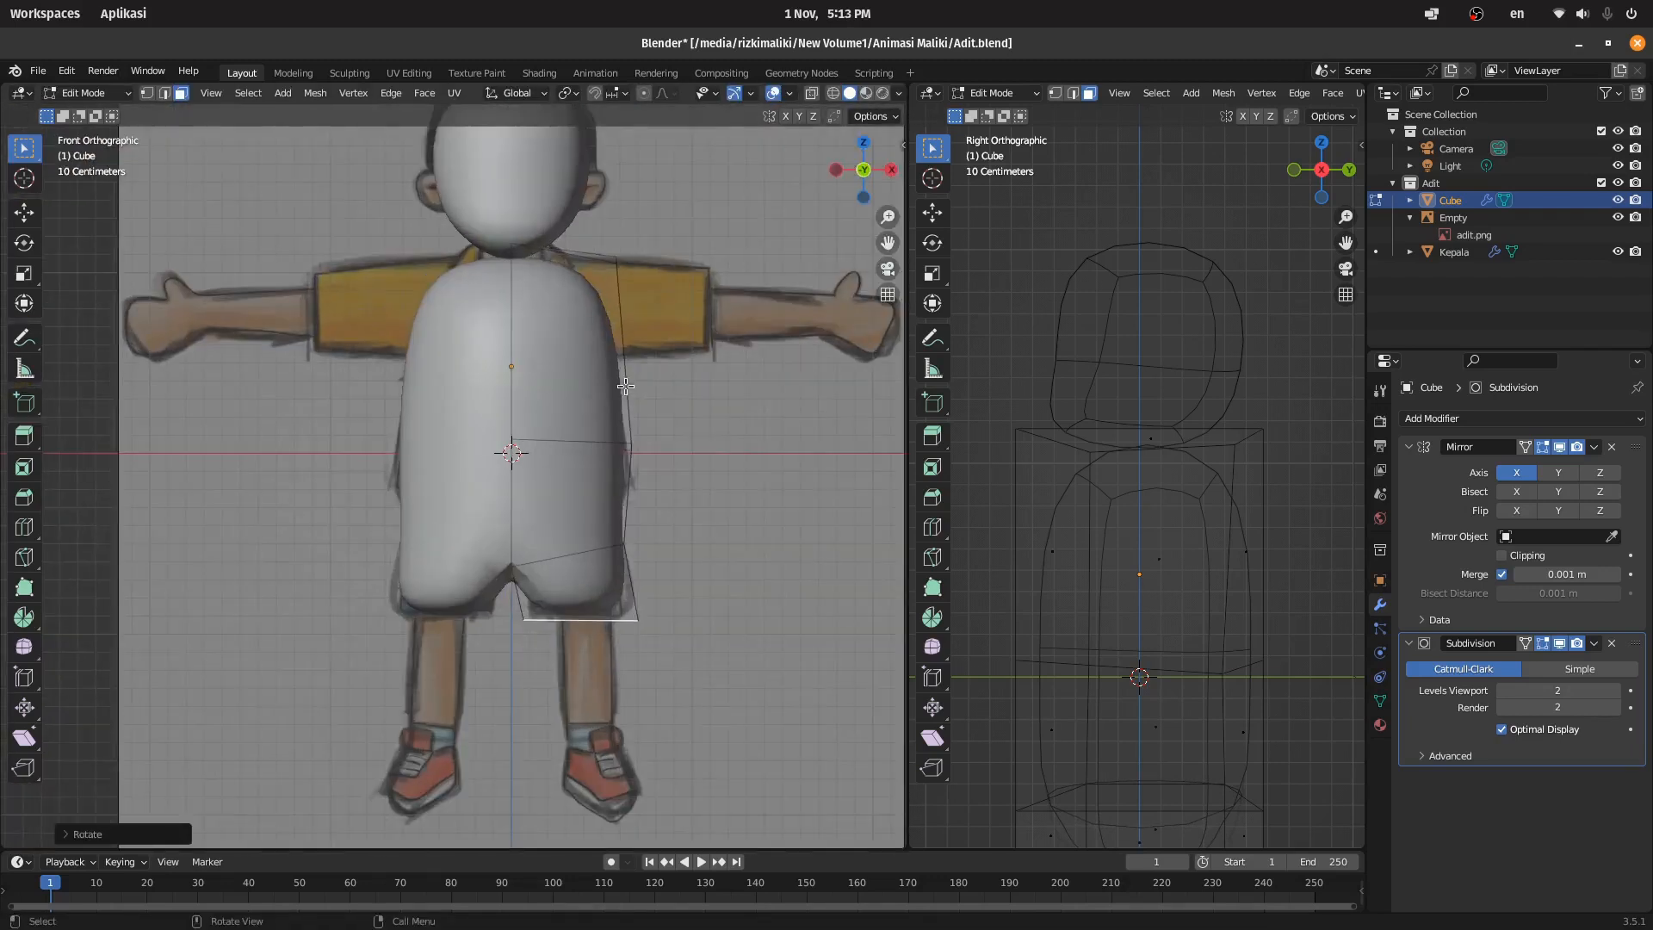
pyautogui.scroll(1, 654, 362)
pyautogui.hotkey('ctrl', 'z')
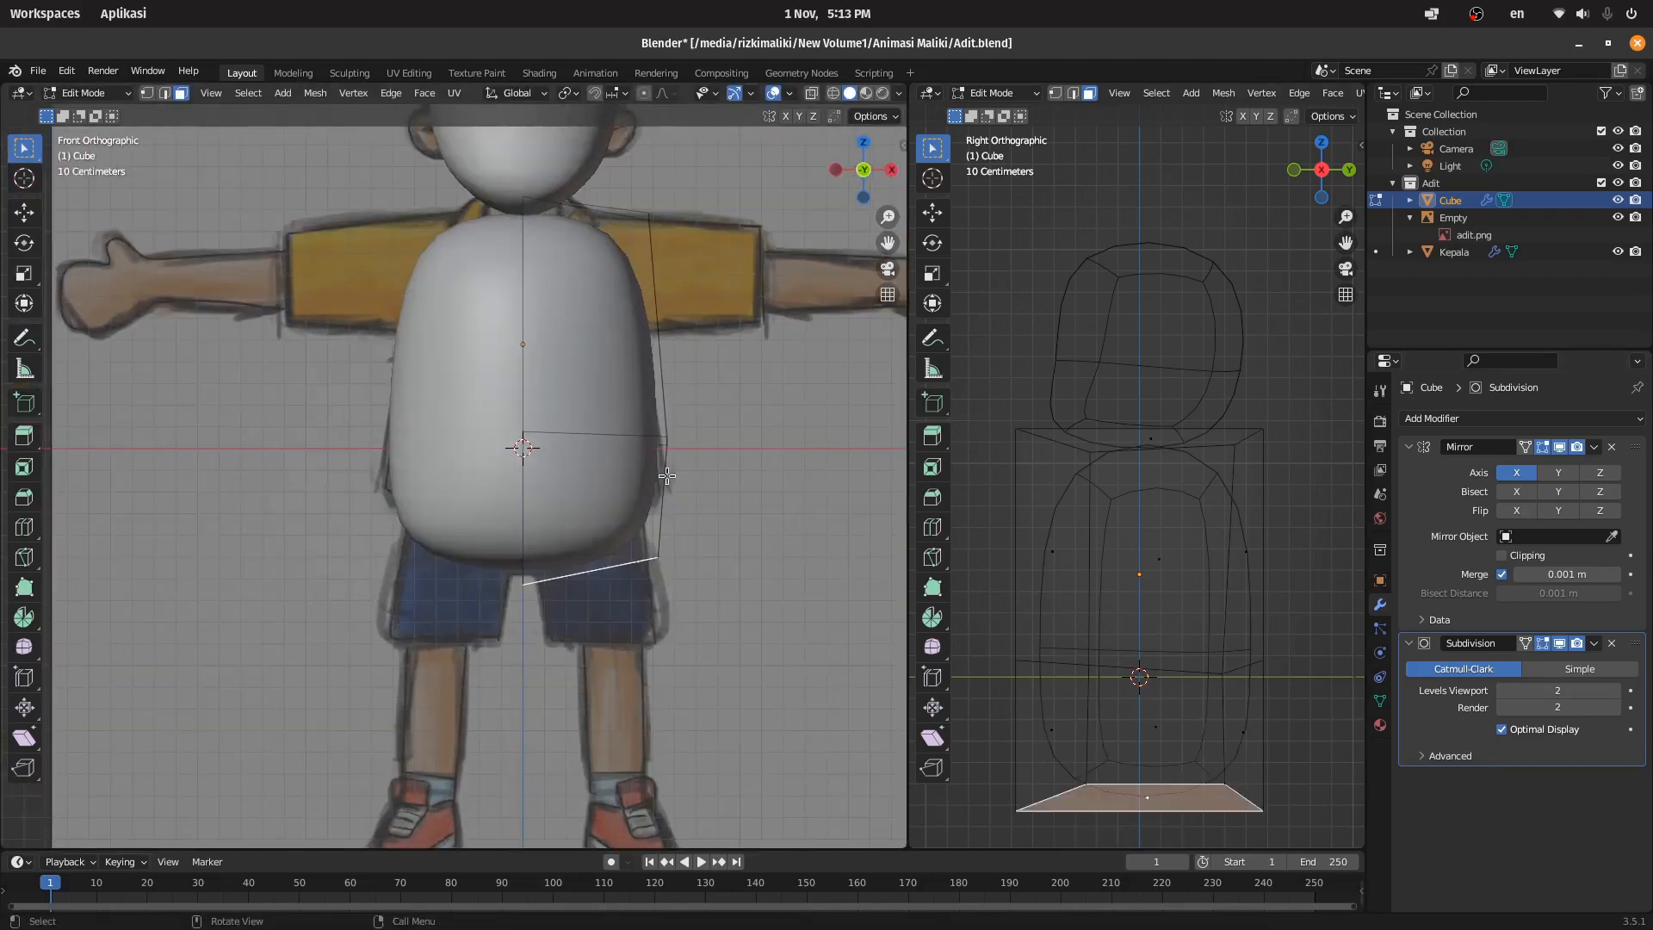
# Step: Try adding and scaling a new cube in Object Mode, and delete it
pyautogui.press('Tab')
pyautogui.scroll(-1, 715, 322)
pyautogui.hotkey('shift', 'a')
pyautogui.moveTo(672, 338)
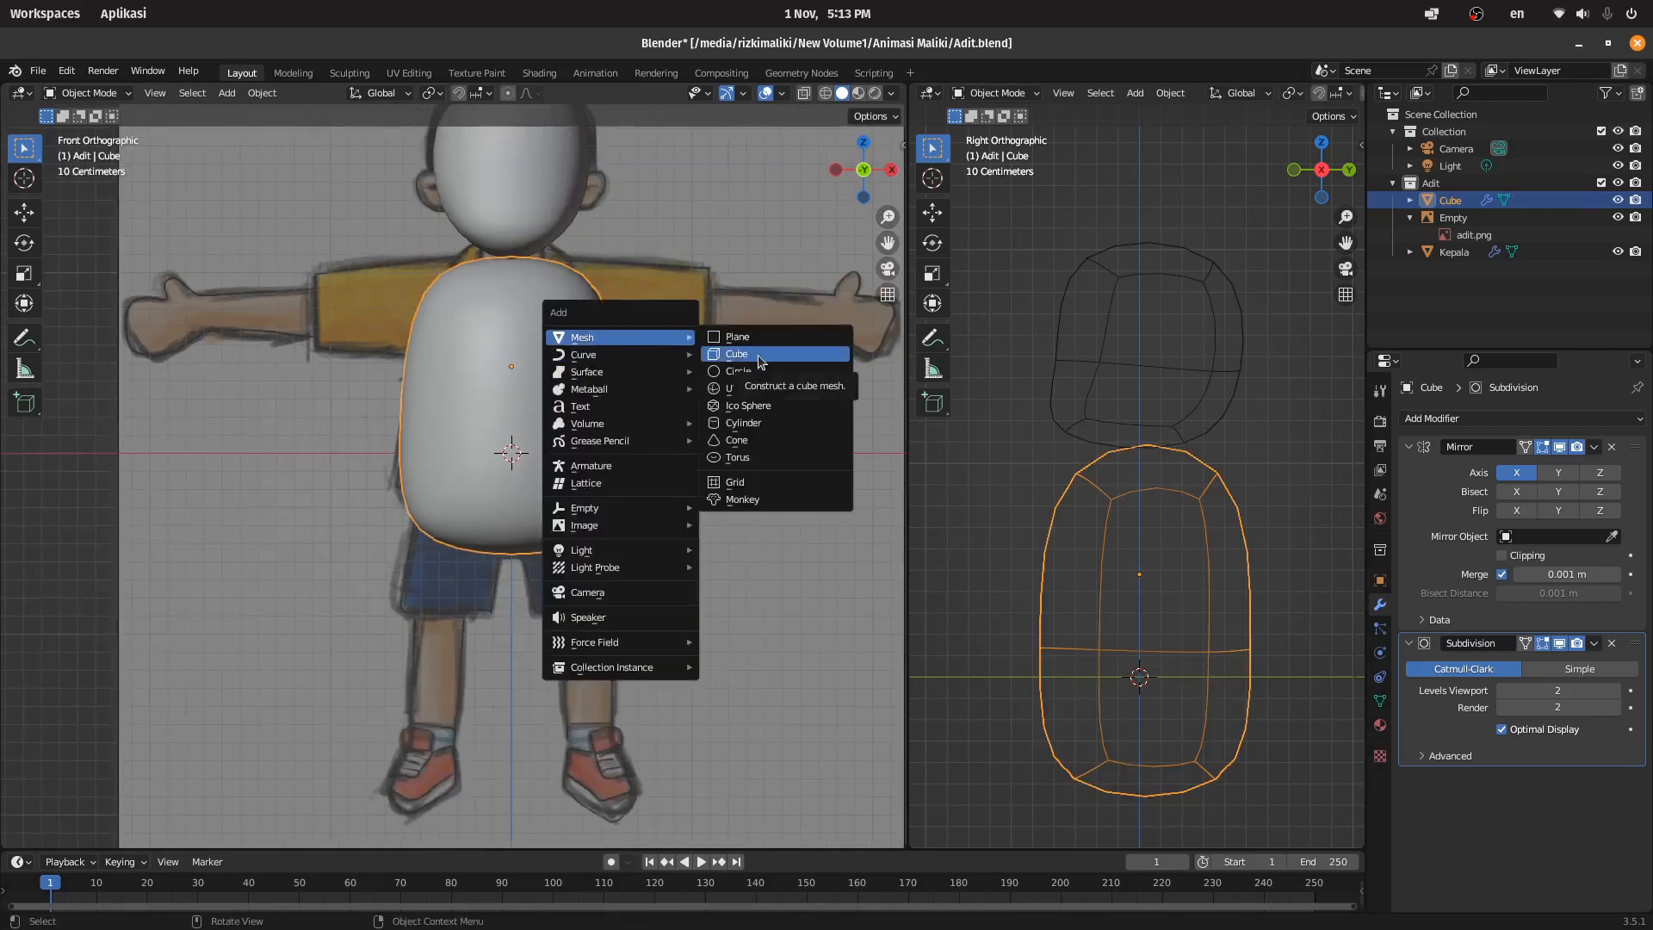
pyautogui.click(742, 353)
pyautogui.press('s')
pyautogui.click(580, 385)
pyautogui.press('Delete')
# Step: Enter Edit Mode on the torso in vertex select mode and add a centred loop cut around its upper half
pyautogui.click(551, 390)
pyautogui.moveTo(551, 390); pyautogui.dragTo(466, 308, button='middle')
pyautogui.press('Tab')
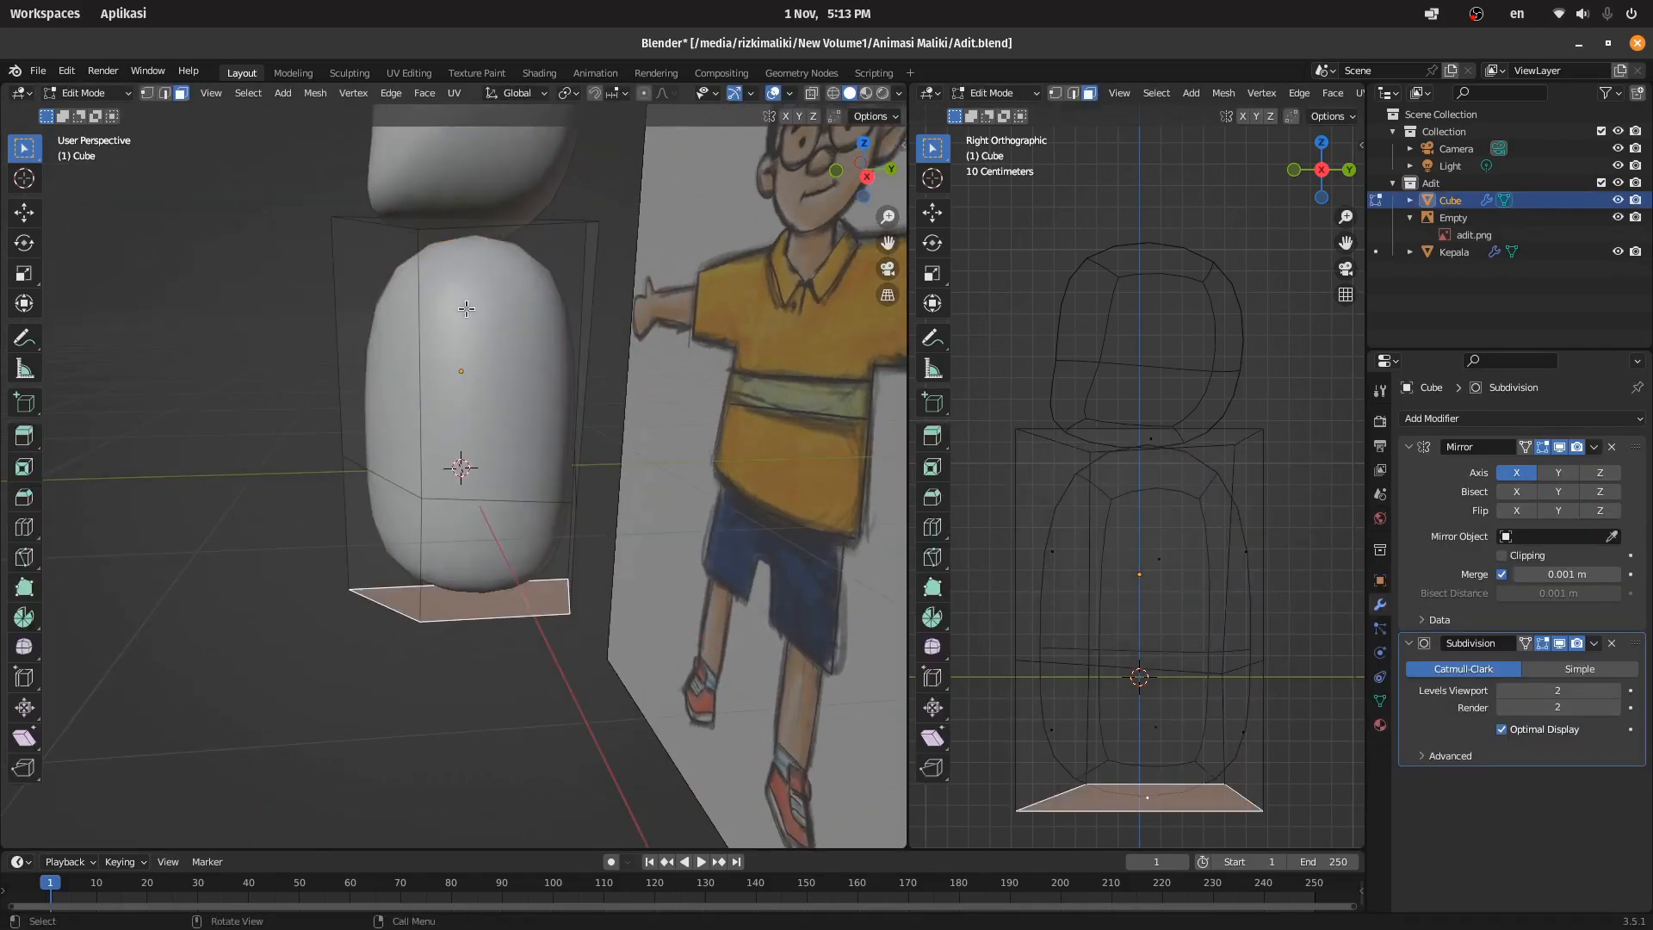
pyautogui.click(153, 94)
pyautogui.hotkey('ctrl', 'e')
pyautogui.press('Escape')
pyautogui.hotkey('ctrl', 'r')
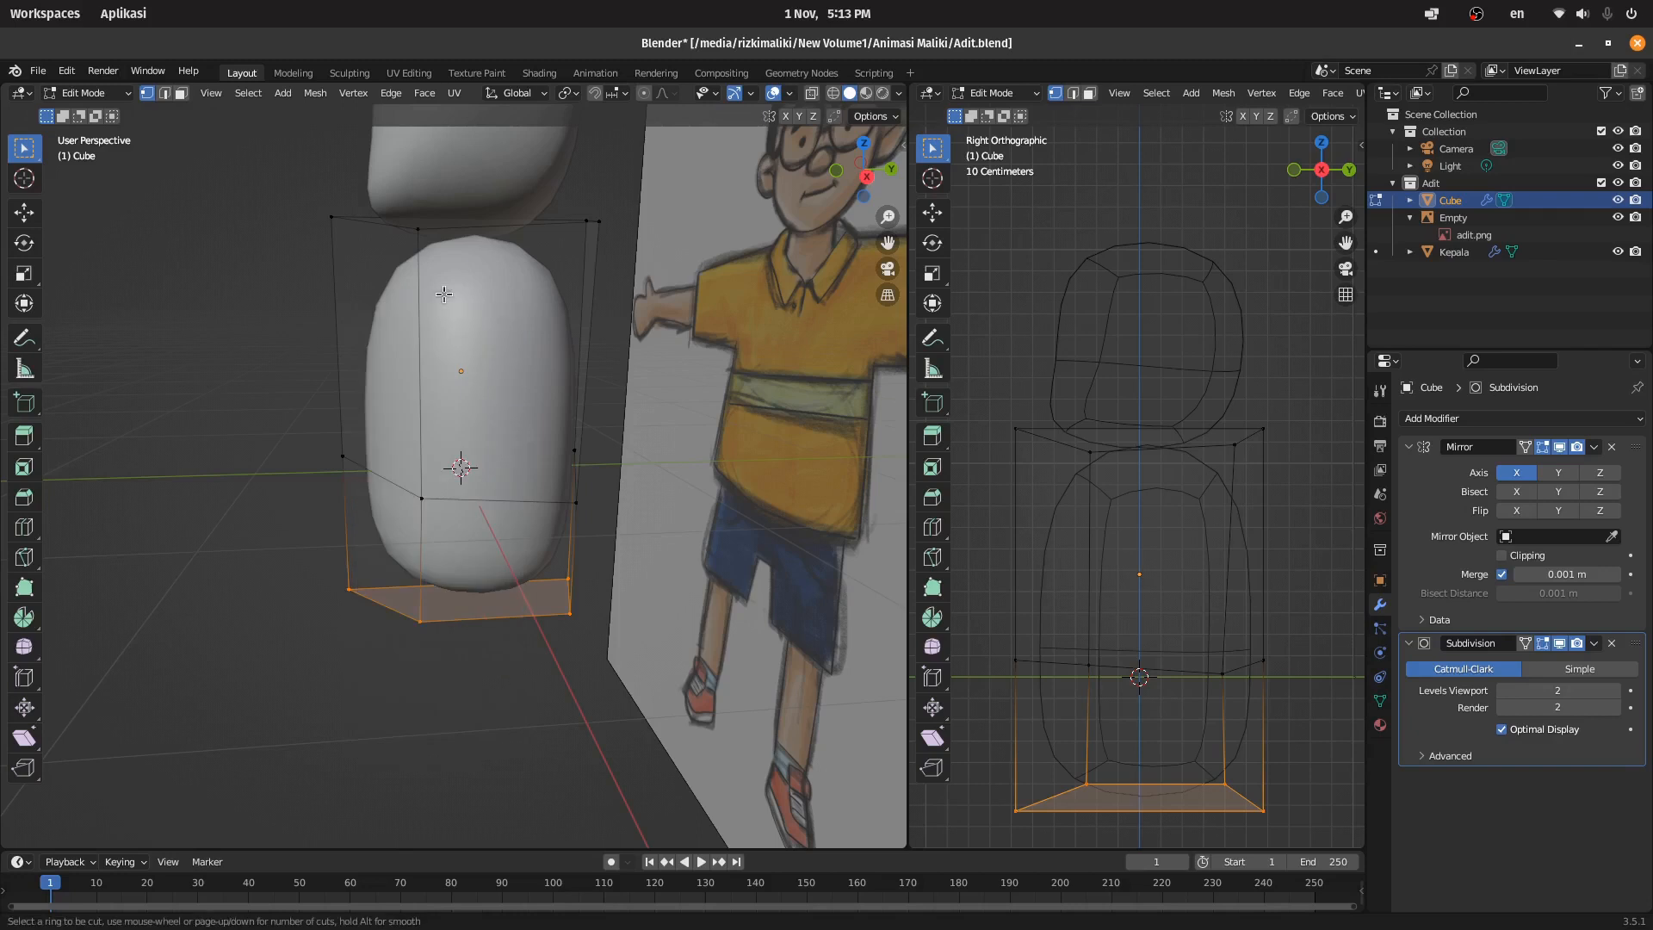
pyautogui.click(443, 295)
pyautogui.rightClick(1022, 594)
pyautogui.press('KP_1')
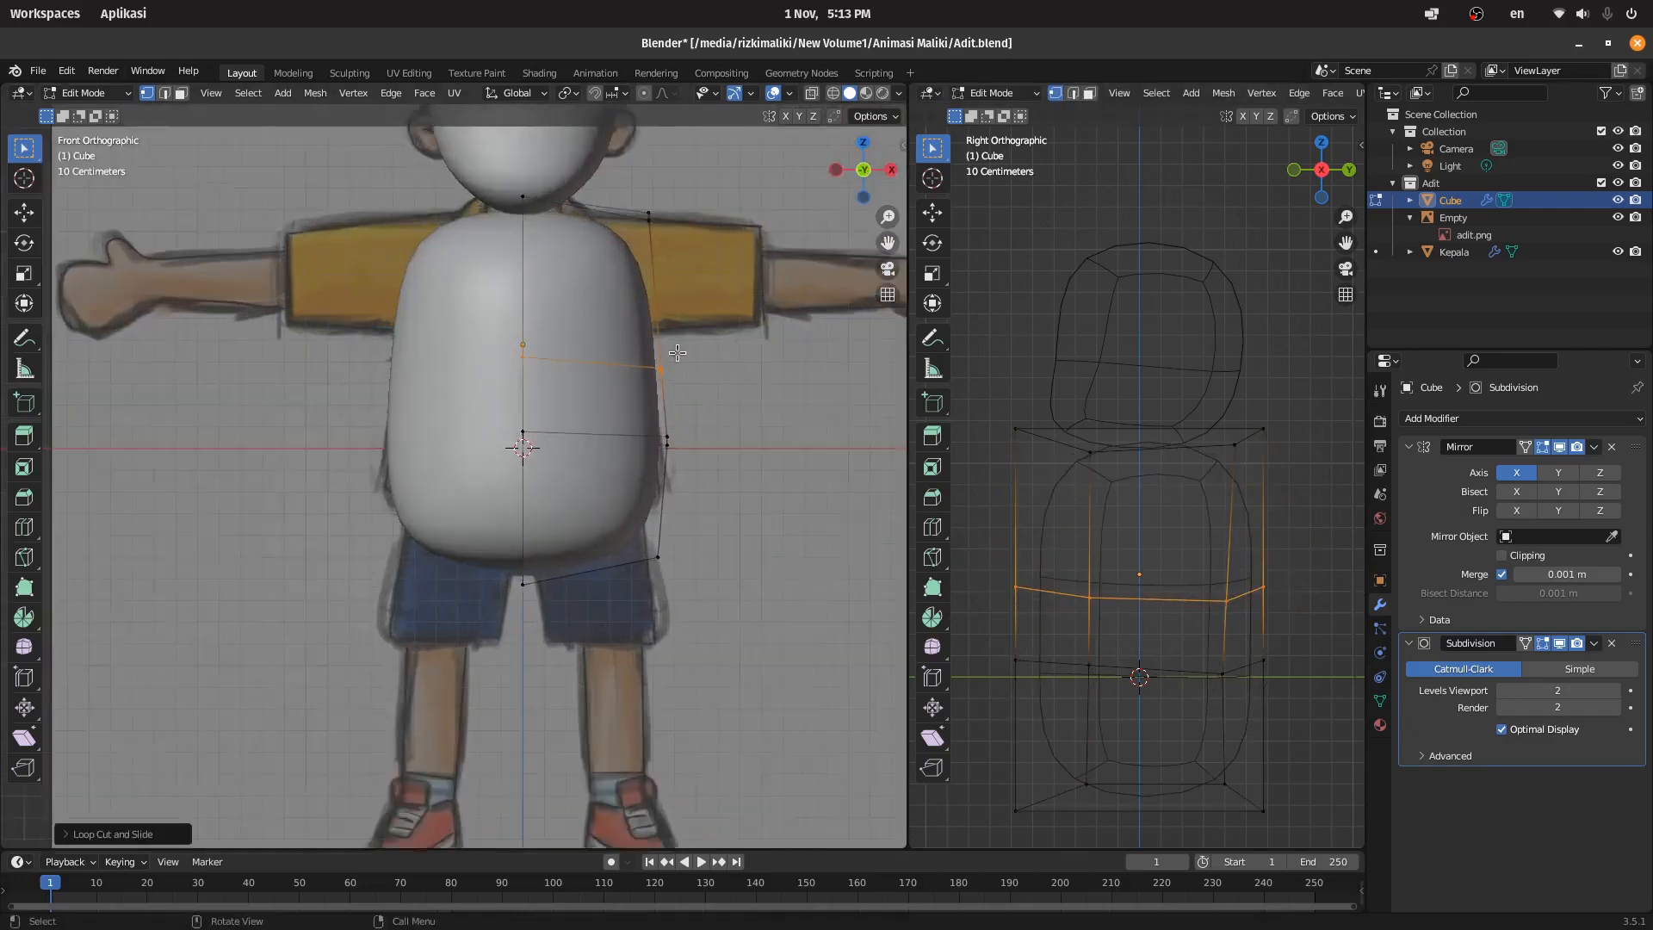
pyautogui.scroll(1, 685, 354)
# Step: Try moving the new loop's outer vertices outward along X by about 0.04 m to widen the torso
pyautogui.moveTo(1310, 542); pyautogui.dragTo(939, 605)
pyautogui.press('s')
pyautogui.rightClick(742, 307)
pyautogui.press('b')
pyautogui.moveTo(743, 308); pyautogui.dragTo(676, 379)
pyautogui.press('z')
pyautogui.moveTo(667, 318); pyautogui.dragTo(751, 370)
pyautogui.press('z')
pyautogui.press('g')
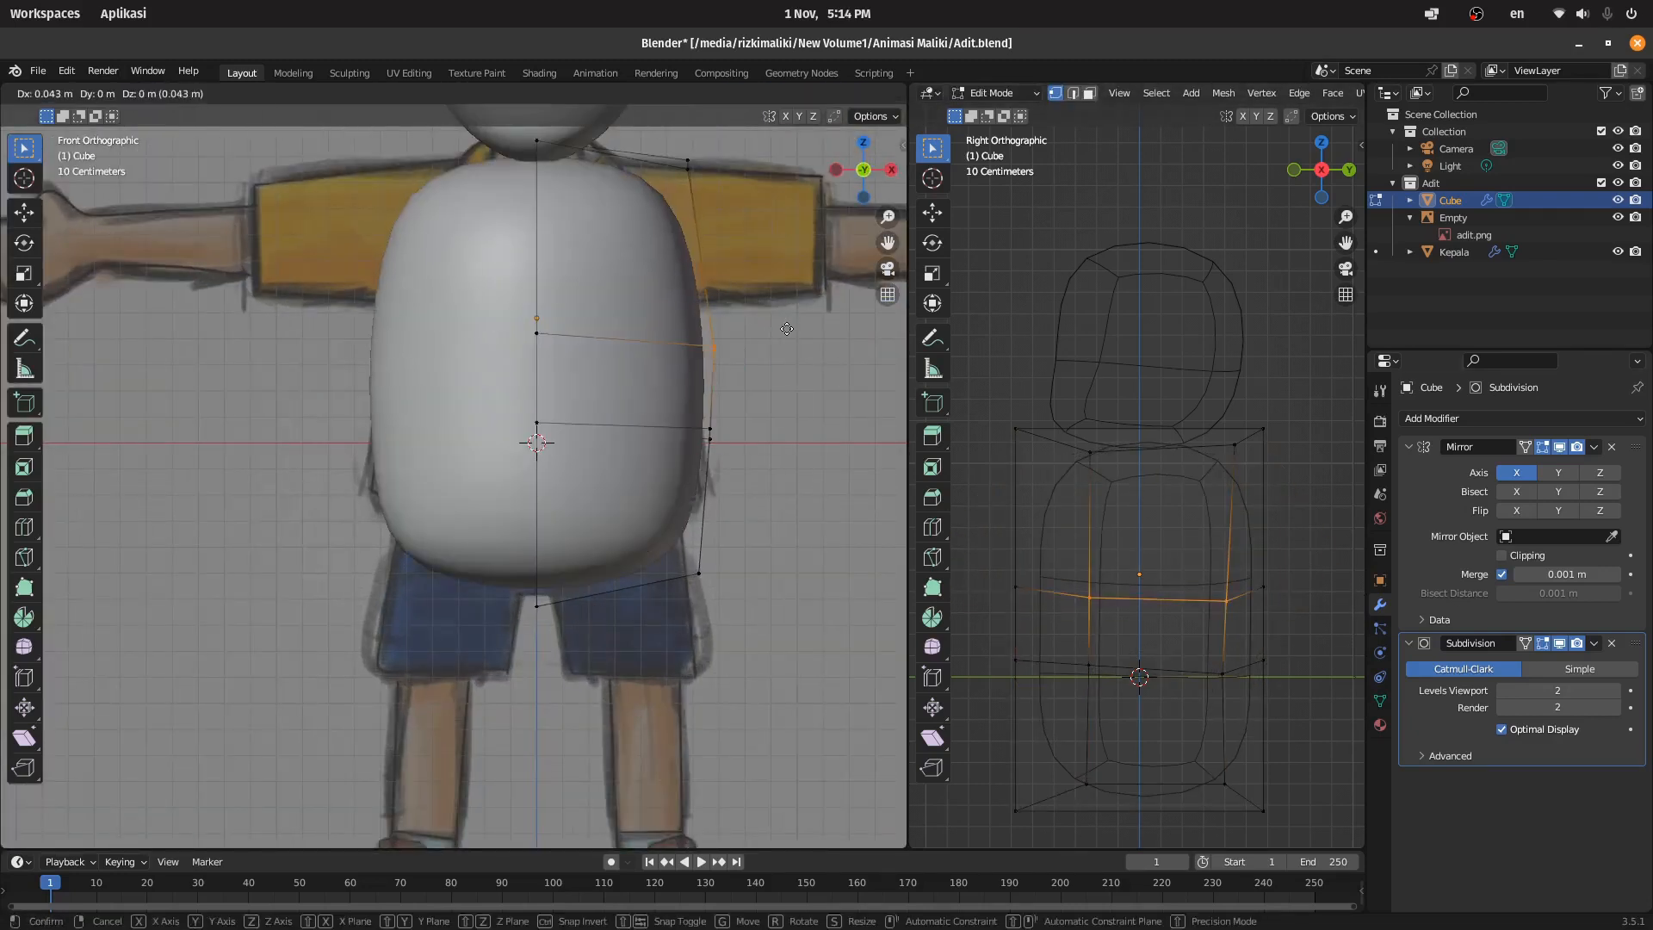
pyautogui.click(757, 361)
# Step: Undo the vertex move and the loop cut in the torso's upper half
pyautogui.moveTo(757, 362); pyautogui.dragTo(693, 375, button='middle')
pyautogui.hotkey('ctrl', 'z')
pyautogui.scroll(-3, 733, 305)
pyautogui.hotkey('ctrl', 'z')
pyautogui.hotkey('ctrl', 'z')
pyautogui.hotkey('ctrl', 'z')
# Step: Select the torso's middle edge loop and scale it up to widen the belly
pyautogui.moveTo(732, 305); pyautogui.dragTo(641, 321, button='middle')
pyautogui.keyDown('alt'); pyautogui.click(1114, 692); pyautogui.keyUp('alt')
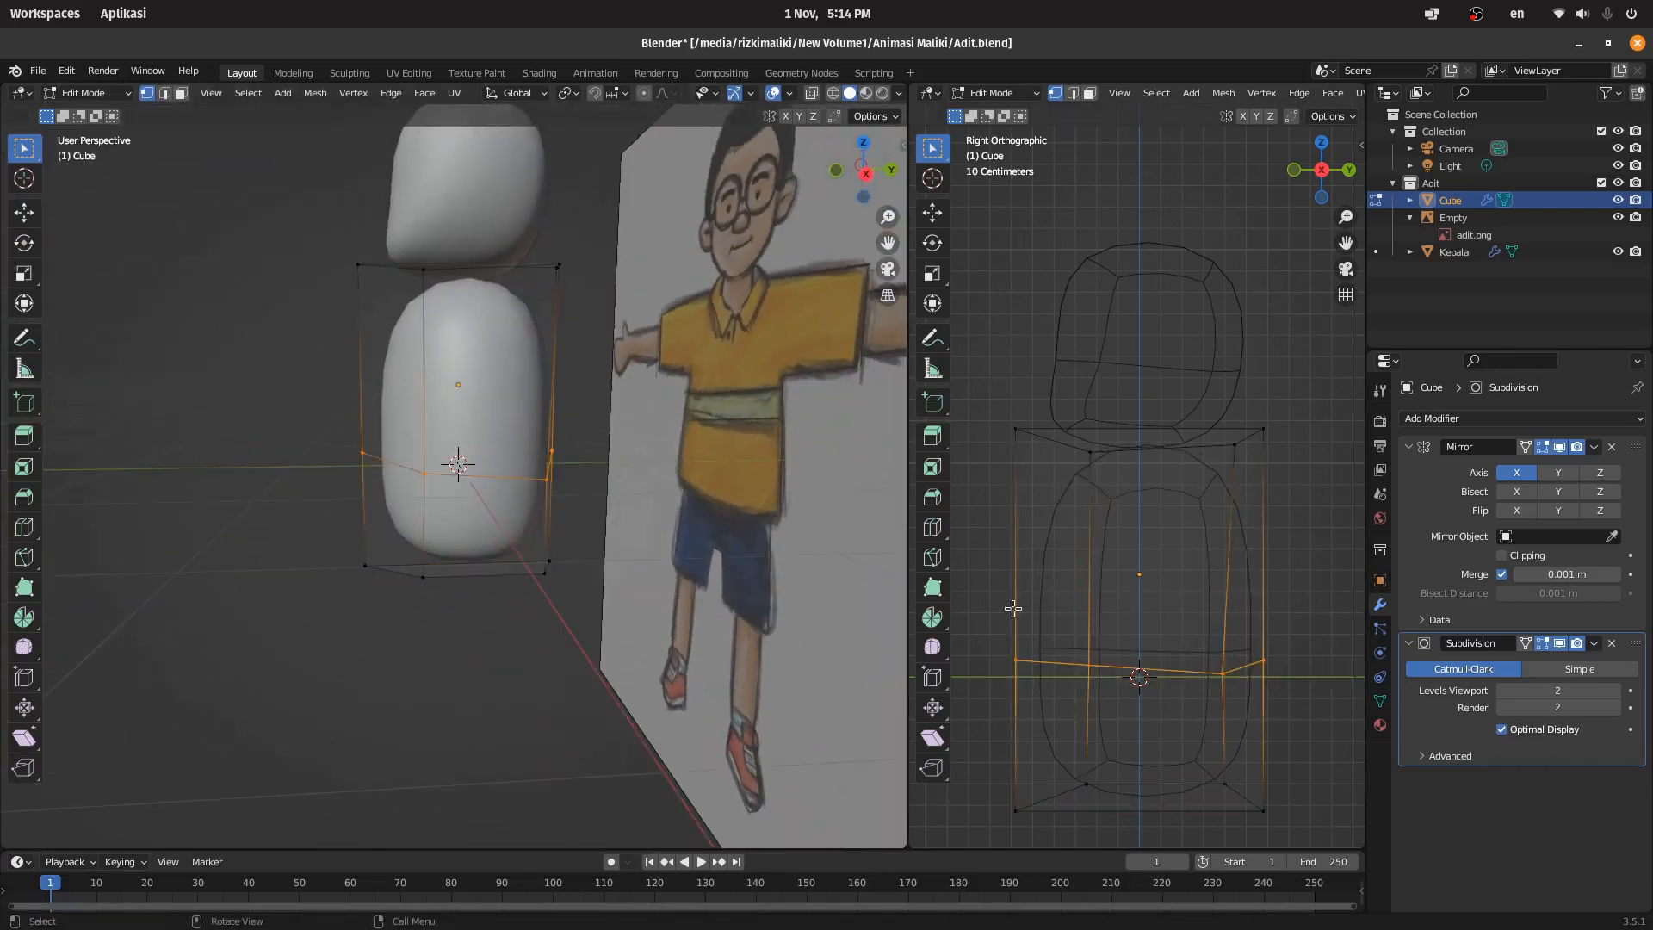
pyautogui.press('KP_1')
pyautogui.scroll(2, 582, 418)
pyautogui.press('s')
pyautogui.click(830, 373)
# Step: Move three individual vertices of the torso cage to refine the body's rounded outline
pyautogui.moveTo(830, 373); pyautogui.dragTo(779, 390, button='middle')
pyautogui.click(701, 483)
pyautogui.press('g')
pyautogui.click(667, 460)
pyautogui.moveTo(662, 457); pyautogui.dragTo(544, 379, button='middle')
pyautogui.scroll(-3, 544, 378)
pyautogui.click(525, 561)
pyautogui.press('g')
pyautogui.click(497, 538)
pyautogui.moveTo(497, 538); pyautogui.dragTo(680, 482, button='middle')
pyautogui.click(596, 323)
pyautogui.press('g')
pyautogui.click(607, 343)
# Step: Switch to the head mesh, nudge one of its upper vertices in Edit Mode, and return to Object Mode
pyautogui.press('KP_1')
pyautogui.scroll(2, 668, 306)
pyautogui.keyDown('shift'); pyautogui.moveTo(668, 306); pyautogui.dragTo(618, 486, button='middle'); pyautogui.keyUp('shift')
pyautogui.press('Tab')
pyautogui.click(527, 250)
pyautogui.press('Tab')
pyautogui.click(571, 203)
pyautogui.press('g')
pyautogui.click(571, 199)
pyautogui.press('Tab')
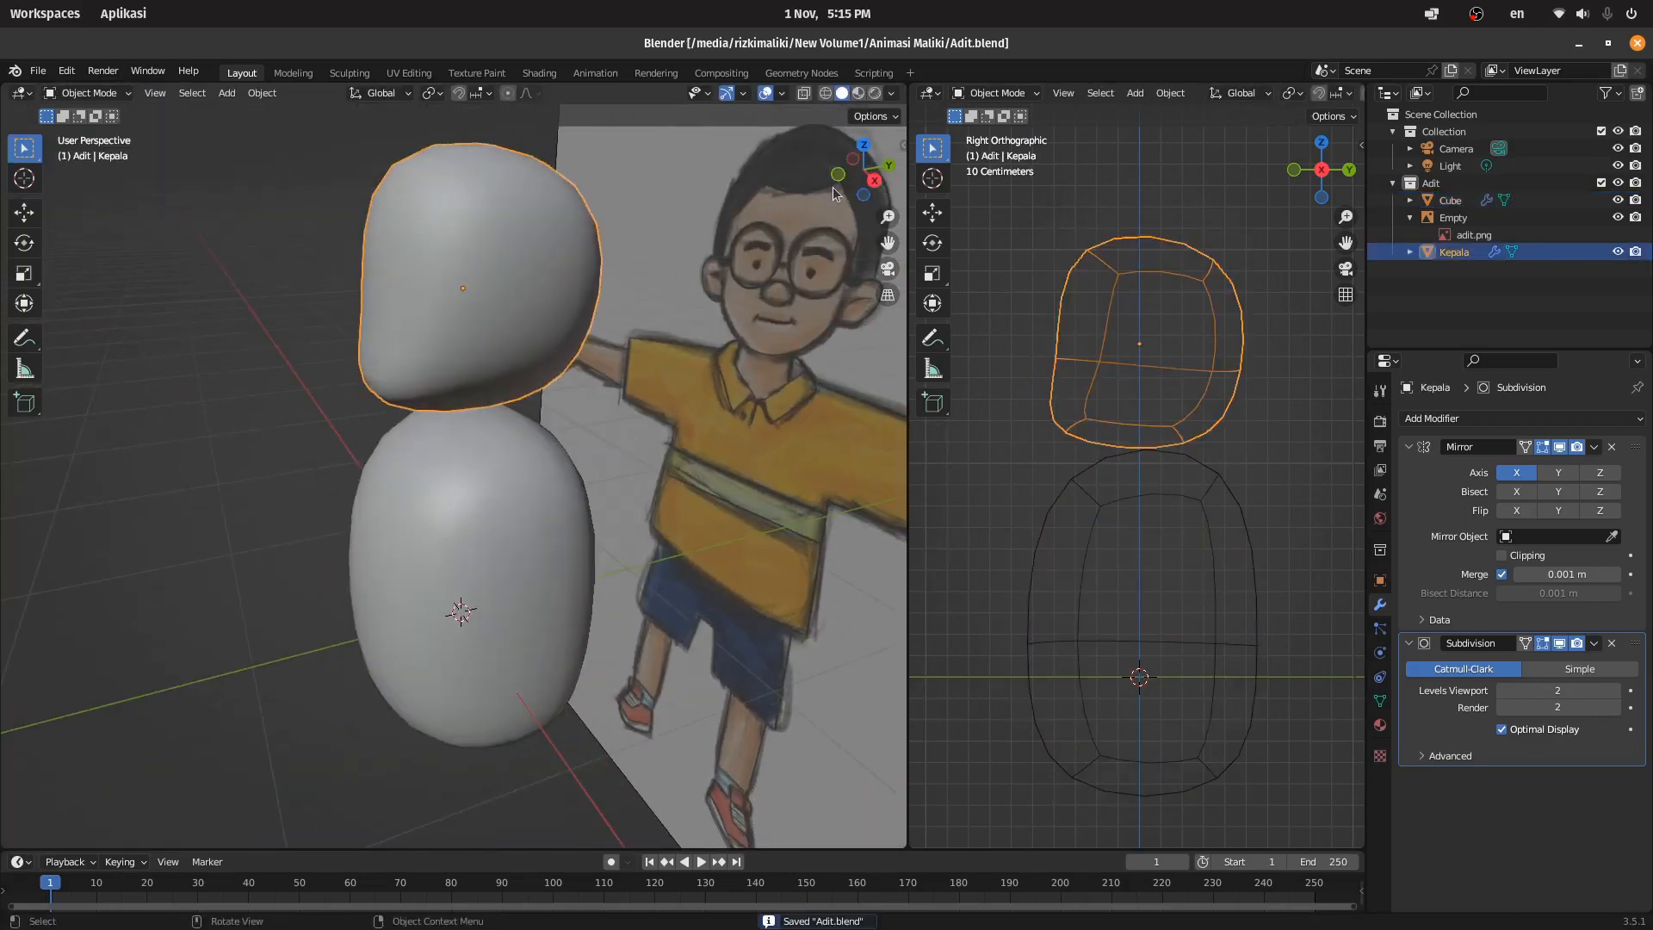
# Step: Add a cube for the arm, scale it down and move it up along Z to shoulder height
pyautogui.press('KP_1')
pyautogui.hotkey('shift', 'a')
pyautogui.moveTo(623, 420)
pyautogui.click(678, 443)
pyautogui.press('s')
pyautogui.click(546, 542)
pyautogui.press('g')
pyautogui.press('z')
pyautogui.click(538, 380)
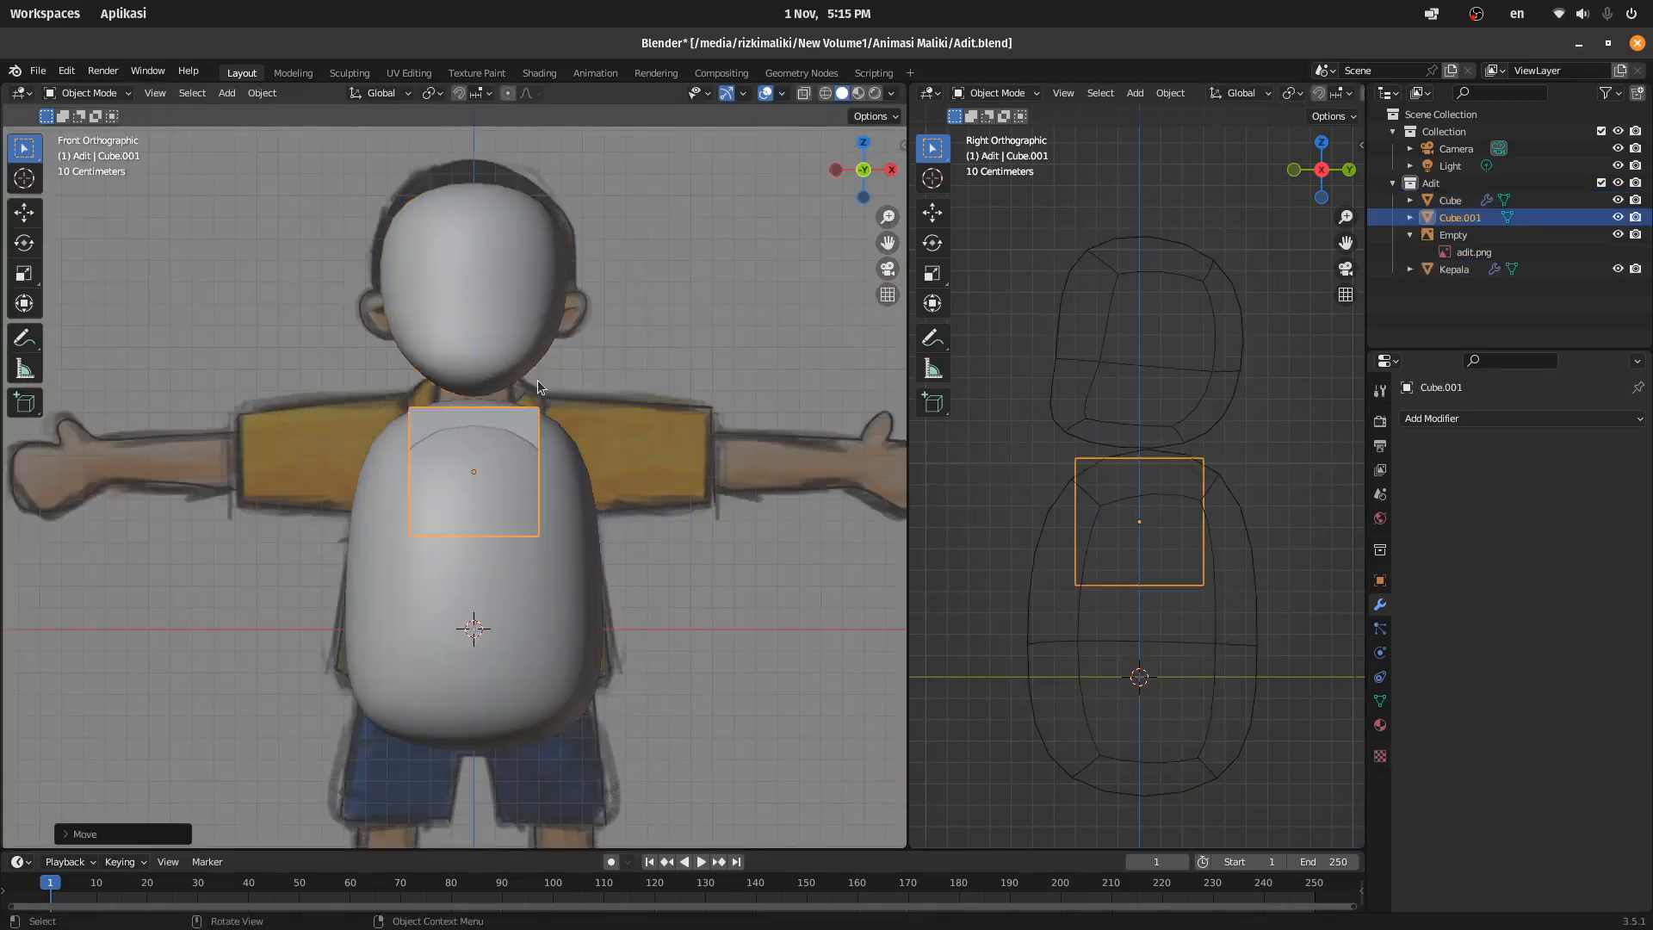
# Step: Add a Mirror modifier to the arm cube and move its mesh sideways onto the sleeve in Edit Mode
pyautogui.click(1521, 419)
pyautogui.click(1295, 615)
pyautogui.press('Tab')
pyautogui.press('g')
pyautogui.click(740, 427)
# Step: Add a Subdivision Surface modifier to the arm and set its viewport levels to 2
pyautogui.click(1521, 419)
pyautogui.click(1296, 728)
pyautogui.scroll(2, 731, 405)
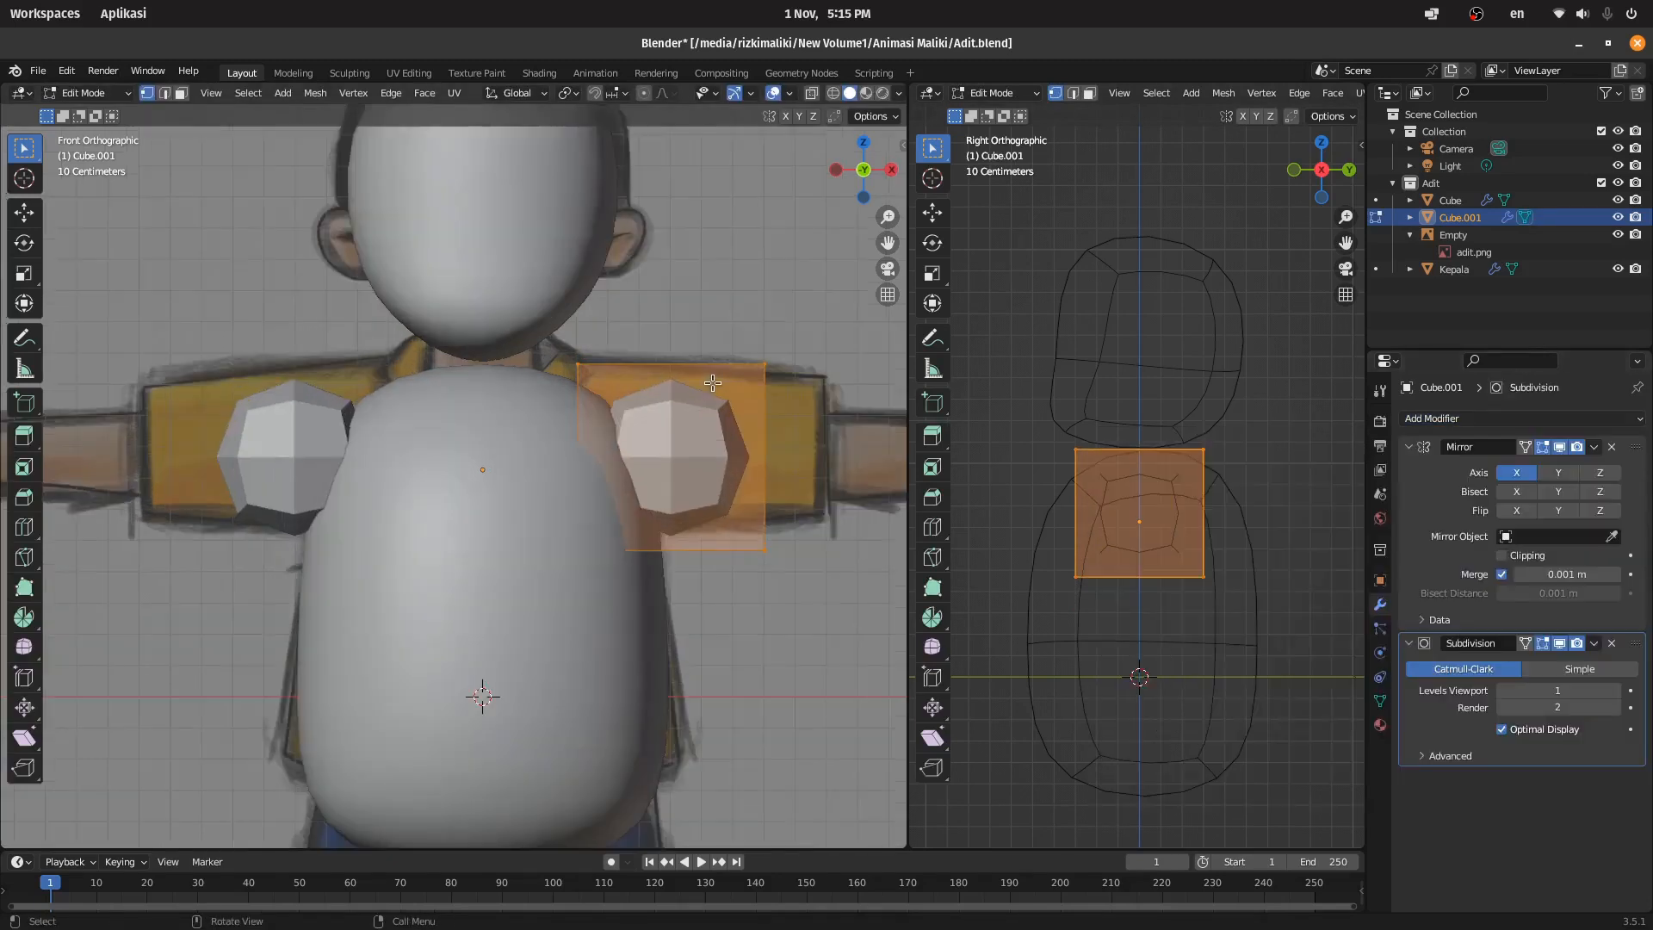
pyautogui.click(1614, 691)
pyautogui.keyDown('shift'); pyautogui.moveTo(757, 379); pyautogui.dragTo(638, 397, button='middle'); pyautogui.keyUp('shift')
pyautogui.click(766, 301)
# Step: Split off an additional front-view viewport and move the arm's outer end along X just past the sleeve's edge
pyautogui.moveTo(1362, 845); pyautogui.dragTo(1351, 395)
pyautogui.press('KP_1')
pyautogui.scroll(1, 1097, 620)
pyautogui.moveTo(1299, 583); pyautogui.dragTo(1248, 756)
pyautogui.press('g')
pyautogui.press('x')
pyautogui.click(732, 448)
# Step: Add a loop cut across the arm, slid toward the shoulder, and scale the whole arm mesh down slightly
pyautogui.hotkey('ctrl', 'r')
pyautogui.click(594, 399)
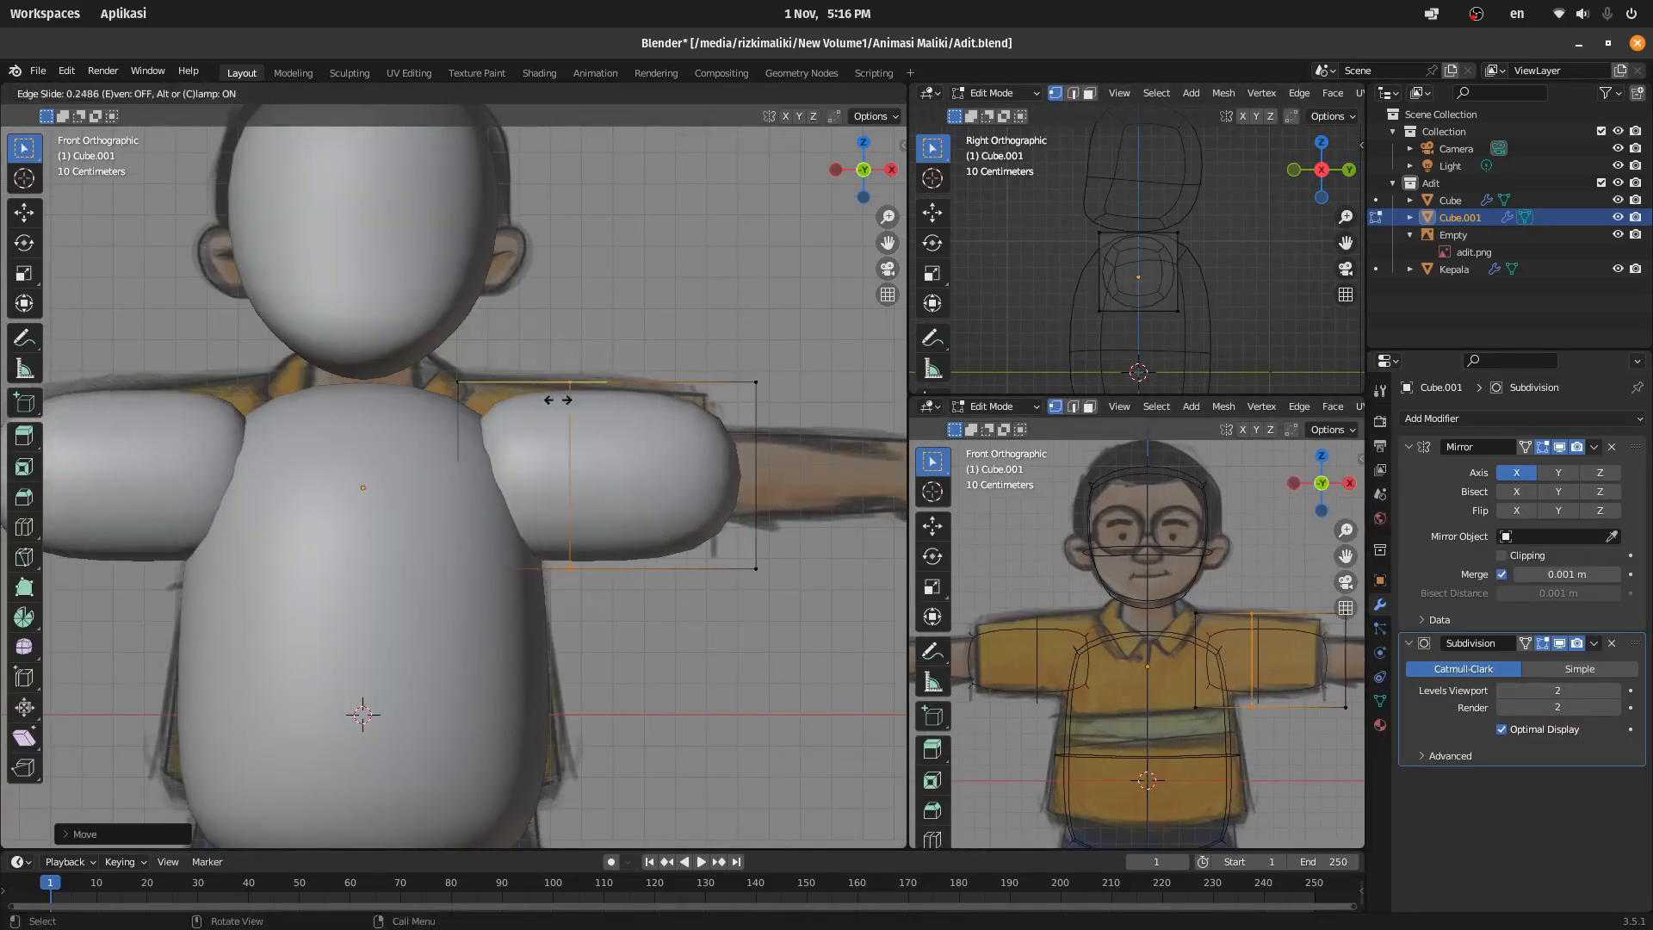
pyautogui.moveTo(1280, 738); pyautogui.dragTo(1282, 741)
pyautogui.press('a')
pyautogui.press('s')
pyautogui.click(775, 485)
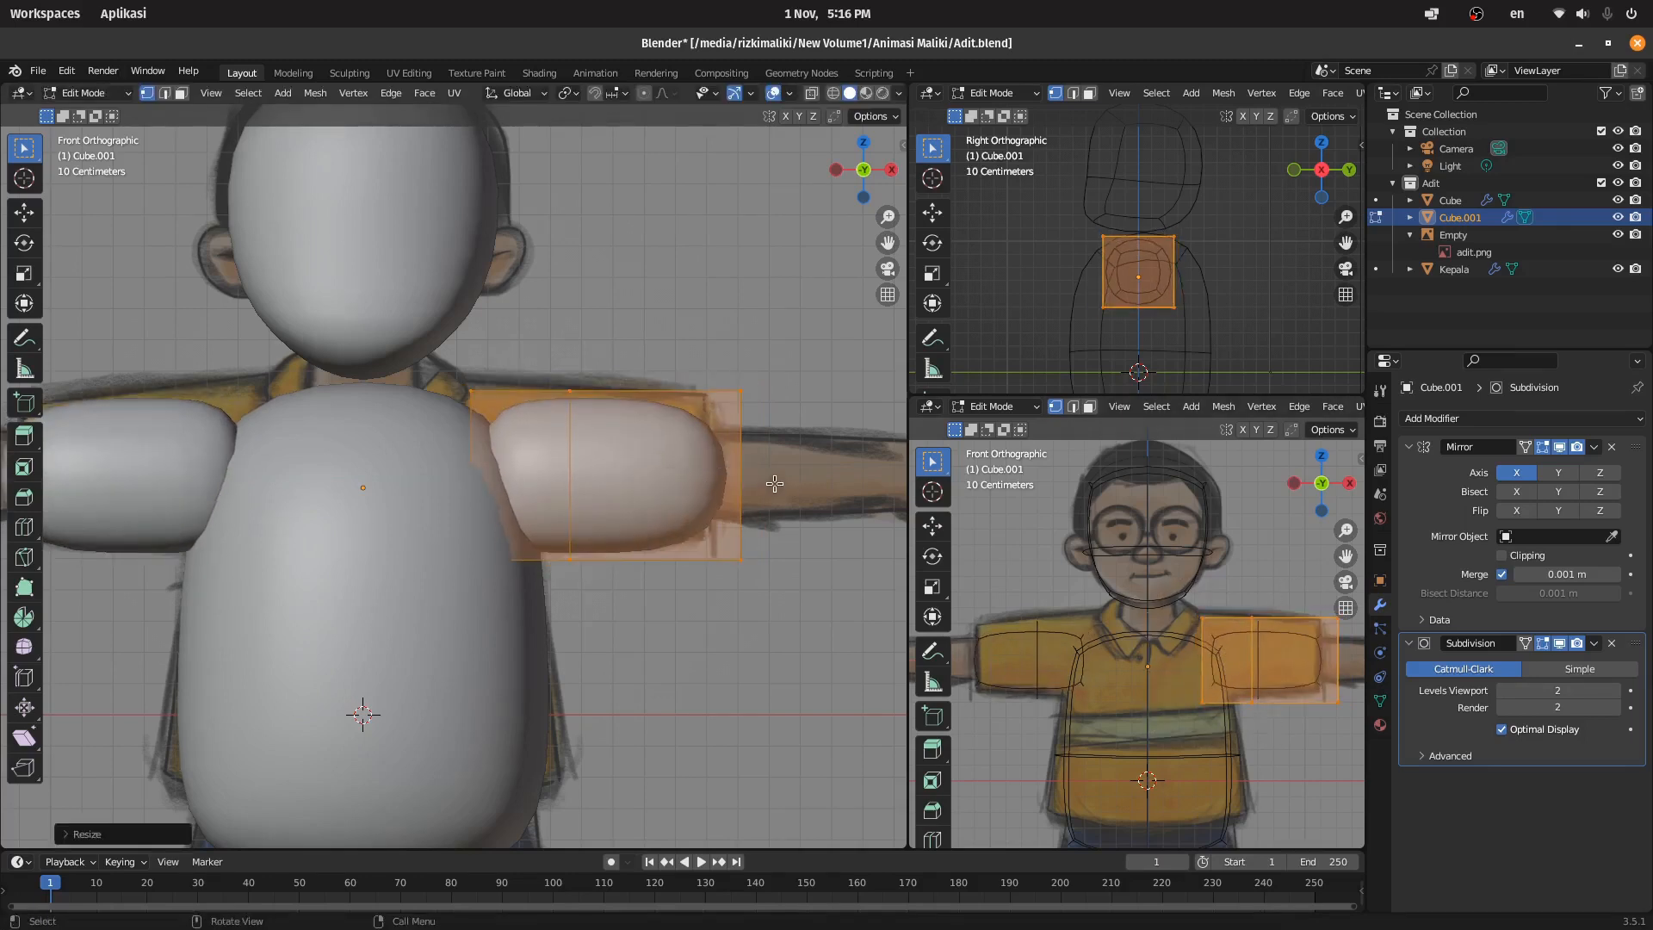
# Step: Select the arm's outer end and extrude it out to the wrist of the reference drawing
pyautogui.scroll(-2, 774, 484)
pyautogui.keyDown('shift'); pyautogui.moveTo(1310, 731); pyautogui.dragTo(1099, 756, button='middle'); pyautogui.keyUp('shift')
pyautogui.moveTo(1093, 607); pyautogui.dragTo(1175, 762)
pyautogui.press('e')
pyautogui.click(797, 465)
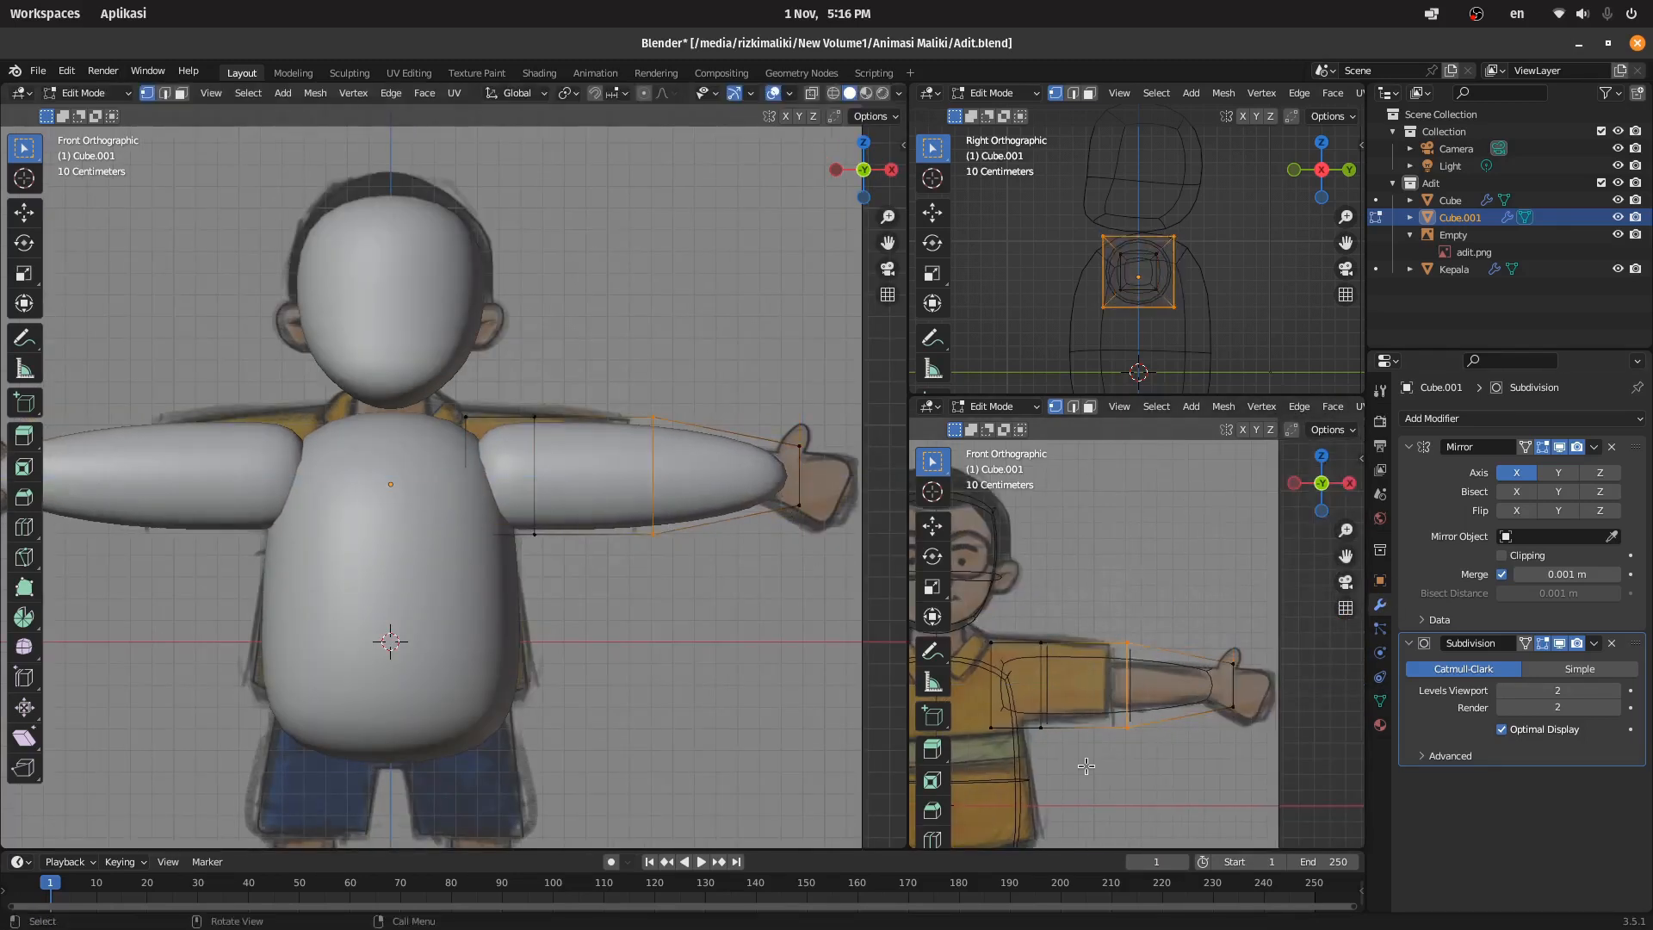
# Step: Scale down the arm's sleeve-edge loop and its shoulder end to taper the arm
pyautogui.press('s')
pyautogui.click(716, 637)
pyautogui.moveTo(966, 628); pyautogui.dragTo(1007, 747)
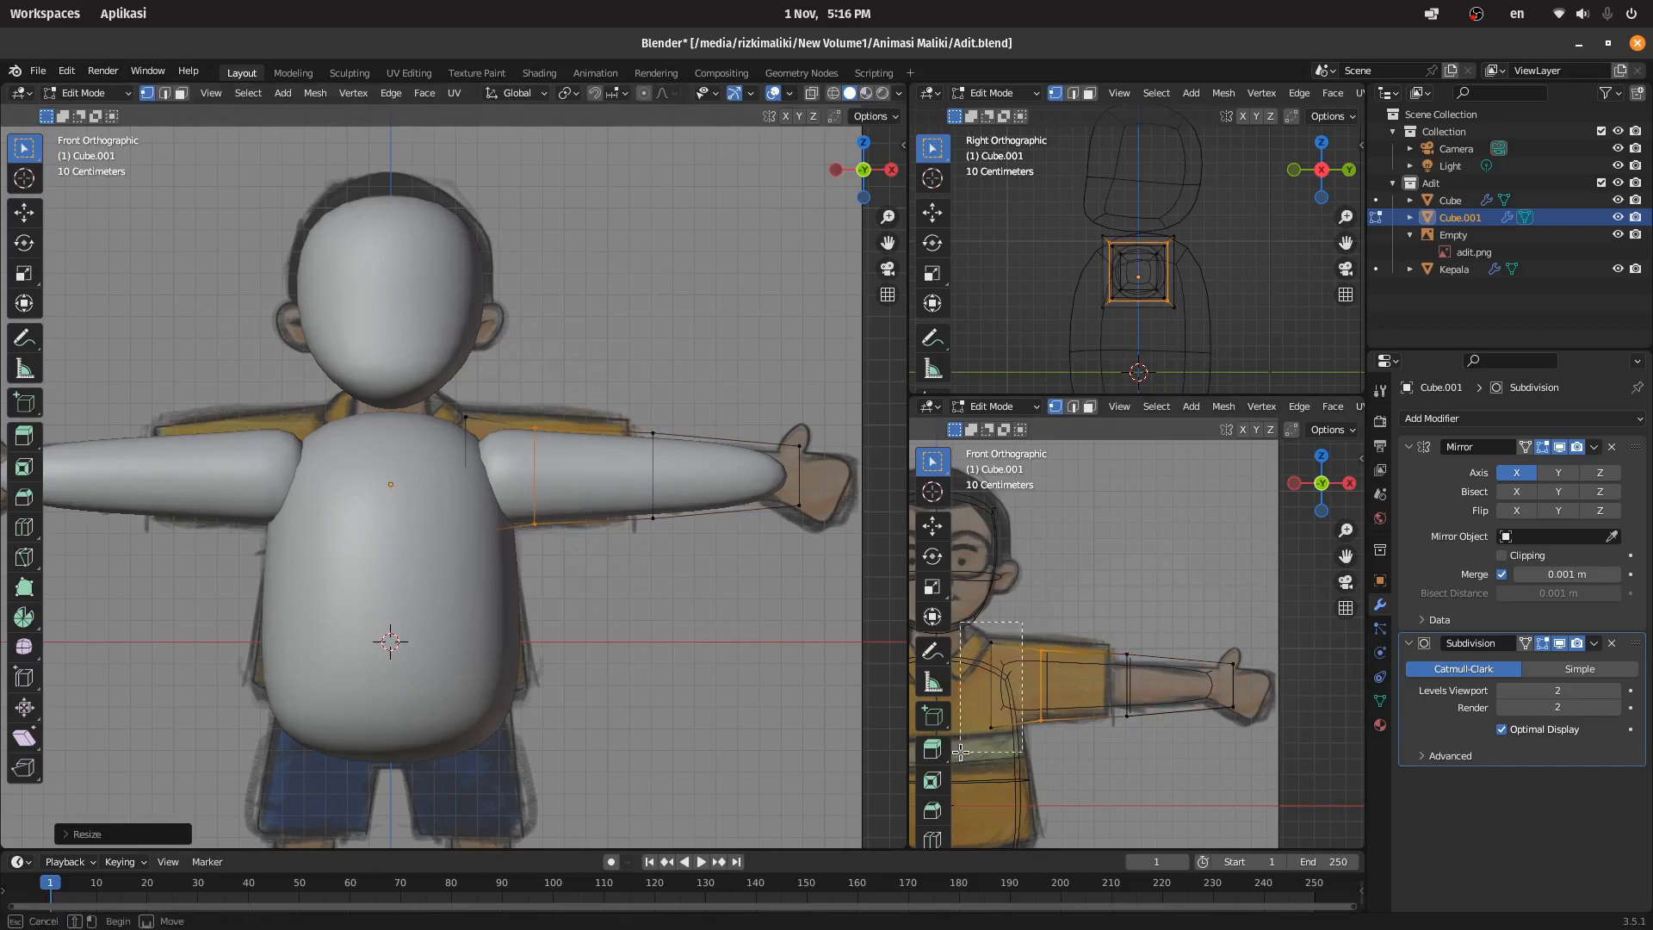
pyautogui.scroll(2, 671, 533)
pyautogui.press('s')
pyautogui.click(672, 538)
# Step: Extrude the arm's wrist end outward into hand sections and scale the hand's width along Y in top view
pyautogui.scroll(-3, 671, 539)
pyautogui.moveTo(1197, 627); pyautogui.dragTo(1282, 736)
pyautogui.keyDown('shift'); pyautogui.moveTo(662, 399); pyautogui.dragTo(523, 414, button='middle'); pyautogui.keyUp('shift')
pyautogui.scroll(4, 522, 414)
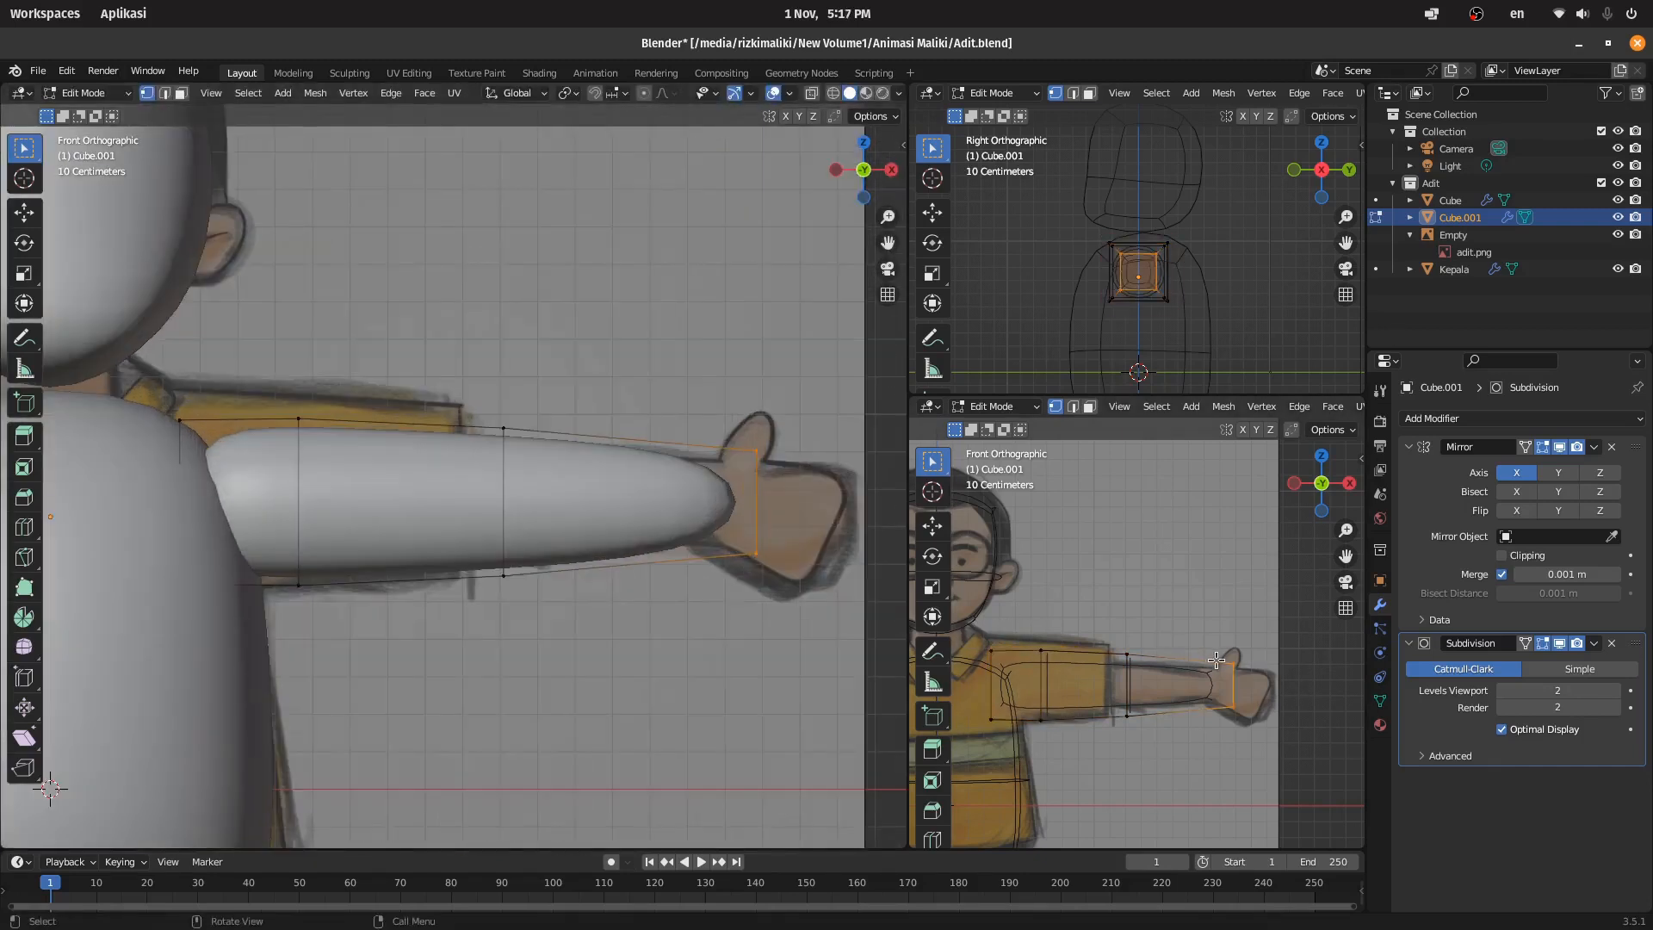
pyautogui.click(1321, 455)
pyautogui.press('e')
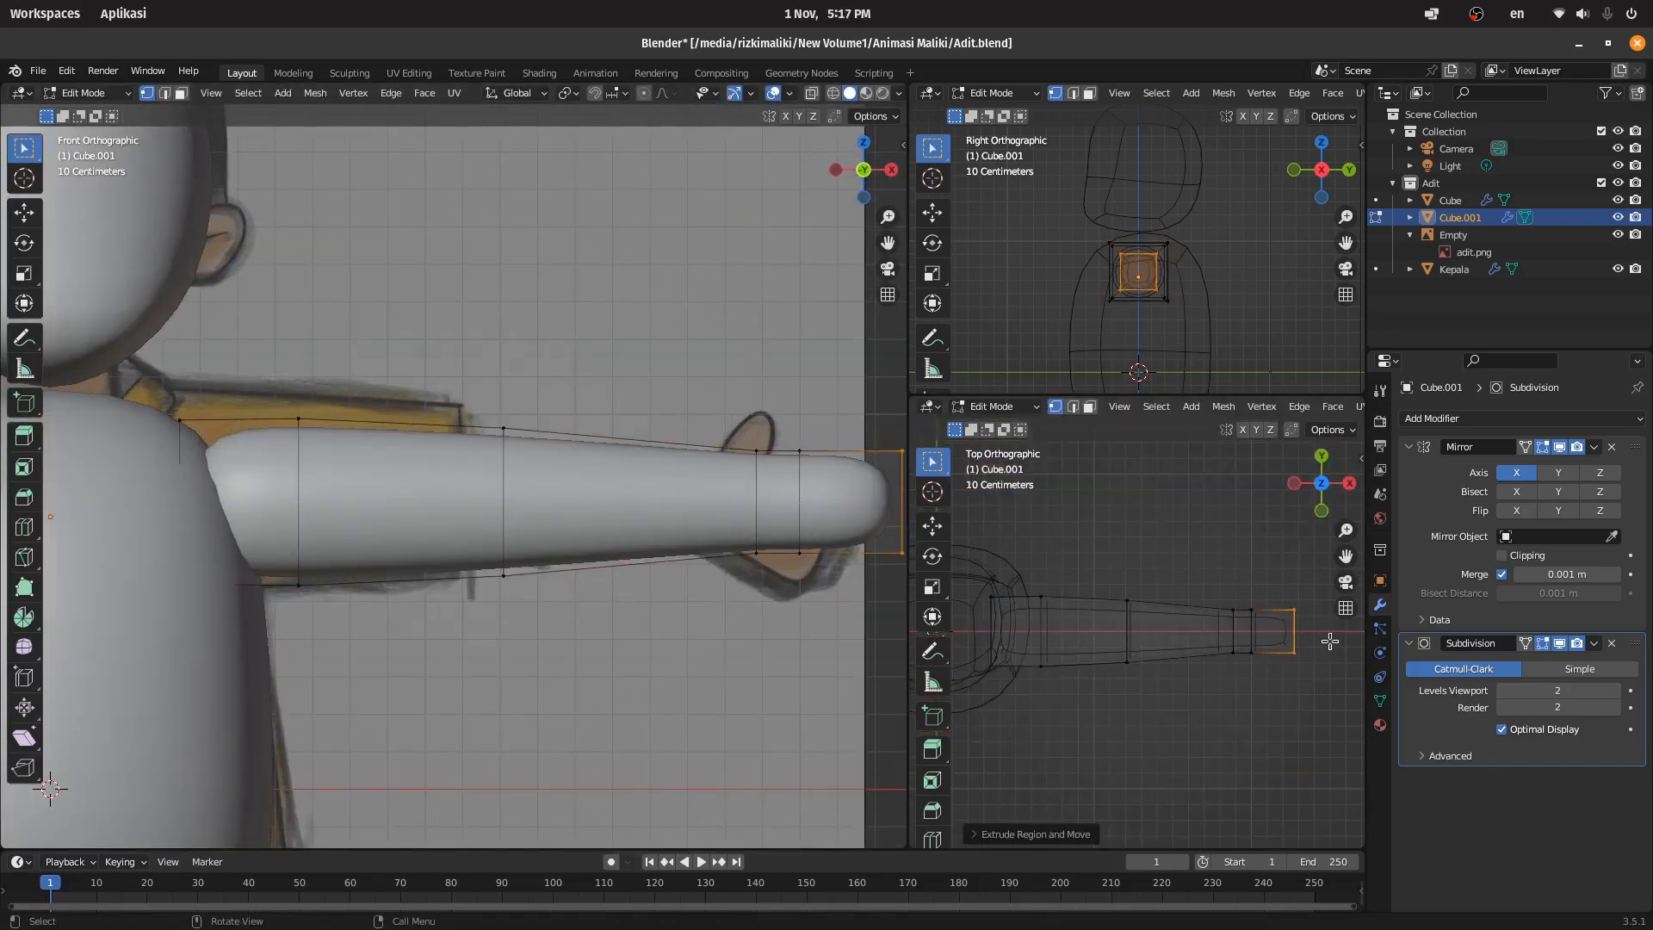
pyautogui.scroll(4, 1319, 594)
pyautogui.press('s')
pyautogui.press('y')
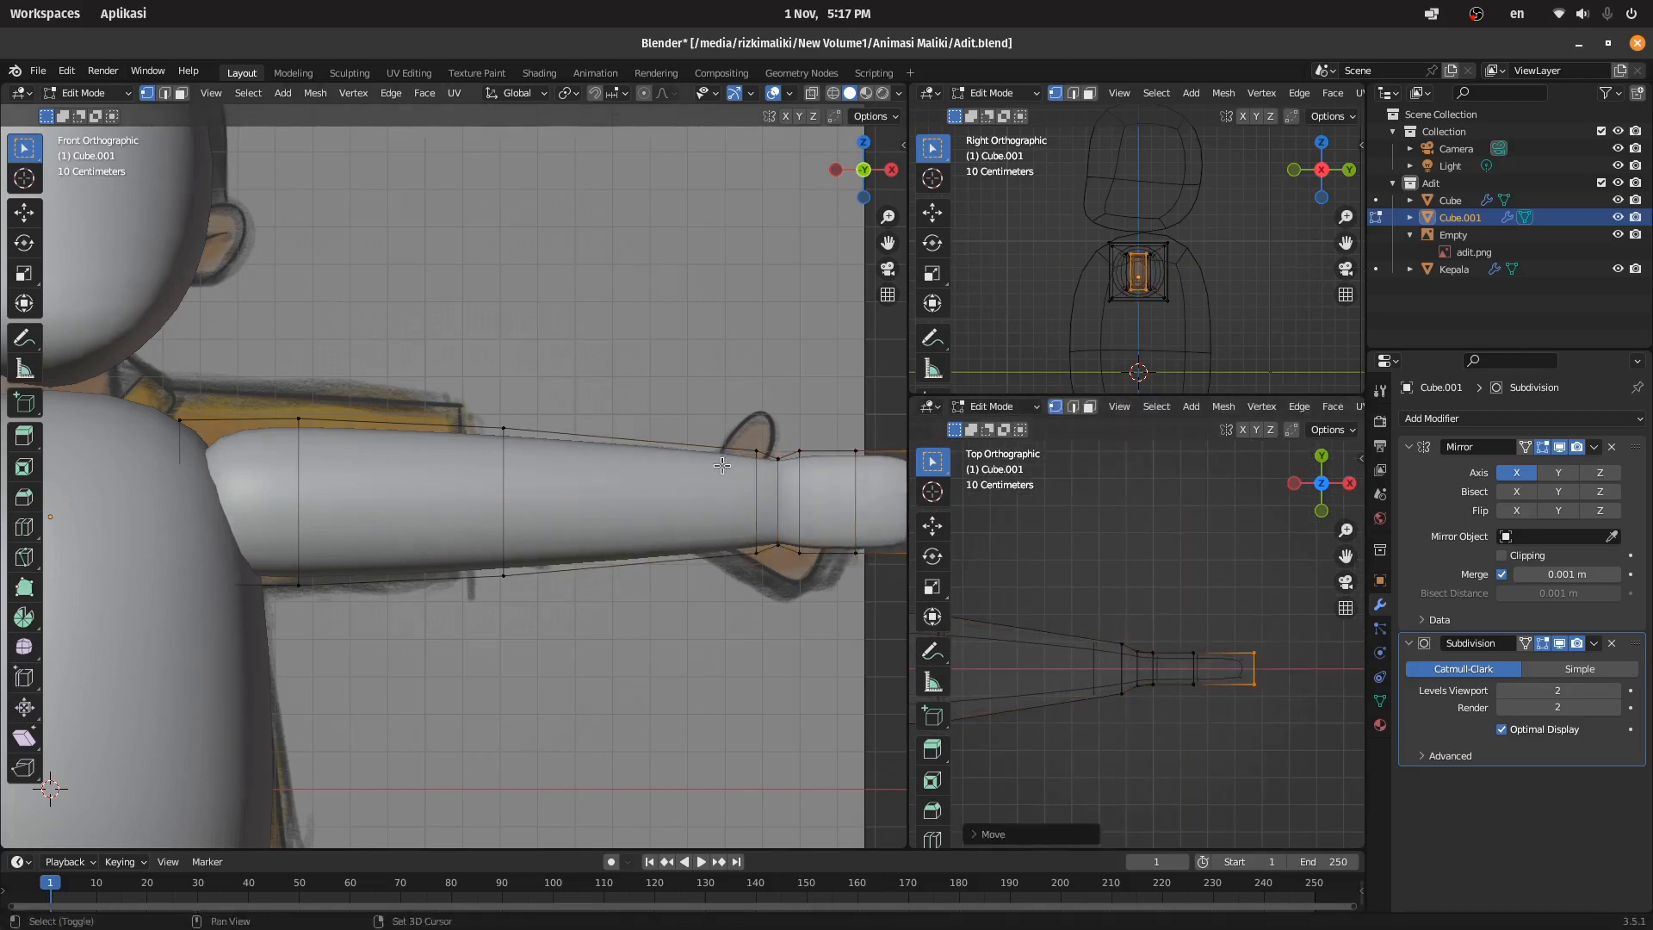
# Step: Select the hand's upper face and extrude it upward about 0.1 m into a thumb
pyautogui.keyDown('shift'); pyautogui.moveTo(722, 466); pyautogui.dragTo(581, 485, button='middle'); pyautogui.keyUp('shift')
pyautogui.scroll(-1, 631, 453)
pyautogui.moveTo(732, 469); pyautogui.dragTo(645, 525, button='middle')
pyautogui.press('3')
pyautogui.click(651, 518)
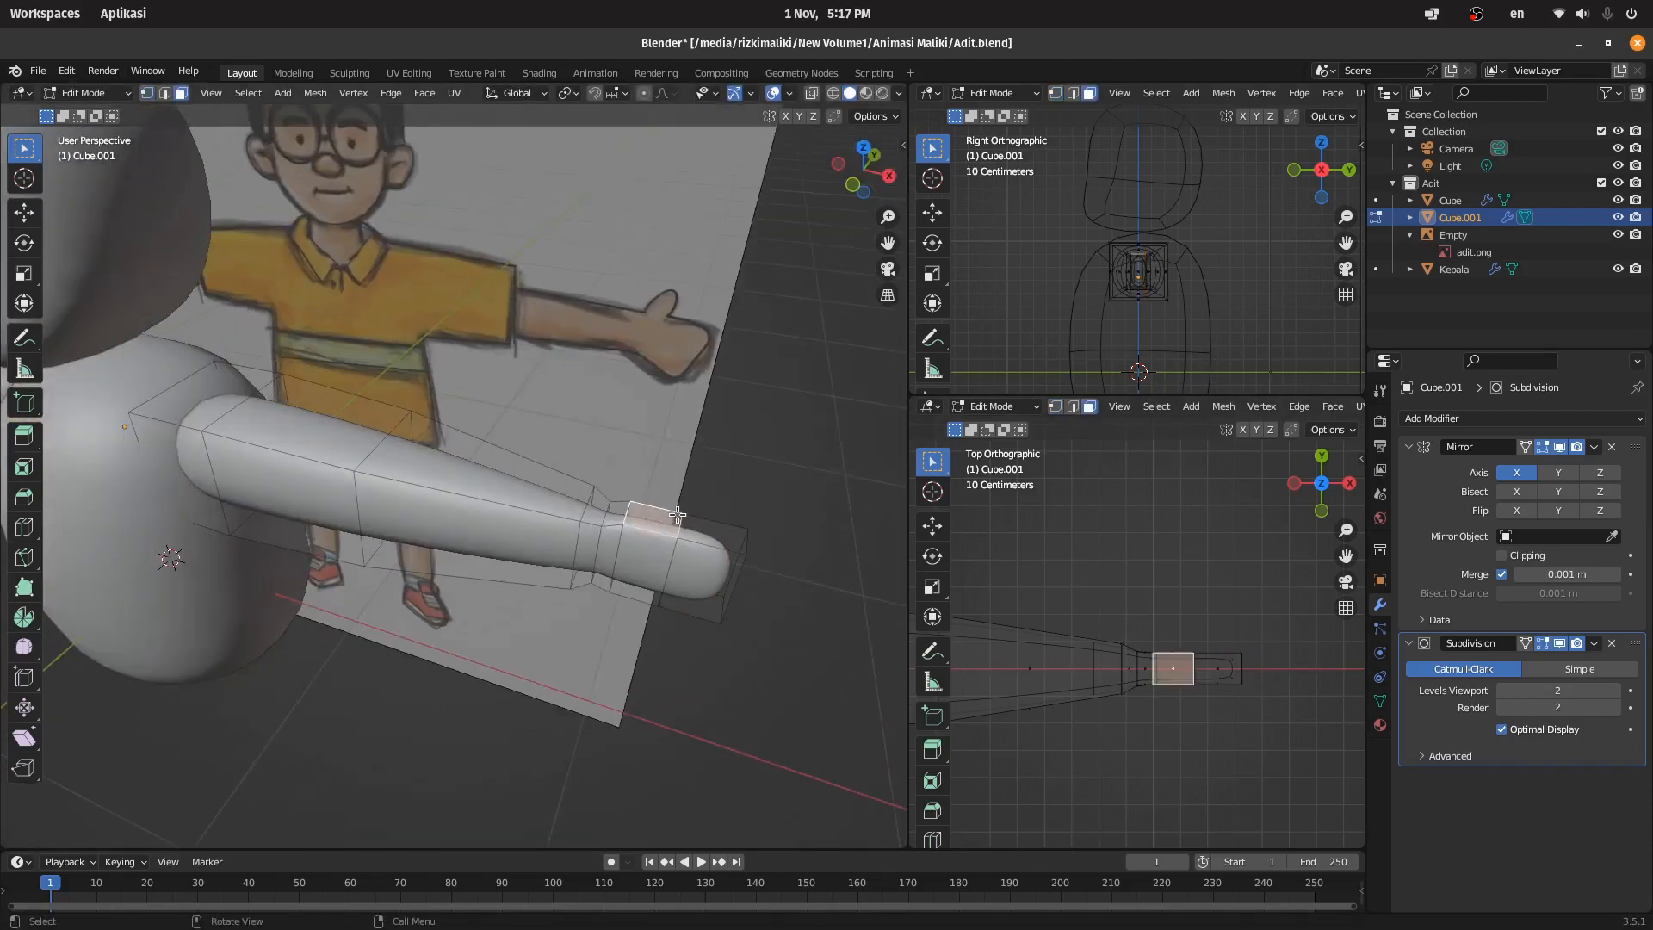
pyautogui.press('1')
pyautogui.click(848, 176)
pyautogui.scroll(1, 1154, 594)
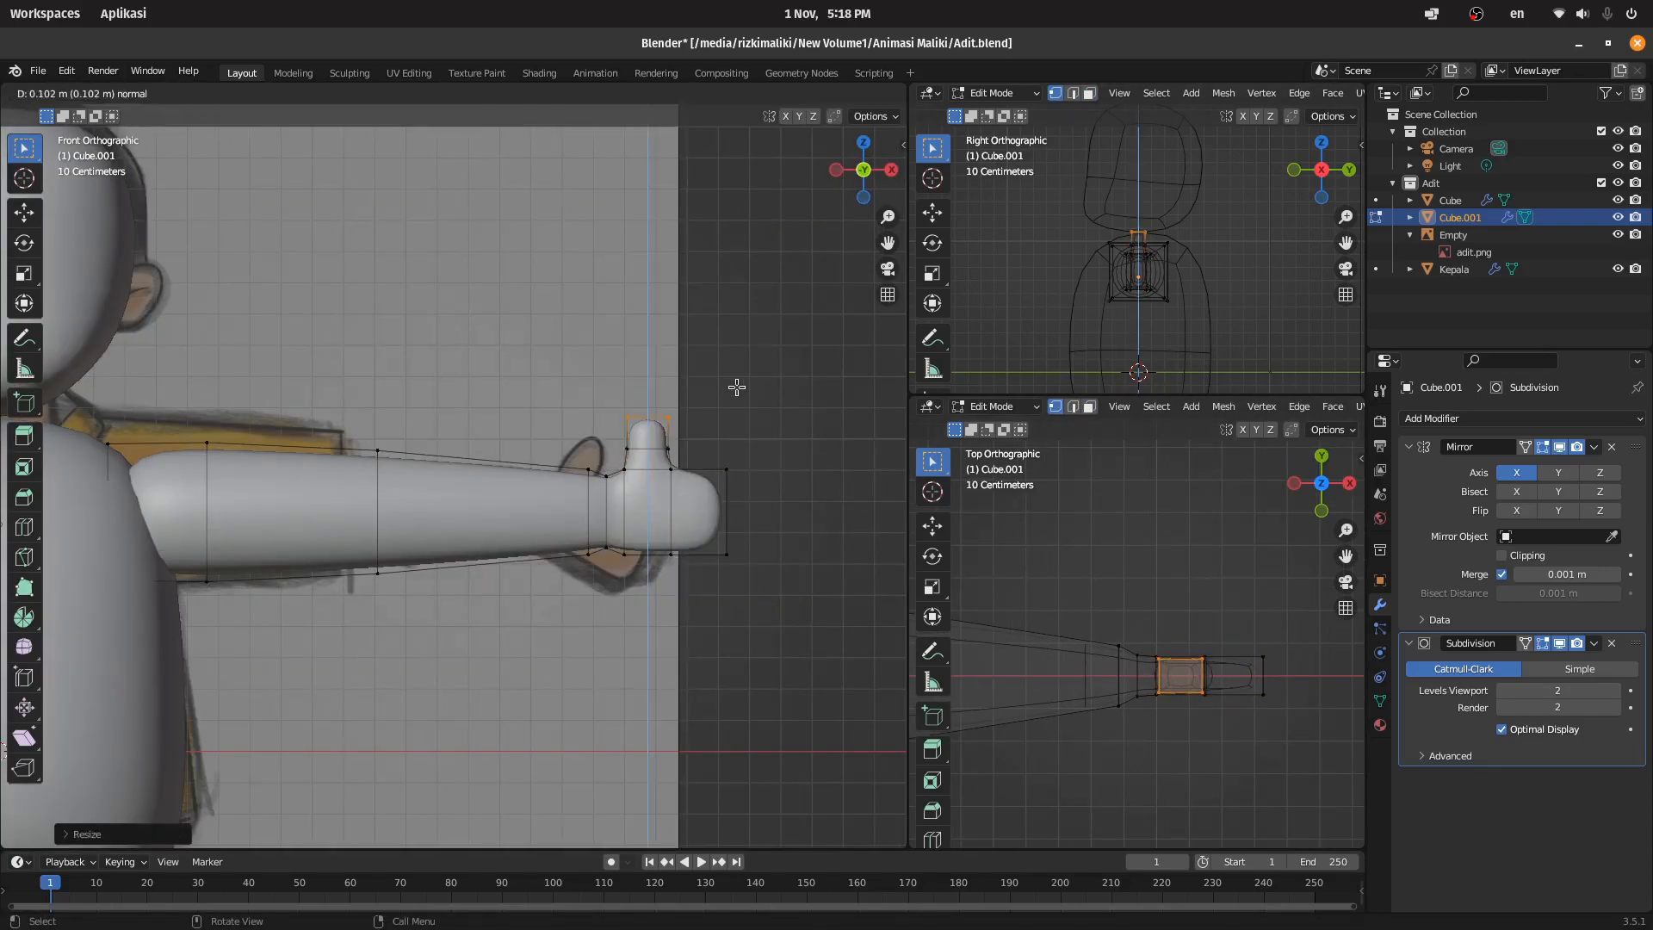
pyautogui.click(740, 390)
# Step: Select the vertices on the outer side of the thumb's base and move them inward along X by about 0.03 m
pyautogui.scroll(7, 791, 415)
pyautogui.keyDown('shift'); pyautogui.moveTo(793, 417); pyautogui.dragTo(527, 450, button='middle'); pyautogui.keyUp('shift')
pyautogui.scroll(1, 1145, 327)
pyautogui.press('KP_1')
pyautogui.scroll(3, 1188, 602)
pyautogui.moveTo(1231, 691); pyautogui.dragTo(1293, 758)
pyautogui.press('g')
pyautogui.press('x')
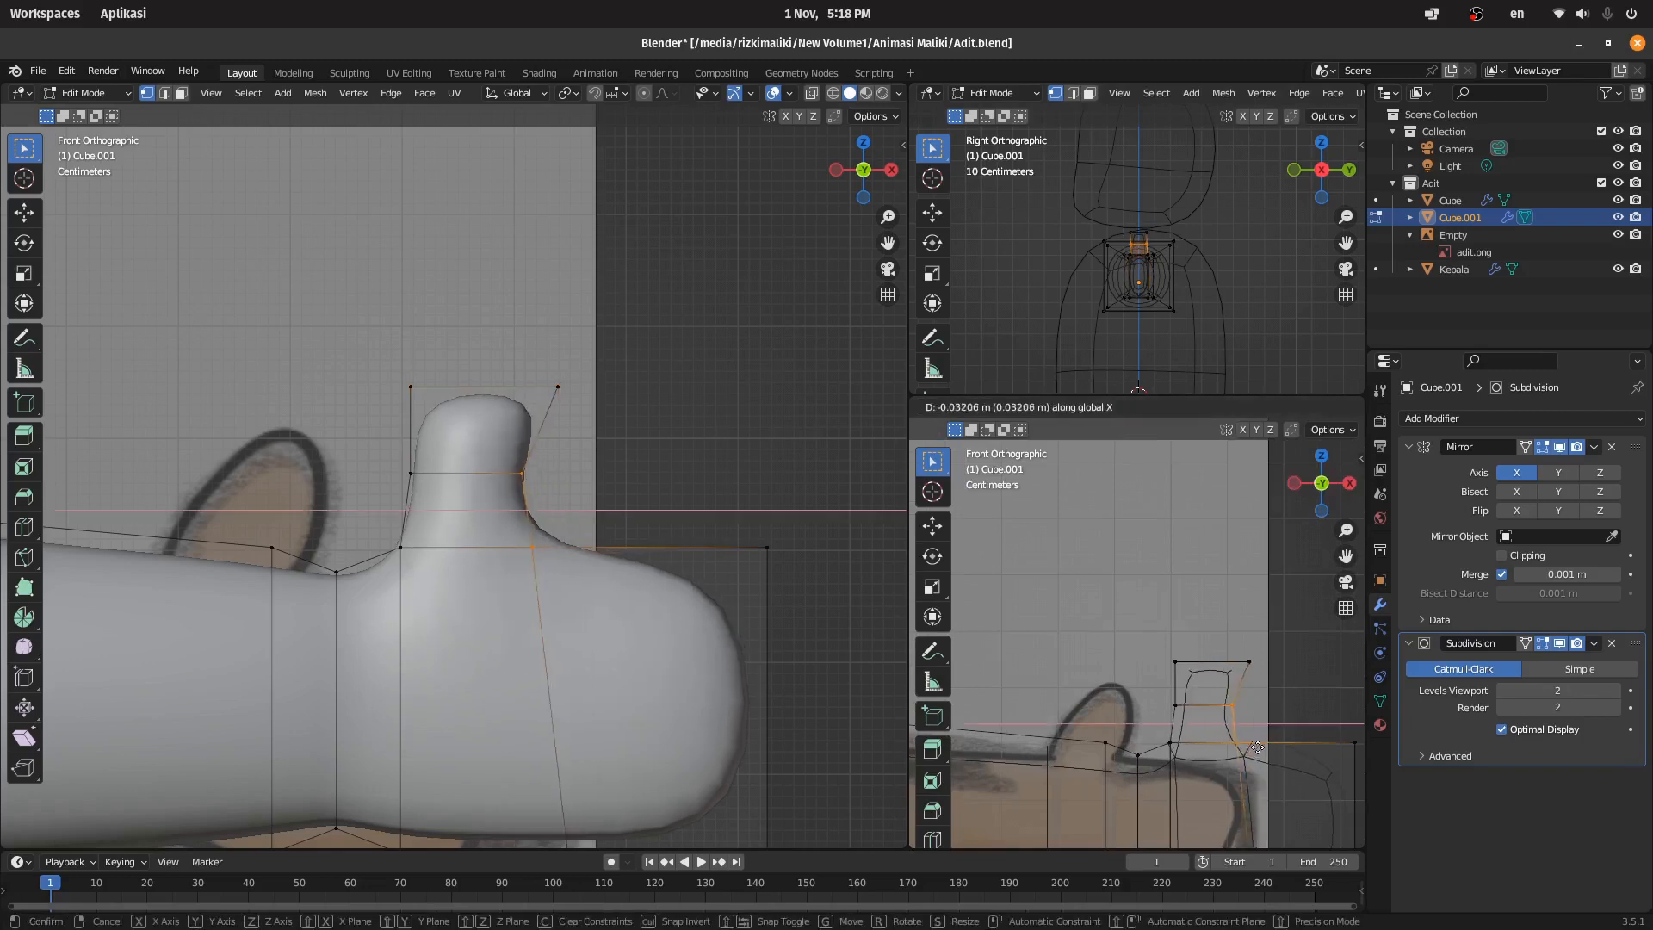
pyautogui.click(1256, 753)
# Step: Scale the thumb's base loop narrower and adjust the hand's vertices vertically along Z
pyautogui.press('s')
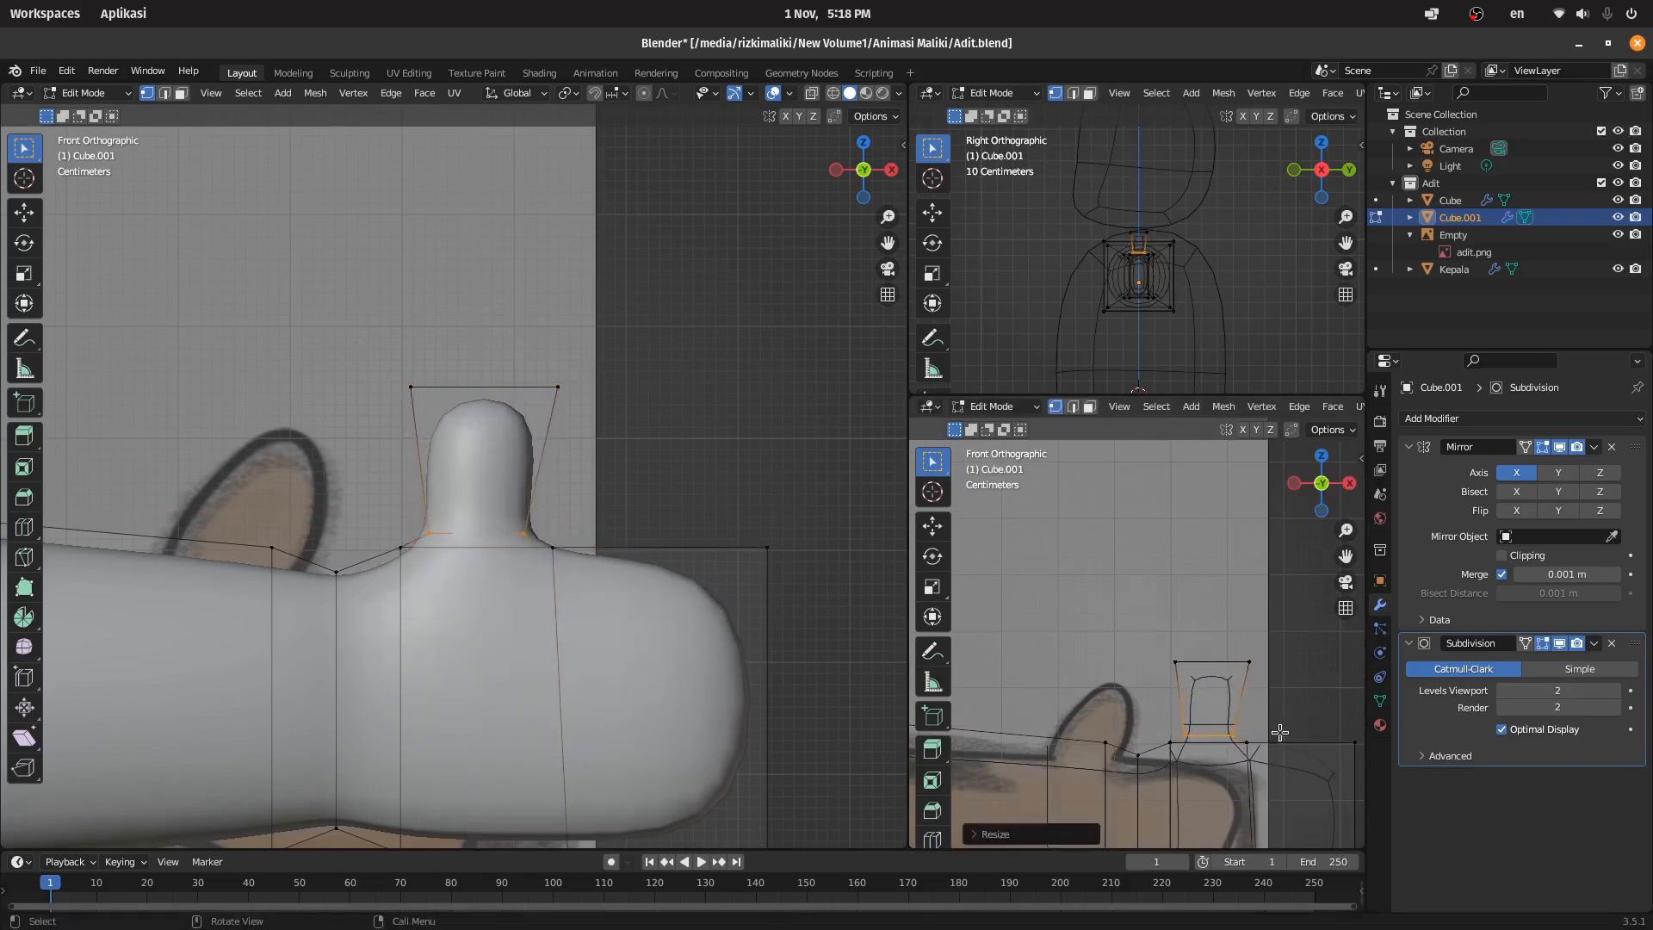
pyautogui.press('g')
pyautogui.press('z')
pyautogui.click(1176, 801)
# Step: Select the lower vertices of the wrist and palm and shift them along Z to shape the hand's underside
pyautogui.scroll(-2, 1176, 801)
pyautogui.moveTo(1181, 747); pyautogui.dragTo(1101, 691)
pyautogui.keyDown('shift'); pyautogui.moveTo(1145, 762); pyautogui.dragTo(1145, 644, button='middle'); pyautogui.keyUp('shift')
pyautogui.press('r')
pyautogui.press('g')
pyautogui.press('z')
pyautogui.click(1181, 714)
pyautogui.moveTo(1182, 721); pyautogui.dragTo(1100, 667)
pyautogui.press('g')
pyautogui.press('z')
pyautogui.click(1099, 661)
# Step: Leave Edit Mode and move the arms about 0.16 m backward along Y and about 0.05 m down in side view
pyautogui.scroll(-14, 509, 398)
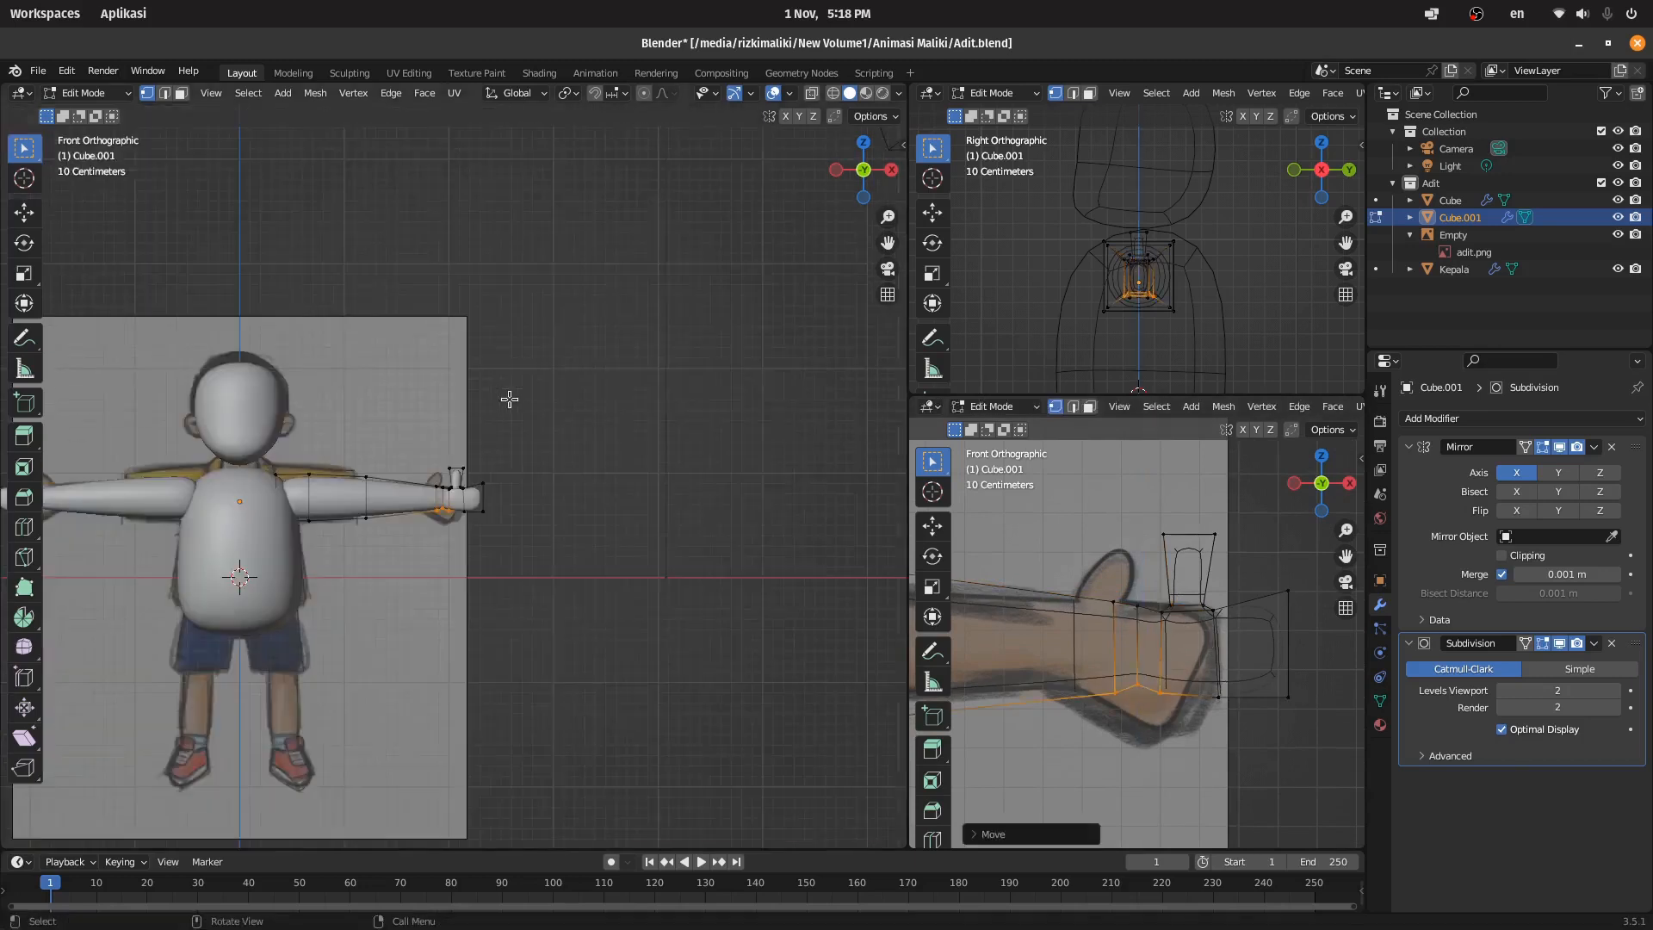
pyautogui.moveTo(509, 398); pyautogui.dragTo(594, 430, button='middle')
pyautogui.click(877, 176)
pyautogui.keyDown('shift'); pyautogui.moveTo(434, 459); pyautogui.dragTo(621, 424, button='middle'); pyautogui.keyUp('shift')
pyautogui.scroll(4, 621, 423)
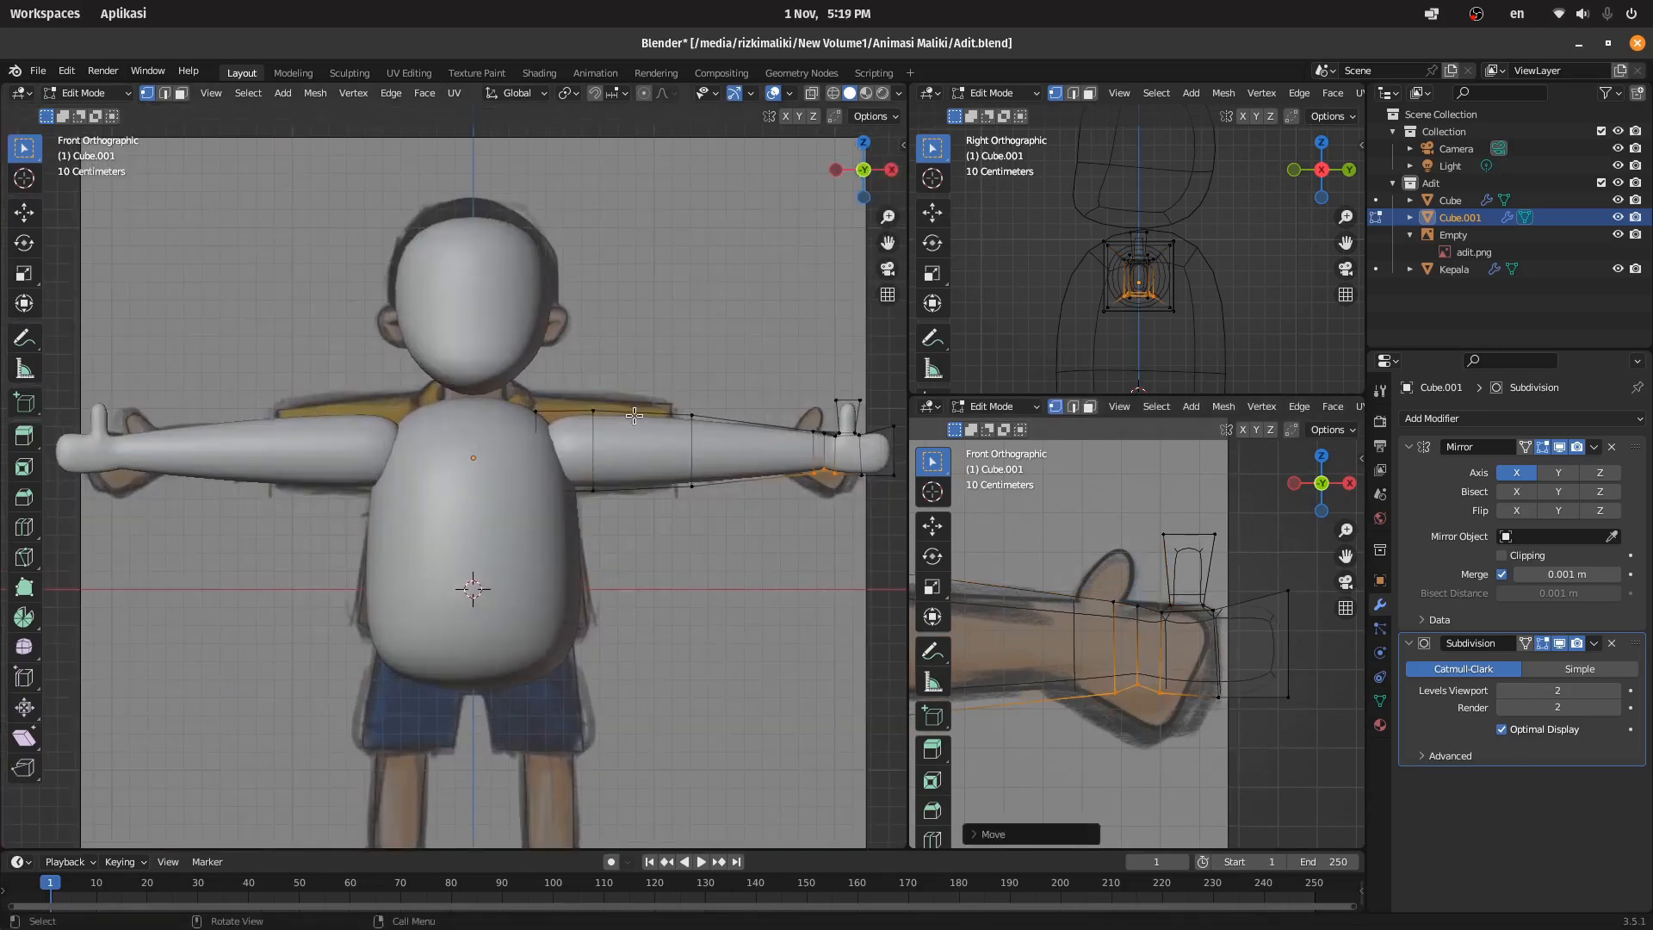
pyautogui.scroll(1, 634, 415)
pyautogui.press('Tab')
pyautogui.scroll(1, 1209, 260)
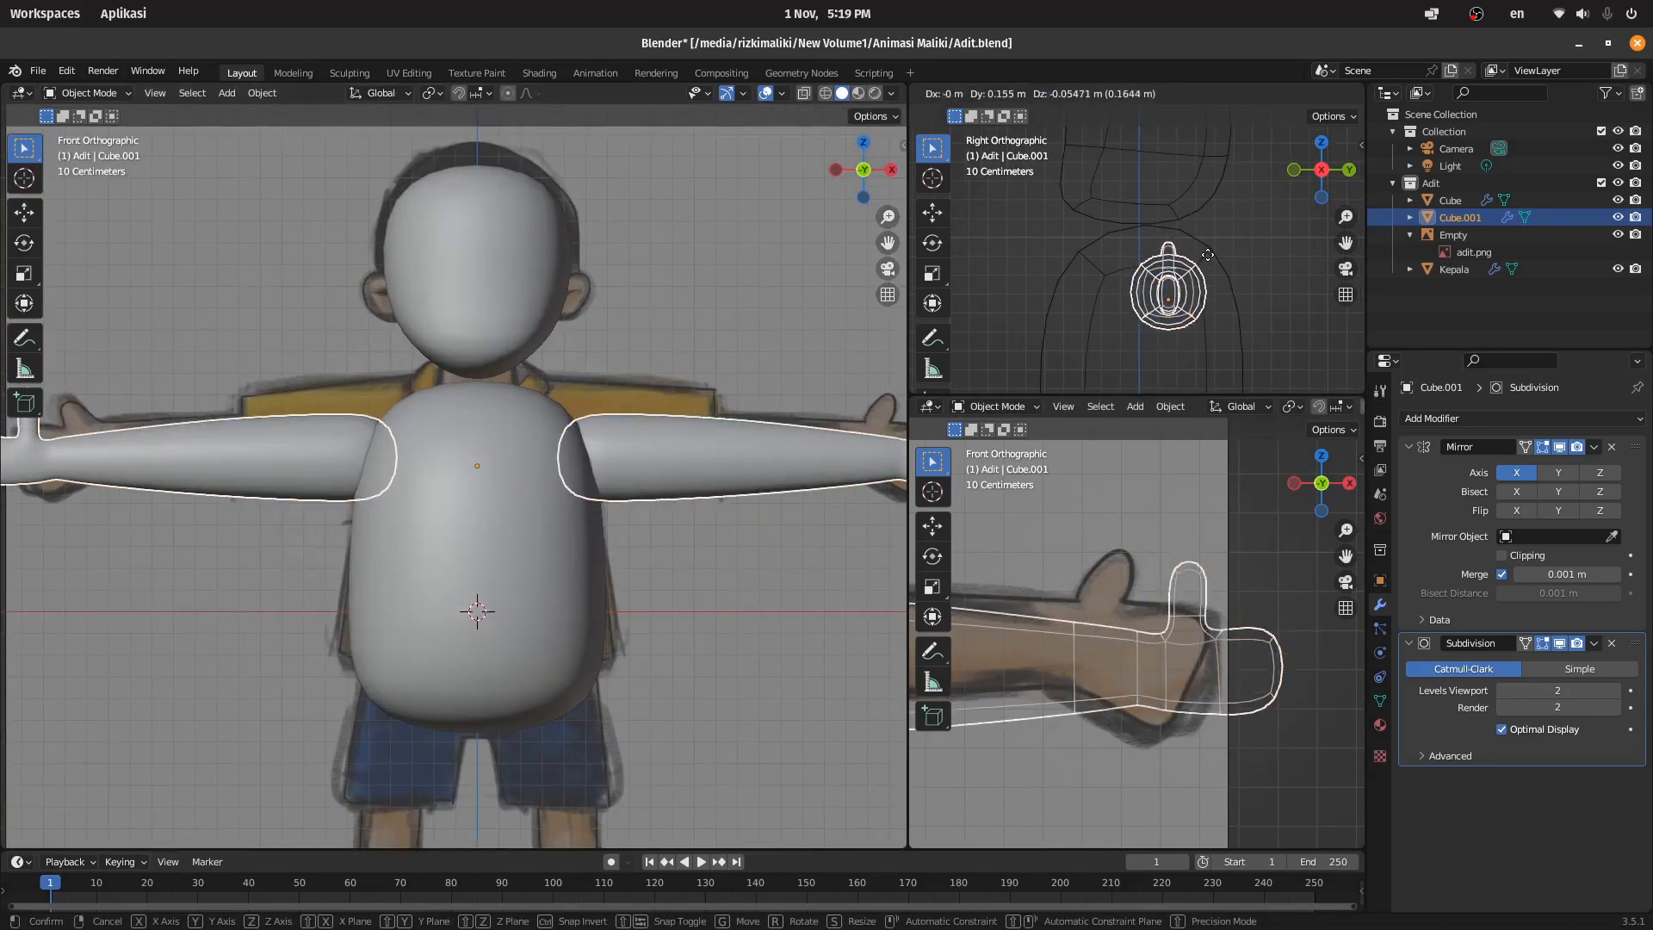
pyautogui.moveTo(863, 171); pyautogui.dragTo(532, 319)
pyautogui.scroll(-6, 532, 319)
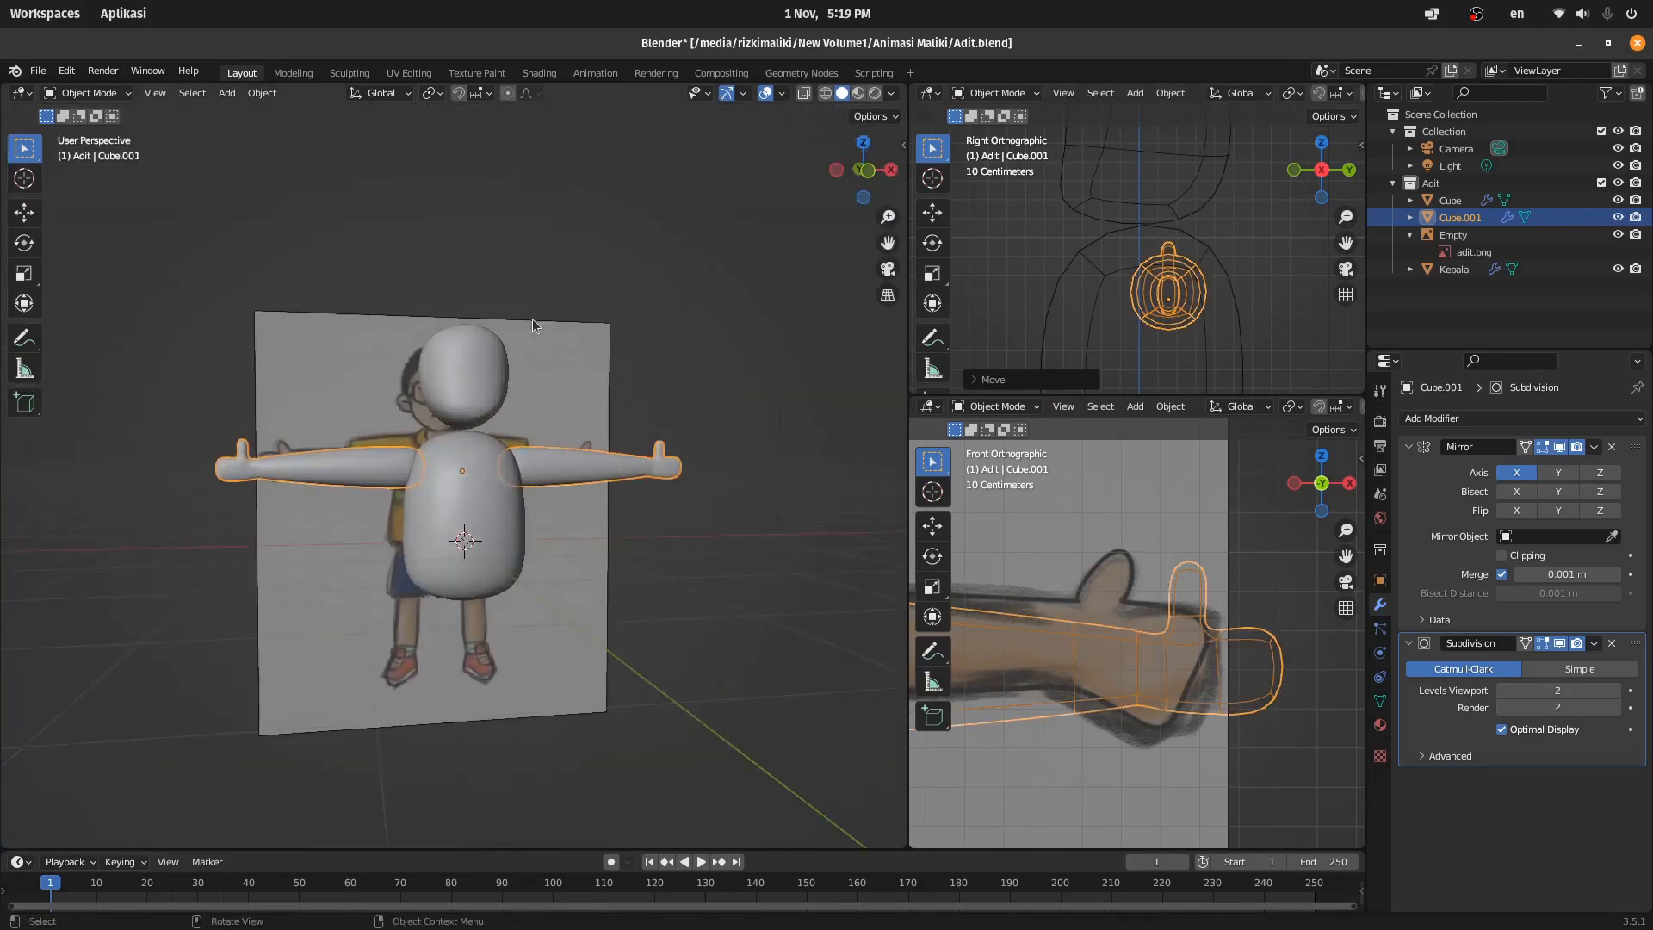
# Step: Save the file and add a new cube mesh in front view for the legs
pyautogui.scroll(5, 532, 319)
pyautogui.moveTo(532, 318); pyautogui.dragTo(517, 329, button='middle')
pyautogui.click(866, 171)
pyautogui.hotkey('ctrl', 's')
pyautogui.hotkey('shift', 'a')
pyautogui.click(659, 436)
# Step: Scale the new cube down, apply its scale and move it down along Z to the bottom of the torso
pyautogui.press('s')
pyautogui.click(616, 211)
pyautogui.hotkey('ctrl', 'a')
pyautogui.click(555, 263)
pyautogui.click(550, 408)
pyautogui.press('g')
pyautogui.press('z')
pyautogui.click(555, 480)
# Step: Enter Edit Mode on the leg cube and add a Mirror modifier and a Subdivision Surface modifier
pyautogui.press('Tab')
pyautogui.scroll(3, 634, 497)
pyautogui.click(1436, 420)
pyautogui.click(1296, 619)
pyautogui.click(1436, 419)
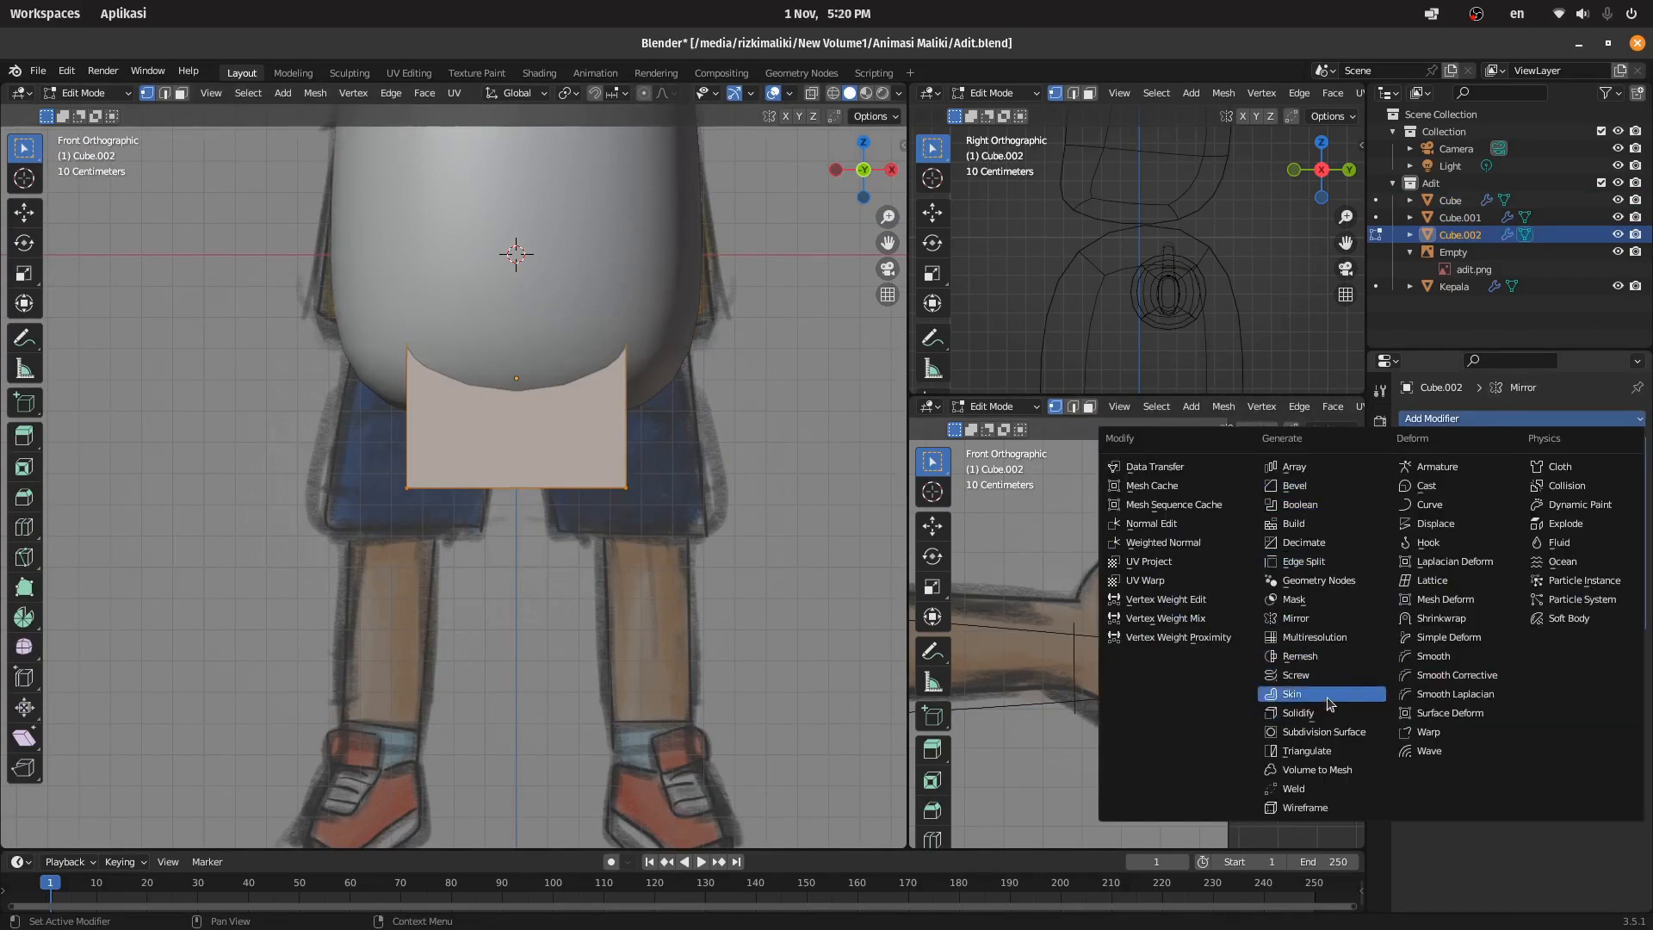
pyautogui.click(1326, 731)
# Step: Shade the leg cube smooth and set its Subdivision viewport level to 2
pyautogui.press('Tab')
pyautogui.rightClick(570, 449)
pyautogui.click(570, 449)
pyautogui.press('Tab')
pyautogui.click(1616, 690)
# Step: Move the leg mesh sideways over one leg of the drawn shorts and scale it to match that leg's width
pyautogui.press('g')
pyautogui.click(775, 507)
pyautogui.scroll(-6, 1136, 628)
pyautogui.keyDown('shift'); pyautogui.moveTo(999, 758); pyautogui.dragTo(1308, 475, button='middle'); pyautogui.keyUp('shift')
pyautogui.moveTo(1296, 667); pyautogui.dragTo(1119, 613)
pyautogui.press('a')
pyautogui.press('s')
pyautogui.click(1240, 616)
# Step: Select the leg's bottom vertices and move them down along Z to just below the shorts' hem
pyautogui.moveTo(1287, 655); pyautogui.dragTo(1138, 603)
pyautogui.press('g')
pyautogui.press('z')
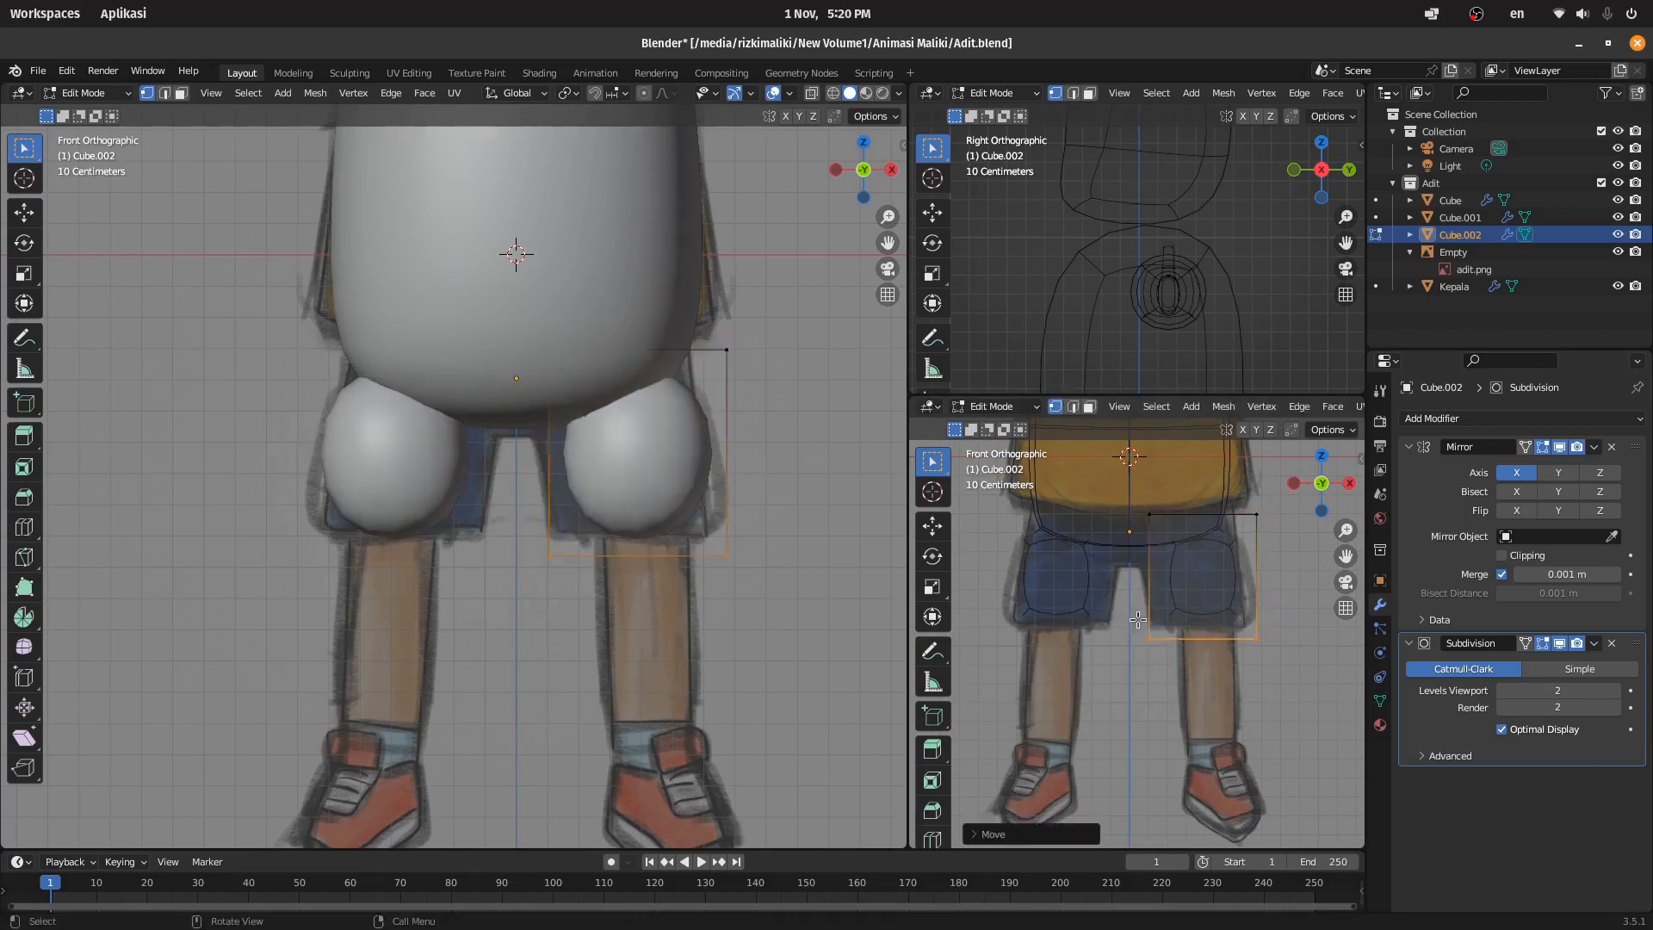
# Step: Extrude the leg's bottom slightly below the shorts' hem and again down to the shoe, scaling the lower end narrower
pyautogui.press('e')
pyautogui.click(1158, 647)
pyautogui.press('e')
pyautogui.click(1242, 733)
pyautogui.press('s')
pyautogui.click(1236, 766)
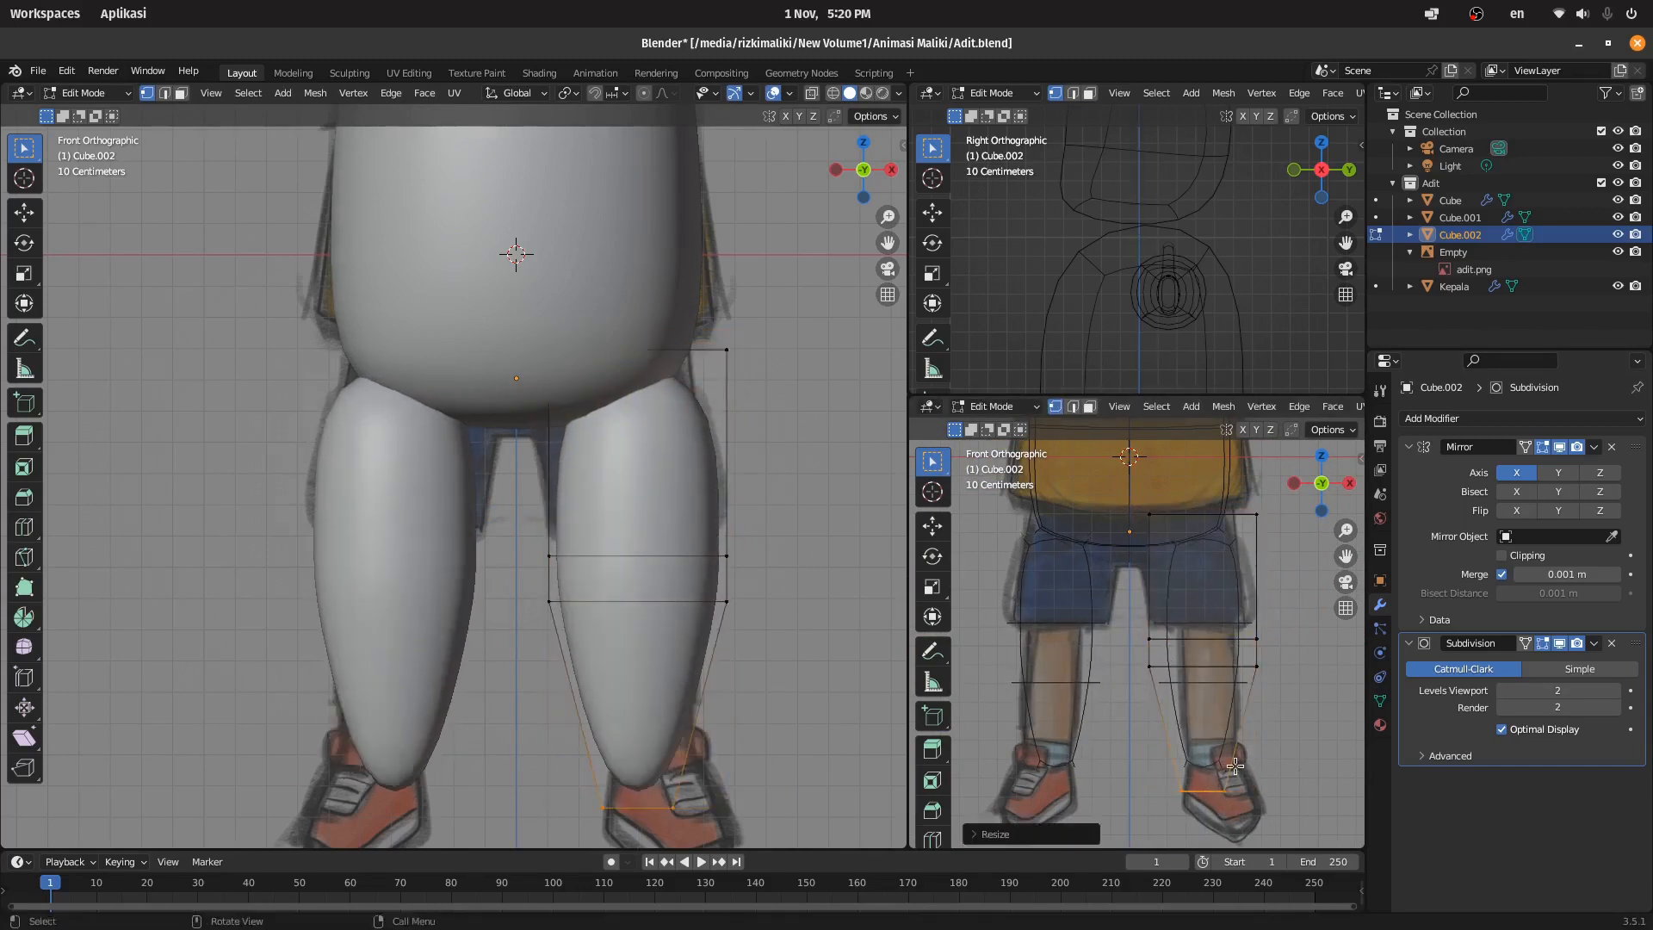
# Step: Scale the leg's loops near the shorts' hem narrower to match the drawn leg
pyautogui.press('s')
pyautogui.click(1259, 662)
pyautogui.moveTo(1135, 621); pyautogui.dragTo(1301, 652)
pyautogui.press('s')
pyautogui.click(1282, 656)
# Step: Adjust the leg's lower end in side view, extend it down by a short foot segment and switch to face selection
pyautogui.scroll(-2, 740, 619)
pyautogui.keyDown('shift'); pyautogui.moveTo(741, 620); pyautogui.dragTo(634, 620, button='middle'); pyautogui.keyUp('shift')
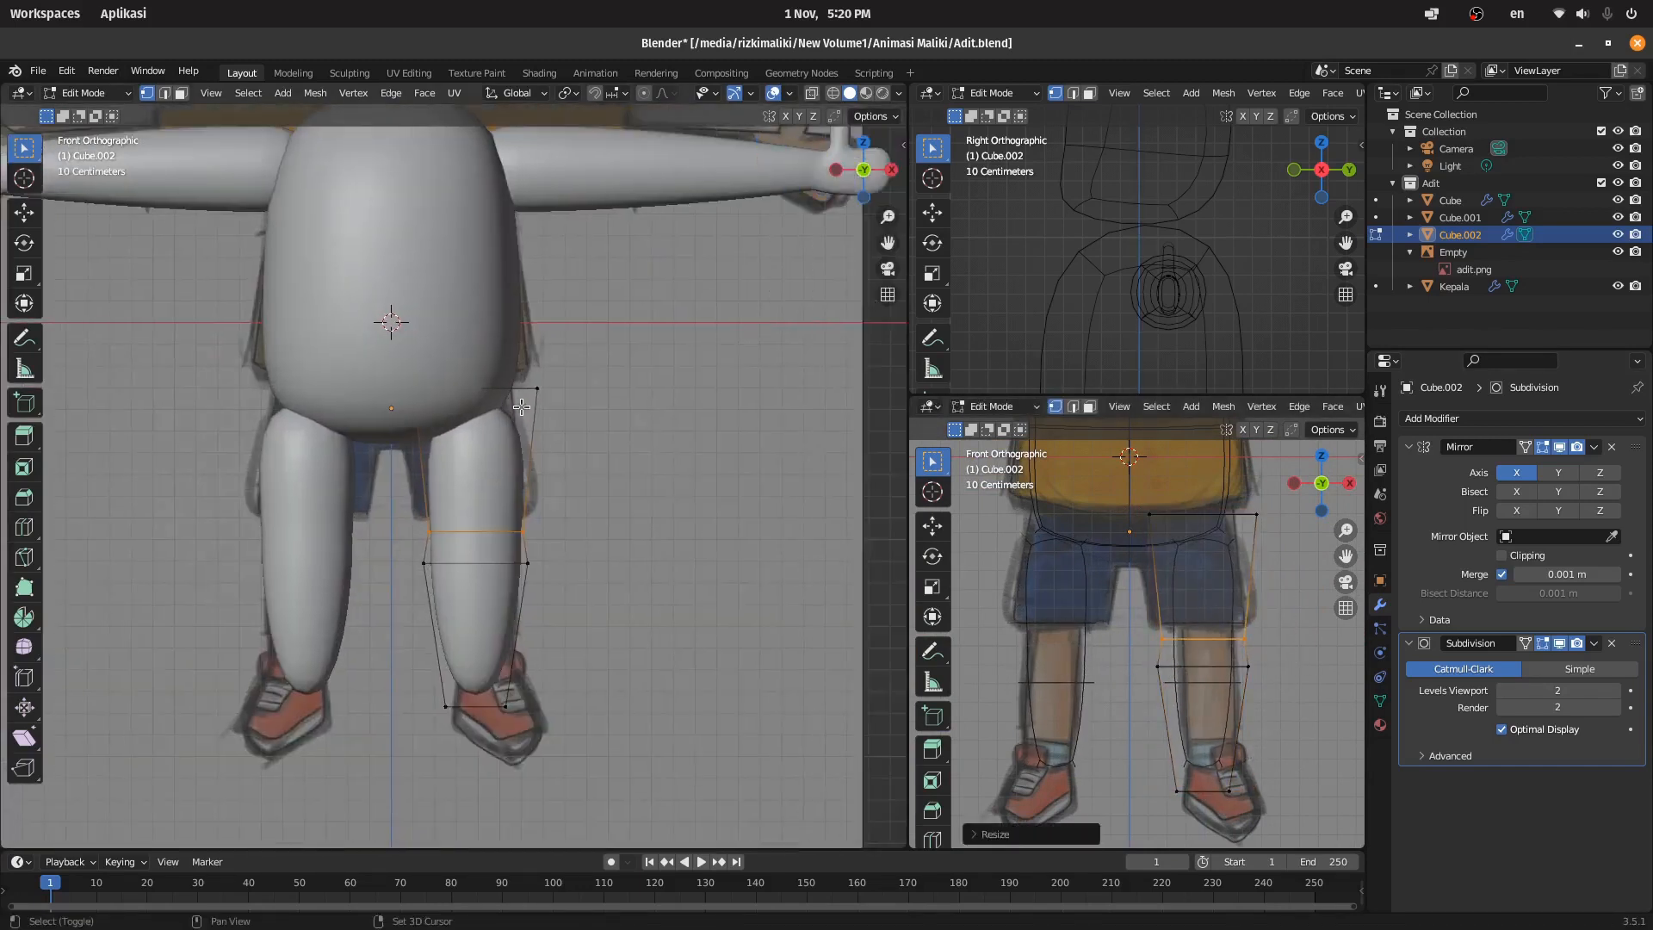
pyautogui.scroll(2, 635, 620)
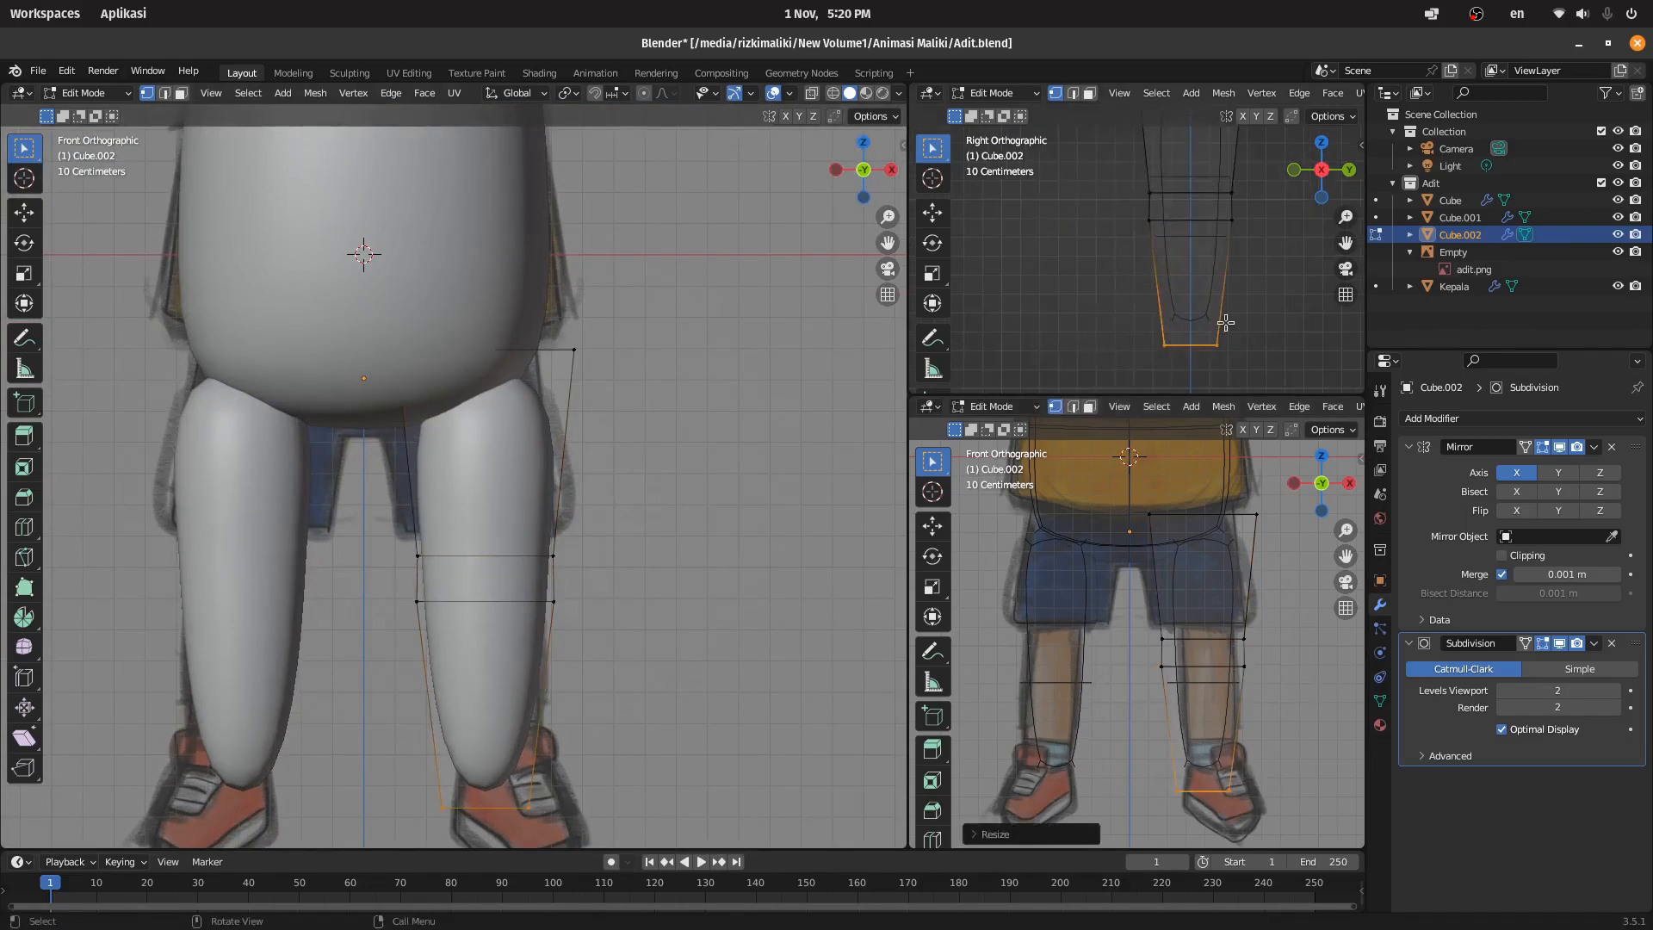
pyautogui.press('g')
pyautogui.press('3')
pyautogui.scroll(-2, 902, 326)
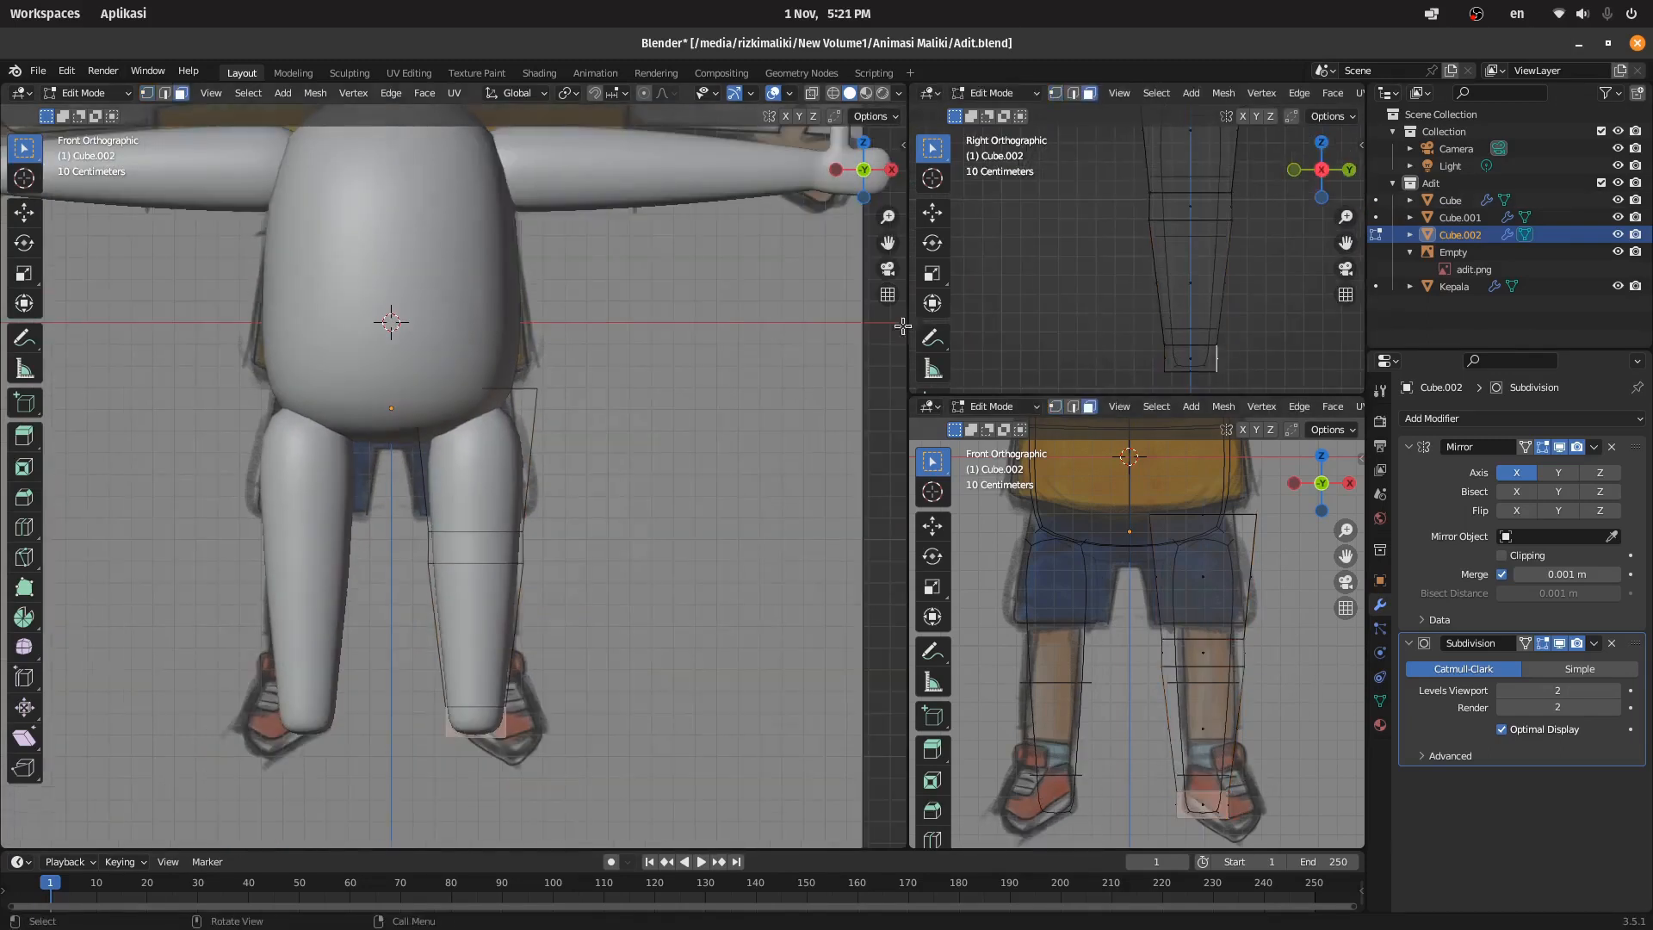
# Step: Select the front face of the foot segment and extrude it forward in two sections to form the foot
pyautogui.click(1190, 329)
pyautogui.scroll(2, 1162, 483)
pyautogui.press('e')
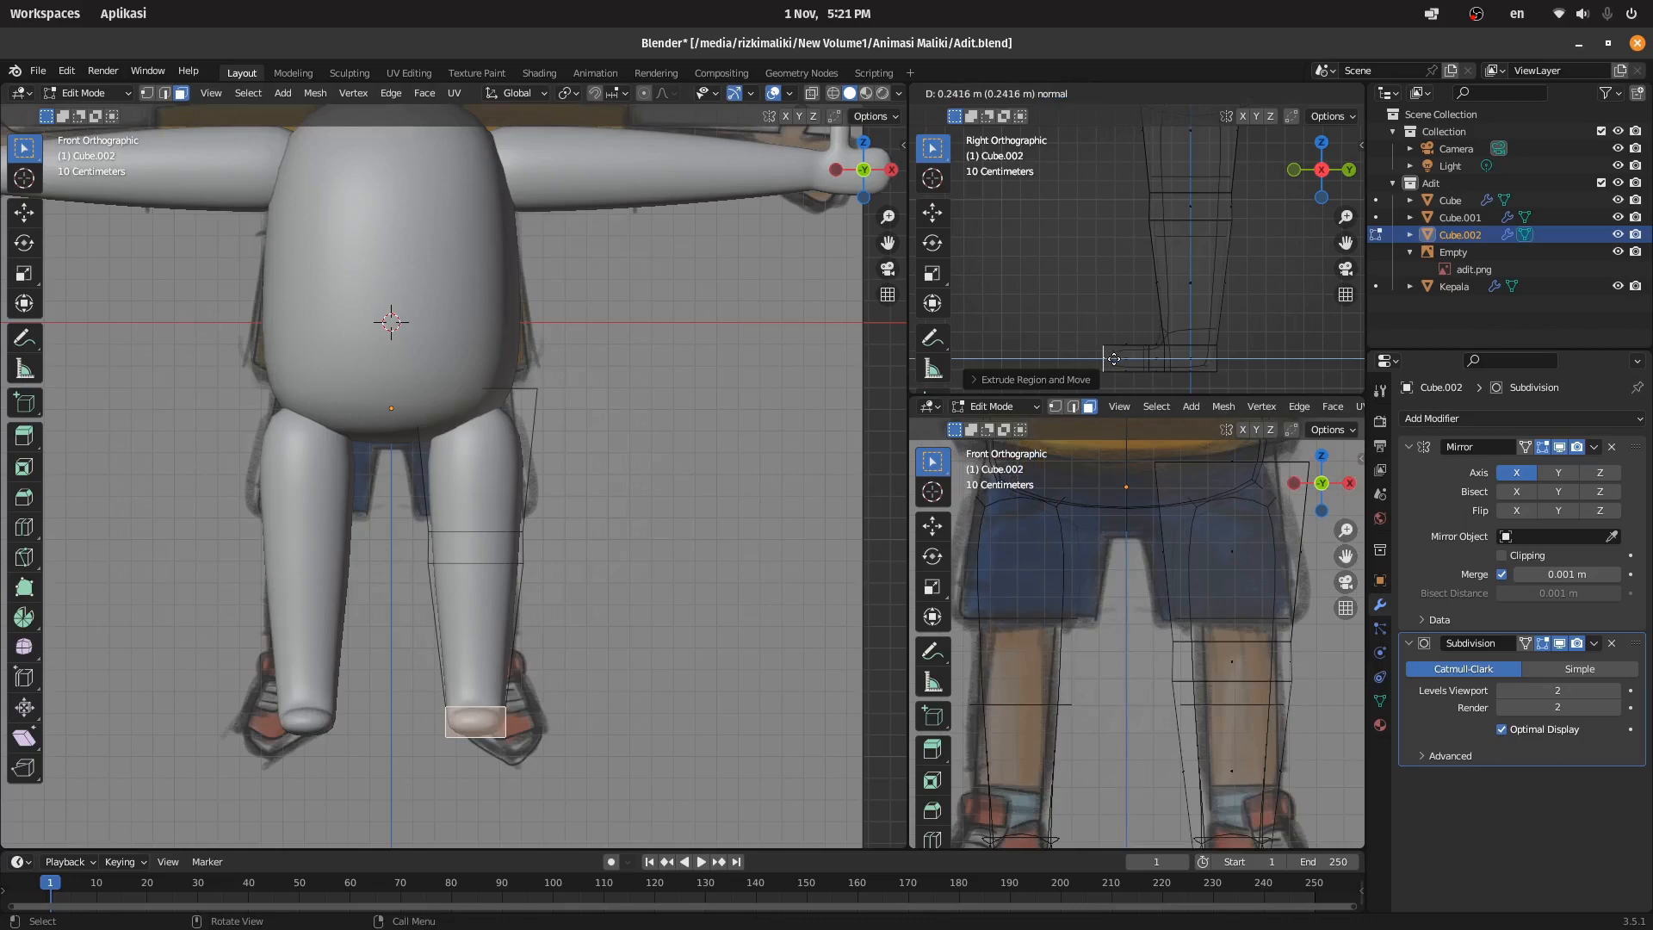
pyautogui.scroll(-2, 1188, 285)
pyautogui.click(1124, 220)
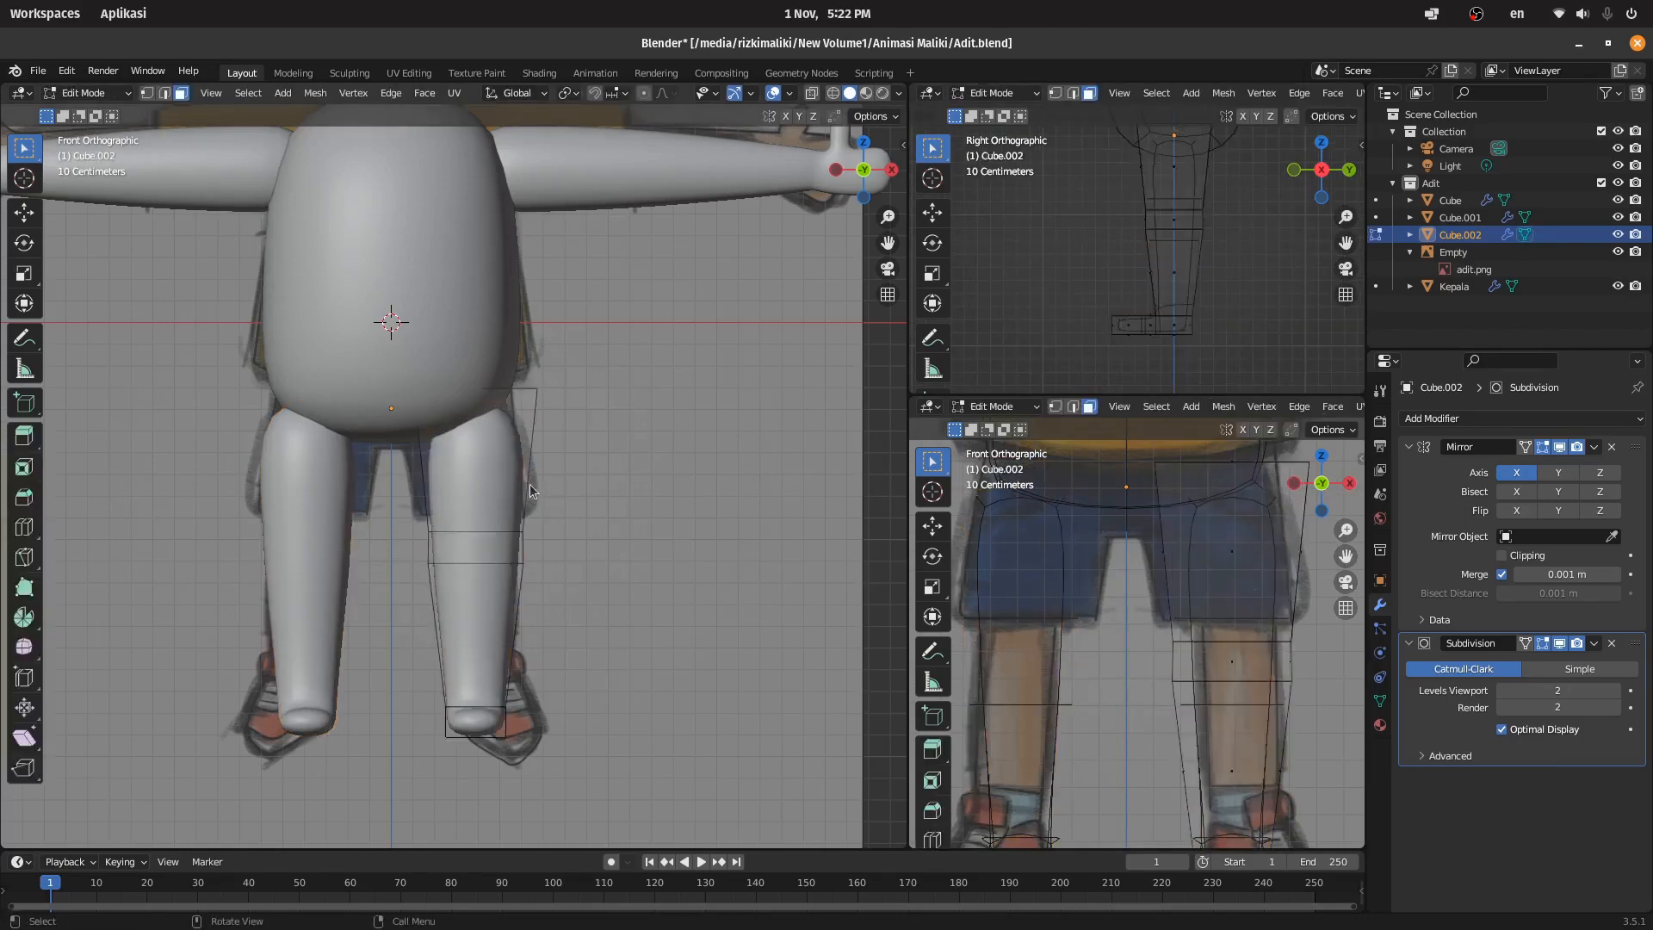
# Step: Select the whole leg except the foot and rotate it by about -10.5° in front view
pyautogui.press('a')
pyautogui.press('r')
pyautogui.rightClick(627, 570)
pyautogui.scroll(-2, 1223, 732)
pyautogui.keyDown('ctrl'); pyautogui.moveTo(1155, 833); pyautogui.dragTo(1252, 780); pyautogui.keyUp('ctrl')
pyautogui.press('r')
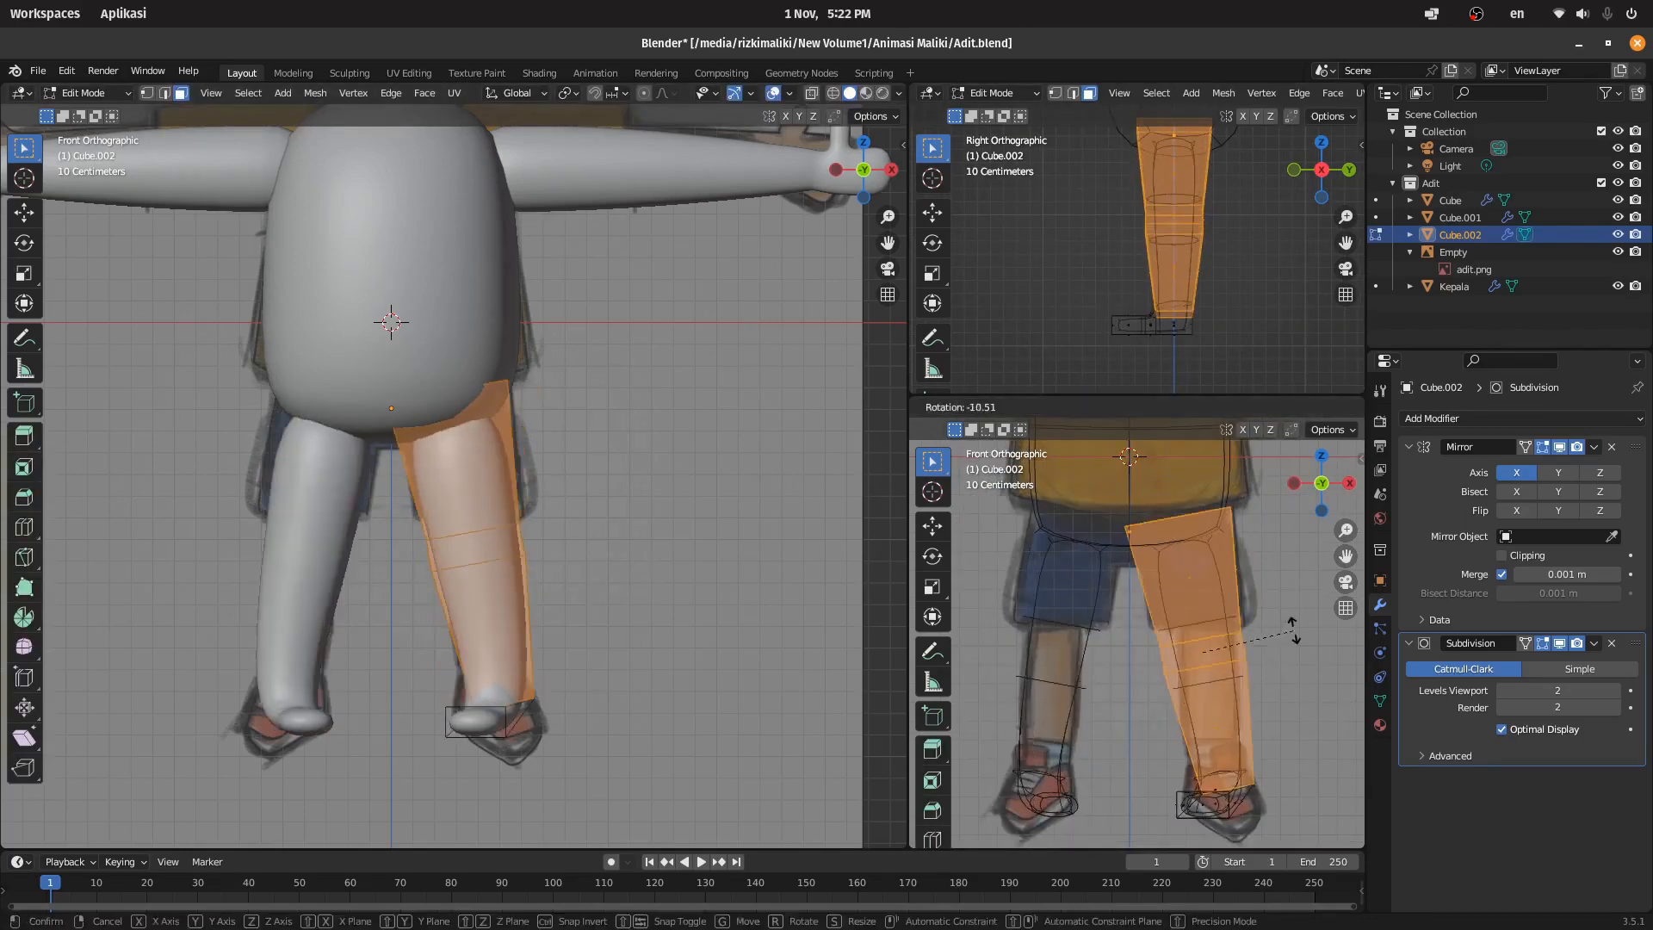
pyautogui.click(1294, 631)
# Step: Move the tilted leg section into line with the drawn leg and ease its rotation, checking it from the side
pyautogui.press('g')
pyautogui.click(1285, 636)
pyautogui.press('r')
pyautogui.click(1281, 621)
pyautogui.moveTo(637, 517); pyautogui.dragTo(753, 543, button='middle')
pyautogui.click(885, 175)
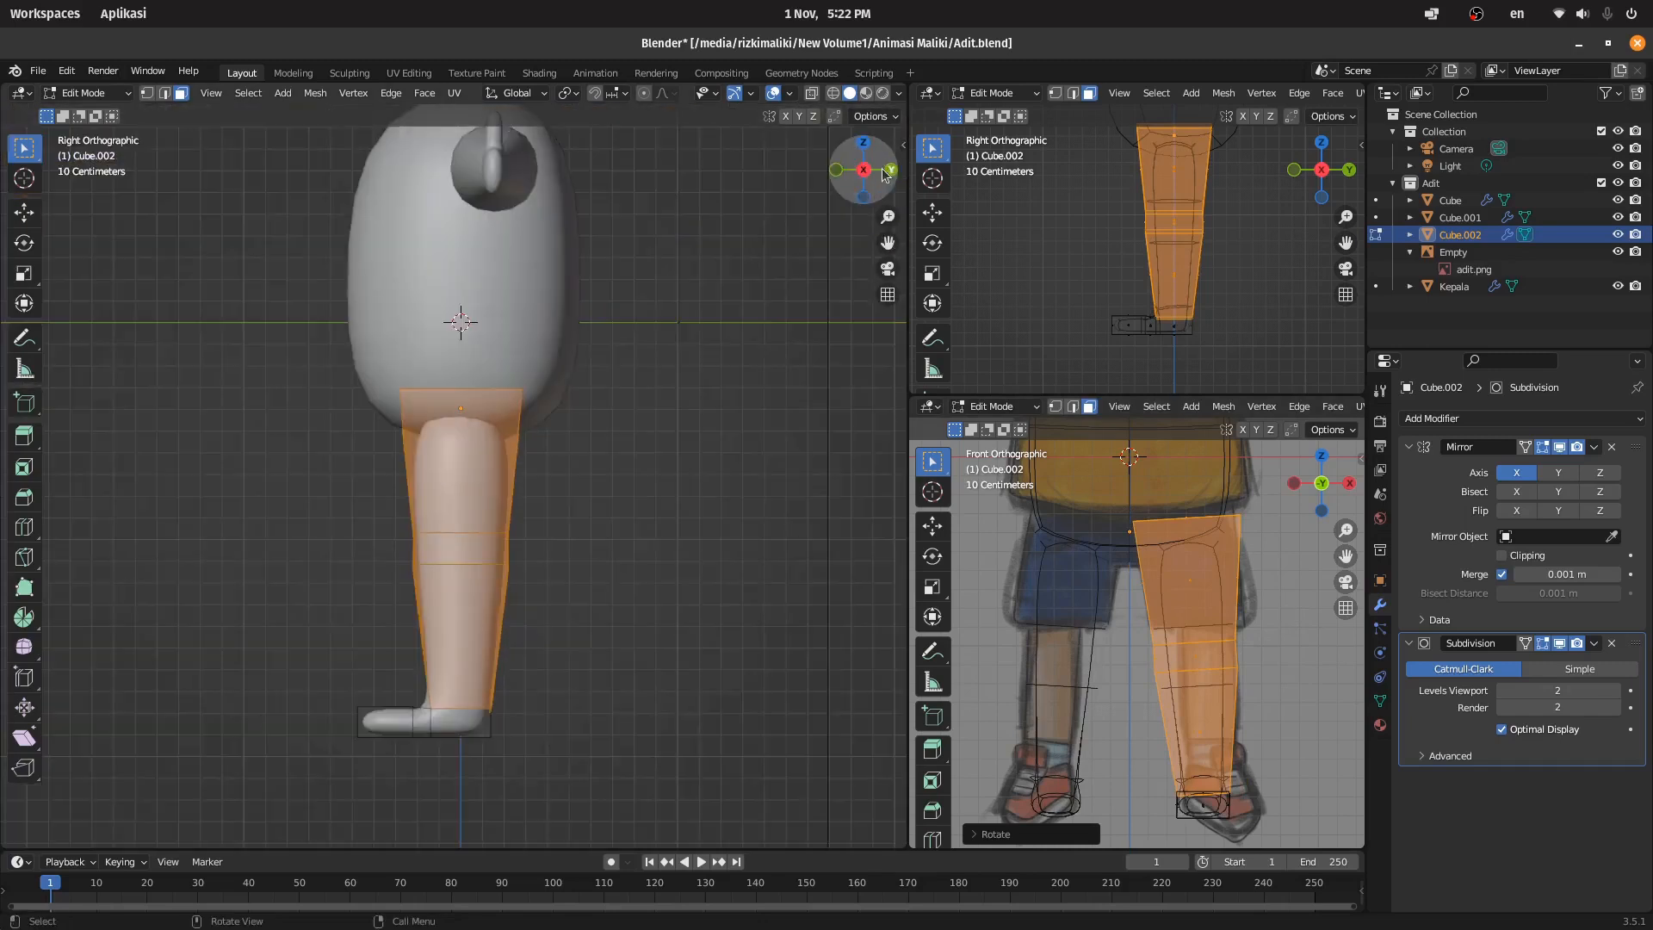
pyautogui.click(836, 169)
pyautogui.press('g')
pyautogui.click(1164, 595)
# Step: Select the foot's faces, scale them and position the foot under the ankle using the front and top views
pyautogui.moveTo(1099, 307); pyautogui.dragTo(1099, 306)
pyautogui.press('s')
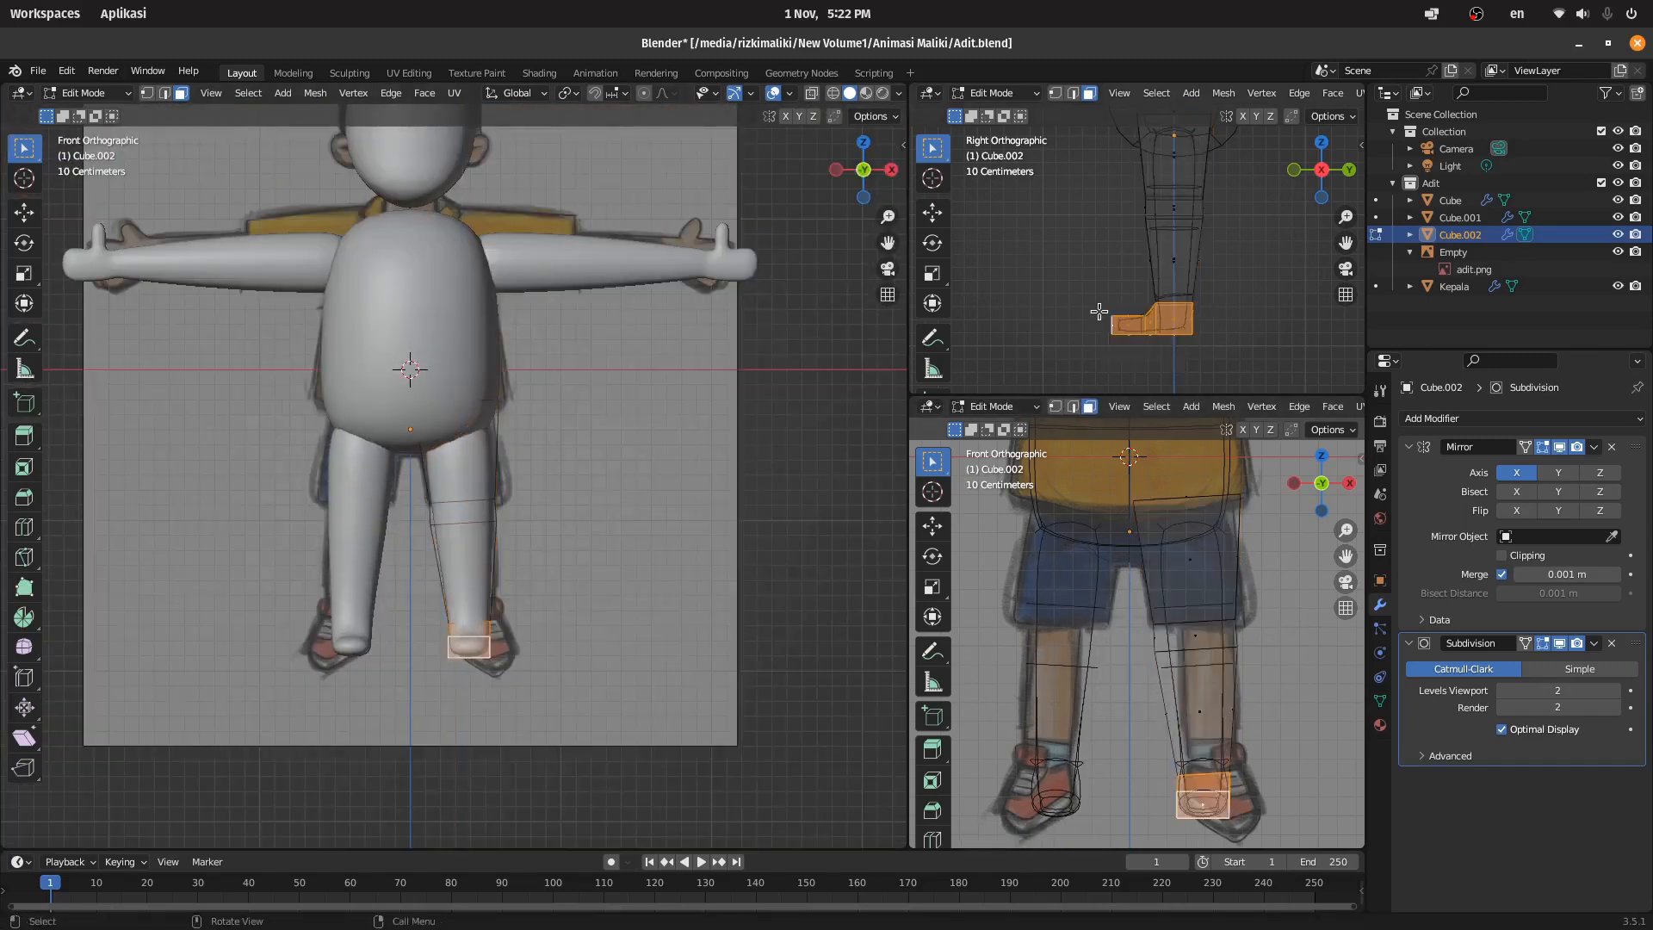
pyautogui.click(1282, 335)
pyautogui.press('g')
pyautogui.click(1321, 456)
pyautogui.press('g')
pyautogui.click(1286, 742)
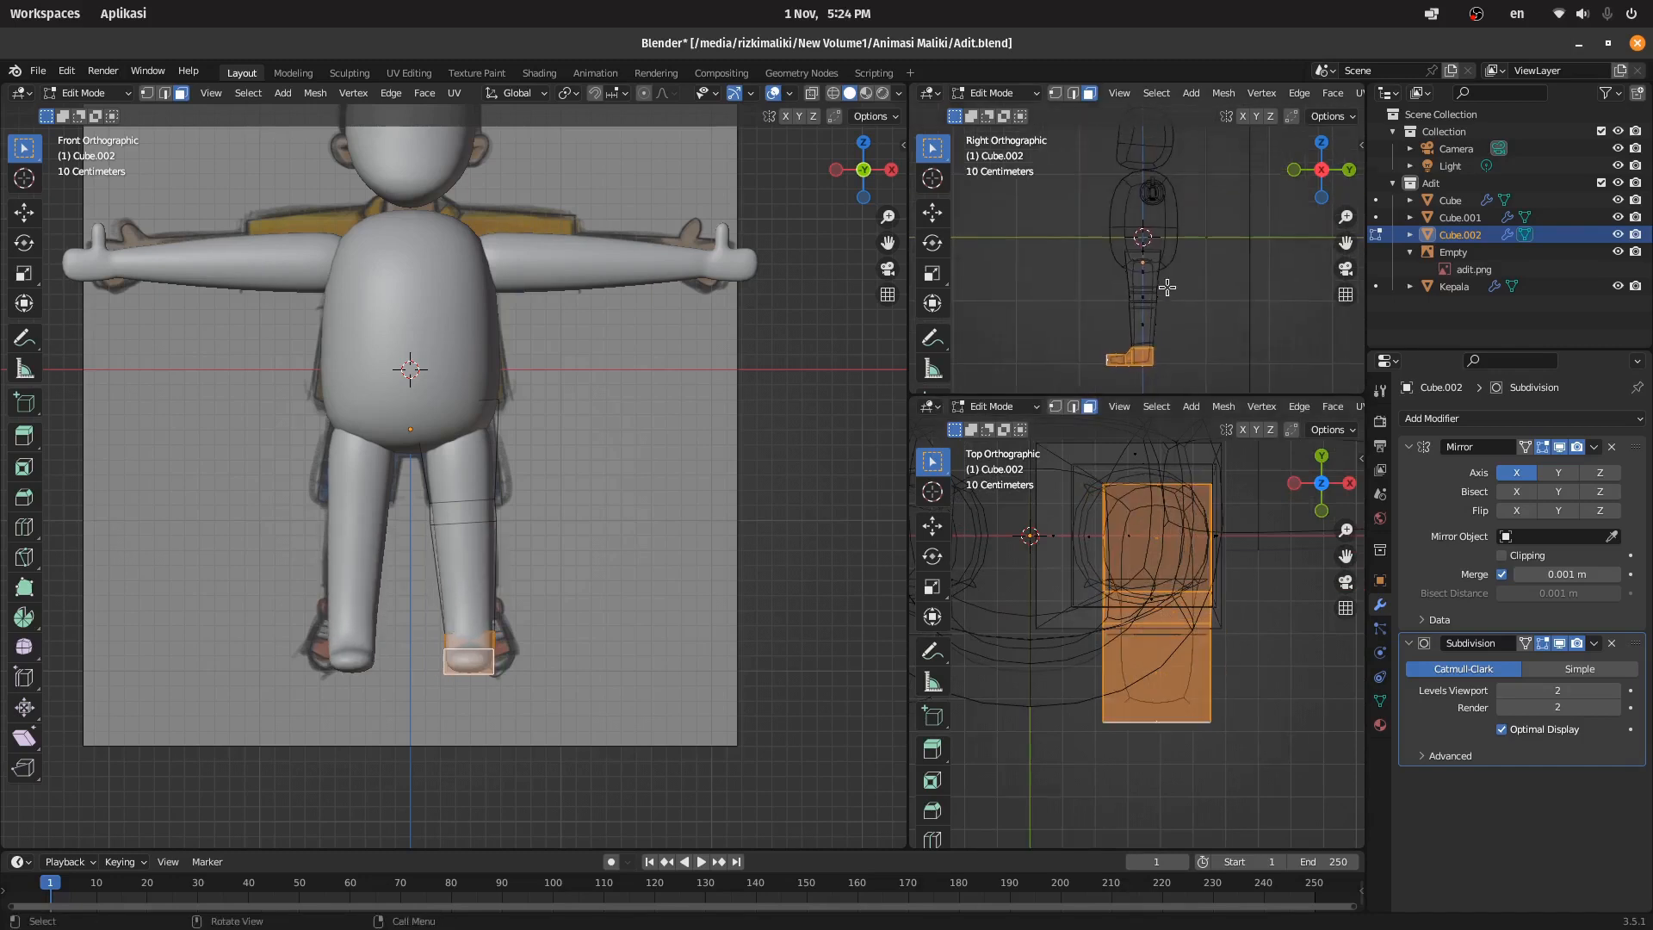
# Step: Select the ankle loop's vertices in side view and scale them along Z
pyautogui.press('Tab')
pyautogui.click(1177, 332)
pyautogui.click(1145, 321)
pyautogui.press('Tab')
pyautogui.scroll(8, 1141, 328)
pyautogui.press('1')
pyautogui.moveTo(1092, 317); pyautogui.dragTo(1247, 355)
pyautogui.press('s')
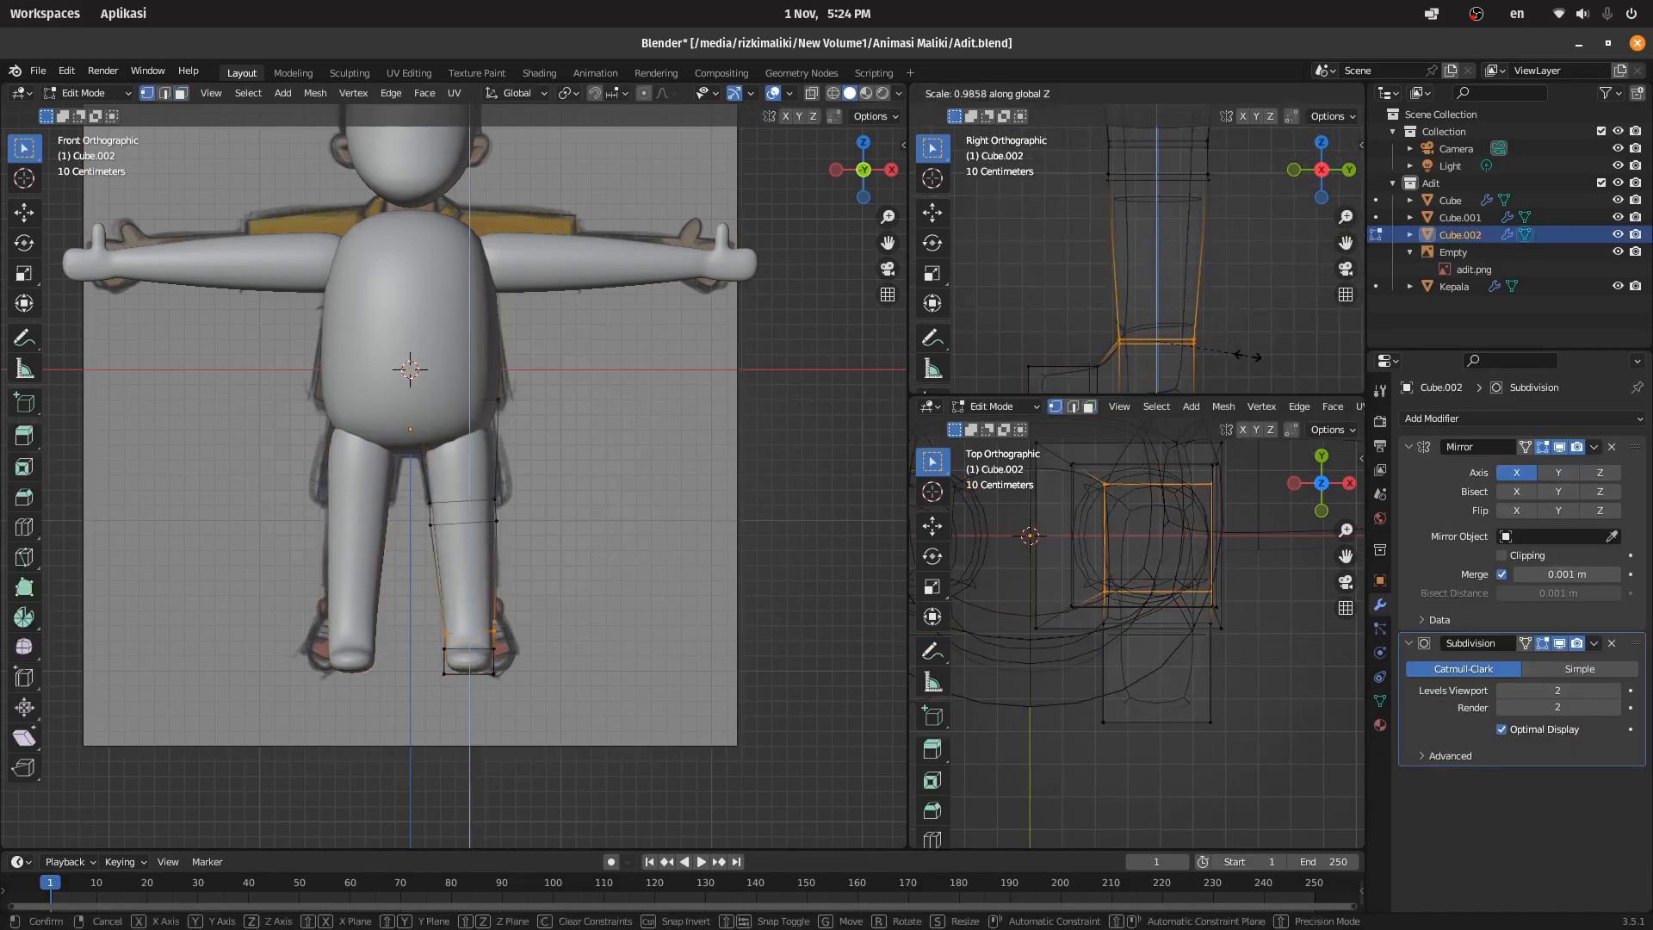
pyautogui.click(1211, 367)
# Step: Lengthen the foot forward along Y and adjust the vertices on top of the forefoot along Z
pyautogui.press('g')
pyautogui.press('y')
pyautogui.moveTo(1045, 259); pyautogui.dragTo(1118, 310)
pyautogui.click(1040, 265)
pyautogui.scroll(4, 1076, 284)
pyautogui.press('g')
pyautogui.press('z')
pyautogui.click(1119, 308)
# Step: Add a loop cut around the lower leg above the ankle and move the ankle loop down about 0.07 m along Z
pyautogui.hotkey('ctrl', 'r')
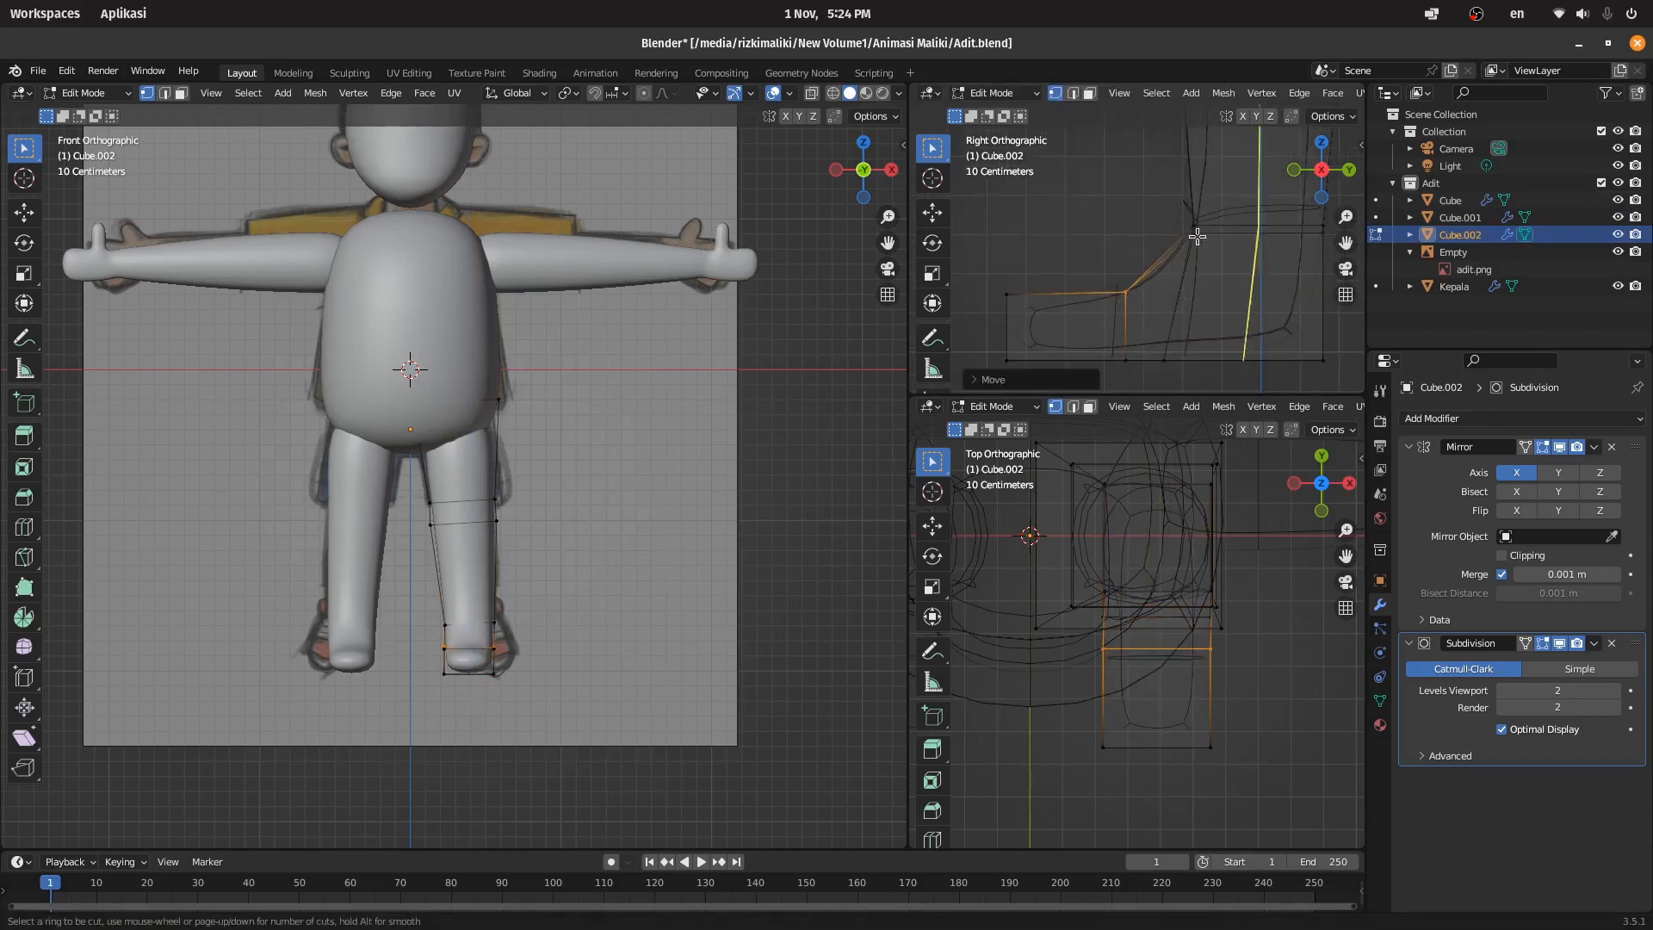
pyautogui.scroll(-2, 1235, 205)
pyautogui.click(1182, 230)
pyautogui.moveTo(1287, 263); pyautogui.dragTo(1154, 217)
pyautogui.press('g')
pyautogui.press('z')
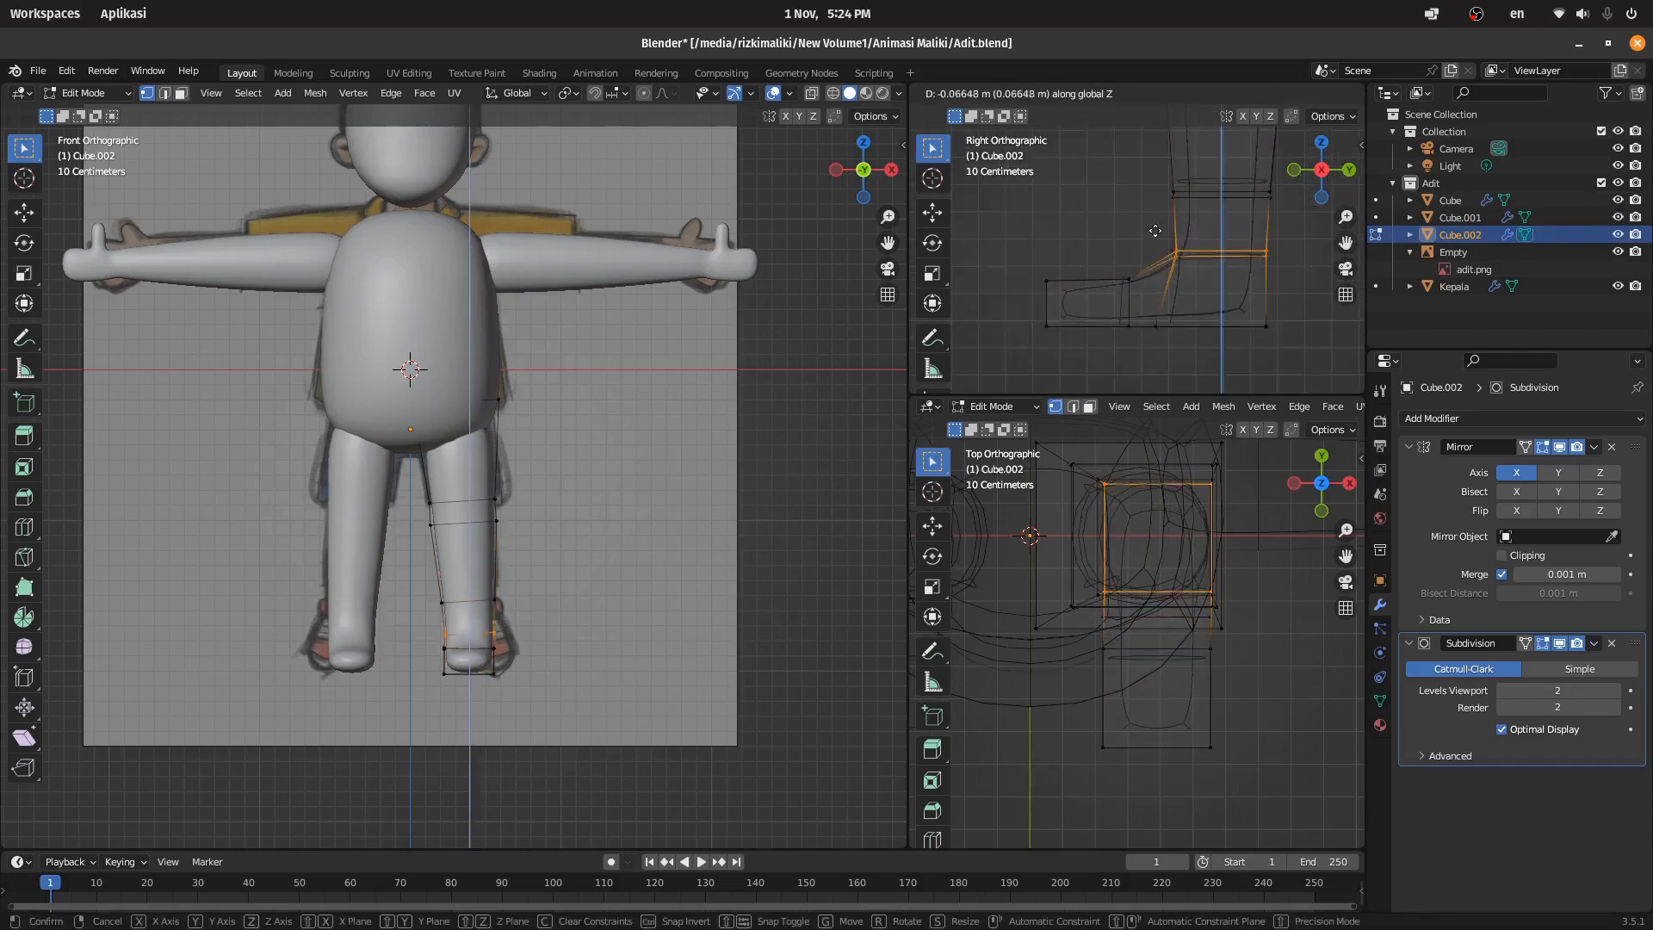
pyautogui.click(1152, 234)
# Step: Move the heel's lower vertices backward and nudge the ankle loop along Z by about 0.006 m
pyautogui.press('Tab')
pyautogui.moveTo(603, 517); pyautogui.dragTo(517, 568, button='middle')
pyautogui.press('Tab')
pyautogui.press('g')
pyautogui.press('z')
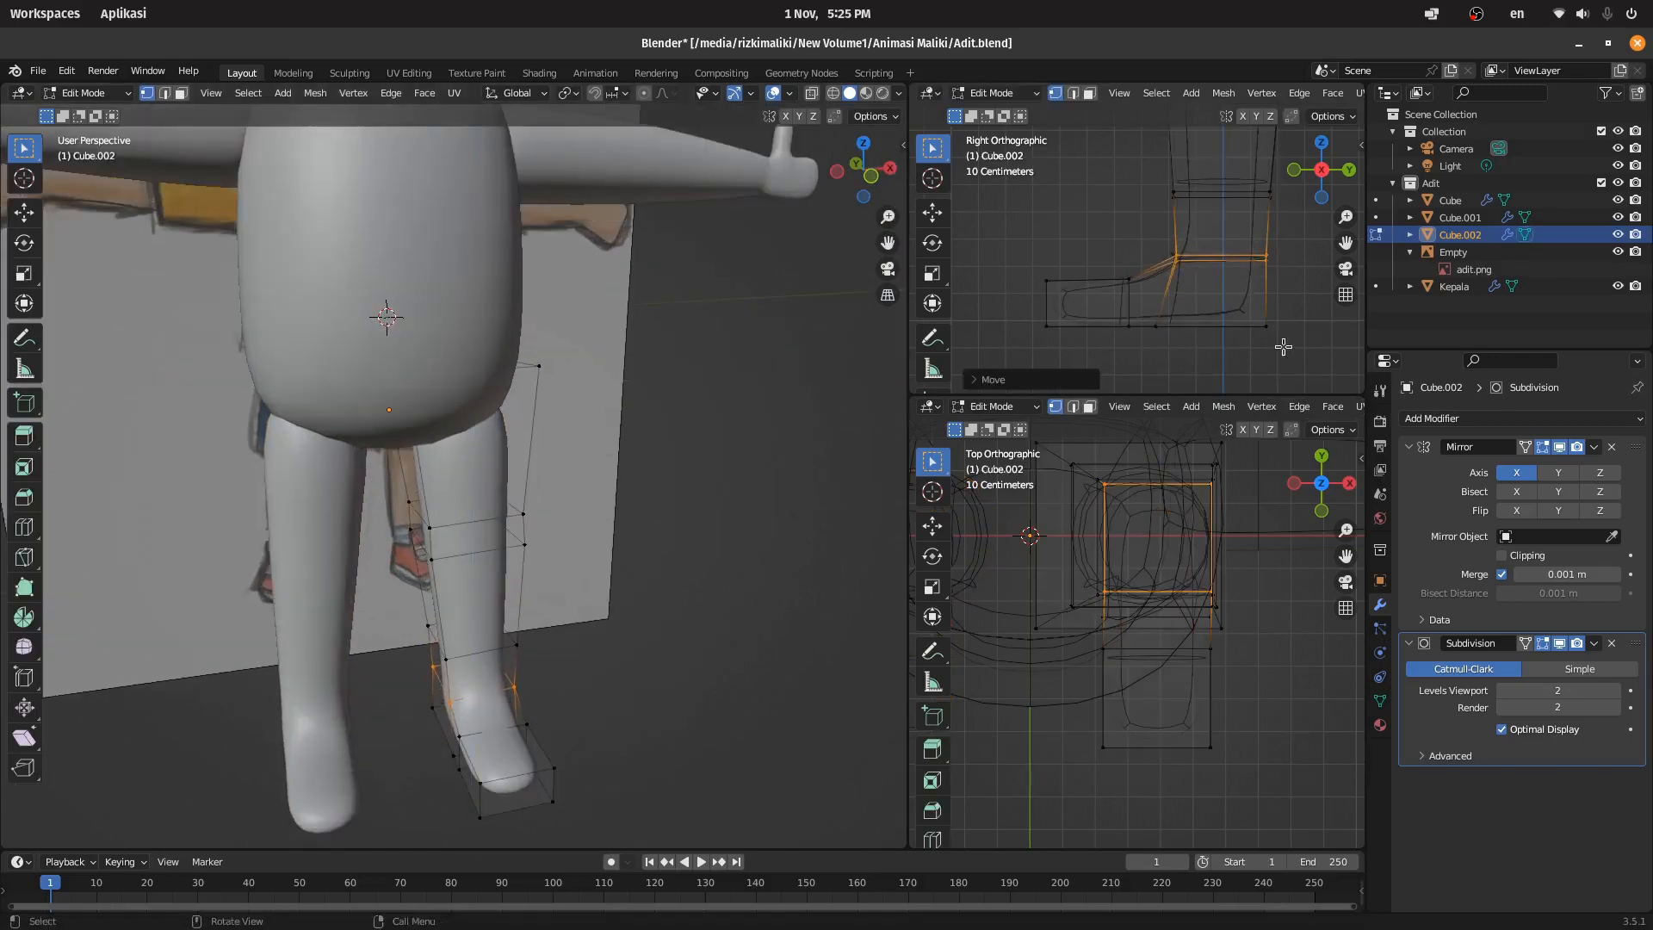
pyautogui.click(1304, 327)
pyautogui.moveTo(1300, 239); pyautogui.dragTo(1154, 279)
pyautogui.press('g')
pyautogui.press('z')
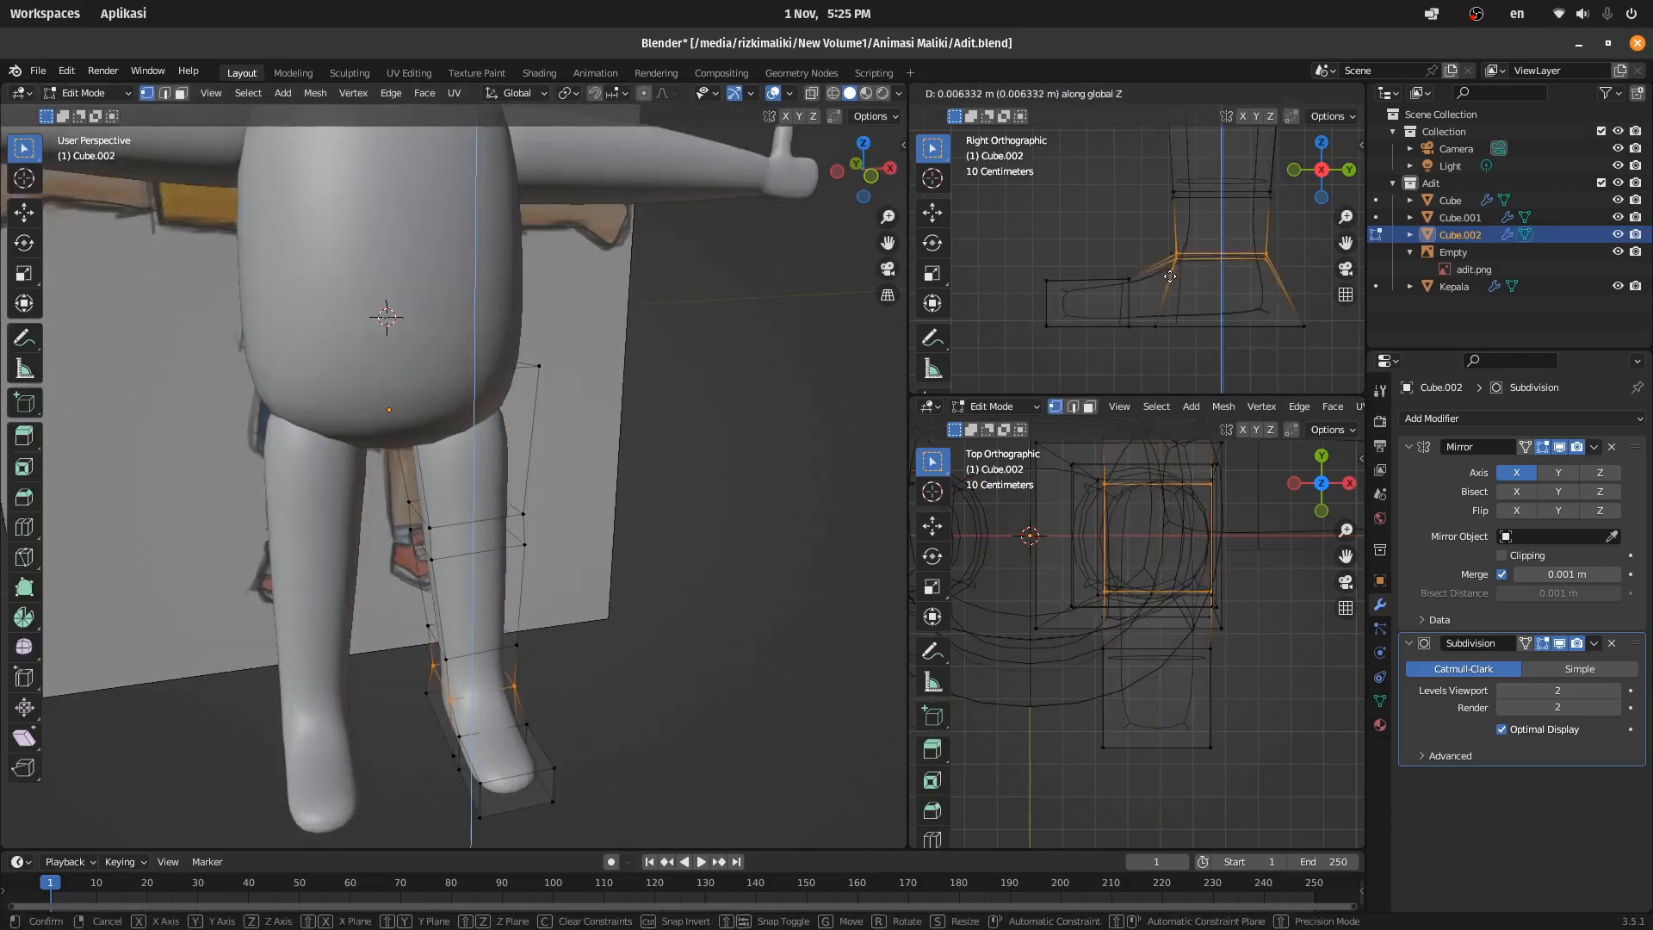
# Step: Leave Edit Mode, inspect the whole character in perspective and select the arms
pyautogui.press('Tab')
pyautogui.scroll(-2, 1205, 258)
pyautogui.moveTo(852, 275); pyautogui.dragTo(894, 387, button='middle')
pyautogui.scroll(-4, 887, 245)
pyautogui.click(695, 432)
pyautogui.press('Tab')
pyautogui.press('Tab')
# Step: Switch to front view and turn on X-ray to see the reference drawing through the model
pyautogui.press('ctrl+KP_1')
pyautogui.scroll(-2, 671, 426)
pyautogui.press('KP_1')
pyautogui.scroll(2, 517, 398)
pyautogui.press('z')
pyautogui.click(514, 493)
pyautogui.click(841, 94)
pyautogui.click(804, 94)
pyautogui.scroll(4, 546, 354)
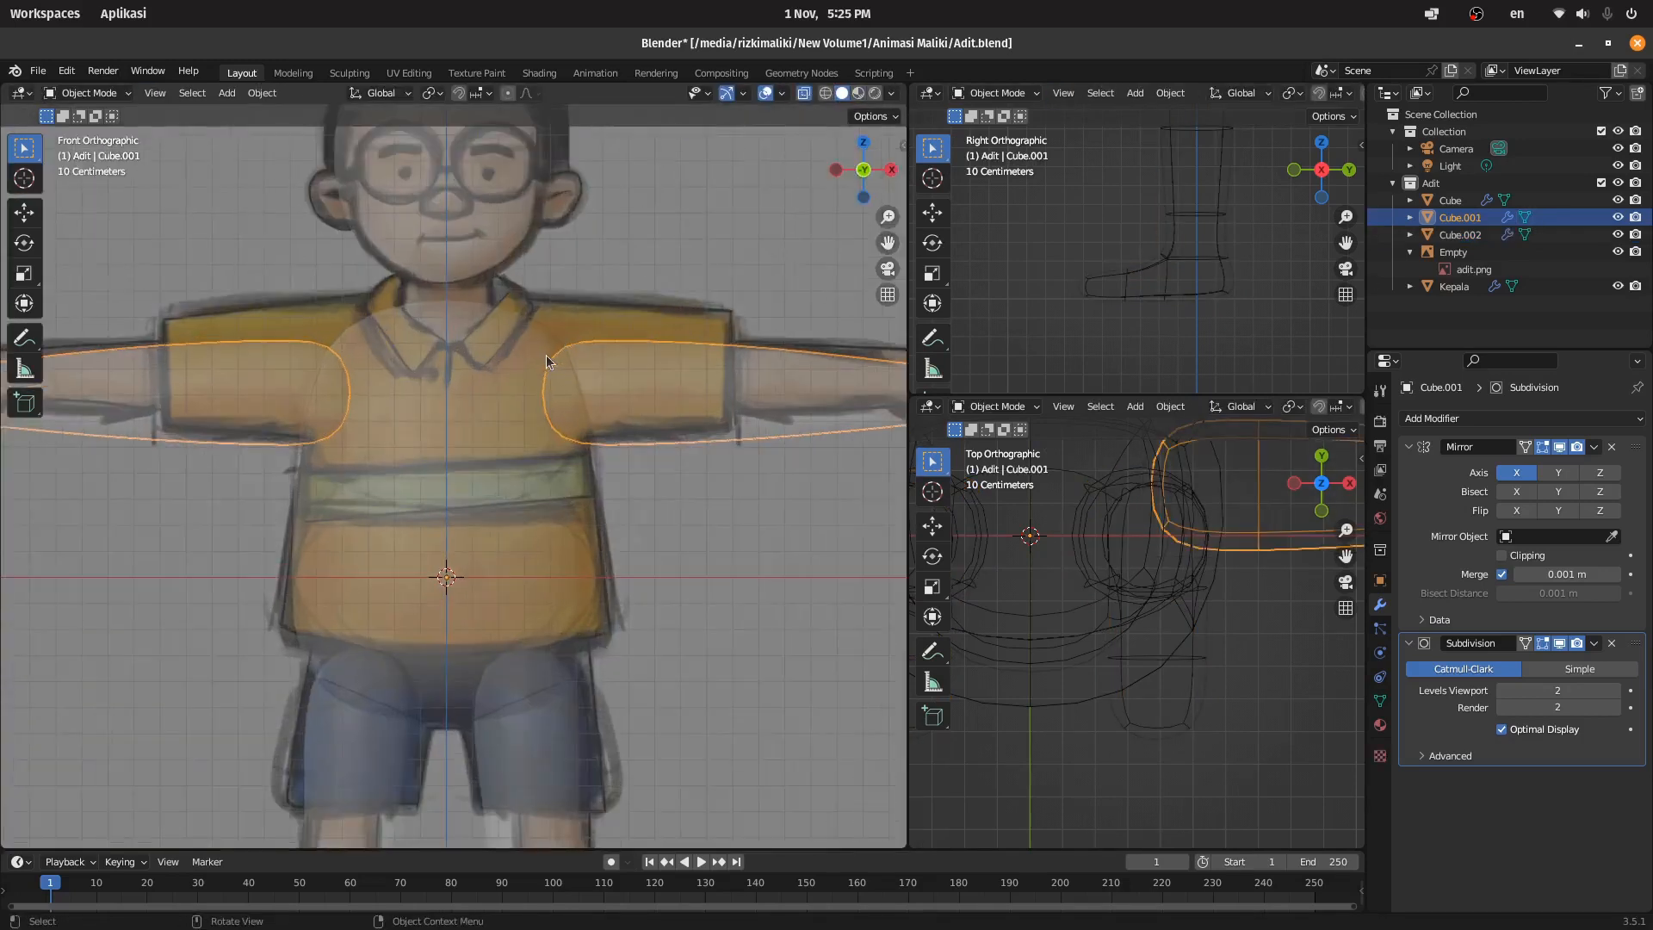
# Step: Move the arm mesh up along Z in Edit Mode to line it up with the drawn sleeves
pyautogui.press('Tab')
pyautogui.press('g')
pyautogui.press('z')
pyautogui.click(646, 382)
pyautogui.press('Tab')
pyautogui.press('z')
pyautogui.click(645, 480)
pyautogui.press('z')
pyautogui.click(805, 411)
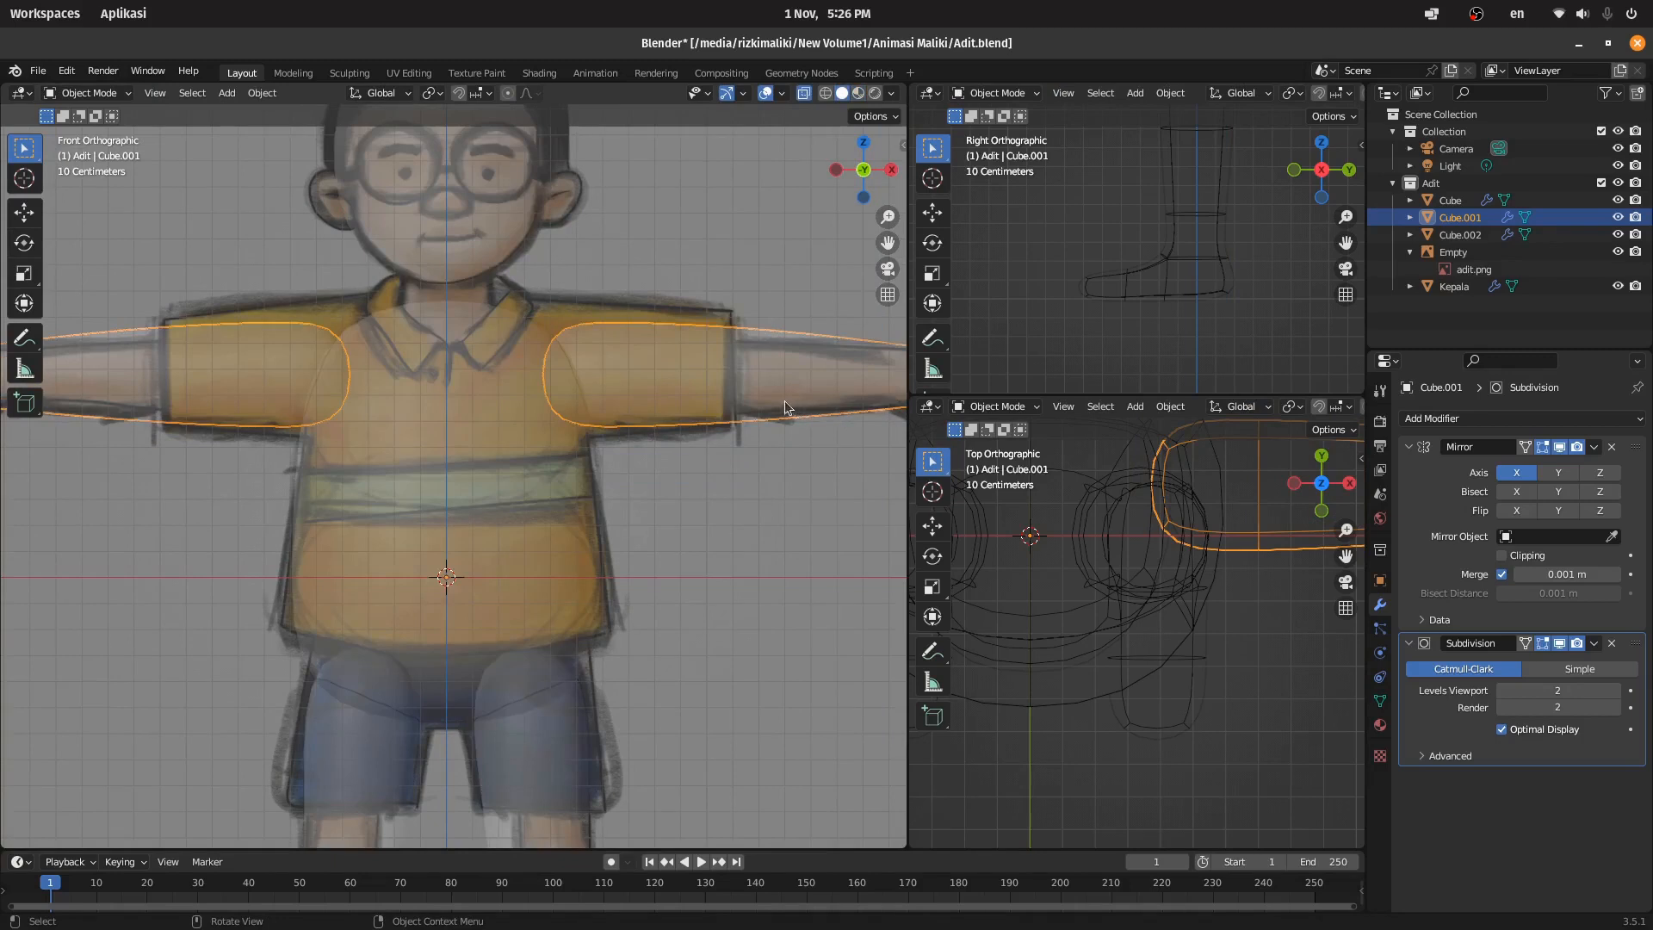
# Step: Select the vertices at the arm's shoulder end and move them inward along X into the torso
pyautogui.scroll(-2, 710, 399)
pyautogui.press('Tab')
pyautogui.moveTo(548, 328); pyautogui.dragTo(484, 470)
pyautogui.scroll(2, 511, 387)
pyautogui.press('g')
pyautogui.press('x')
pyautogui.click(484, 387)
pyautogui.press('Tab')
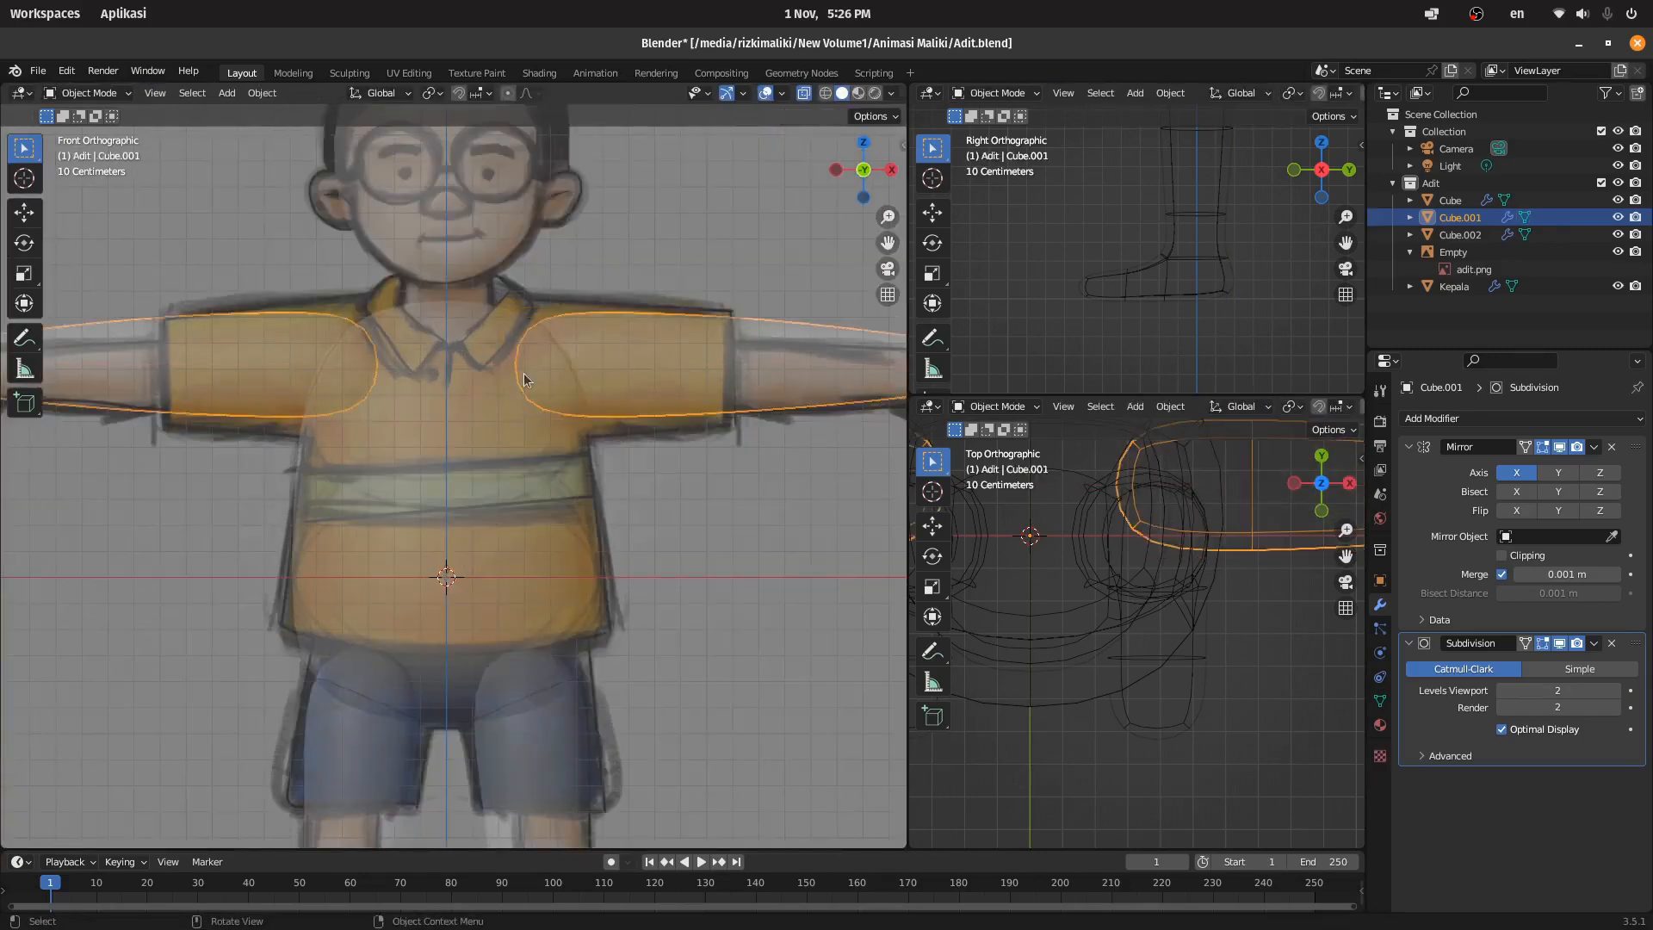
# Step: Turn off X-ray and reopen the arms in Edit Mode
pyautogui.scroll(-2, 527, 376)
pyautogui.click(586, 315)
pyautogui.click(804, 94)
pyautogui.click(813, 413)
pyautogui.press('Tab')
pyautogui.scroll(-4, 1203, 498)
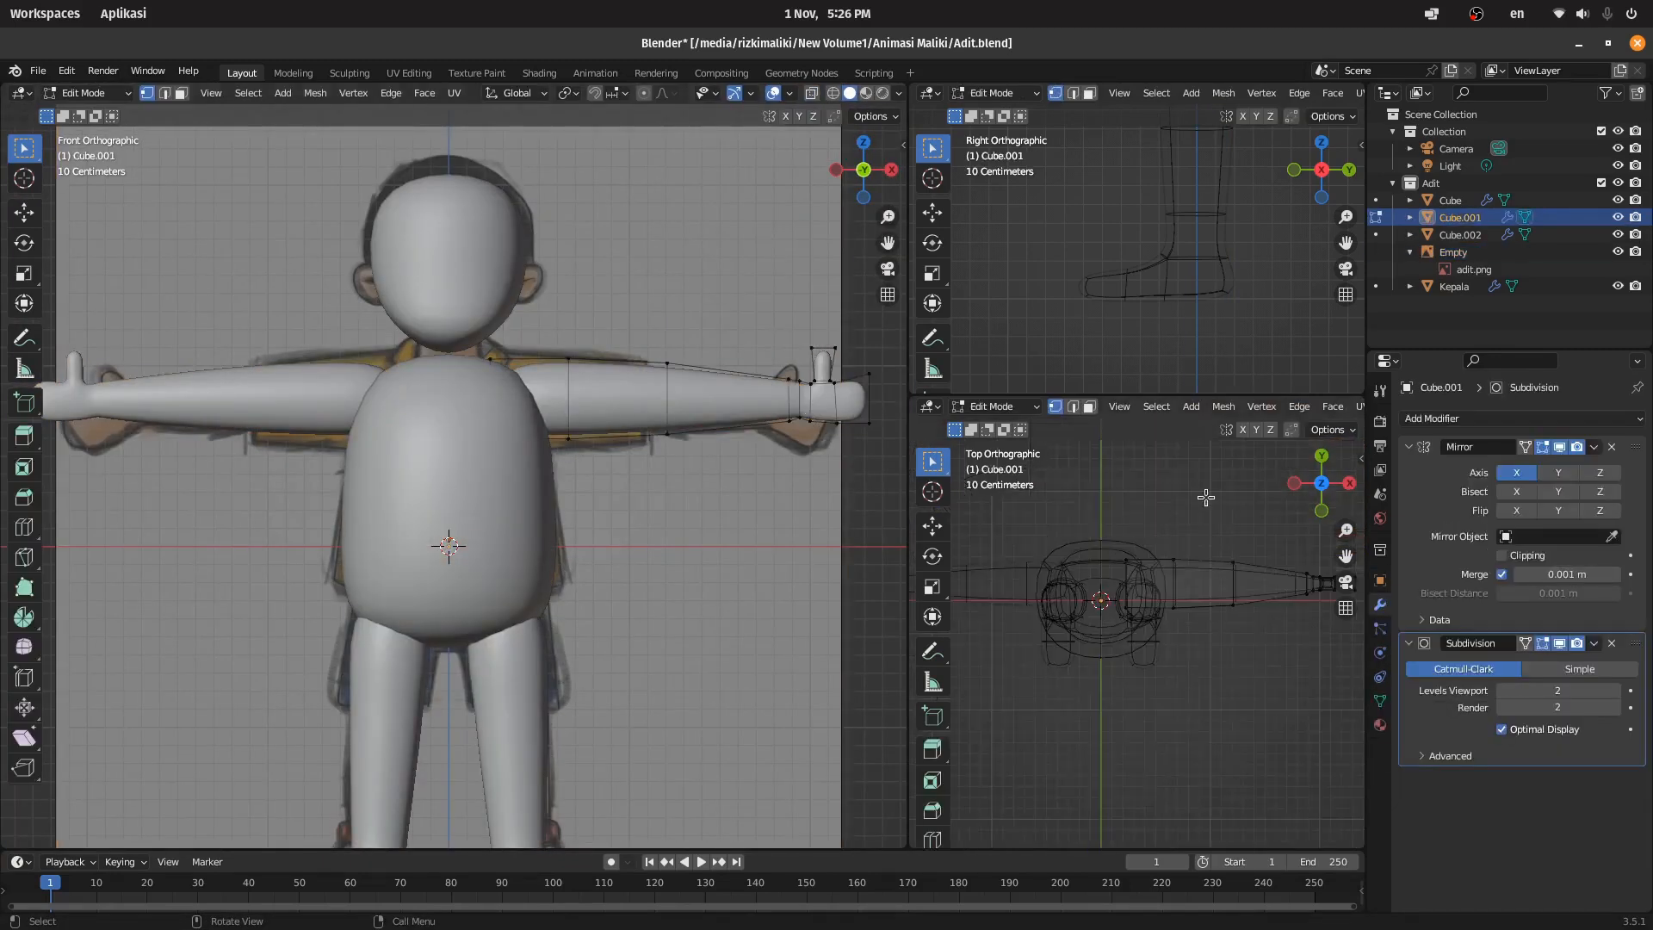
# Step: Move the thumb-tip vertices of the arm mesh along Z in front view, exit Edit Mode and save the file
pyautogui.press('KP_1')
pyautogui.scroll(4, 1114, 597)
pyautogui.moveTo(1181, 559); pyautogui.dragTo(1076, 621)
pyautogui.press('g')
pyautogui.press('z')
pyautogui.click(1097, 618)
pyautogui.press('Tab')
pyautogui.hotkey('ctrl', 's')
pyautogui.scroll(4, 489, 272)
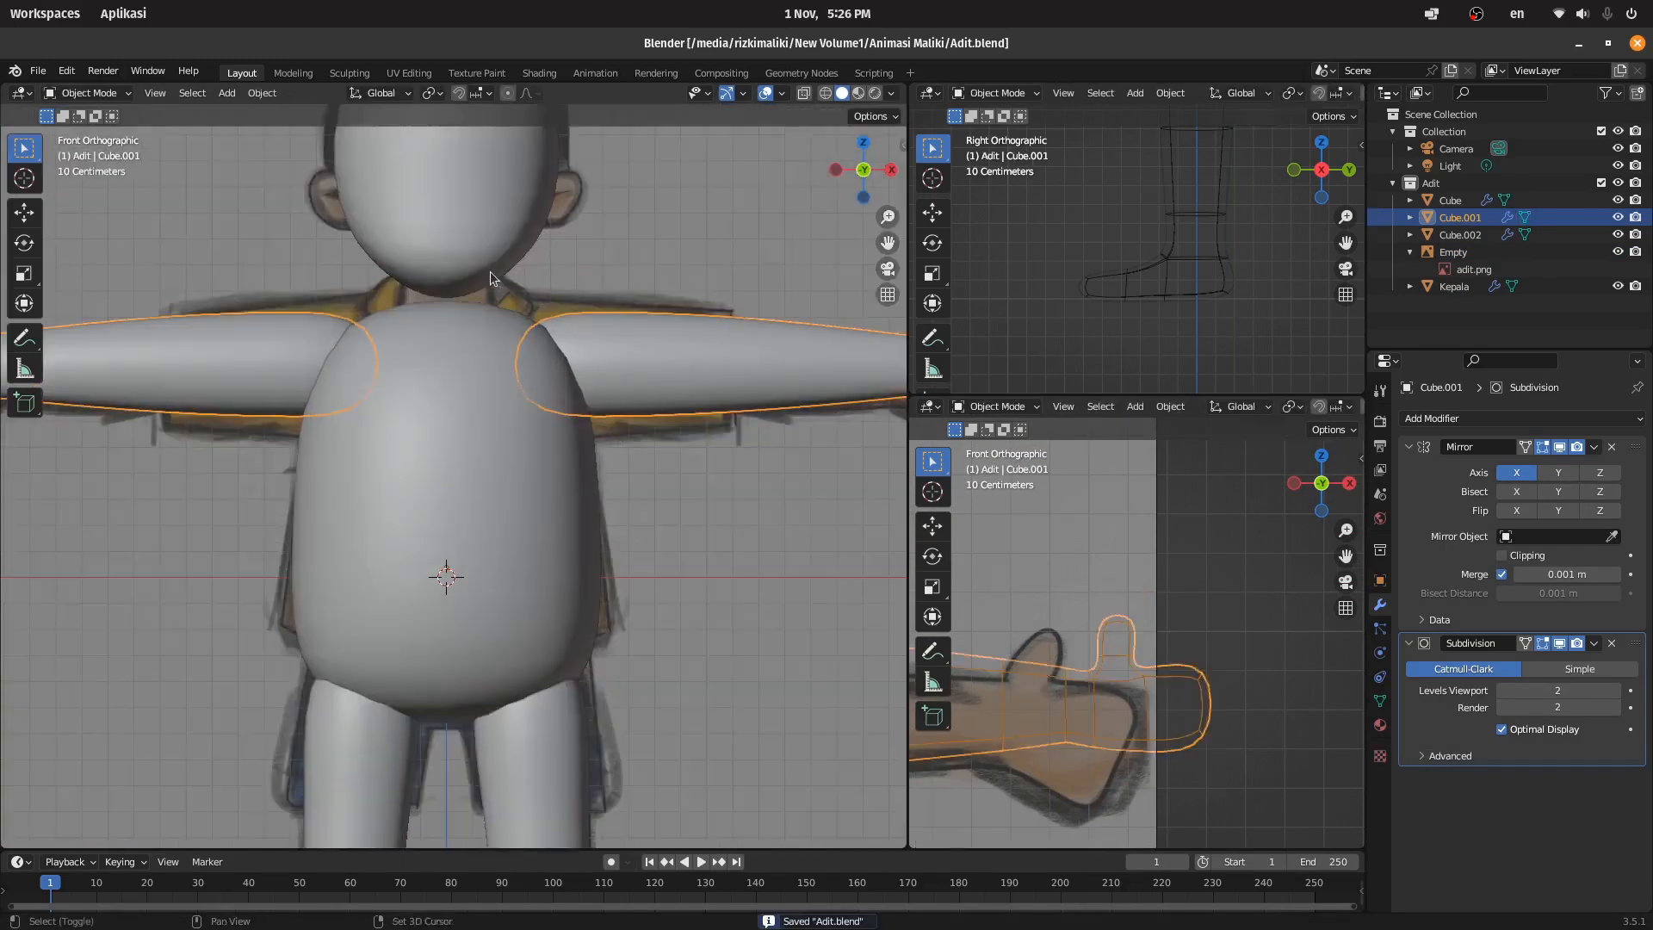
# Step: Rename the arm object as lengan, the torso as tubuh and the legs as kaki
pyautogui.keyDown('shift'); pyautogui.moveTo(489, 271); pyautogui.dragTo(594, 568, button='middle'); pyautogui.keyUp('shift')
pyautogui.scroll(-3, 772, 394)
pyautogui.doubleClick(1475, 217)
pyautogui.doubleClick(1451, 201)
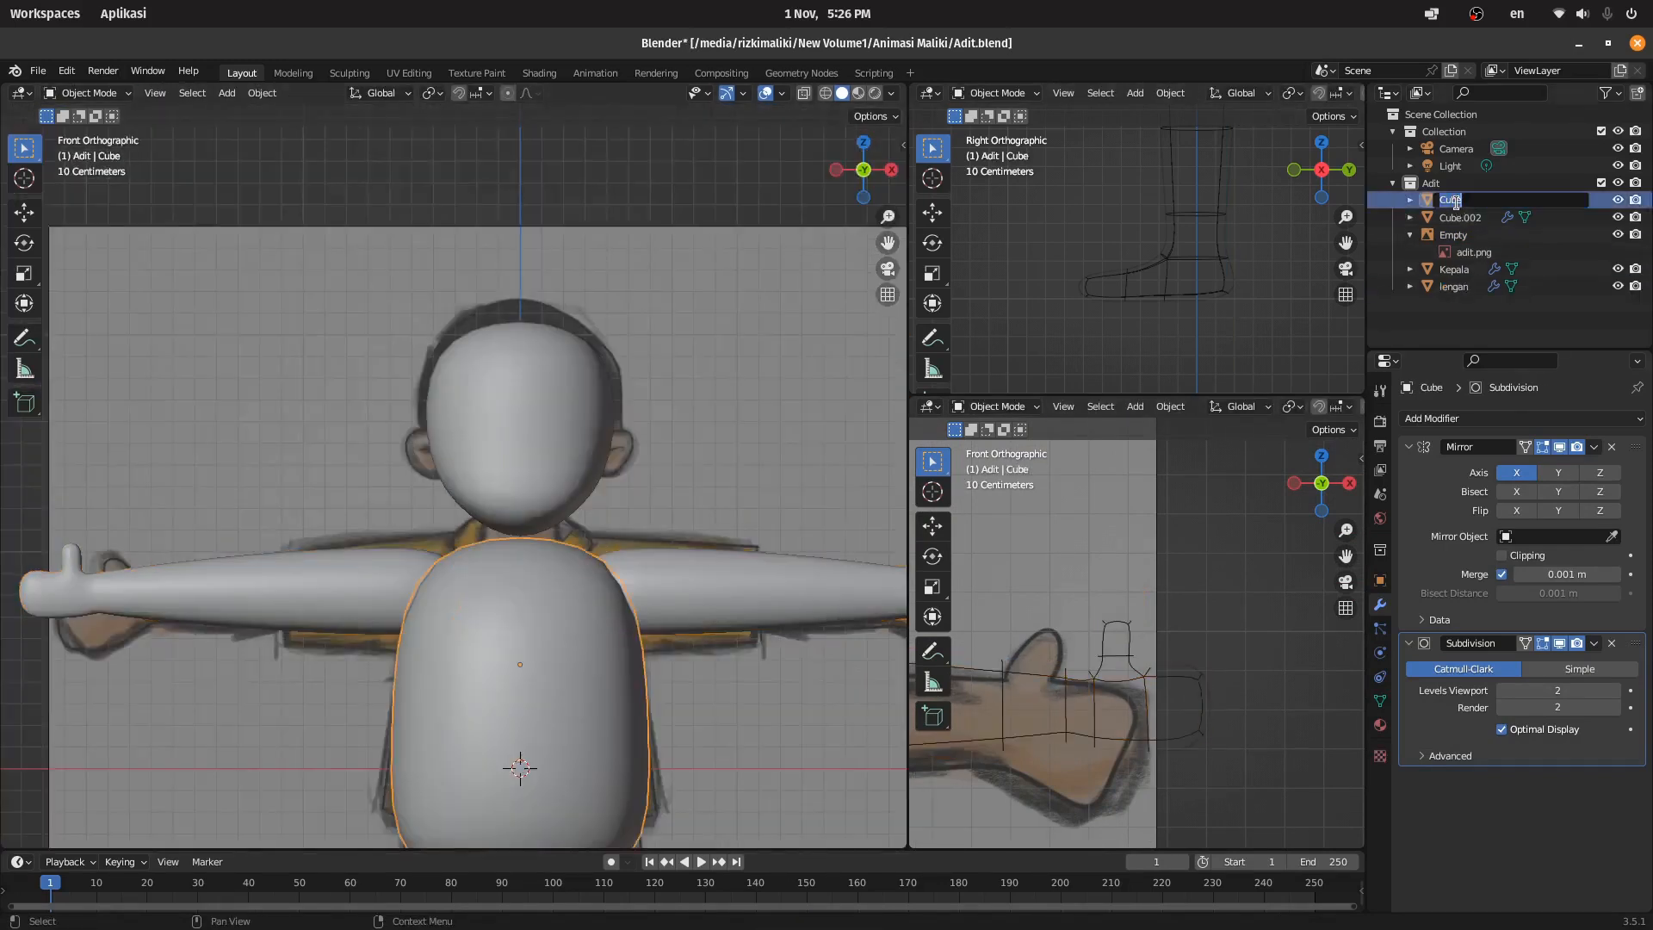
pyautogui.doubleClick(1455, 199)
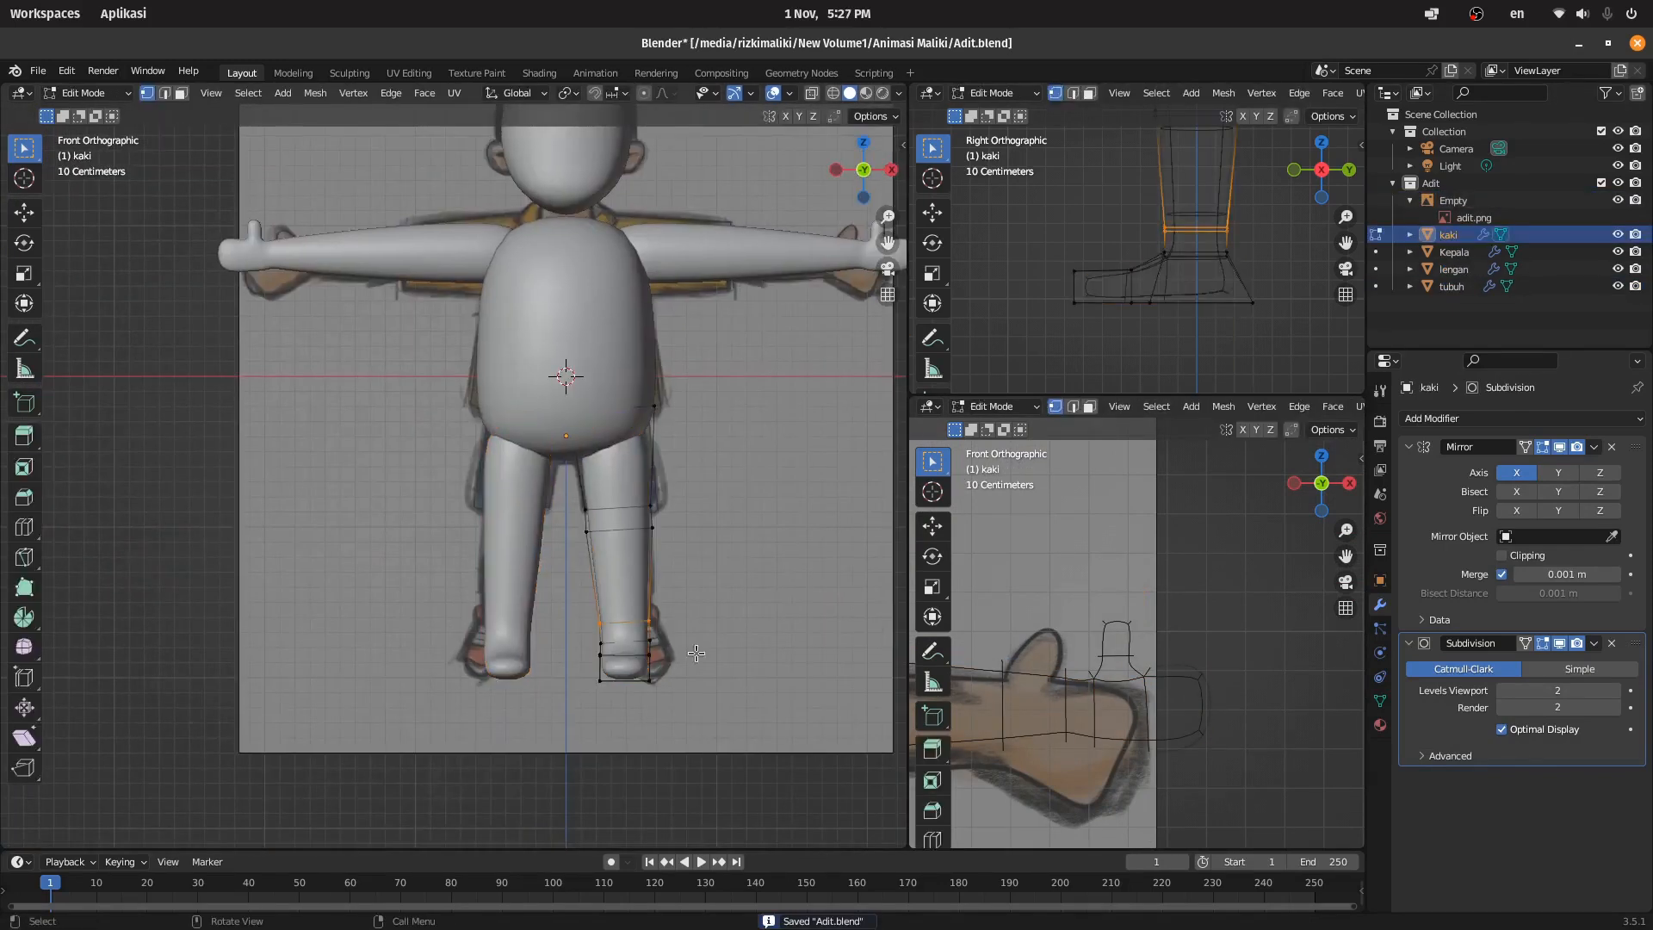
# Step: Select the foot vertices of the leg mesh, rotate the foot outward in top view and move it back under the ankle
pyautogui.scroll(-3, 1119, 646)
pyautogui.press('KP_7')
pyautogui.moveTo(1283, 336); pyautogui.dragTo(1046, 242)
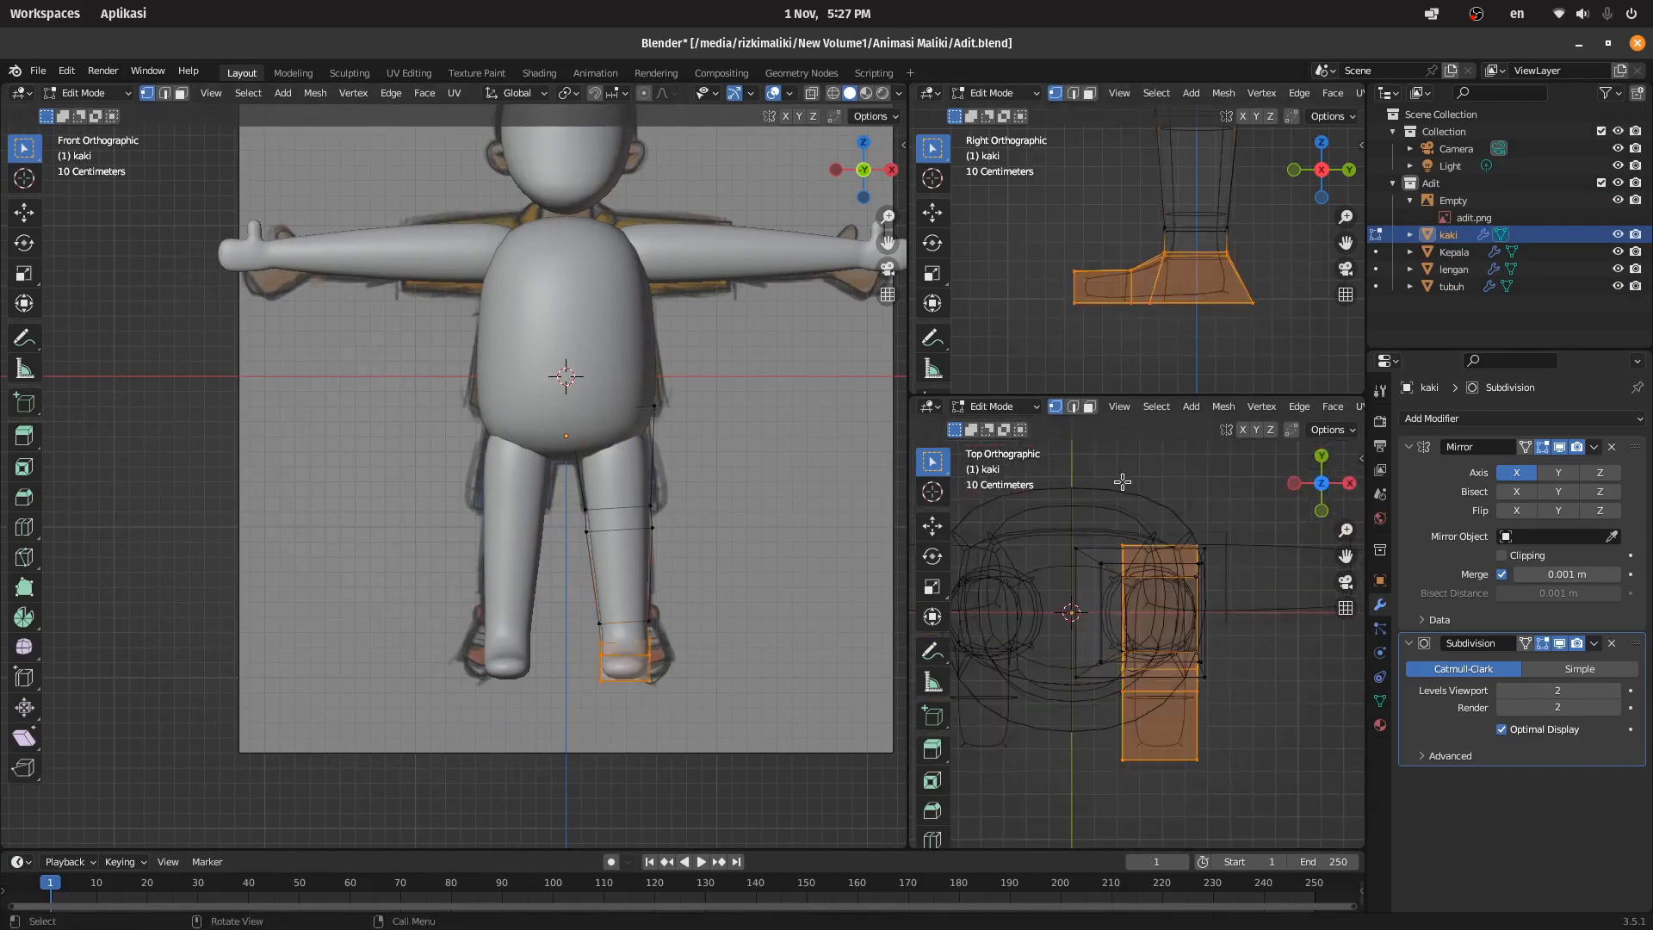
pyautogui.press('r')
pyautogui.click(1208, 719)
pyautogui.press('g')
pyautogui.press('Tab')
pyautogui.click(715, 779)
pyautogui.moveTo(688, 620); pyautogui.dragTo(827, 585, button='middle')
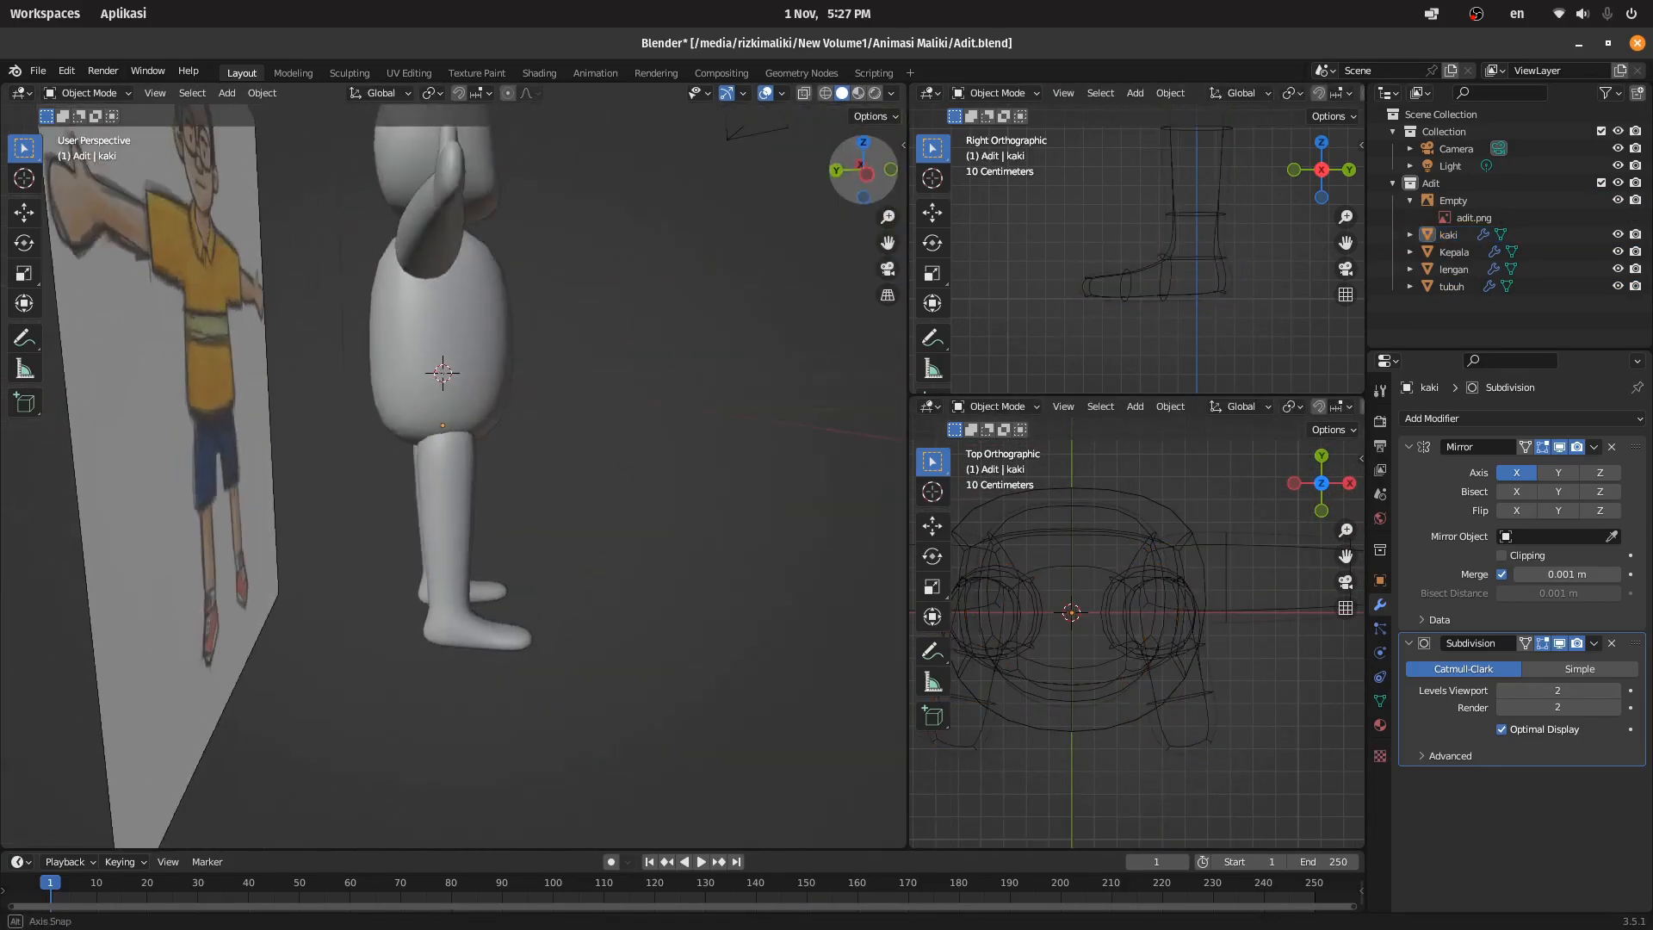
# Step: Add a cube, scale it down and move it to the side of the head over the drawn ear
pyautogui.click(888, 171)
pyautogui.scroll(-3, 661, 347)
pyautogui.scroll(5, 660, 347)
pyautogui.keyDown('shift'); pyautogui.moveTo(671, 310); pyautogui.dragTo(542, 480, button='middle'); pyautogui.keyUp('shift')
pyautogui.scroll(5, 582, 447)
pyautogui.hotkey('shift', 'a')
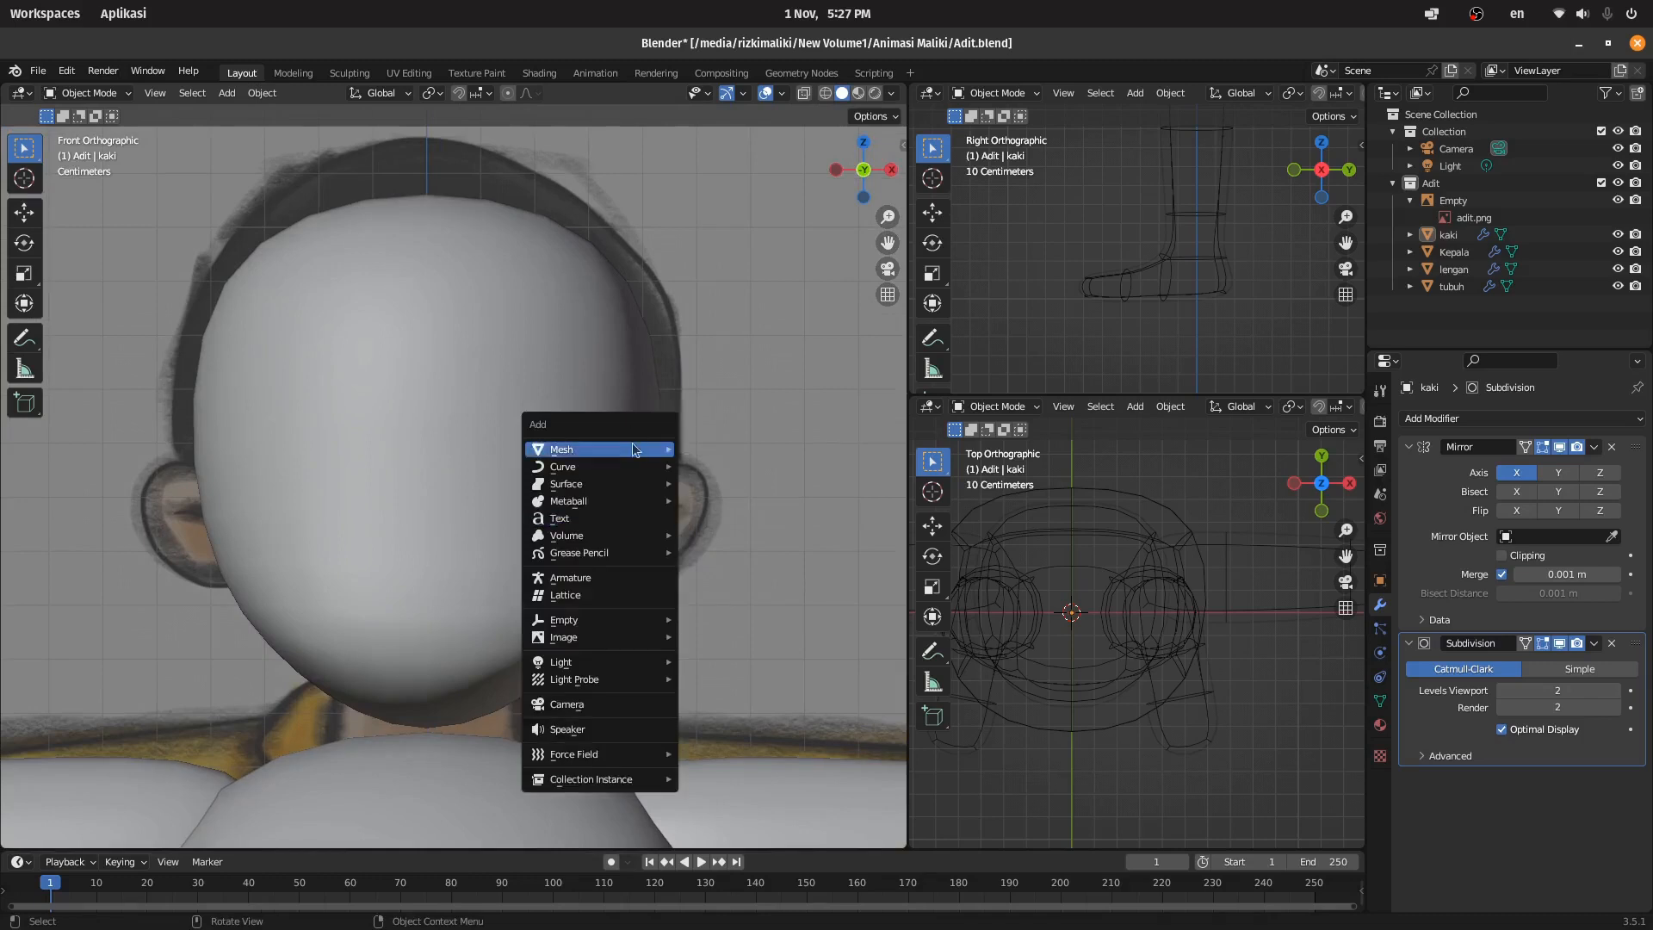
pyautogui.click(705, 446)
pyautogui.scroll(-6, 540, 401)
pyautogui.press('g')
pyautogui.press('z')
pyautogui.click(586, 221)
pyautogui.press('s')
pyautogui.click(487, 425)
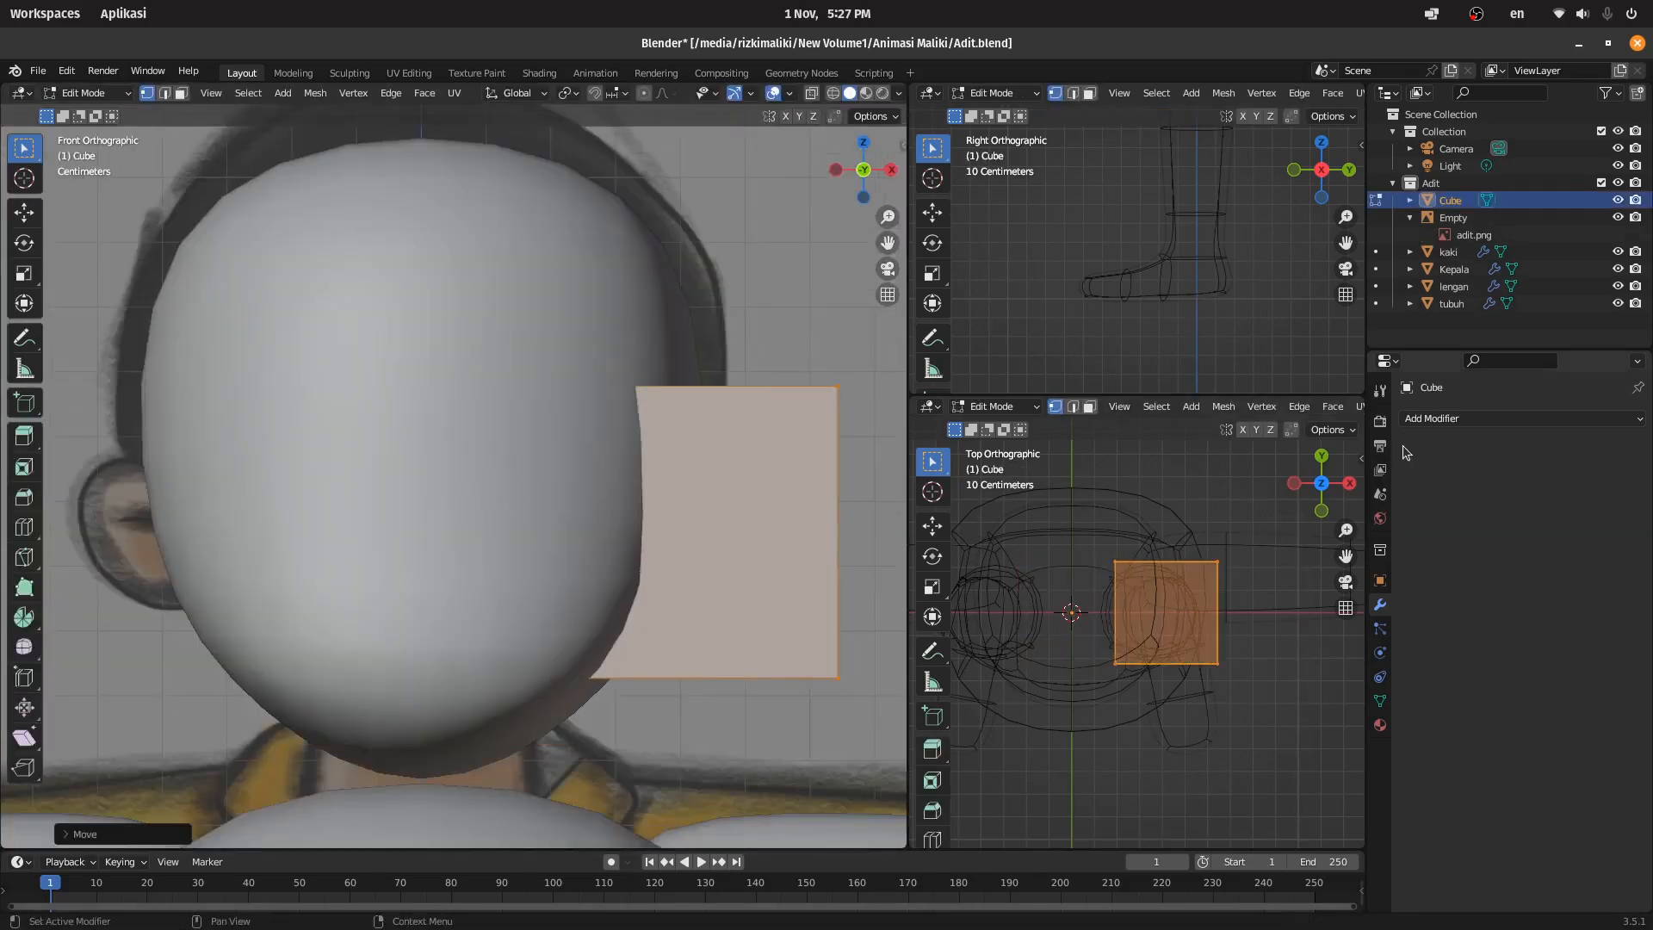
# Step: Add Mirror and Subdivision Surface modifiers to the ear cube, with 2 viewport levels, and shade its faces smooth
pyautogui.click(1479, 418)
pyautogui.click(1295, 618)
pyautogui.click(1479, 418)
pyautogui.click(1324, 732)
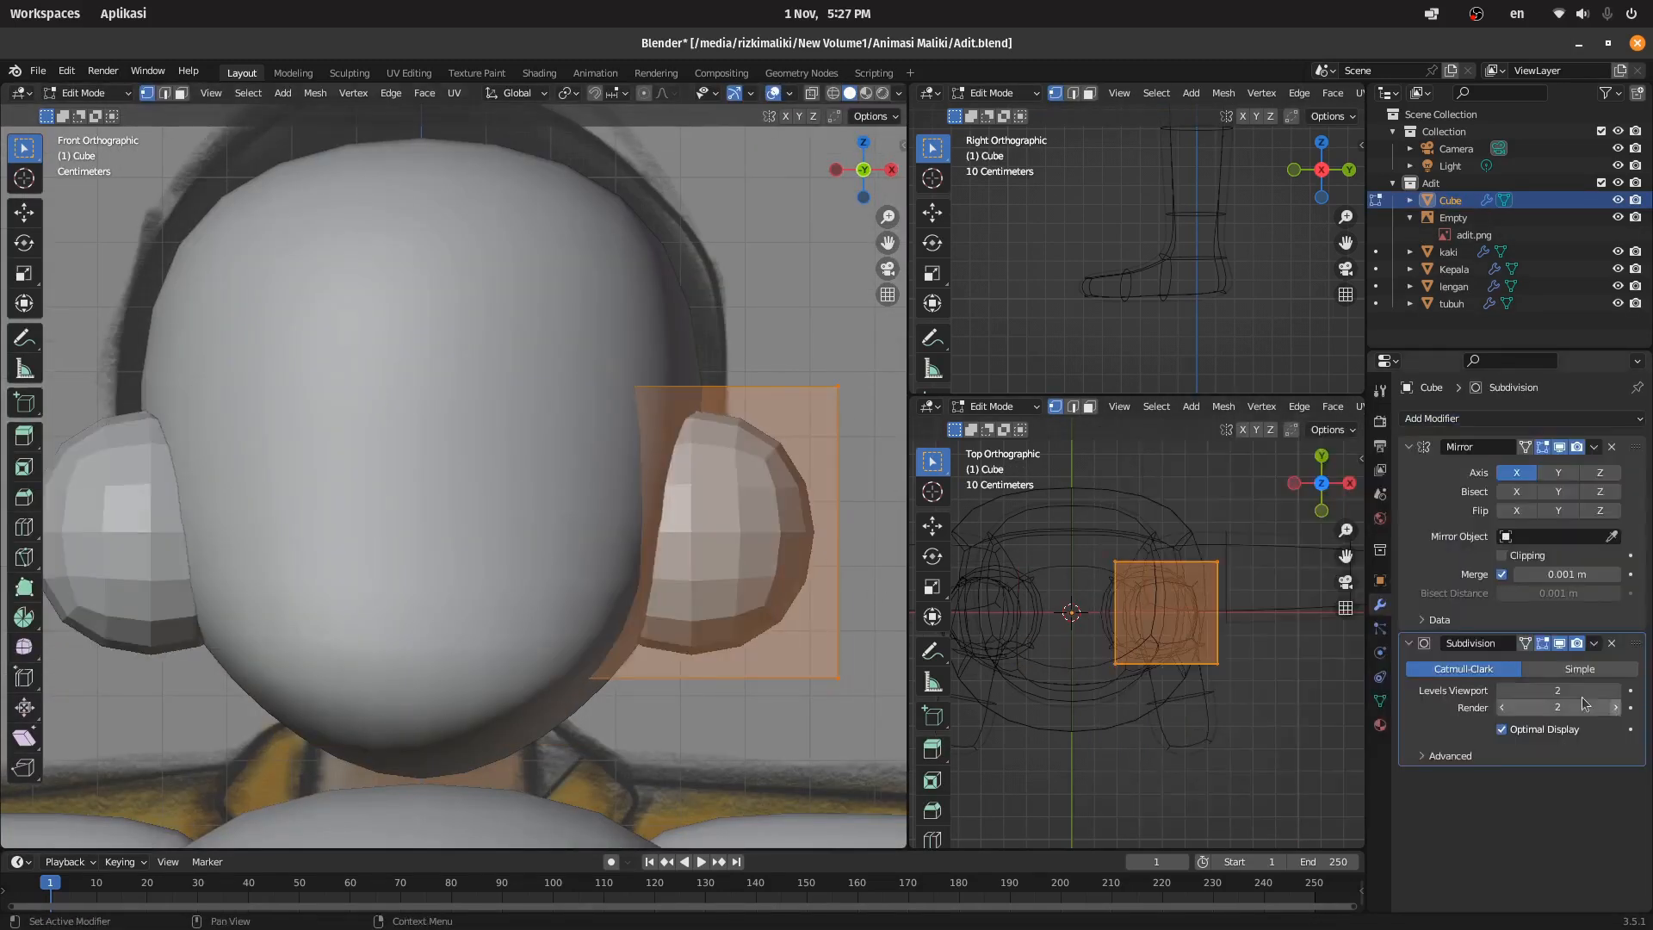
pyautogui.click(1616, 689)
pyautogui.rightClick(779, 516)
pyautogui.click(782, 519)
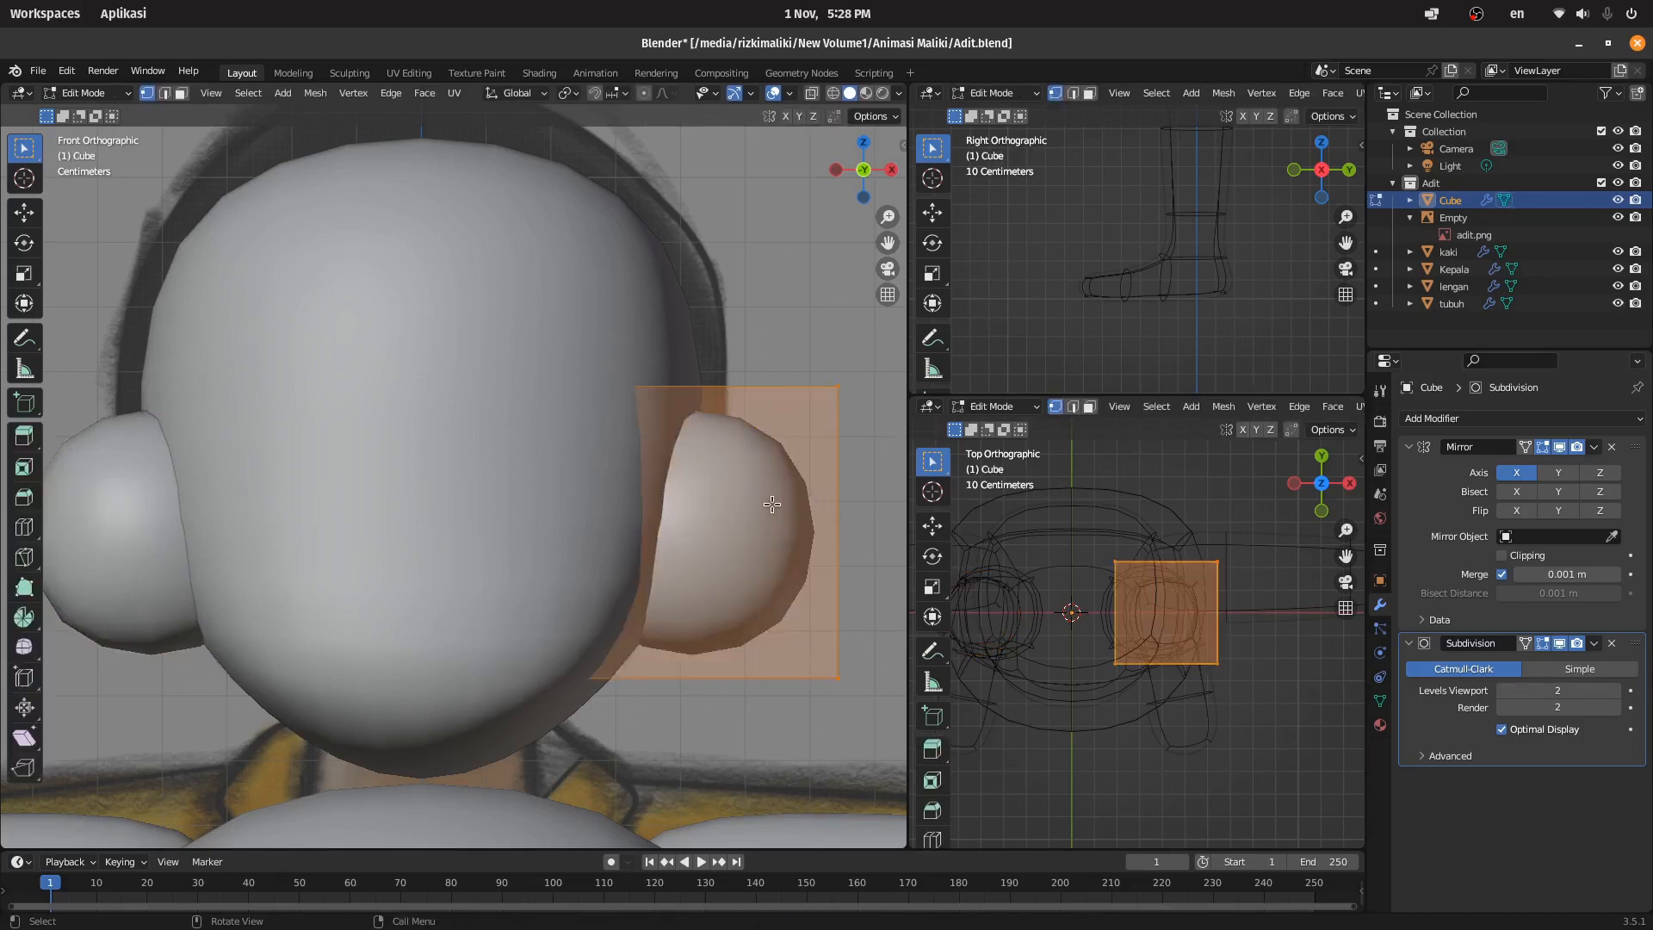
# Step: Turn on X-ray, scale the ear cube down and move its outer corner vertices to follow the drawn ear
pyautogui.click(811, 93)
pyautogui.press('s')
pyautogui.click(766, 429)
pyautogui.moveTo(829, 672); pyautogui.dragTo(716, 598)
pyautogui.press('g')
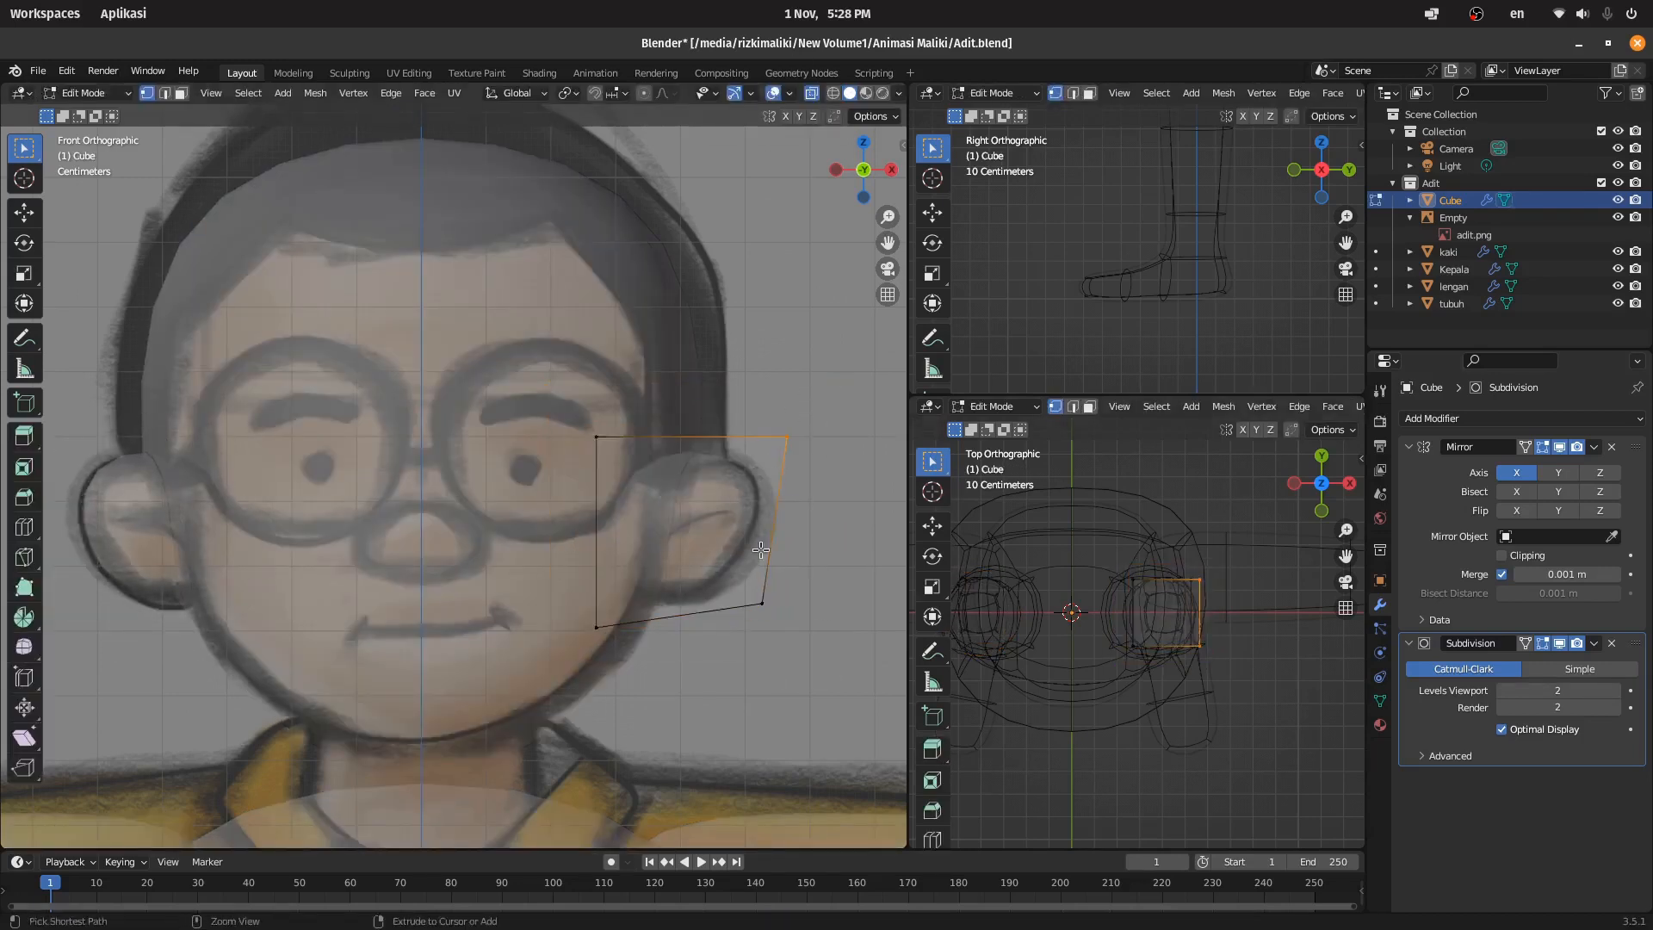
pyautogui.scroll(1, 801, 482)
pyautogui.press('g')
pyautogui.click(813, 486)
# Step: Flatten the whole ear mesh to about 0.41 along Y, then turn off X-ray and exit Edit Mode
pyautogui.scroll(-2, 813, 487)
pyautogui.press('a')
pyautogui.press('s')
pyautogui.press('y')
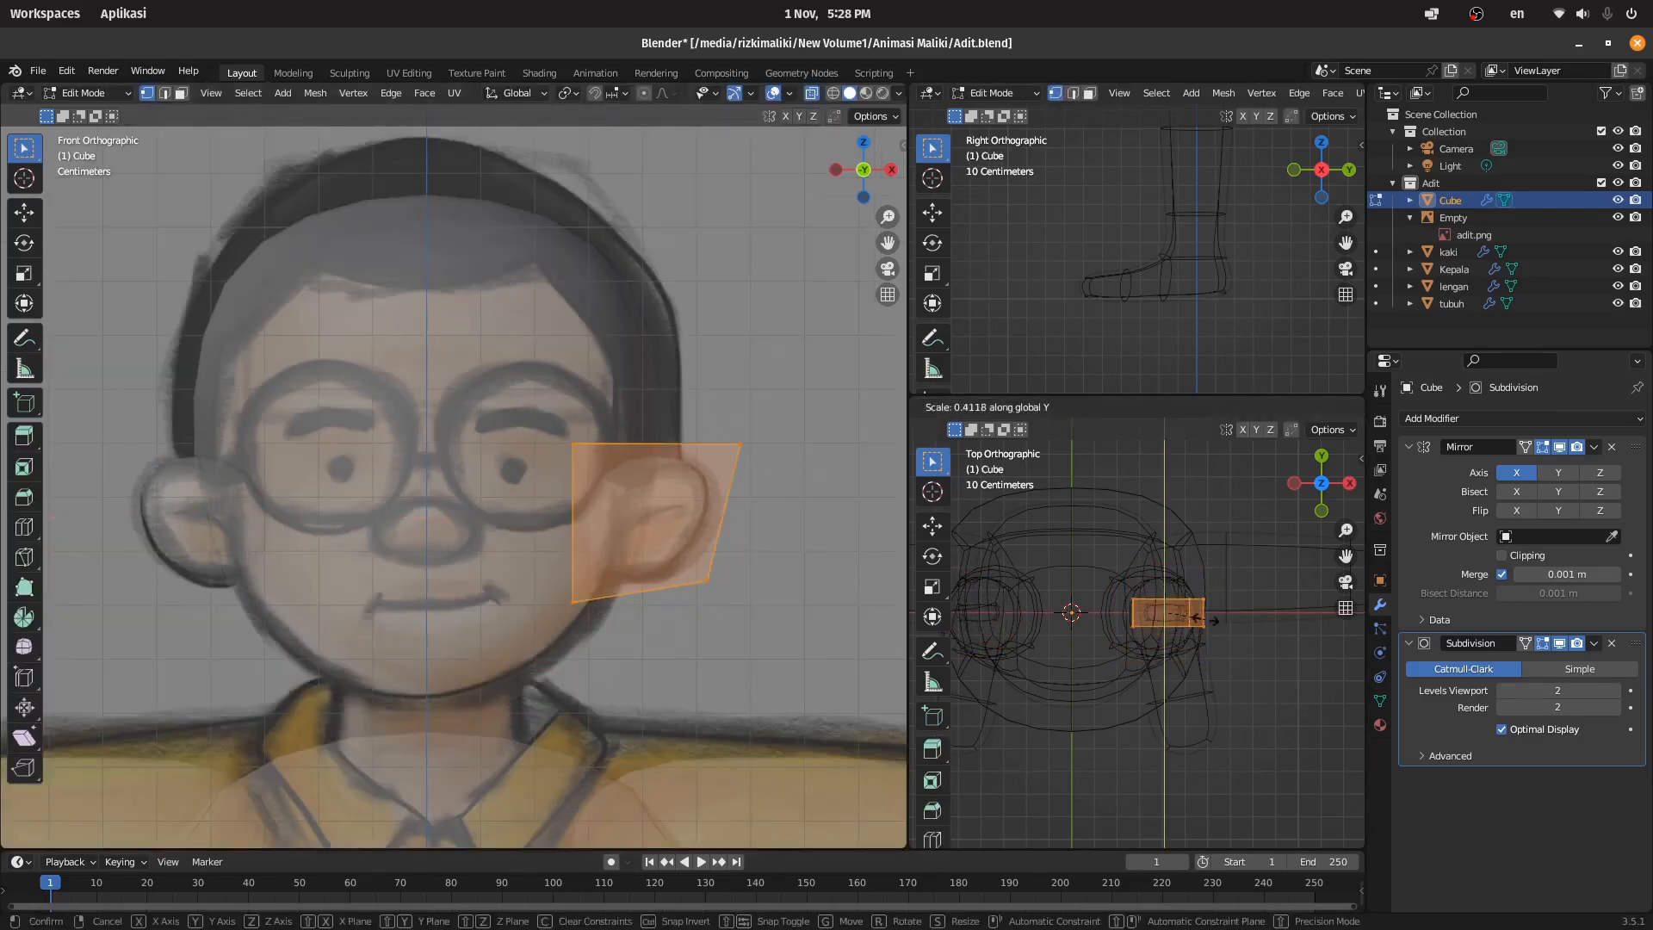
pyautogui.click(811, 93)
pyautogui.click(850, 94)
pyautogui.click(739, 449)
pyautogui.press('Tab')
# Step: Select the ear's front face, extrude it scaled inward to form a rim, and extrude the inner face again
pyautogui.press('Tab')
pyautogui.scroll(2, 737, 470)
pyautogui.press('3')
pyautogui.click(806, 531)
pyautogui.press('e')
pyautogui.press('s')
pyautogui.click(819, 532)
pyautogui.scroll(-2, 820, 527)
pyautogui.scroll(2, 816, 536)
pyautogui.press('e')
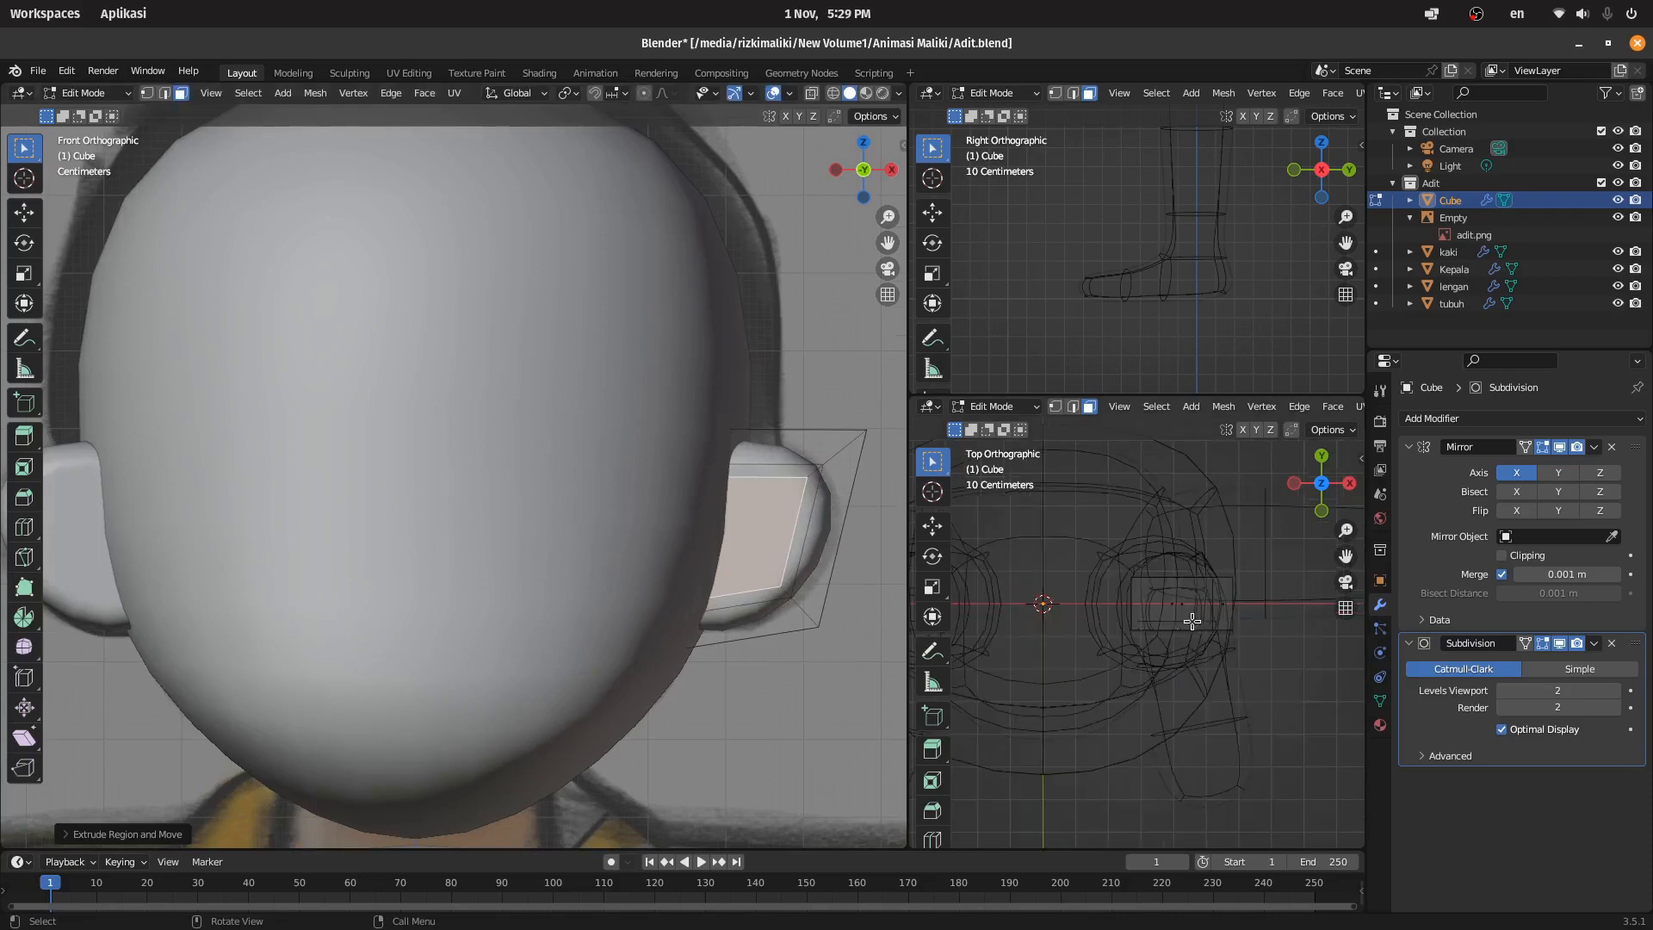
# Step: Push the extruded inner ear face back along Y in top view to hollow the ear, and adjust its scale
pyautogui.keyDown('shift'); pyautogui.moveTo(1197, 626); pyautogui.dragTo(1142, 675, button='middle'); pyautogui.keyUp('shift')
pyautogui.scroll(4, 1141, 675)
pyautogui.press('g')
pyautogui.press('y')
pyautogui.click(1187, 665)
pyautogui.press('s')
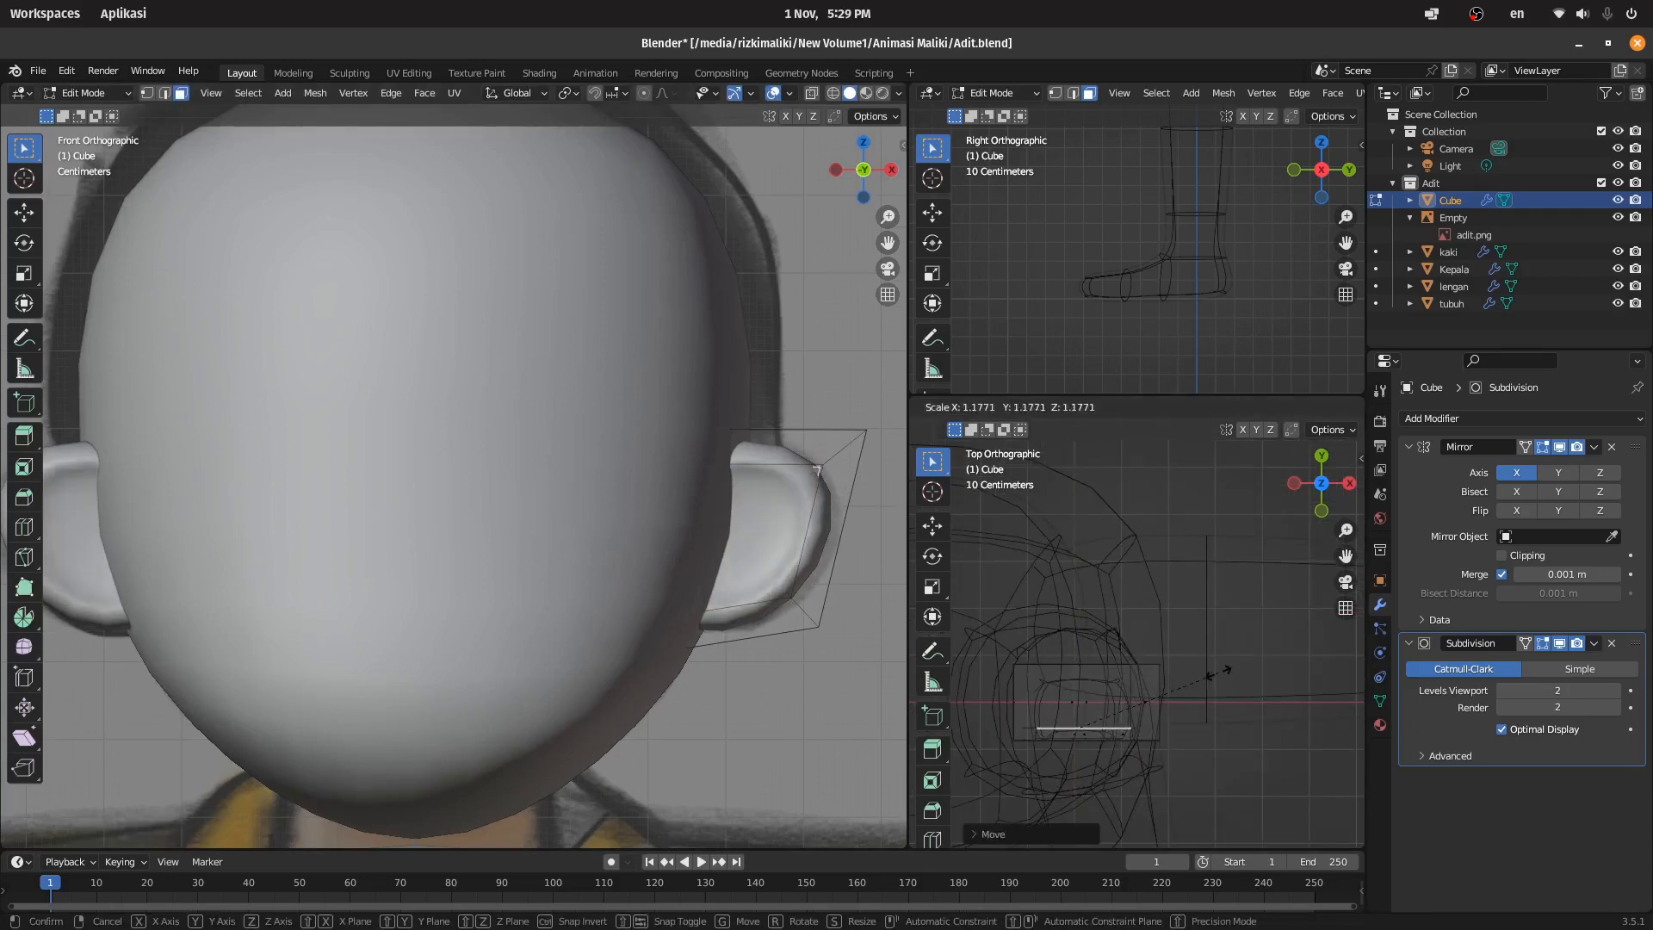
pyautogui.click(1166, 675)
# Step: Move the lower inner vertices of the ear about 0.037 m along Z and exit Edit Mode
pyautogui.press('1')
pyautogui.scroll(3, 1299, 510)
pyautogui.press('g')
pyautogui.press('z')
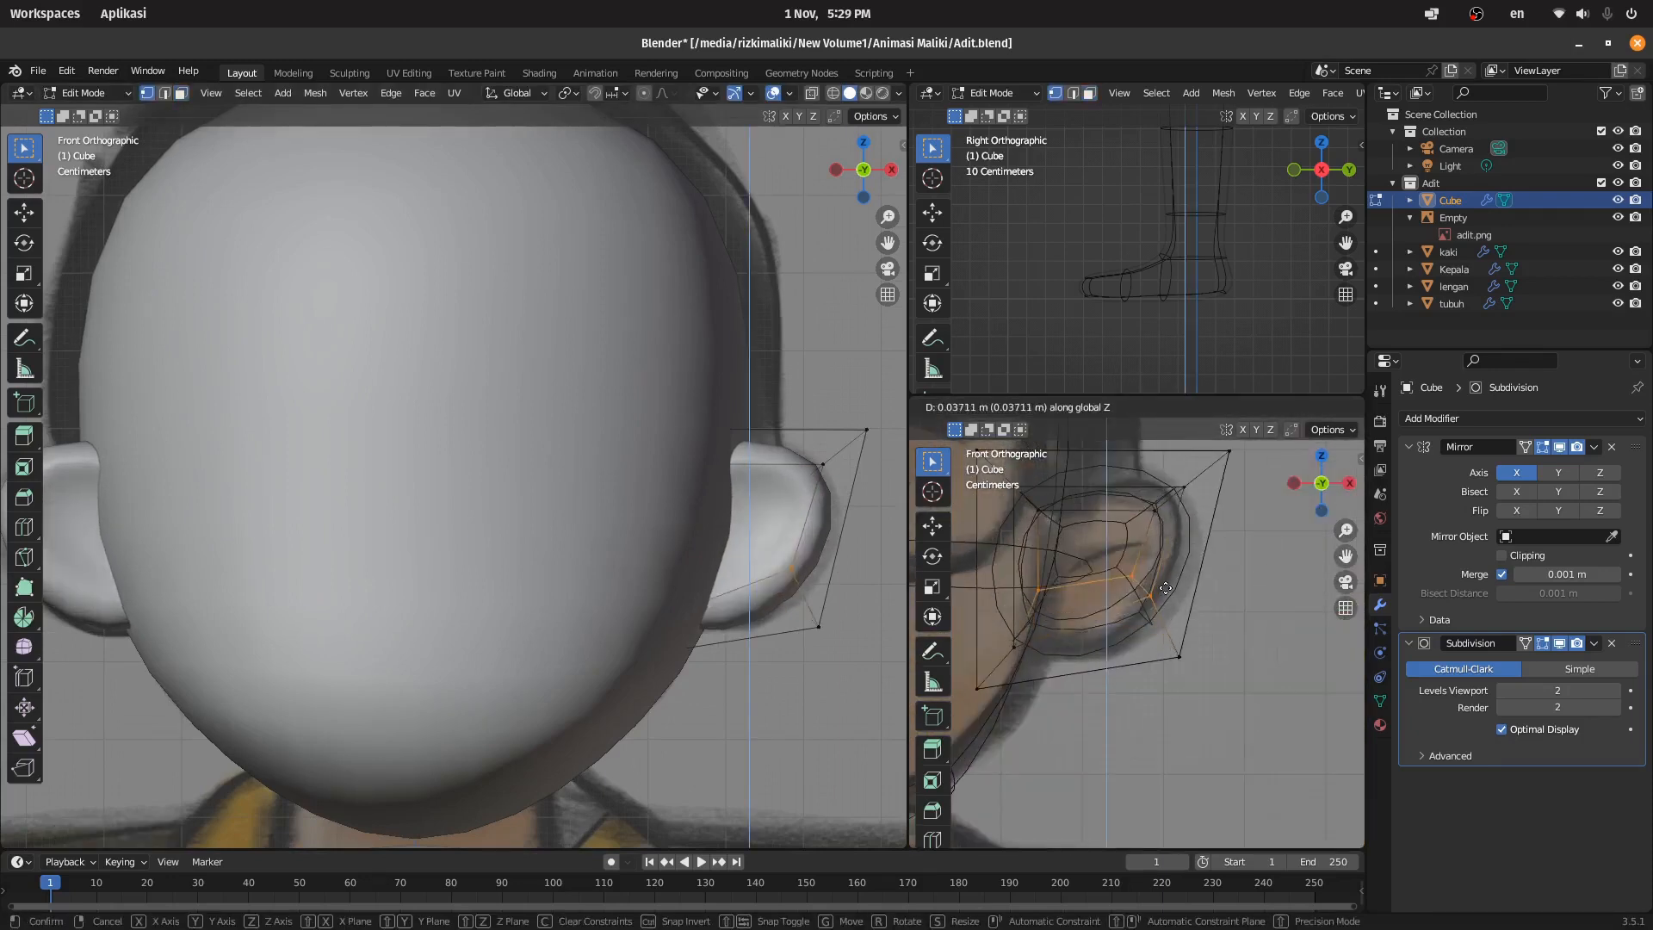
pyautogui.press('Tab')
# Step: Apply Shade Smooth to the ear object and reopen it in Edit Mode
pyautogui.click(837, 489)
pyautogui.click(794, 519)
pyautogui.rightClick(794, 519)
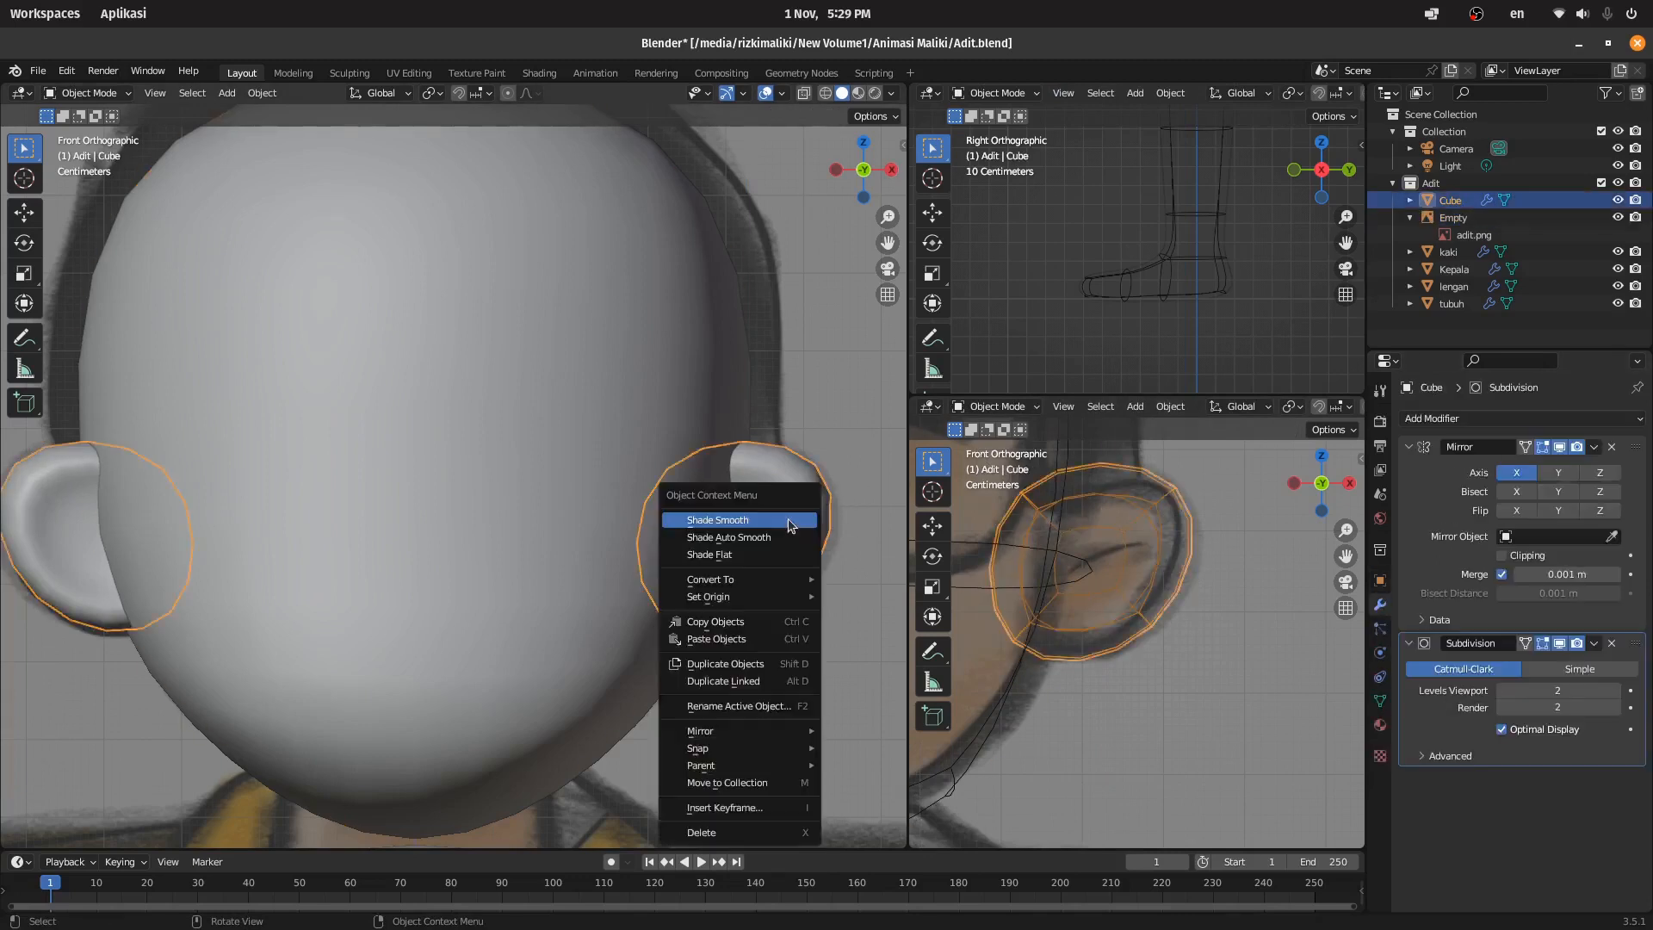
pyautogui.click(794, 519)
pyautogui.scroll(-6, 602, 371)
pyautogui.click(543, 299)
pyautogui.scroll(3, 541, 302)
pyautogui.click(644, 508)
pyautogui.press('Tab')
pyautogui.scroll(-6, 1201, 215)
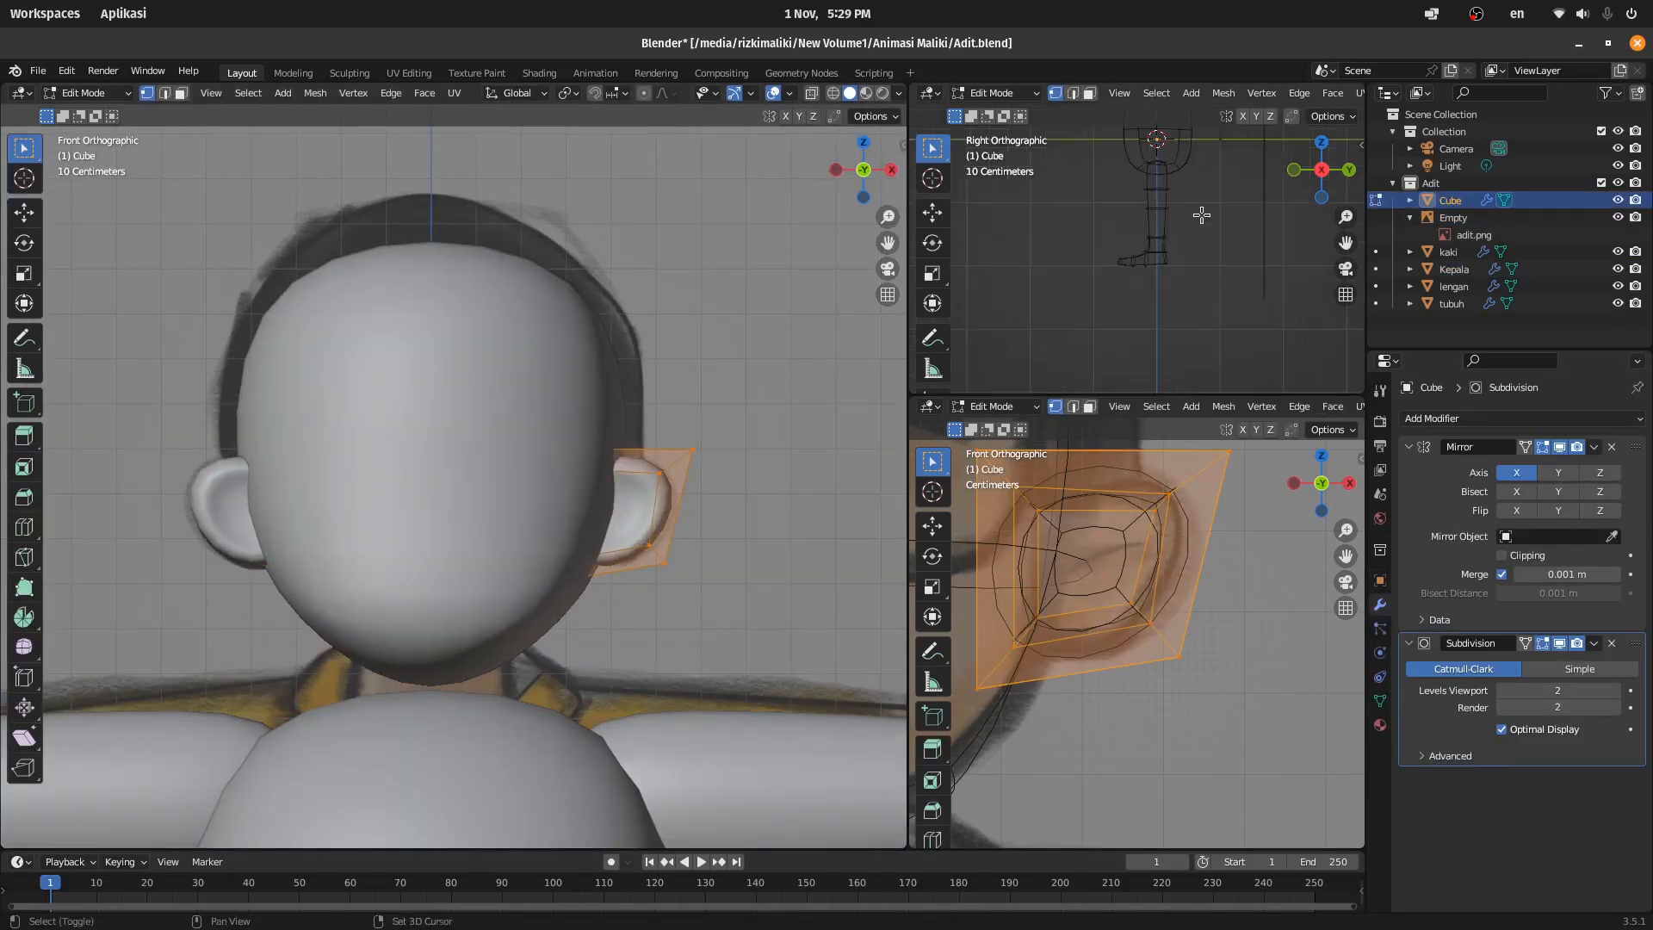
# Step: Try rotating and repositioning the whole ear mesh in the side view, then undo both changes
pyautogui.scroll(4, 1173, 326)
pyautogui.press('r')
pyautogui.click(1239, 312)
pyautogui.press('g')
pyautogui.click(1269, 314)
pyautogui.hotkey('ctrl', 'z')
pyautogui.hotkey('ctrl', 'z')
# Step: Select the ear's back vertices in the side view and move them about 0.07 m along Y
pyautogui.moveTo(1201, 256); pyautogui.dragTo(1150, 392)
pyautogui.press('g')
pyautogui.press('y')
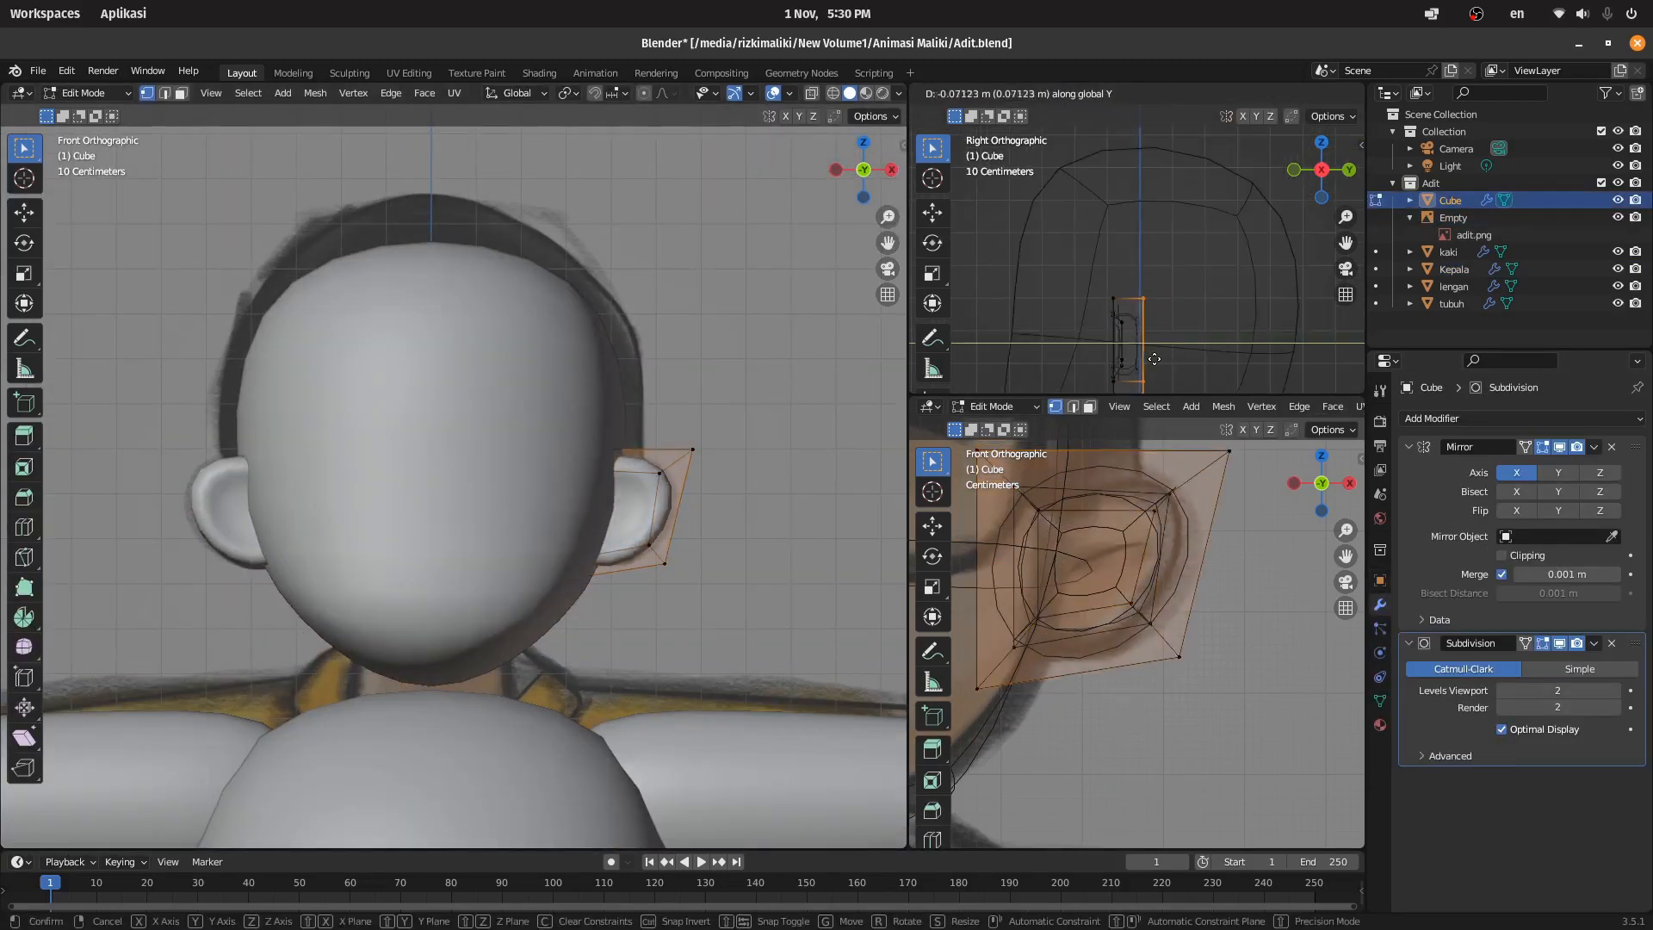
pyautogui.click(1176, 331)
# Step: Select the whole ear mesh, tilt it slightly in the side view and move it into place on the head
pyautogui.press('a')
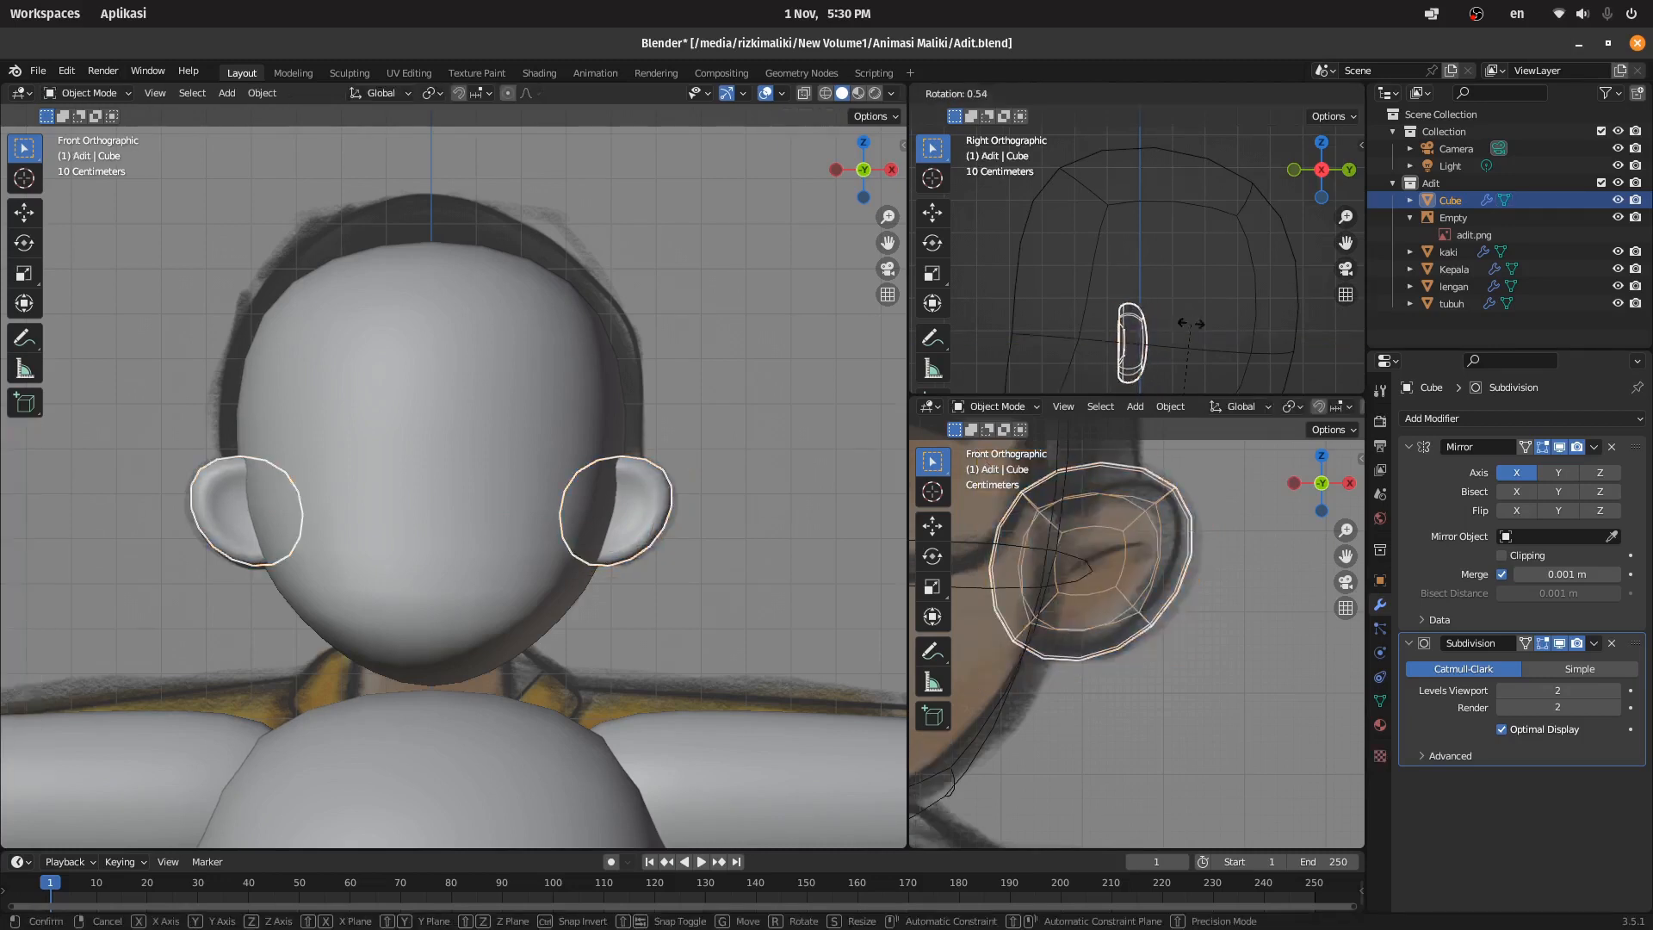
pyautogui.press('r')
pyautogui.click(1255, 326)
pyautogui.keyDown('shift'); pyautogui.moveTo(1207, 368); pyautogui.dragTo(1247, 248, button='middle'); pyautogui.keyUp('shift')
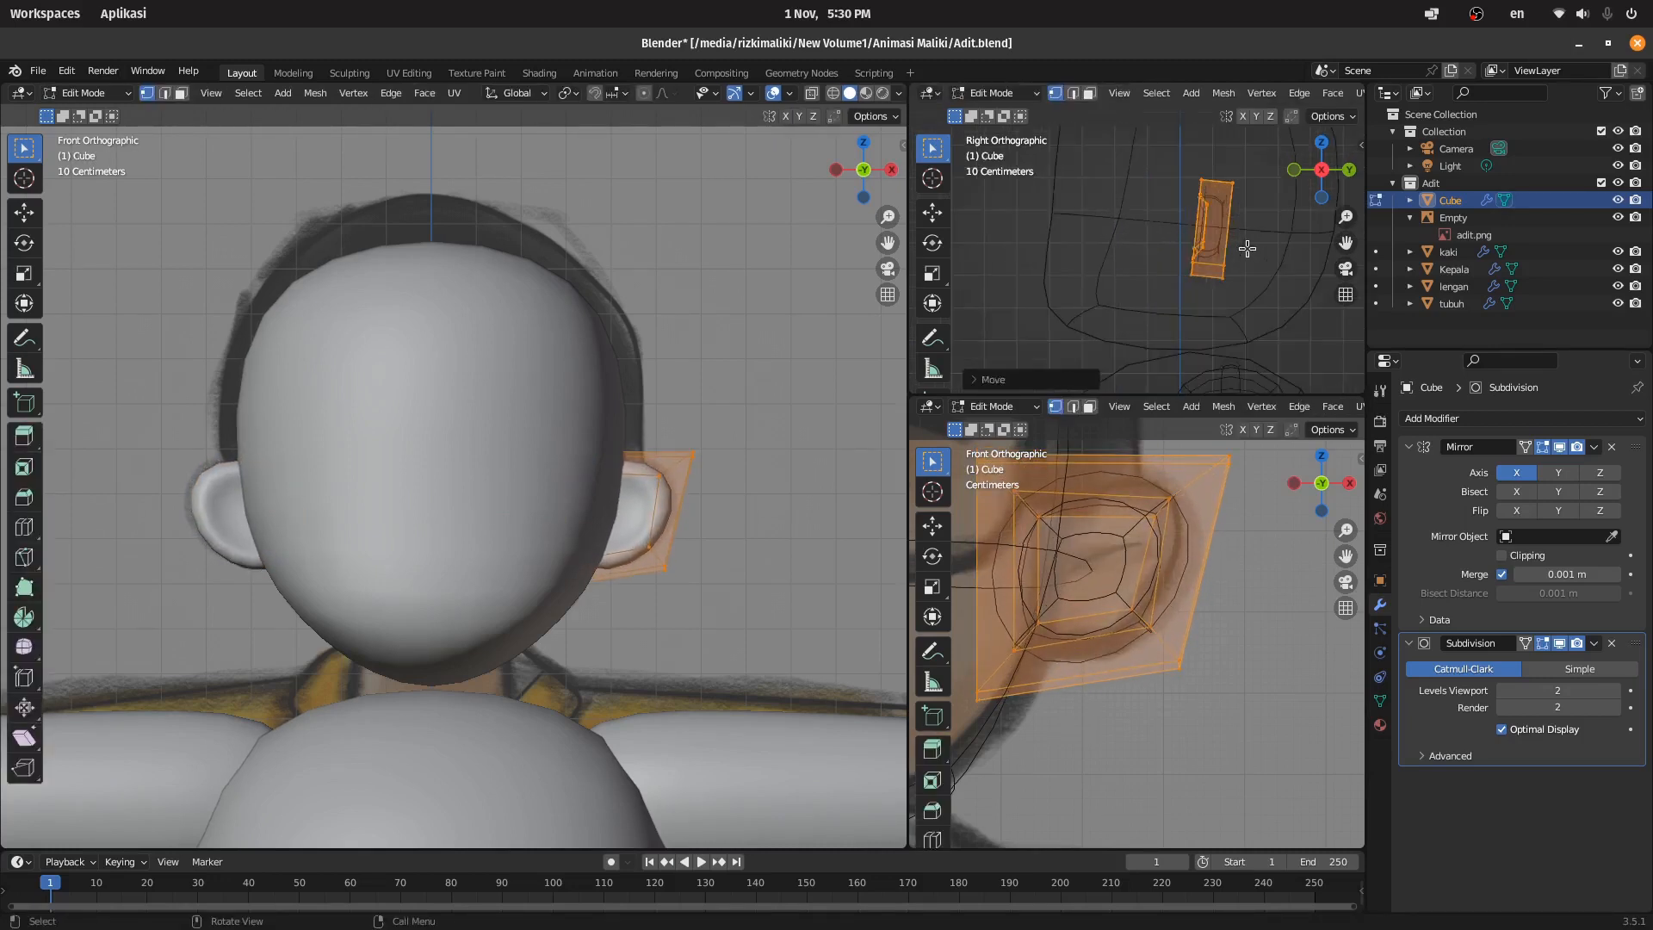
pyautogui.click(1283, 330)
# Step: Exit Edit Mode, rename the ear object as telinga and save the file
pyautogui.press('Tab')
pyautogui.click(1455, 200)
pyautogui.write('telinga')
pyautogui.press('Return')
pyautogui.click(701, 394)
pyautogui.scroll(-7, 701, 395)
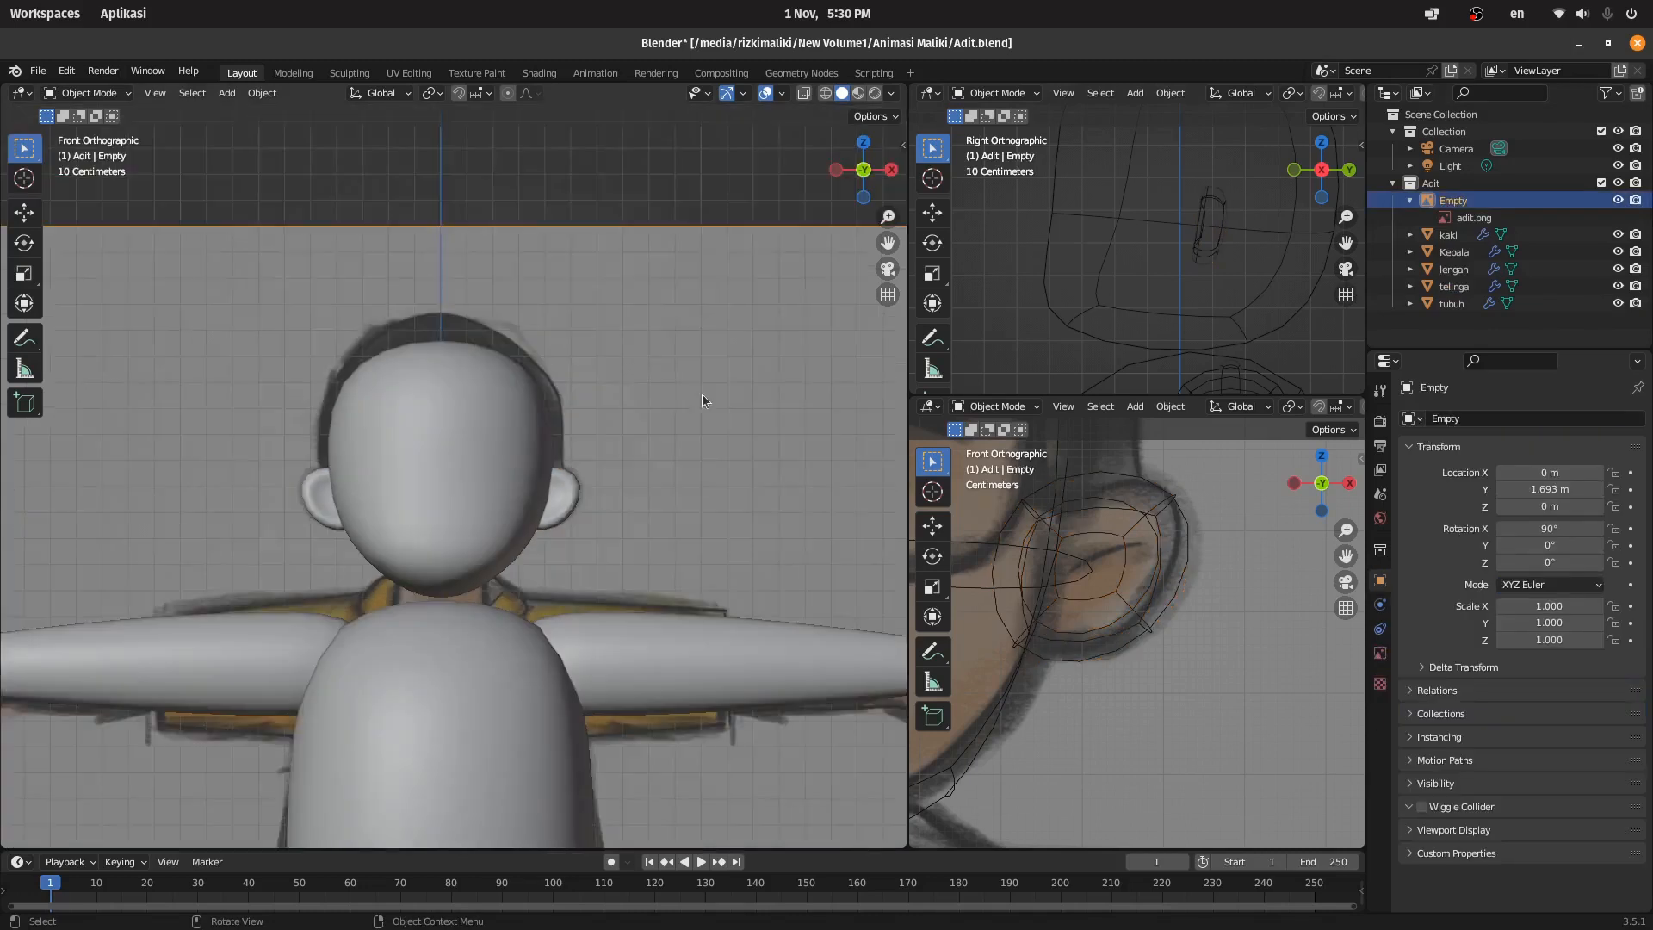
pyautogui.press('z')
pyautogui.hotkey('ctrl', 's')
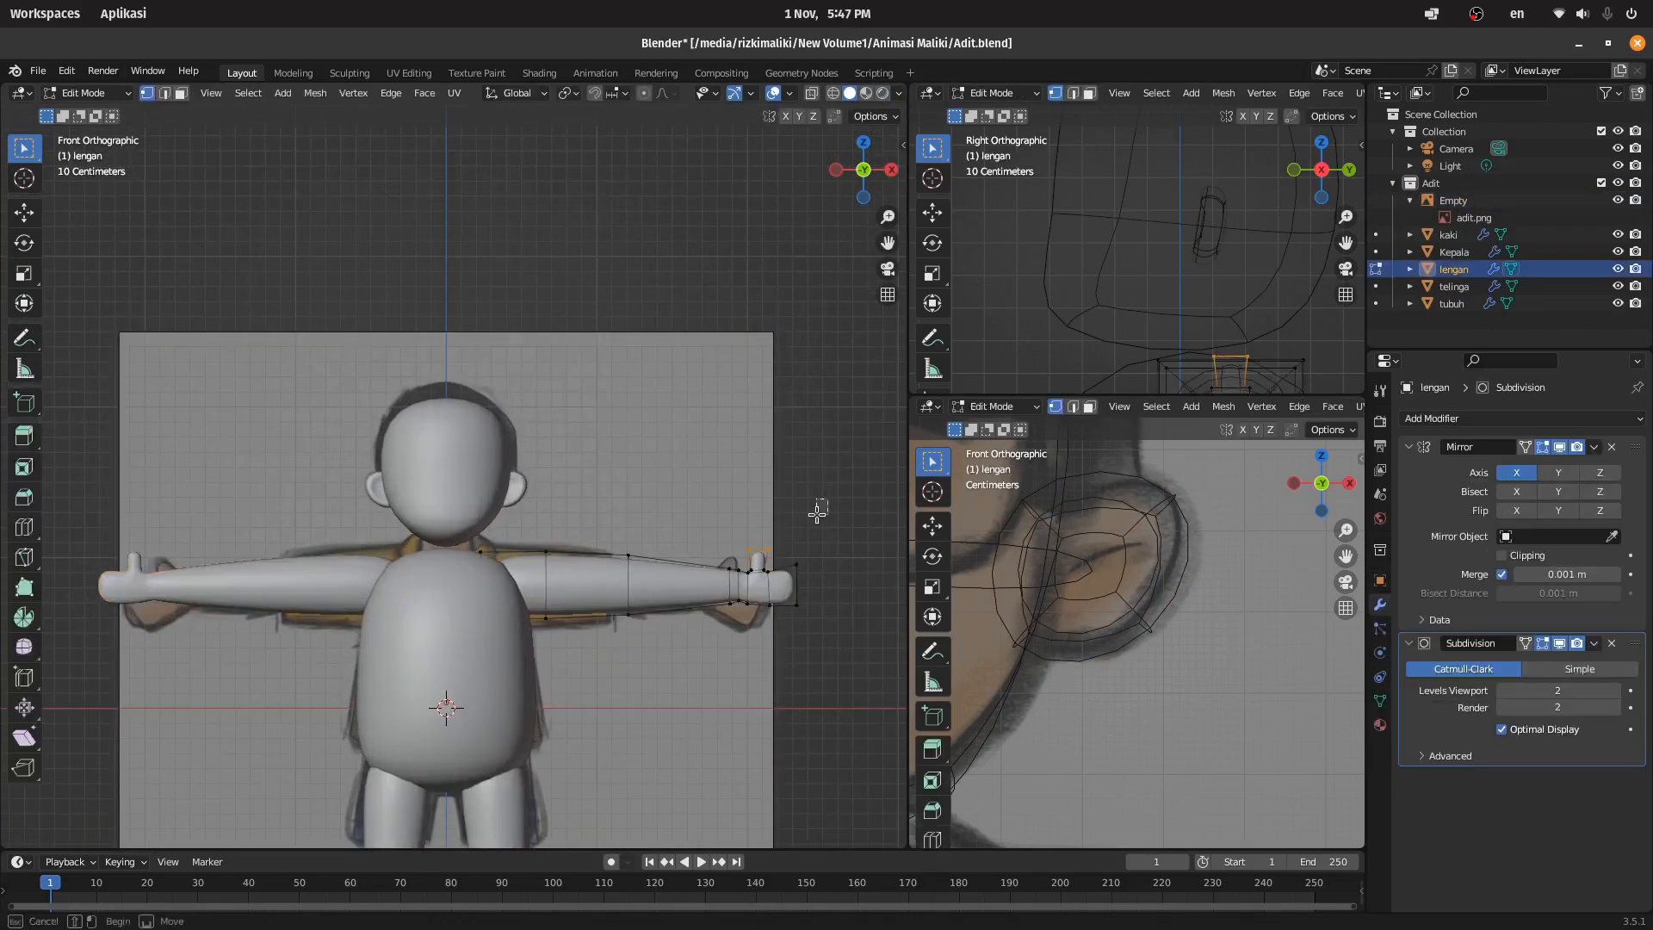
# Step: Select the hand vertices of the arm mesh, scale them and move them along Z onto the drawn hand
pyautogui.moveTo(1207, 583); pyautogui.dragTo(1120, 701)
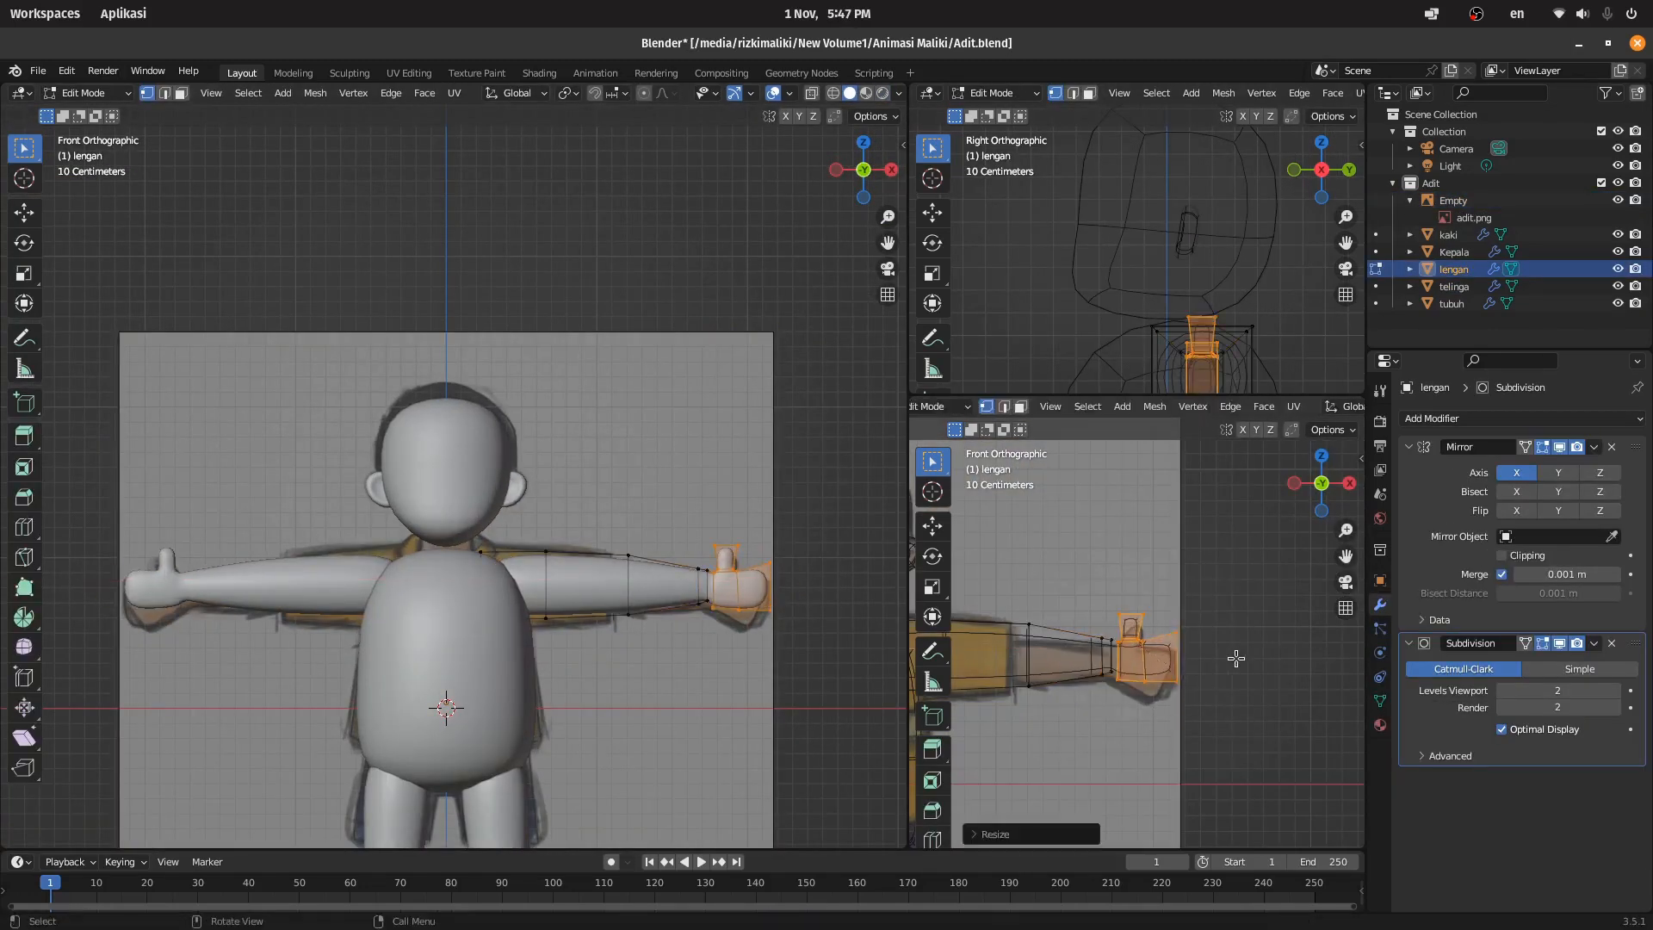
pyautogui.scroll(5, 1119, 701)
pyautogui.press('g')
pyautogui.press('z')
# Step: Add loop cuts around the arm mesh at the end of the drawn sleeve
pyautogui.press('Tab')
pyautogui.hotkey('alt', 'a')
pyautogui.press('Tab')
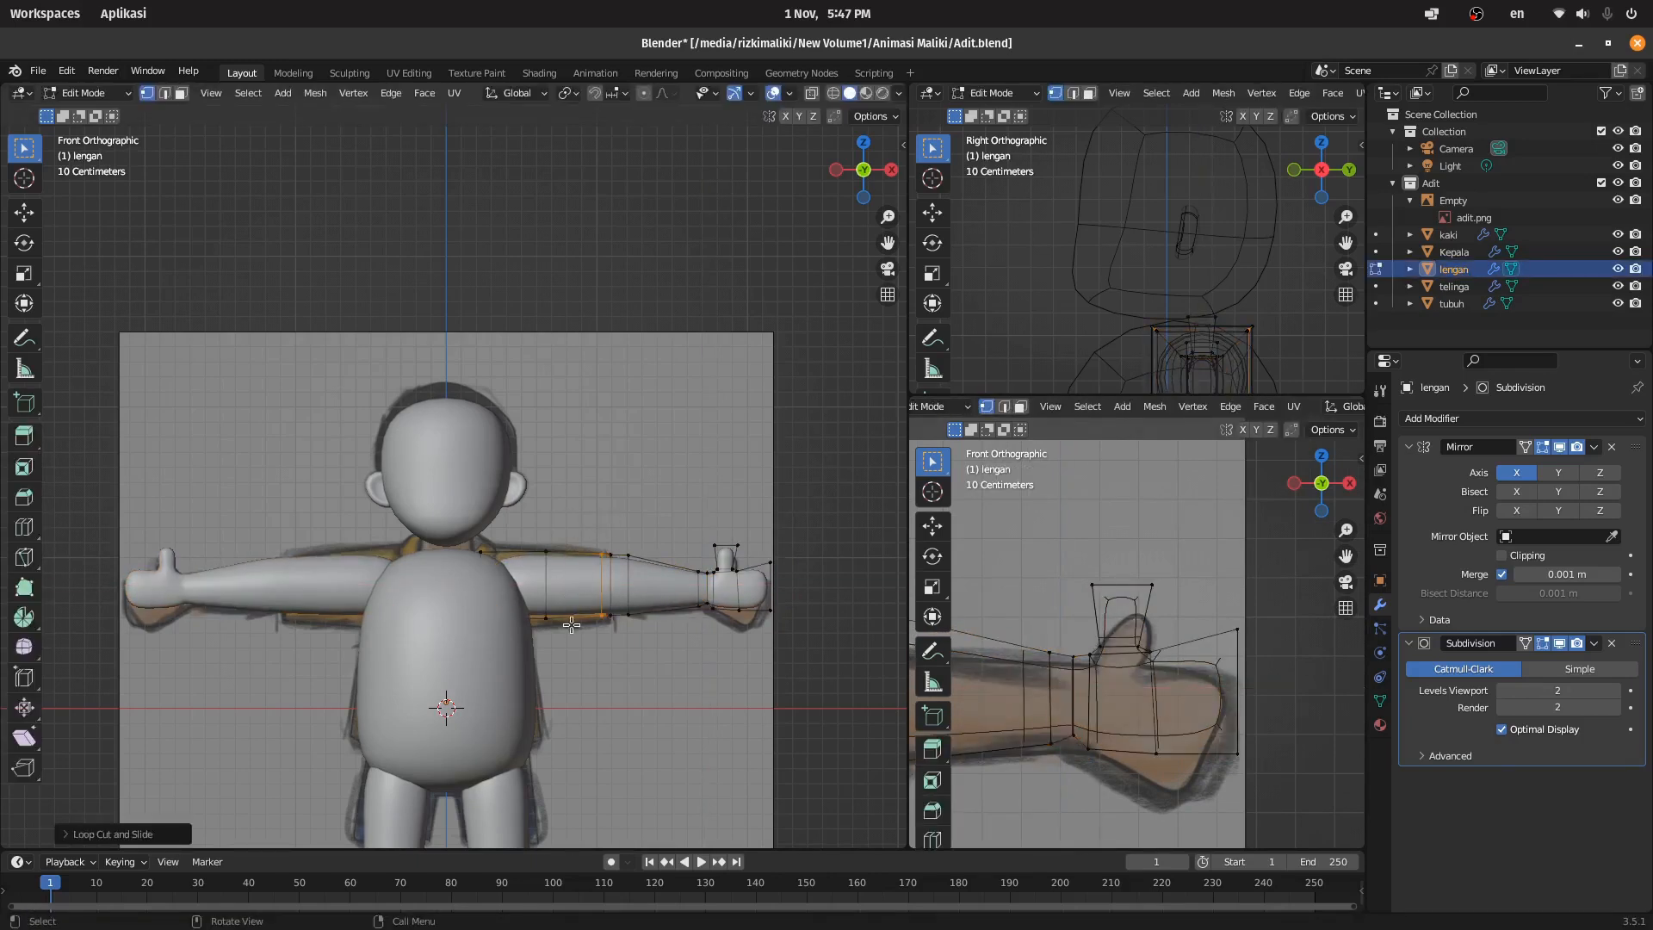
pyautogui.scroll(-6, 1185, 604)
pyautogui.press('Tab')
pyautogui.hotkey('alt', 'a')
pyautogui.moveTo(723, 516); pyautogui.dragTo(474, 563, button='middle')
pyautogui.press('Tab')
# Step: Scale the vertices at the arm's shoulder end to about 0.93, exit Edit Mode and save the file
pyautogui.press('KP_1')
pyautogui.scroll(3, 1077, 549)
pyautogui.keyDown('shift'); pyautogui.moveTo(1150, 672); pyautogui.dragTo(1192, 670, button='middle'); pyautogui.keyUp('shift')
pyautogui.moveTo(963, 560); pyautogui.dragTo(1011, 710)
pyautogui.press('s')
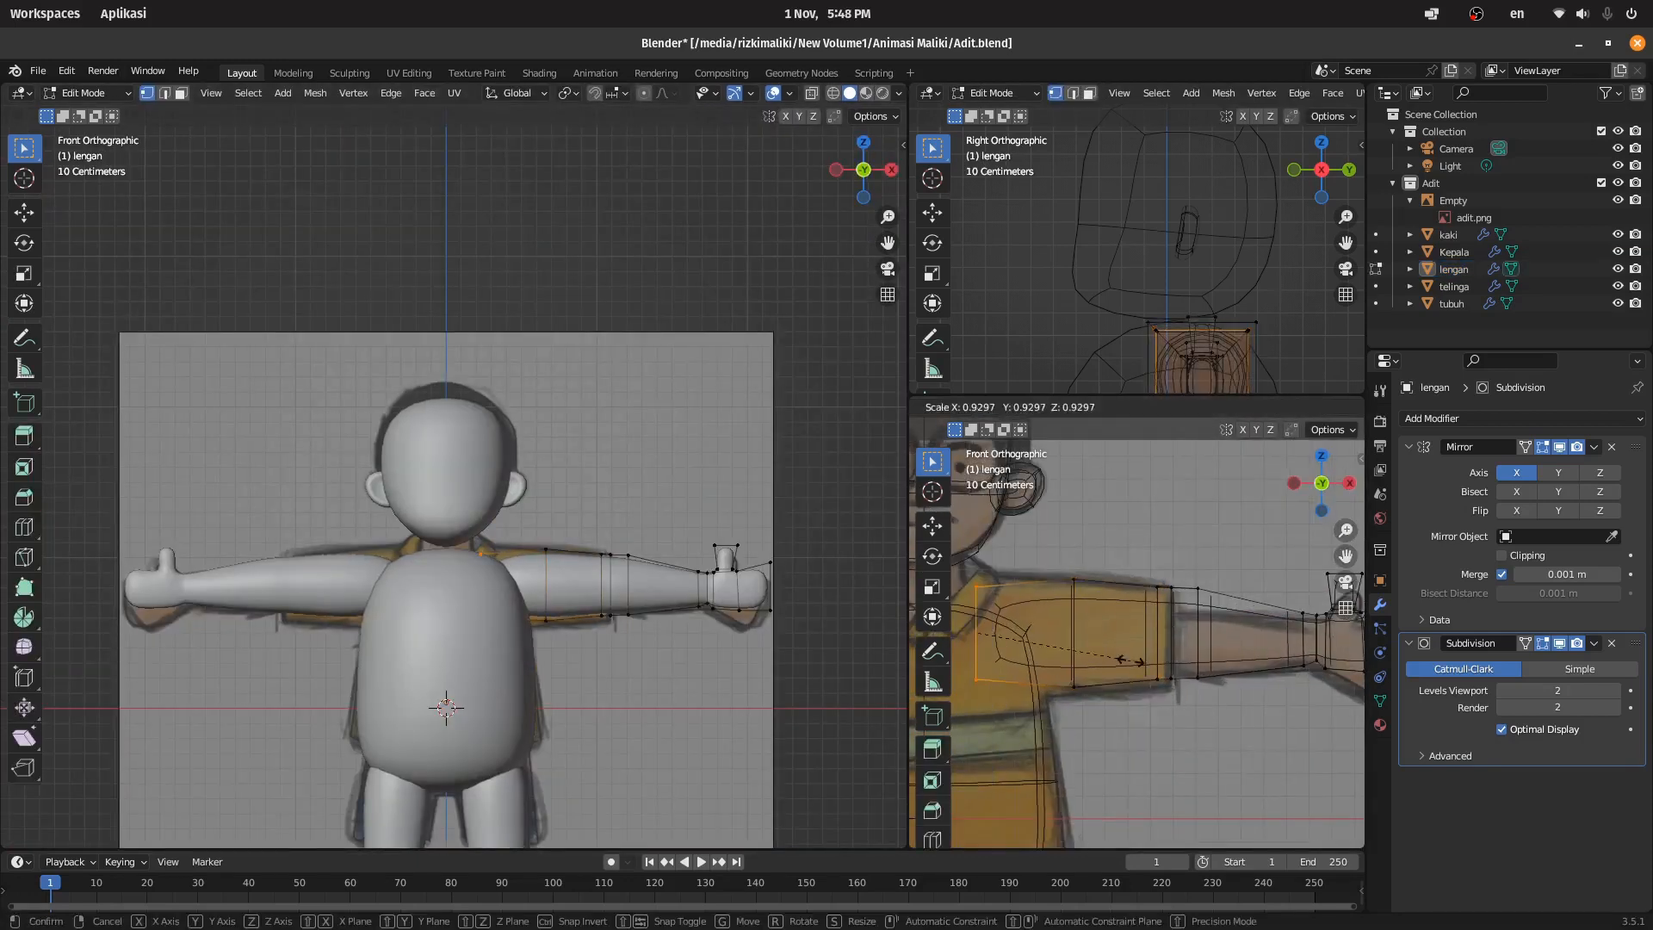
pyautogui.click(1136, 661)
pyautogui.press('Tab')
pyautogui.keyDown('shift'); pyautogui.moveTo(560, 531); pyautogui.dragTo(663, 420, button='middle'); pyautogui.keyUp('shift')
pyautogui.hotkey('ctrl', 's')
# Step: Try to pose the whole arm mesh hanging beside the torso by rotating and moving it
pyautogui.press('Tab')
pyautogui.press('a')
pyautogui.press('r')
pyautogui.click(768, 517)
pyautogui.press('g')
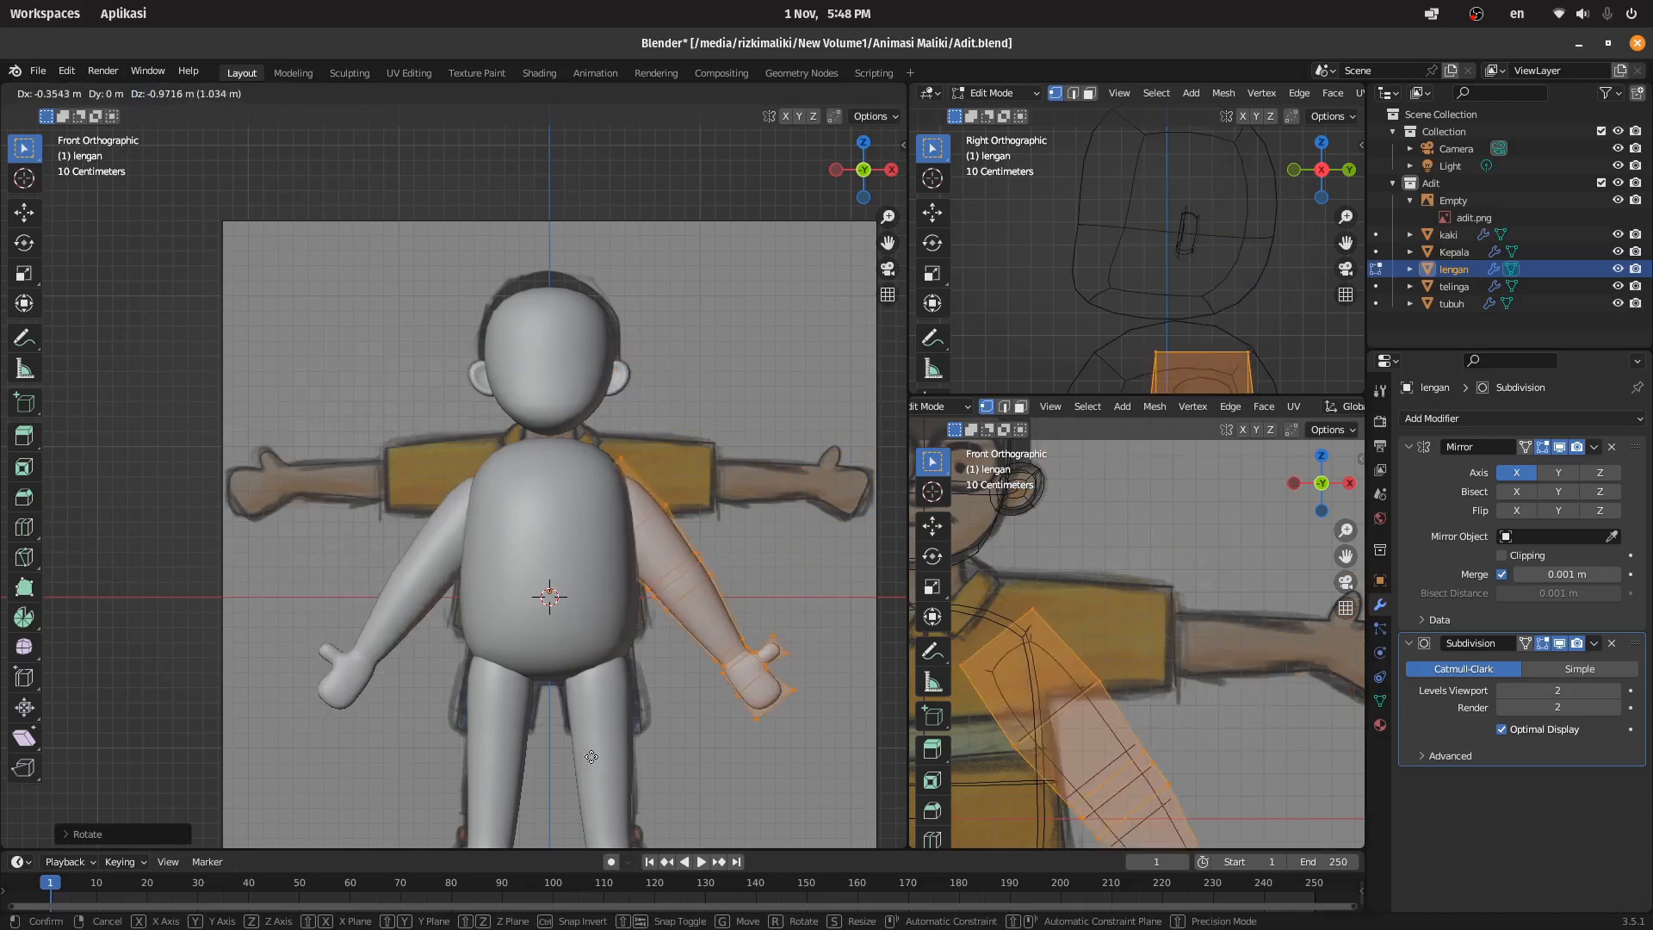
pyautogui.click(771, 594)
pyautogui.press('r')
pyautogui.click(751, 603)
pyautogui.press('g')
pyautogui.click(751, 612)
pyautogui.moveTo(751, 612); pyautogui.dragTo(655, 602, button='middle')
pyautogui.press('r')
pyautogui.click(772, 436)
# Step: Undo the rotations and moves applied to the arm mesh
pyautogui.hotkey('ctrl', 'z')
pyautogui.hotkey('ctrl', 'z')
pyautogui.hotkey('ctrl', 'z')
pyautogui.hotkey('ctrl', 'z')
pyautogui.hotkey('ctrl', 'z')
# Step: Add loop cuts across the hand beside the thumb and around the thumb in front view
pyautogui.press('KP_1')
pyautogui.keyDown('shift'); pyautogui.moveTo(771, 436); pyautogui.dragTo(543, 445, button='middle'); pyautogui.keyUp('shift')
pyautogui.scroll(7, 543, 445)
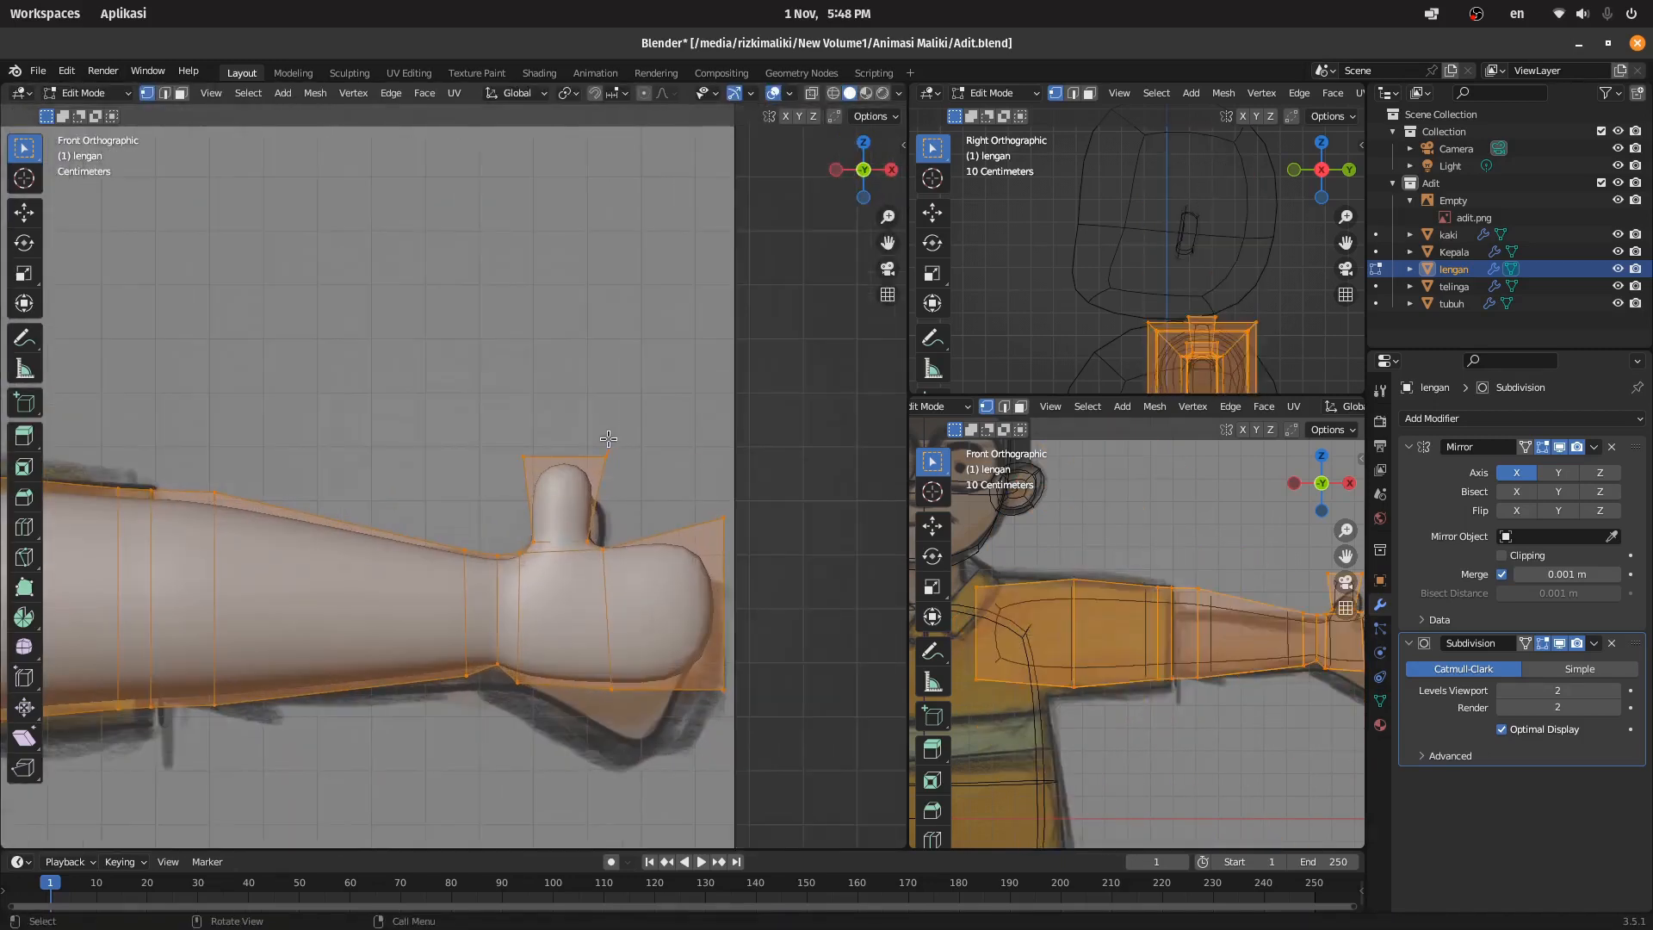
pyautogui.hotkey('alt', 'a')
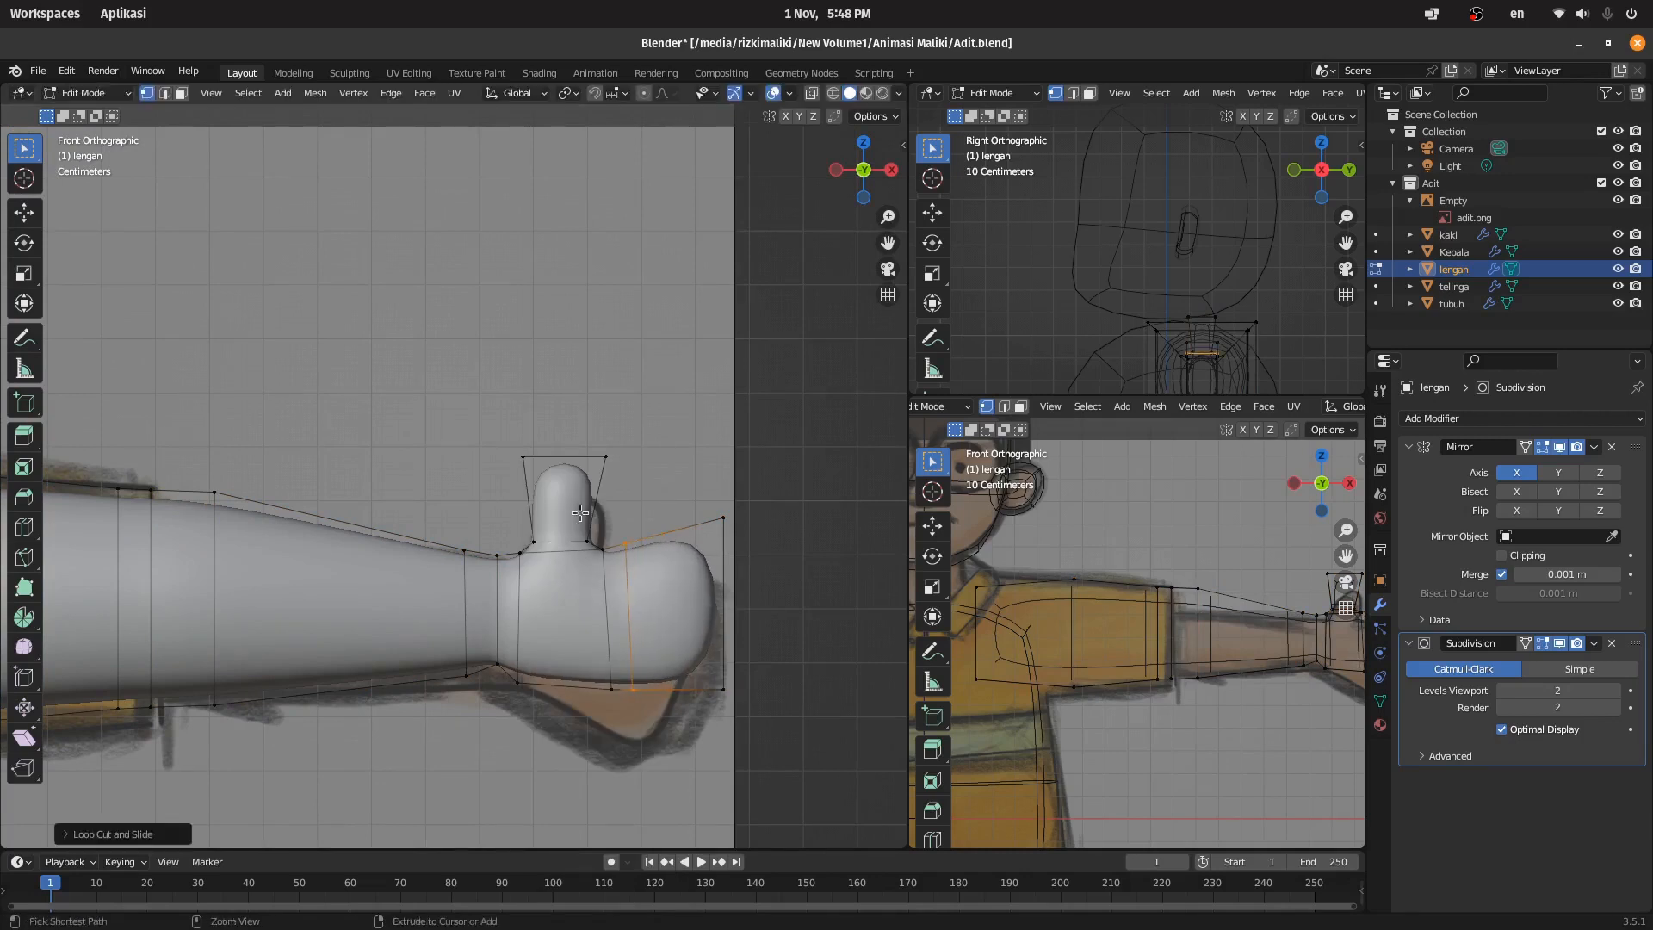
pyautogui.scroll(-8, 613, 528)
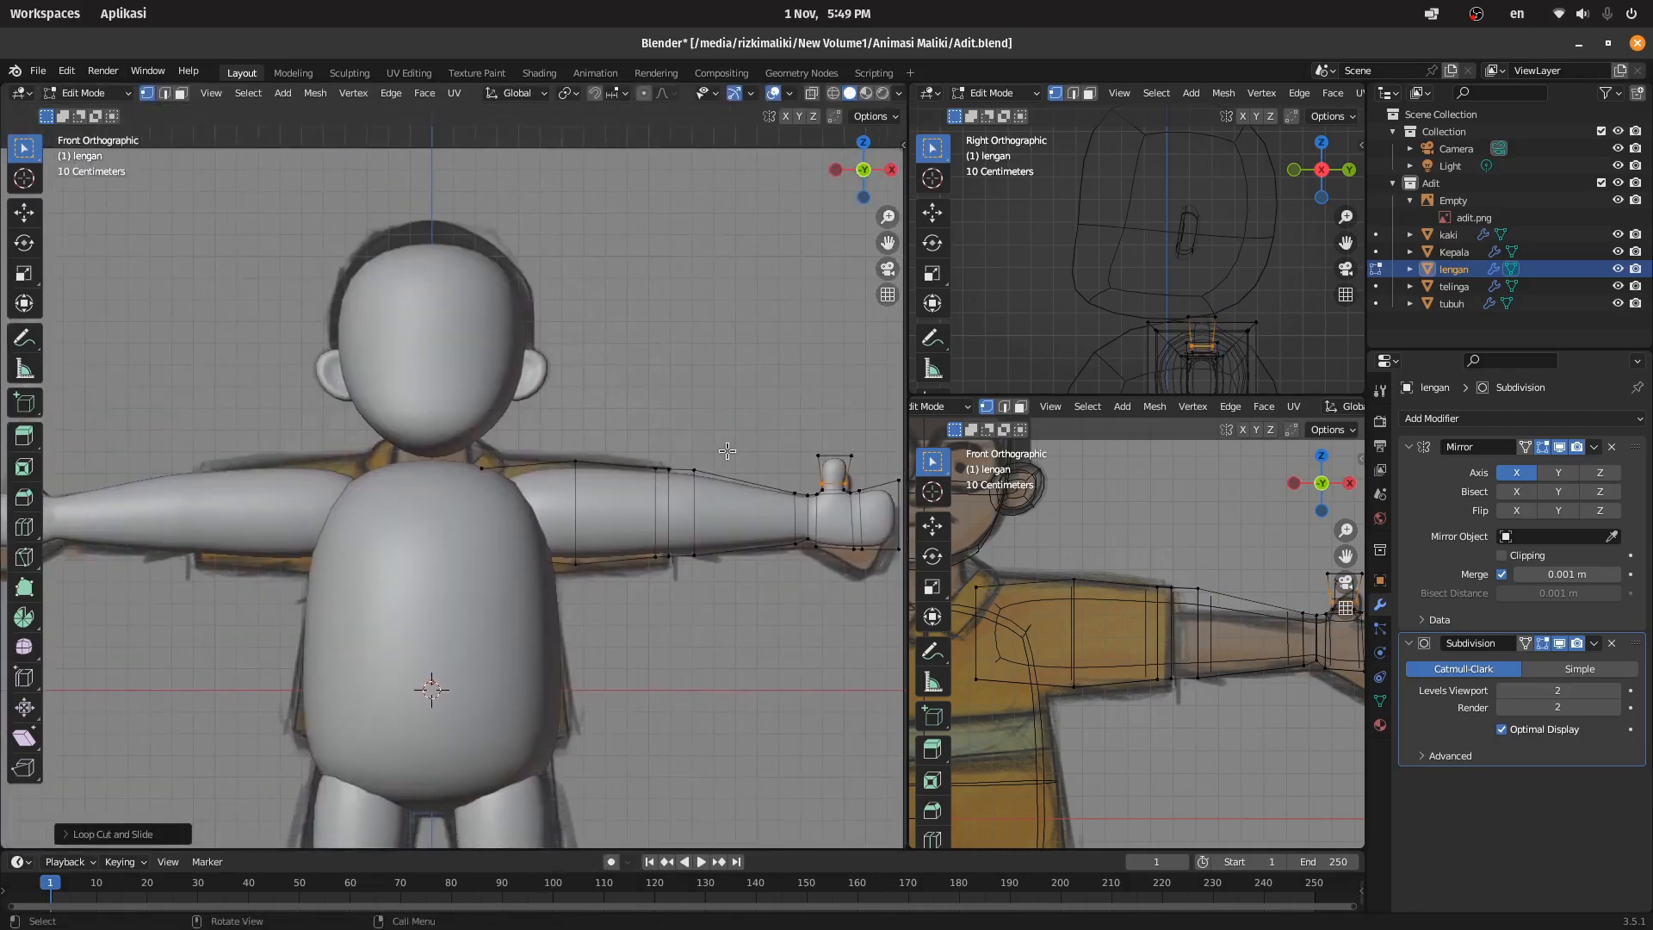
# Step: Exit Edit Mode, review the arm and hand on the whole figure, and save the file
pyautogui.press('Tab')
pyautogui.scroll(3, 678, 529)
pyautogui.hotkey('ctrl', 's')
pyautogui.scroll(-2, 677, 527)
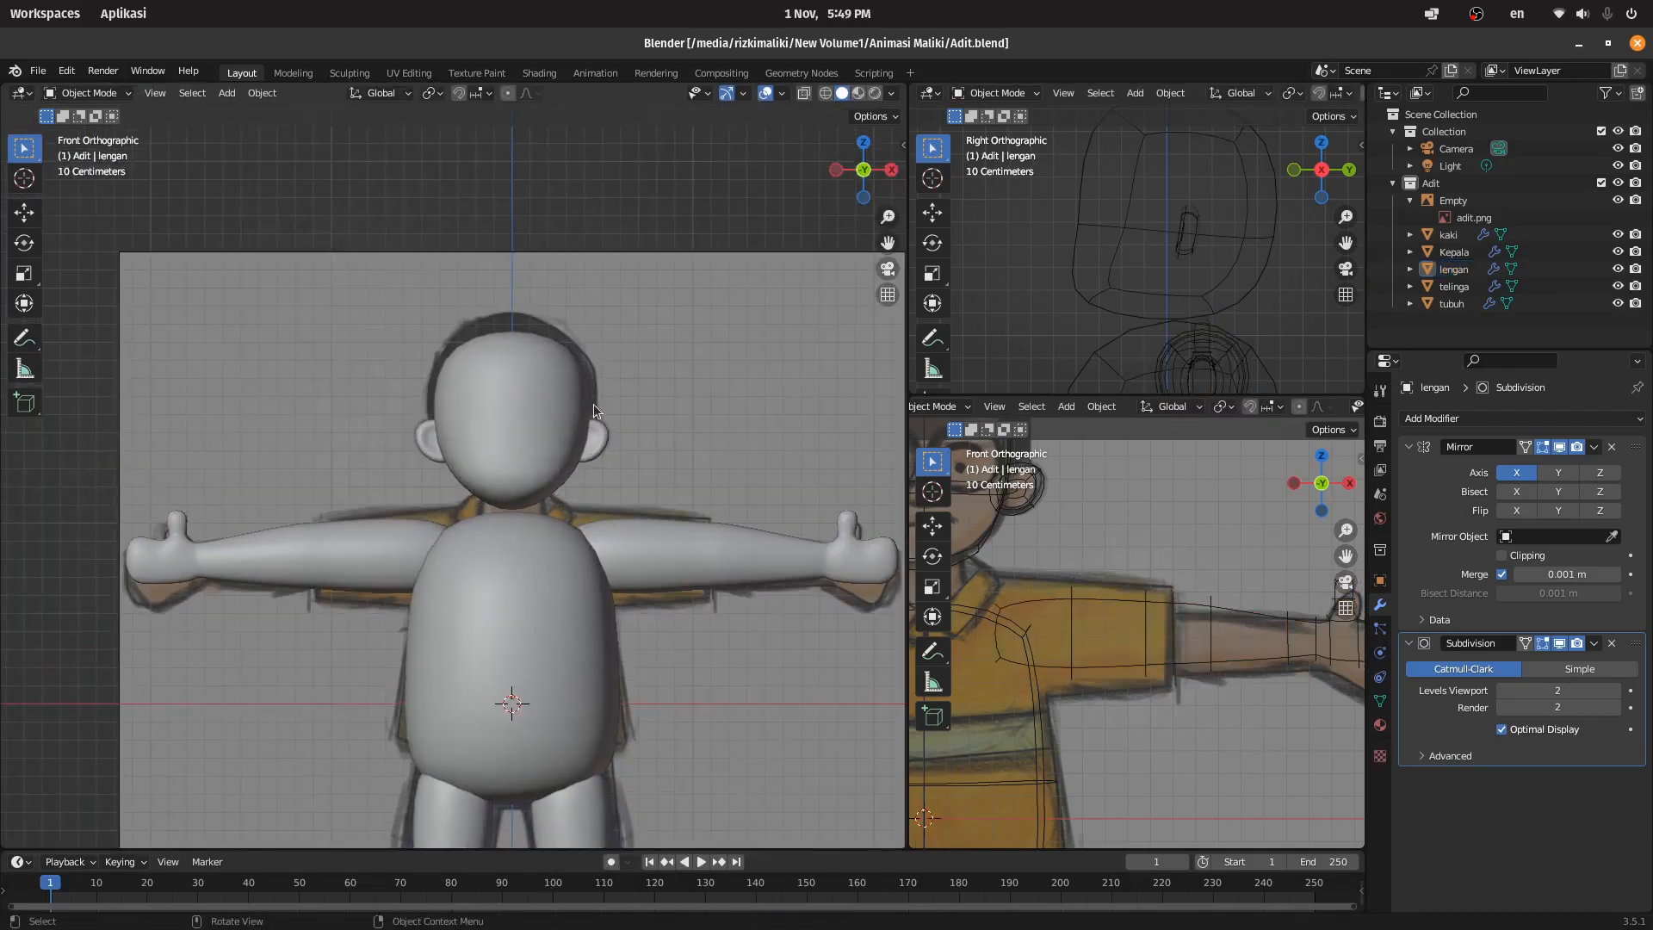
pyautogui.scroll(4, 588, 370)
pyautogui.scroll(-4, 590, 371)
pyautogui.moveTo(590, 370); pyautogui.dragTo(507, 421, button='middle')
pyautogui.press('KP_1')
pyautogui.hotkey('ctrl', 's')
# Step: Turn on X-ray, add a cube for the nose, scale it down and move it up along Z onto the drawn face
pyautogui.press('z')
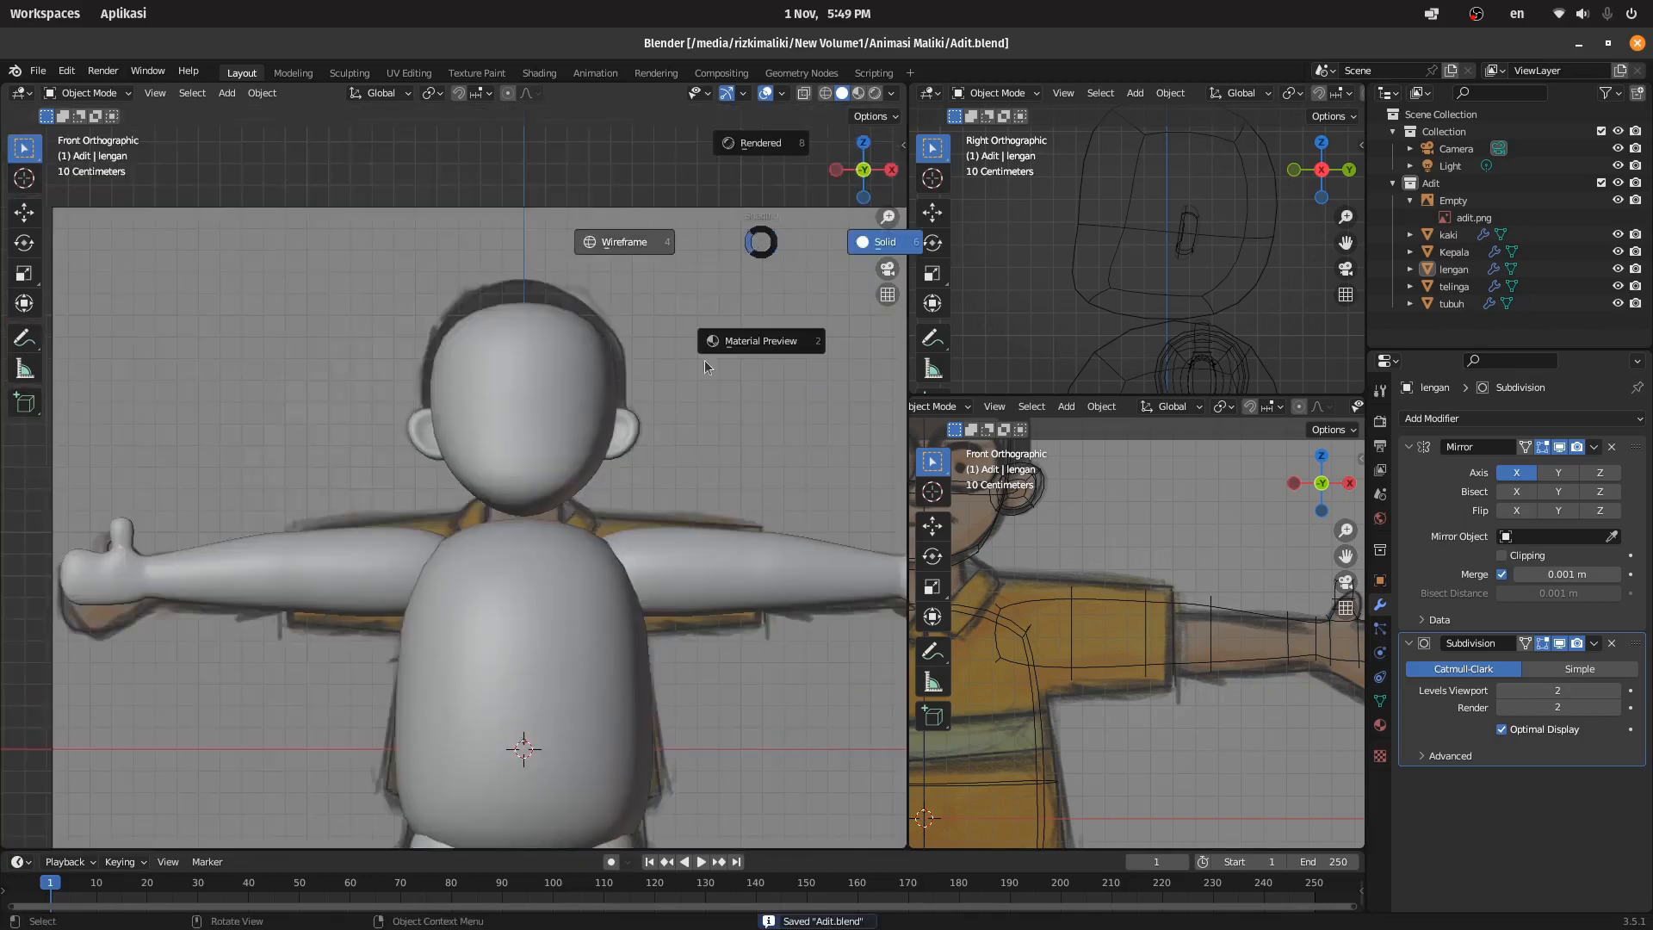
pyautogui.hotkey('alt', 'z')
pyautogui.scroll(4, 577, 370)
pyautogui.hotkey('shift', 'a')
pyautogui.click(668, 390)
pyautogui.scroll(-3, 667, 392)
pyautogui.press('s')
pyautogui.click(504, 663)
pyautogui.press('g')
pyautogui.press('z')
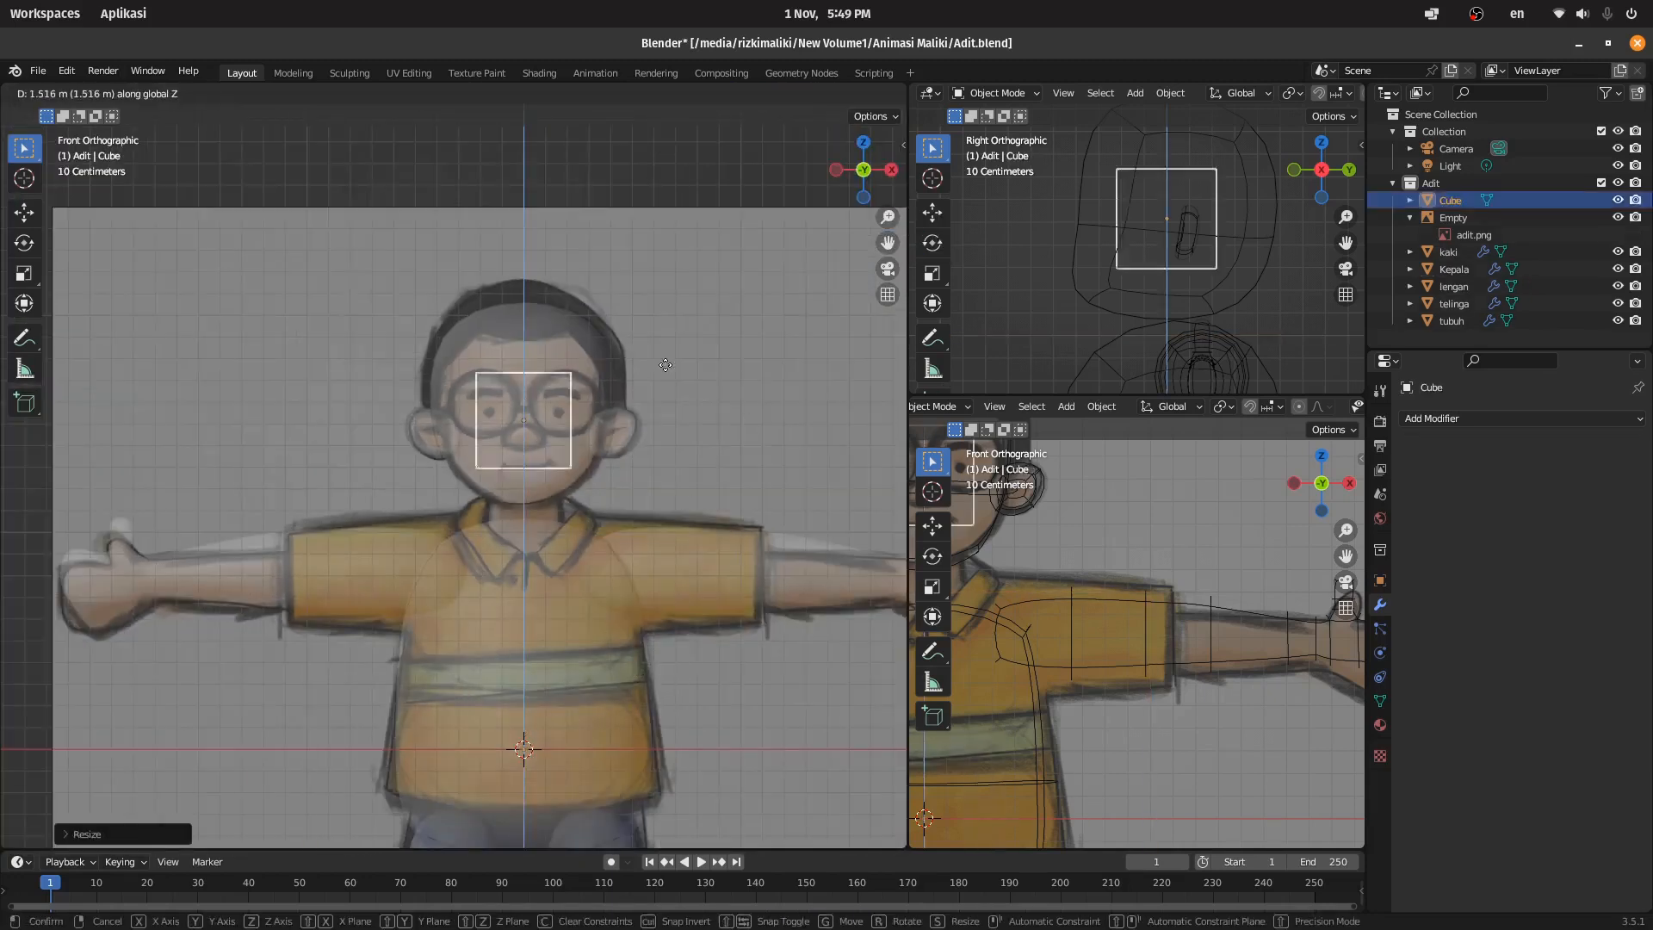
pyautogui.click(569, 345)
# Step: Place the nose cube at the front of the face in side view, add a Subdivision modifier with viewport level 2 and shade it smooth
pyautogui.scroll(2, 1205, 344)
pyautogui.click(1091, 361)
pyautogui.click(1482, 418)
pyautogui.click(1323, 732)
pyautogui.scroll(4, 637, 391)
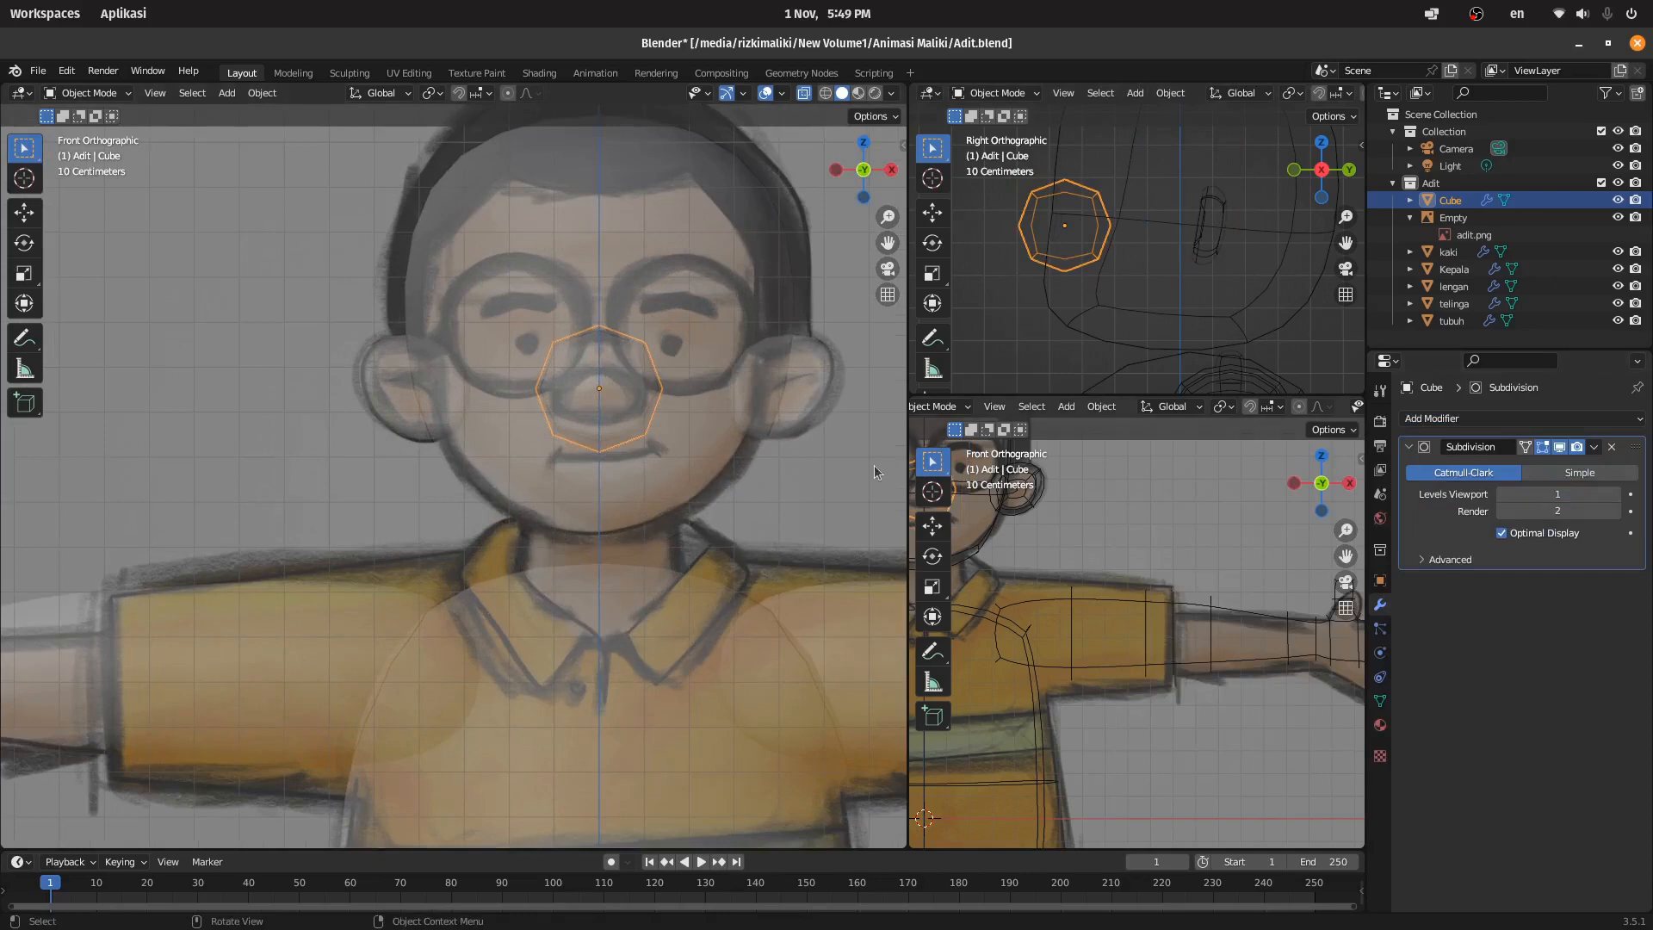
pyautogui.hotkey('ctrl', '1')
pyautogui.scroll(3, 642, 391)
pyautogui.keyDown('shift'); pyautogui.moveTo(643, 391); pyautogui.dragTo(489, 545, button='middle'); pyautogui.keyUp('shift')
pyautogui.rightClick(489, 545)
pyautogui.click(516, 551)
pyautogui.click(1629, 495)
pyautogui.scroll(2, 698, 383)
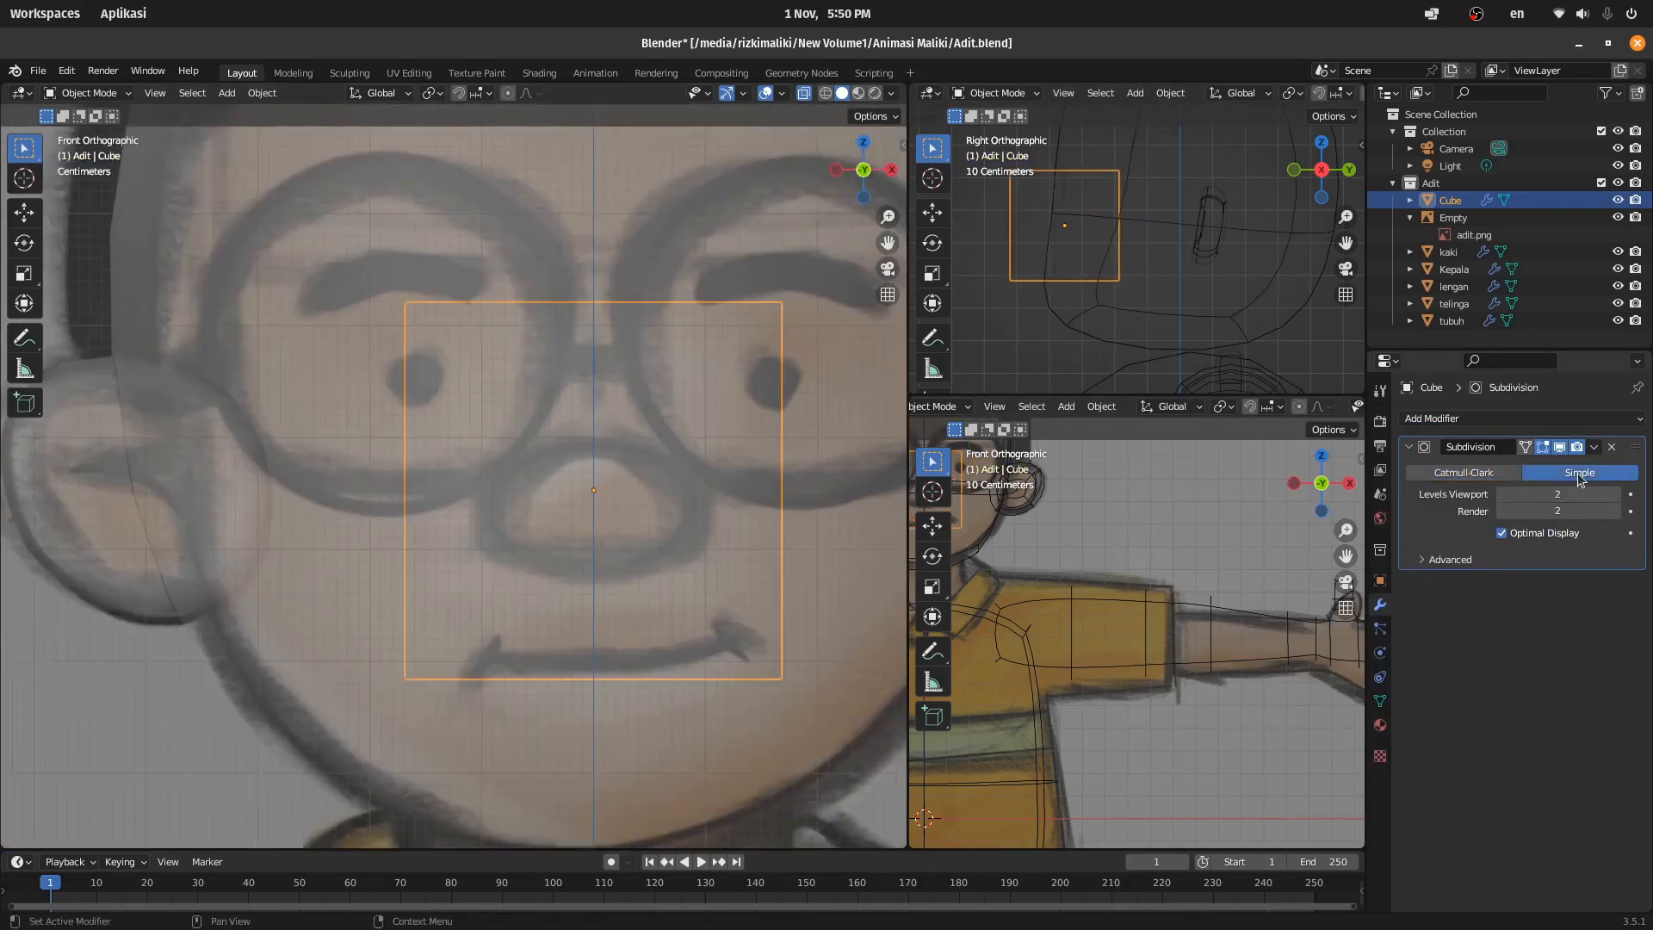
# Step: Flatten the nose cube along Z in Edit Mode, scale it down and move it vertically to fit the drawn nose
pyautogui.press('Tab')
pyautogui.press('s')
pyautogui.press('z')
pyautogui.click(741, 558)
pyautogui.press('s')
pyautogui.click(762, 539)
pyautogui.press('g')
pyautogui.press('z')
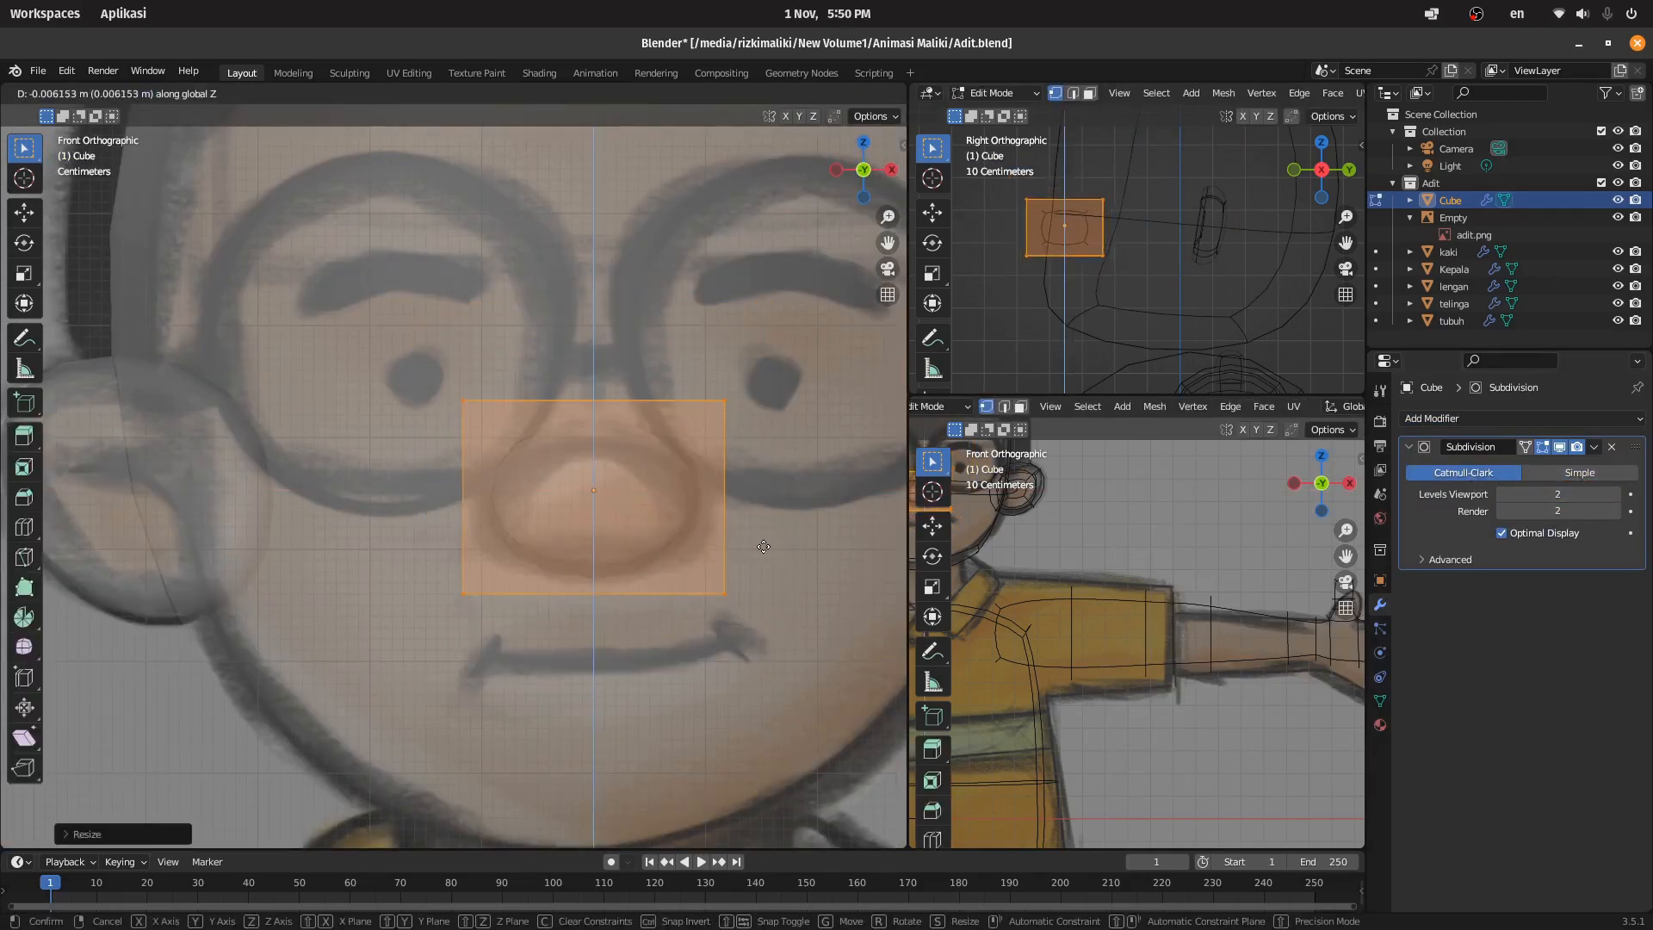
pyautogui.click(764, 554)
# Step: Add a centered vertical loop cut to the nose cube and delete the vertices of the half on the -X side
pyautogui.hotkey('ctrl', 'r')
pyautogui.doubleClick(766, 391)
pyautogui.keyDown('shift'); pyautogui.moveTo(964, 463); pyautogui.dragTo(1188, 554, button='middle'); pyautogui.keyUp('shift')
pyautogui.scroll(4, 1188, 554)
pyautogui.moveTo(1085, 549); pyautogui.dragTo(1046, 672)
pyautogui.press('x')
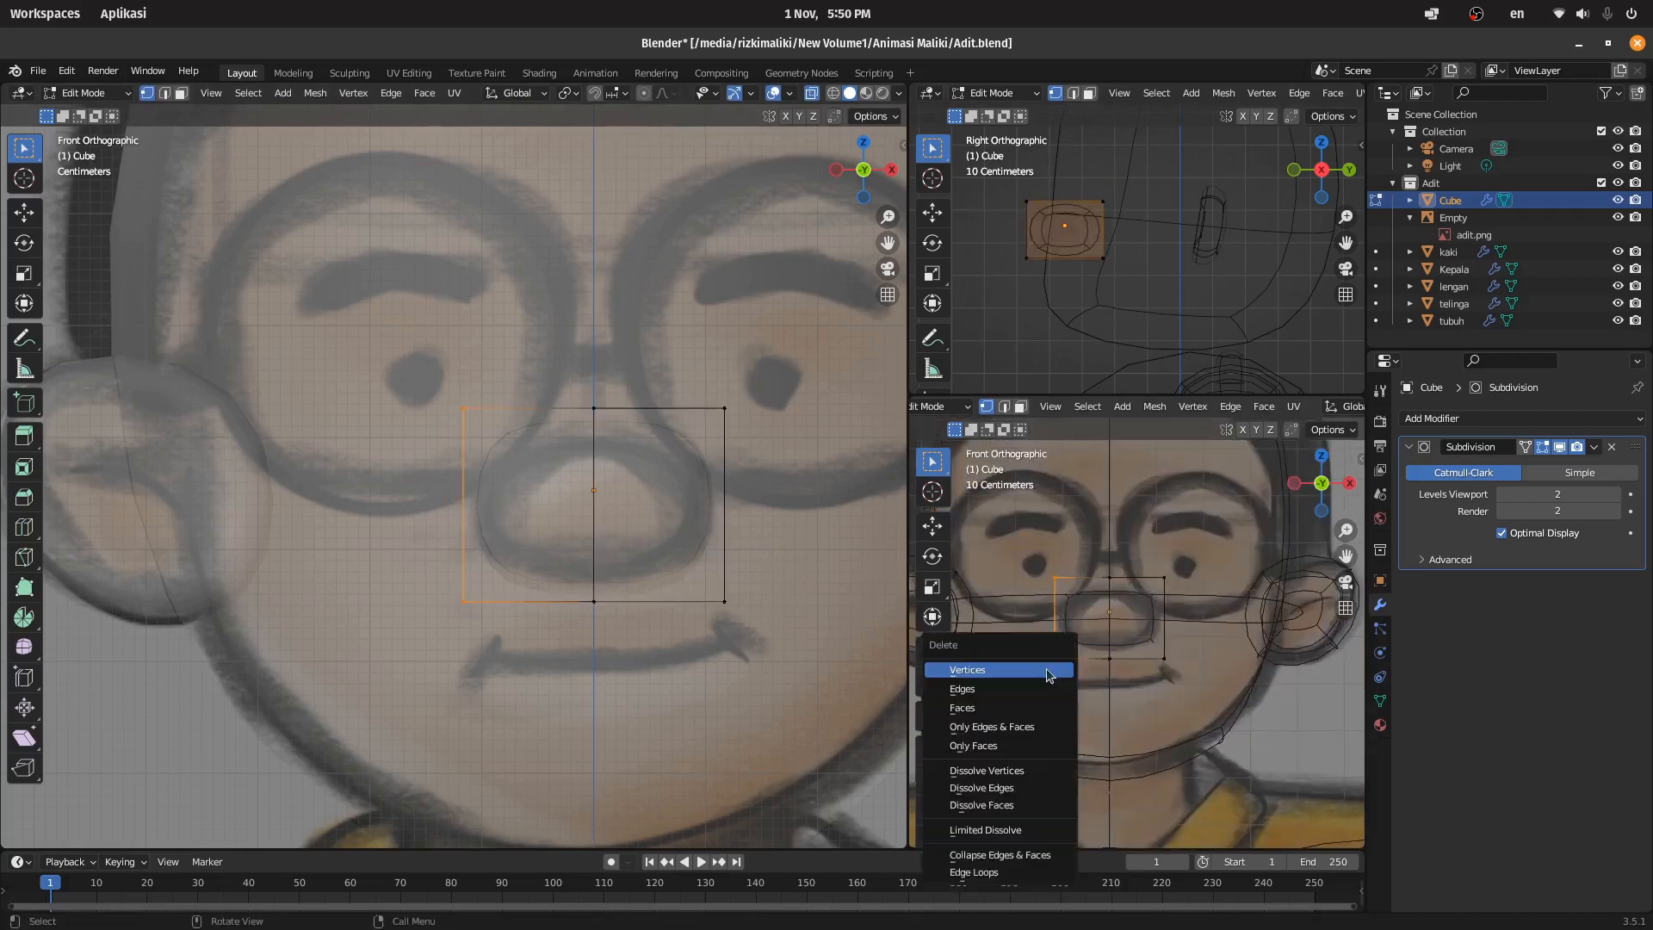
pyautogui.click(1048, 672)
# Step: Add a Mirror modifier on the X axis to the nose and place it above the Subdivision modifier
pyautogui.click(1505, 420)
pyautogui.click(1300, 621)
pyautogui.moveTo(1635, 604); pyautogui.dragTo(1635, 465)
# Step: Reposition the nose's upper vertices in front and side views to follow the drawn nose
pyautogui.scroll(2, 774, 413)
pyautogui.moveTo(796, 331); pyautogui.dragTo(873, 409)
pyautogui.press('g')
pyautogui.click(835, 439)
pyautogui.click(659, 377)
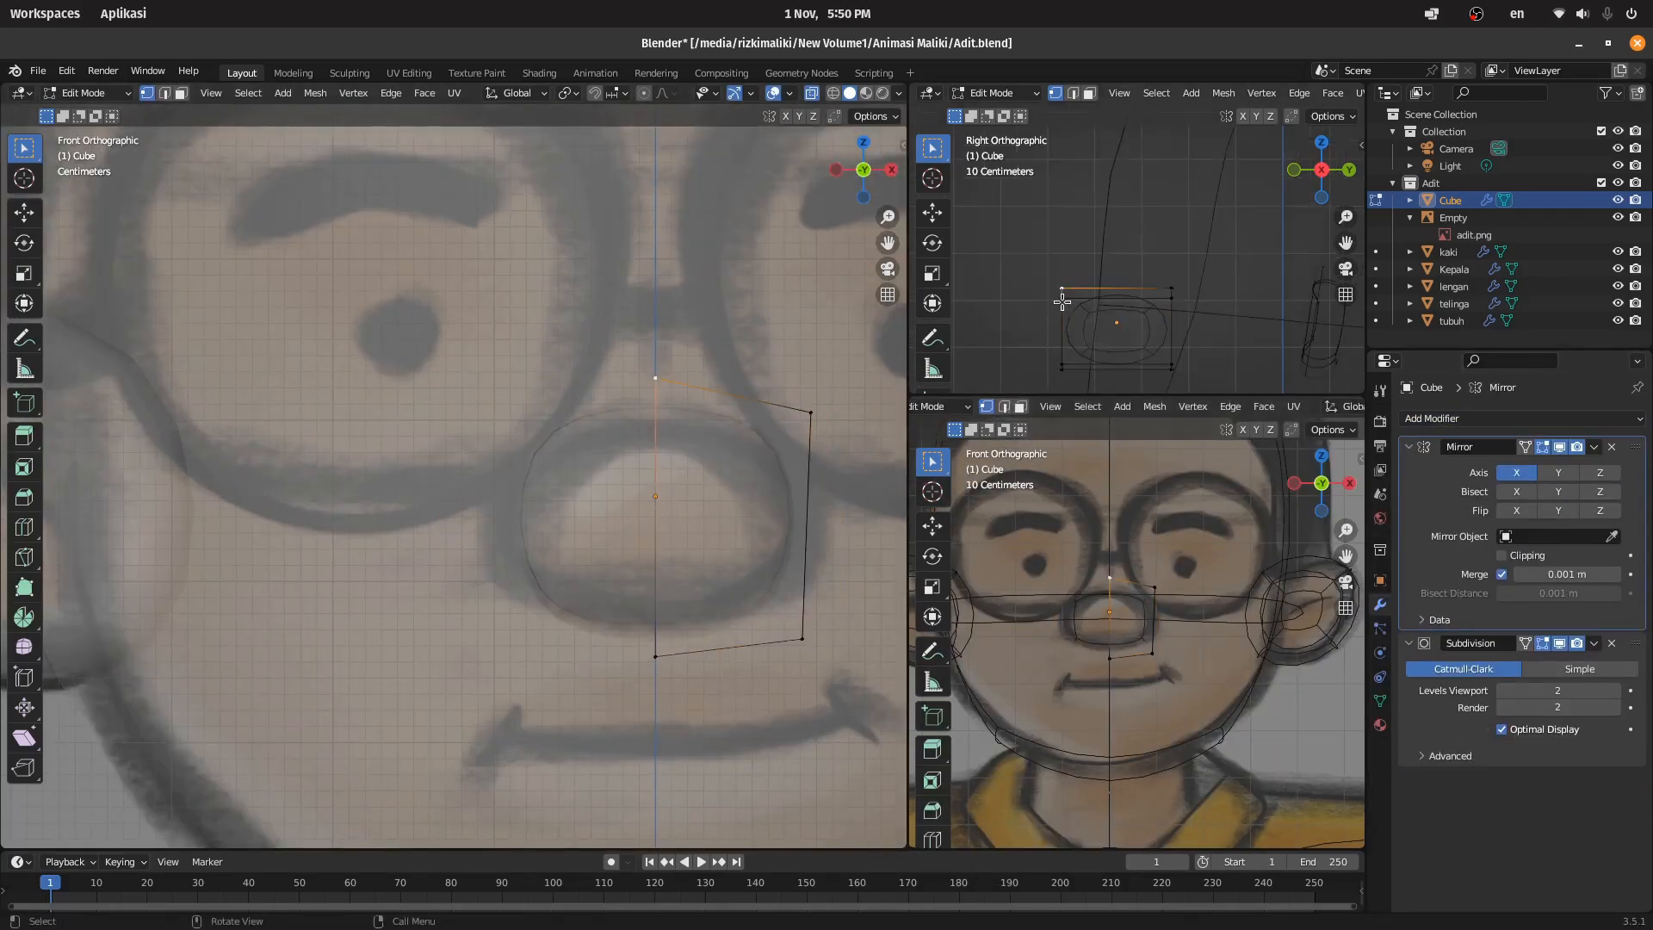
pyautogui.click(1121, 310)
# Step: Turn off X-ray, exit Edit Mode and move the nose object along Y at the front of the face
pyautogui.moveTo(732, 401); pyautogui.dragTo(658, 425, button='middle')
pyautogui.click(812, 93)
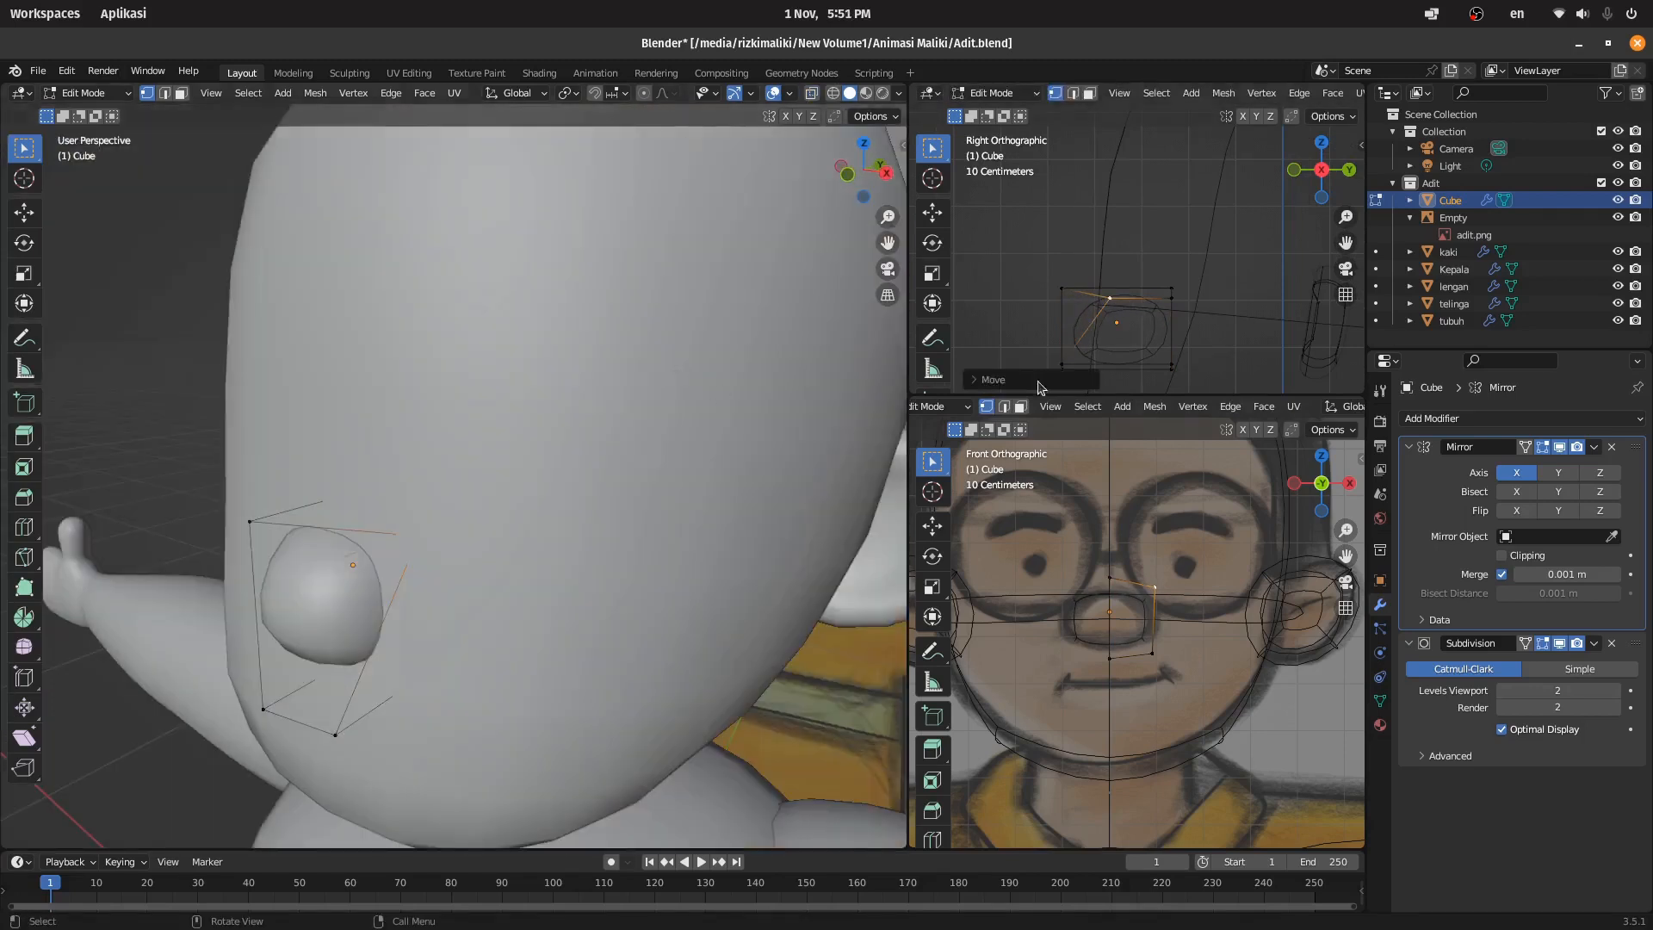
pyautogui.press('Tab')
pyautogui.press('g')
pyautogui.press('y')
pyautogui.click(1130, 335)
# Step: Move the nose mesh's lower outer corner vertices outward in front view
pyautogui.press('Tab')
pyautogui.scroll(4, 1149, 650)
pyautogui.click(1166, 676)
pyautogui.press('g')
pyautogui.click(1178, 664)
pyautogui.click(1174, 679)
pyautogui.press('g')
pyautogui.click(1201, 675)
# Step: Adjust the nose's front vertices in side view to shape its profile
pyautogui.scroll(-6, 551, 482)
pyautogui.moveTo(499, 482); pyautogui.dragTo(447, 491, button='middle')
pyautogui.scroll(4, 387, 490)
pyautogui.click(244, 487)
pyautogui.press('g')
pyautogui.rightClick(250, 485)
pyautogui.scroll(2, 1008, 333)
pyautogui.press('g')
pyautogui.click(1019, 331)
pyautogui.scroll(-1, 1019, 331)
pyautogui.moveTo(731, 230); pyautogui.dragTo(848, 197, button='middle')
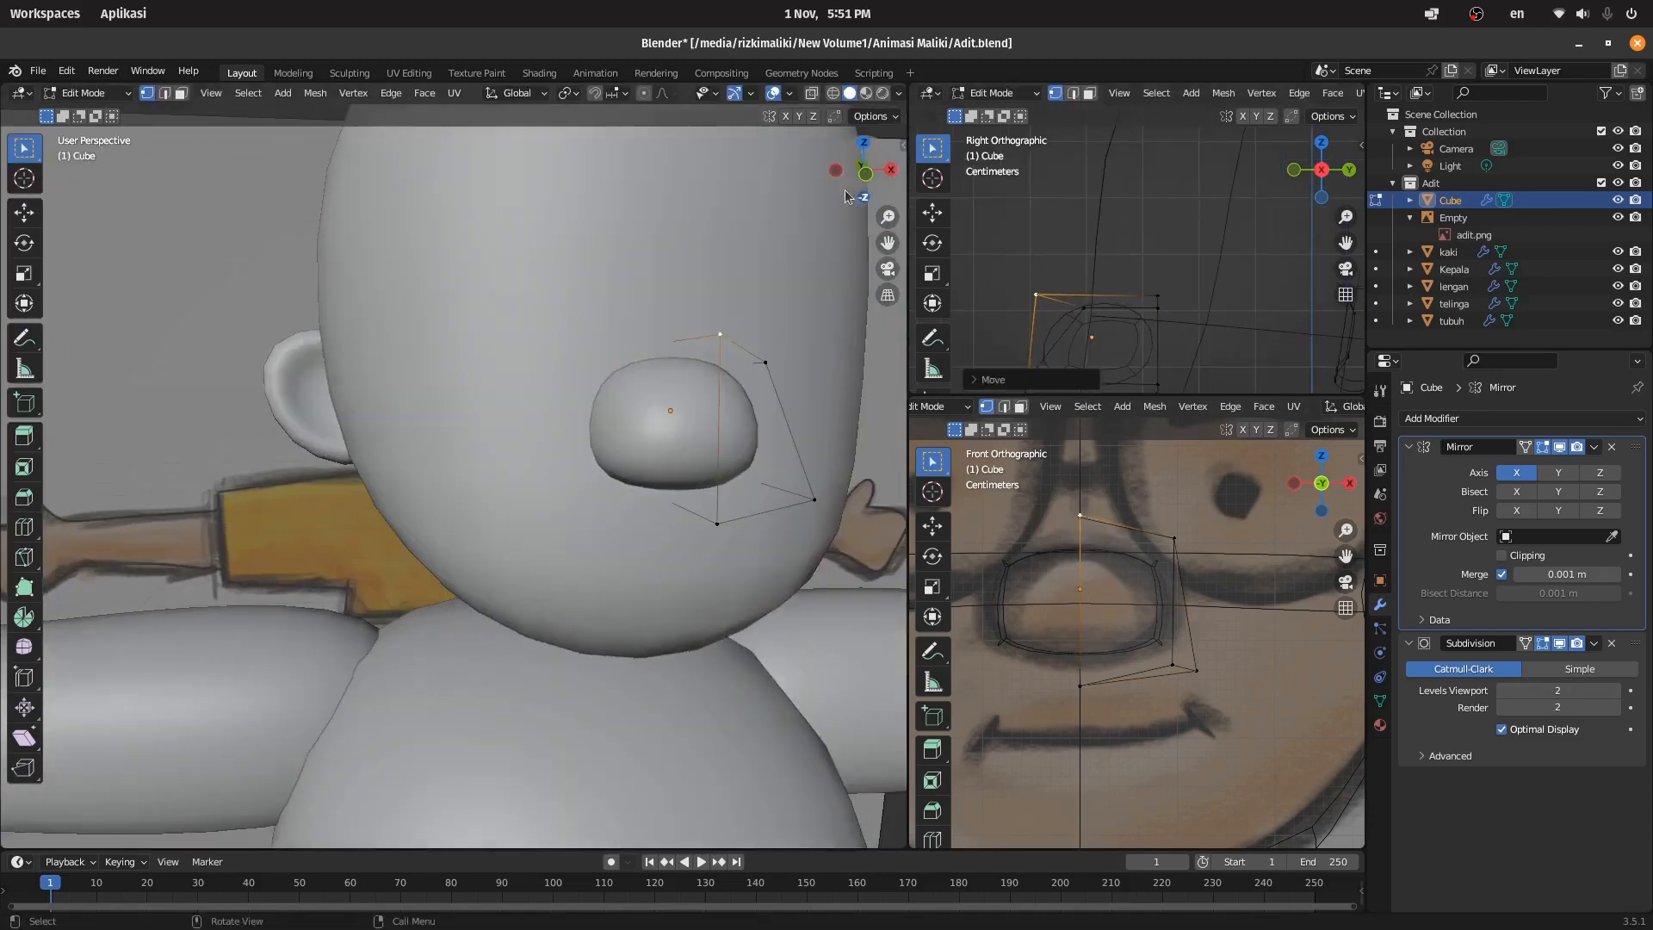
pyautogui.click(1182, 335)
# Step: Exit Edit Mode on the nose, check it in front view and save the file
pyautogui.scroll(-4, 645, 344)
pyautogui.press('KP_1')
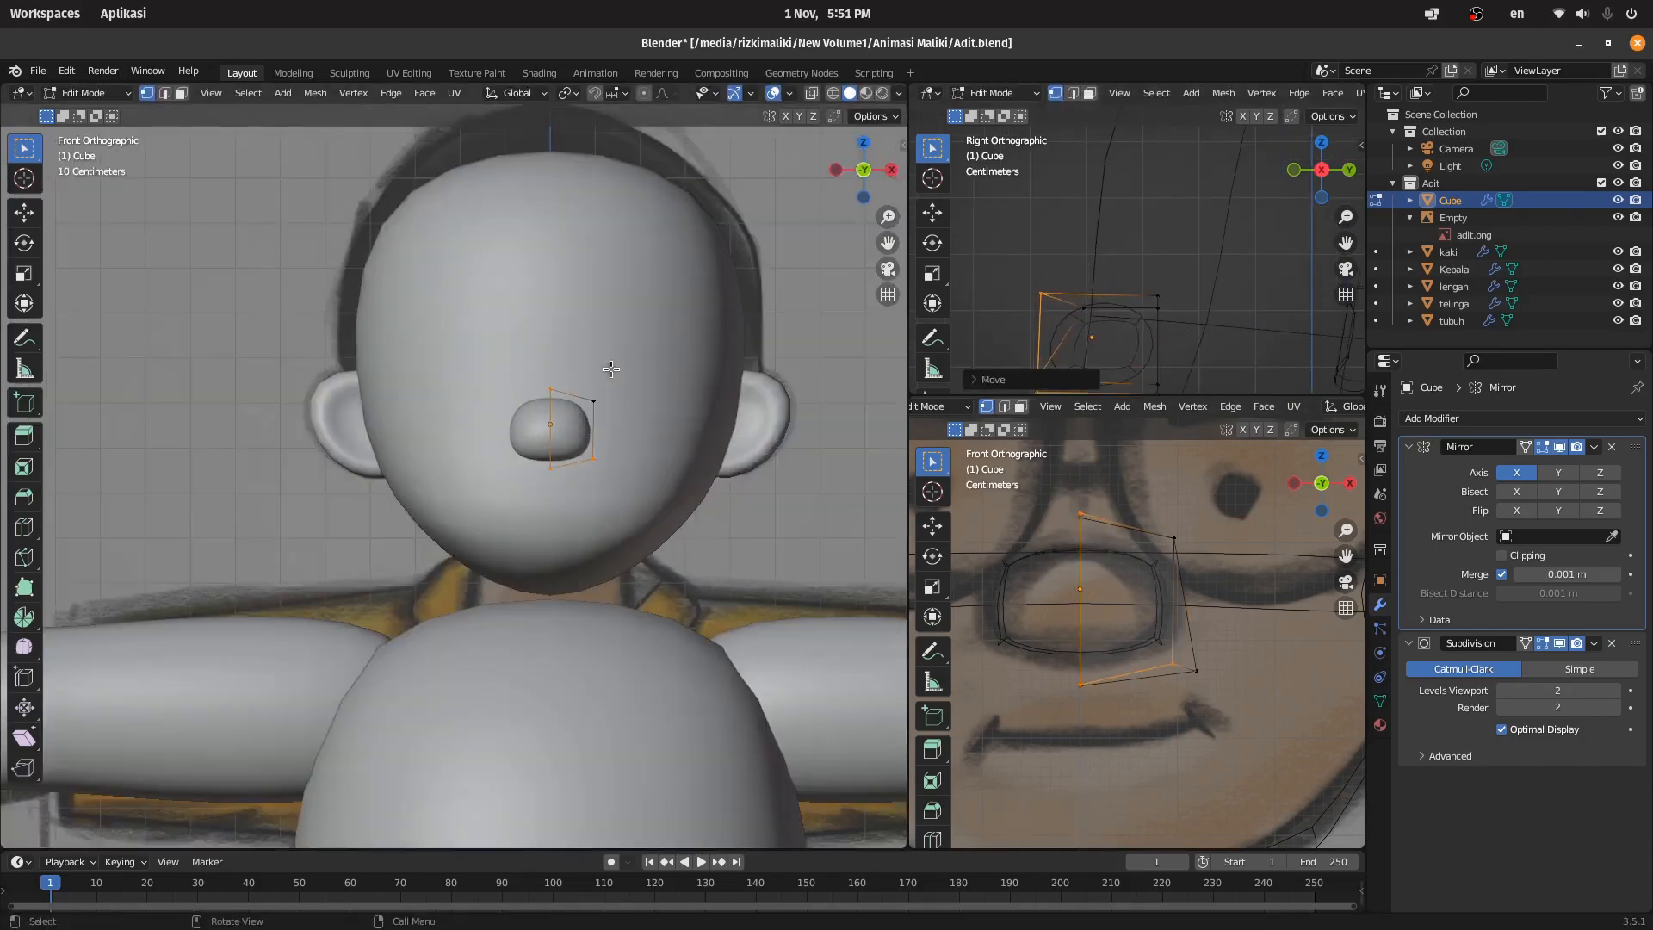
pyautogui.press('Tab')
pyautogui.scroll(2, 633, 336)
pyautogui.keyDown('shift'); pyautogui.moveTo(632, 336); pyautogui.dragTo(539, 410, button='middle'); pyautogui.keyUp('shift')
pyautogui.hotkey('ctrl', 's')
pyautogui.scroll(-2, 530, 415)
pyautogui.scroll(-3, 1161, 555)
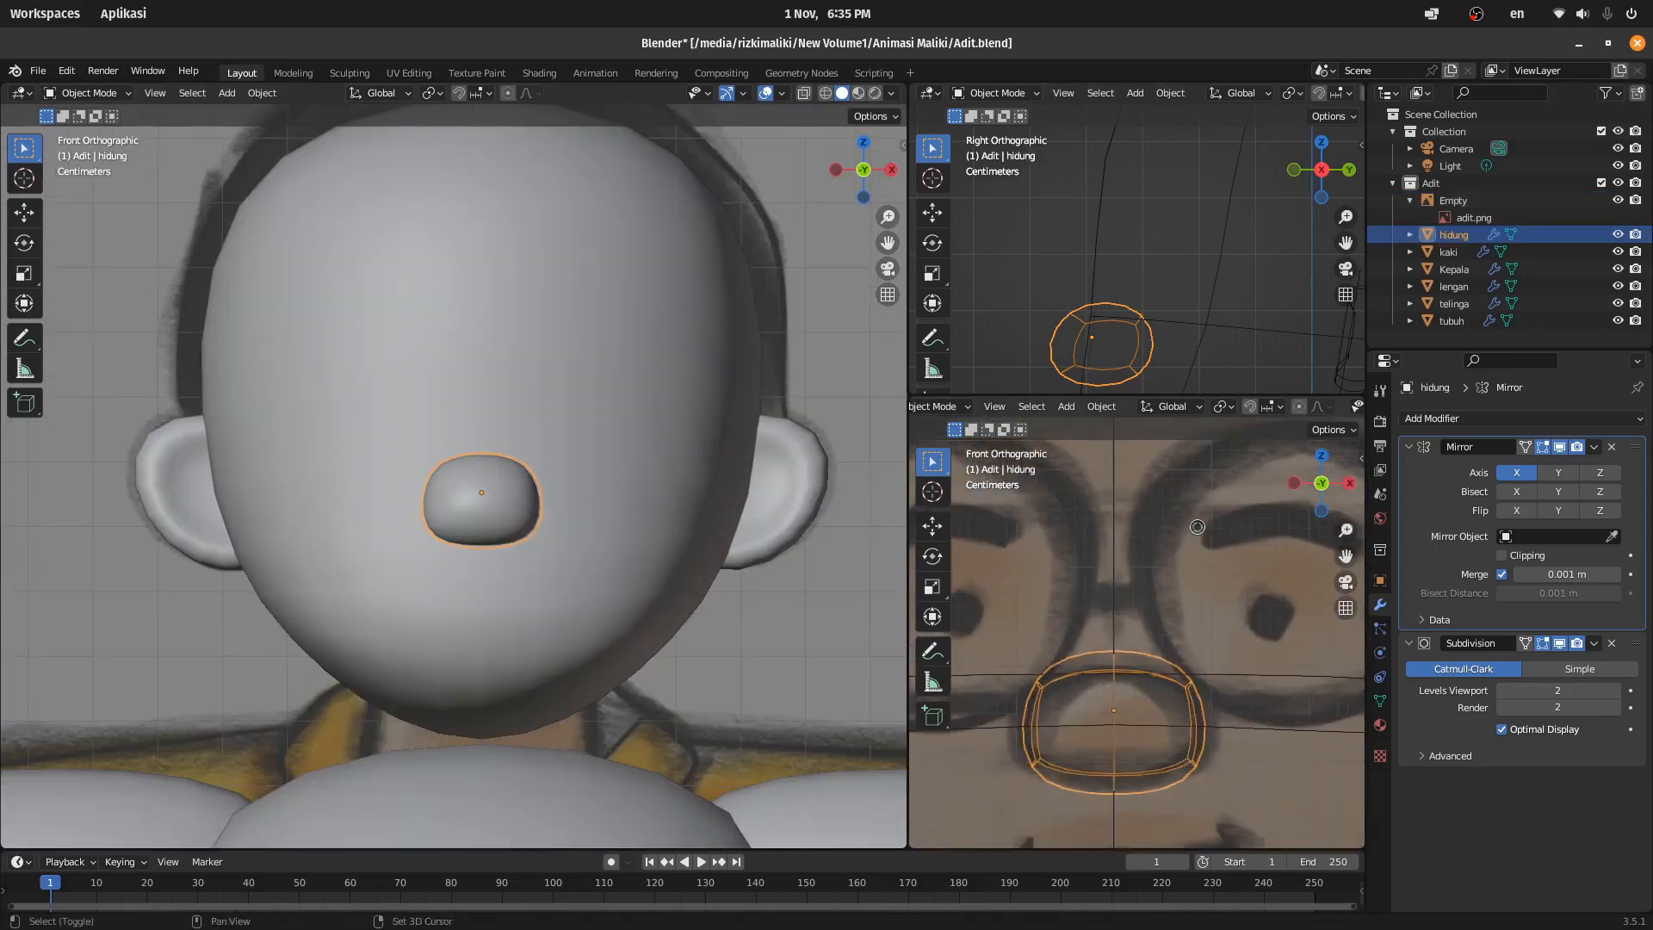
# Step: Add a cube for the eyes with a Mirror modifier, move it up along Z to the face and scale it down
pyautogui.scroll(2, 1197, 527)
pyautogui.scroll(-1, 689, 431)
pyautogui.hotkey('shift', 'a')
pyautogui.click(733, 426)
pyautogui.scroll(-6, 860, 475)
pyautogui.click(1520, 418)
pyautogui.click(1307, 617)
pyautogui.press('g')
pyautogui.press('z')
pyautogui.click(801, 413)
pyautogui.press('s')
pyautogui.click(493, 482)
# Step: Apply the eye cube's object transform and add a Subdivision modifier with viewport level 2
pyautogui.scroll(5, 525, 448)
pyautogui.hotkey('ctrl', 'a')
pyautogui.click(558, 419)
pyautogui.scroll(5, 560, 420)
pyautogui.click(1520, 419)
pyautogui.click(1326, 725)
pyautogui.click(1615, 691)
# Step: Move the eye mesh over the drawn pupil in Edit Mode, scale it to fit, position it in side view and deselect it
pyautogui.press('Tab')
pyautogui.press('Tab')
pyautogui.press('g')
pyautogui.press('Tab')
pyautogui.press('g')
pyautogui.click(610, 419)
pyautogui.press('s')
pyautogui.click(672, 551)
pyautogui.scroll(4, 1178, 296)
pyautogui.press('g')
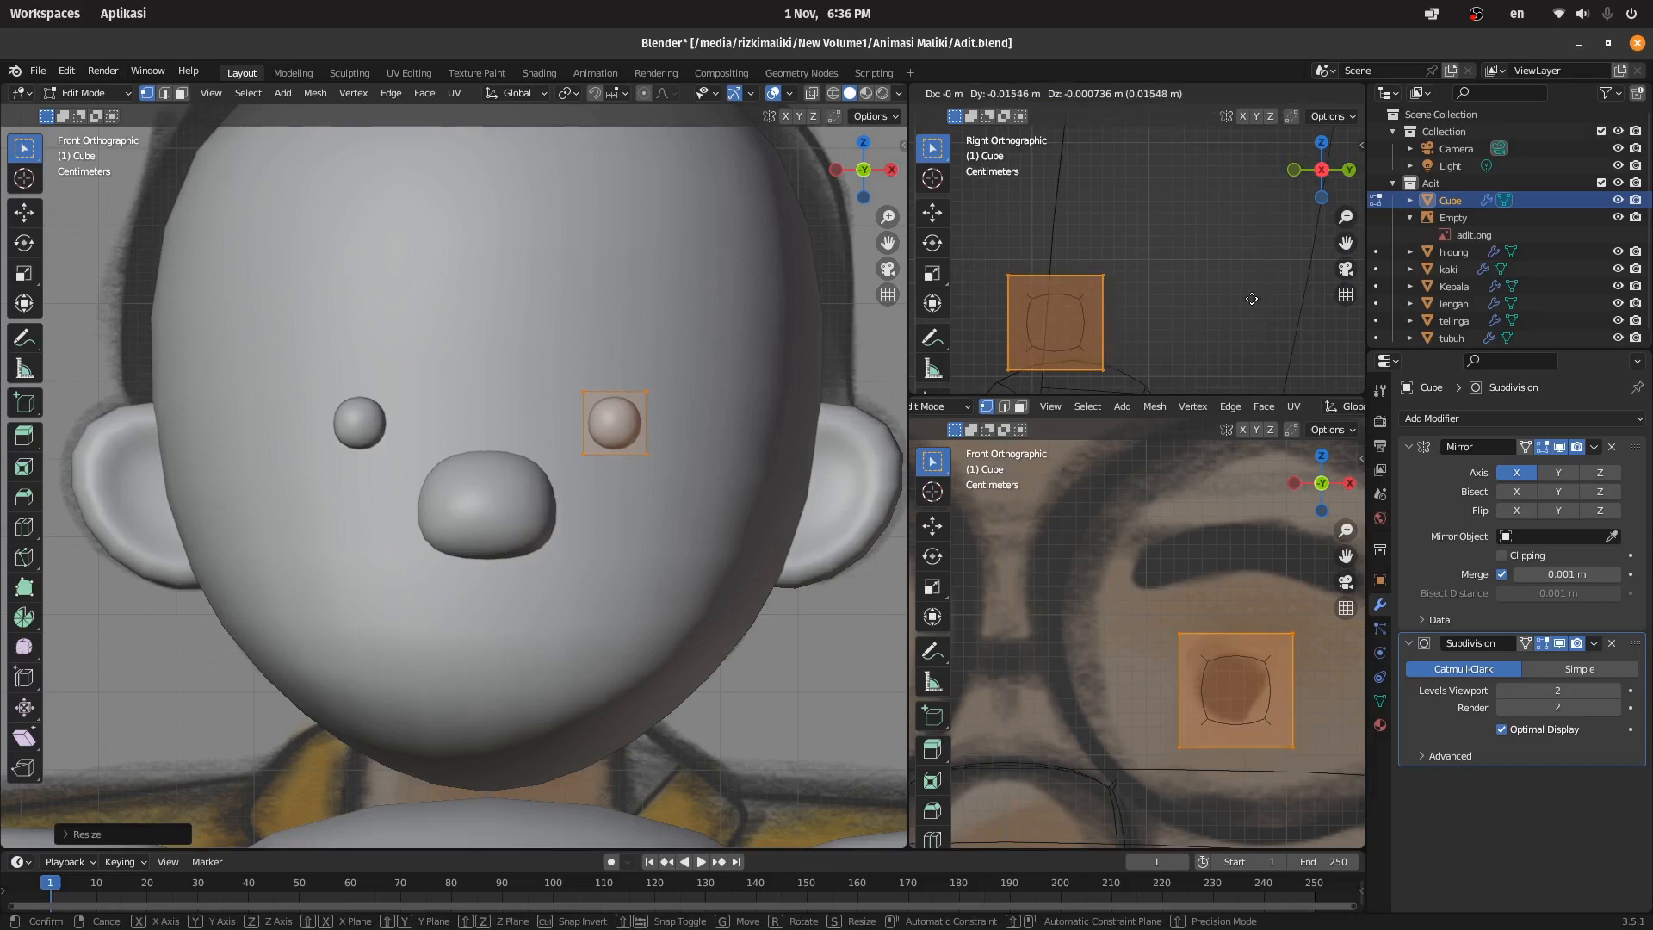
pyautogui.click(1249, 297)
pyautogui.press('Tab')
pyautogui.scroll(-9, 756, 375)
pyautogui.click(756, 376)
# Step: Move a jaw vertex of the Kepala mesh beside the chin in front view, then exit Edit Mode
pyautogui.scroll(7, 504, 551)
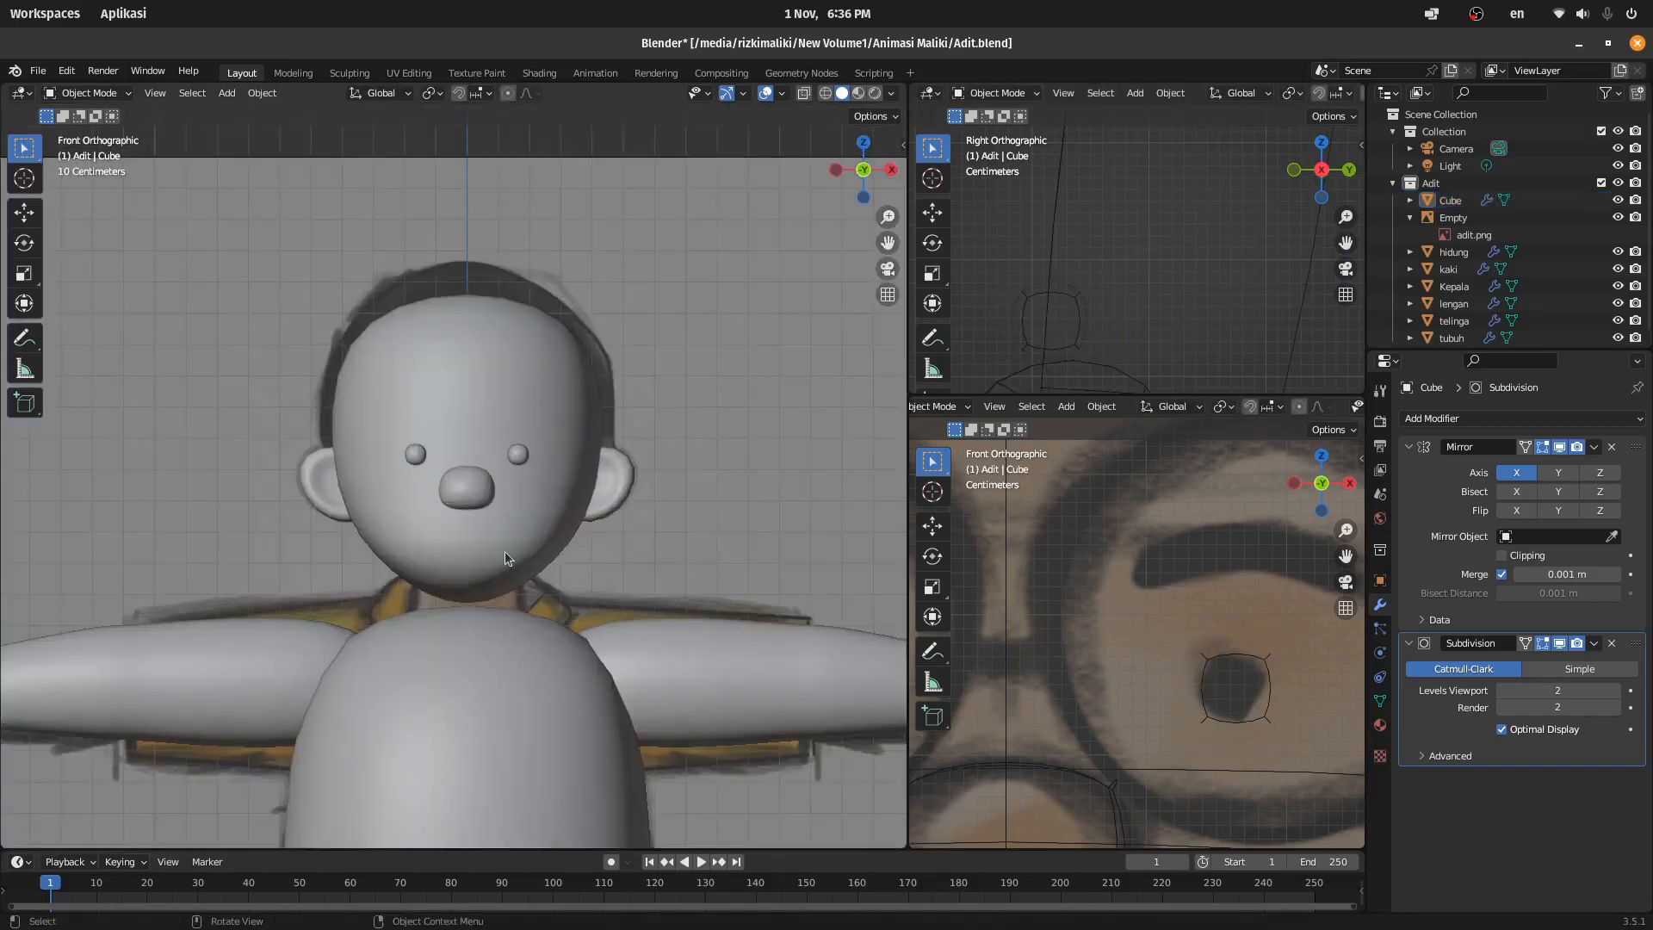
pyautogui.click(505, 551)
pyautogui.press('Tab')
pyautogui.press('g')
pyautogui.click(648, 665)
pyautogui.press('KP_5')
pyautogui.press('KP_5')
pyautogui.press('KP_5')
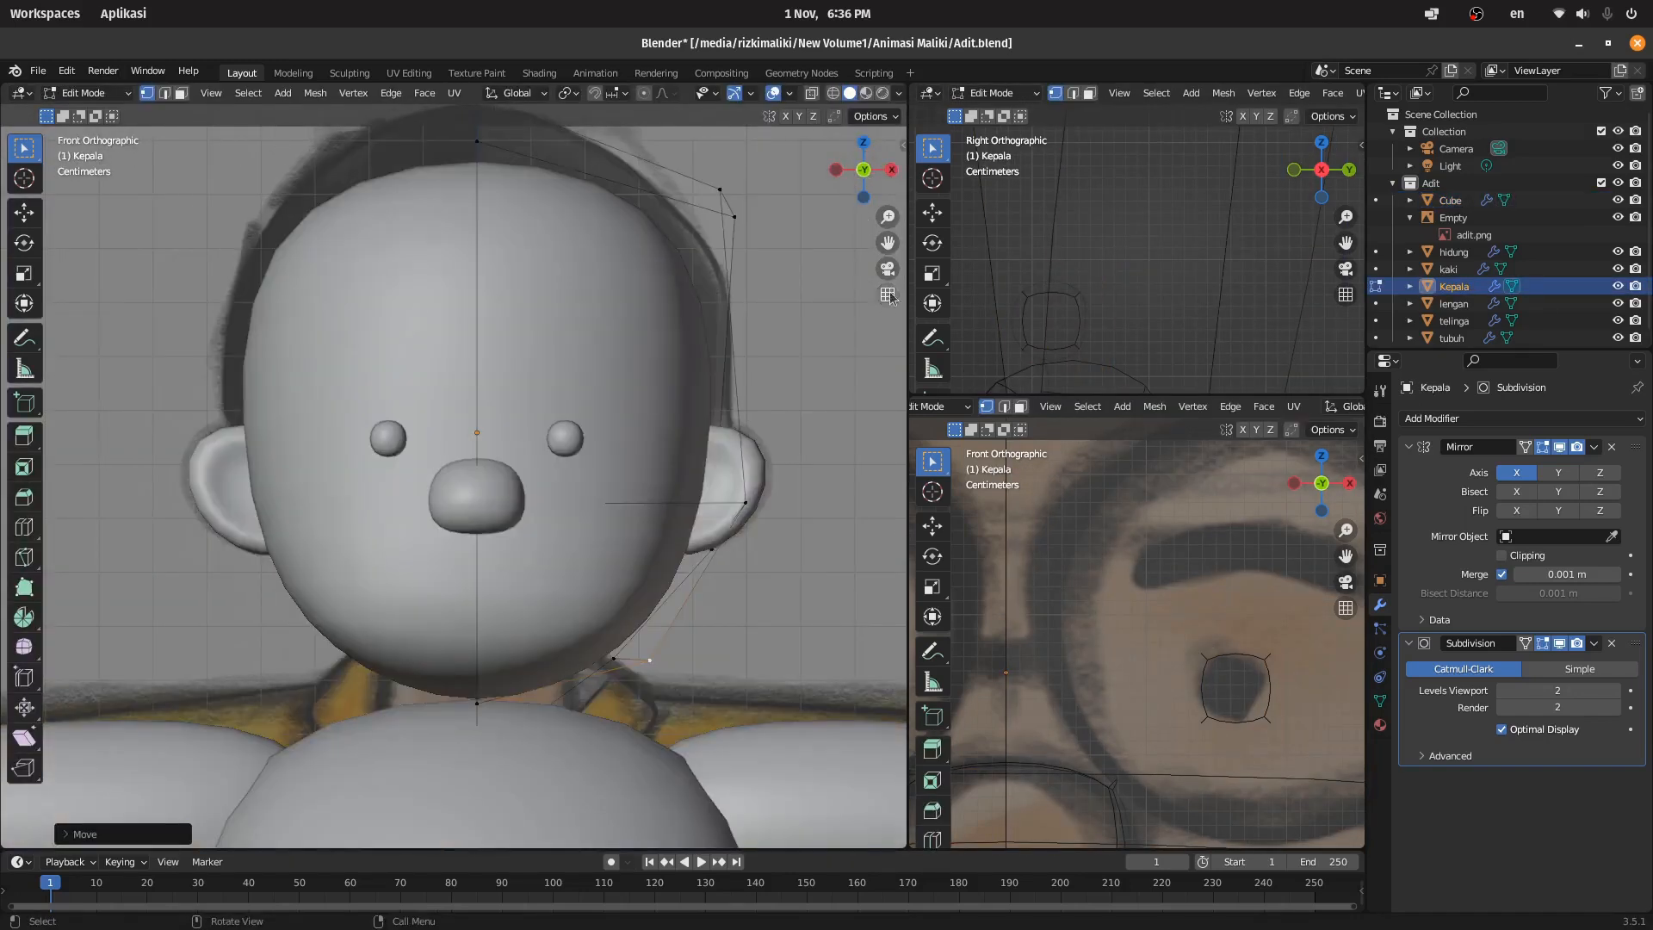
pyautogui.scroll(-5, 640, 429)
pyautogui.moveTo(864, 172); pyautogui.dragTo(913, 164)
pyautogui.press('Tab')
# Step: Refine the shape of the hidung mesh by moving its upper and outer vertices, then exit Edit Mode
pyautogui.scroll(5, 499, 514)
pyautogui.click(499, 514)
pyautogui.press('Tab')
pyautogui.scroll(4, 498, 509)
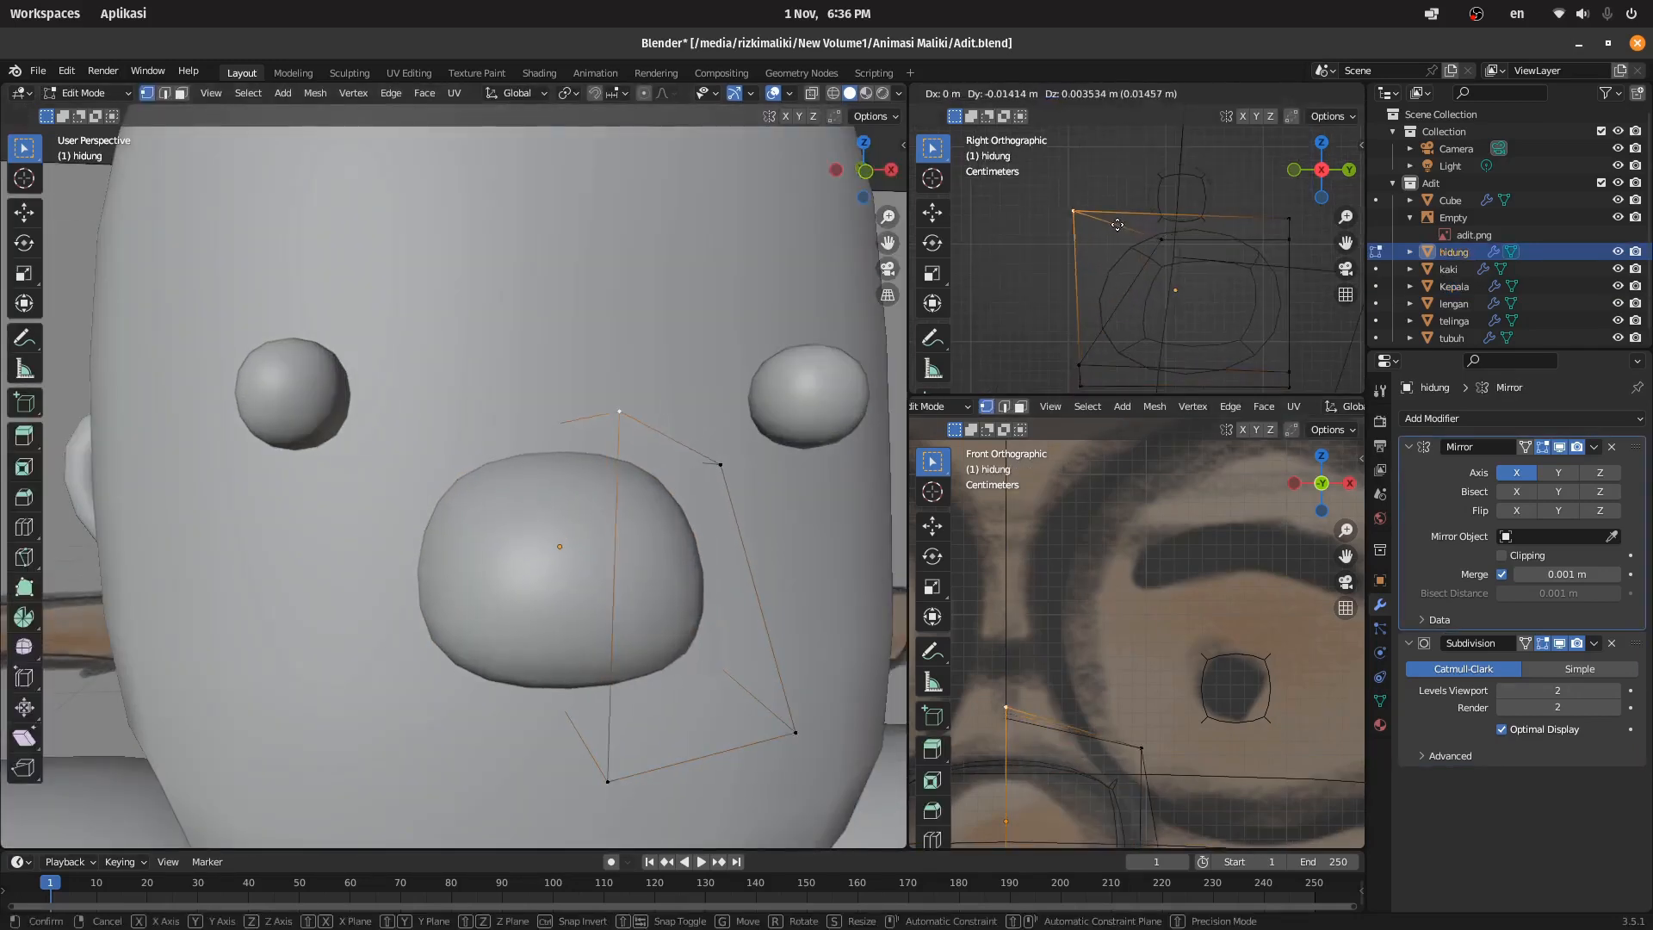
pyautogui.click(1161, 240)
pyautogui.press('g')
pyautogui.click(1181, 268)
pyautogui.press('g')
pyautogui.click(700, 470)
pyautogui.scroll(-3, 694, 473)
pyautogui.click(628, 609)
pyautogui.press('g')
pyautogui.press('Tab')
# Step: Return to front view and rename the eye object as mata
pyautogui.scroll(-4, 622, 419)
pyautogui.moveTo(863, 172)
pyautogui.mouseDown()
pyautogui.moveTo(732, 177)
pyautogui.moveTo(921, 179)
pyautogui.moveTo(830, 168)
pyautogui.moveTo(879, 193)
pyautogui.mouseUp()
pyautogui.scroll(3, 557, 369)
pyautogui.scroll(-10, 557, 369)
pyautogui.scroll(5, 473, 403)
pyautogui.click(862, 175)
pyautogui.scroll(9, 372, 339)
pyautogui.click(565, 254)
pyautogui.doubleClick(1452, 201)
pyautogui.write('mata')
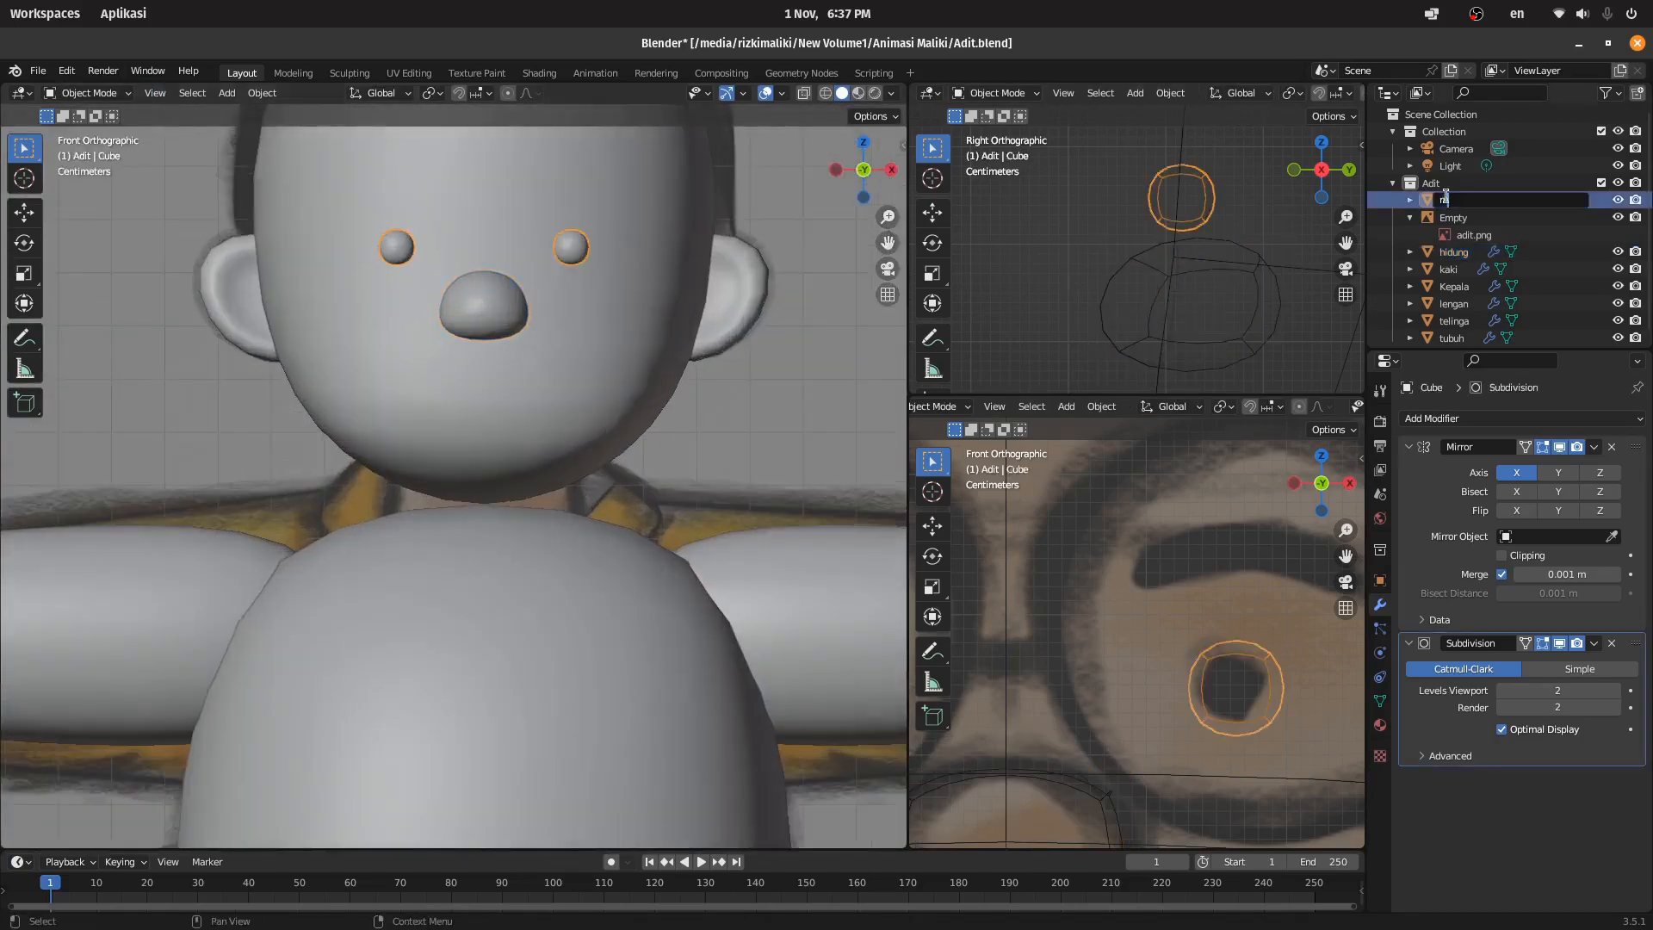
# Step: Duplicate the mata object straight up along Z to the drawn eyebrow and rename the copy alis
pyautogui.press('Return')
pyautogui.keyDown('shift'); pyautogui.moveTo(510, 314); pyautogui.dragTo(535, 600, button='middle'); pyautogui.keyUp('shift')
pyautogui.hotkey('shift', 'd')
pyautogui.press('z')
pyautogui.click(602, 470)
pyautogui.scroll(-1, 1456, 315)
pyautogui.doubleClick(1455, 310)
pyautogui.write('alis')
pyautogui.press('Return')
pyautogui.scroll(1, 613, 476)
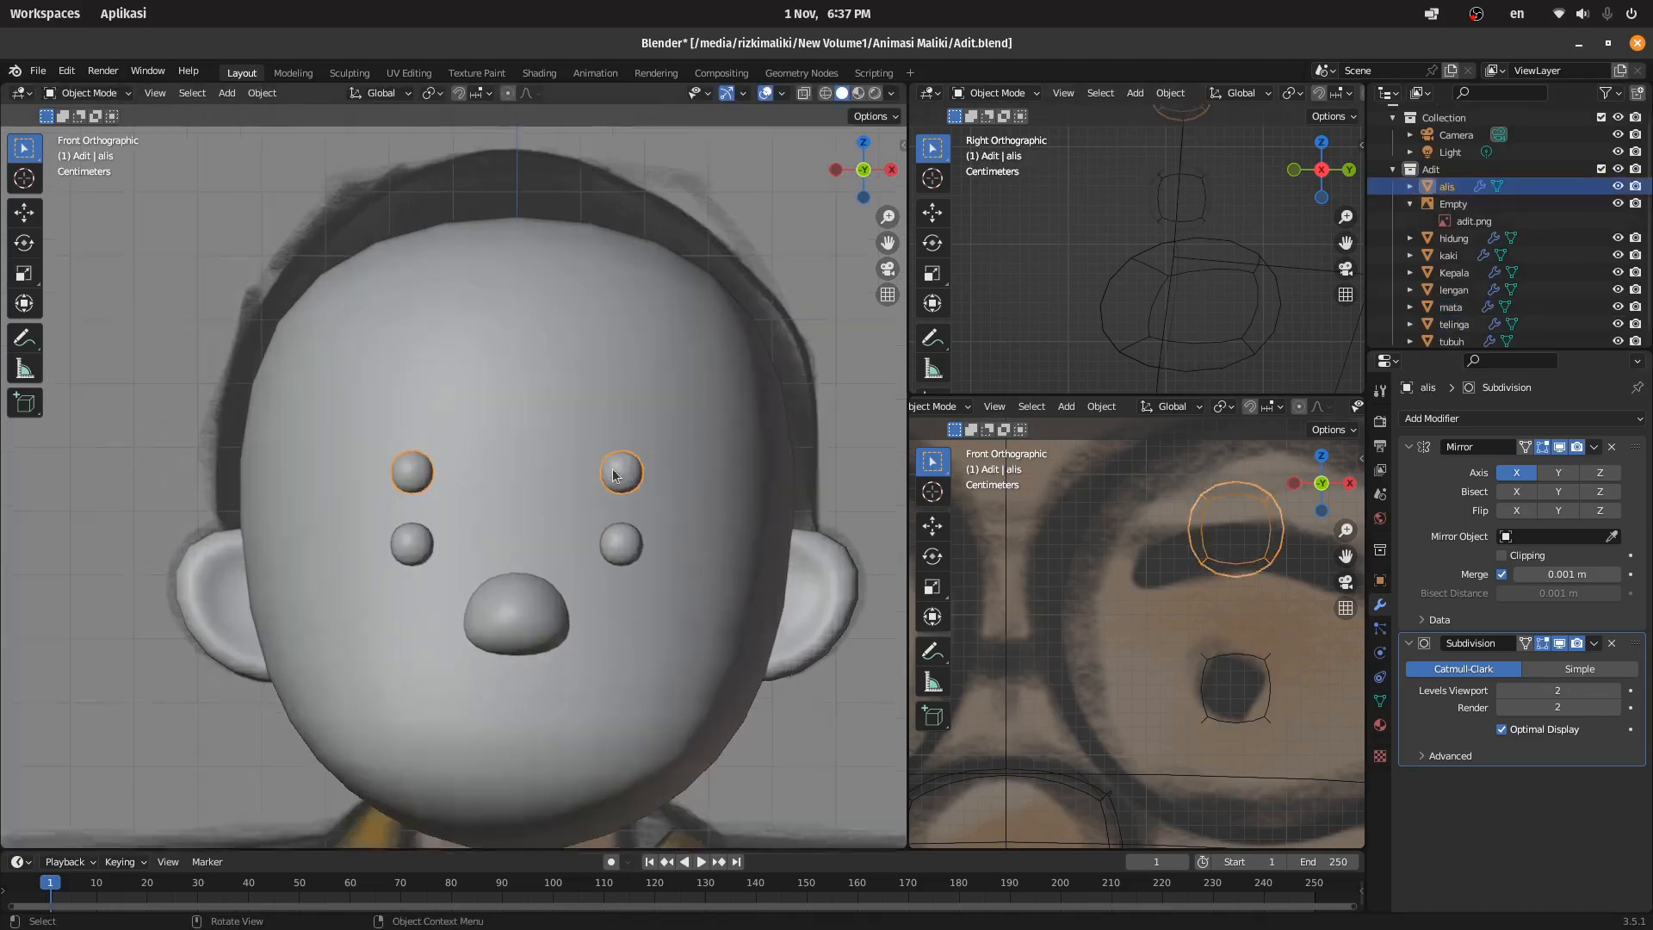
# Step: Move the alis object along Z onto the drawn eyebrow and open its mesh in Edit Mode
pyautogui.scroll(1, 613, 475)
pyautogui.press('Tab')
pyautogui.press('Tab')
pyautogui.press('g')
pyautogui.press('z')
pyautogui.click(733, 466)
pyautogui.press('Tab')
pyautogui.moveTo(749, 414); pyautogui.dragTo(655, 540)
pyautogui.click(662, 481)
pyautogui.rightClick(665, 480)
# Step: Stretch the whole alis mesh along X and flatten it along Z to the size of the drawn eyebrow
pyautogui.press('a')
pyautogui.press('s')
pyautogui.press('x')
pyautogui.rightClick(825, 509)
pyautogui.scroll(-2, 1261, 581)
pyautogui.press('s')
pyautogui.press('z')
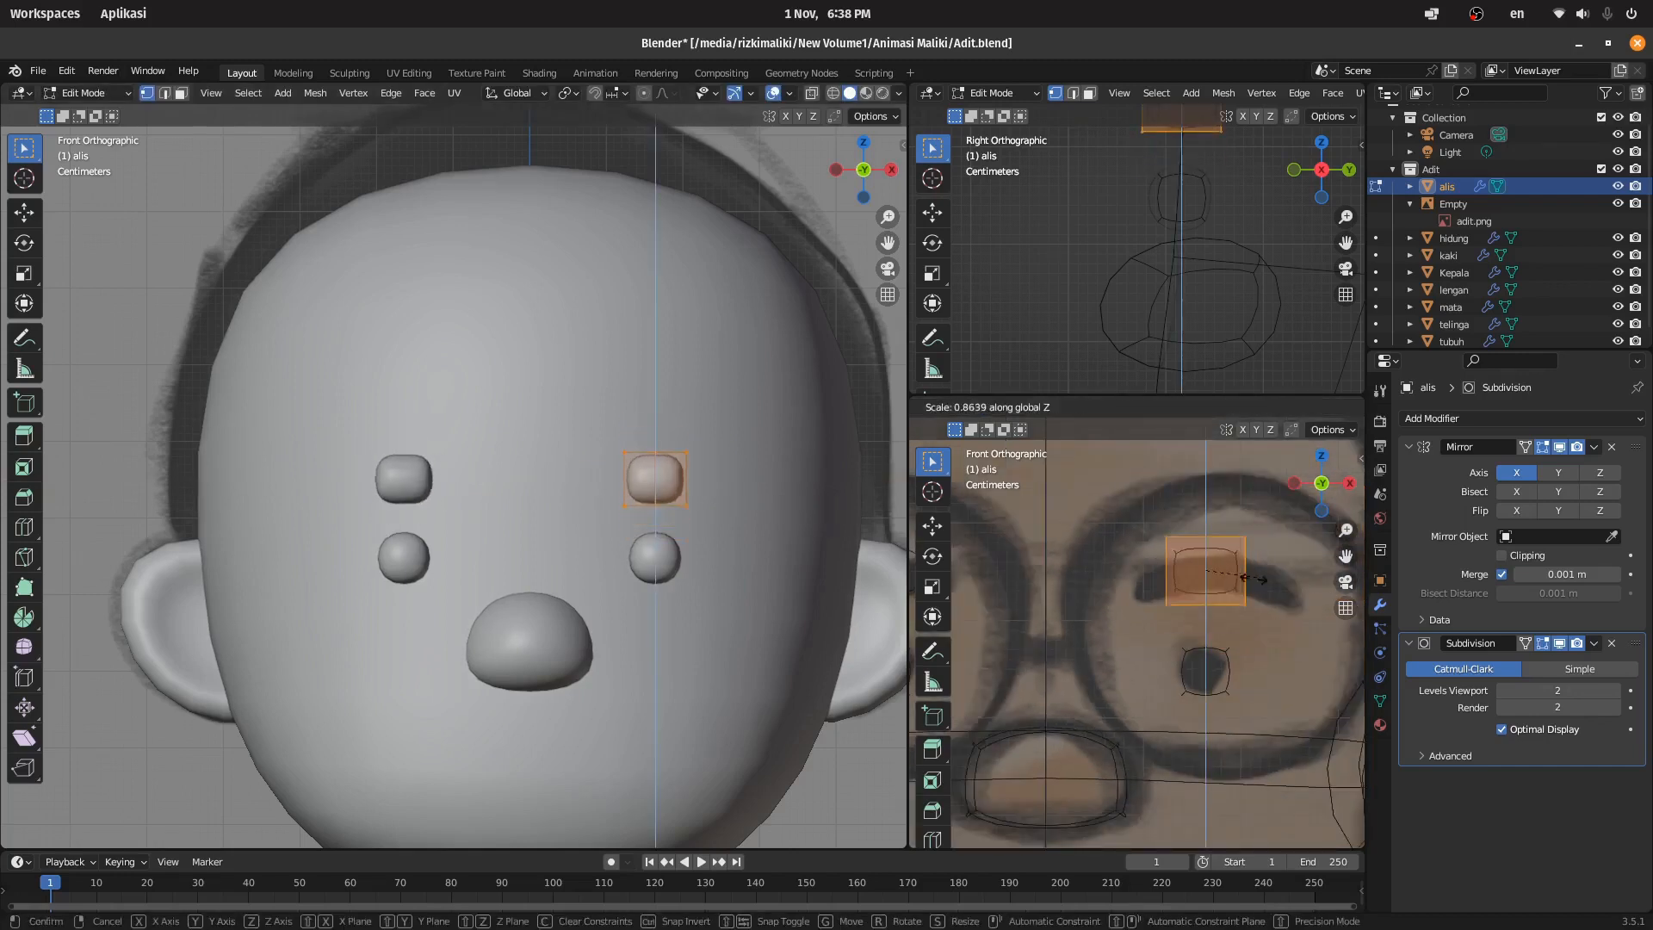
pyautogui.click(1303, 587)
# Step: Arch the alis mesh by moving its middle edge loop up along Z with proportional editing
pyautogui.moveTo(1179, 525); pyautogui.dragTo(1240, 622)
pyautogui.press('g')
pyautogui.press('z')
pyautogui.rightClick(1244, 576)
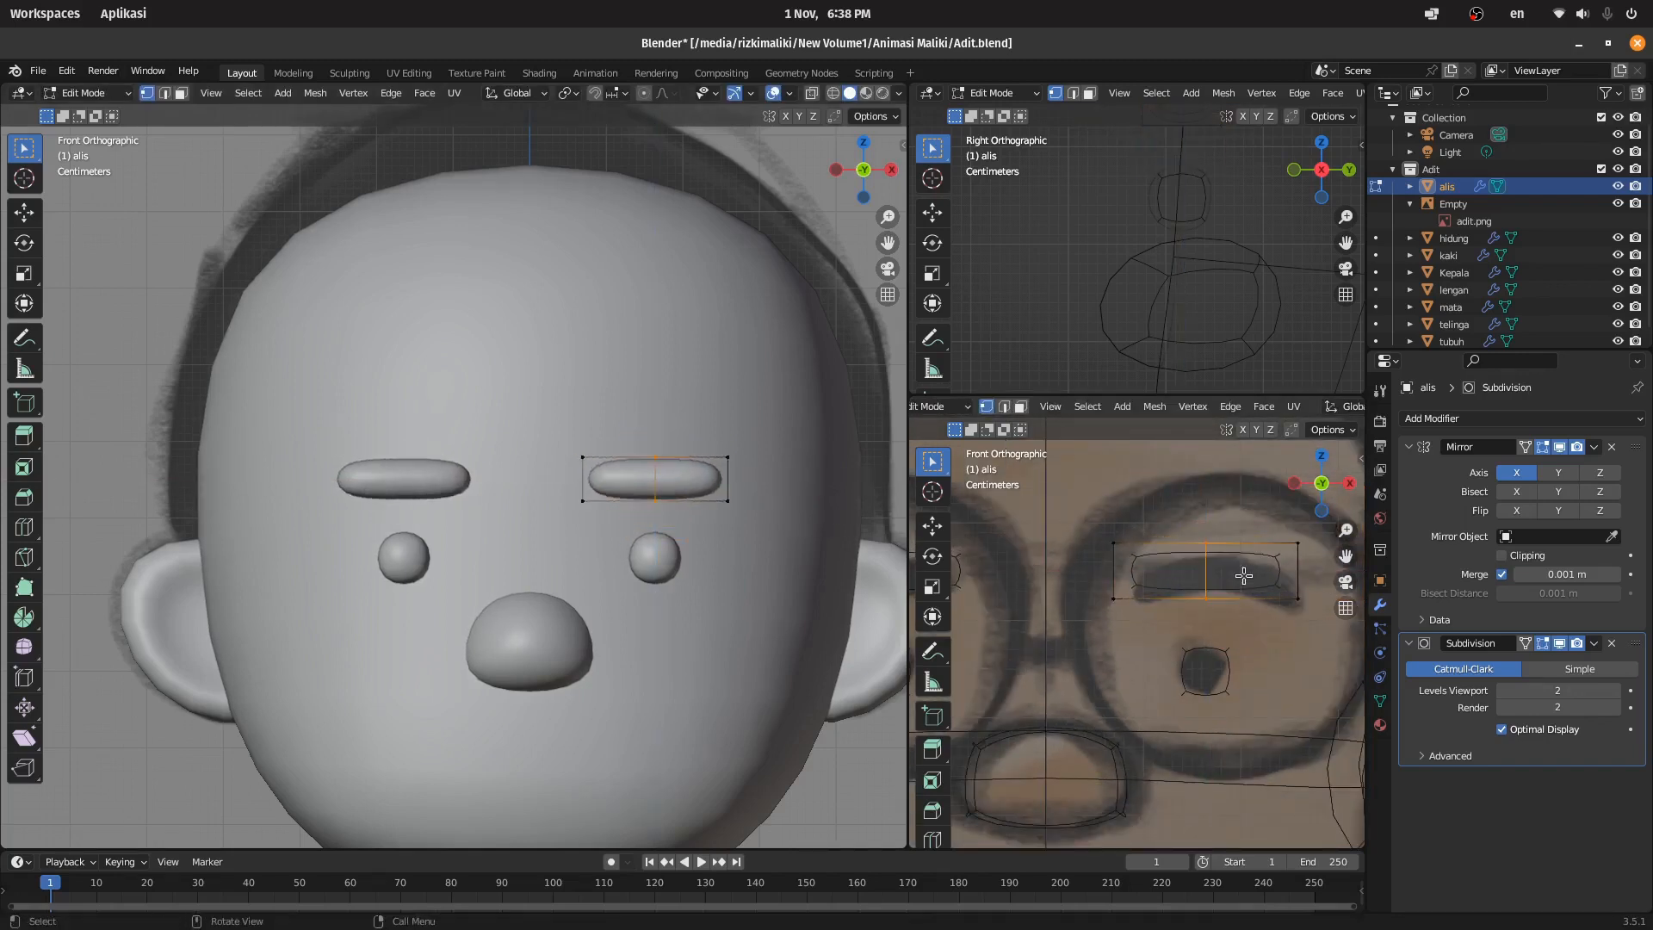
pyautogui.press('o')
pyautogui.press('g')
pyautogui.press('z')
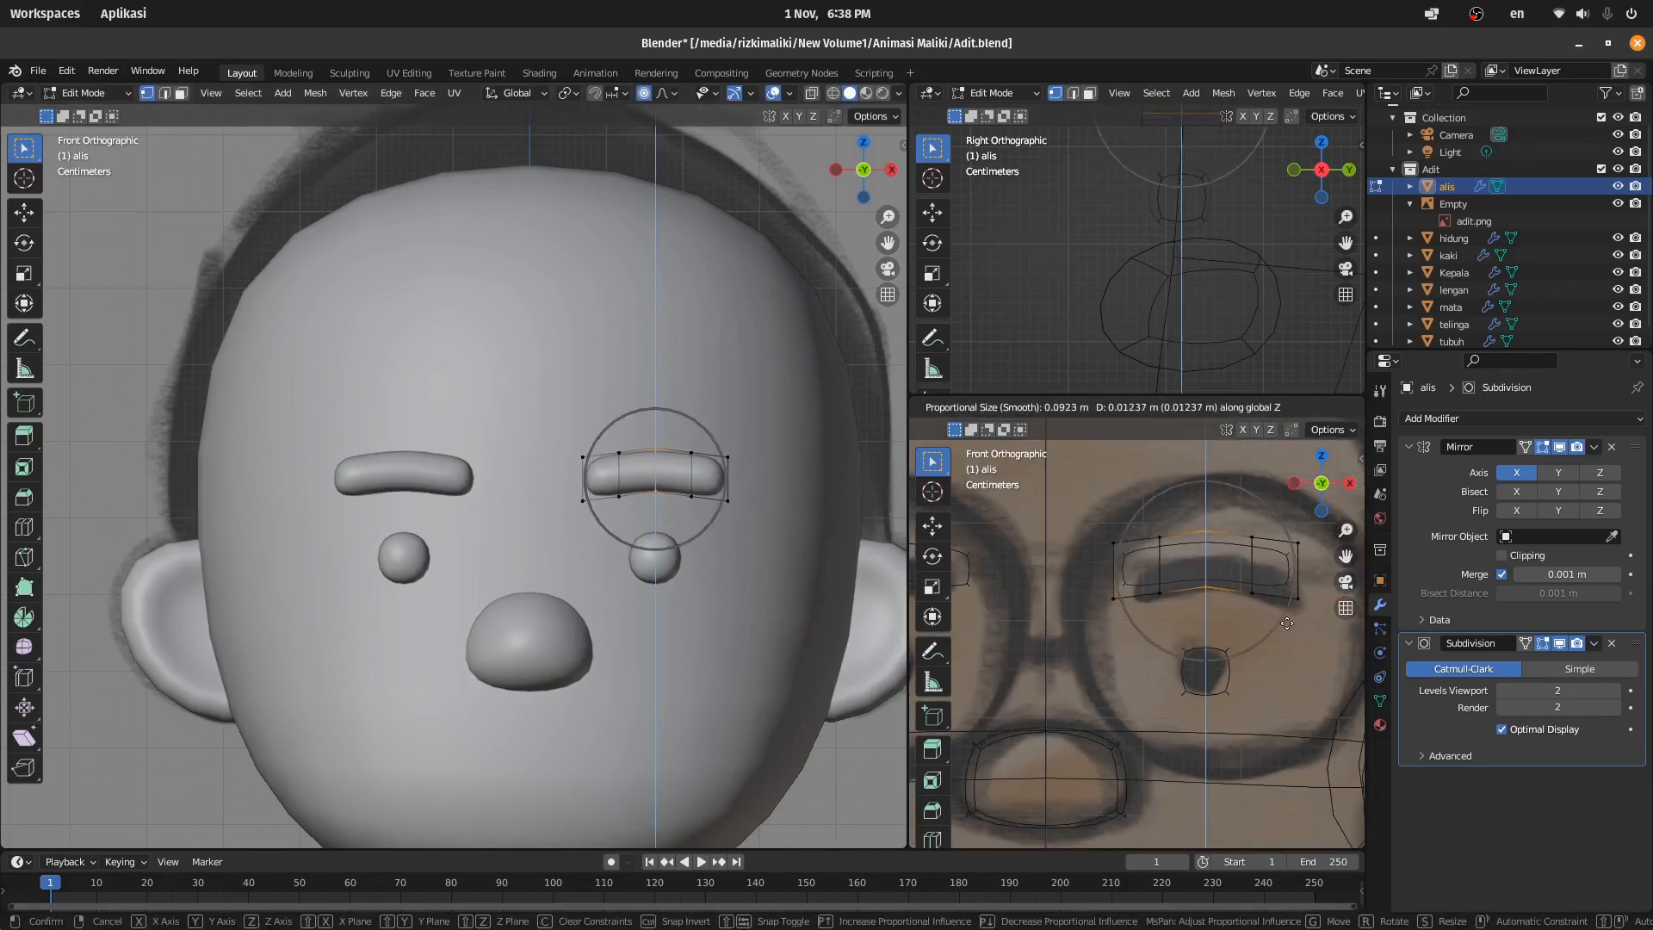
pyautogui.click(1288, 624)
# Step: Taper the ends of the eyebrow mesh and shift them onto the drawn outline with proportional editing
pyautogui.press('a')
pyautogui.press('s')
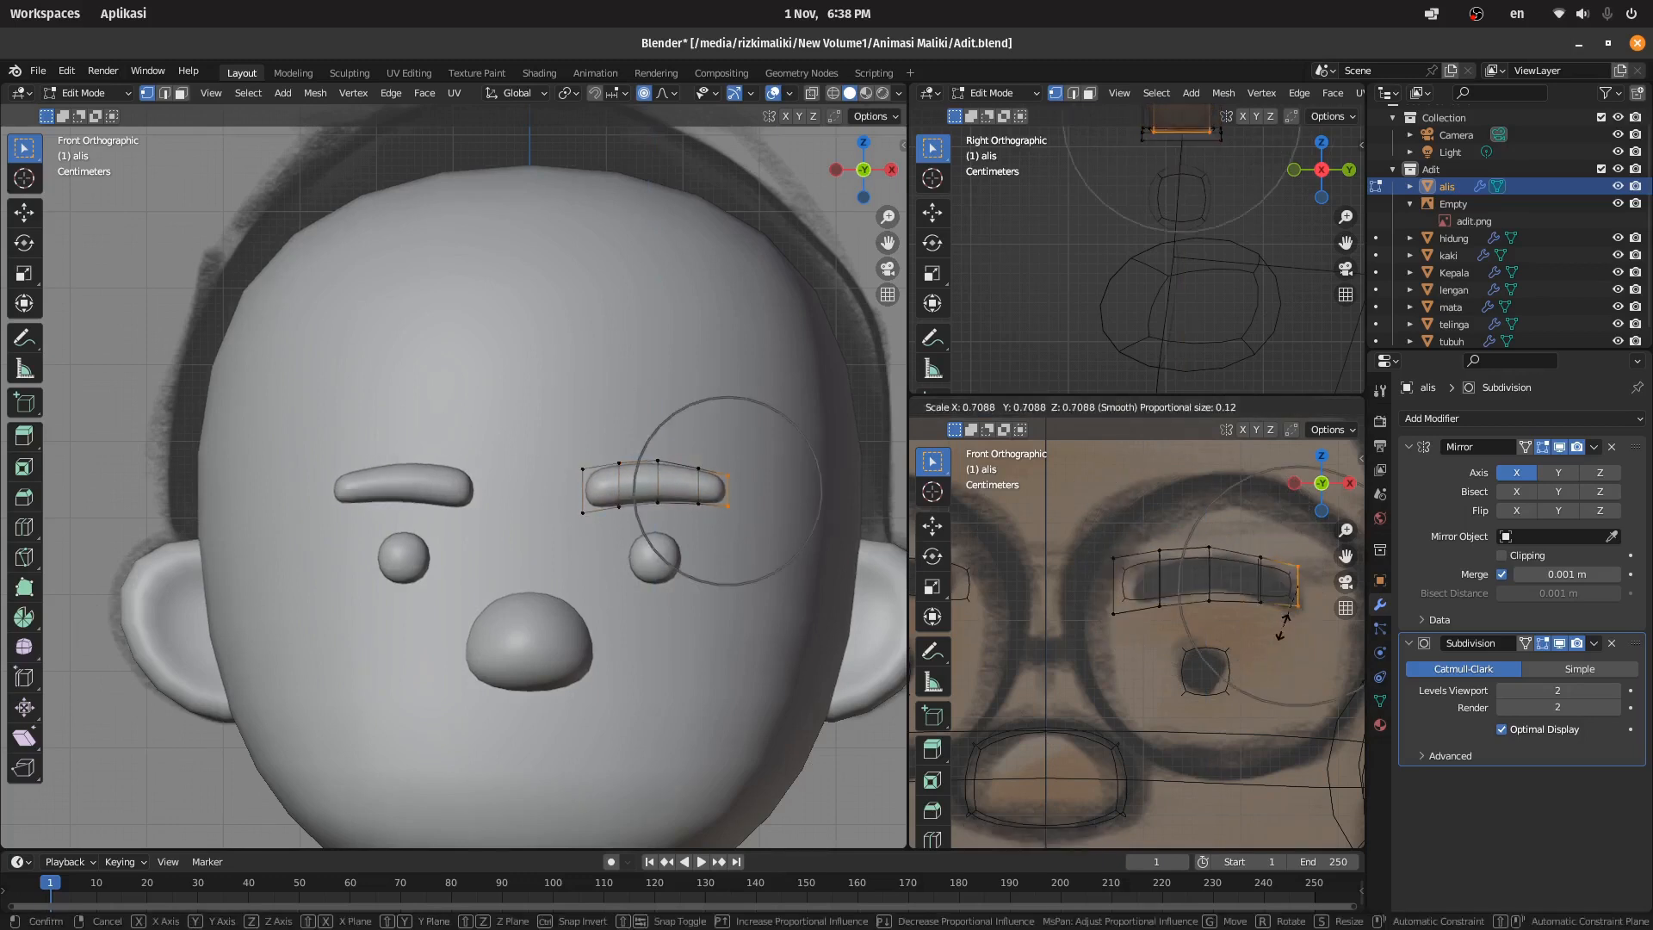
pyautogui.click(1241, 711)
pyautogui.moveTo(1056, 634); pyautogui.dragTo(1126, 540)
pyautogui.press('s')
pyautogui.click(1265, 646)
pyautogui.press('g')
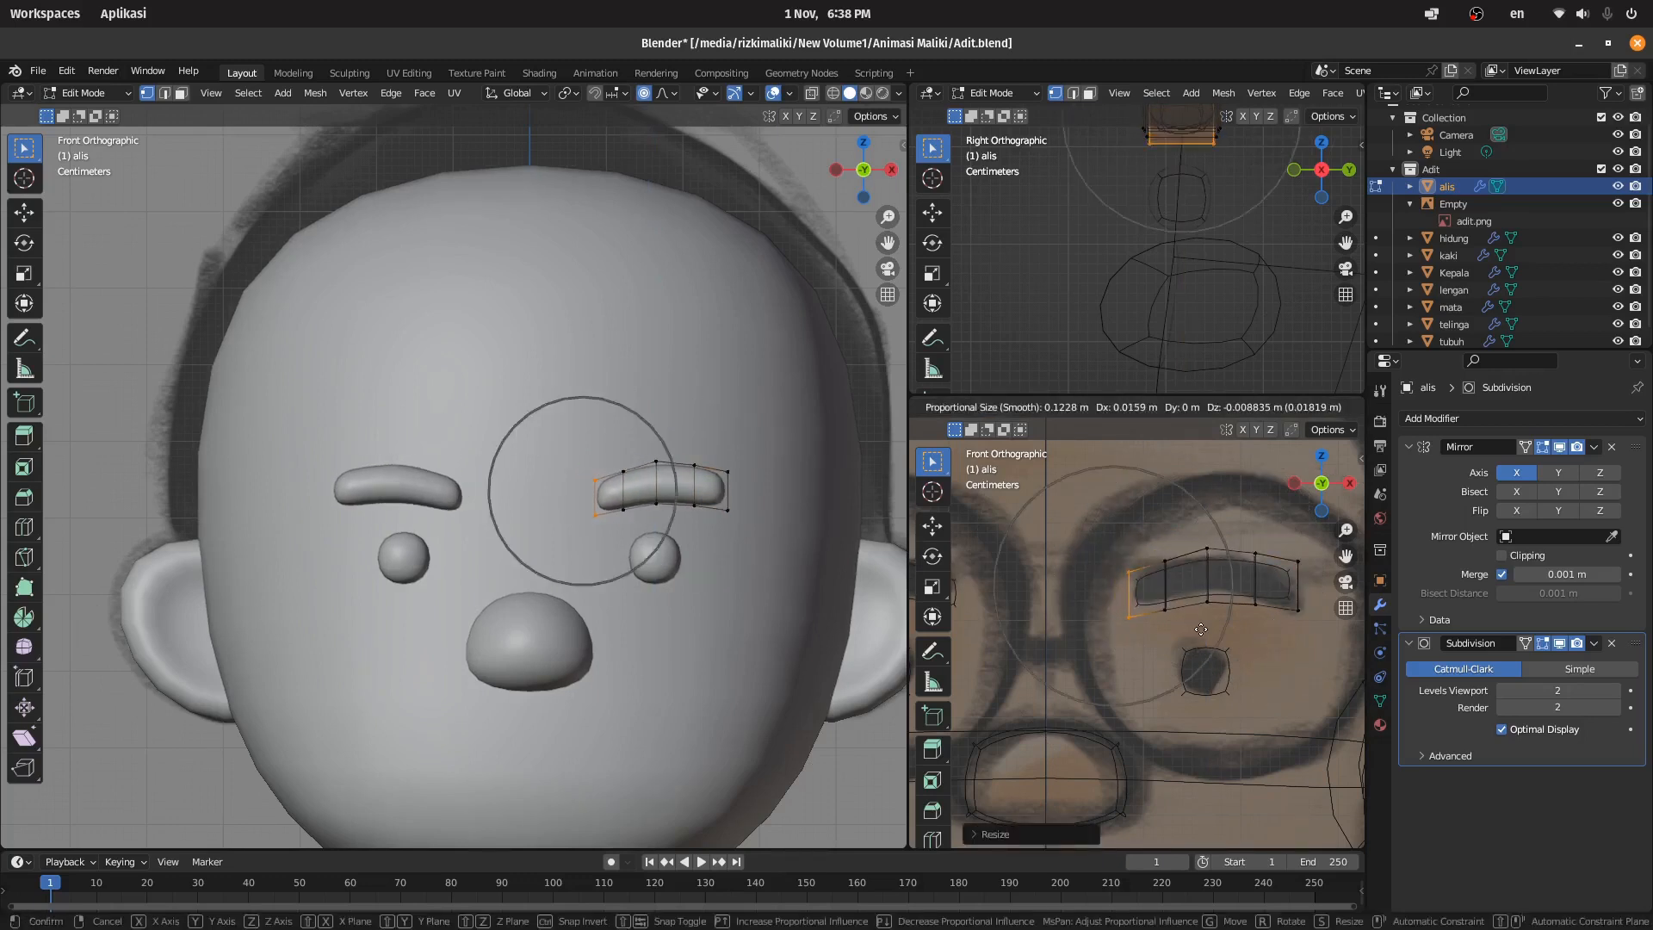
pyautogui.click(1211, 625)
pyautogui.press('g')
pyautogui.click(1226, 602)
pyautogui.press('a')
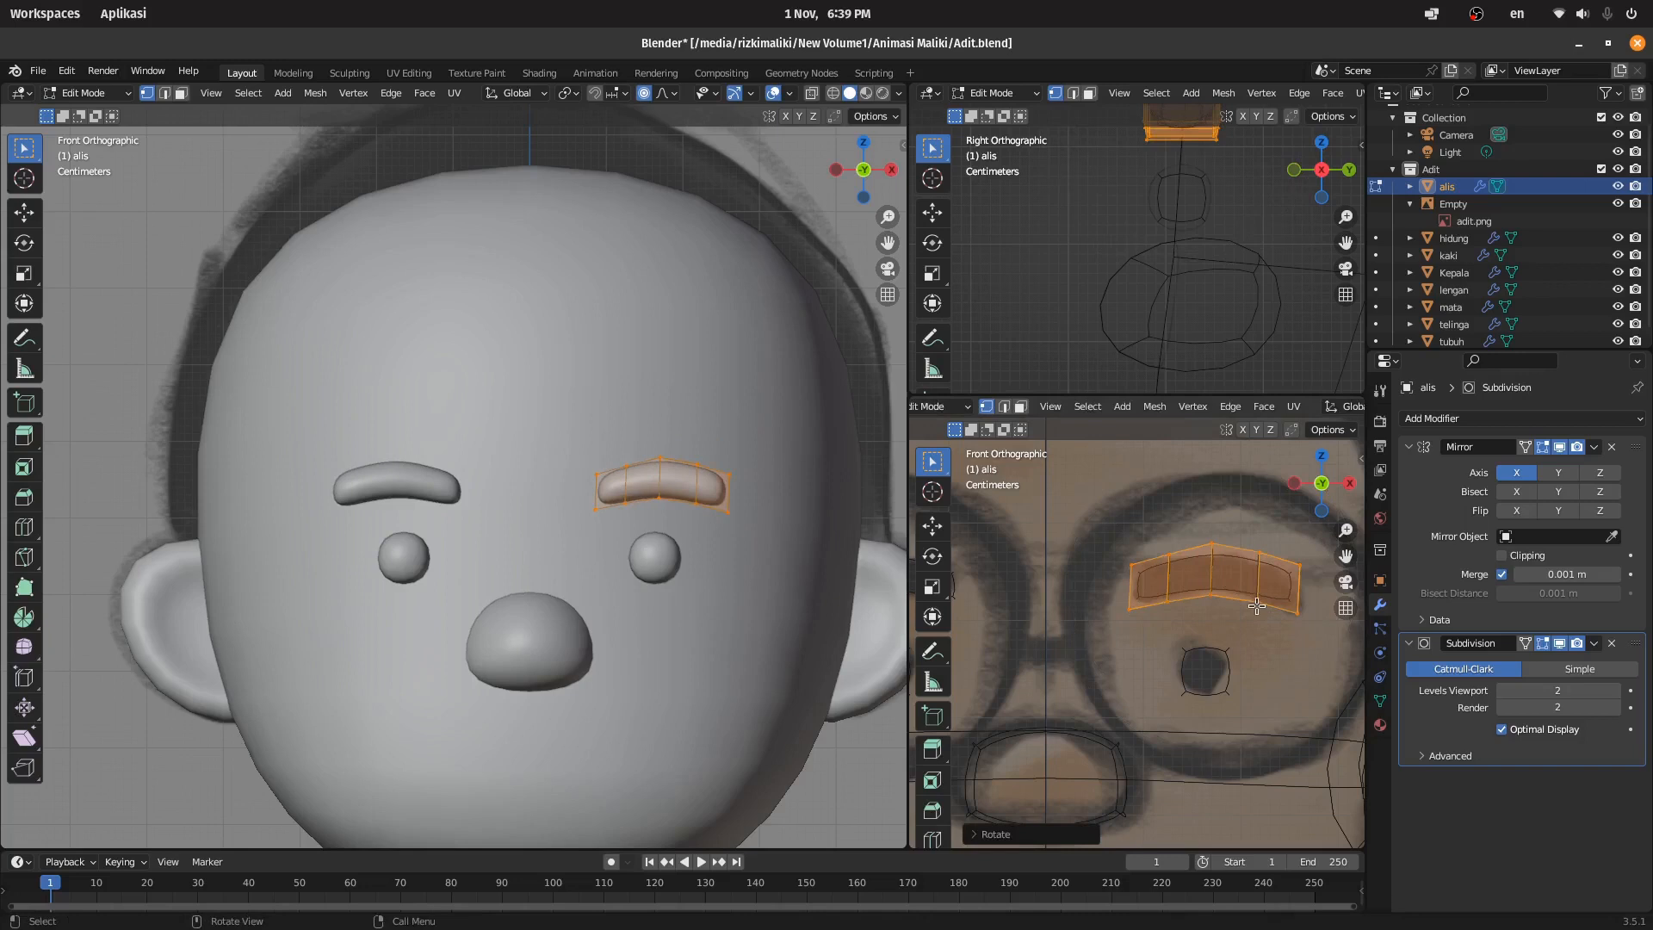
# Step: Thin the eyebrow mesh from front to back and position it against the forehead in side view
pyautogui.press('Tab')
pyautogui.scroll(3, 758, 504)
pyautogui.scroll(-2, 758, 504)
pyautogui.moveTo(758, 505); pyautogui.dragTo(533, 568, button='middle')
pyautogui.press('Tab')
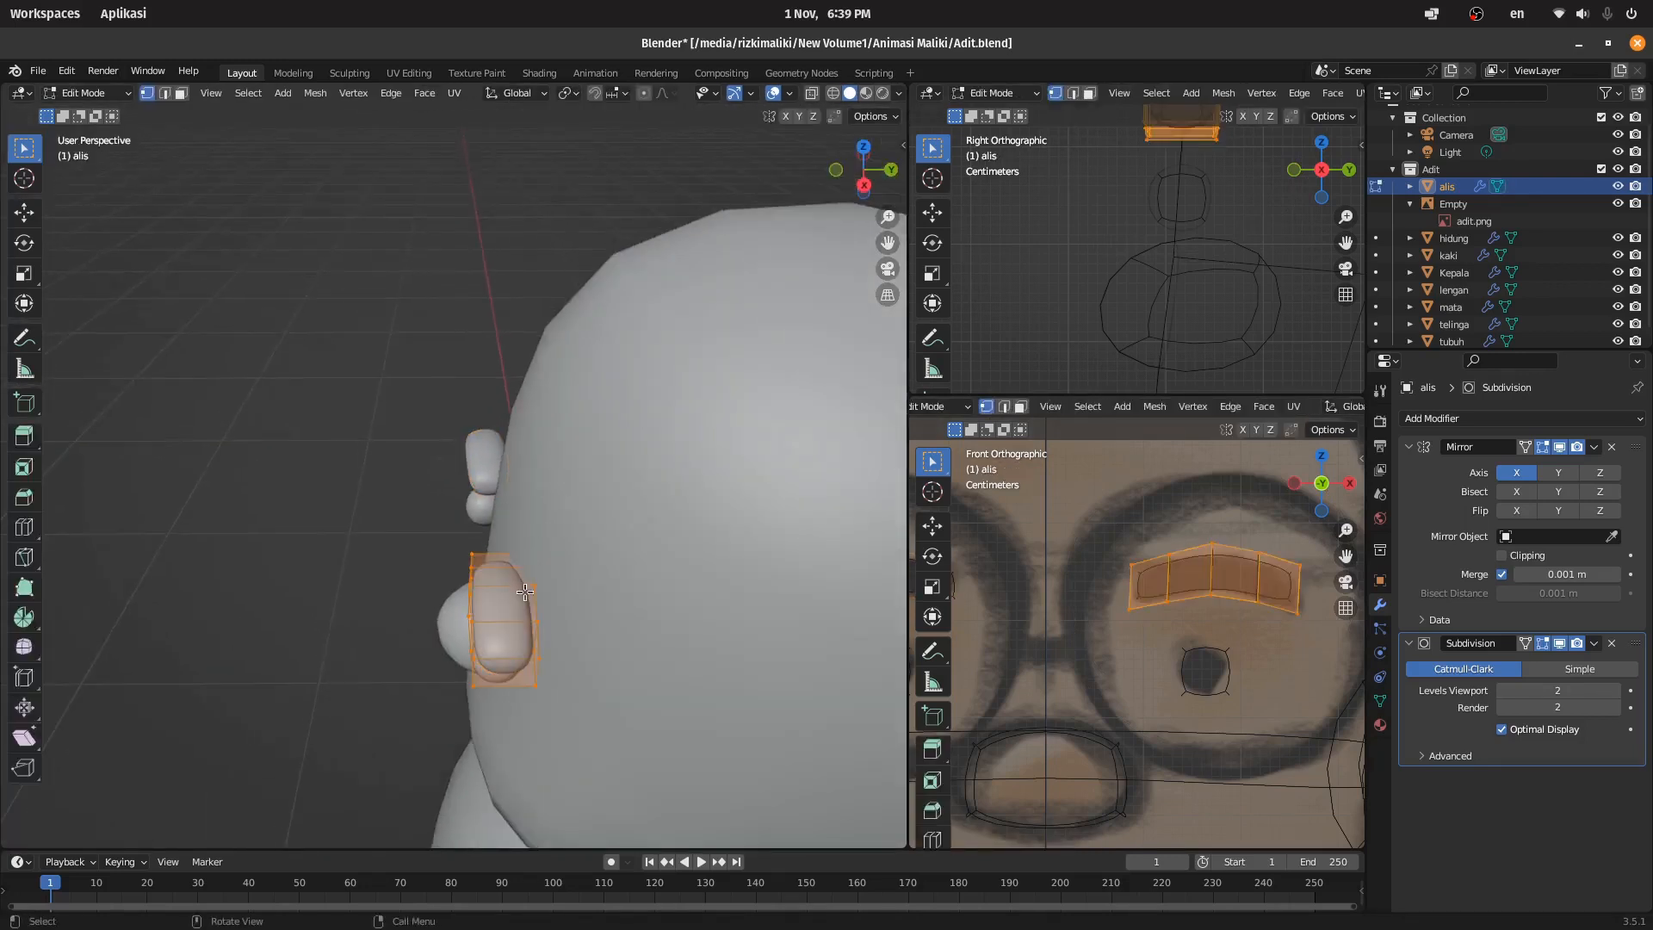
pyautogui.click(543, 609)
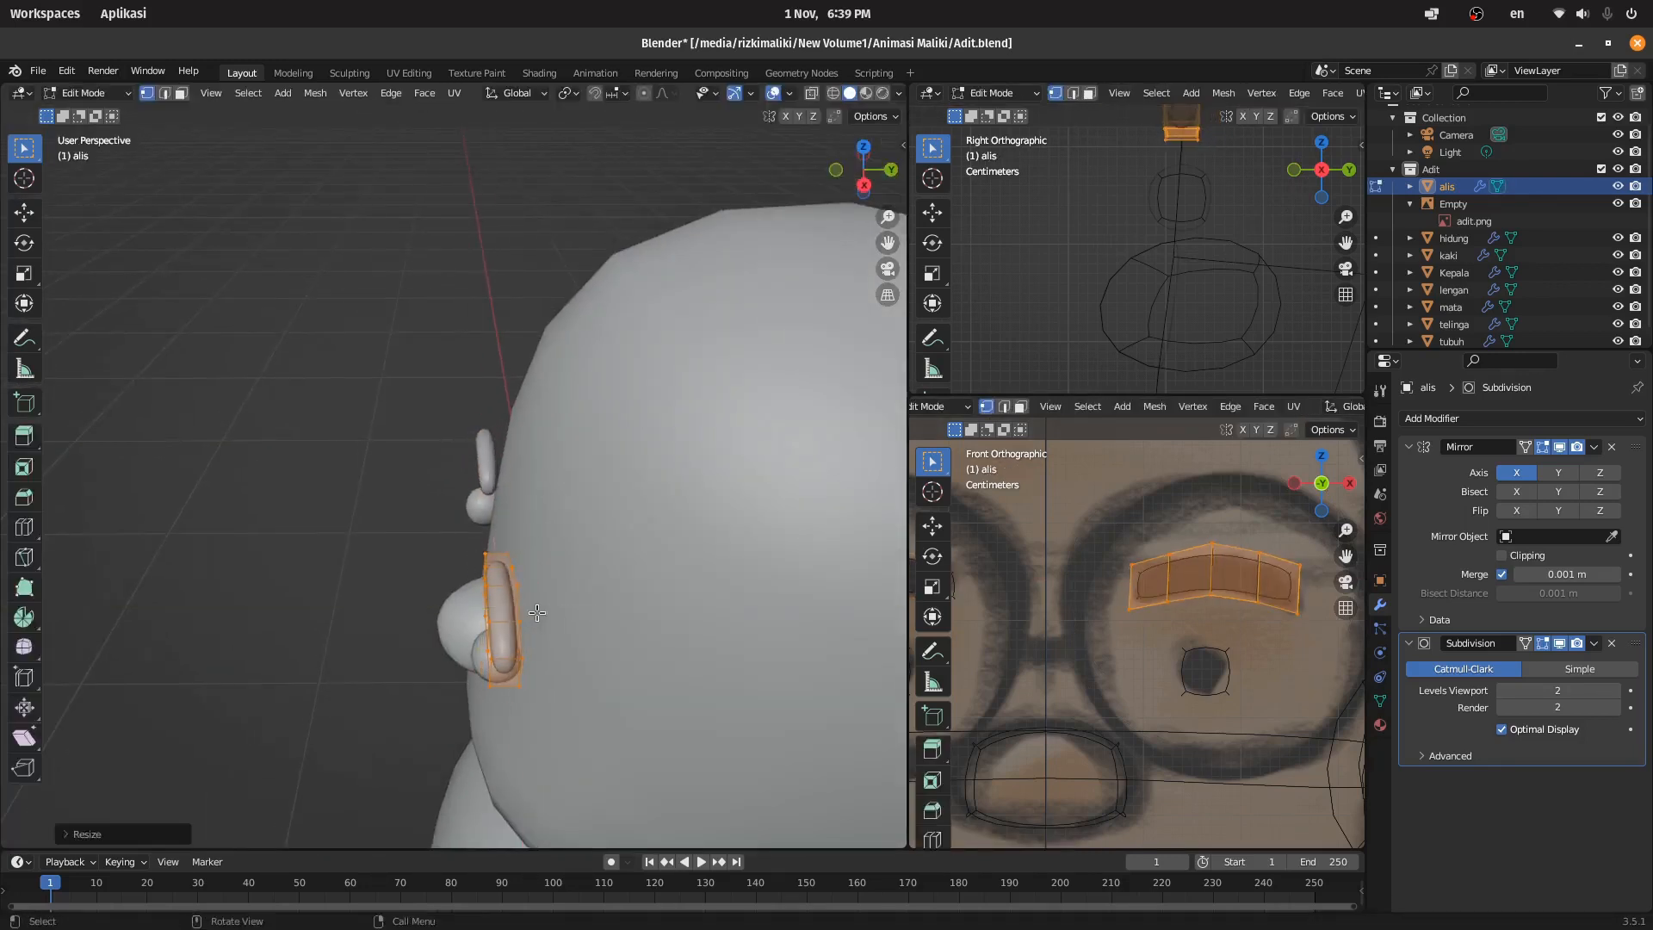
pyautogui.click(1202, 330)
# Step: Check the eyebrows from other angles, return to front view and save Adit.blend
pyautogui.moveTo(775, 361); pyautogui.dragTo(761, 295, button='middle')
pyautogui.moveTo(742, 389); pyautogui.dragTo(706, 344, button='middle')
pyautogui.press('KP_1')
pyautogui.click(740, 465)
pyautogui.hotkey('ctrl', 's')
pyautogui.scroll(3, 674, 498)
pyautogui.press('Tab')
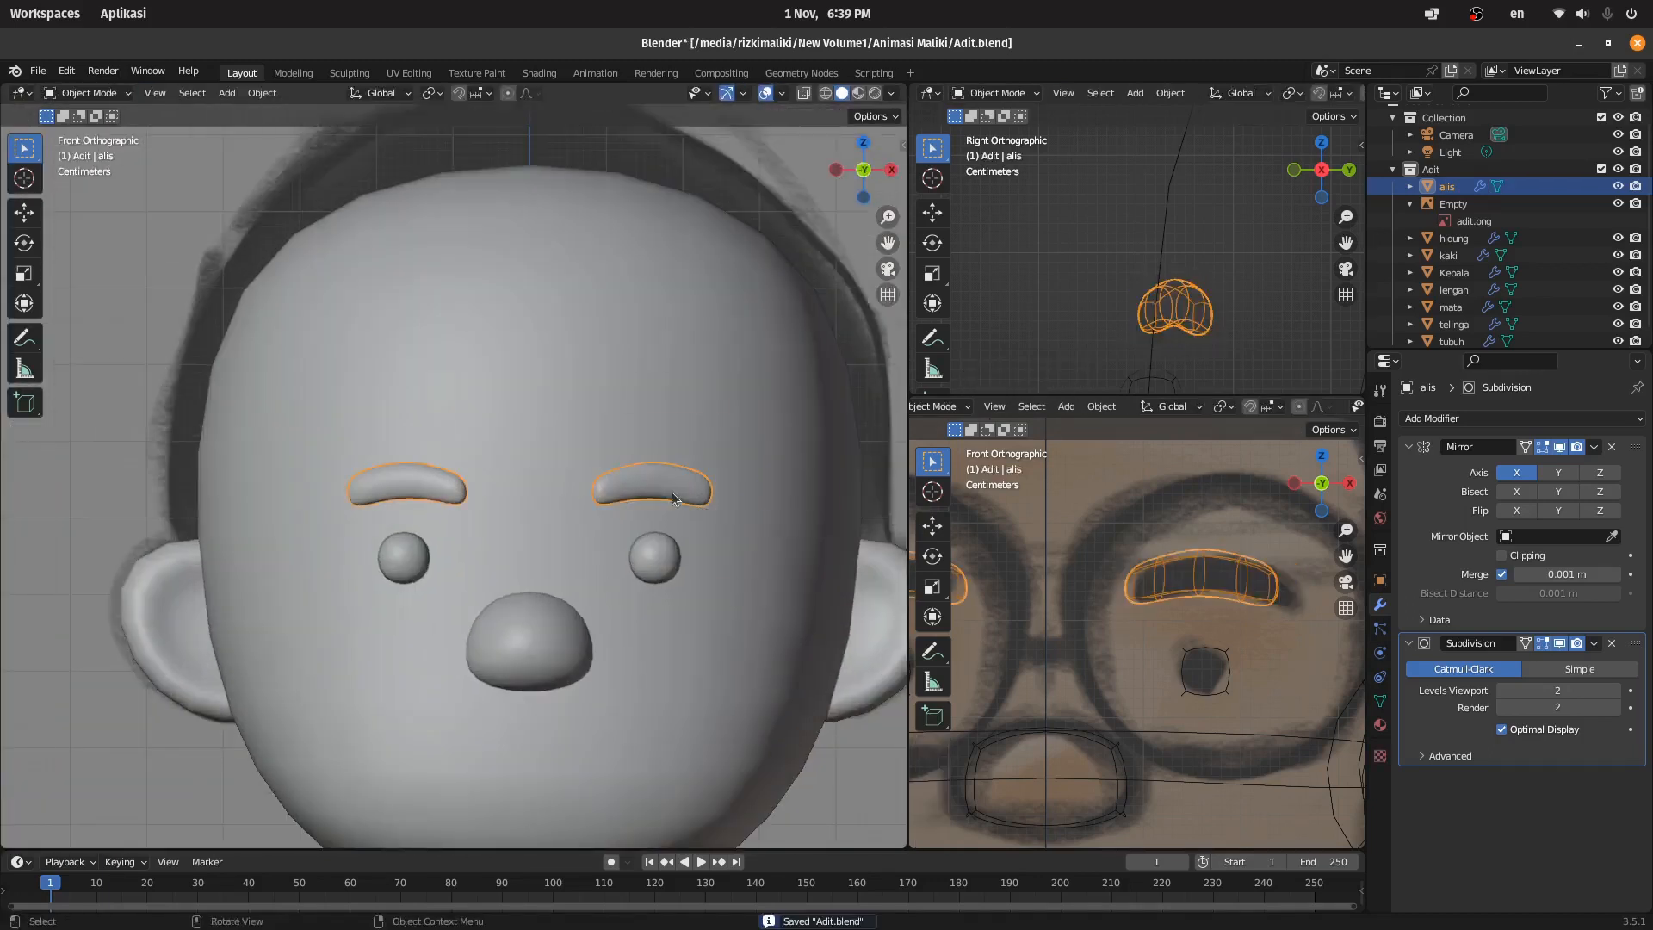
pyautogui.scroll(-5, 678, 345)
pyautogui.scroll(3, 575, 498)
pyautogui.keyDown('shift'); pyautogui.moveTo(621, 577); pyautogui.dragTo(606, 524, button='middle'); pyautogui.keyUp('shift')
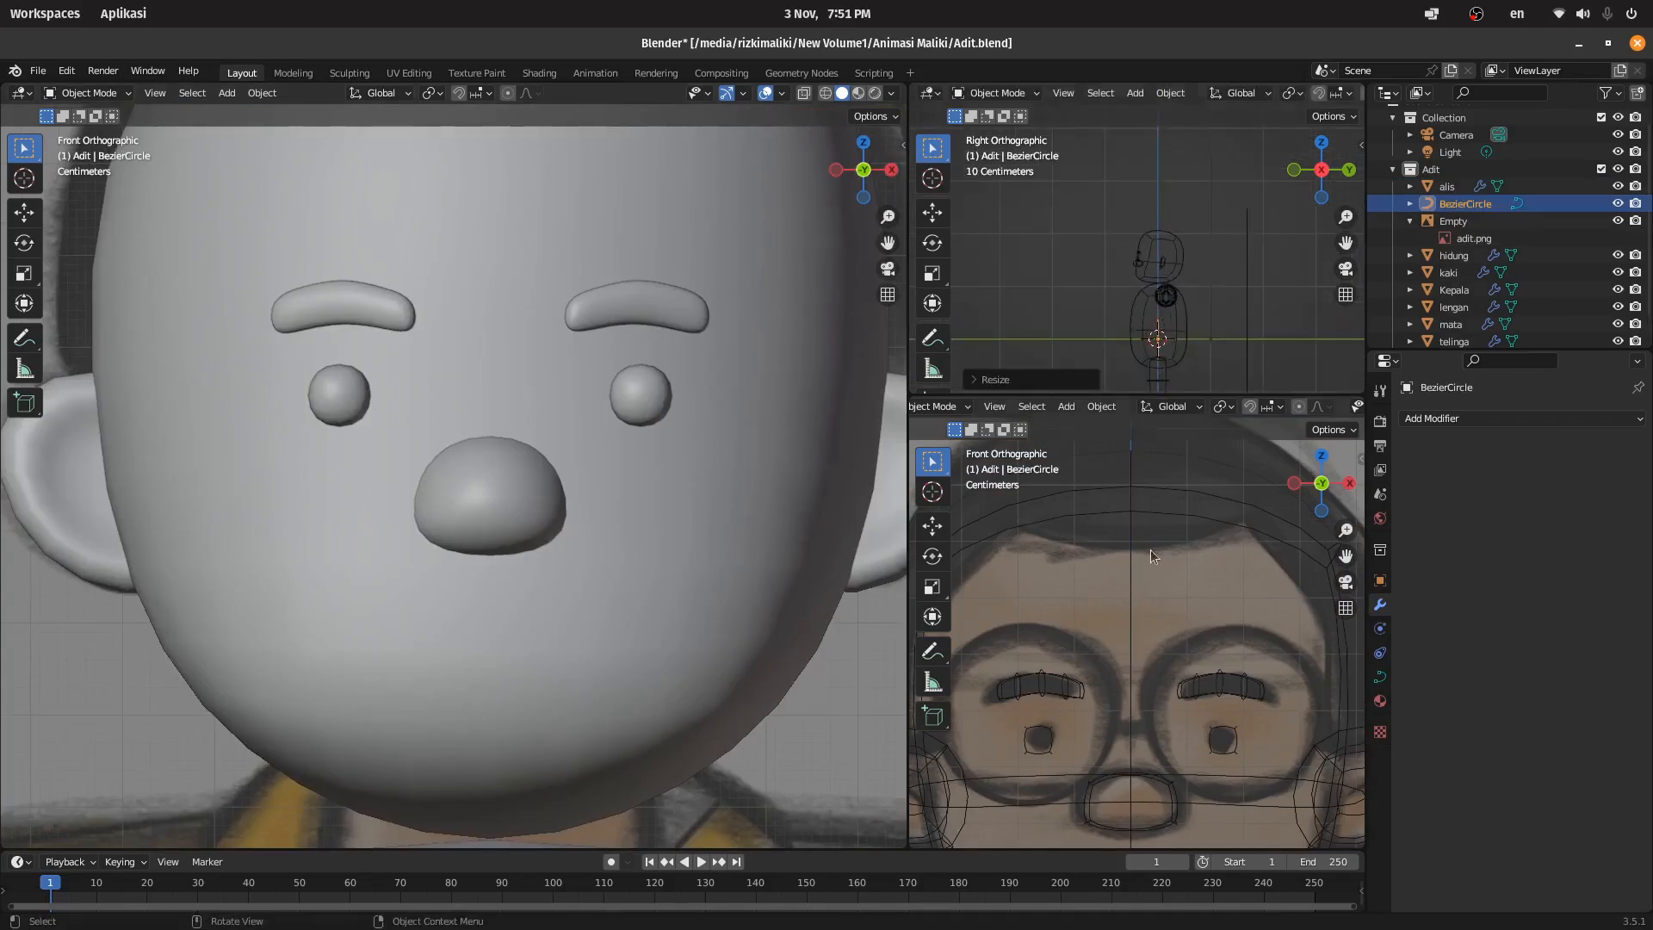
# Step: Move the BezierCircle up to the face and scale it to the size of a drawn glasses lens
pyautogui.scroll(-6, 1145, 637)
pyautogui.press('g')
pyautogui.scroll(12, 1137, 636)
pyautogui.press('s')
pyautogui.click(1150, 667)
pyautogui.scroll(2, 1141, 646)
# Step: Add a Mirror modifier to the BezierCircle and move the curve in front of the face in side view
pyautogui.click(1455, 418)
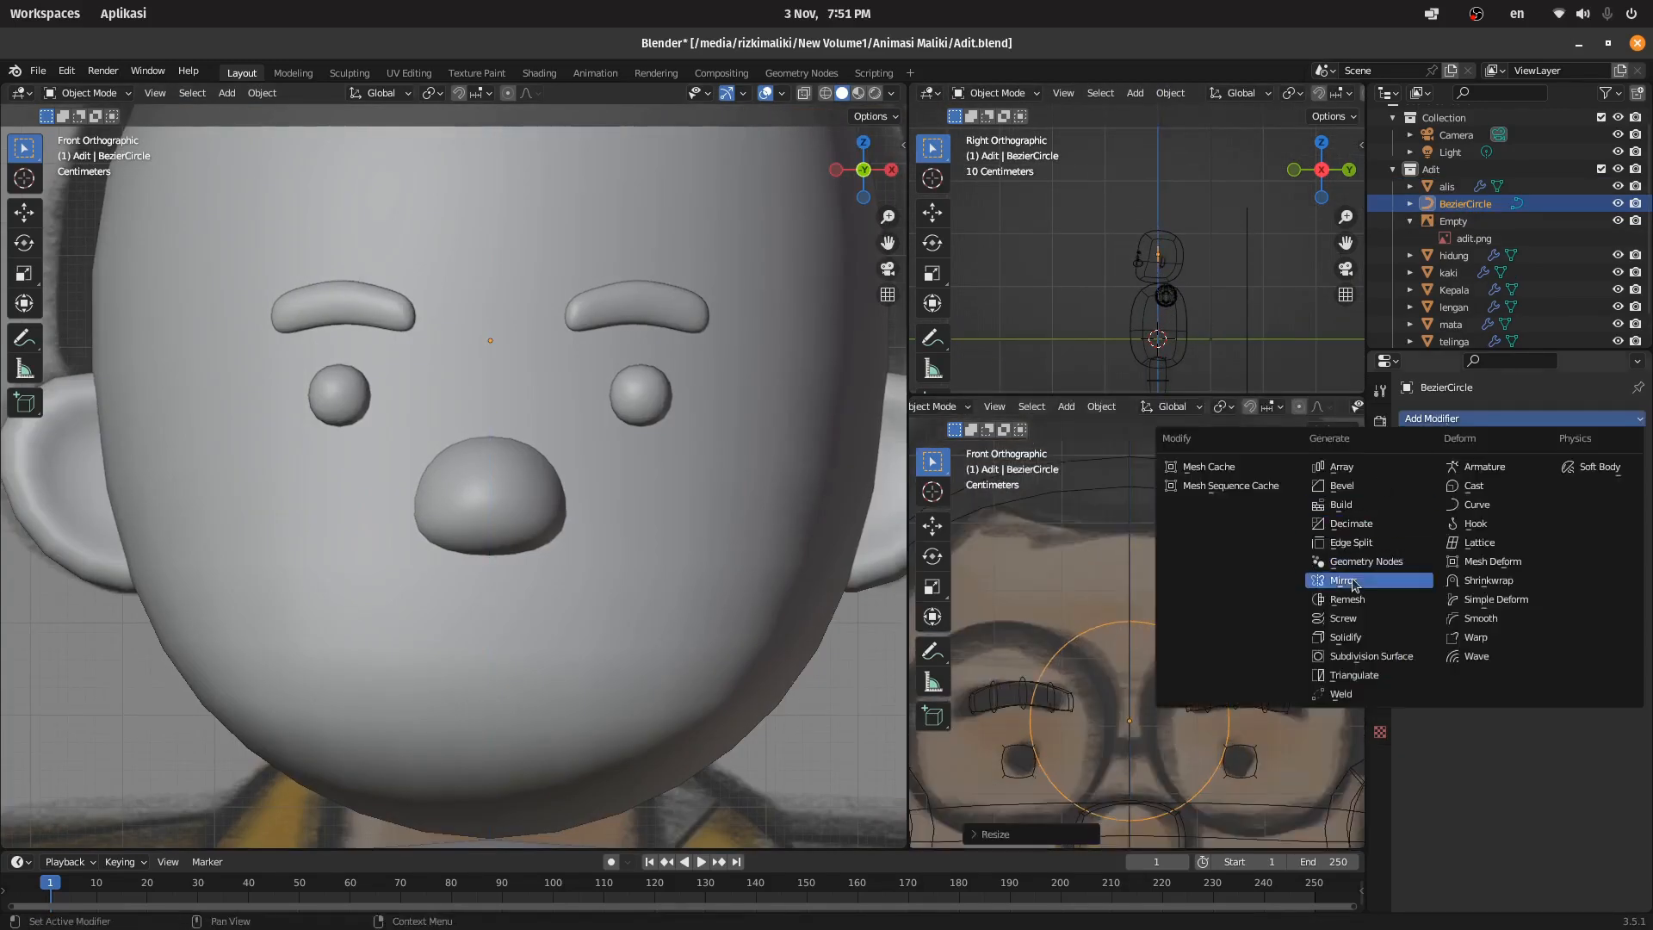
pyautogui.click(1343, 581)
pyautogui.scroll(6, 1186, 278)
pyautogui.click(1103, 274)
# Step: Move and scale the circle in Edit Mode so it follows the drawn glasses frame around the eye
pyautogui.press('Tab')
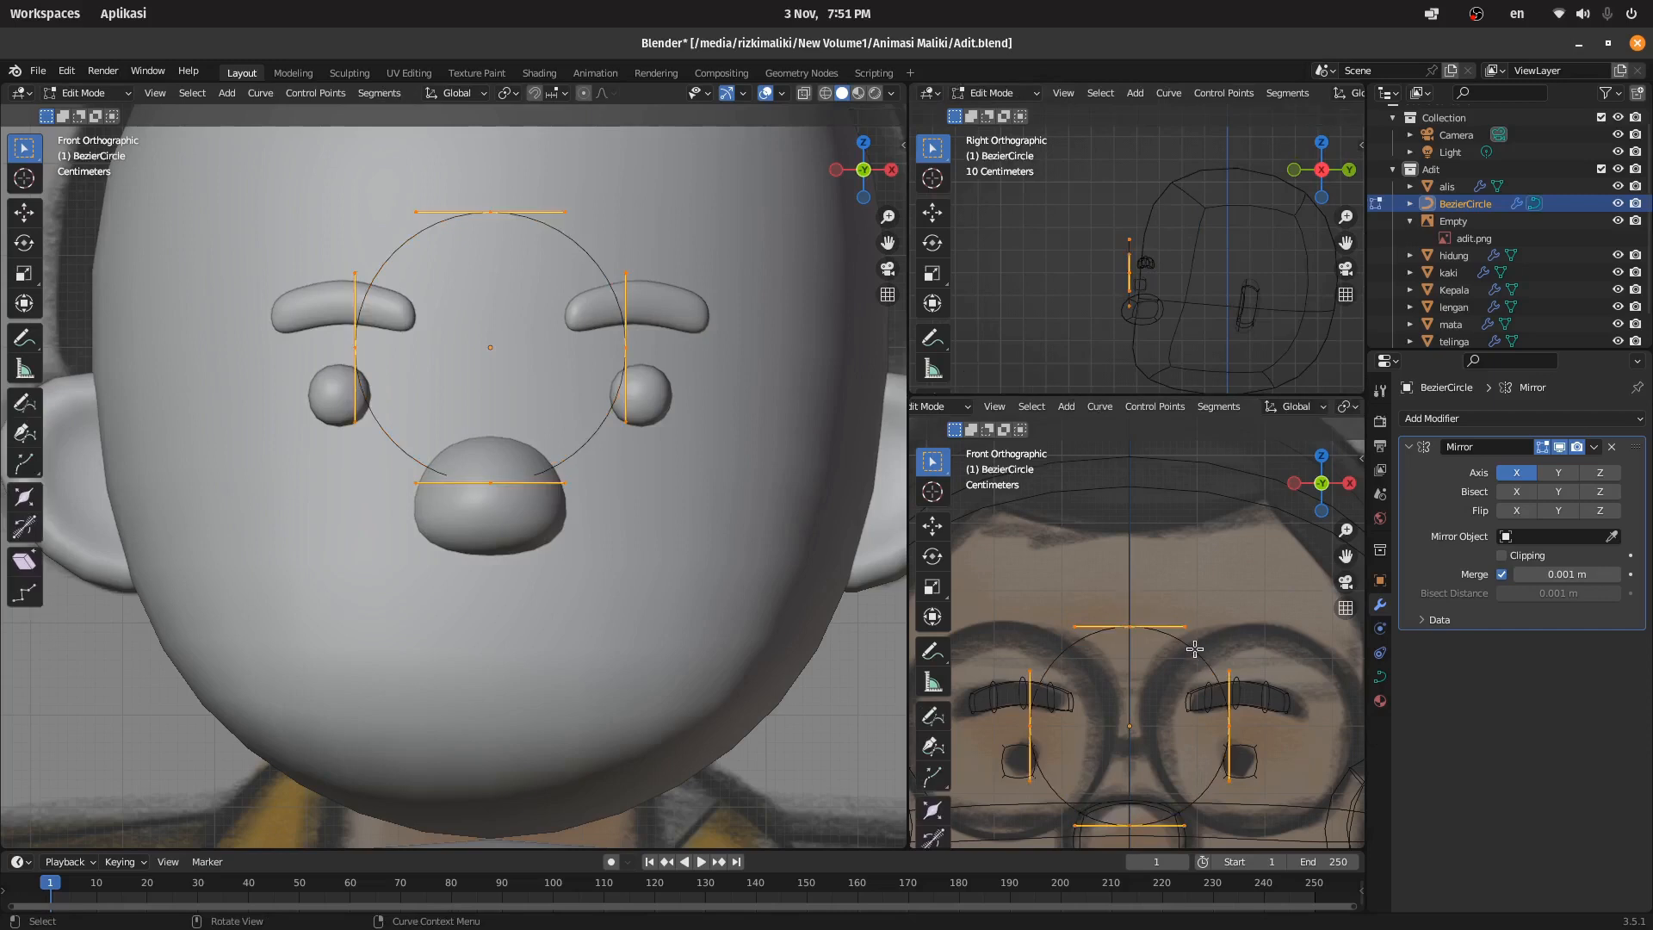
pyautogui.press('g')
pyautogui.click(1274, 689)
pyautogui.keyDown('shift'); pyautogui.moveTo(1308, 732); pyautogui.dragTo(1210, 620, button='middle'); pyautogui.keyUp('shift')
pyautogui.press('s')
pyautogui.click(1294, 651)
pyautogui.press('g')
pyautogui.press('Tab')
# Step: Try thickening the glasses curve with a geometry extrusion of 0.02 m
pyautogui.click(1440, 419)
pyautogui.press('Escape')
pyautogui.click(1380, 678)
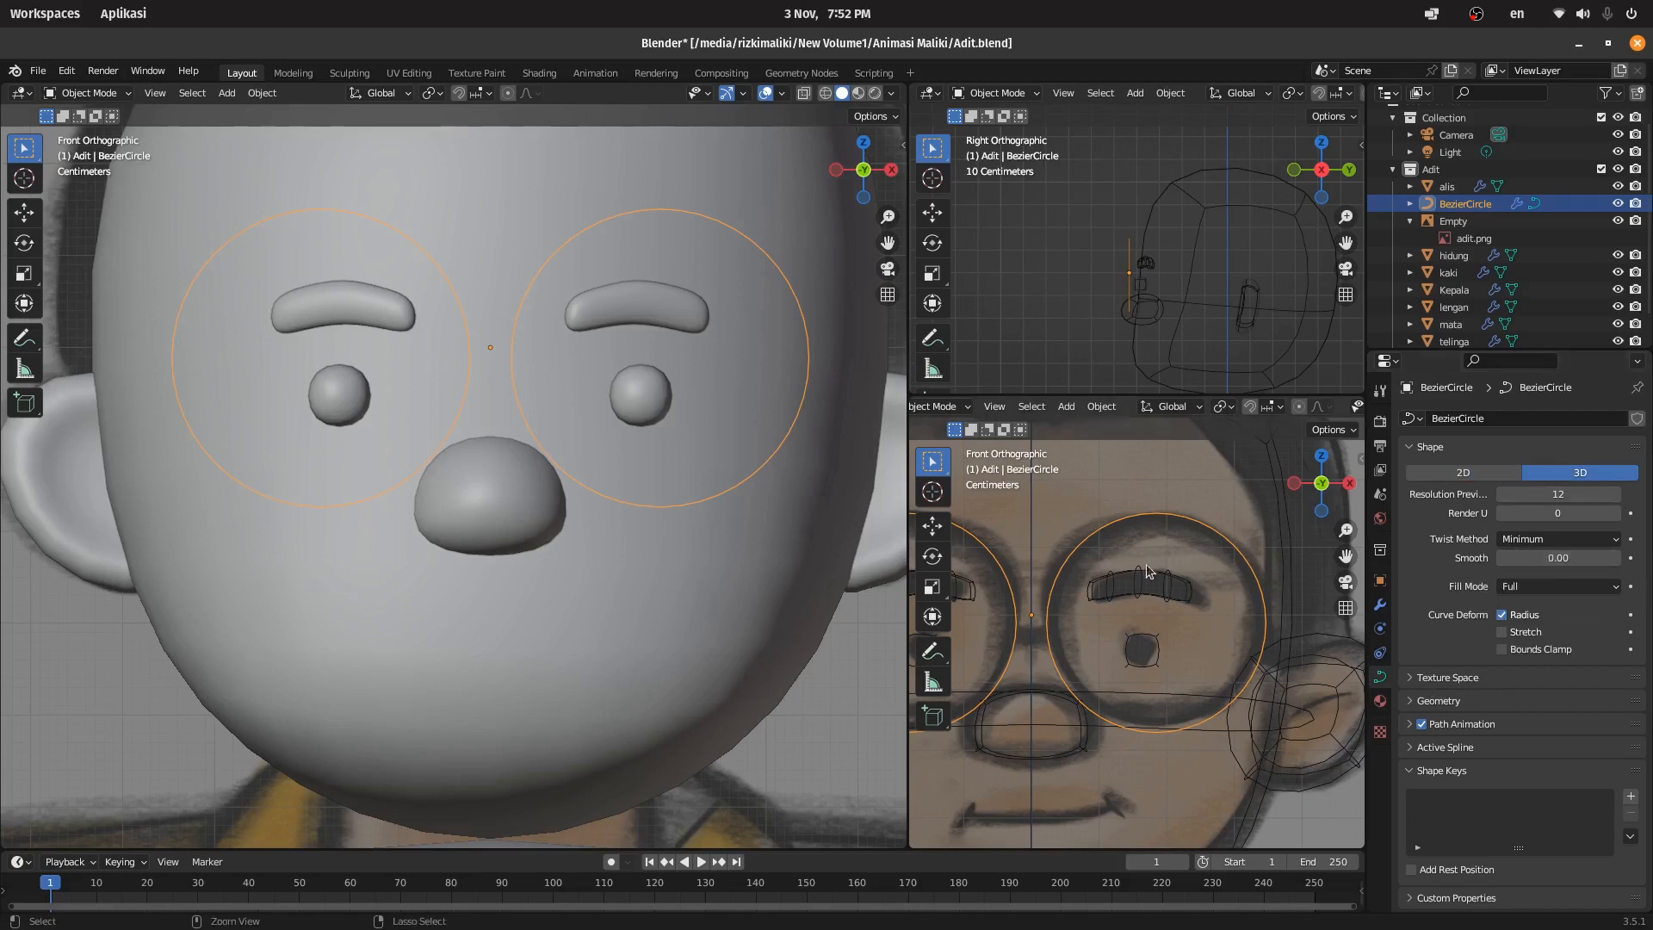
pyautogui.click(1438, 701)
pyautogui.scroll(-3, 1520, 655)
pyautogui.moveTo(775, 448); pyautogui.dragTo(646, 497, button='middle')
pyautogui.moveTo(1612, 637); pyautogui.dragTo(1520, 637)
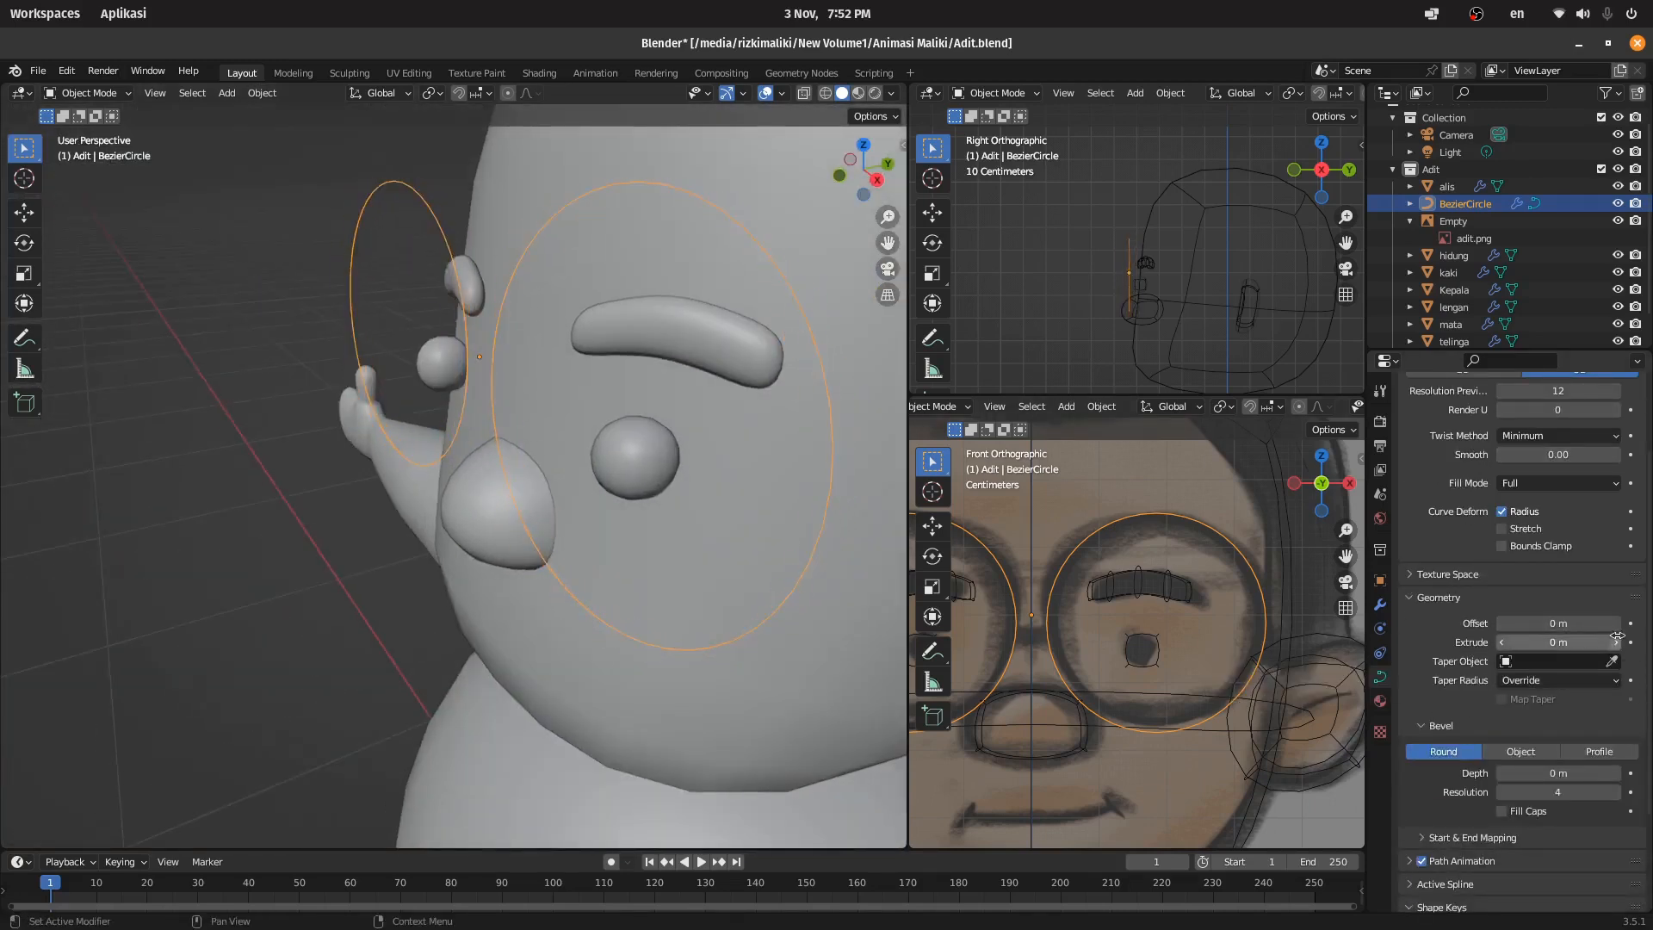
# Step: Try a Profile bevel on the curve, then restore the Round bevel and set Extrude to 0 m
pyautogui.click(1599, 752)
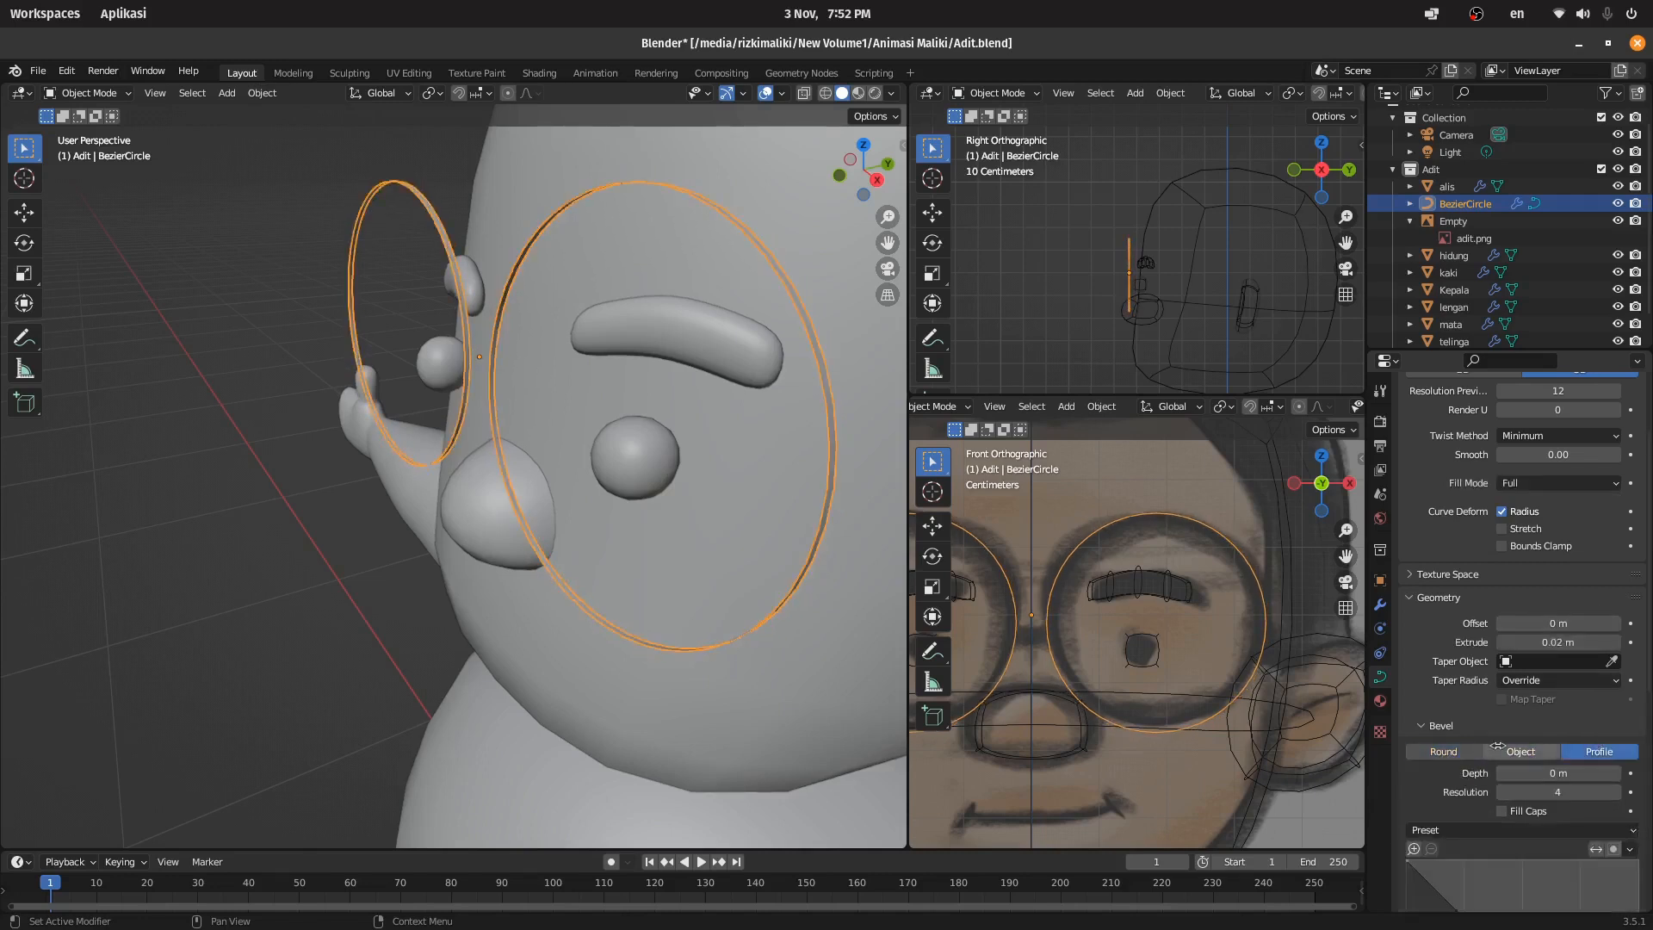
pyautogui.click(1443, 751)
pyautogui.scroll(-2, 1463, 757)
pyautogui.click(1472, 766)
pyautogui.click(1472, 766)
pyautogui.scroll(-2, 1476, 758)
pyautogui.scroll(5, 1541, 706)
pyautogui.moveTo(1558, 681); pyautogui.dragTo(1536, 681)
pyautogui.scroll(-3, 1532, 672)
pyautogui.scroll(3, 1464, 637)
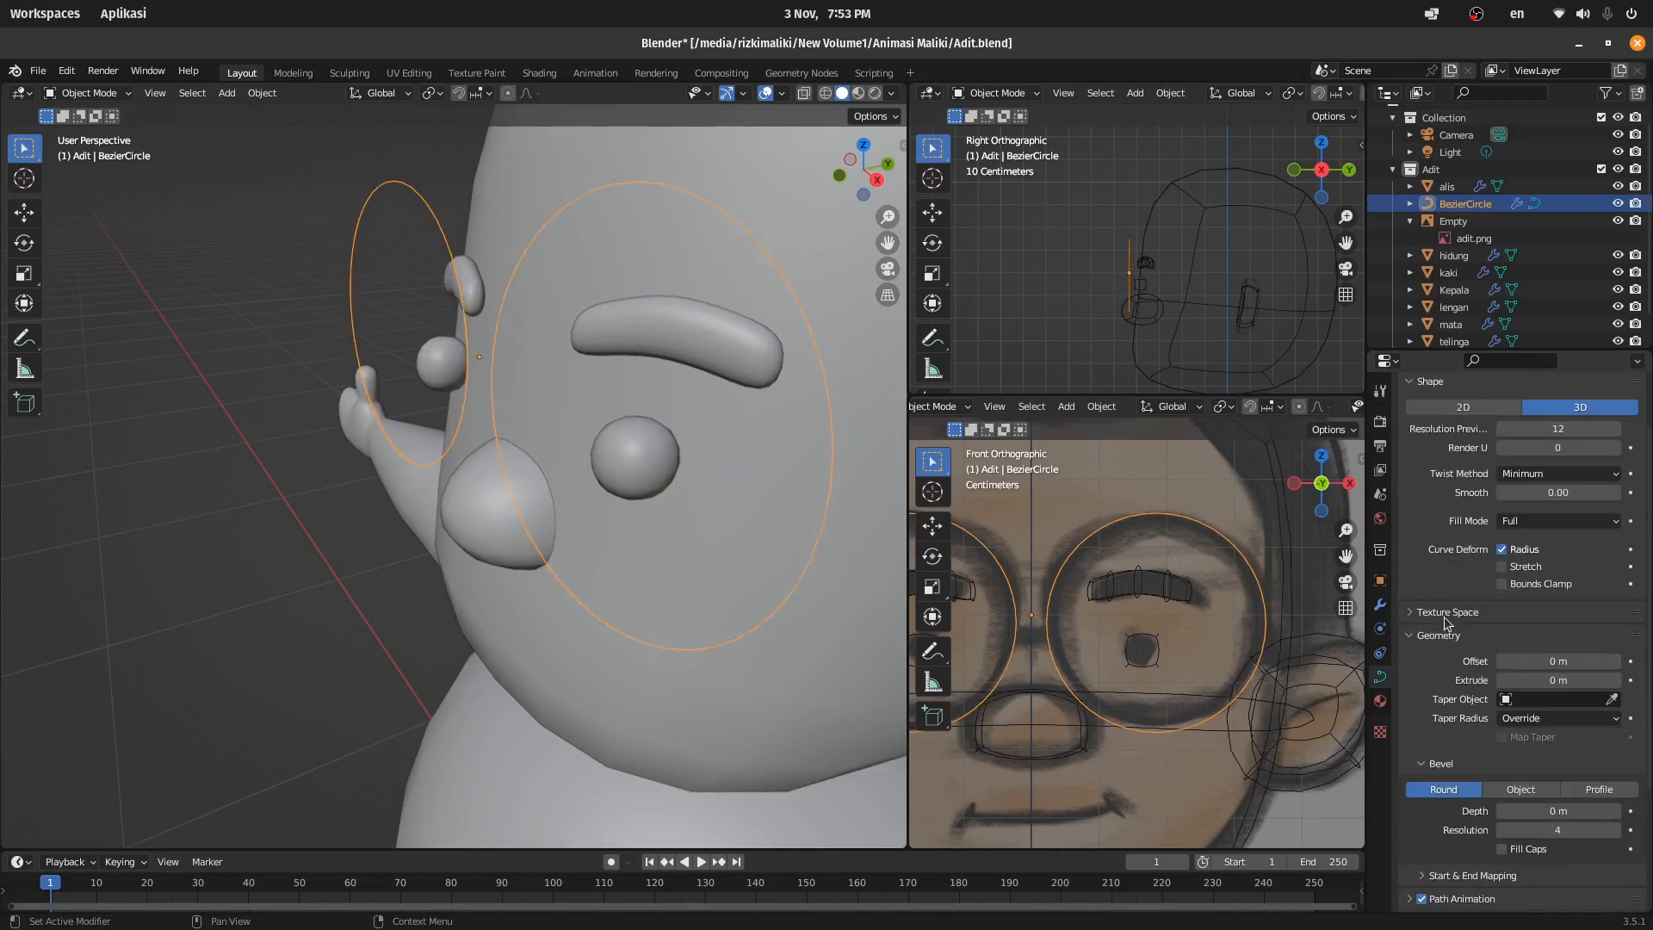
# Step: Lower the curve's preview resolution so each glasses ring is an octagon, and convert the curve to a mesh
pyautogui.moveTo(637, 482); pyautogui.dragTo(801, 464, button='middle')
pyautogui.press('KP_1')
pyautogui.scroll(2, 1517, 490)
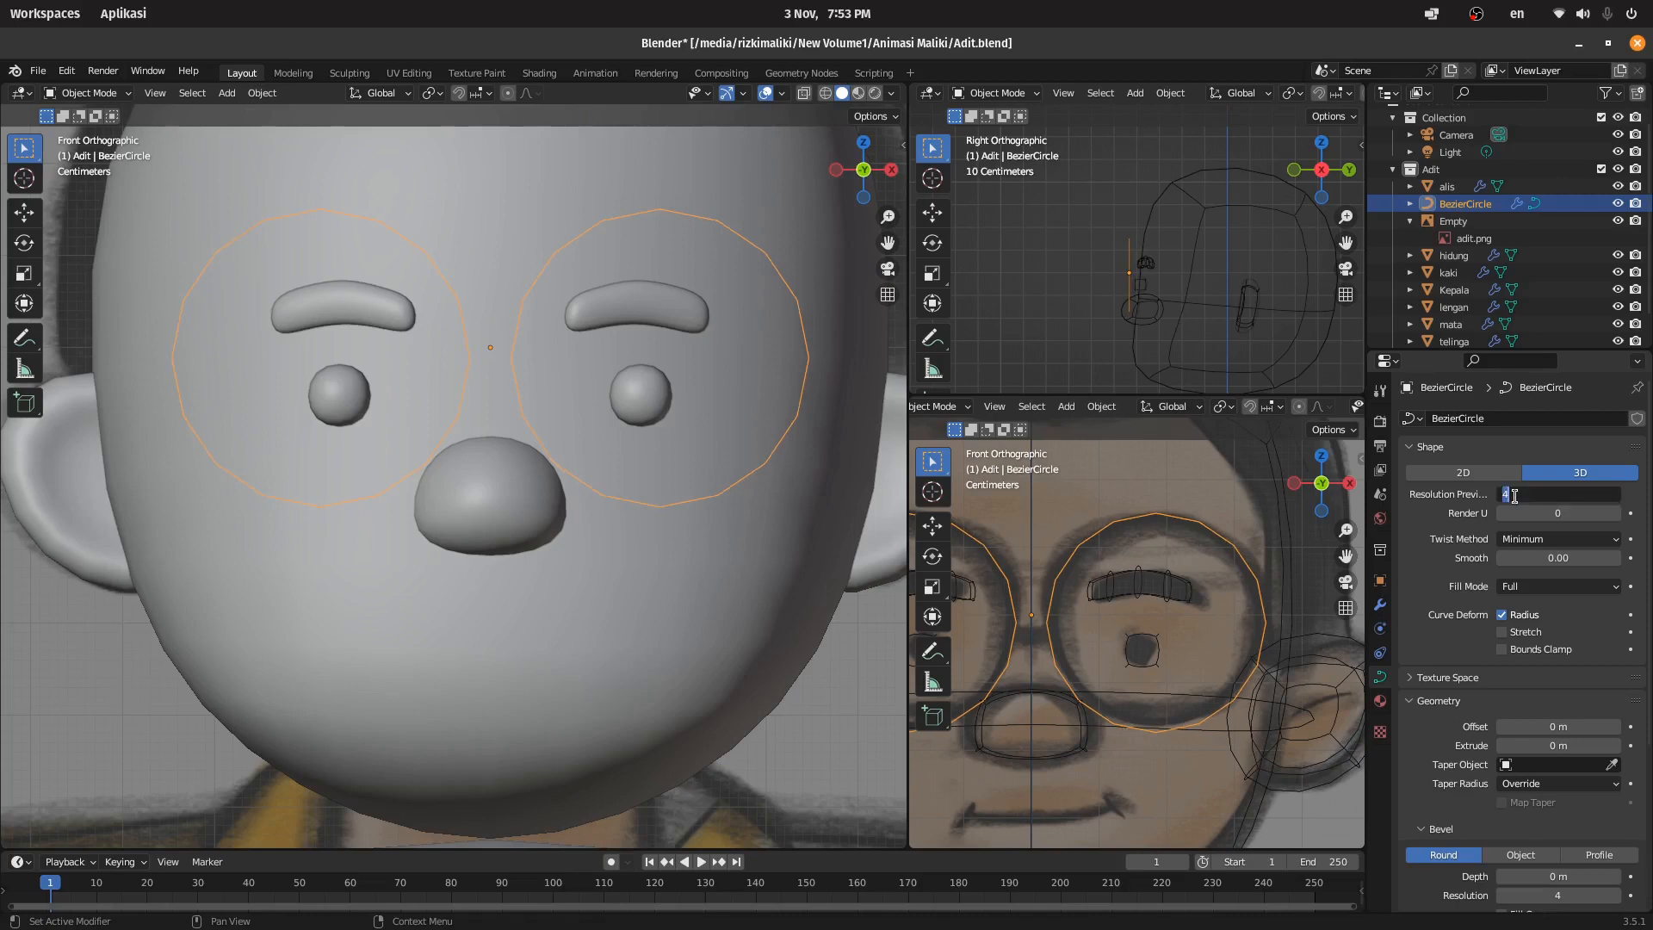
pyautogui.rightClick(787, 549)
pyautogui.click(1528, 496)
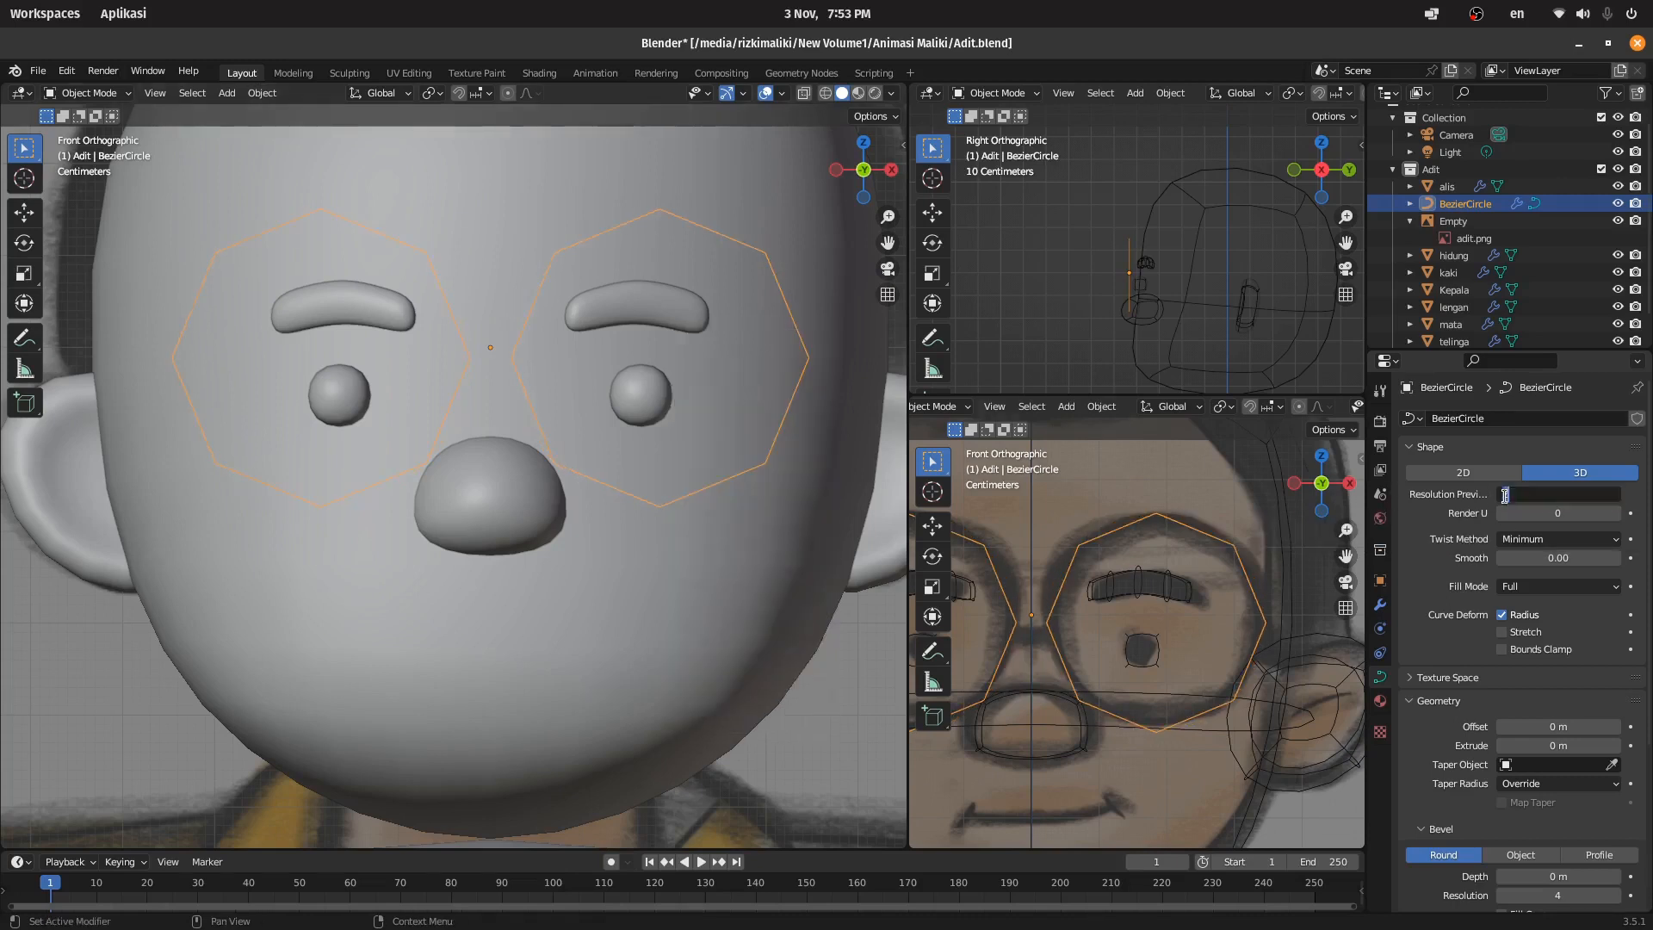
pyautogui.click(1616, 494)
pyautogui.rightClick(747, 529)
pyautogui.moveTo(742, 514)
pyautogui.click(861, 532)
# Step: Add a Subdivision modifier with 2 viewport levels, a Skin modifier and a Mirror modifier to the glasses mesh
pyautogui.click(1380, 604)
pyautogui.click(1464, 419)
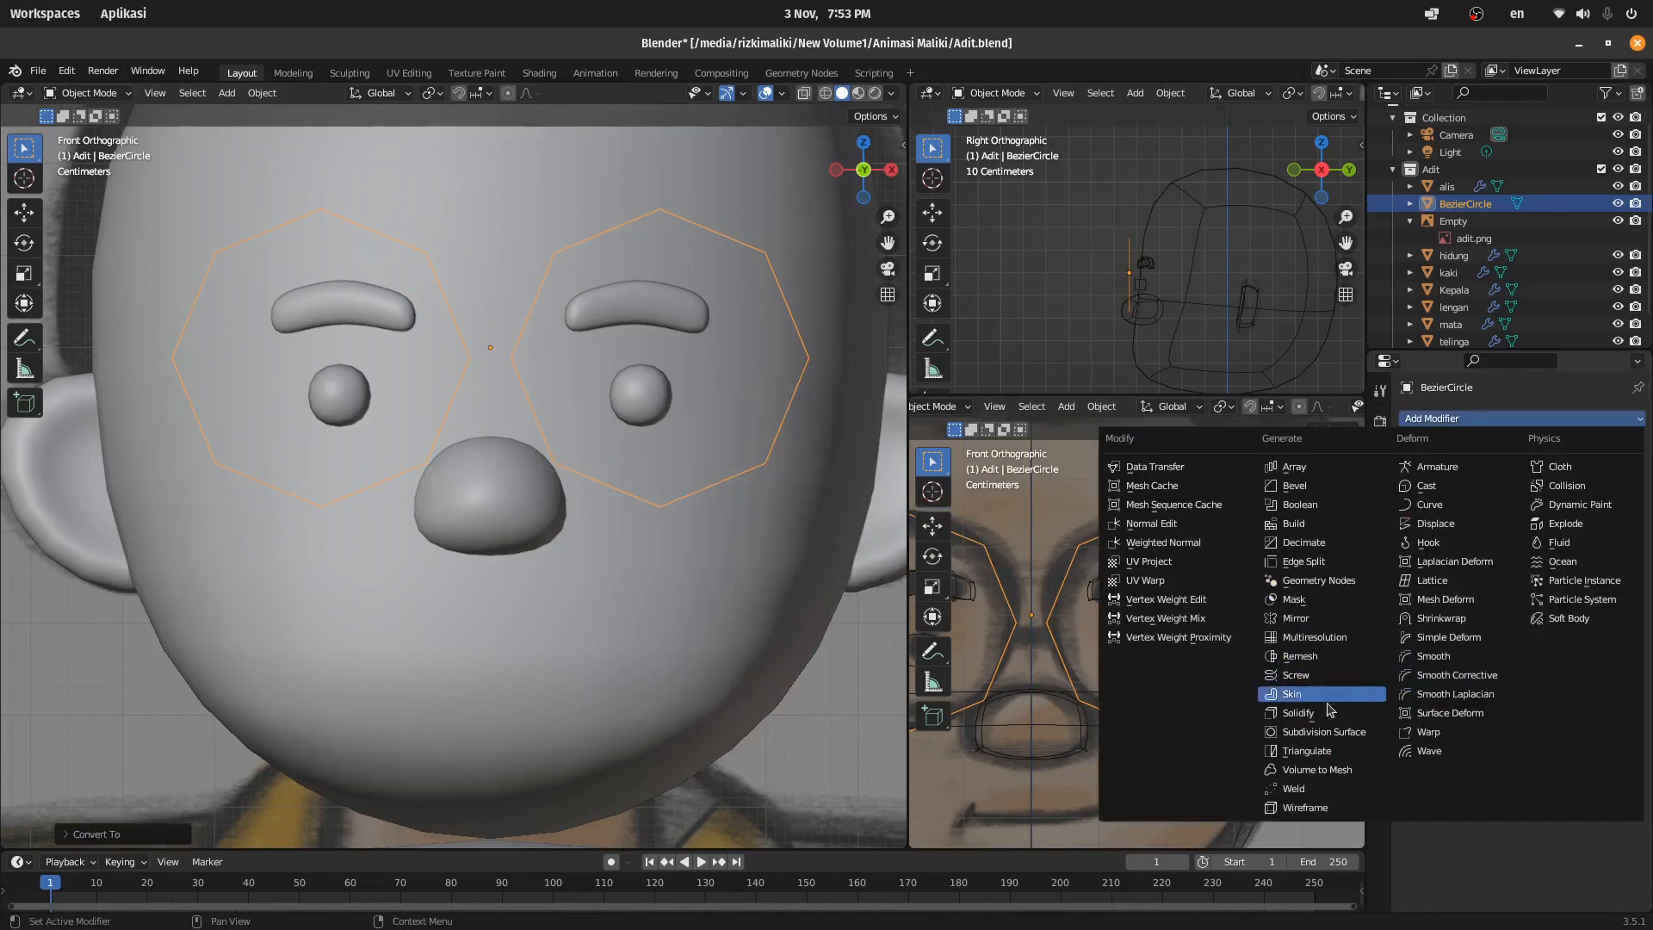
pyautogui.click(1322, 731)
pyautogui.click(1614, 494)
pyautogui.click(1463, 418)
pyautogui.click(1317, 675)
pyautogui.click(1464, 418)
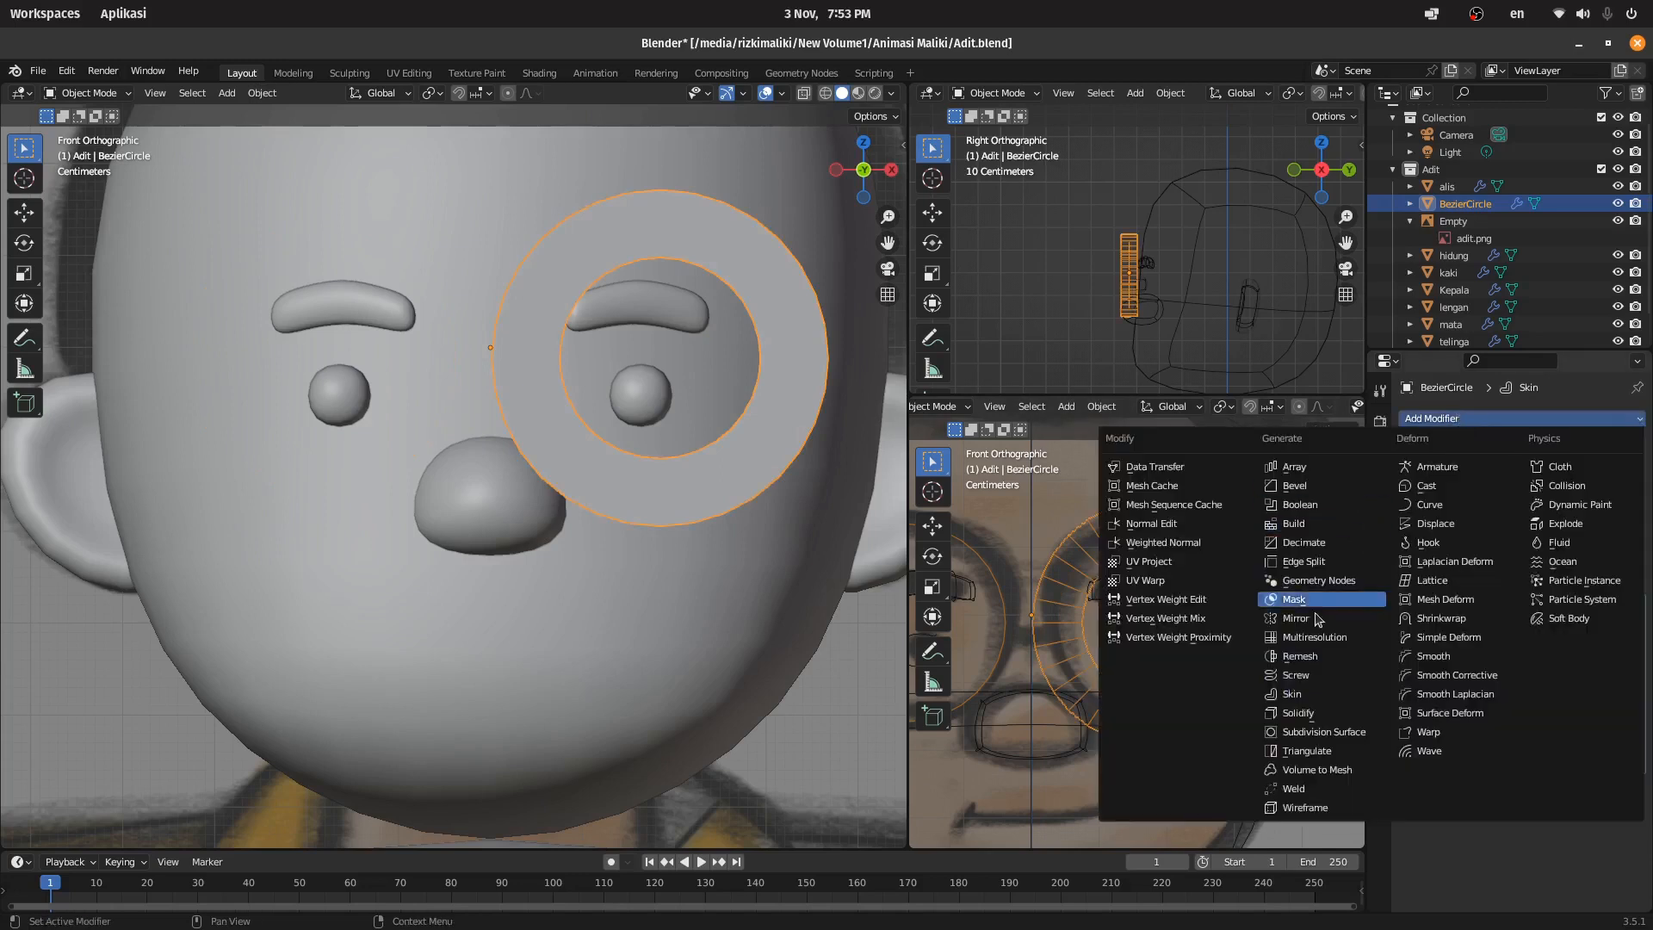
pyautogui.click(1317, 600)
pyautogui.moveTo(1635, 447); pyautogui.dragTo(1614, 419)
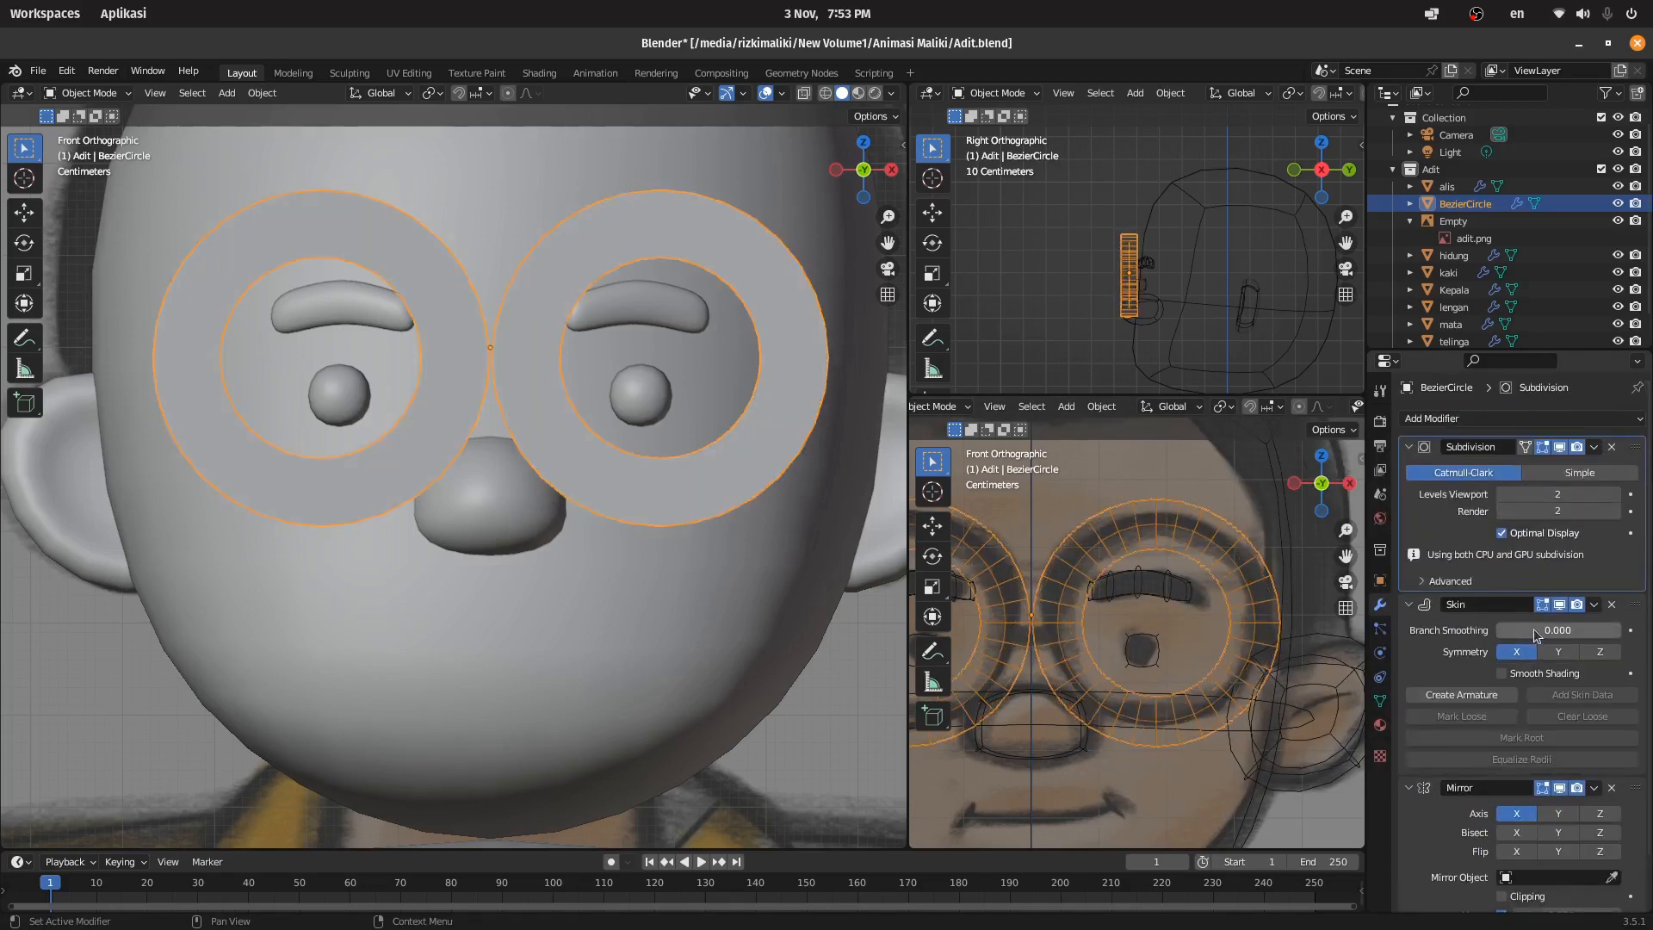
# Step: Thin the skin of the glasses rings and add a second Subdivision modifier
pyautogui.press('Tab')
pyautogui.press('Tab')
pyautogui.moveTo(646, 399); pyautogui.dragTo(741, 413, button='middle')
pyautogui.click(1464, 418)
pyautogui.click(1318, 731)
# Step: Apply smooth shading to the glasses rings and return to front view
pyautogui.rightClick(676, 321)
pyautogui.click(667, 266)
pyautogui.scroll(2, 680, 292)
pyautogui.scroll(1, 1496, 672)
pyautogui.scroll(-4, 876, 298)
pyautogui.click(836, 171)
pyautogui.scroll(2, 1520, 547)
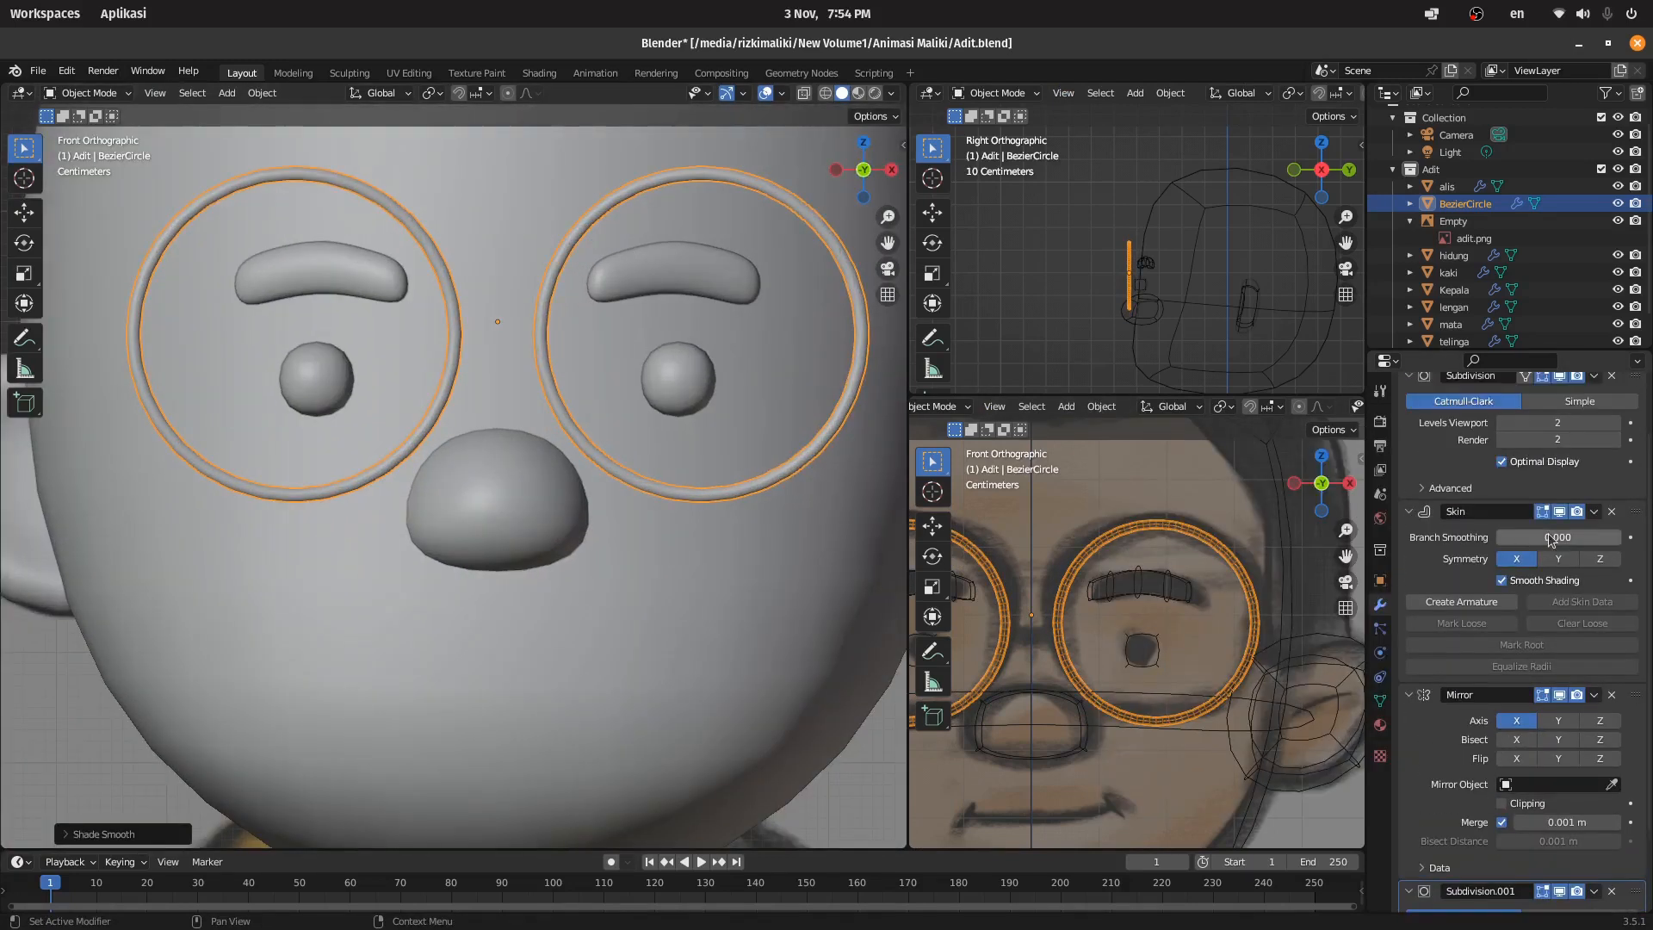
# Step: Increase the skin radius of the glasses rings in Edit Mode to match the thickness of the drawn frame
pyautogui.press('Tab')
pyautogui.scroll(1, 1137, 632)
pyautogui.hotkey('ctrl', 'a')
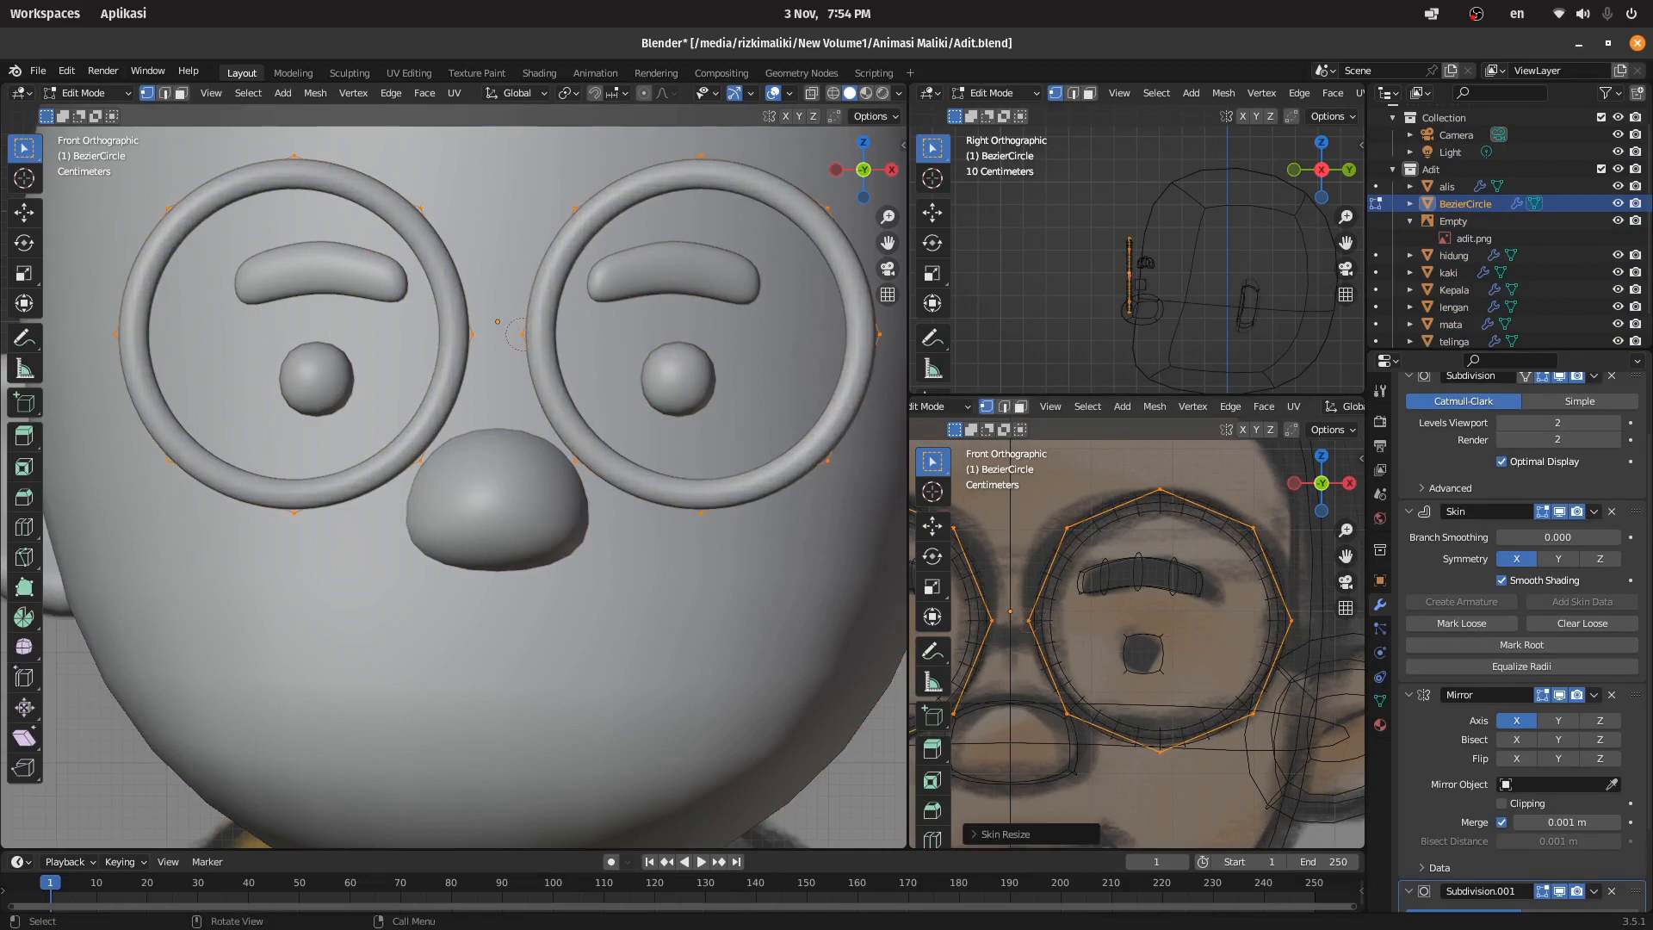
pyautogui.click(1151, 675)
pyautogui.press('Tab')
# Step: Try duplicating an inner rim vertex of the glasses to a spot above the nose
pyautogui.scroll(1, 537, 445)
pyautogui.press('Tab')
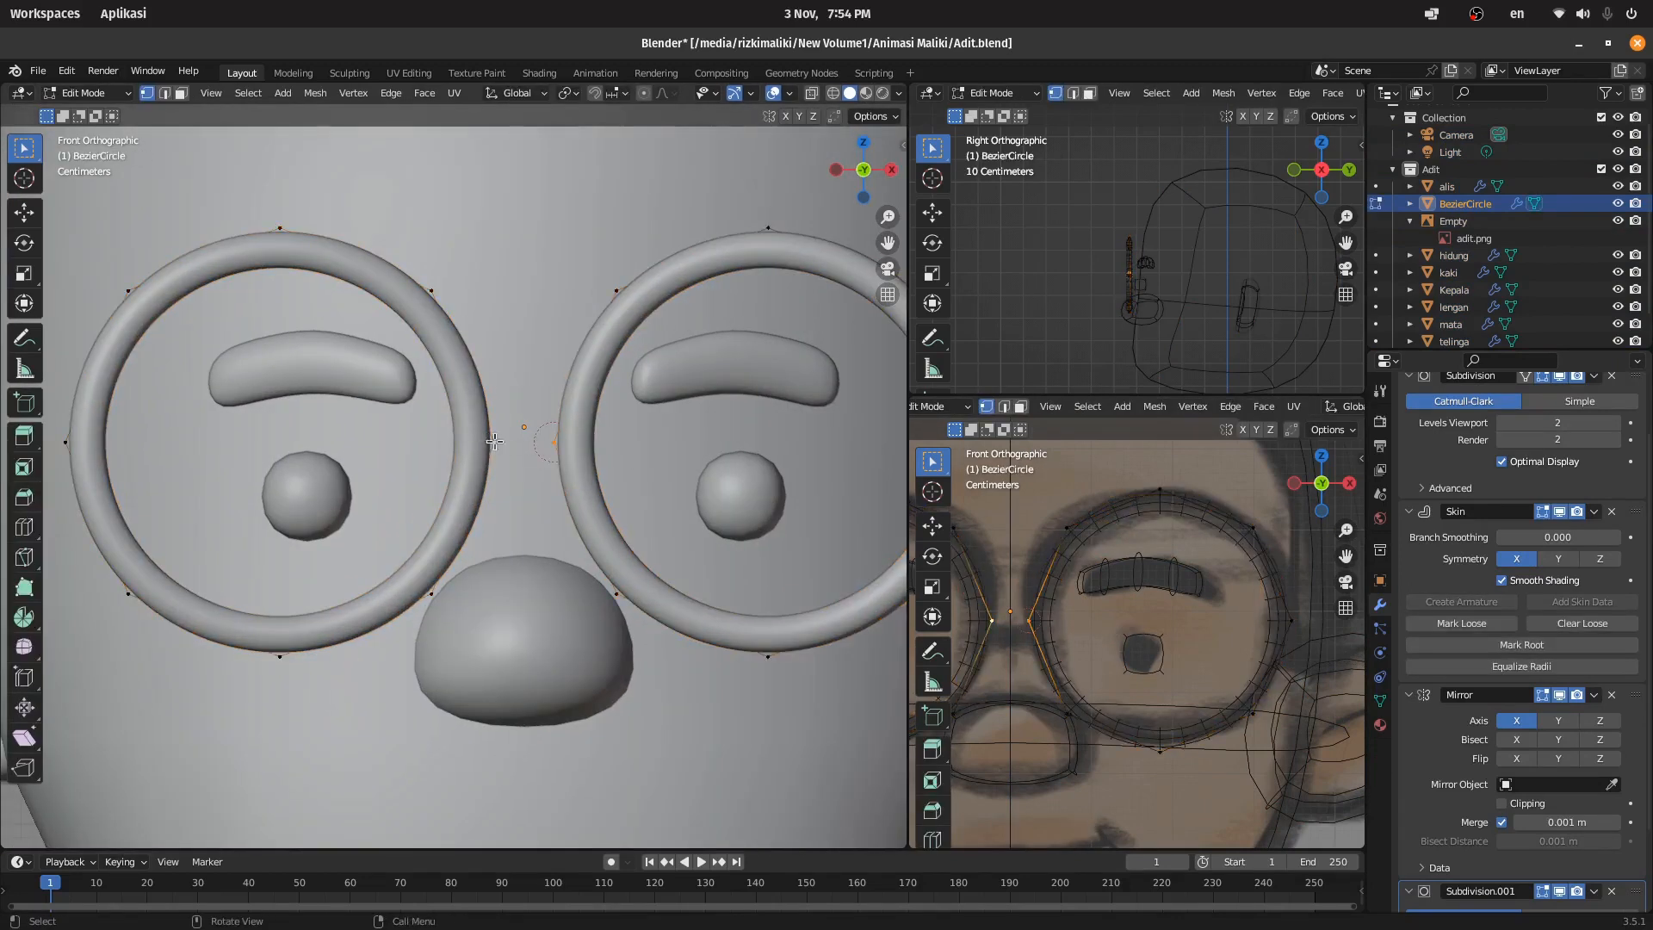
pyautogui.click(539, 555)
pyautogui.scroll(3, 532, 551)
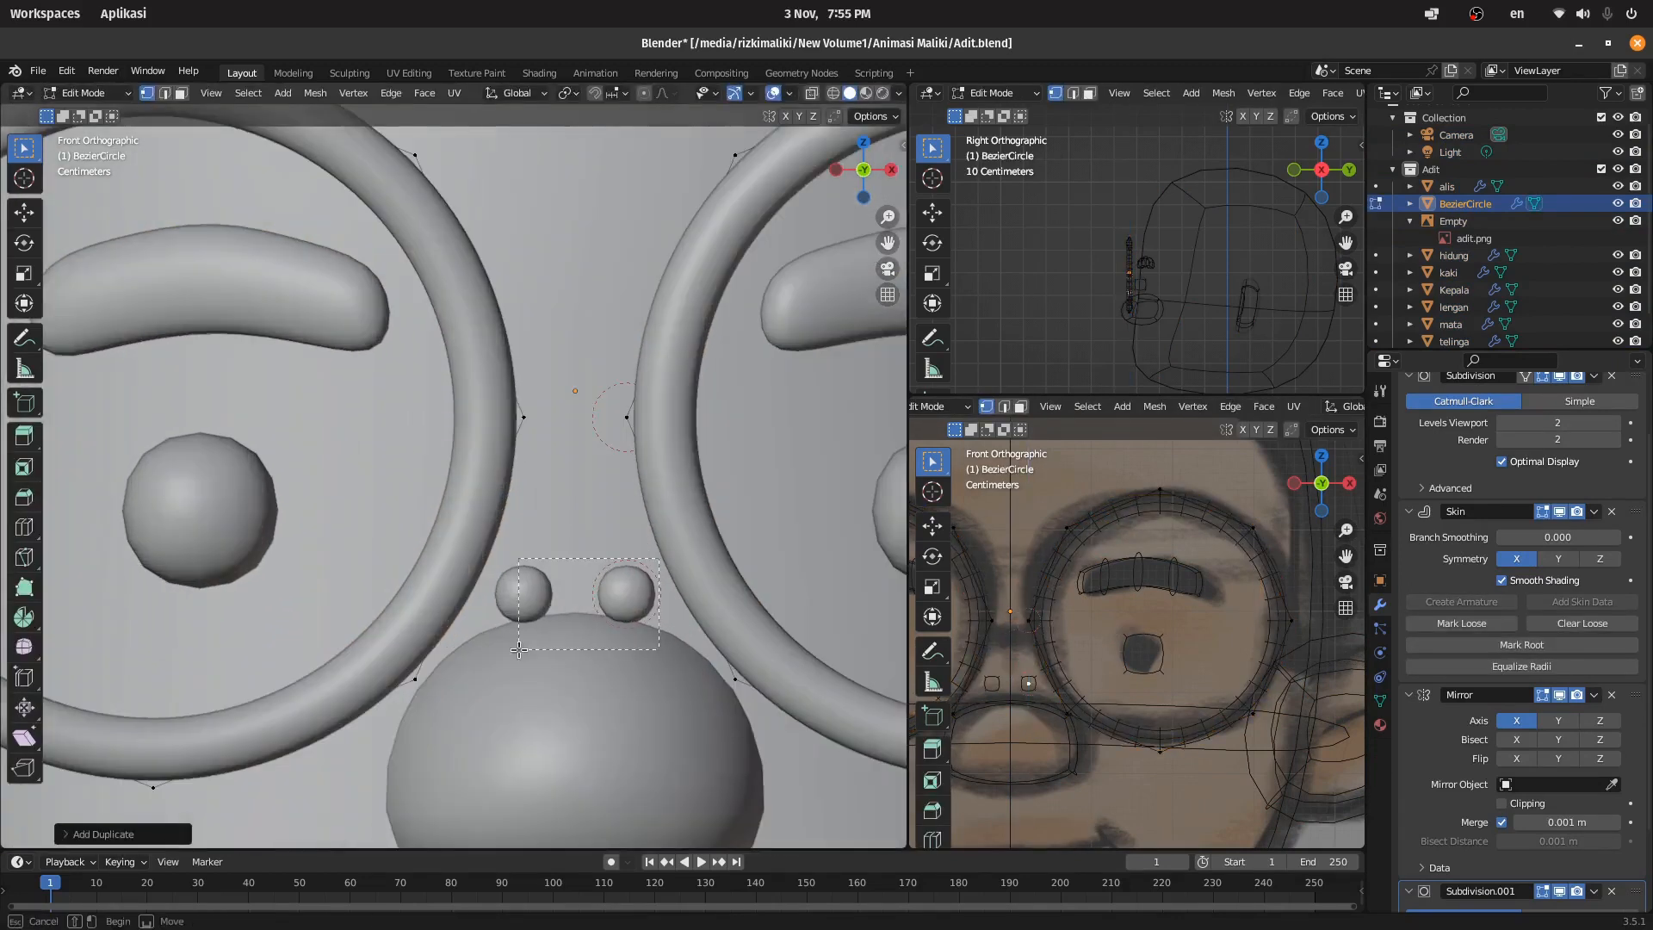
# Step: Try adding a plane to the glasses mesh as a starting piece for the bridge, and undo it
pyautogui.hotkey('shift', 'a')
pyautogui.click(564, 506)
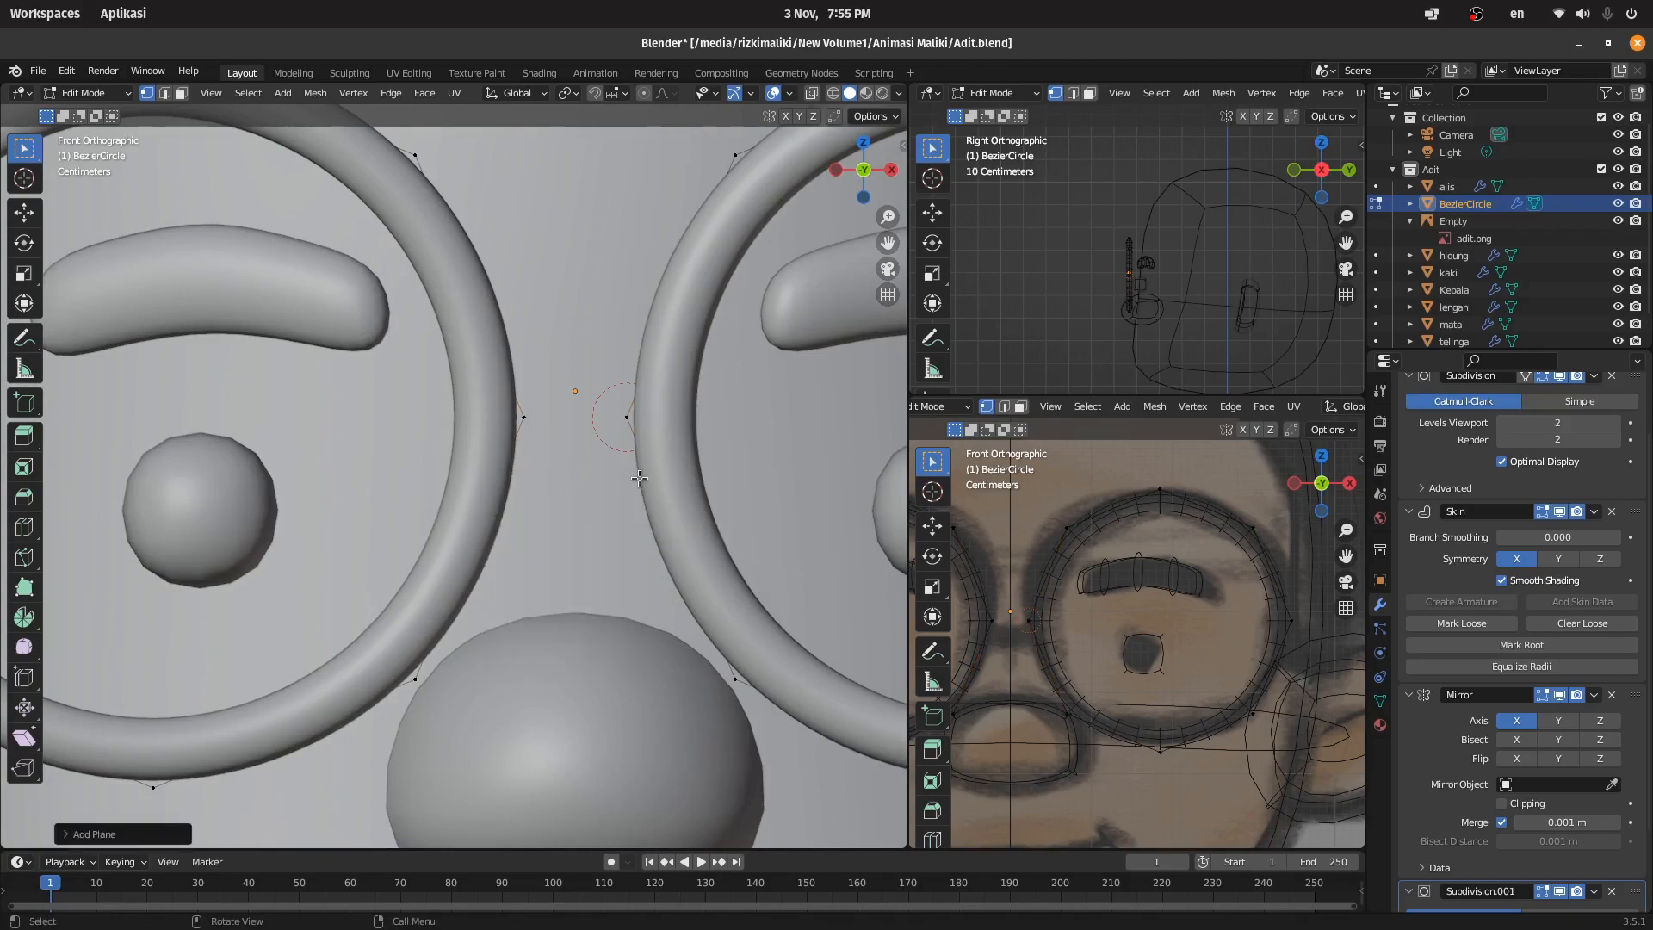
pyautogui.scroll(-12, 556, 513)
pyautogui.keyDown('ctrl'); pyautogui.moveTo(542, 674); pyautogui.dragTo(531, 685); pyautogui.keyUp('ctrl')
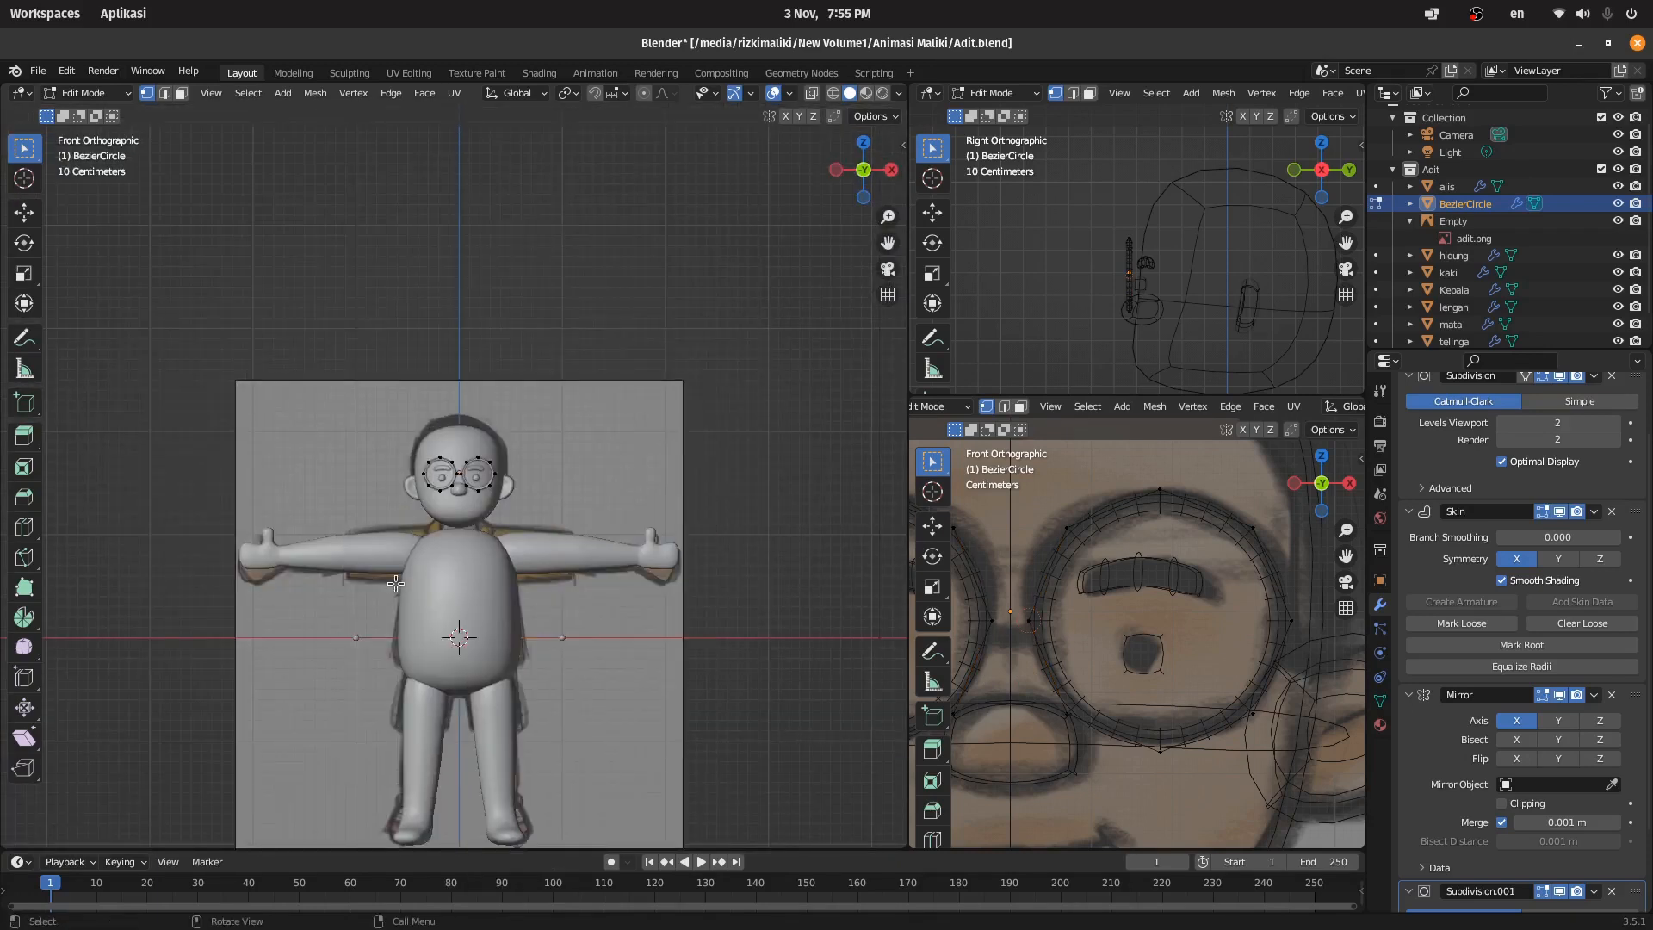
pyautogui.hotkey('ctrl', 'z')
pyautogui.hotkey('ctrl', 'z')
# Step: Try extruding the lower inner rim vertex toward the gap between the two lenses
pyautogui.scroll(13, 610, 641)
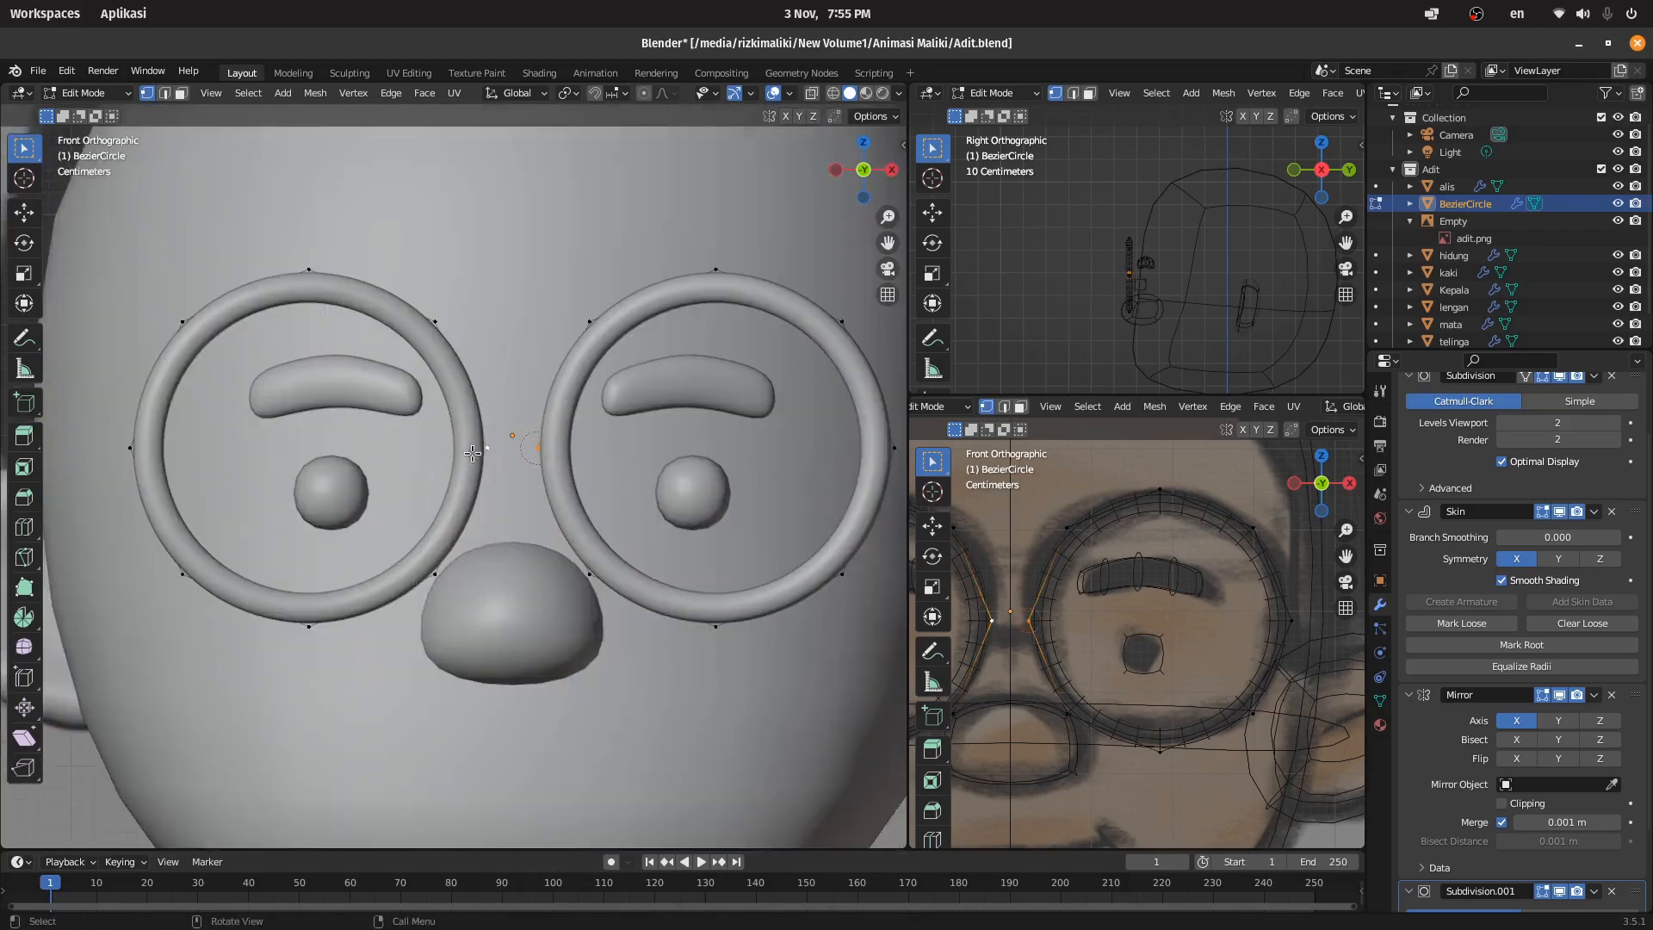
pyautogui.click(589, 586)
pyautogui.press('e')
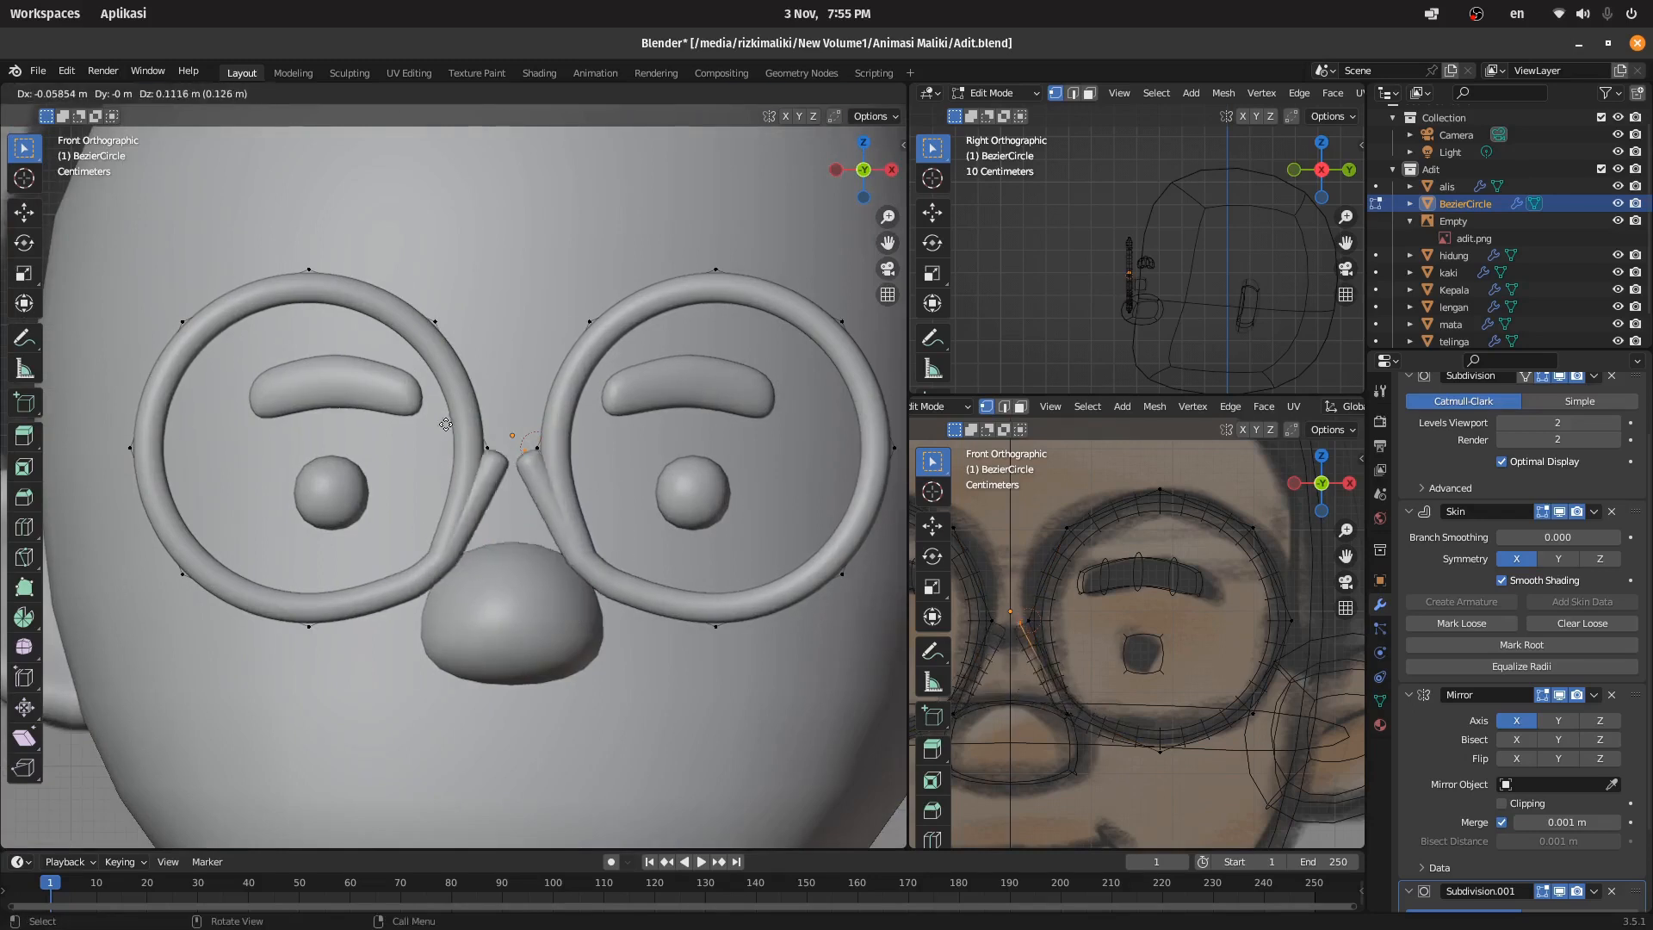
pyautogui.press('Escape')
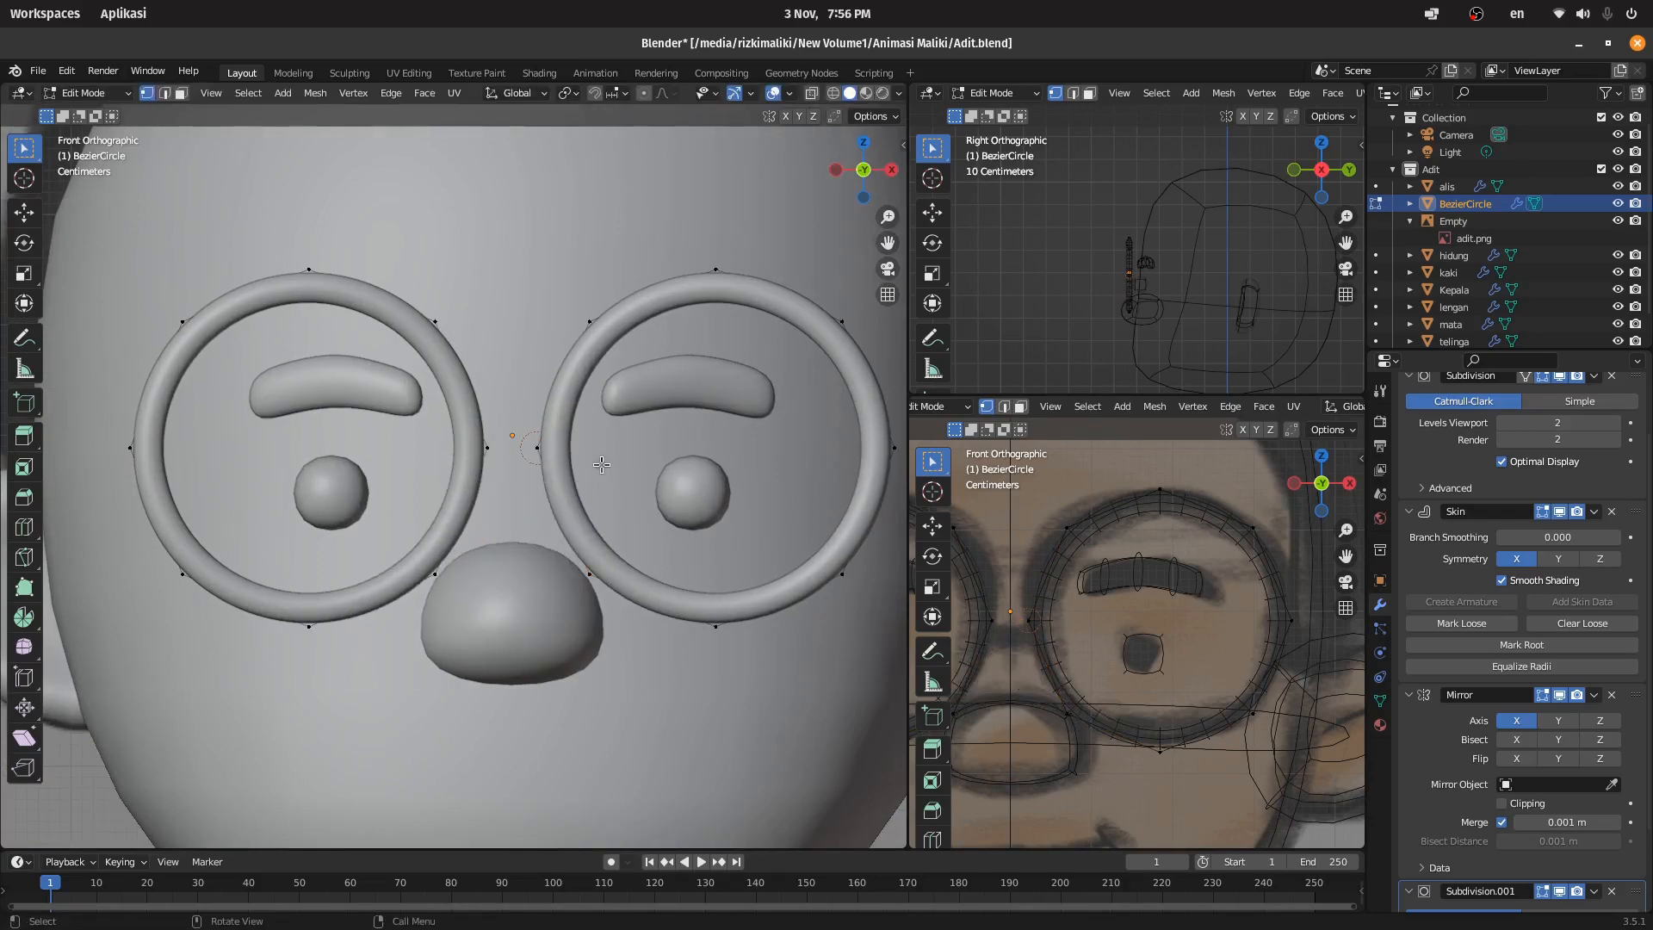
# Step: Add a plane inside the glasses mesh, scale it and move it up toward the face
pyautogui.hotkey('shift', 'a')
pyautogui.scroll(-14, 1161, 634)
pyautogui.press('s')
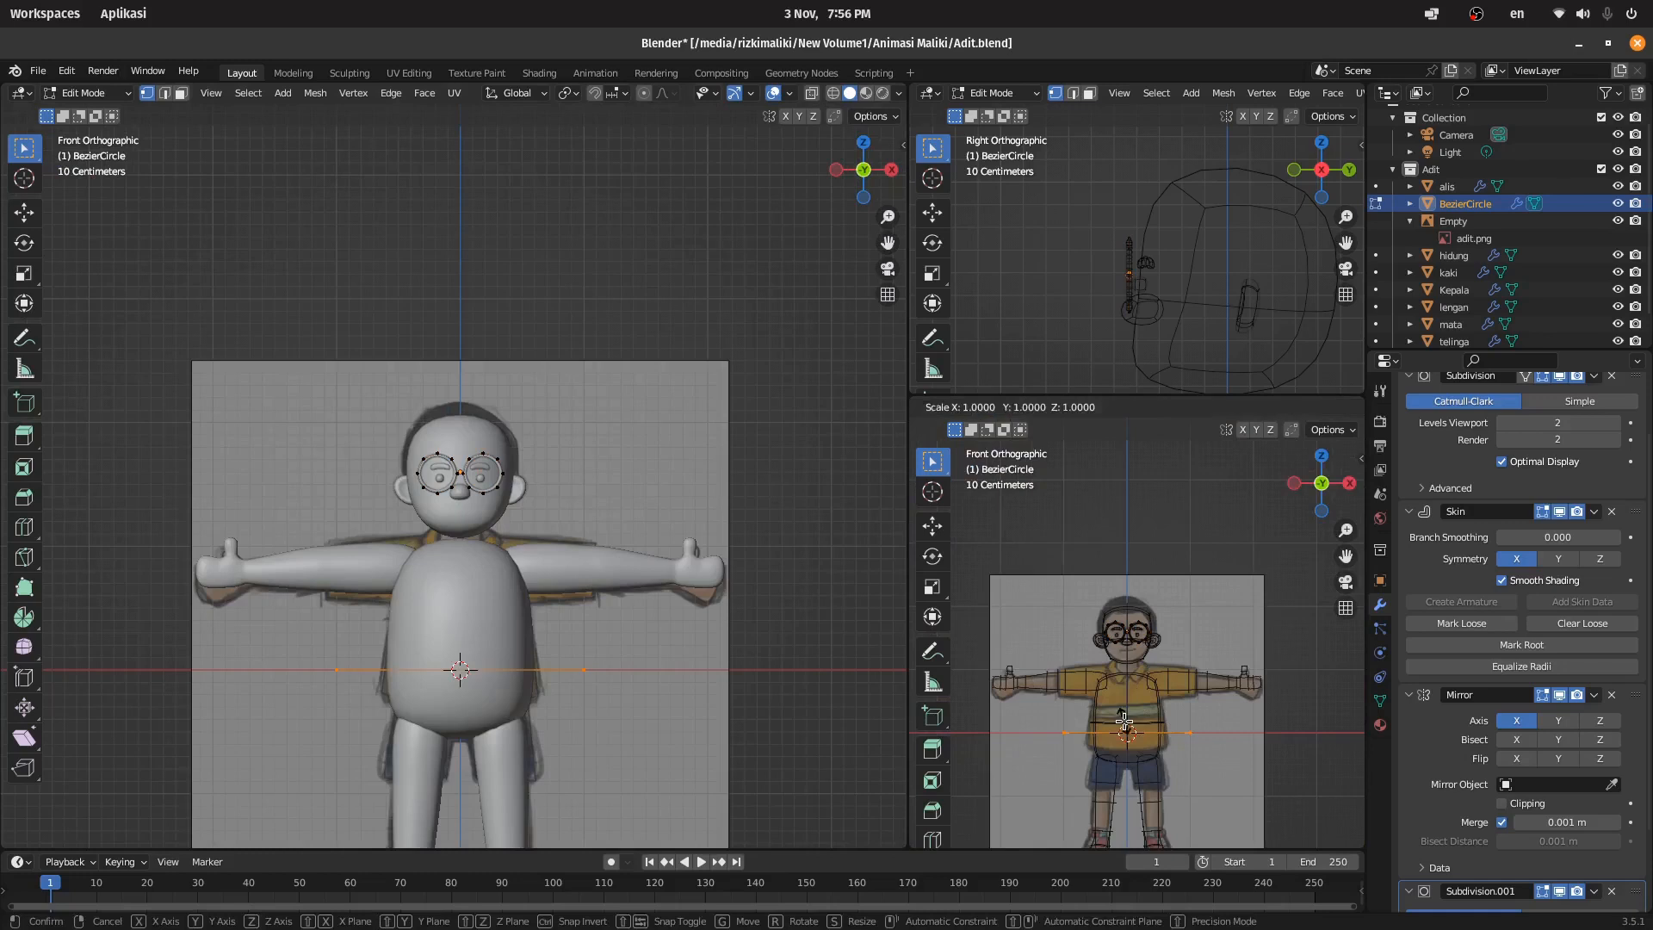
pyautogui.click(1132, 732)
pyautogui.press('g')
pyautogui.click(1132, 638)
# Step: Align the bridge starting piece with the glasses frame in side view and place it between the lenses above the nose
pyautogui.scroll(12, 284, 434)
pyautogui.press('g')
pyautogui.click(1145, 344)
pyautogui.scroll(3, 495, 587)
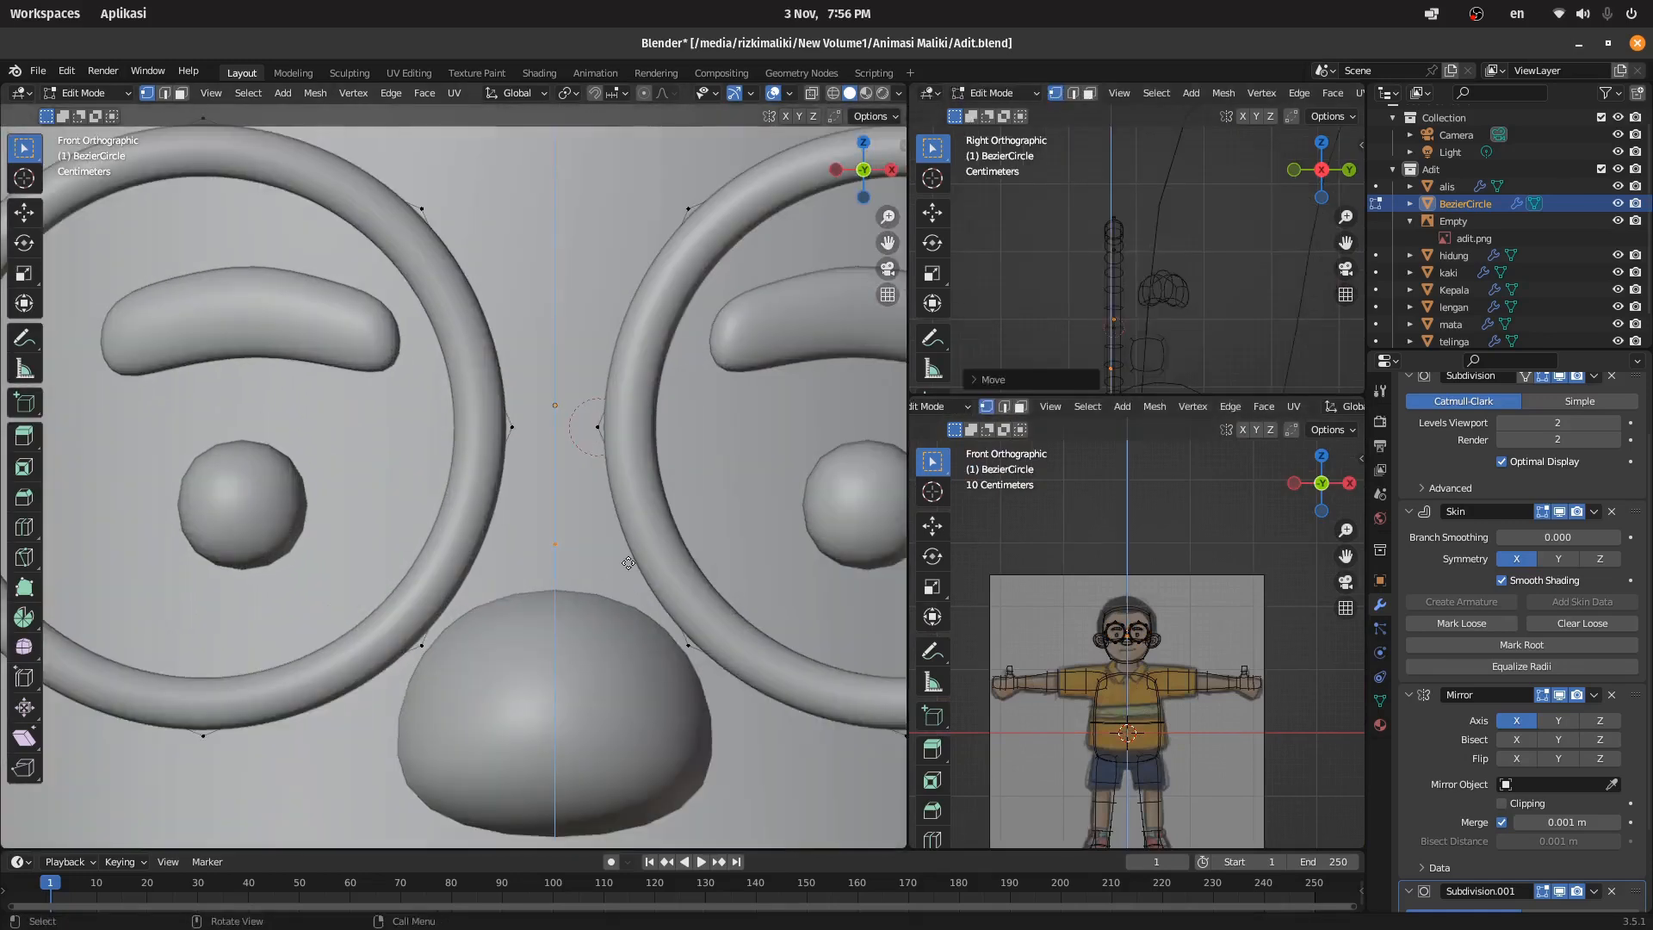
pyautogui.rightClick(665, 598)
pyautogui.scroll(8, 1240, 695)
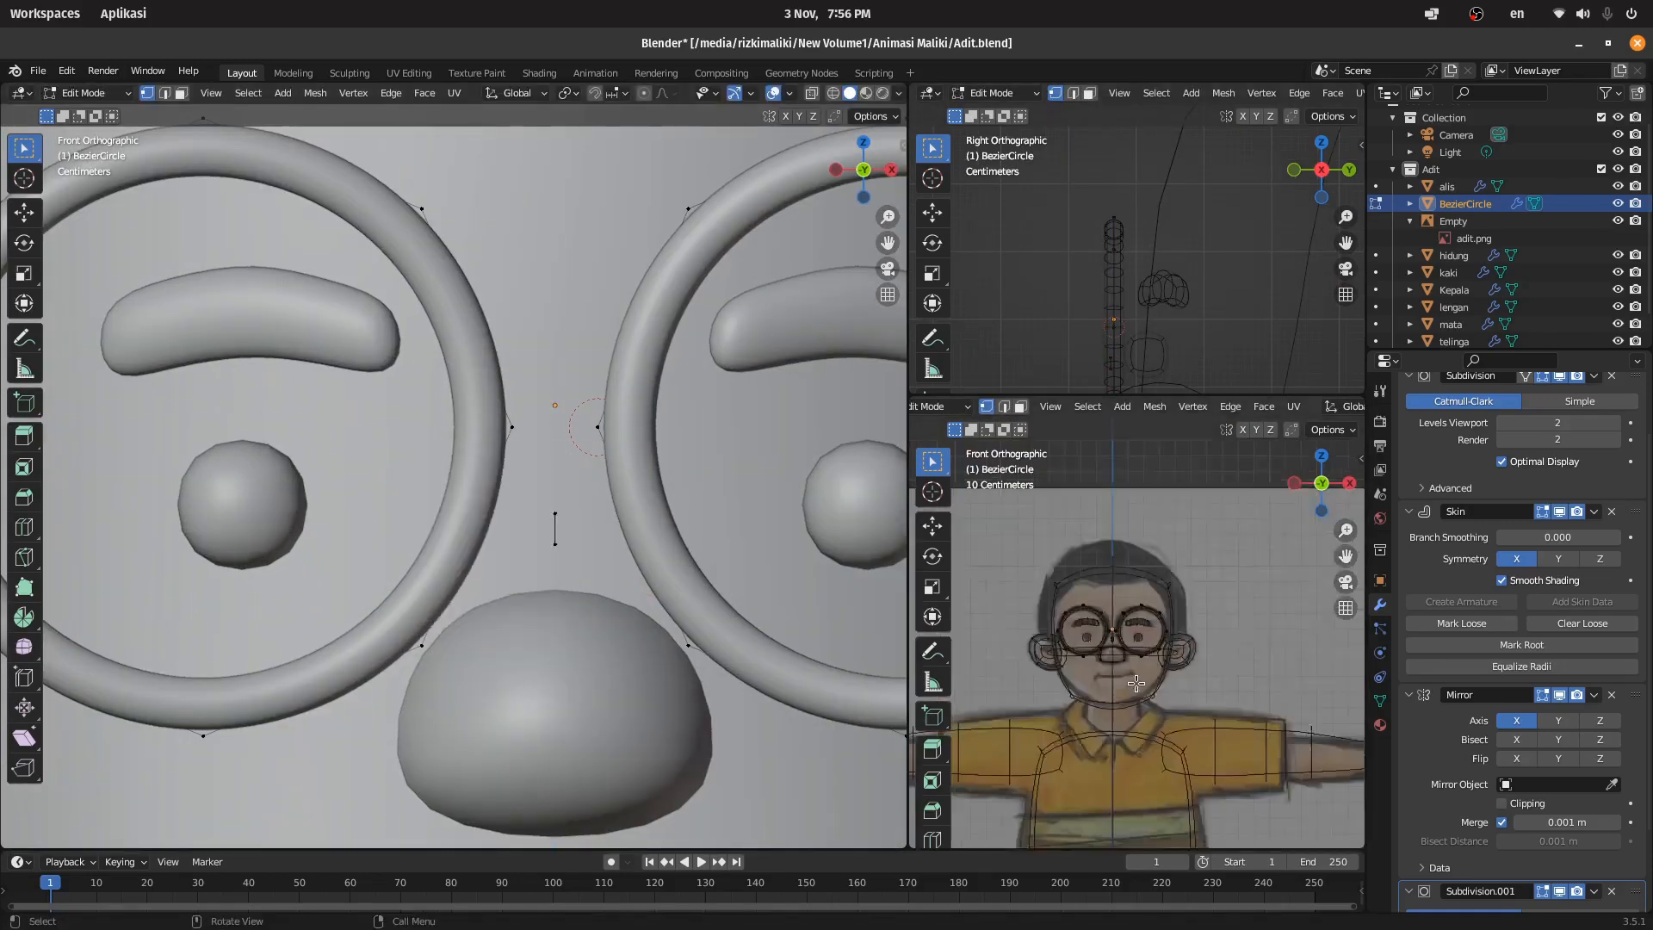
pyautogui.scroll(-5, 523, 509)
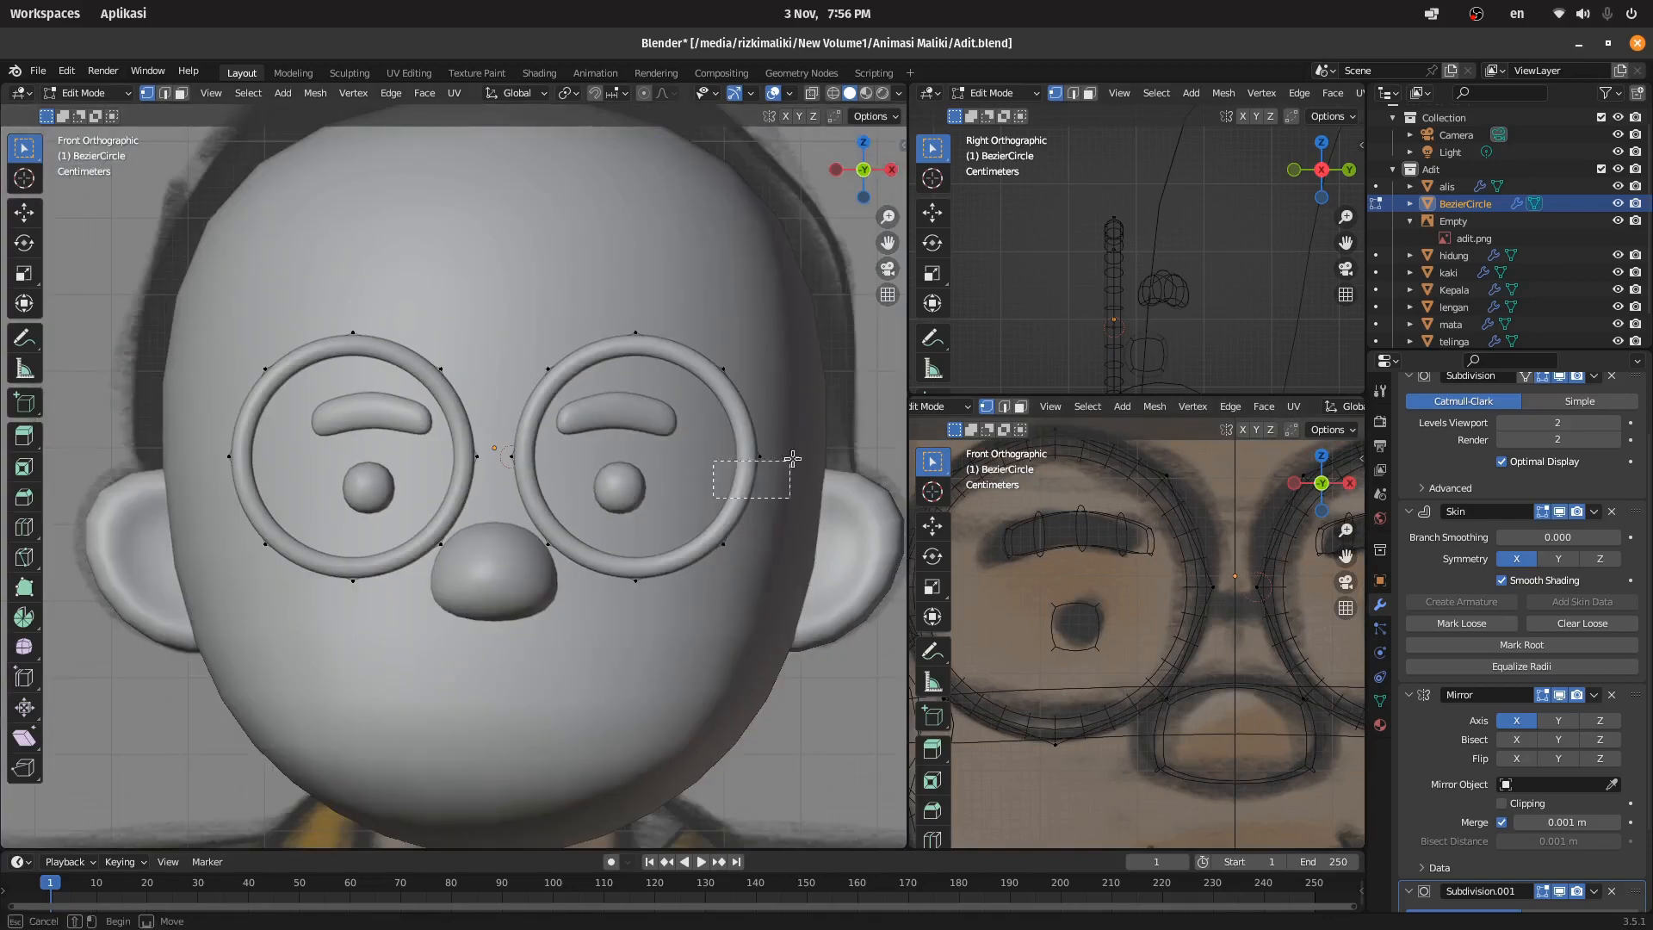
pyautogui.moveTo(535, 281); pyautogui.dragTo(206, 274)
pyautogui.press('r')
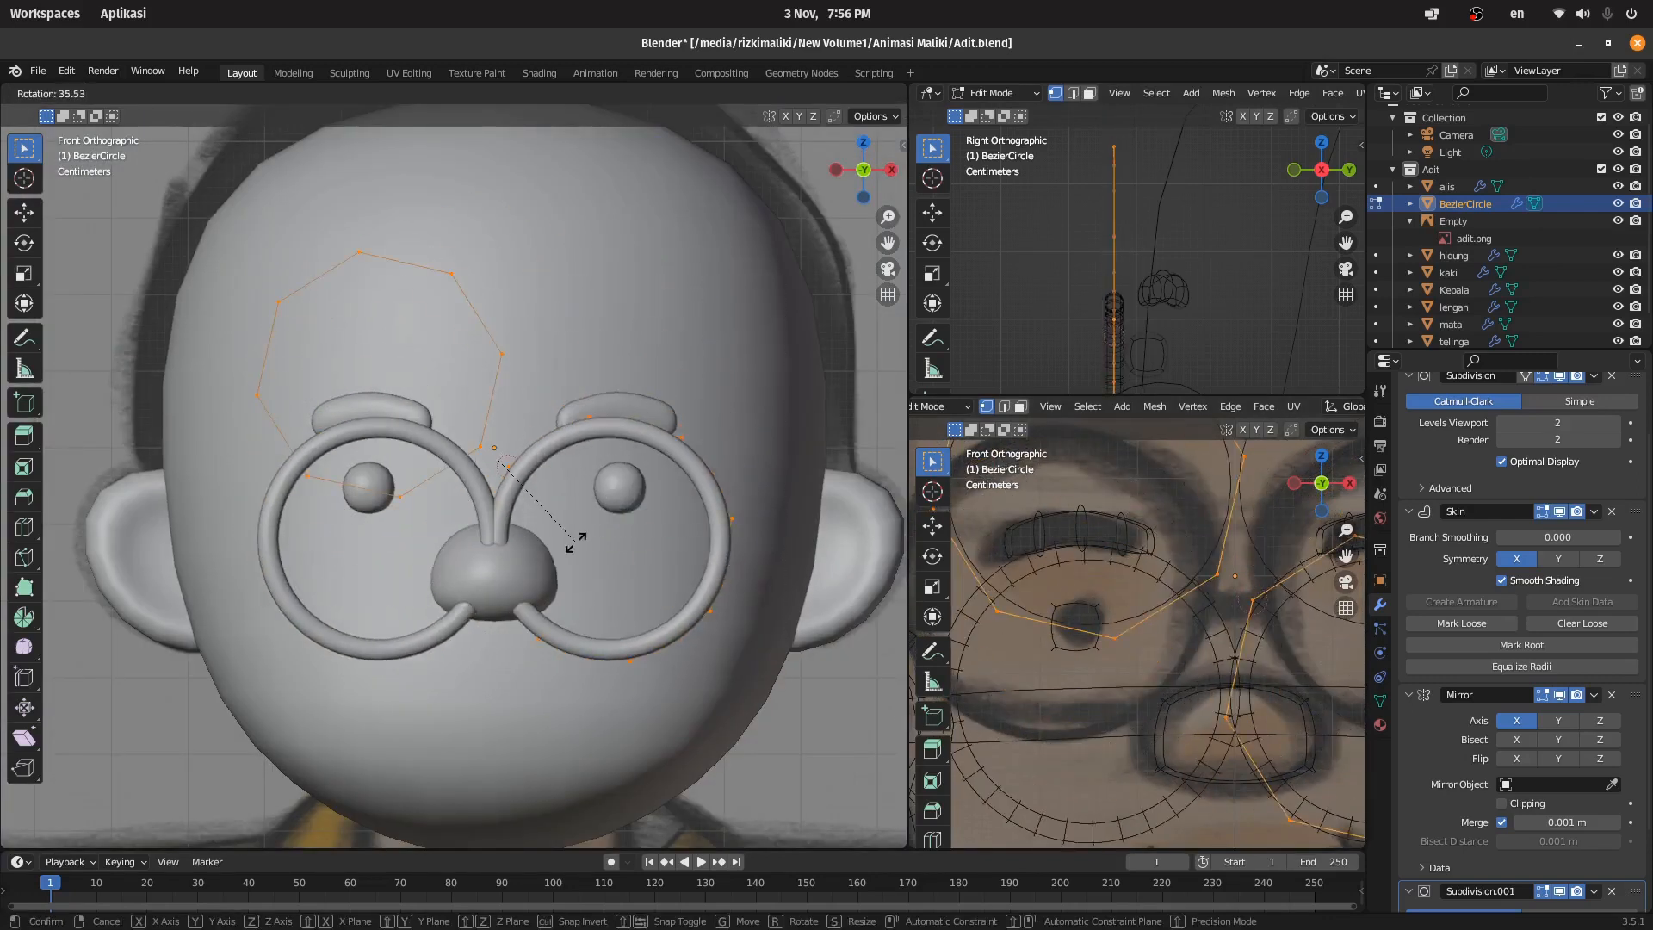
pyautogui.rightClick(575, 543)
# Step: Move the Mirror modifier to the start of the glasses' modifier stack, ahead of Subdivision and Skin
pyautogui.scroll(-3, 1430, 646)
pyautogui.moveTo(1635, 591); pyautogui.dragTo(1623, 370)
pyautogui.scroll(3, 673, 452)
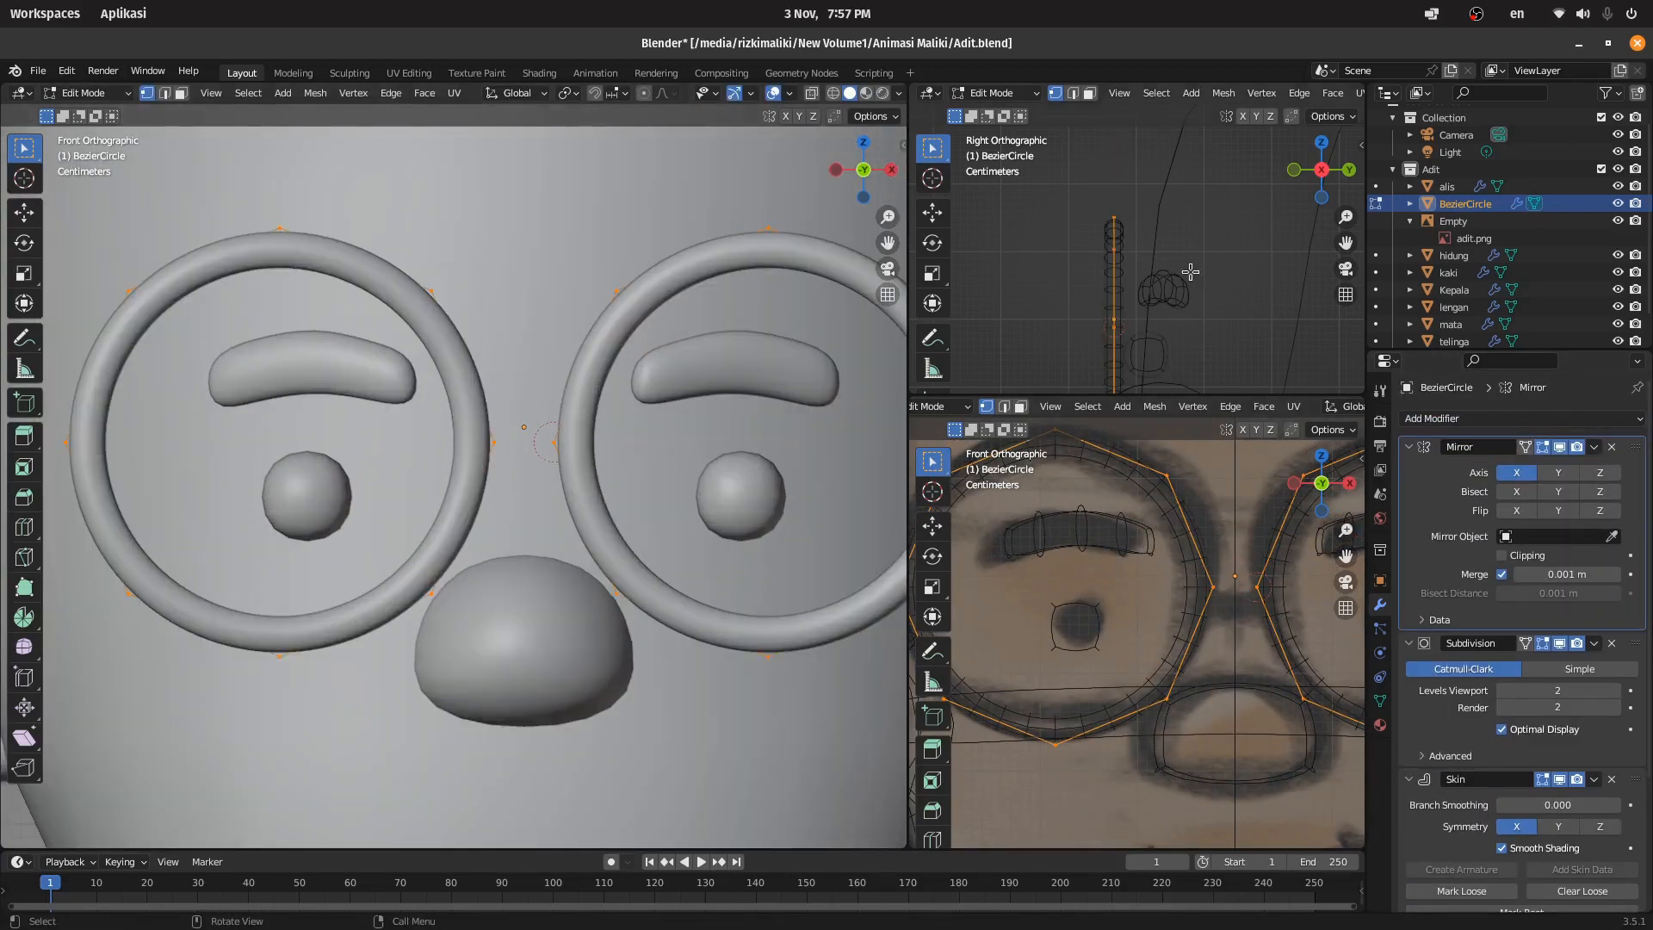
# Step: Return to Object Mode and try adding a plane as a separate object for the glasses bridge
pyautogui.press('Tab')
pyautogui.scroll(-1, 1175, 289)
pyautogui.scroll(-6, 551, 457)
pyautogui.moveTo(527, 456); pyautogui.dragTo(536, 460, button='middle')
pyautogui.press('KP_1')
pyautogui.scroll(3, 525, 458)
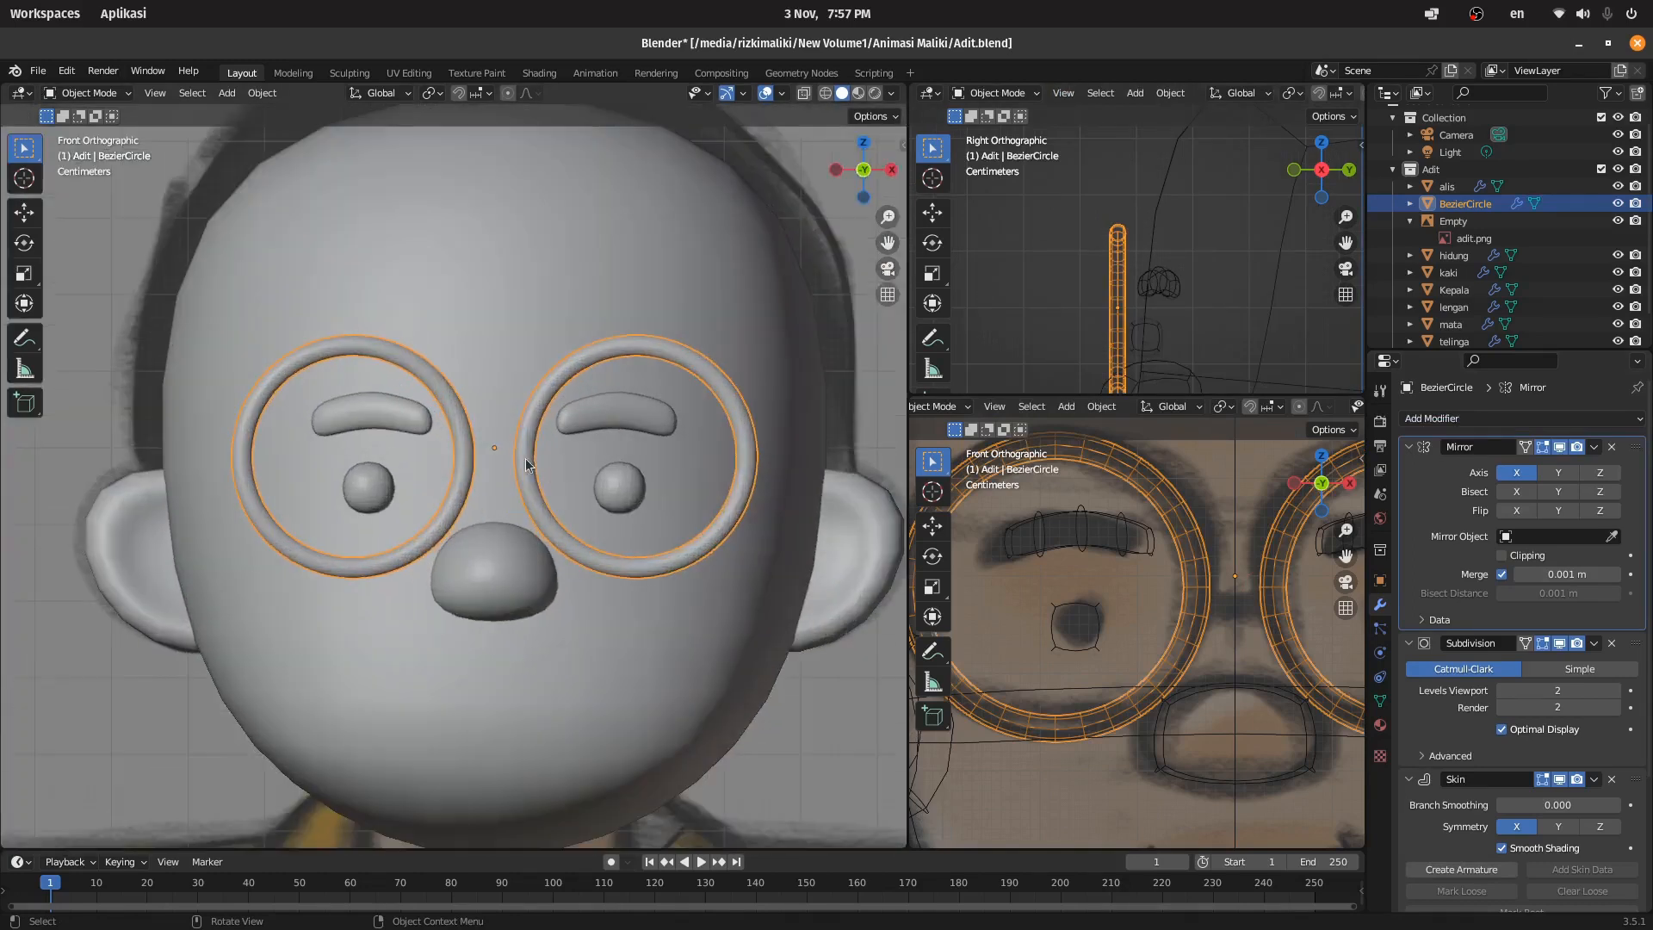
pyautogui.hotkey('shift', 'a')
pyautogui.moveTo(539, 495)
pyautogui.click(607, 488)
pyautogui.scroll(-8, 610, 489)
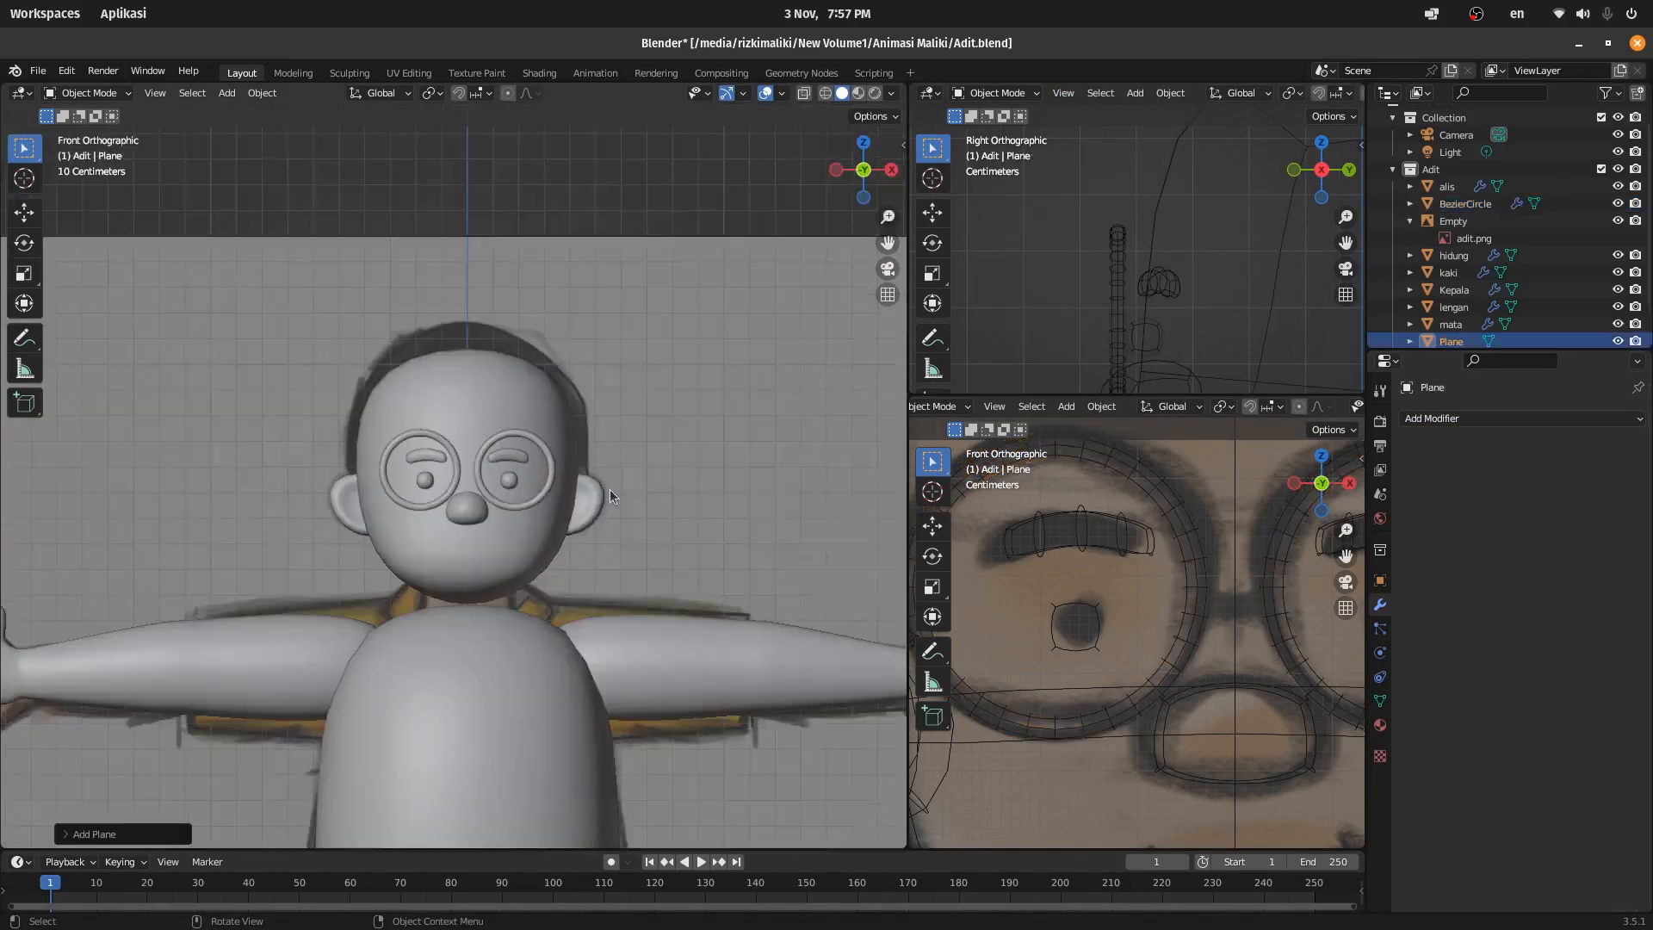
# Step: Try rotating the new plane's mesh in side view, and delete the plane object
pyautogui.press('Tab')
pyautogui.press('Tab')
pyautogui.scroll(-1, 1033, 517)
pyautogui.scroll(-13, 1180, 362)
pyautogui.press('Tab')
pyautogui.press('r')
pyautogui.click(1215, 290)
pyautogui.press('x')
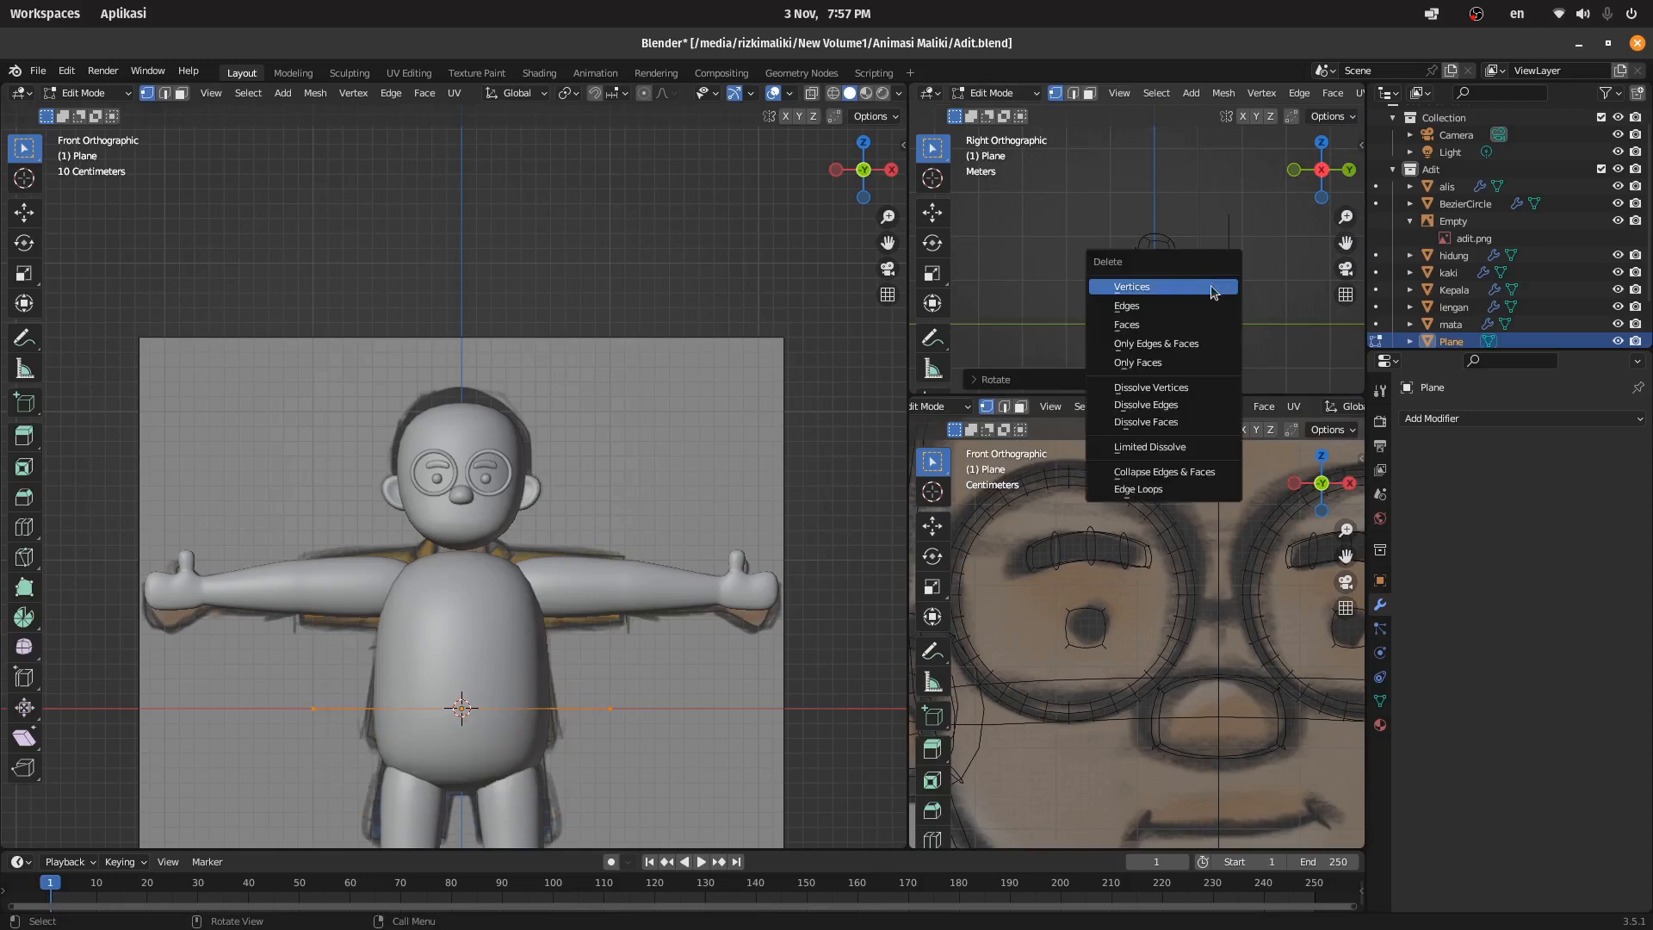
pyautogui.press('Tab')
pyautogui.press('x')
pyautogui.click(1047, 279)
# Step: Try extruding the inner rim vertices of the glasses into a bridge, and undo the extrusions
pyautogui.scroll(4, 454, 476)
pyautogui.click(456, 475)
pyautogui.press('Tab')
pyautogui.scroll(6, 454, 476)
pyautogui.click(522, 454)
pyautogui.keyDown('shift'); pyautogui.click(483, 456); pyautogui.keyUp('shift')
pyautogui.press('e')
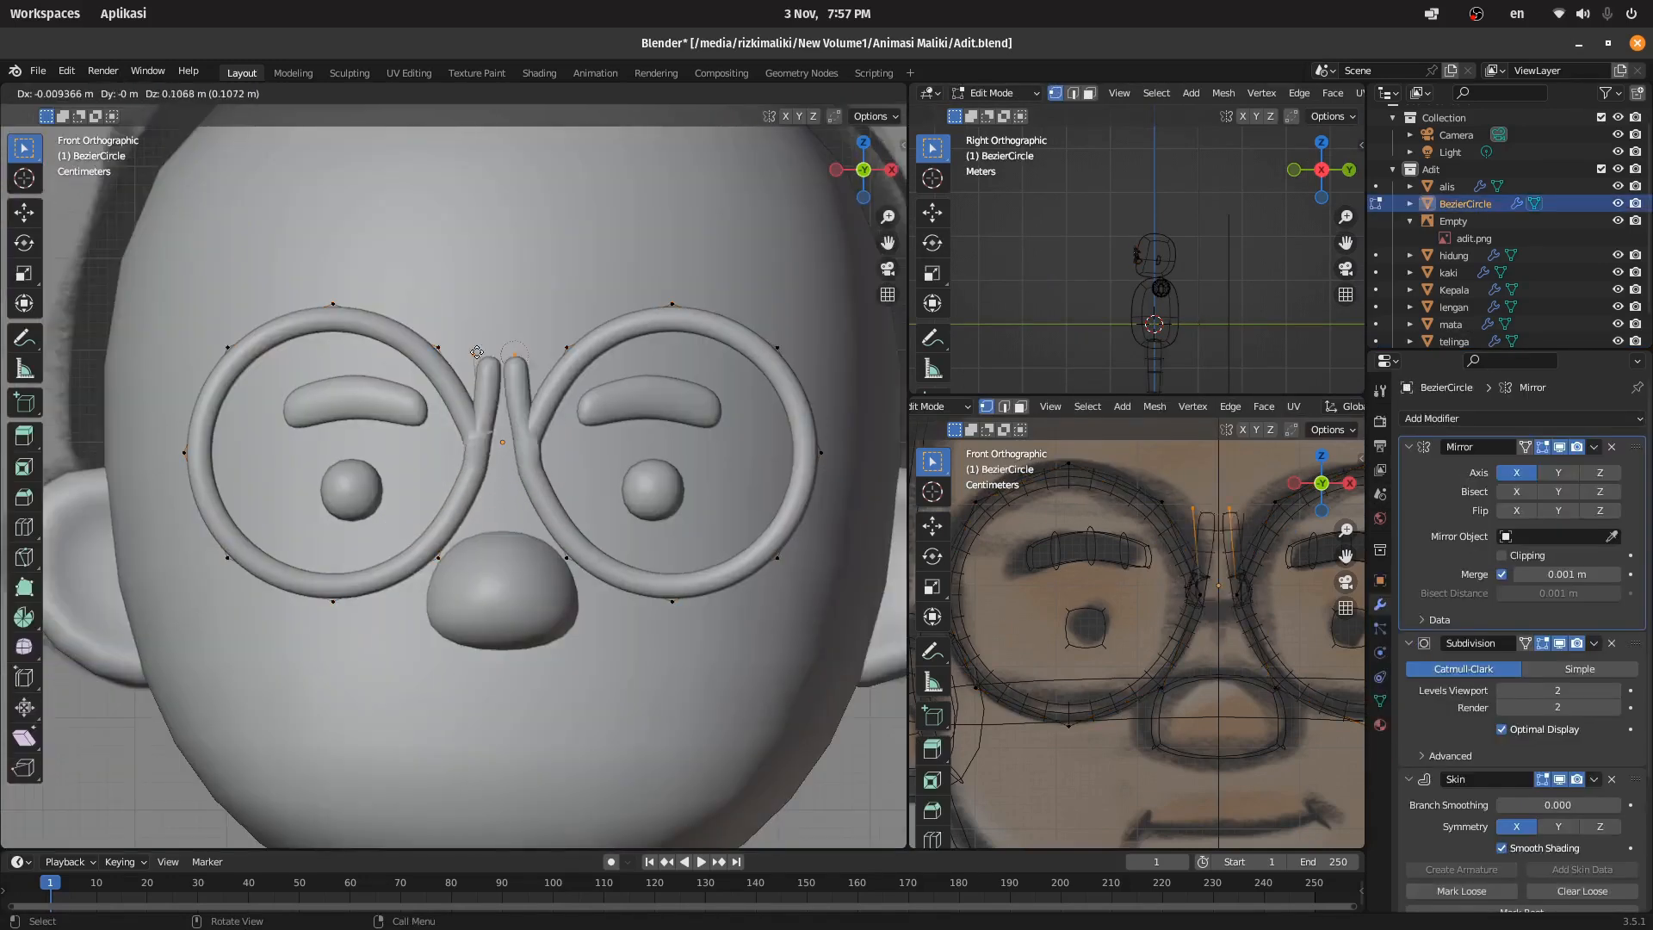
pyautogui.click(480, 379)
pyautogui.hotkey('ctrl', 'z')
pyautogui.scroll(2, 500, 431)
pyautogui.press('e')
pyautogui.hotkey('ctrl', 'z')
pyautogui.hotkey('ctrl', 'z')
pyautogui.hotkey('ctrl', 'z')
# Step: Try starting the bridge from a small piece just above the nose and extrude it into a short segment
pyautogui.click(561, 469)
pyautogui.hotkey('shift', 'a')
pyautogui.press('Escape')
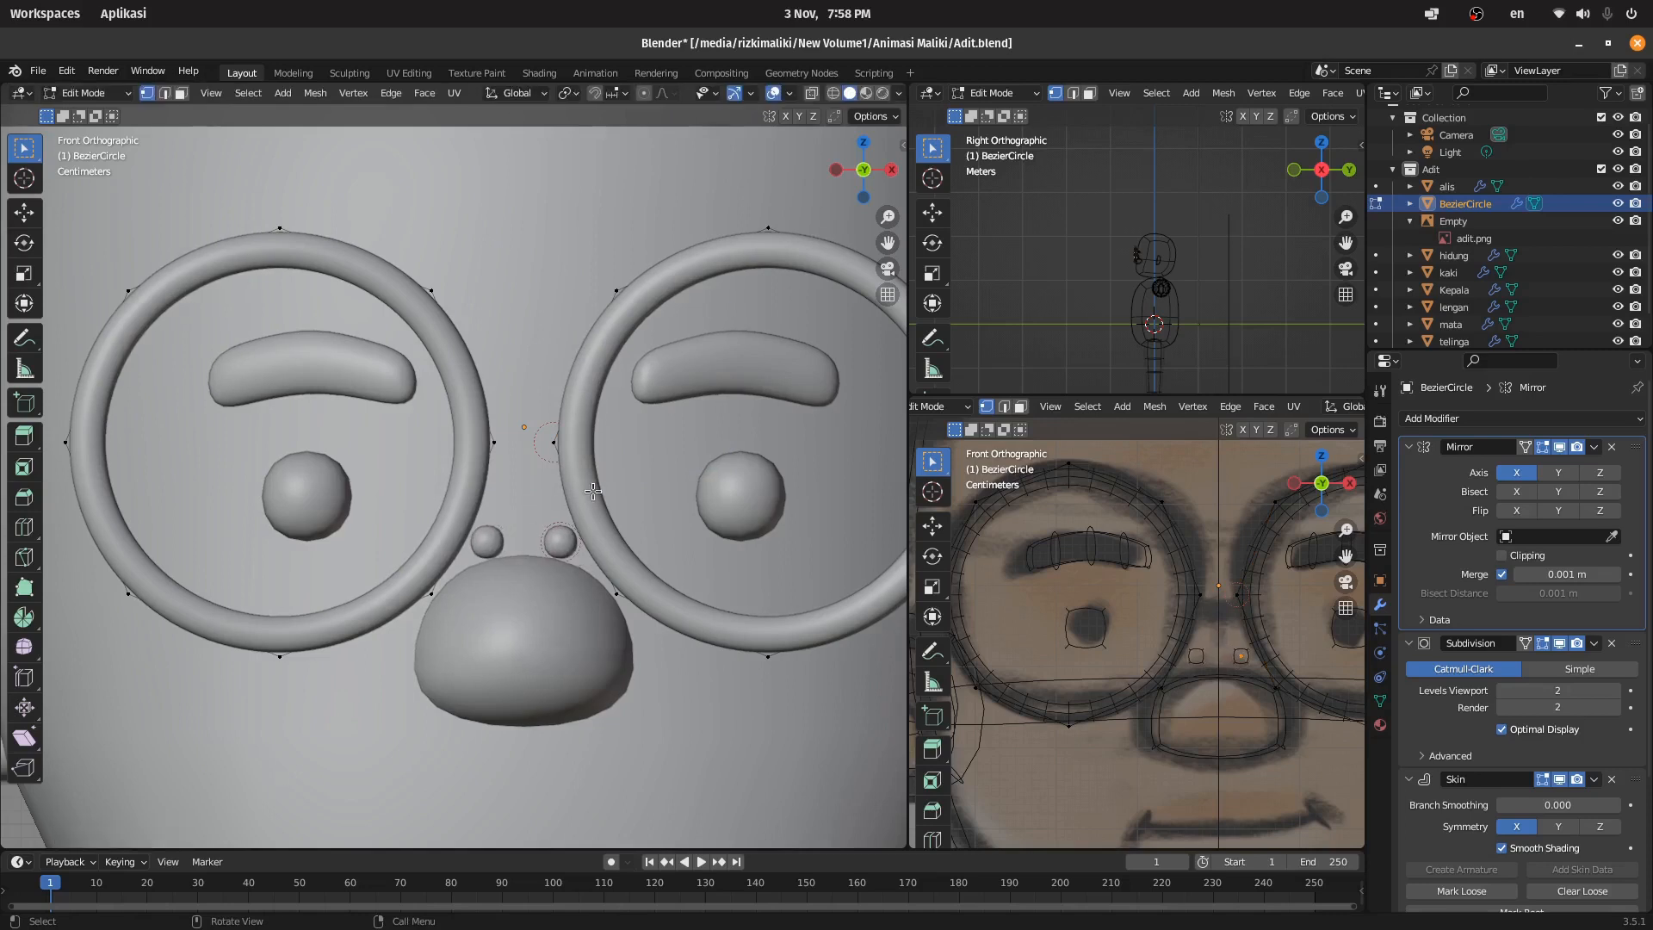
pyautogui.scroll(2, 1257, 659)
pyautogui.press('e')
pyautogui.click(1261, 664)
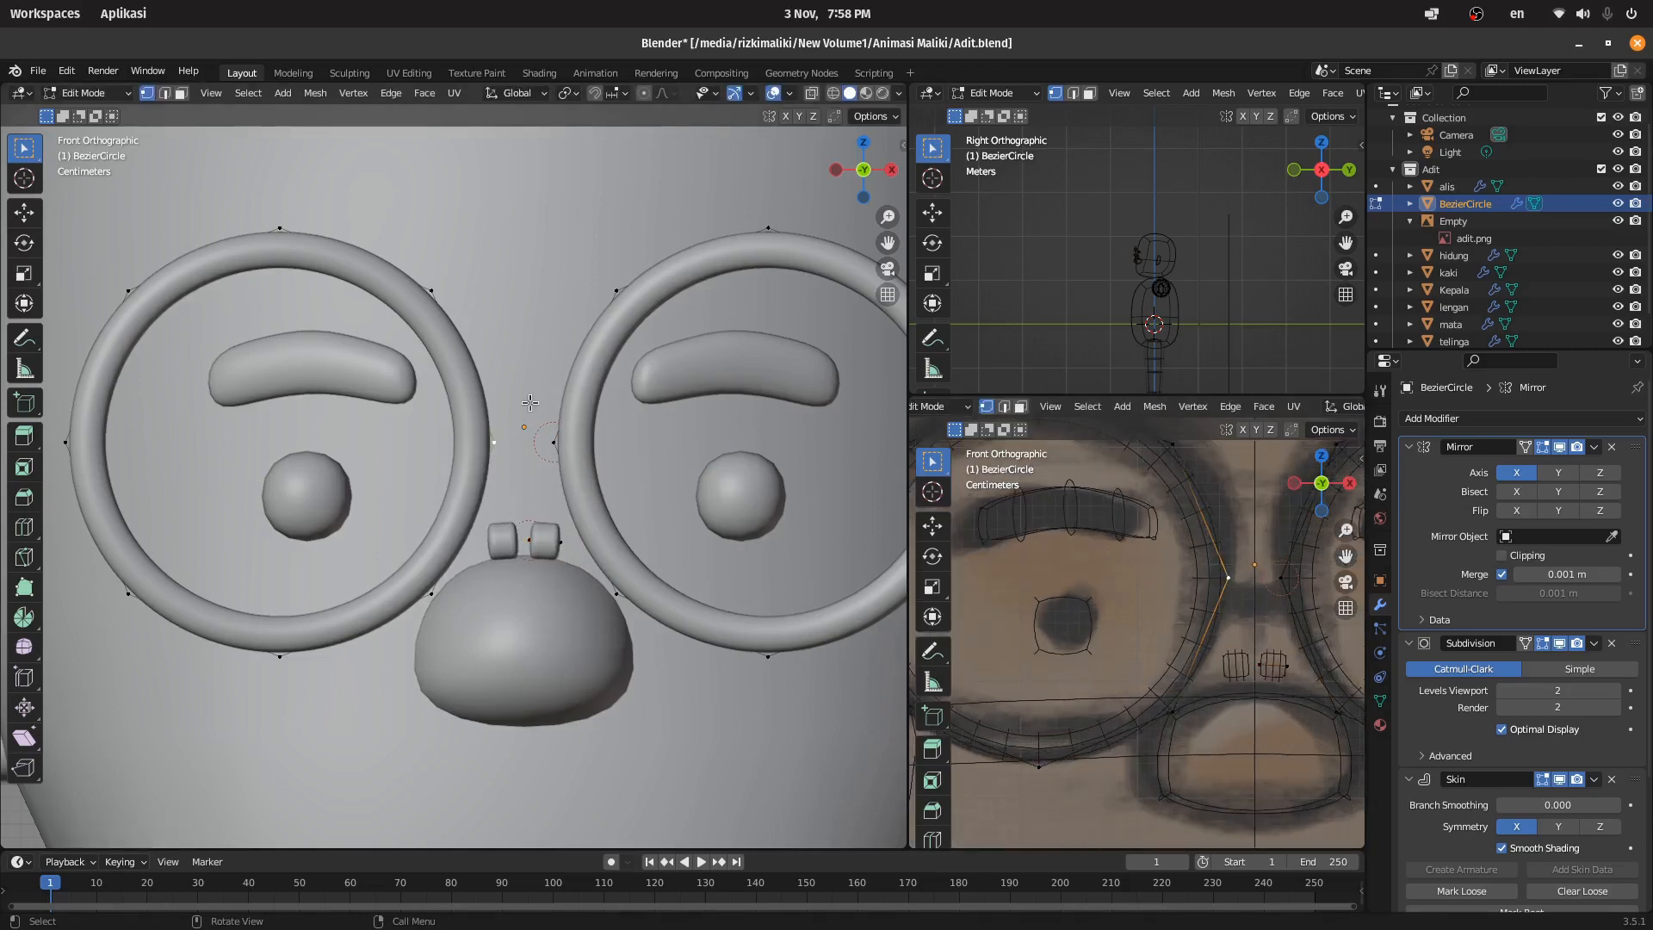
# Step: Toggle the Mirror modifier's display to compare the glasses and bridge piece with and without mirroring
pyautogui.scroll(-1, 519, 415)
pyautogui.press('Tab')
pyautogui.press('Tab')
pyautogui.click(1558, 446)
pyautogui.click(1558, 446)
pyautogui.click(1558, 446)
pyautogui.click(1559, 445)
pyautogui.scroll(2, 487, 398)
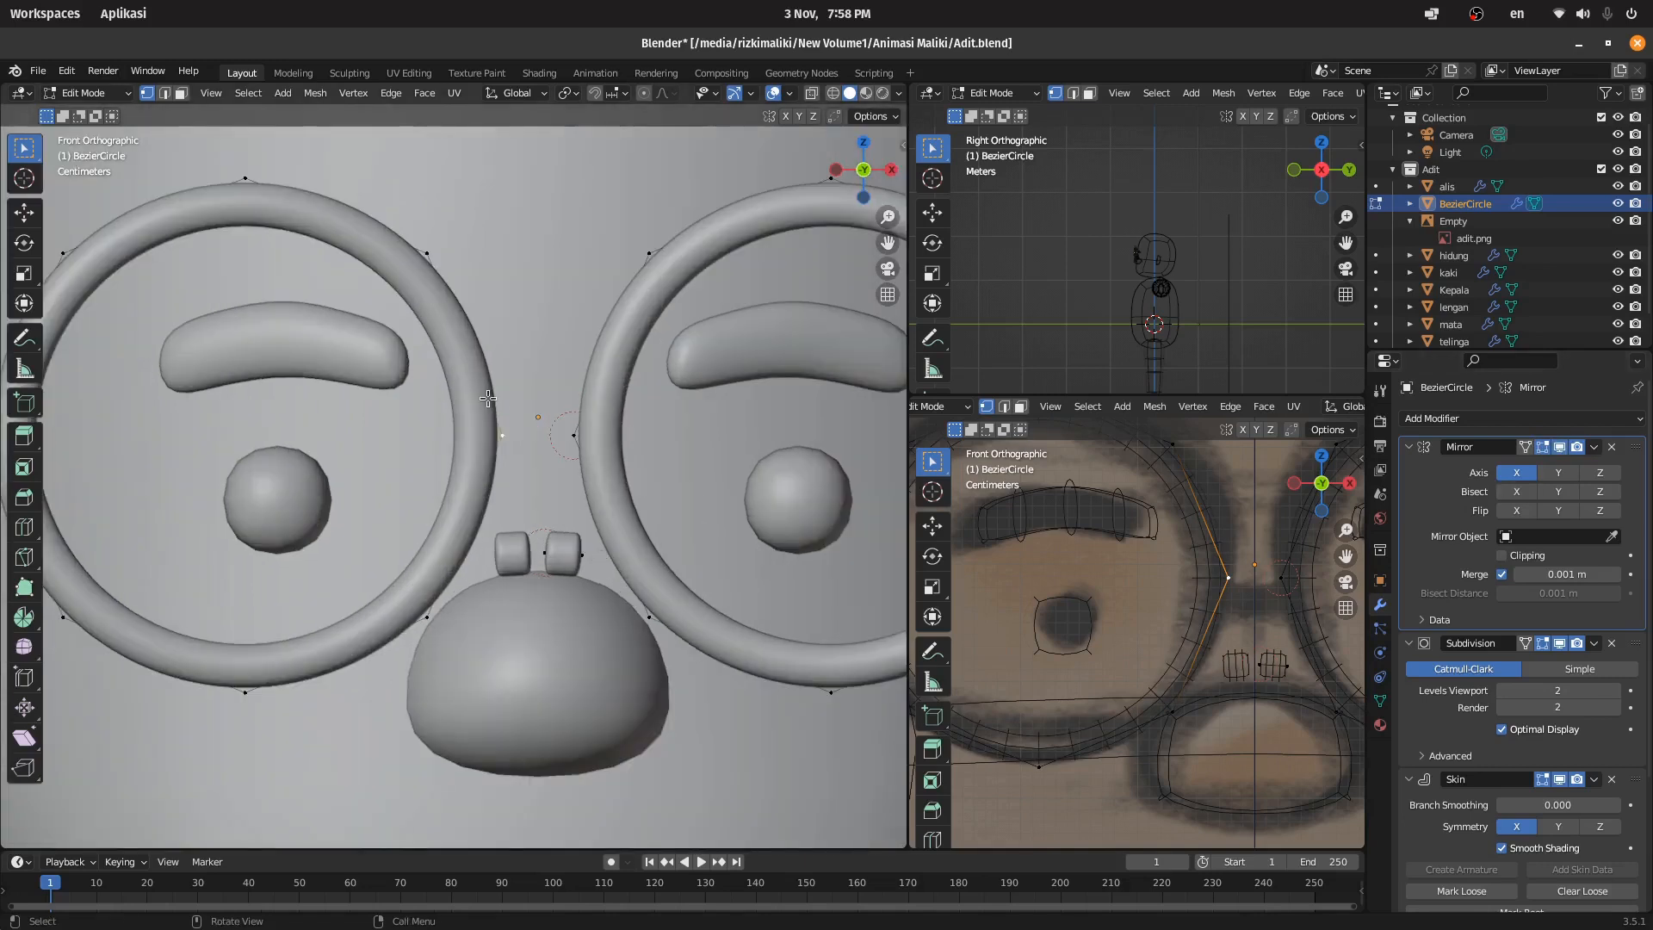
pyautogui.scroll(-5, 516, 448)
pyautogui.press('Tab')
pyautogui.press('Tab')
pyautogui.scroll(6, 516, 448)
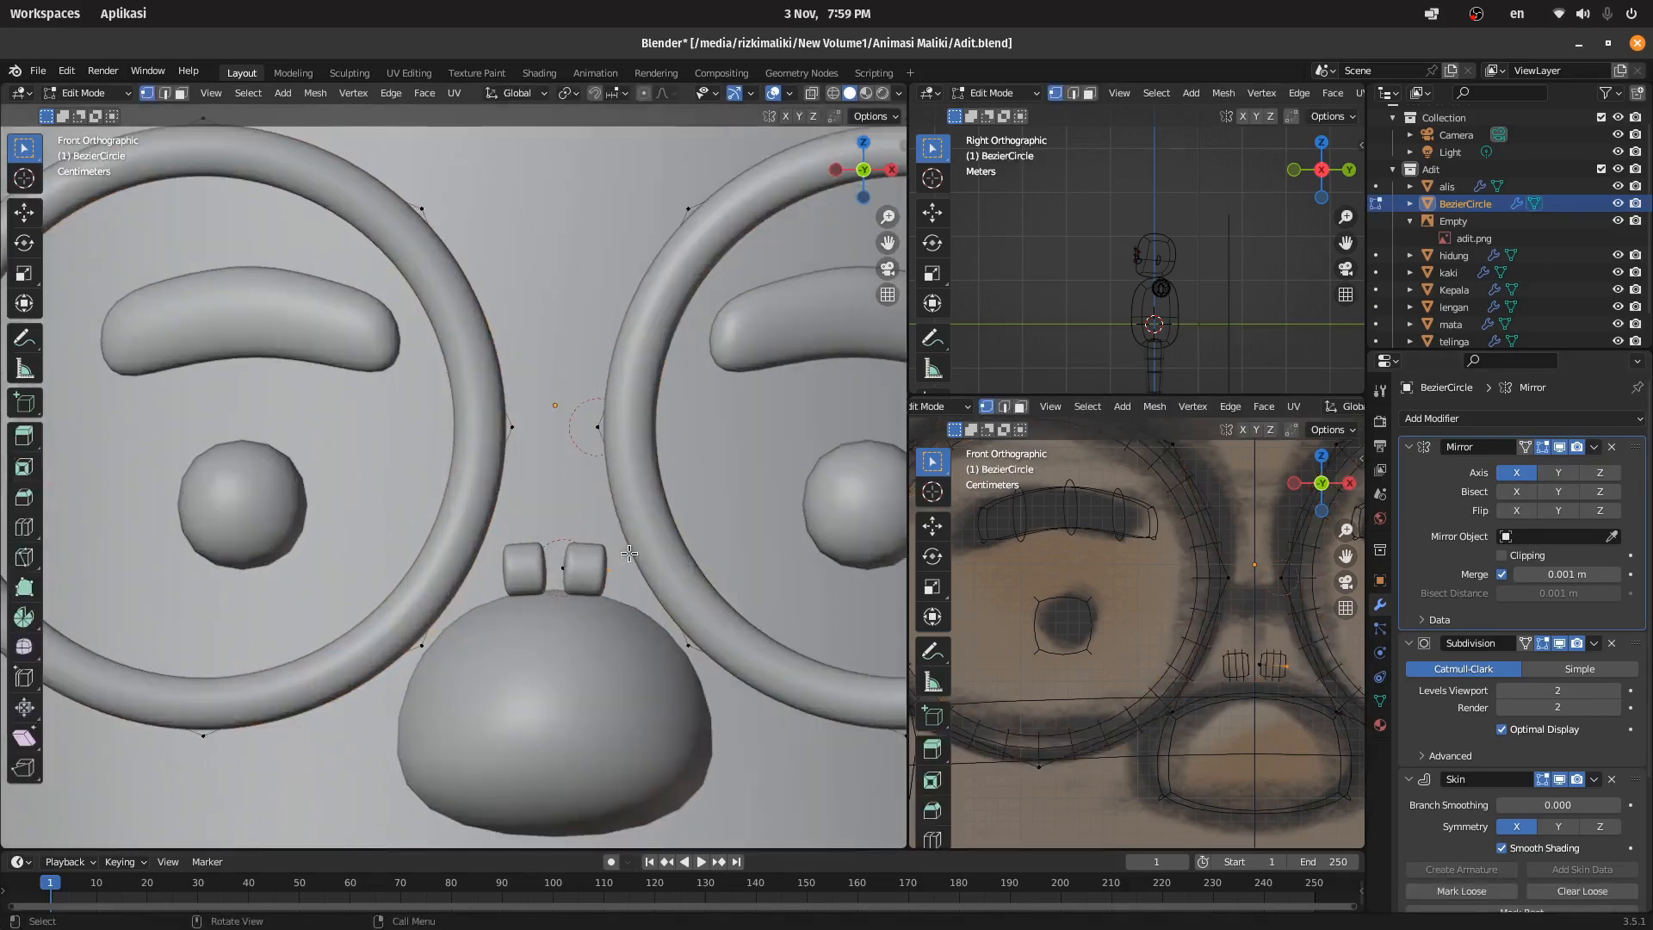
# Step: Move the ends of the bridge piece to form a straight bar joining both lens rims above the nose
pyautogui.click(627, 560)
pyautogui.press('g')
pyautogui.click(716, 565)
pyautogui.moveTo(717, 565); pyautogui.dragTo(749, 594, button='middle')
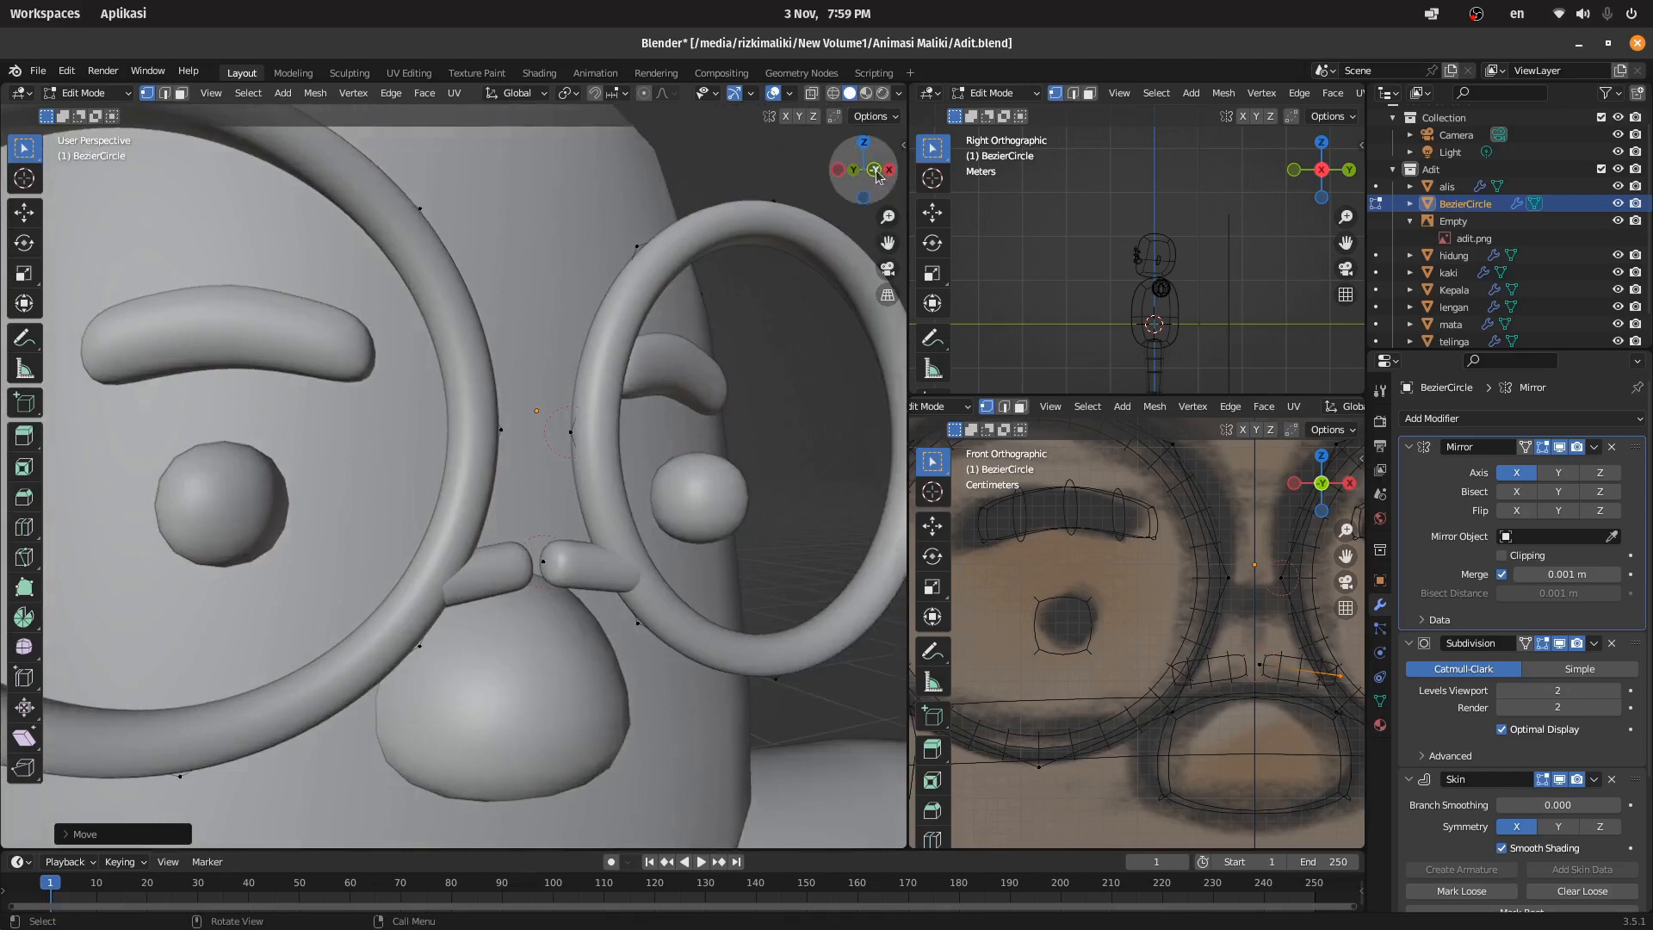
pyautogui.press('KP_1')
pyautogui.press('g')
pyautogui.click(429, 643)
pyautogui.scroll(-3, 516, 628)
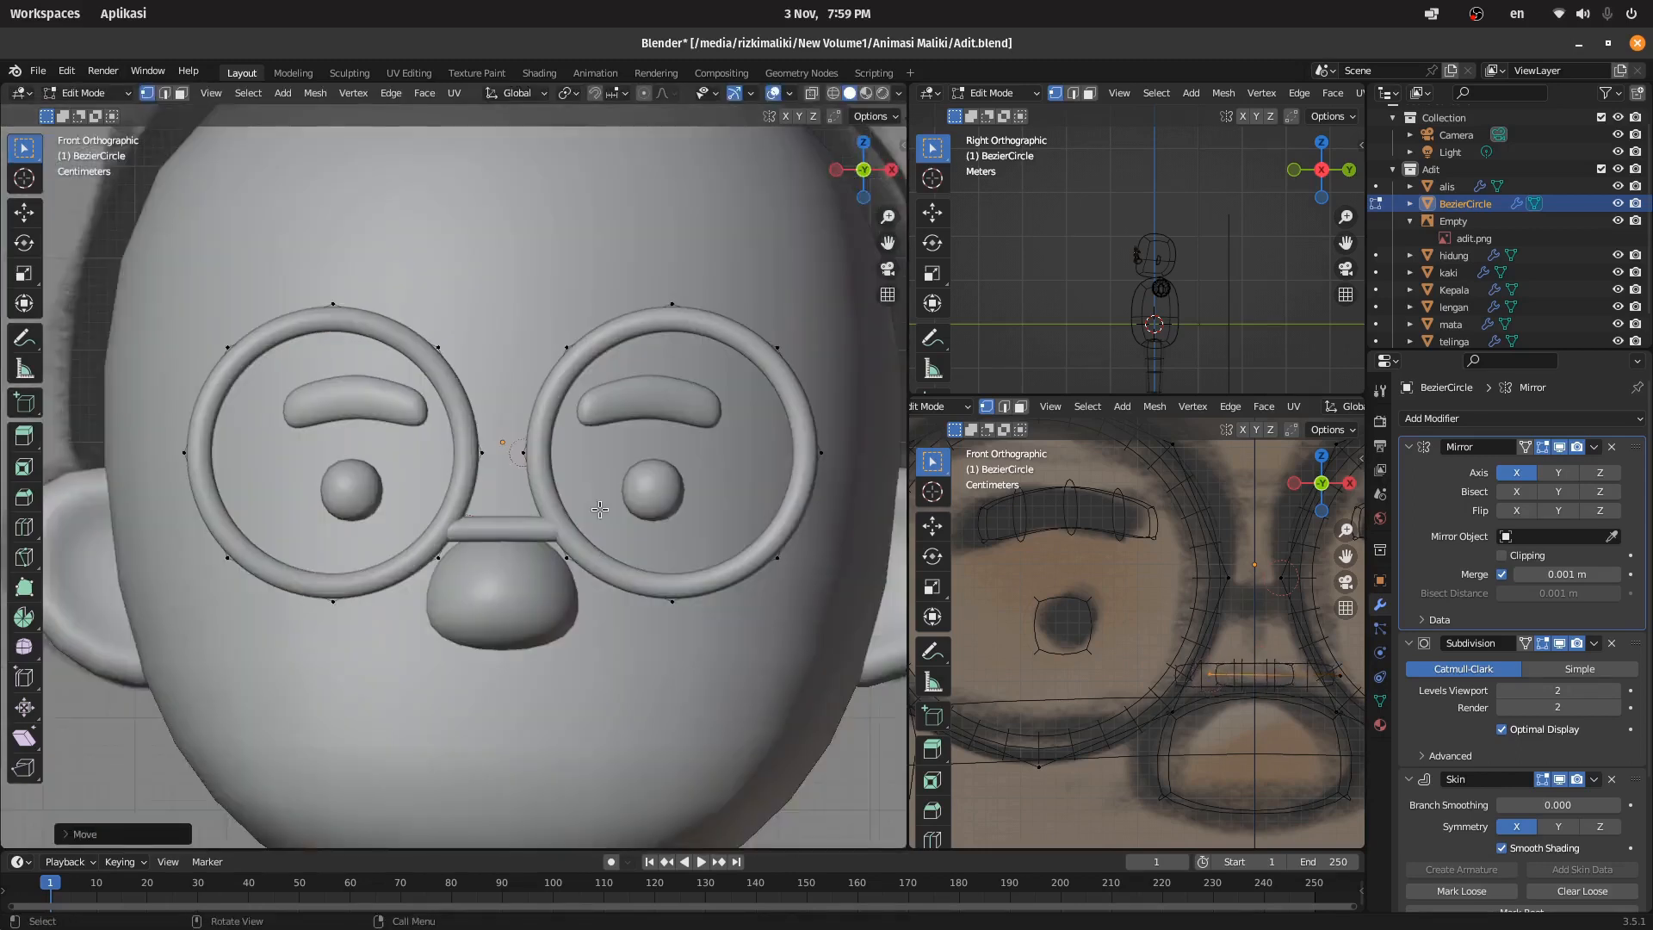
# Step: Select the bridge bar above the nose and delete it
pyautogui.scroll(2, 597, 621)
pyautogui.moveTo(539, 526); pyautogui.dragTo(523, 518)
pyautogui.press('x')
pyautogui.click(526, 519)
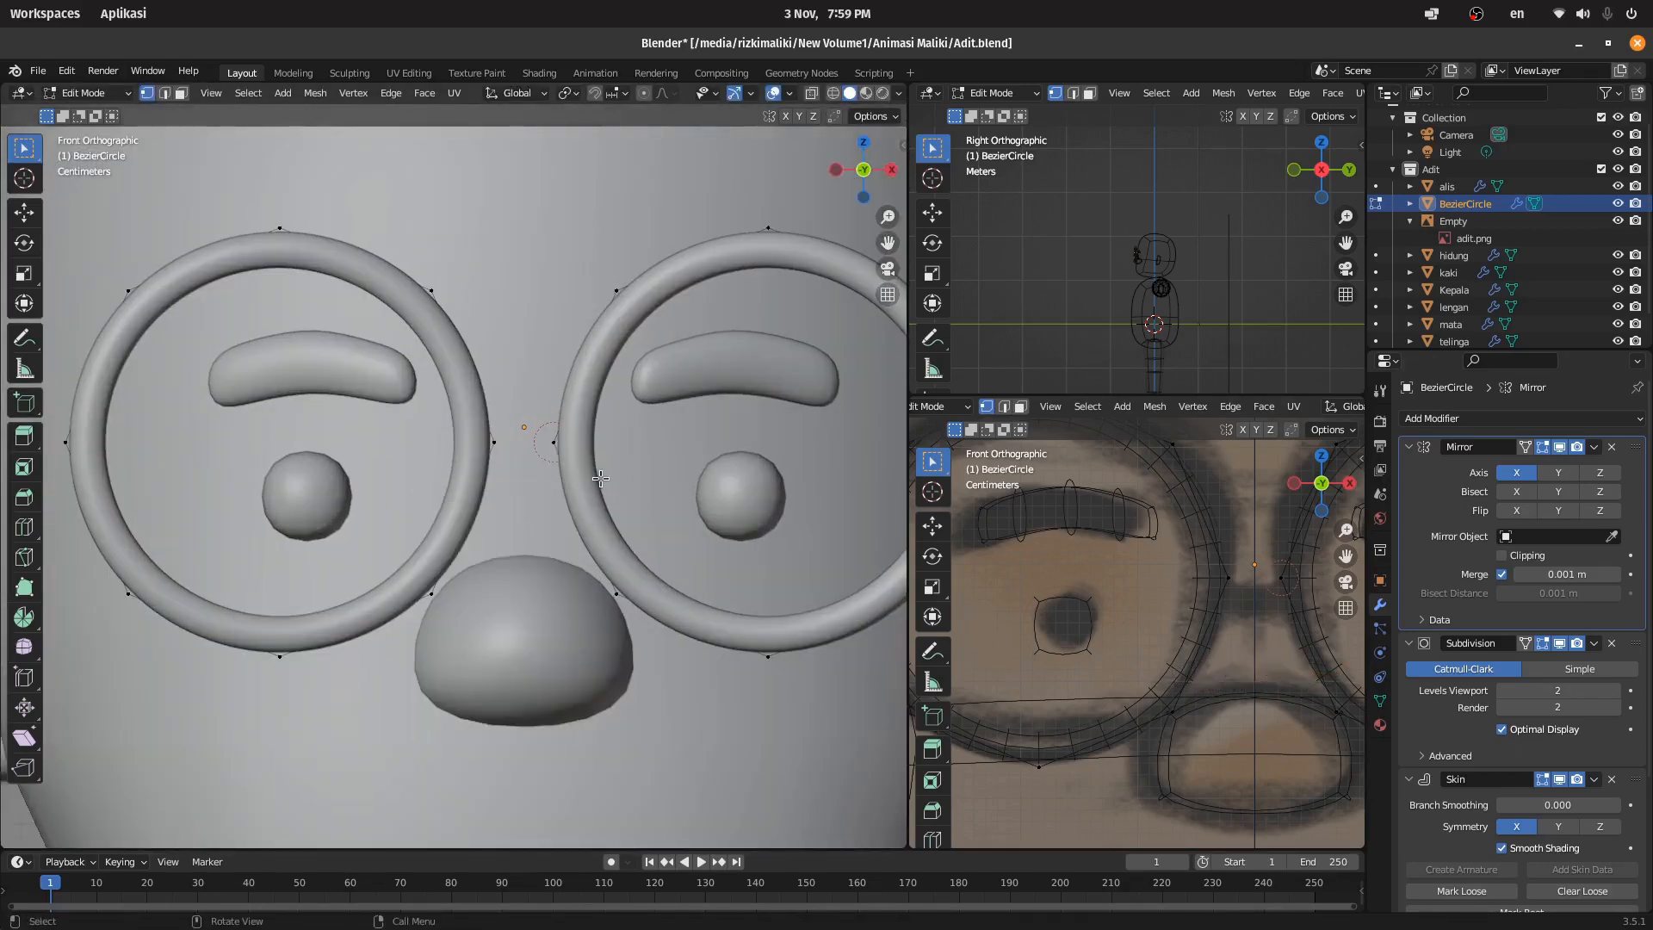
# Step: Try extruding a piece outward from the outer side of the lens toward the ear
pyautogui.scroll(-3, 601, 478)
pyautogui.click(788, 462)
pyautogui.hotkey('shift', 'a')
pyautogui.press('Escape')
pyautogui.press('e')
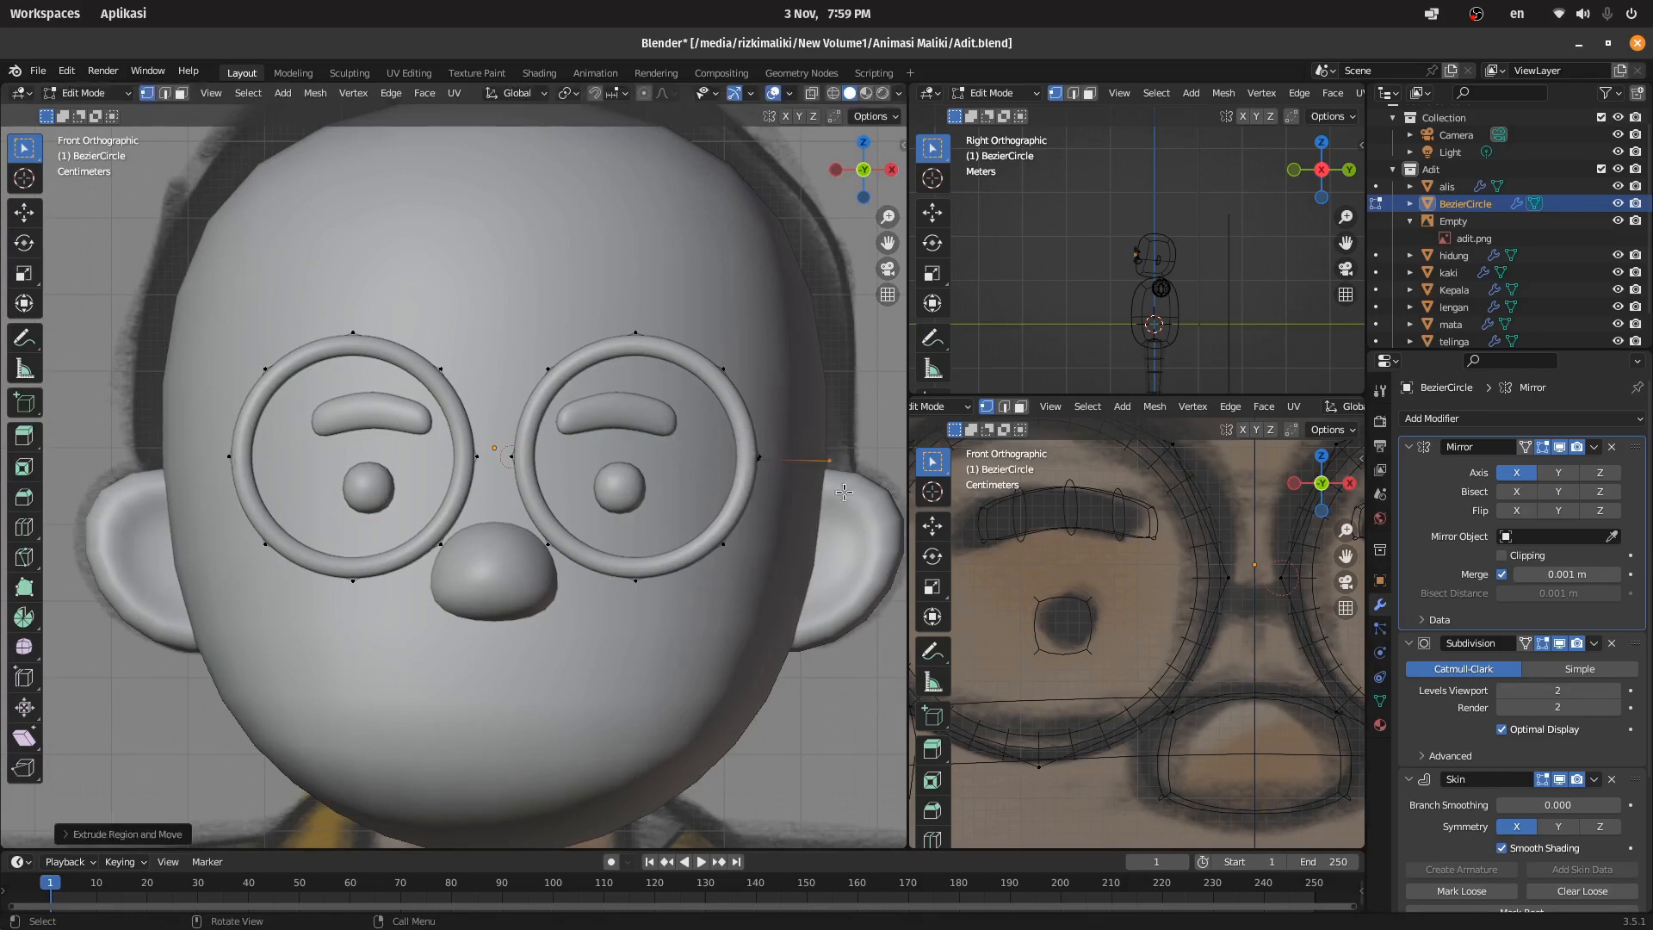
pyautogui.press('Tab')
pyautogui.press('g')
pyautogui.rightClick(696, 305)
# Step: Hide the Mirror modifier's result, delete the leftover vertices of the duplicate lens circle, and show the mirror again
pyautogui.click(1561, 450)
pyautogui.click(1561, 449)
pyautogui.click(1563, 451)
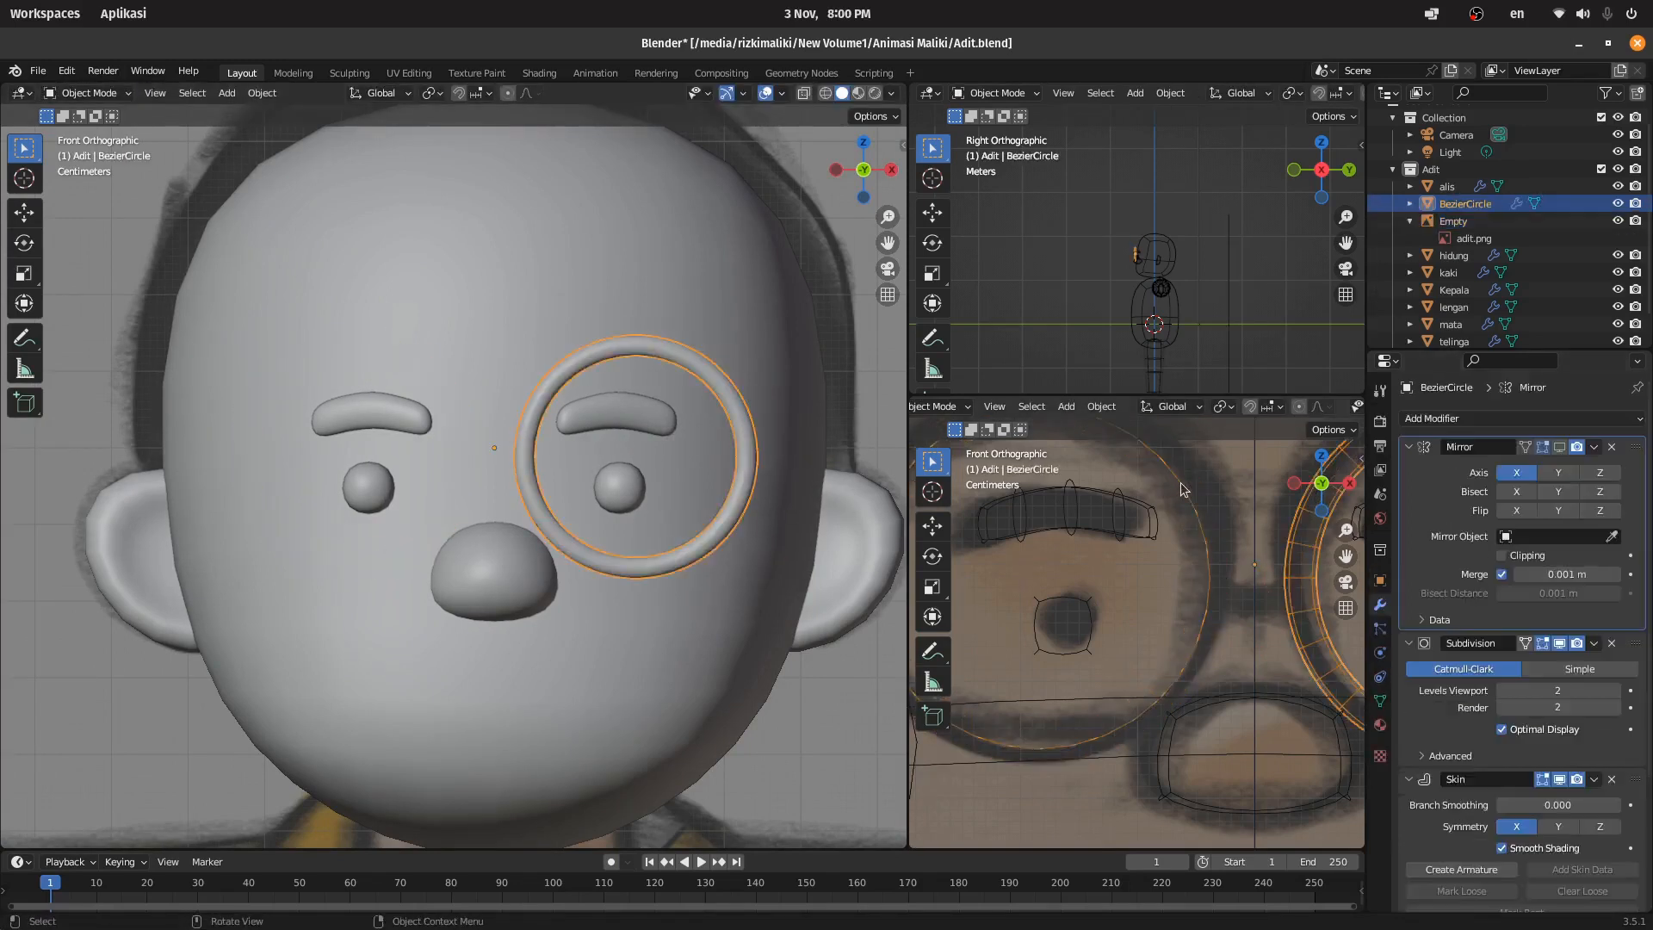
pyautogui.press('Tab')
pyautogui.scroll(-3, 1162, 534)
pyautogui.press('x')
pyautogui.click(215, 636)
pyautogui.press('Tab')
pyautogui.click(1559, 448)
pyautogui.press('Tab')
pyautogui.press('Tab')
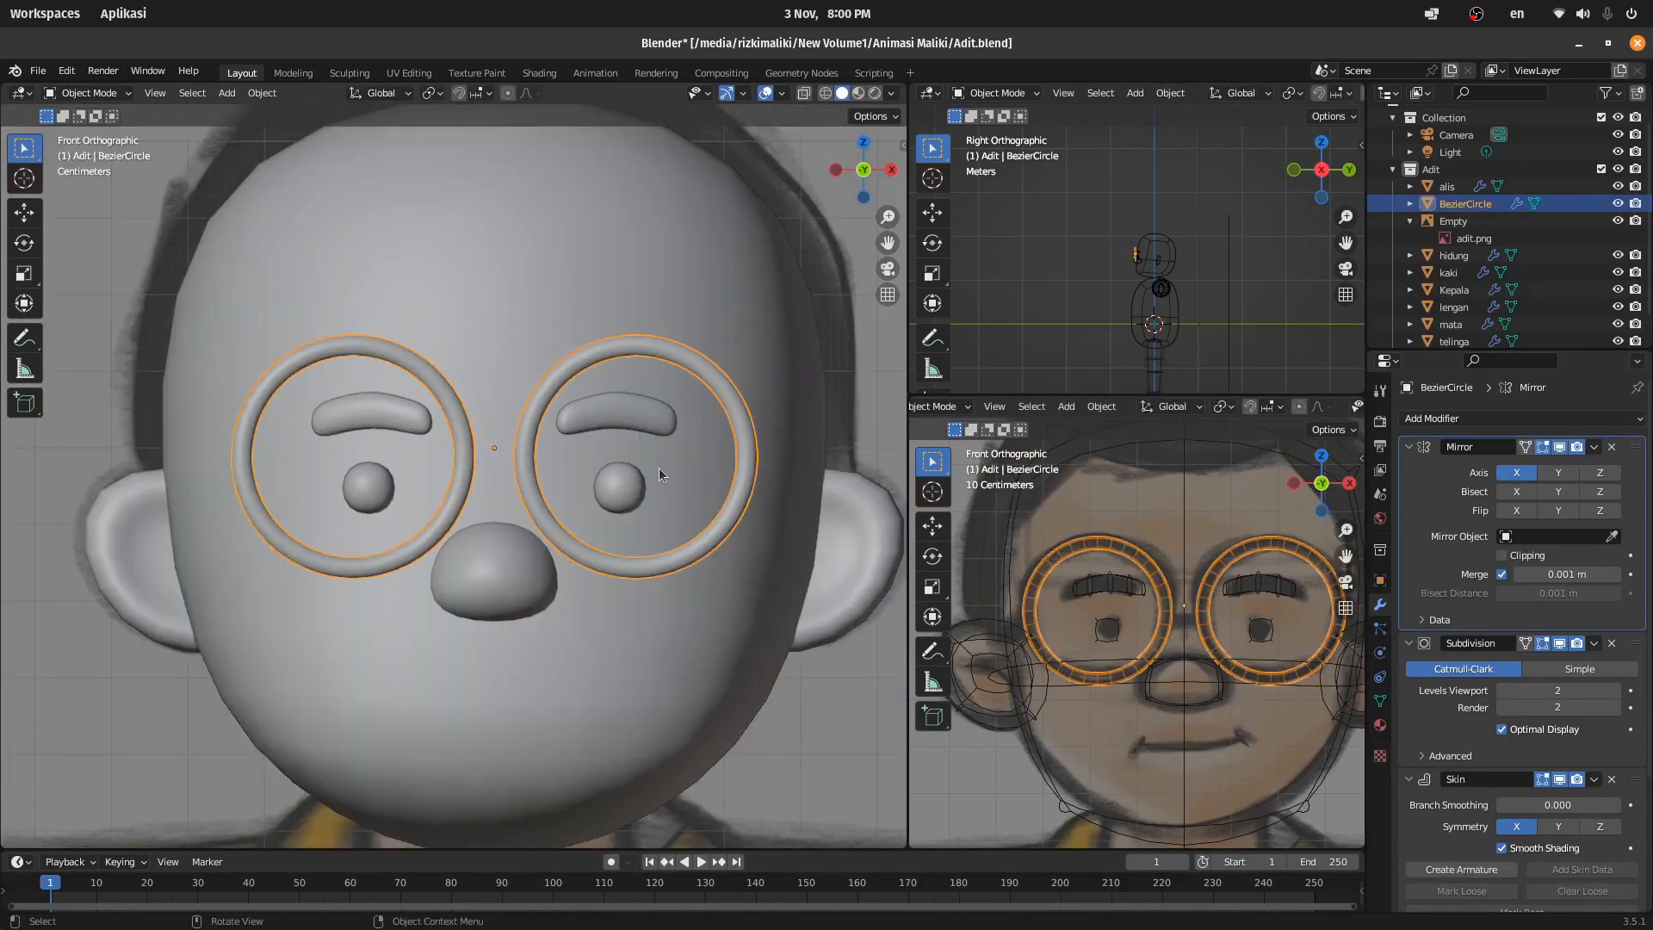
# Step: Duplicate a lens rim vertex near the nose, extrude it toward the centre and snap the new end to the 3D cursor
pyautogui.press('Tab')
pyautogui.scroll(2, 659, 469)
pyautogui.click(610, 530)
pyautogui.scroll(3, 594, 530)
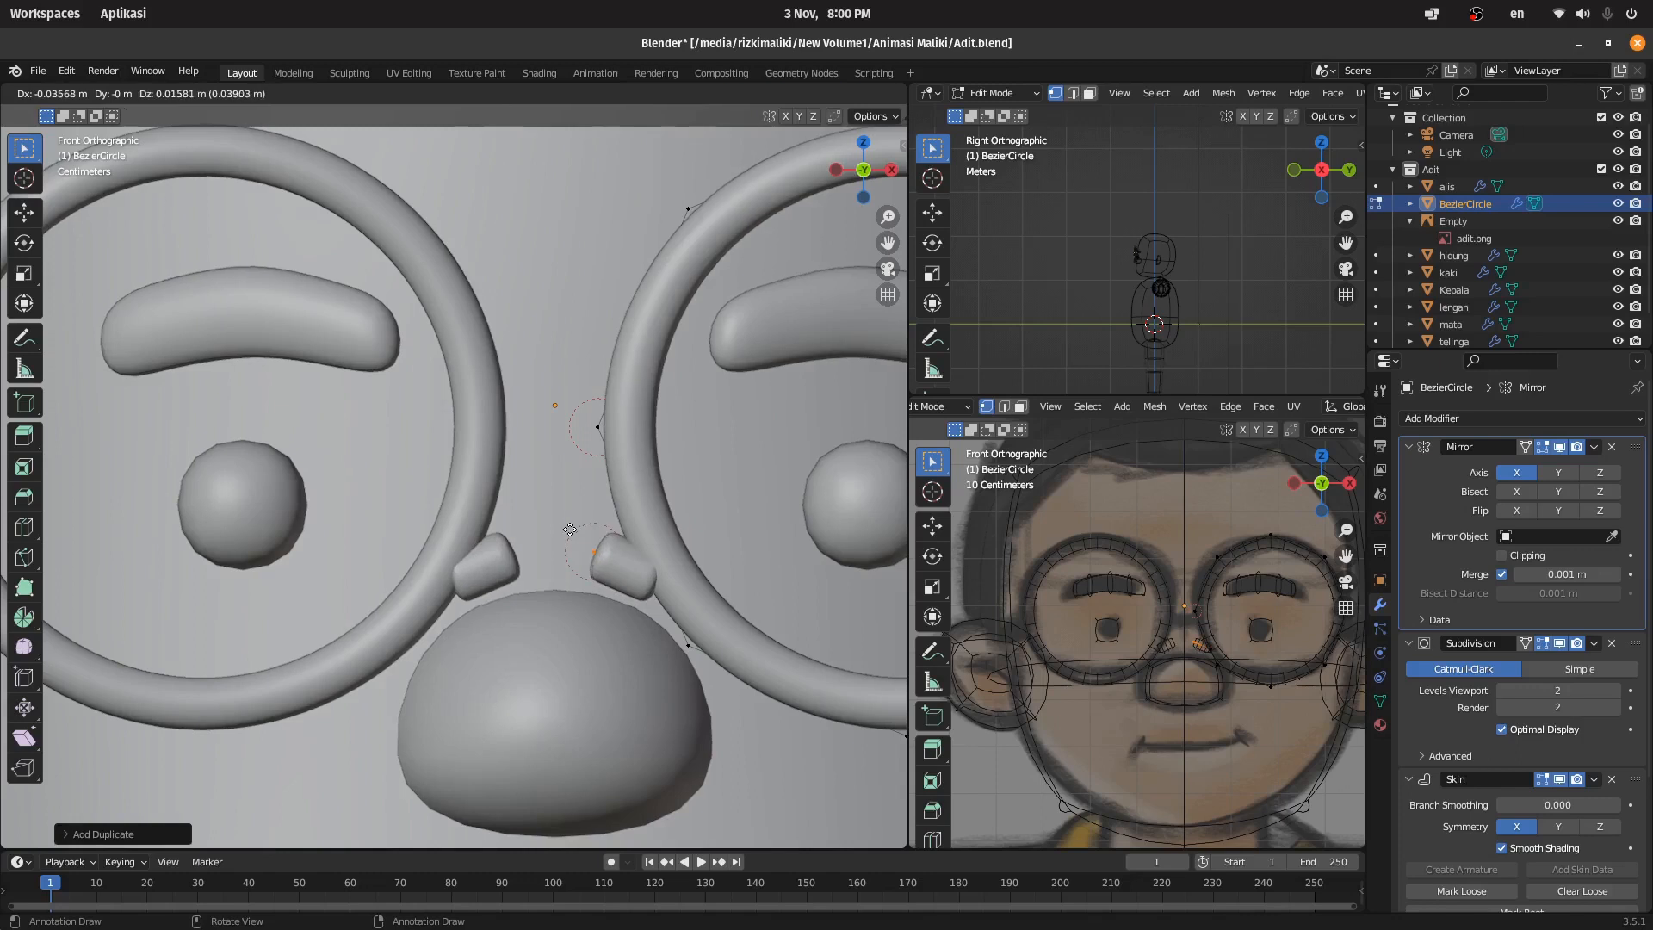
pyautogui.hotkey('shift', 's')
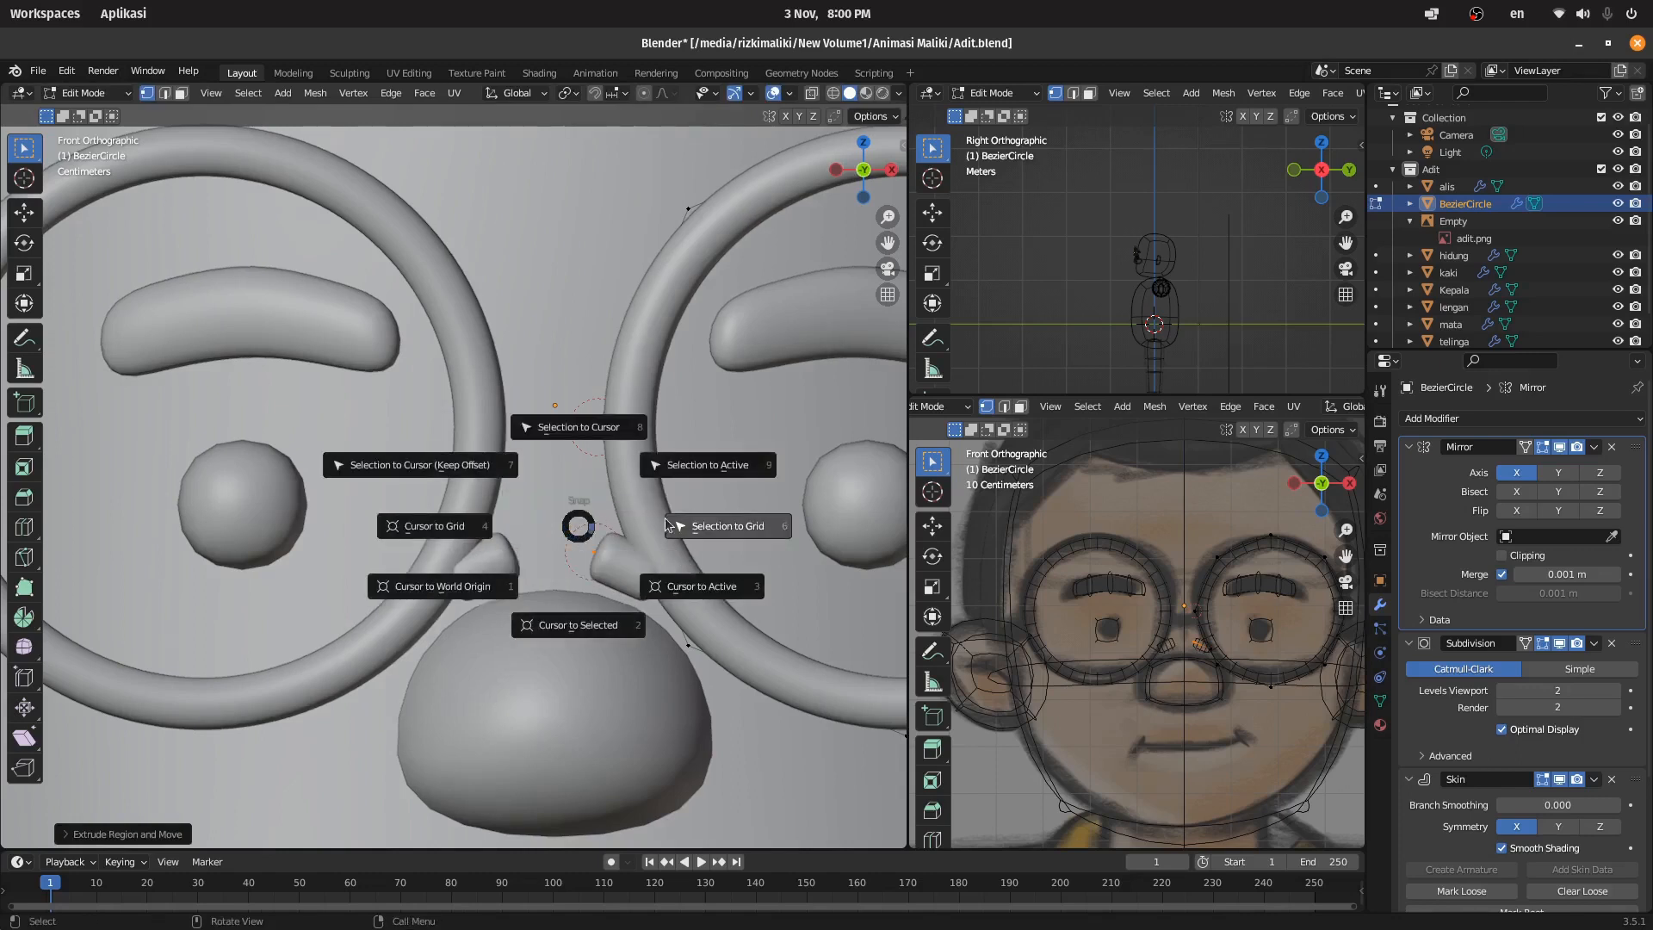
pyautogui.click(459, 479)
# Step: Move the snapped bridge vertex up along Z to the face and align it with the glasses in side view
pyautogui.scroll(-12, 465, 479)
pyautogui.press('g')
pyautogui.press('z')
pyautogui.click(614, 126)
pyautogui.scroll(8, 1140, 279)
pyautogui.press('g')
pyautogui.click(1135, 286)
pyautogui.scroll(12, 512, 484)
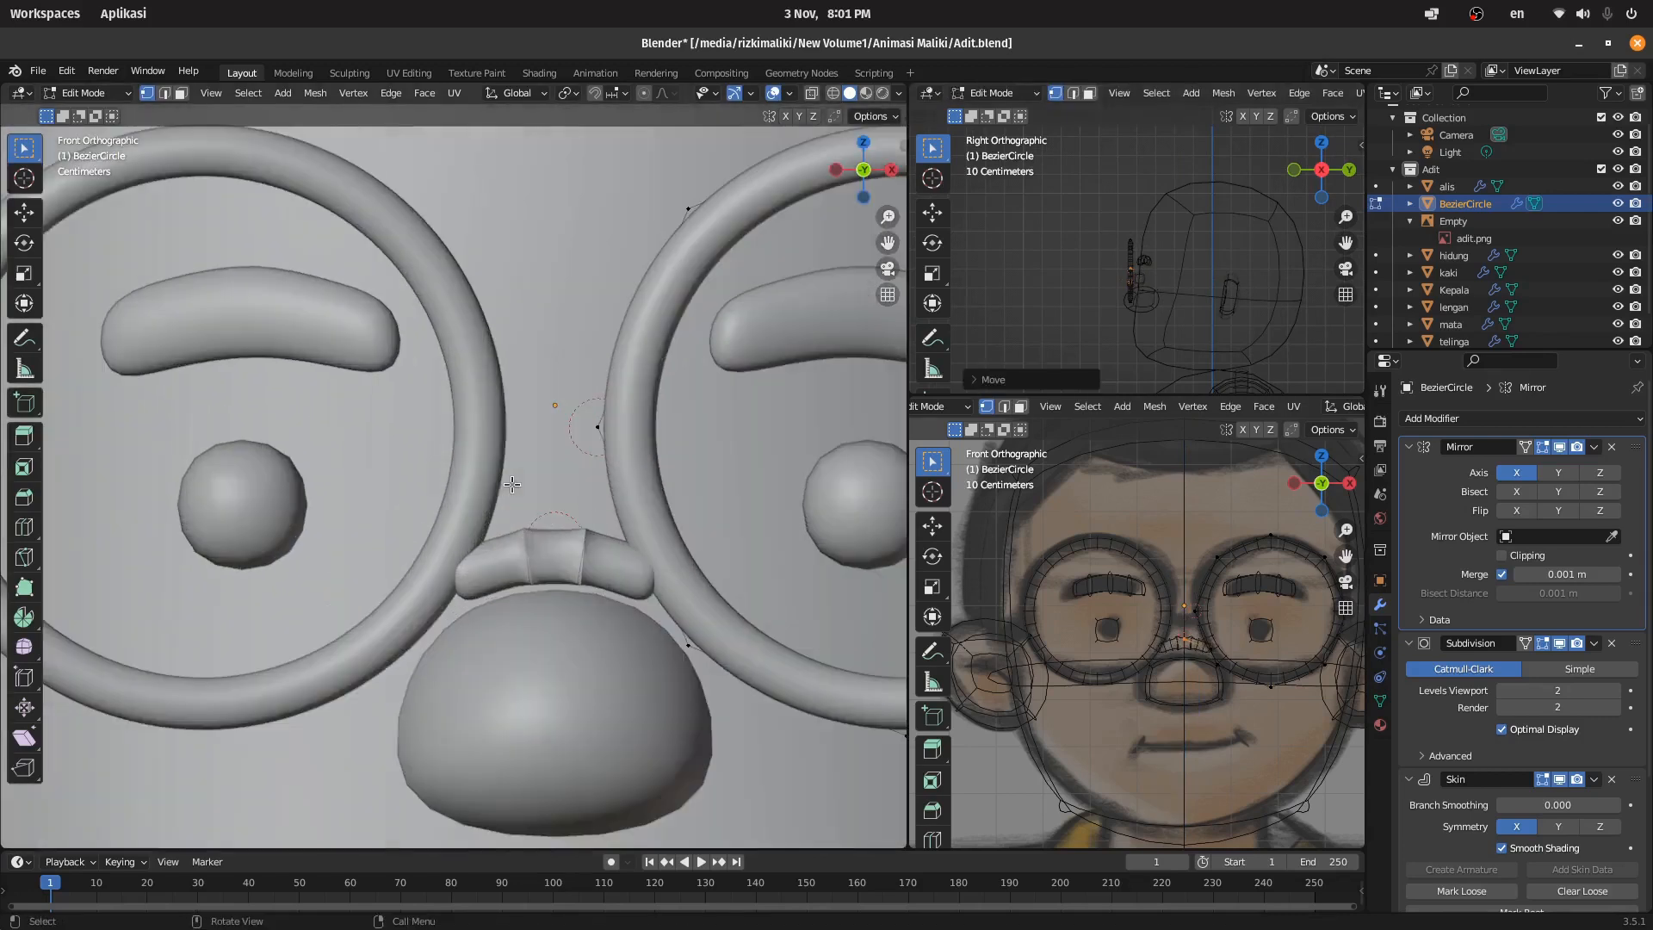
# Step: Level the bridge vertices into a straight bar above the nose and extend its ends into the lens rims
pyautogui.press('g')
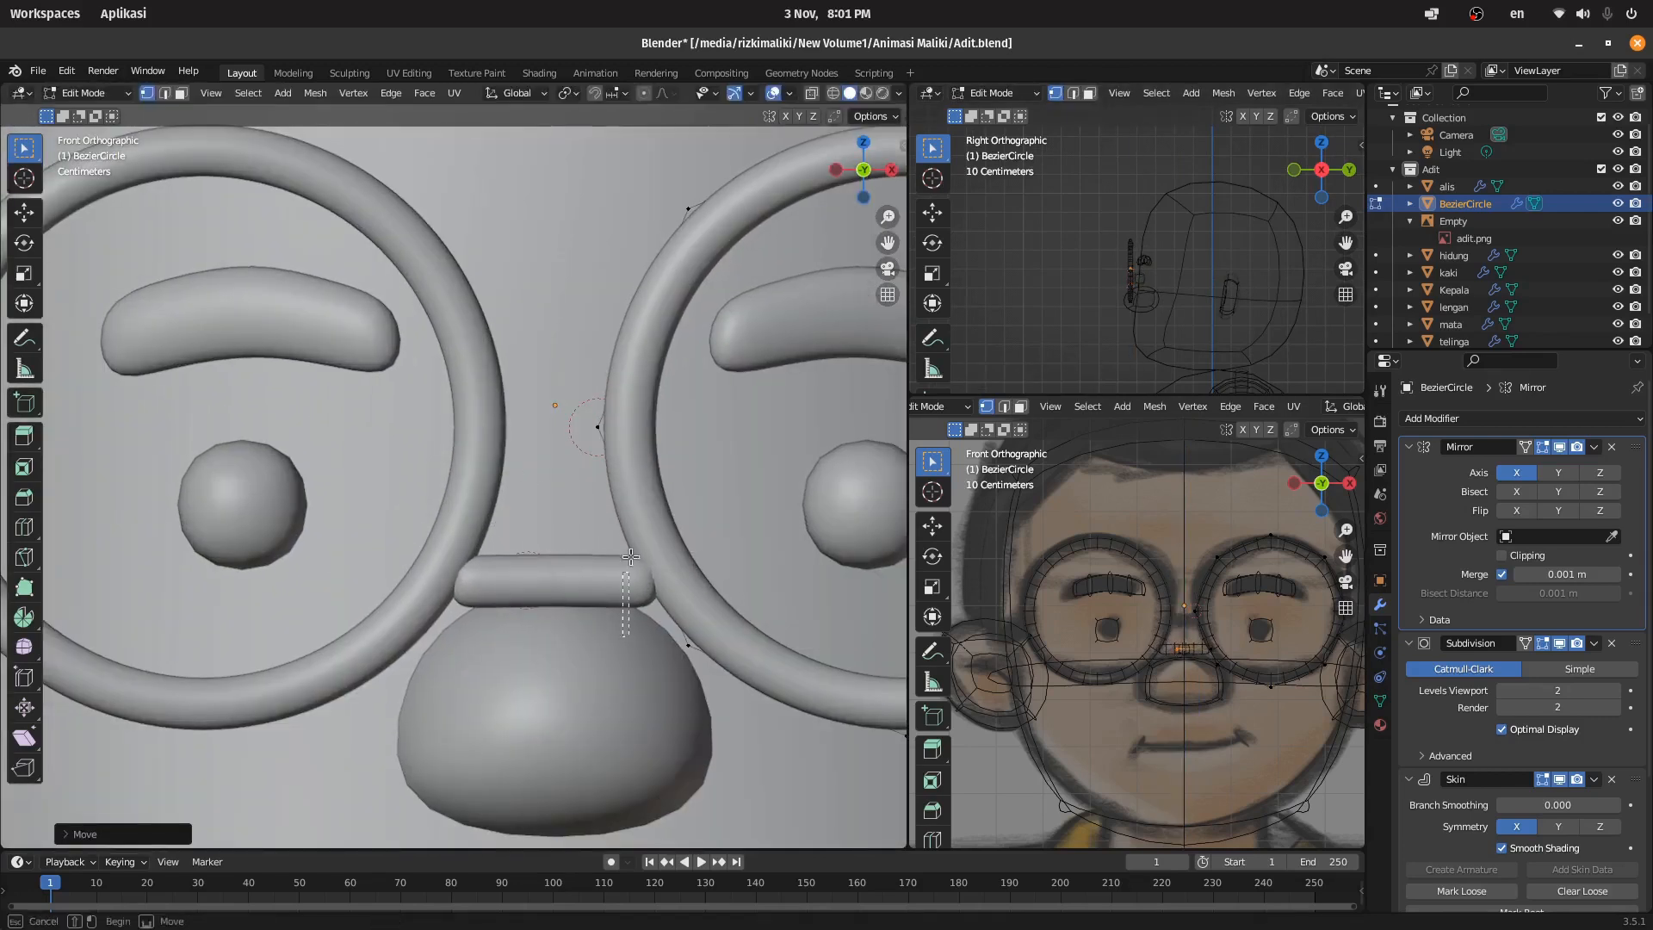
pyautogui.click(637, 558)
pyautogui.scroll(6, 1083, 647)
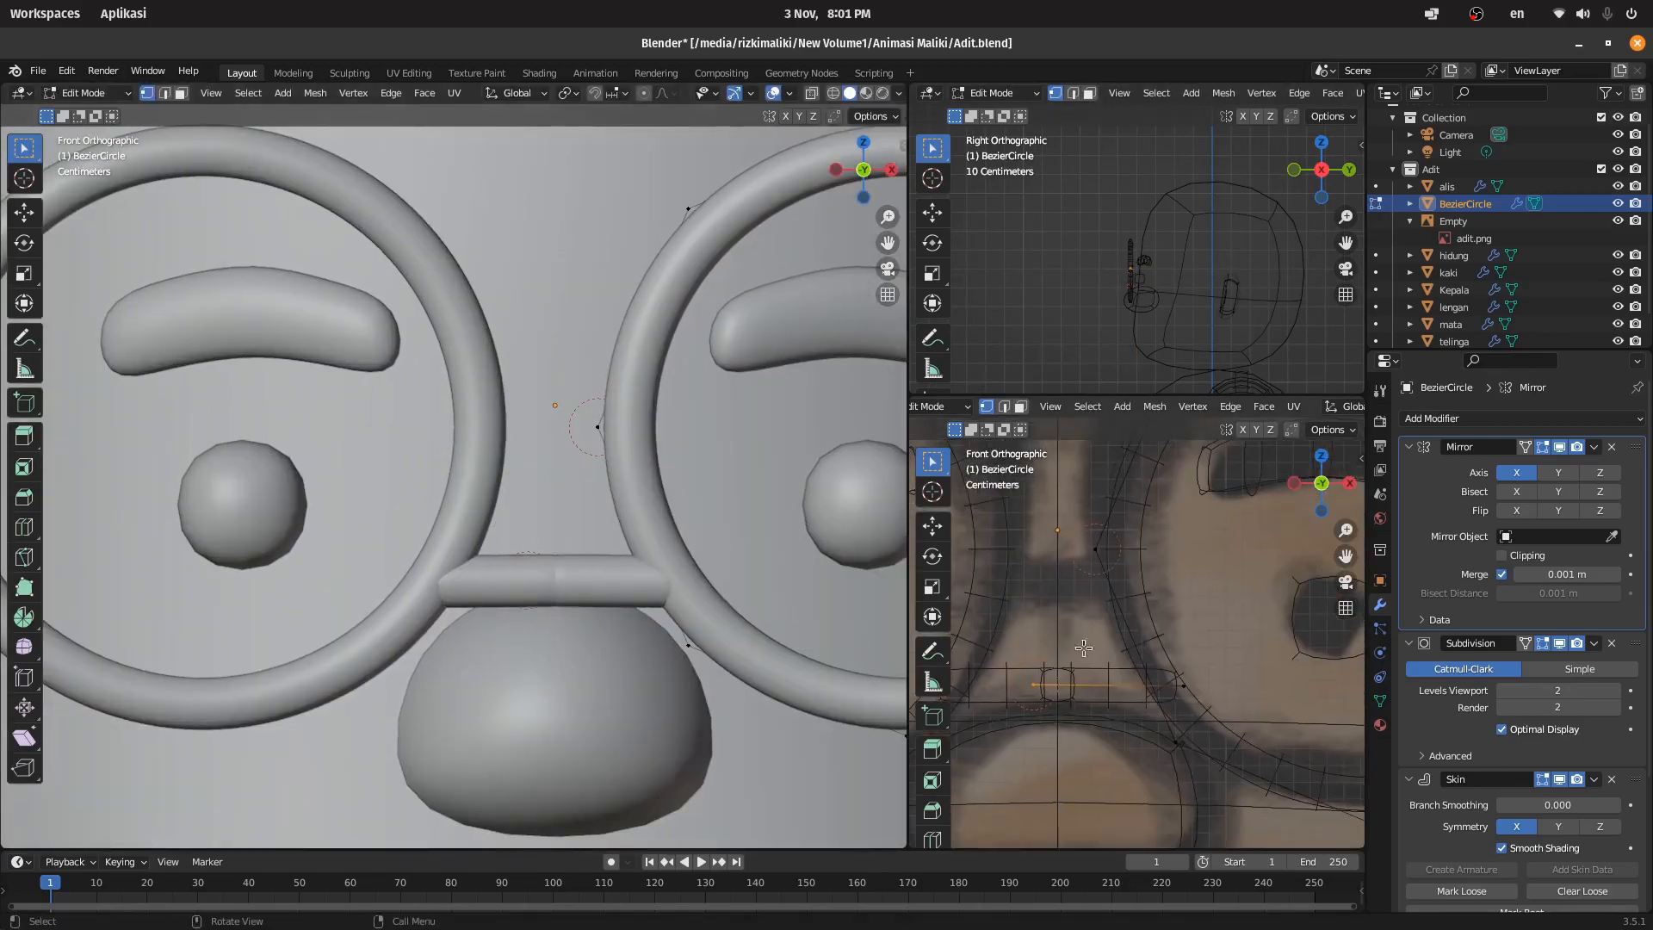
pyautogui.click(1039, 656)
pyautogui.scroll(-6, 1039, 656)
pyautogui.scroll(-5, 736, 408)
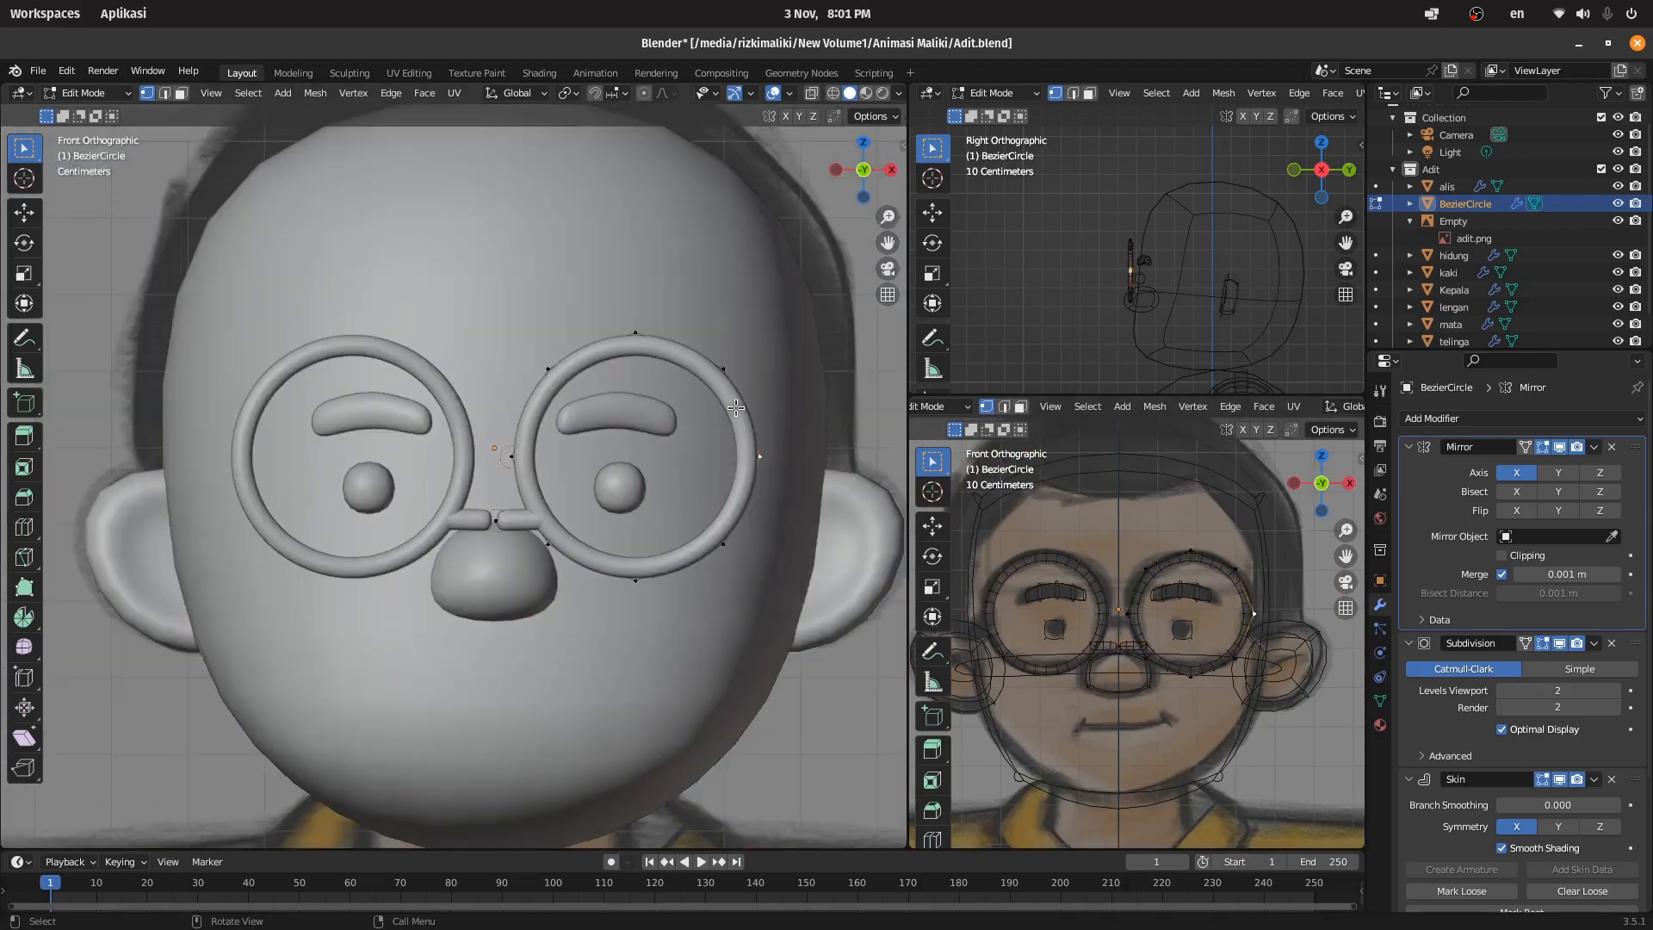
# Step: Try duplicating the outer rim vertex of the lens and placing it in side view as a temple start
pyautogui.click(1275, 287)
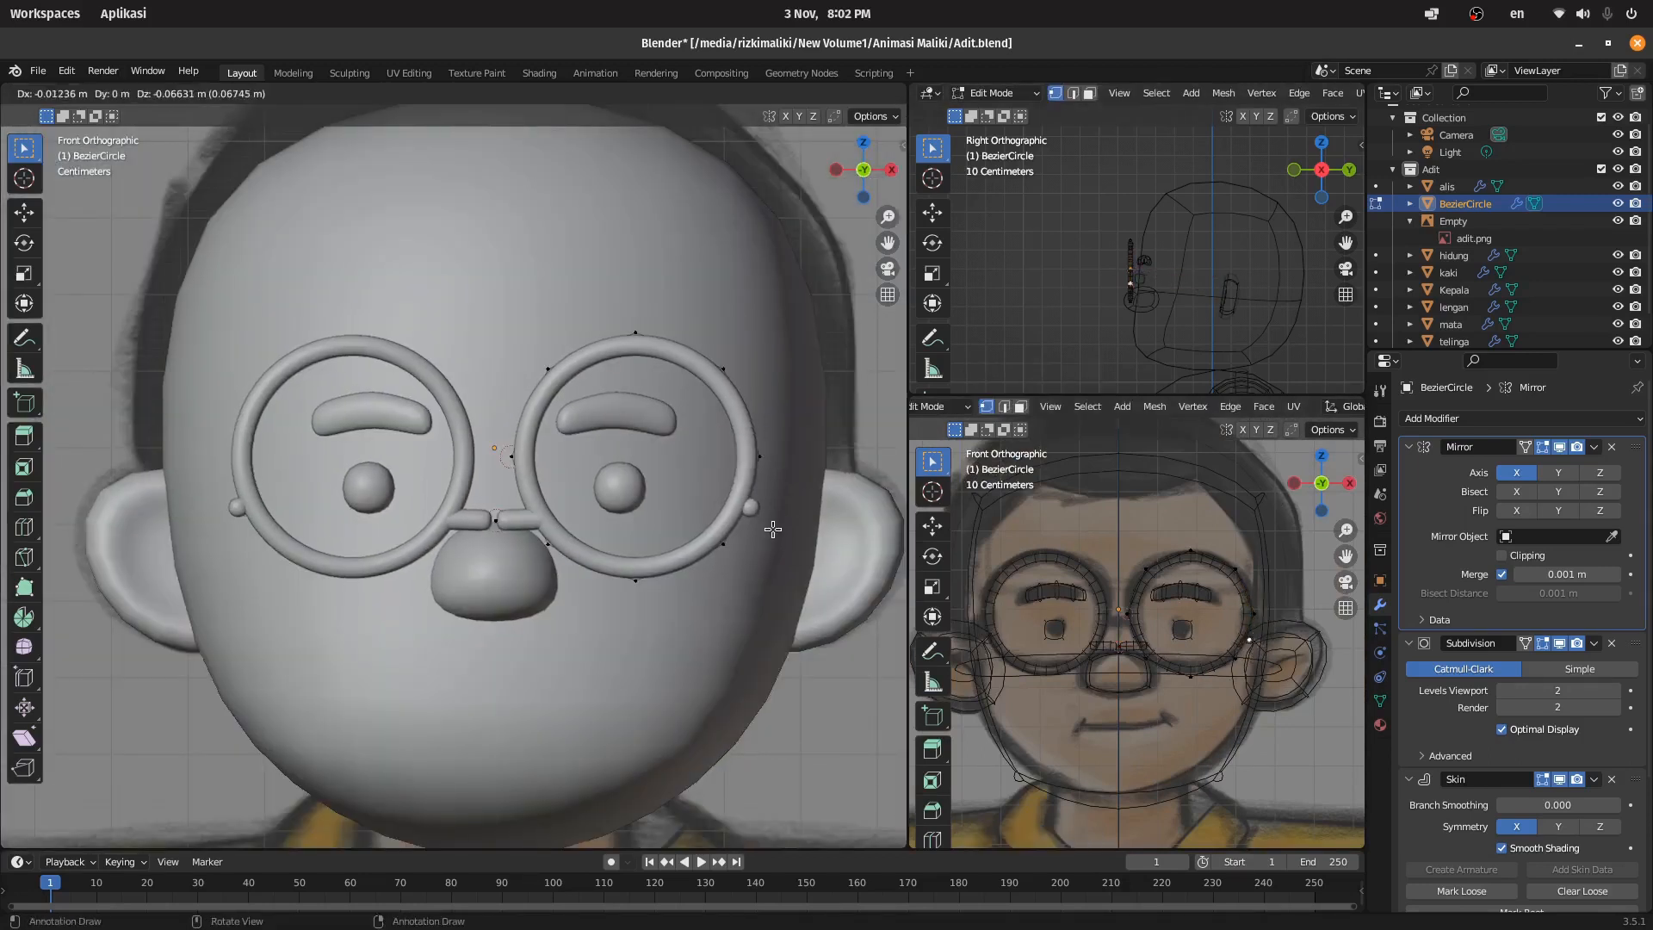
pyautogui.click(1298, 314)
pyautogui.press('s')
pyautogui.scroll(-1, 629, 368)
pyautogui.press('Tab')
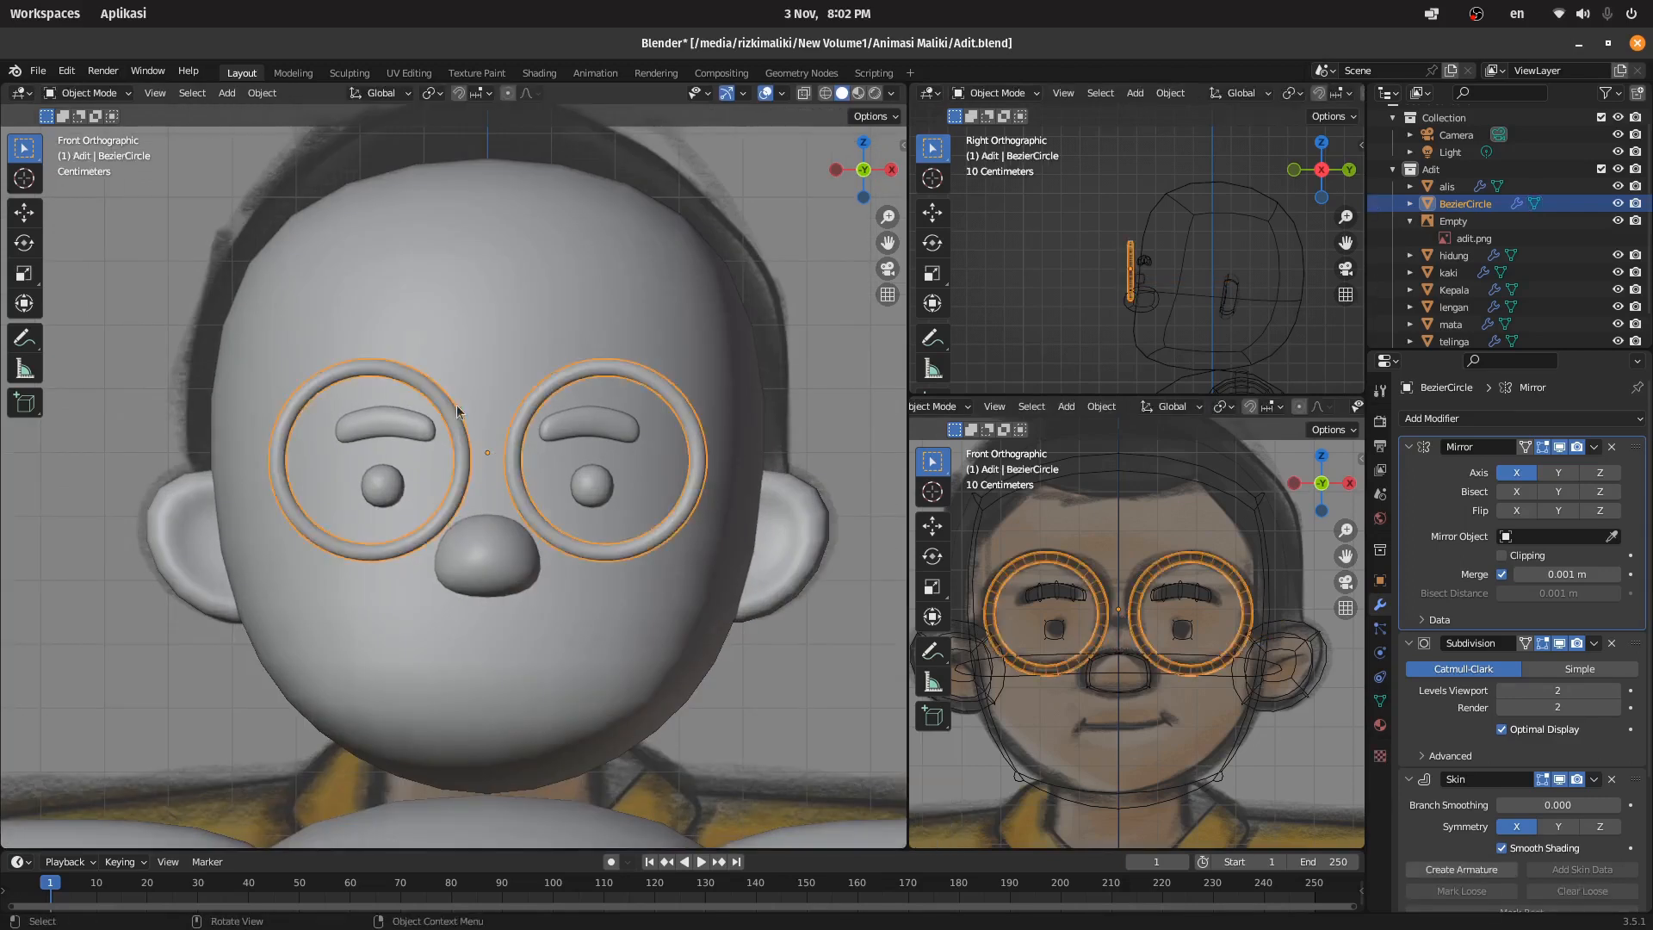
# Step: Deselect the glasses, add a plane as a separate object and move it up to eyebrow height
pyautogui.scroll(2, 525, 413)
pyautogui.hotkey('alt', 'a')
pyautogui.hotkey('shift', 'a')
pyautogui.moveTo(534, 475)
pyautogui.click(739, 478)
pyautogui.scroll(-4, 467, 426)
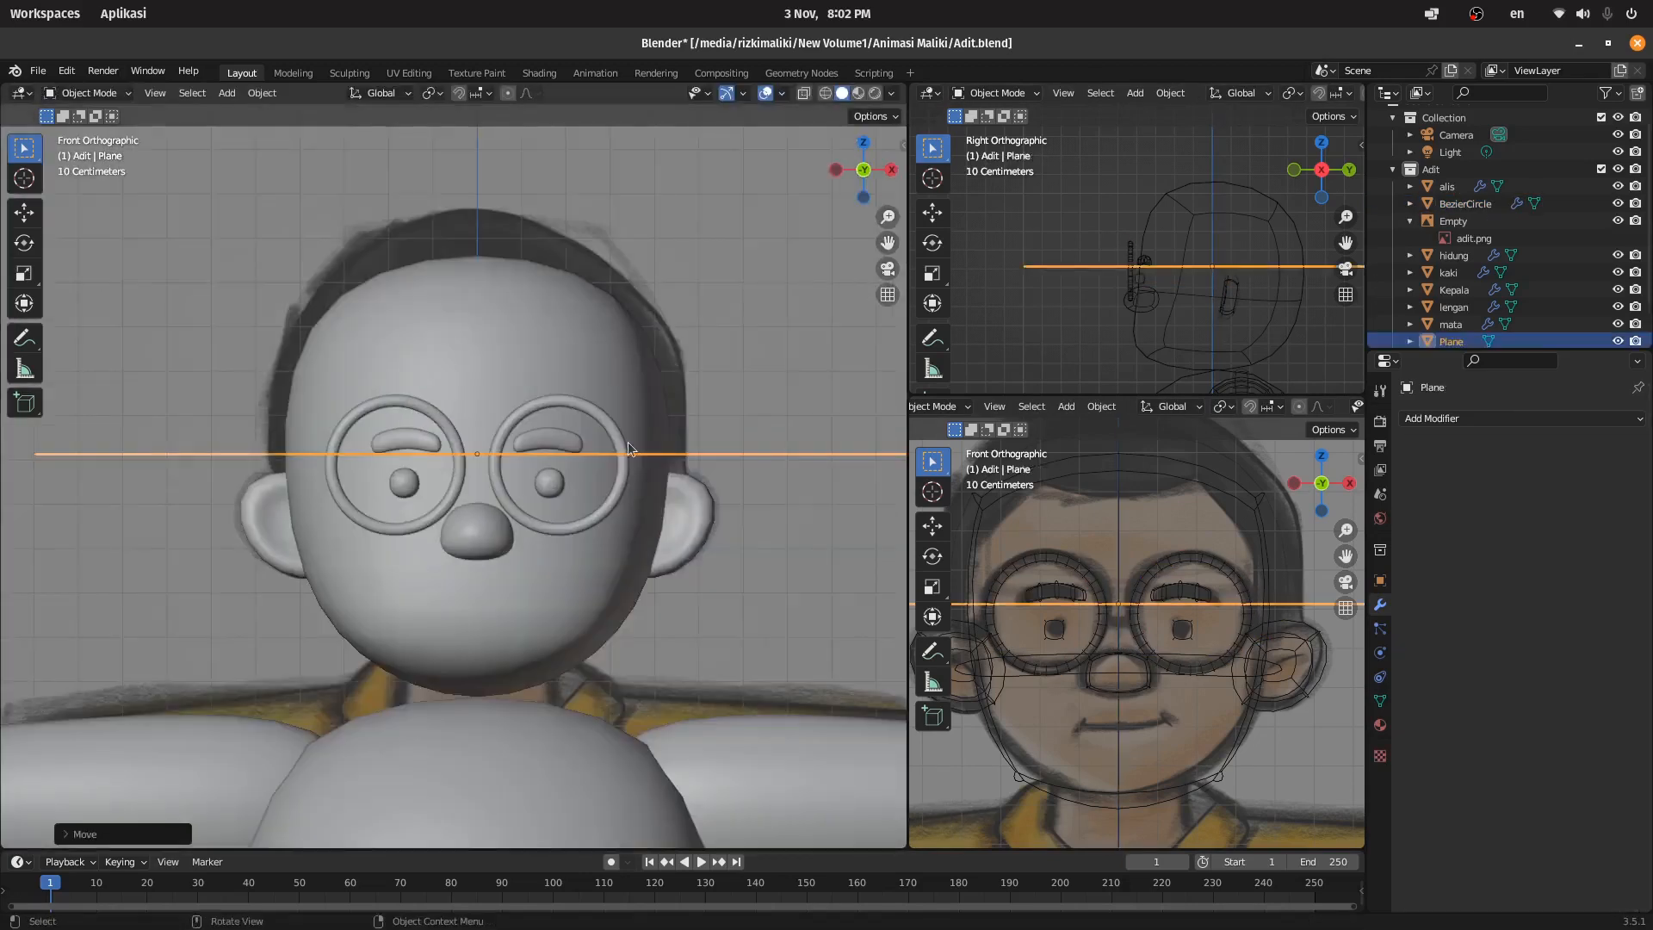
# Step: Scale the plane's mesh to 0 and give it a Skin modifier
pyautogui.press('Tab')
pyautogui.press('s')
pyautogui.press('0')
pyautogui.press('Return')
pyautogui.click(1464, 419)
pyautogui.click(1292, 694)
# Step: Resize the skin radius and pull two of the plane's coincident vertices apart
pyautogui.scroll(3, 621, 476)
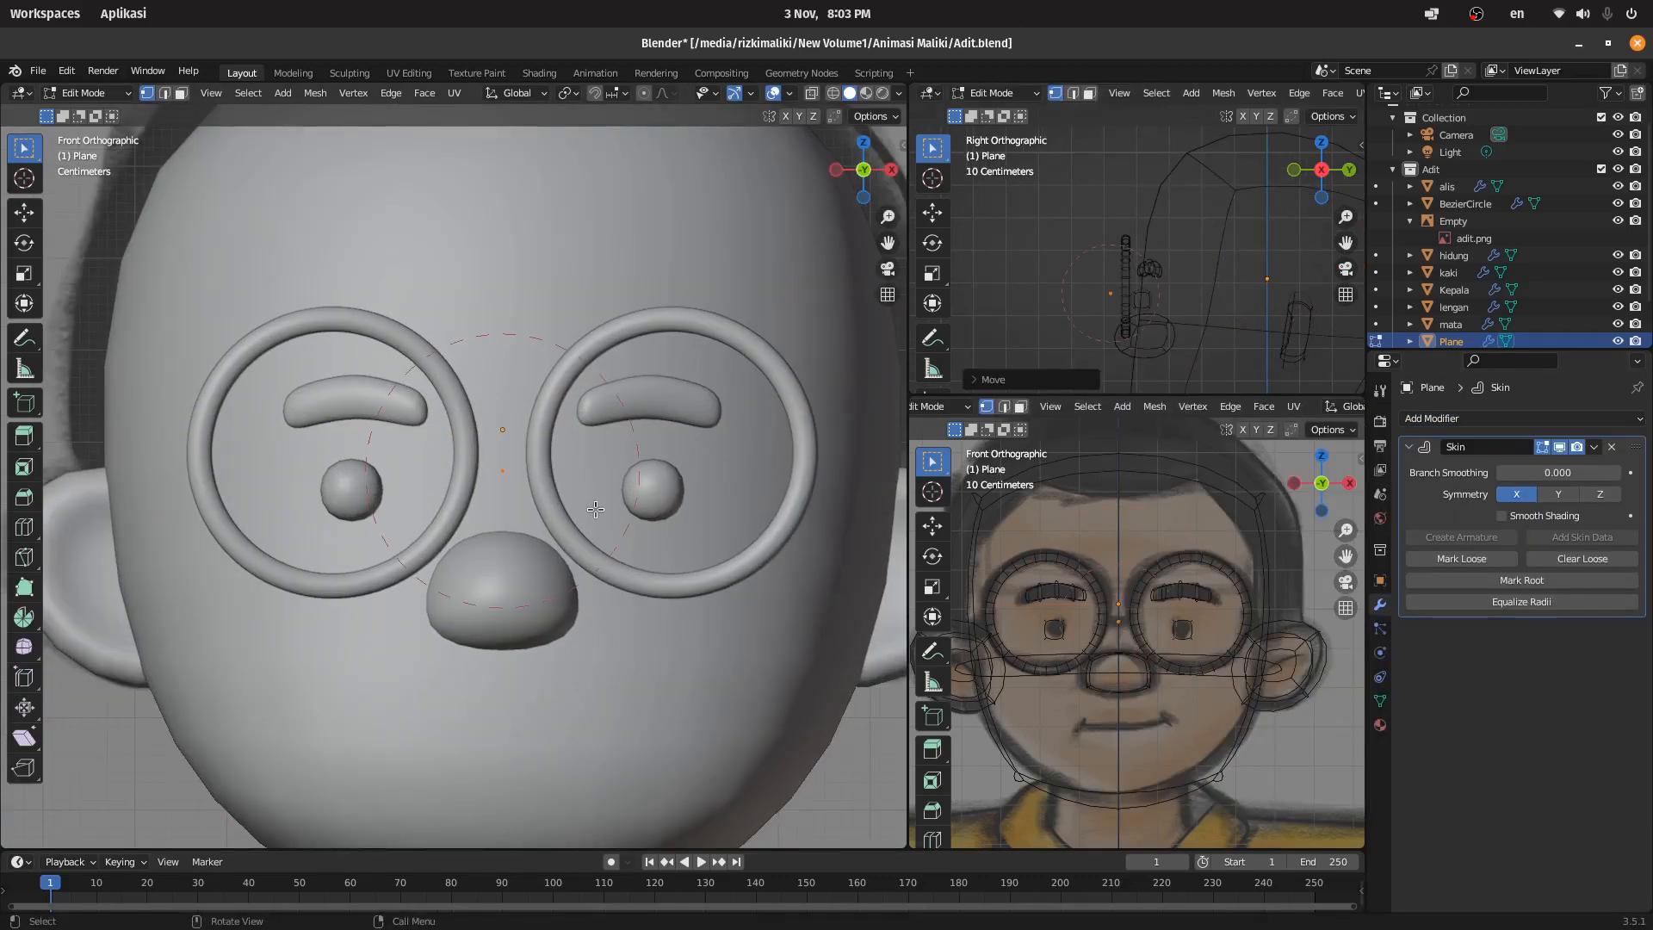
pyautogui.click(814, 502)
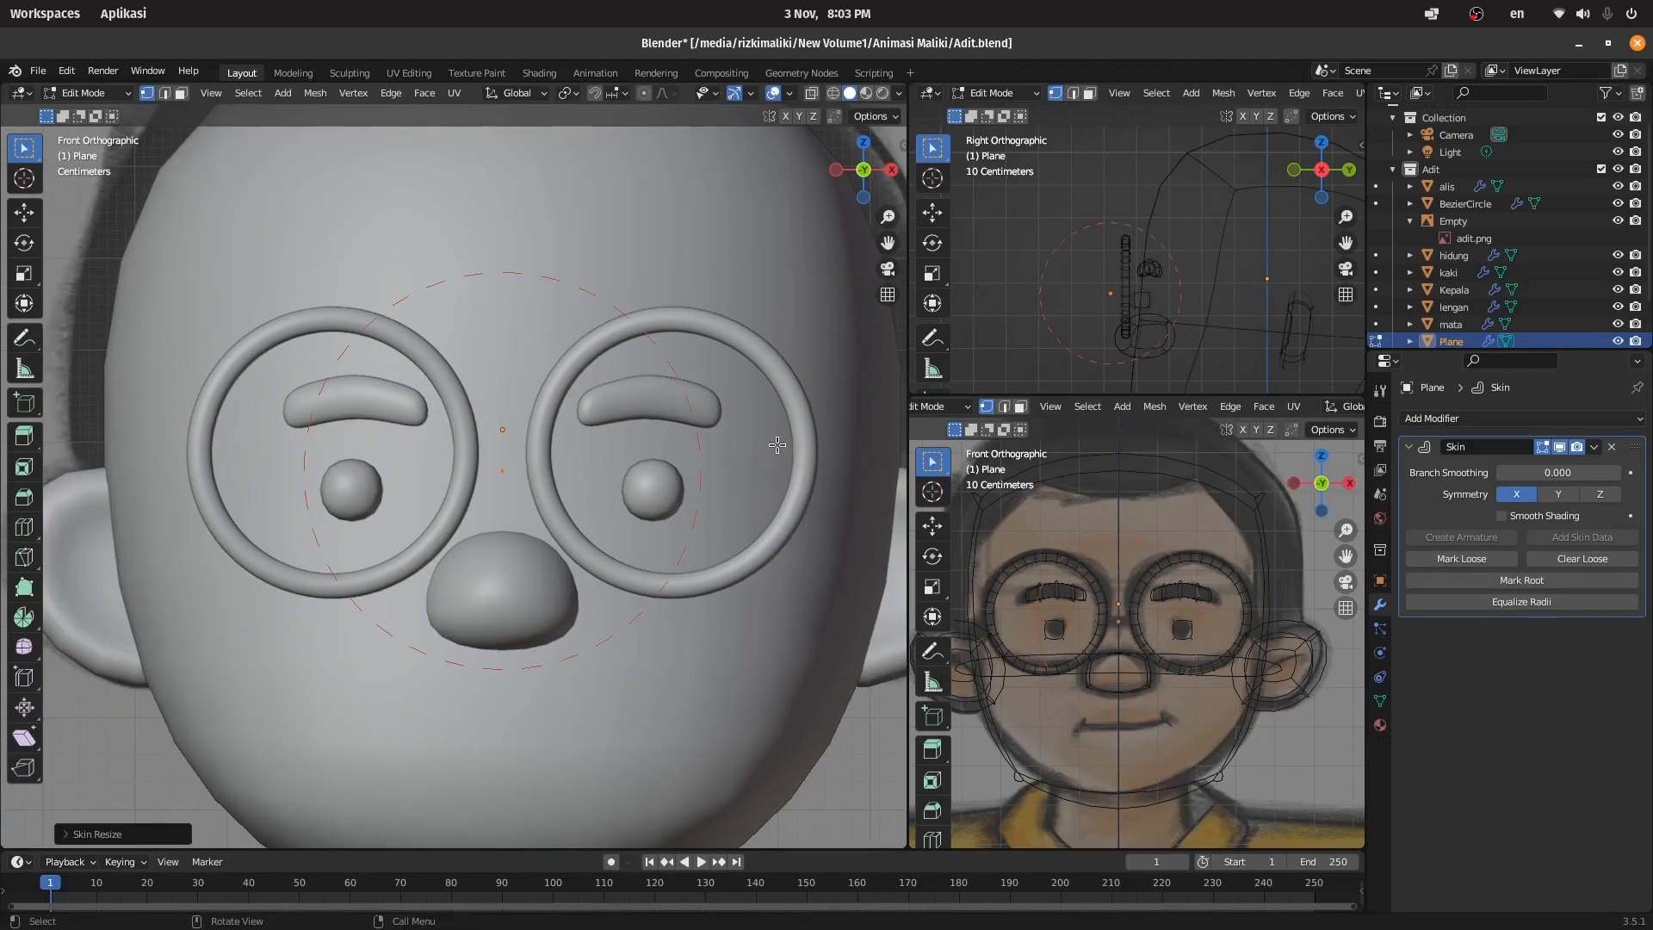
pyautogui.click(502, 473)
pyautogui.press('g')
pyautogui.click(633, 622)
pyautogui.click(506, 475)
pyautogui.press('g')
pyautogui.click(486, 328)
# Step: Delete extra vertices of the skinned plane and reposition a remaining vertex between the lenses
pyautogui.scroll(-3, 860, 515)
pyautogui.moveTo(756, 195); pyautogui.dragTo(514, 712)
pyautogui.press('x')
pyautogui.click(516, 707)
pyautogui.moveTo(296, 539); pyautogui.dragTo(686, 357)
pyautogui.scroll(2, 456, 476)
pyautogui.click(482, 473)
pyautogui.press('g')
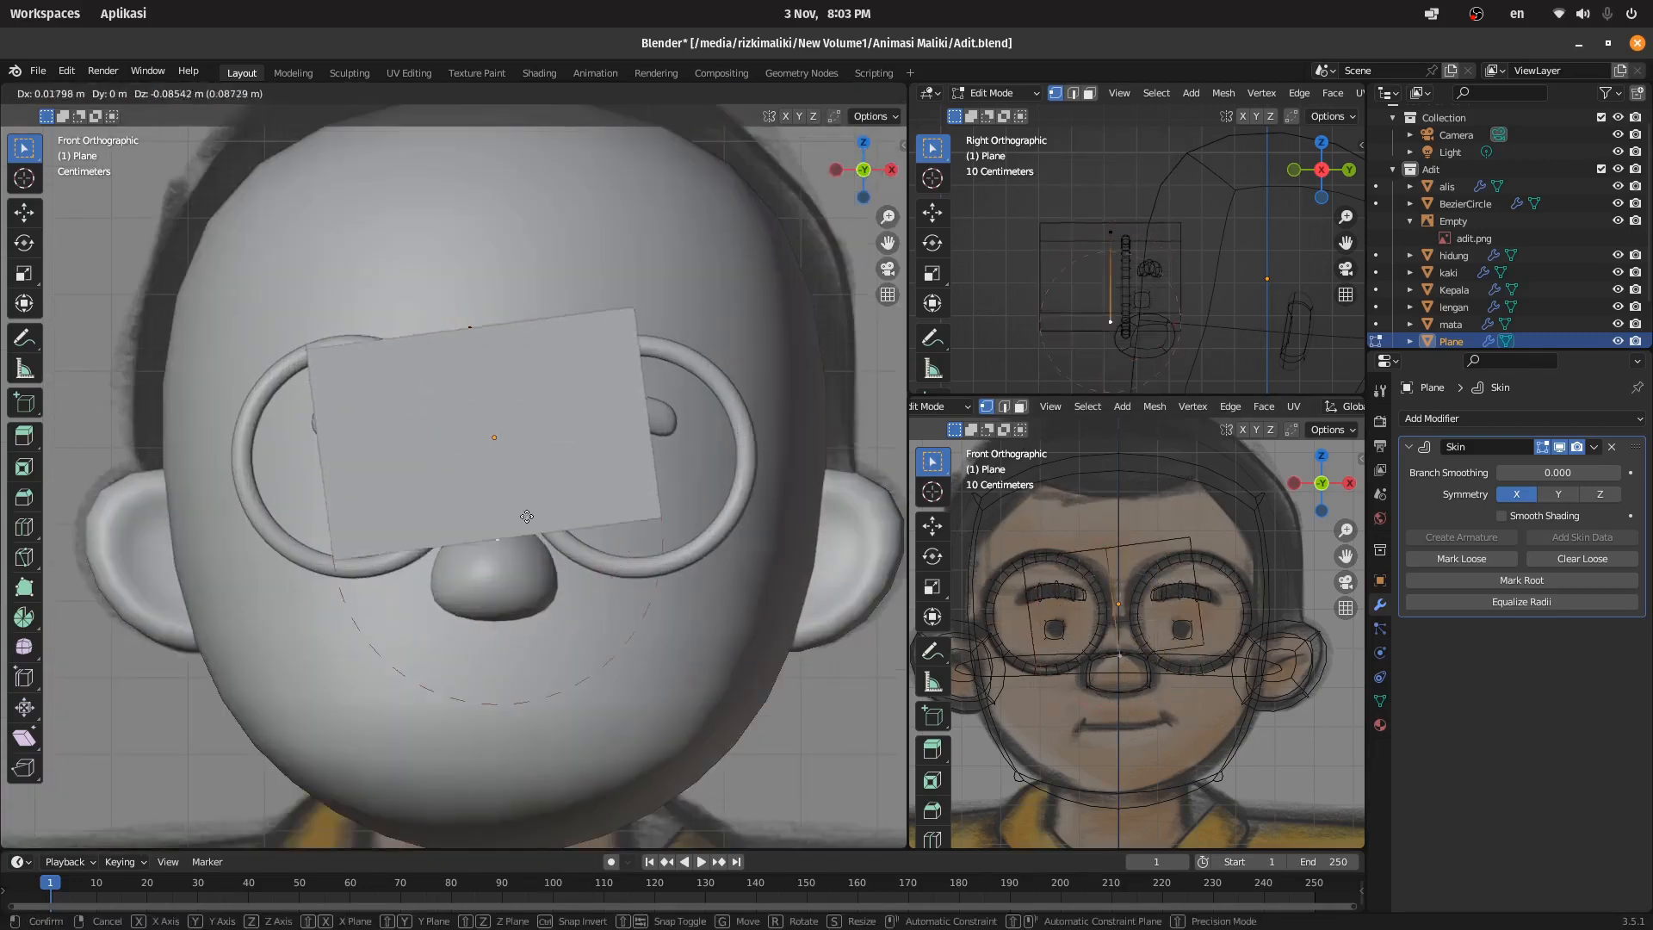
pyautogui.click(541, 463)
# Step: Select all remaining vertices of the skinned plane and shrink their skin radius
pyautogui.hotkey('ctrl', 'a')
pyautogui.rightClick(628, 447)
pyautogui.press('a')
pyautogui.hotkey('ctrl', 'a')
pyautogui.click(525, 410)
# Step: Delete the spare vertex, move the remaining one just above the nose and extrude it sideways into a bridge between the lenses
pyautogui.scroll(2, 523, 408)
pyautogui.press('x')
pyautogui.click(339, 358)
pyautogui.click(570, 448)
pyautogui.press('g')
pyautogui.click(503, 499)
pyautogui.press('e')
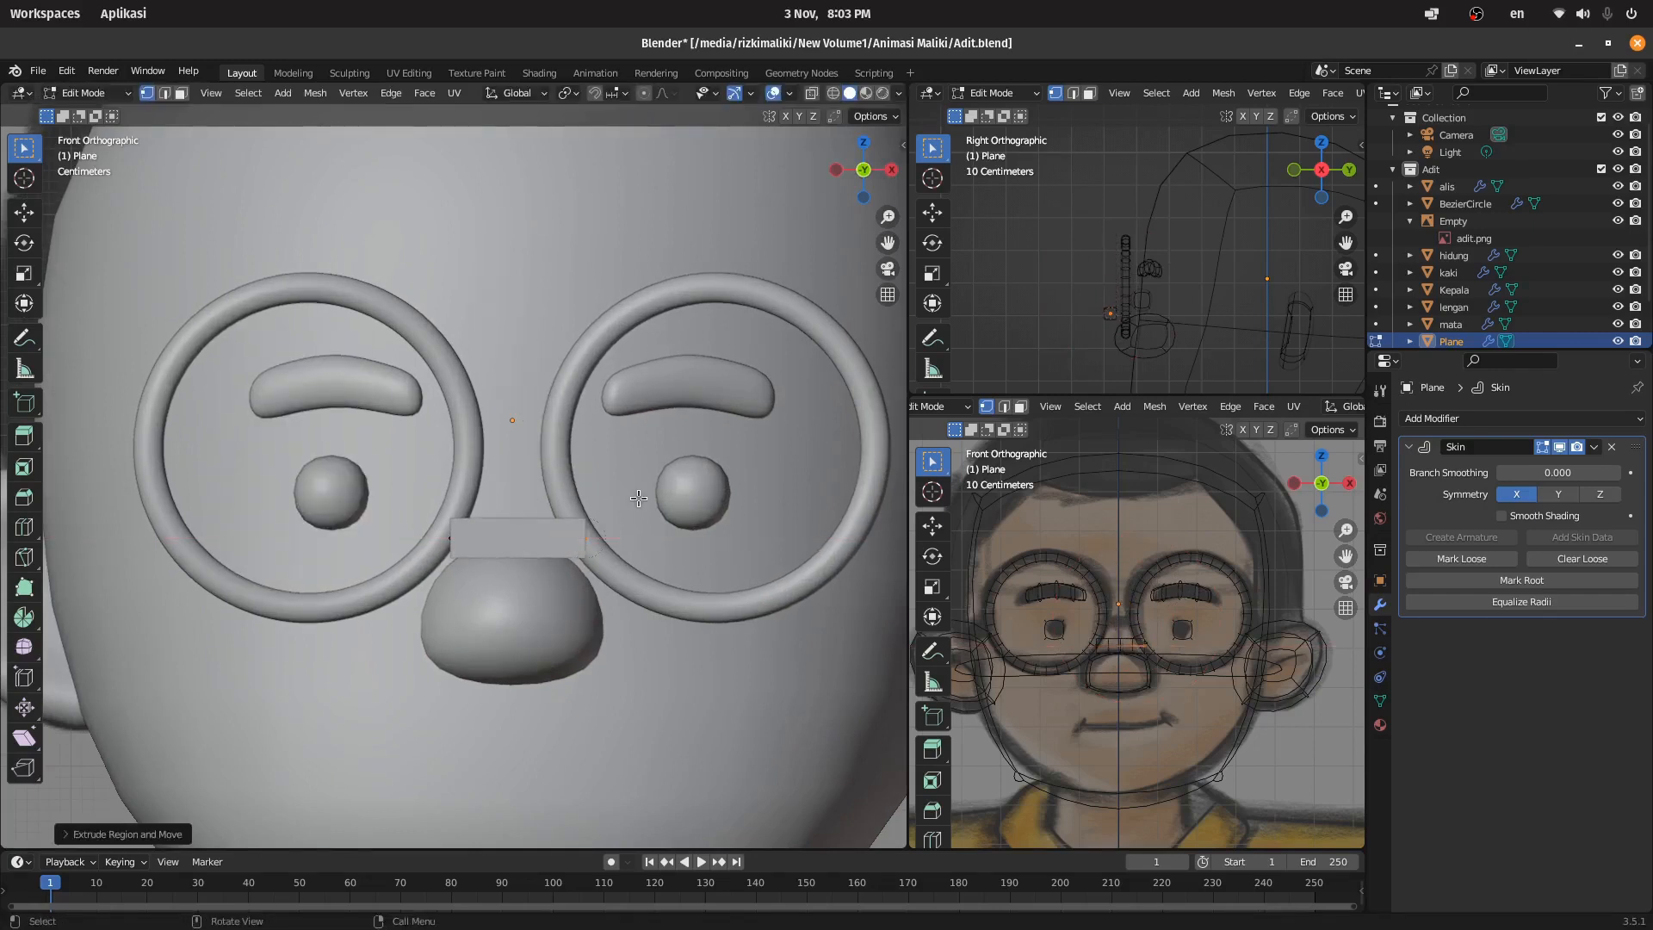
# Step: Turn on smooth shading for the bridge's Skin modifier and add a Subdivision Surface modifier
pyautogui.scroll(1, 638, 498)
pyautogui.click(1521, 418)
pyautogui.click(1291, 686)
pyautogui.click(1502, 516)
pyautogui.scroll(2, 586, 482)
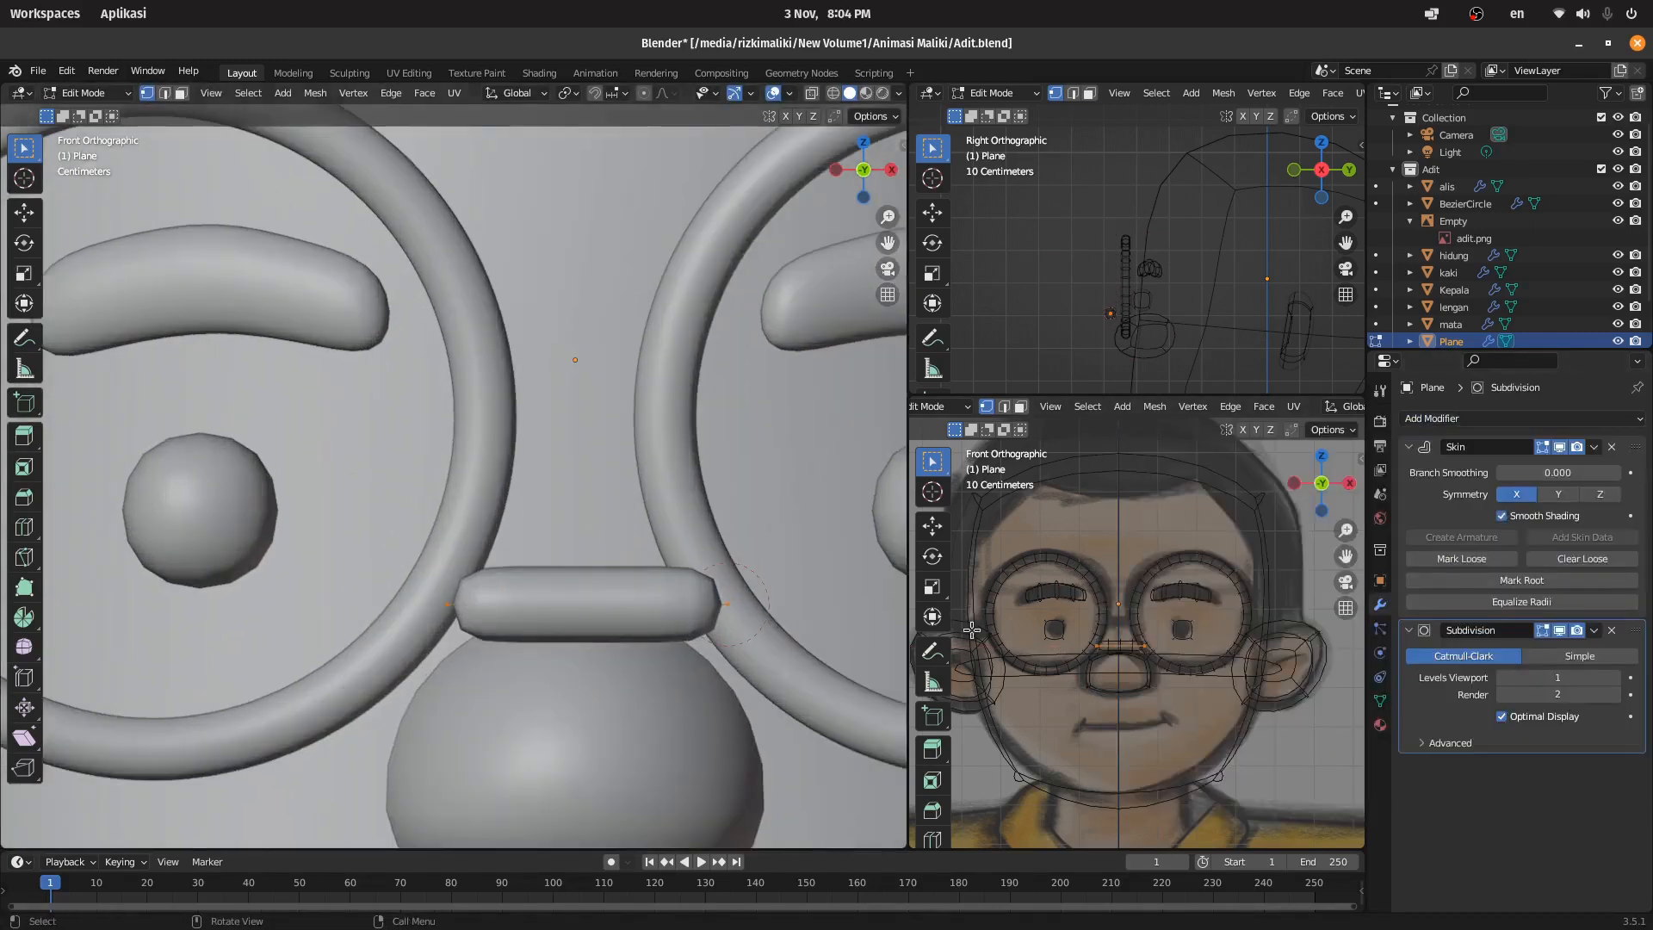
# Step: Move the bridge up between the lenses and scale it to span the gap between their rims
pyautogui.scroll(2, 1137, 637)
pyautogui.scroll(-2, 562, 429)
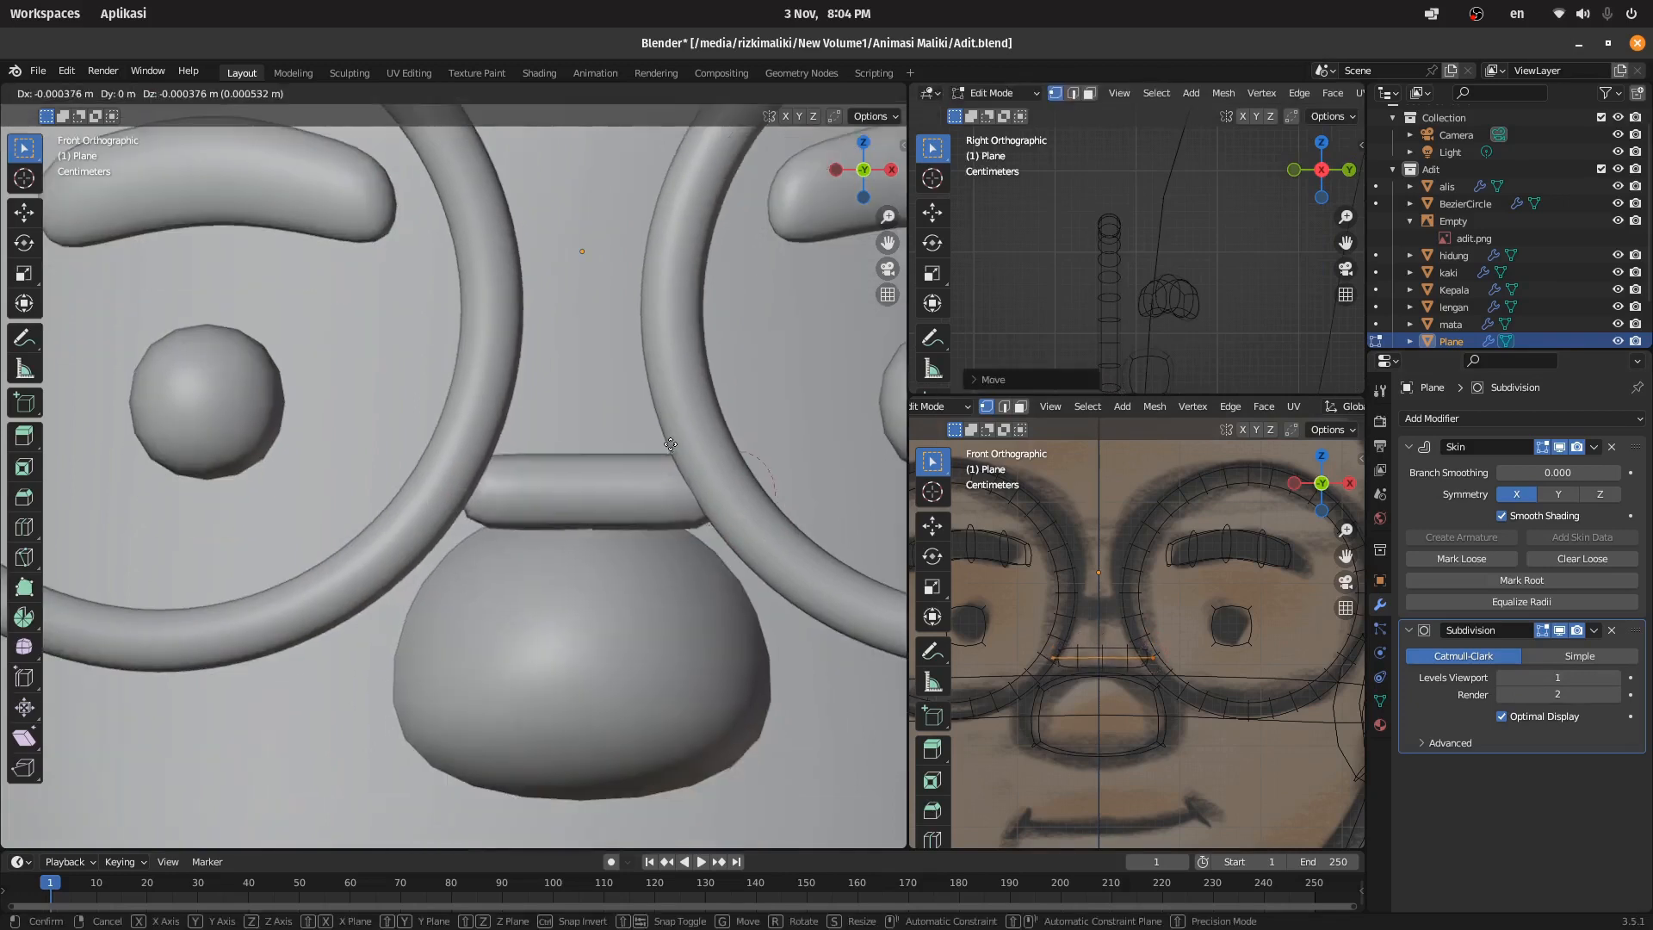
pyautogui.scroll(-1, 561, 429)
pyautogui.press('g')
pyautogui.press('s')
pyautogui.click(555, 426)
pyautogui.scroll(-2, 553, 440)
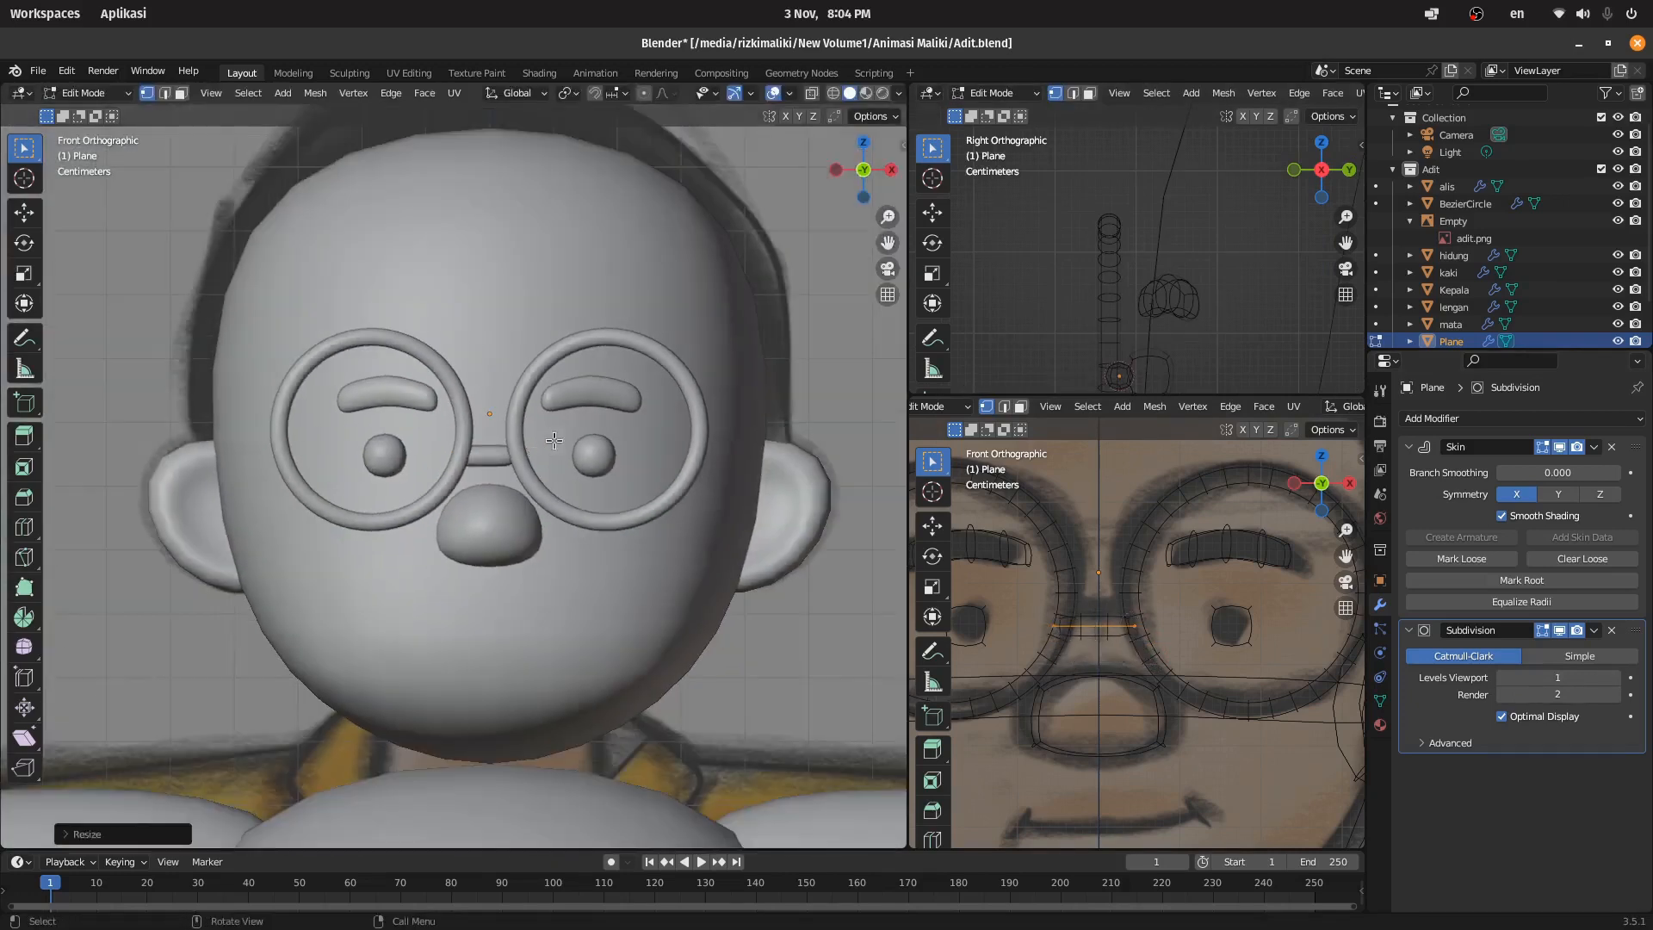
pyautogui.scroll(-6, 1175, 604)
# Step: Build a temple arm from the outer edge of one lens back along the side of the head towards the ear
pyautogui.press('g')
pyautogui.click(1185, 611)
pyautogui.scroll(-5, 1158, 297)
pyautogui.press('g')
pyautogui.click(1300, 294)
pyautogui.scroll(-2, 1292, 293)
pyautogui.keyDown('shift'); pyautogui.moveTo(736, 427); pyautogui.dragTo(629, 430, button='middle'); pyautogui.keyUp('shift')
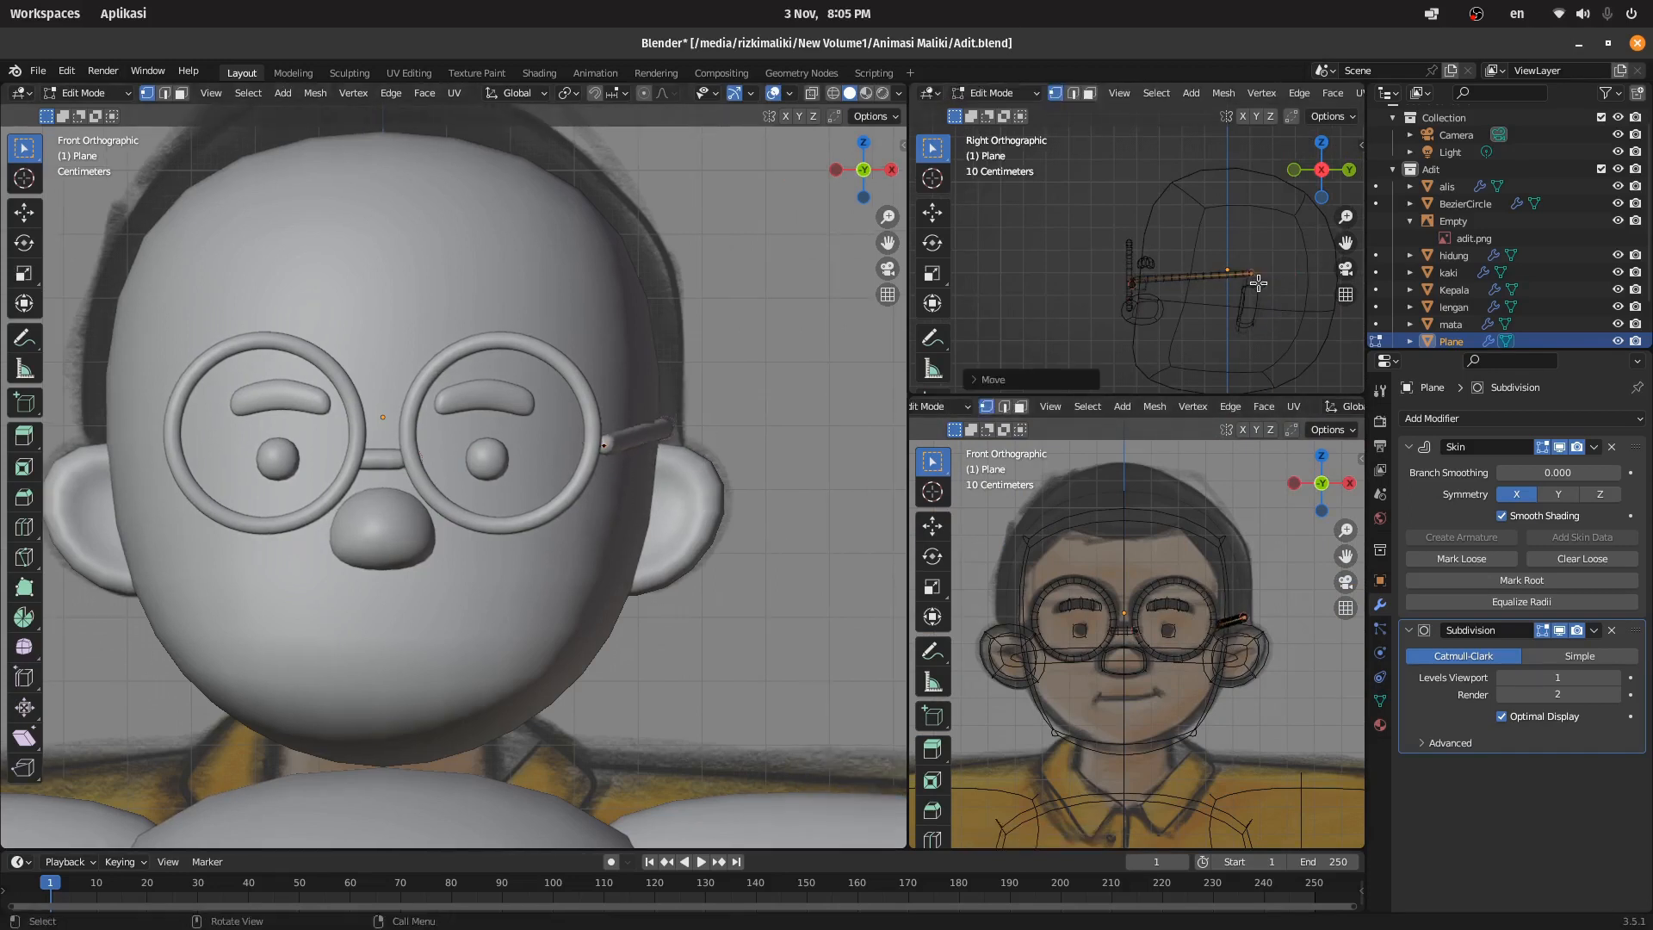
# Step: Bend the temple arm's end down behind the ear and mirror it with a Mirror modifier placed above Skin
pyautogui.click(1240, 591)
pyautogui.click(1463, 418)
pyautogui.click(1283, 615)
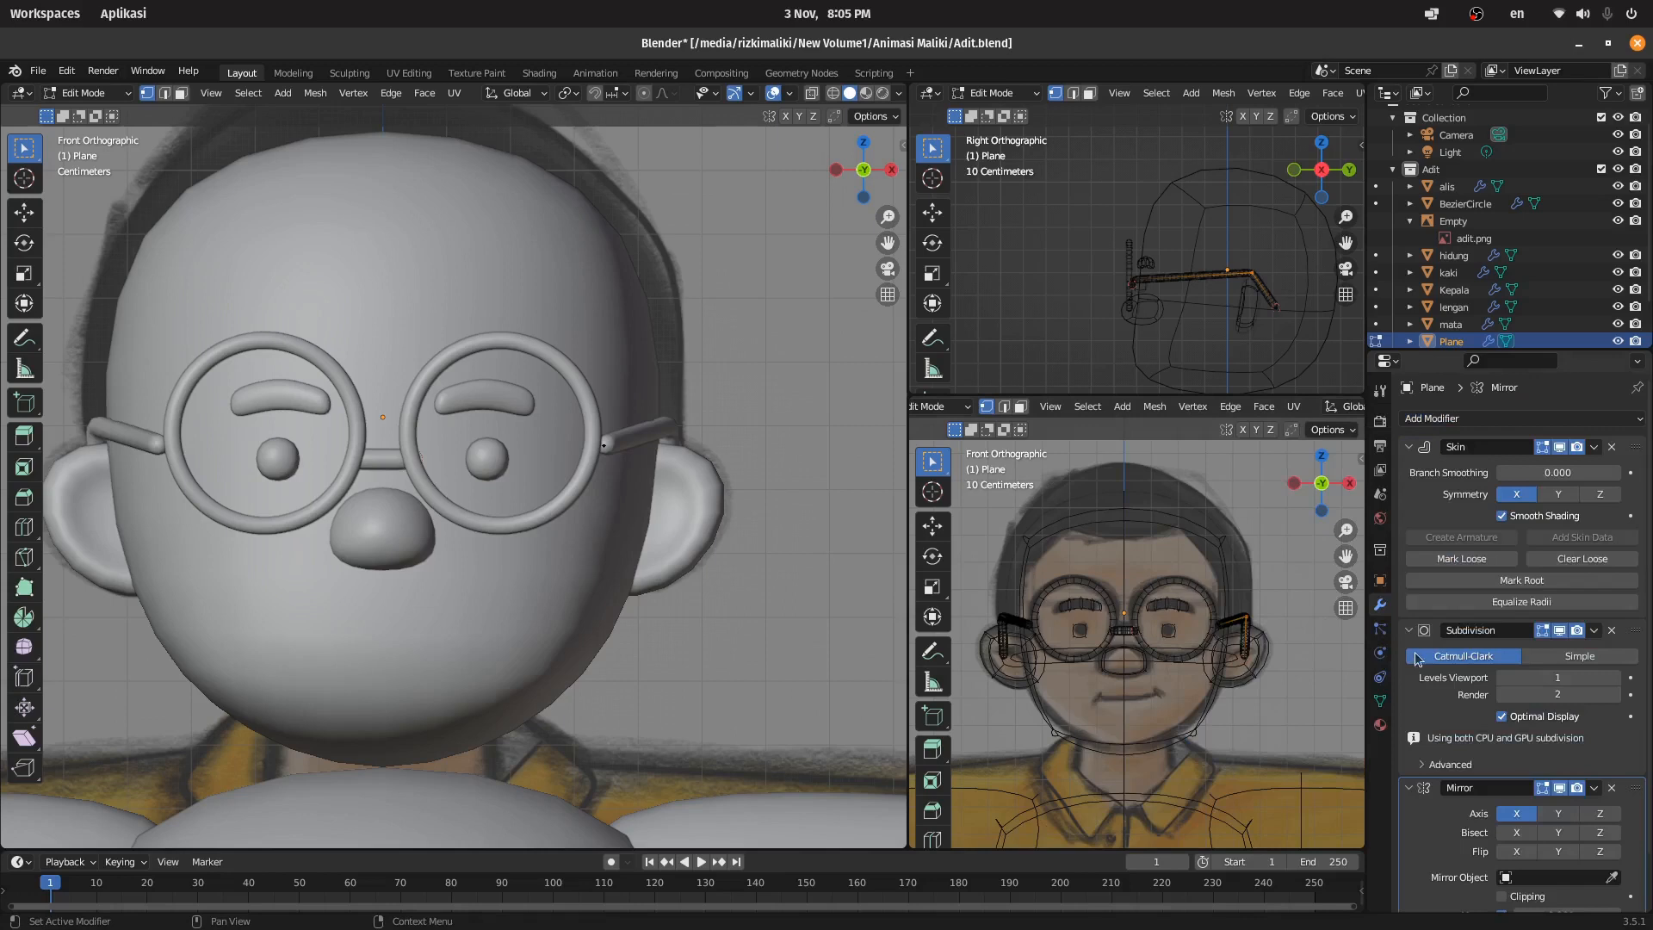
pyautogui.moveTo(1635, 786); pyautogui.dragTo(1635, 438)
# Step: Reposition the temple arm's vertices to align it with the outer lens rim
pyautogui.scroll(4, 757, 413)
pyautogui.click(770, 407)
pyautogui.press('g')
pyautogui.click(795, 362)
pyautogui.scroll(-6, 750, 379)
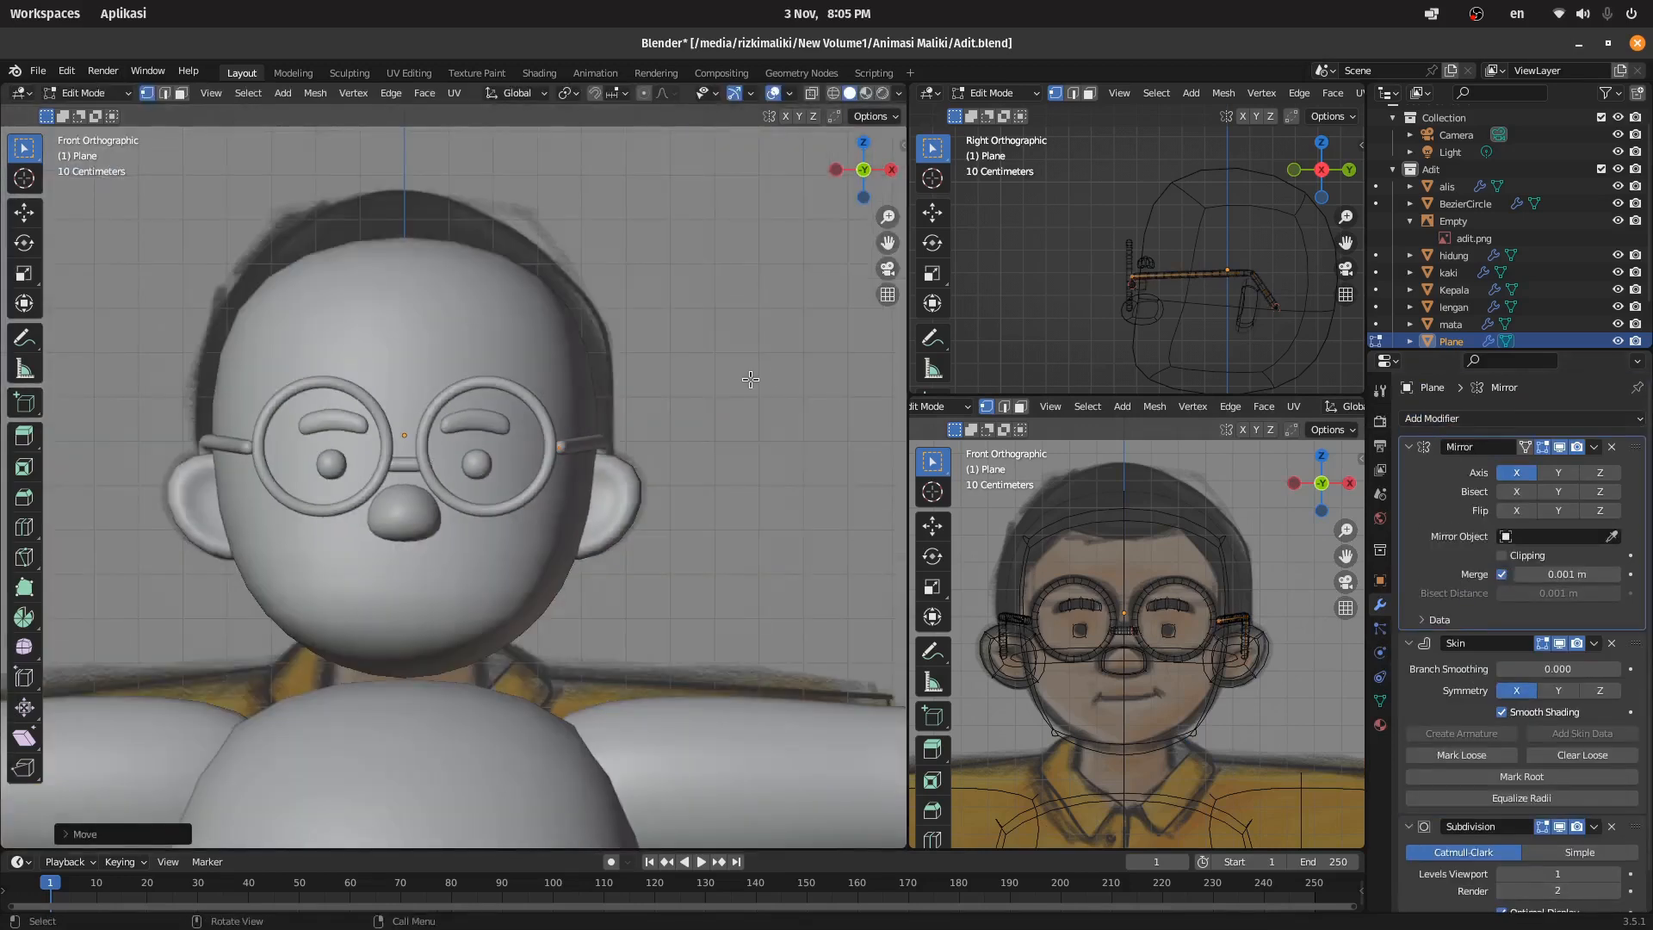
pyautogui.scroll(5, 750, 378)
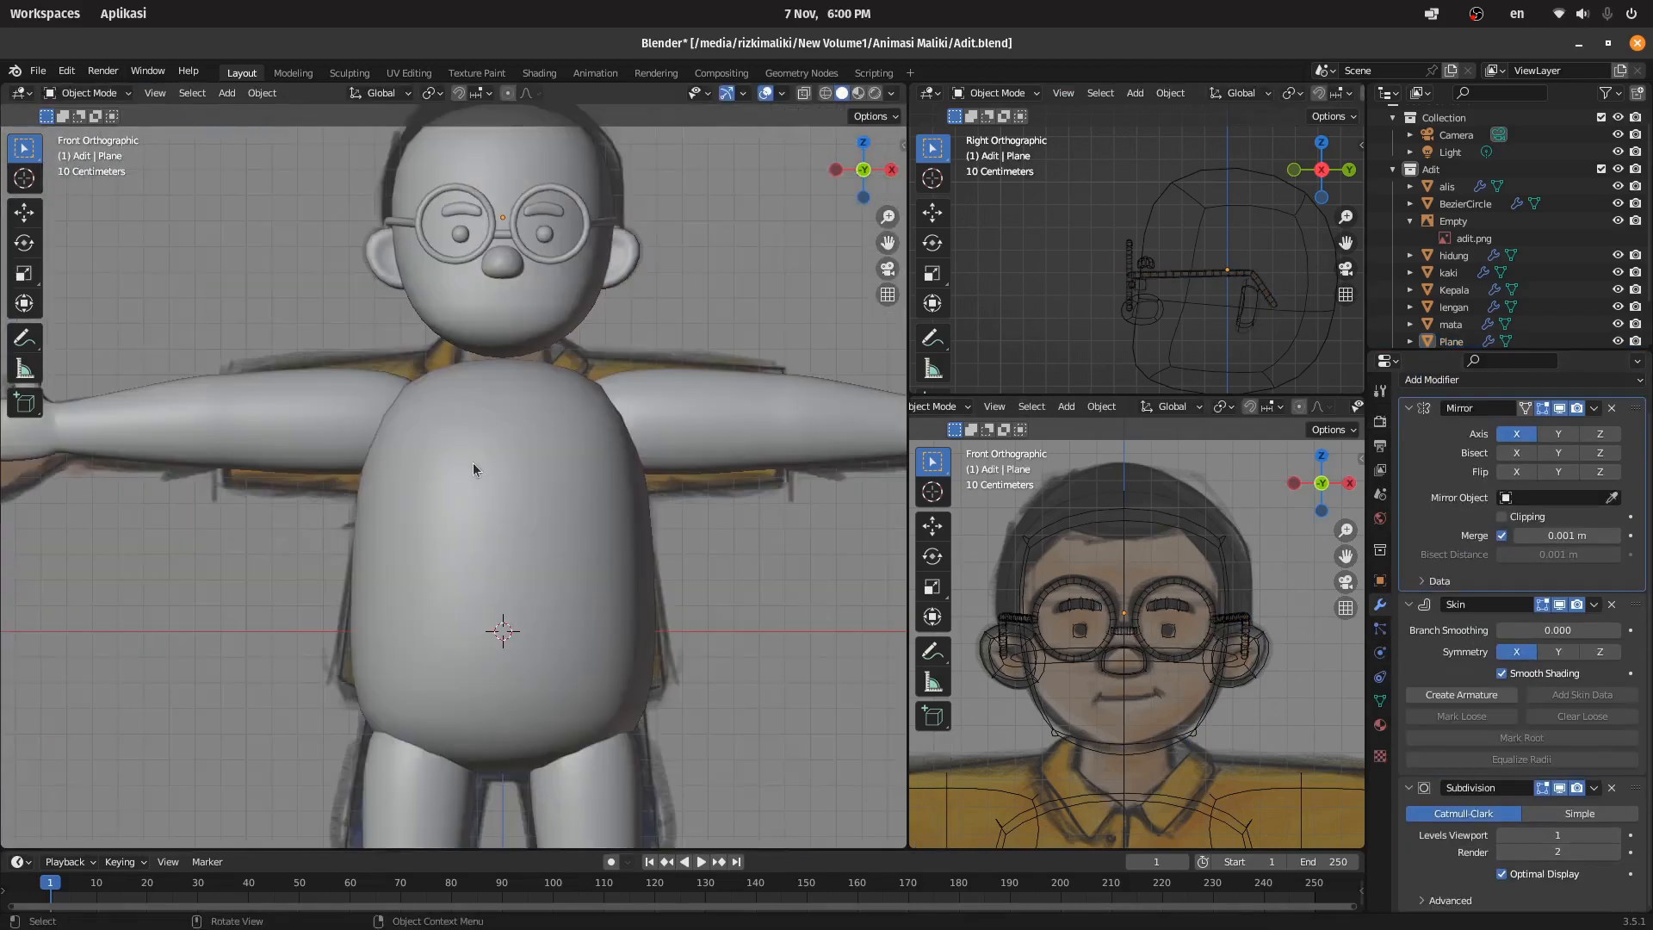
# Step: Duplicate the arm mesh in place as the base of a shirt sleeve
pyautogui.scroll(2, 679, 419)
pyautogui.keyDown('shift'); pyautogui.moveTo(679, 415); pyautogui.dragTo(537, 446, button='middle'); pyautogui.keyUp('shift')
pyautogui.hotkey('shift', 'a')
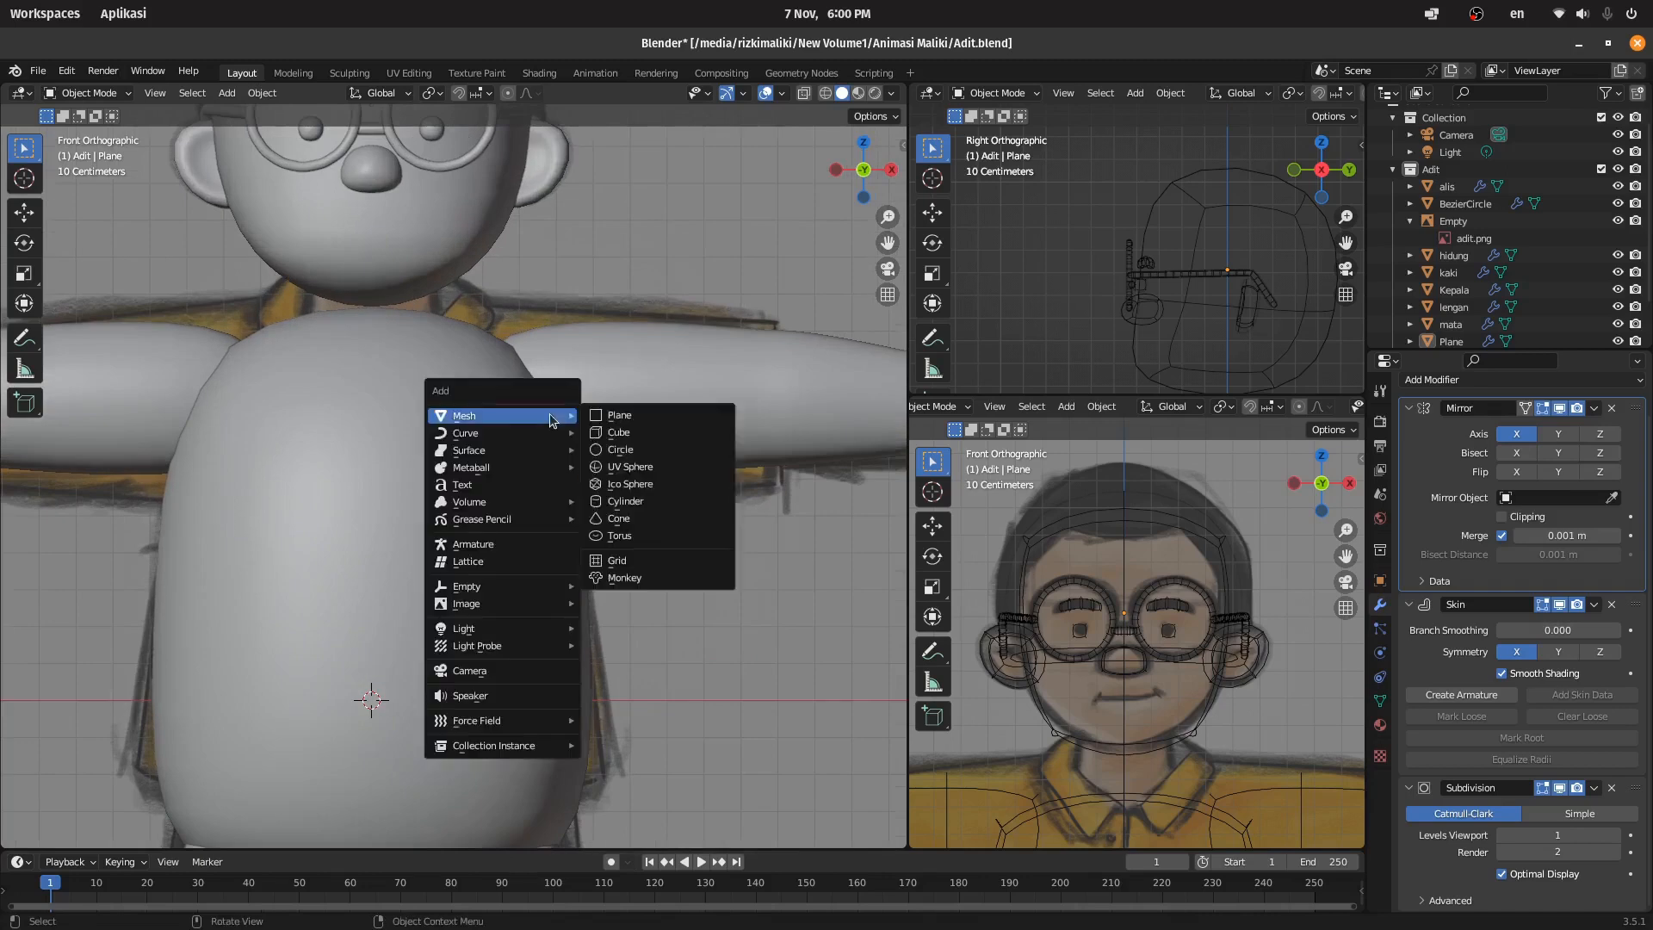
pyautogui.scroll(-3, 551, 415)
pyautogui.click(620, 422)
pyautogui.scroll(2, 688, 372)
pyautogui.hotkey('shift', 'd')
pyautogui.rightClick(595, 478)
# Step: Delete the forearm and hand vertices of the duplicated arm, keeping only the upper-arm section
pyautogui.press('Tab')
pyautogui.scroll(-1, 801, 465)
pyautogui.click(1294, 169)
pyautogui.moveTo(1280, 224); pyautogui.dragTo(1115, 335)
pyautogui.press('x')
pyautogui.click(1115, 336)
# Step: Select the whole sleeve mesh and scale it up to fit loosely around the upper arm
pyautogui.moveTo(801, 482); pyautogui.dragTo(667, 486, button='middle')
pyautogui.scroll(3, 667, 486)
pyautogui.click(837, 177)
pyautogui.press('a')
pyautogui.press('s')
pyautogui.click(740, 387)
pyautogui.moveTo(741, 413); pyautogui.dragTo(551, 430, button='middle')
pyautogui.click(839, 175)
pyautogui.scroll(4, 731, 370)
pyautogui.press('s')
pyautogui.click(771, 364)
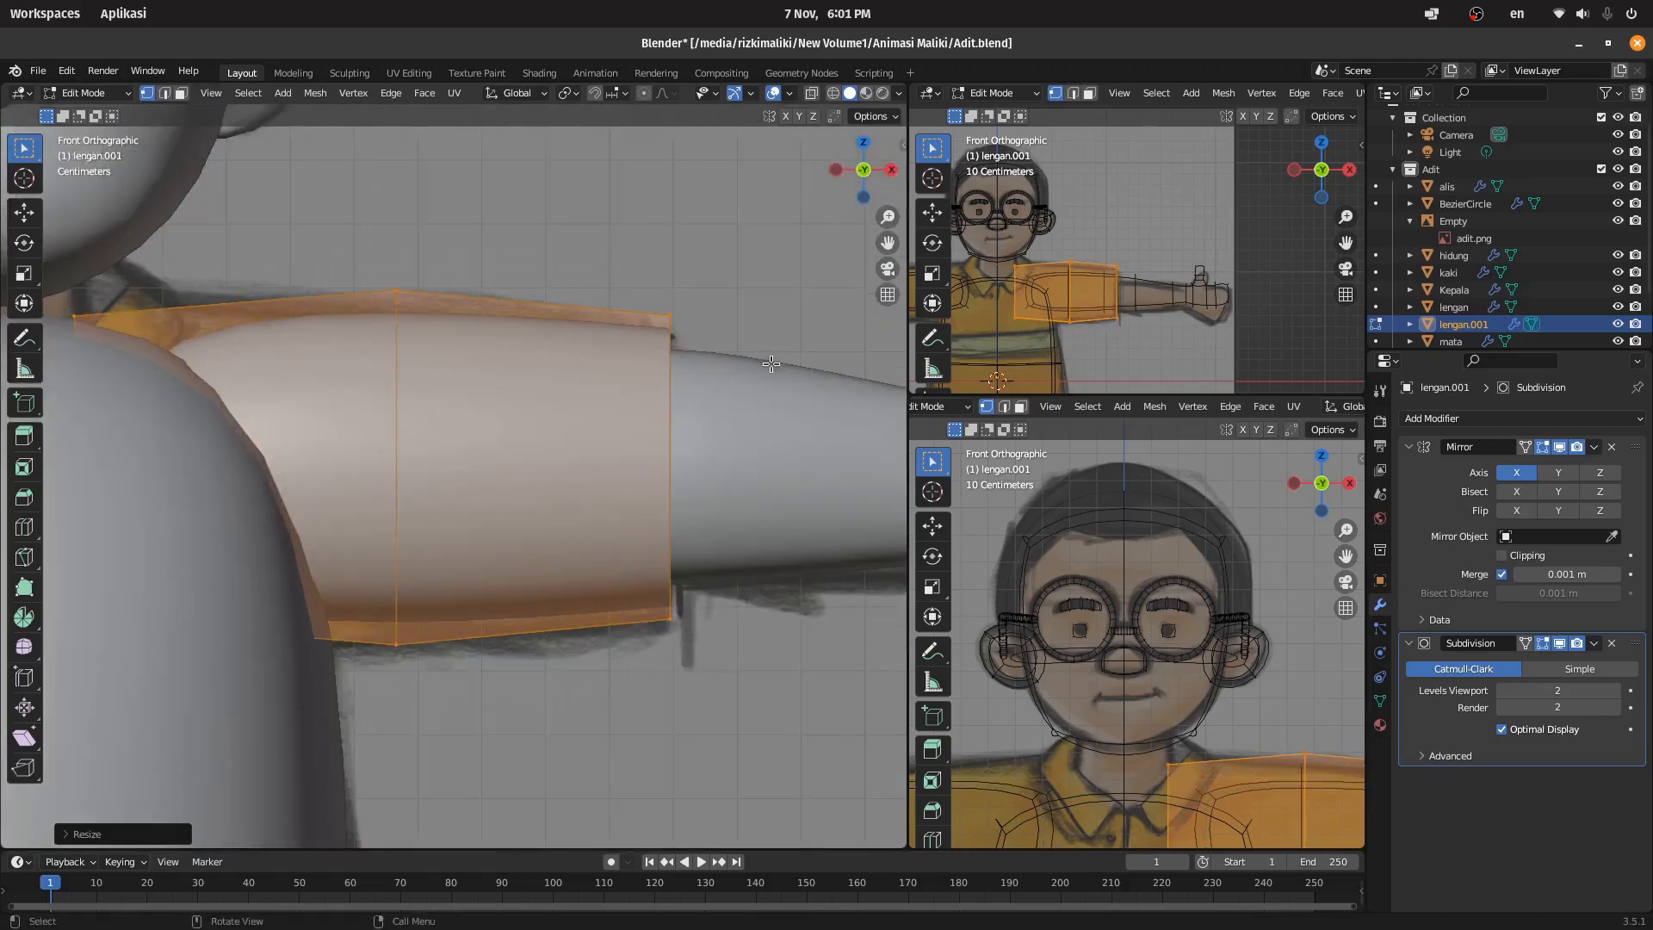
# Step: Duplicate the body mesh in place as the base of the shirt and open it for mesh editing
pyautogui.scroll(-5, 771, 364)
pyautogui.press('Tab')
pyautogui.click(533, 508)
pyautogui.press('Tab')
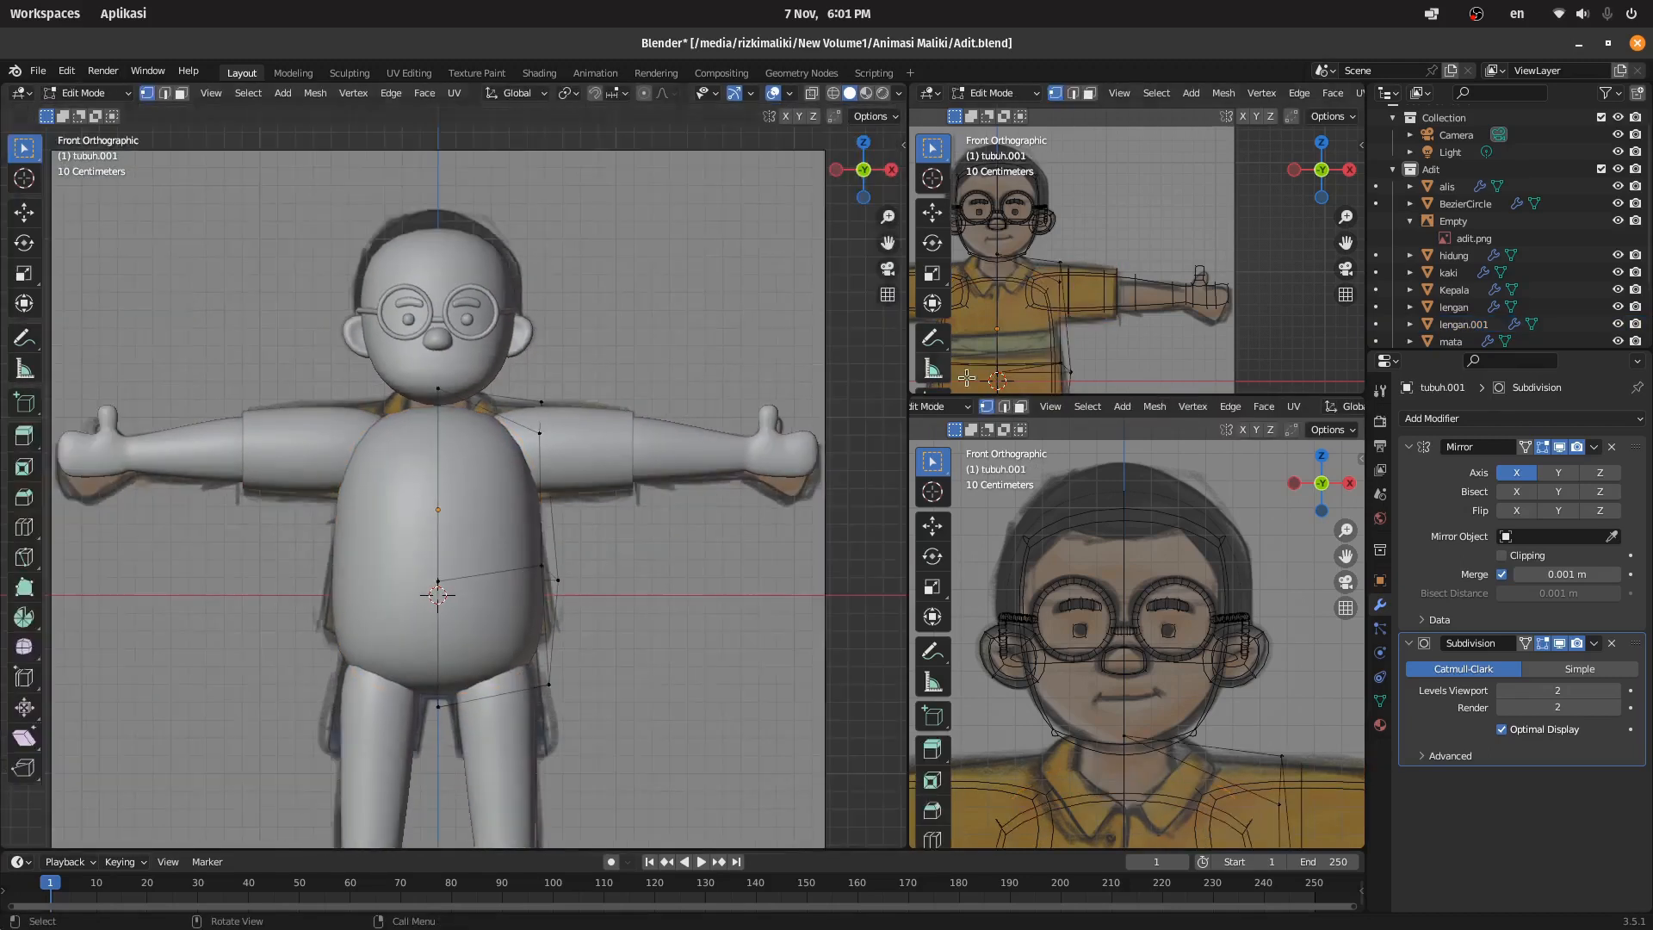
# Step: Delete the bottom faces of the duplicated body to open the shirt's hem, and select the remaining mesh
pyautogui.moveTo(887, 243); pyautogui.dragTo(896, 95)
pyautogui.press('3')
pyautogui.click(480, 551)
pyautogui.press('x')
pyautogui.click(469, 586)
pyautogui.click(861, 154)
pyautogui.scroll(2, 688, 482)
pyautogui.press('a')
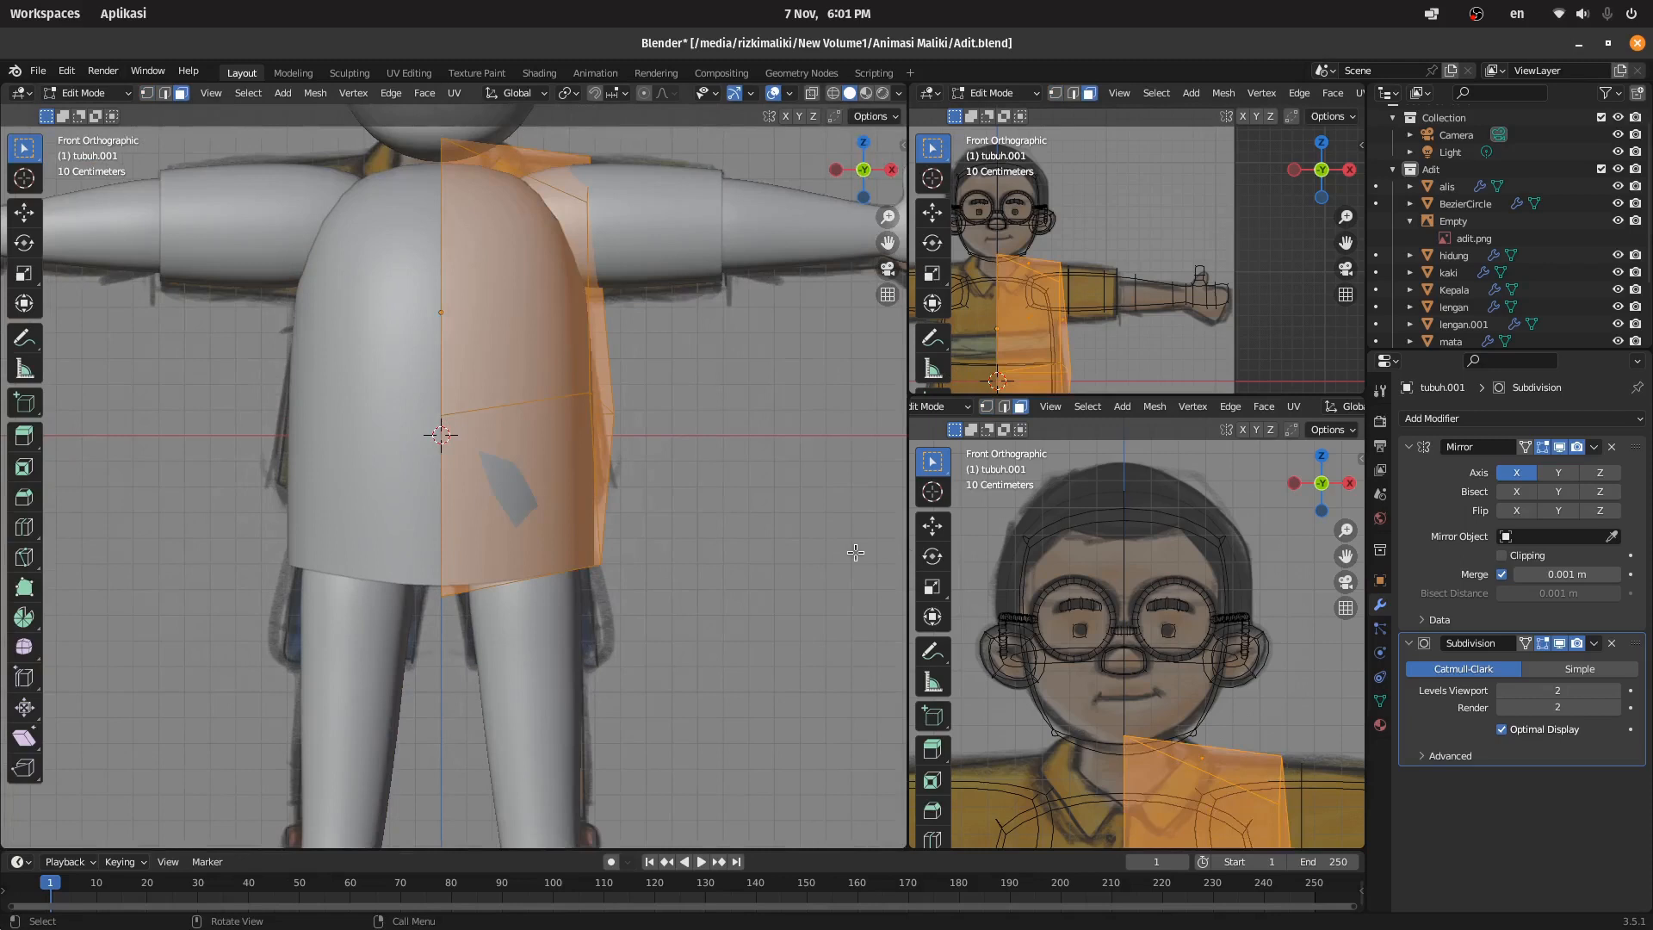
# Step: Select the shirt's outer side vertices and move them to fit over the body
pyautogui.scroll(-9, 1119, 619)
pyautogui.press('1')
pyautogui.keyDown('shift'); pyautogui.moveTo(1137, 689); pyautogui.dragTo(1128, 624, button='middle'); pyautogui.keyUp('shift')
pyautogui.scroll(6, 1128, 623)
pyautogui.moveTo(1069, 733); pyautogui.dragTo(1240, 805)
pyautogui.scroll(-2, 1119, 327)
pyautogui.moveTo(757, 413); pyautogui.dragTo(594, 379, button='middle')
pyautogui.click(837, 168)
pyautogui.press('g')
pyautogui.click(610, 255)
# Step: Scale the shirt's outer side vertices so the shirt covers the body's sides
pyautogui.scroll(-1, 708, 367)
pyautogui.press('s')
pyautogui.click(800, 405)
pyautogui.scroll(-1, 1184, 553)
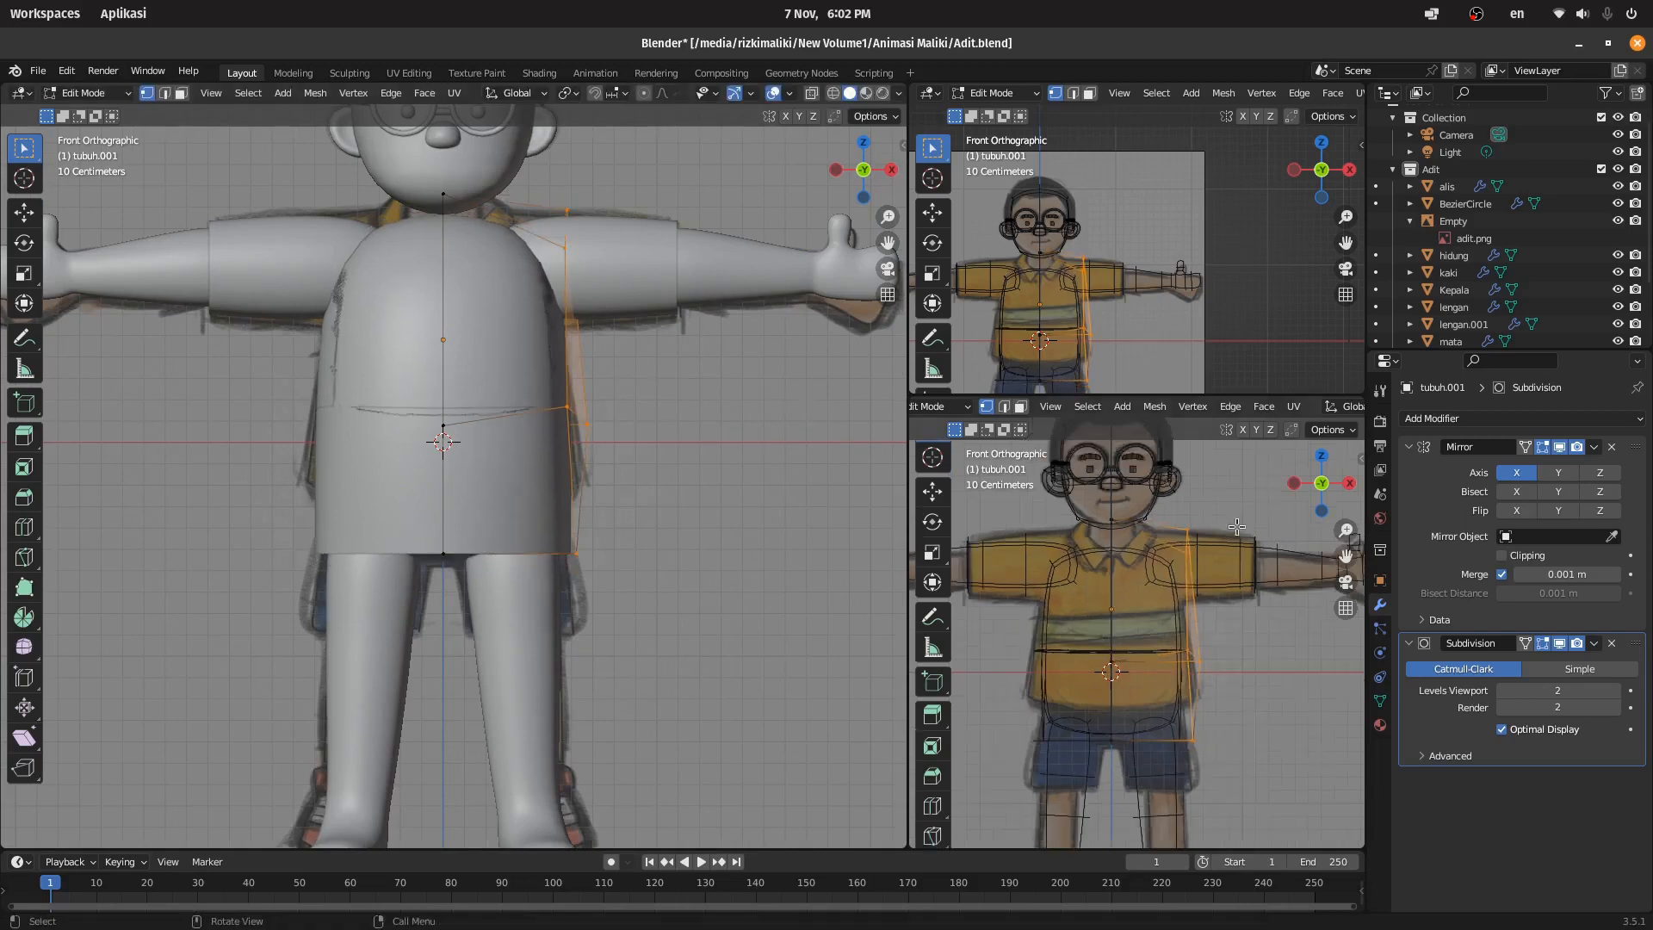
pyautogui.moveTo(862, 174); pyautogui.dragTo(814, 177)
pyautogui.click(854, 172)
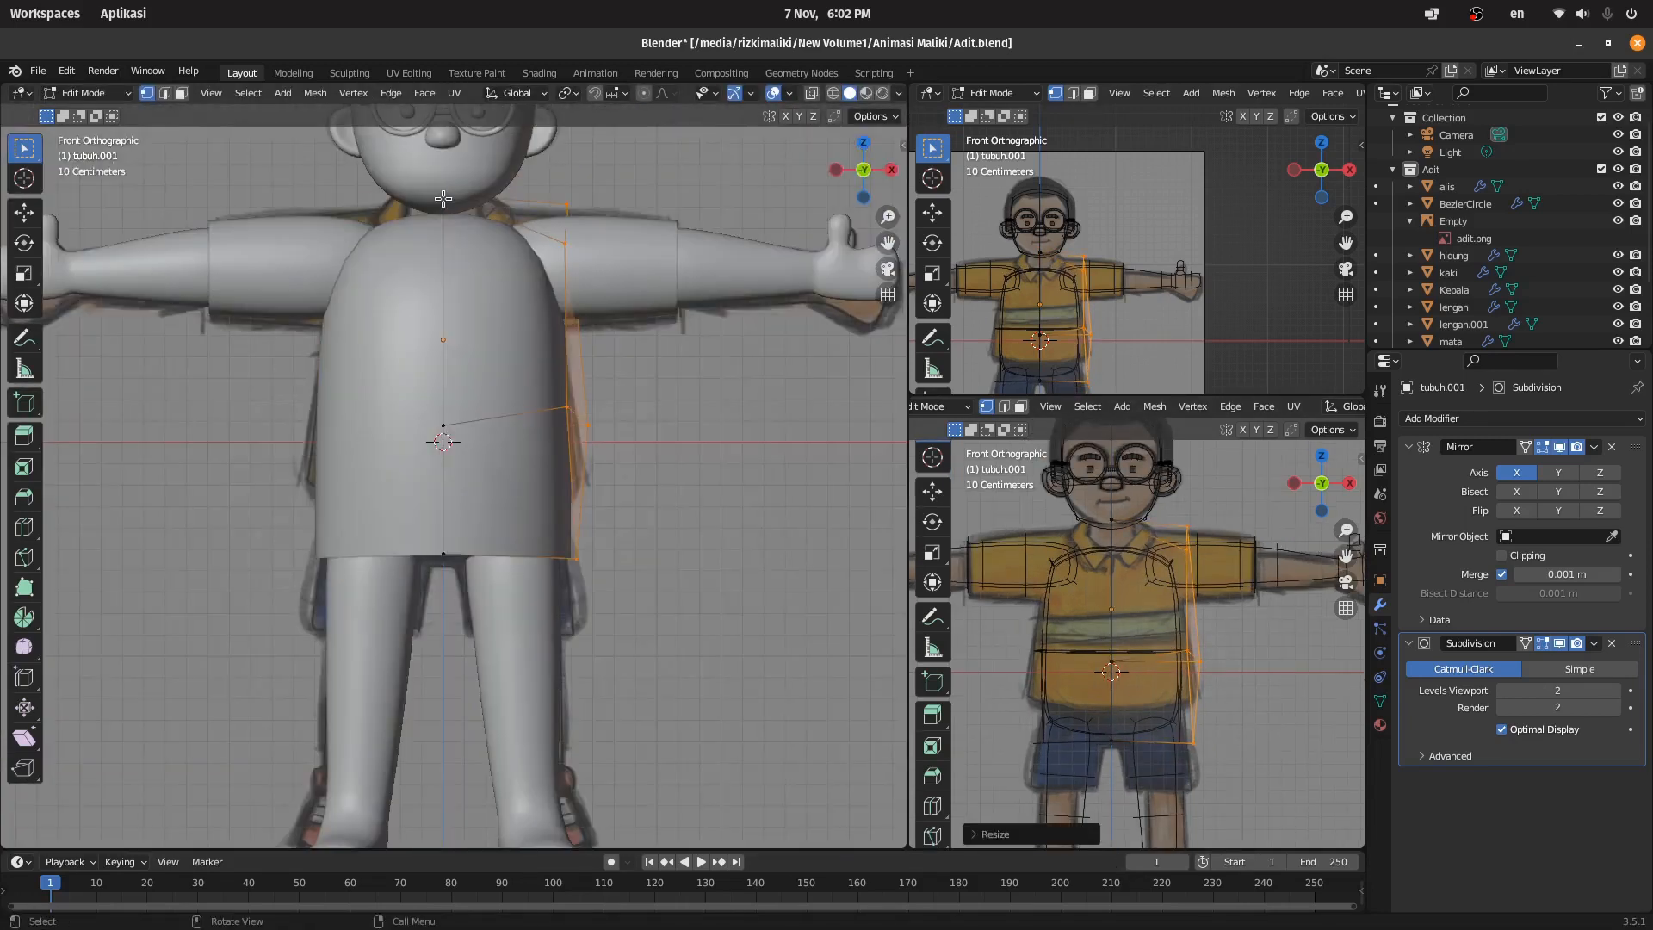
# Step: Select the shirt's centre-line vertices and adjust its front and back around the body in side view
pyautogui.click(1040, 253)
pyautogui.click(1293, 172)
pyautogui.scroll(4, 1243, 300)
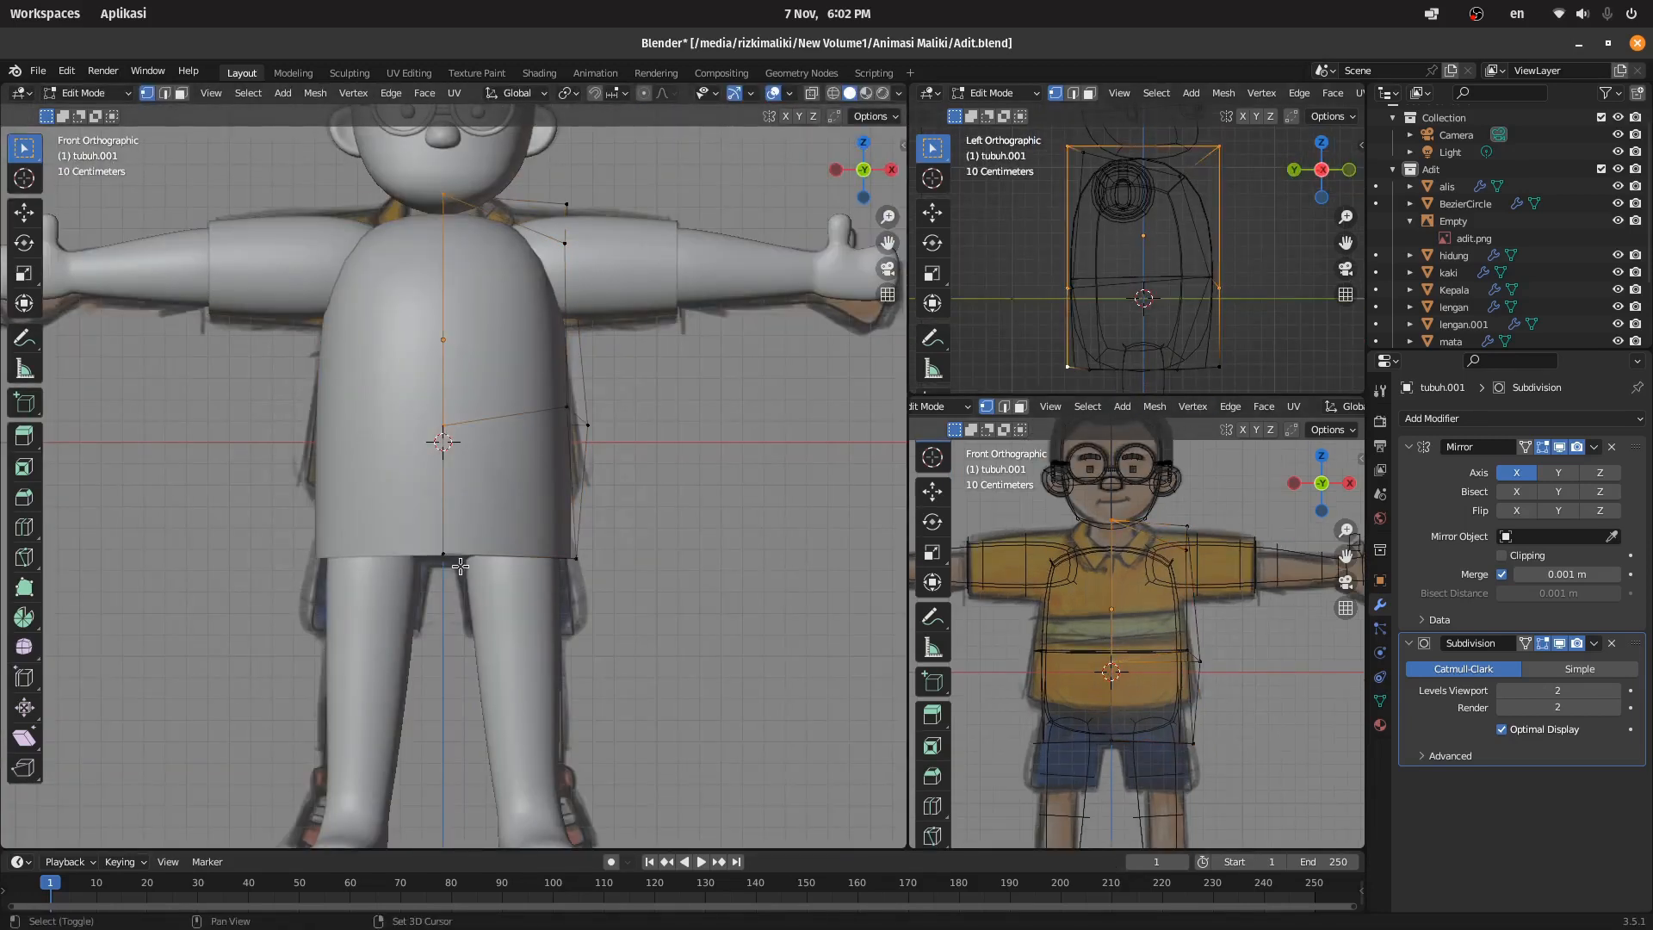
pyautogui.click(660, 389)
pyautogui.moveTo(660, 389); pyautogui.dragTo(570, 421, button='middle')
pyautogui.click(1272, 278)
pyautogui.press('Tab')
pyautogui.click(568, 401)
pyautogui.press('Tab')
pyautogui.click(1234, 288)
pyautogui.press('Tab')
# Step: Select the shirt sleeves and open the list of modifiers to add
pyautogui.moveTo(568, 284); pyautogui.dragTo(848, 284, button='middle')
pyautogui.click(603, 257)
pyautogui.click(864, 174)
pyautogui.click(1443, 420)
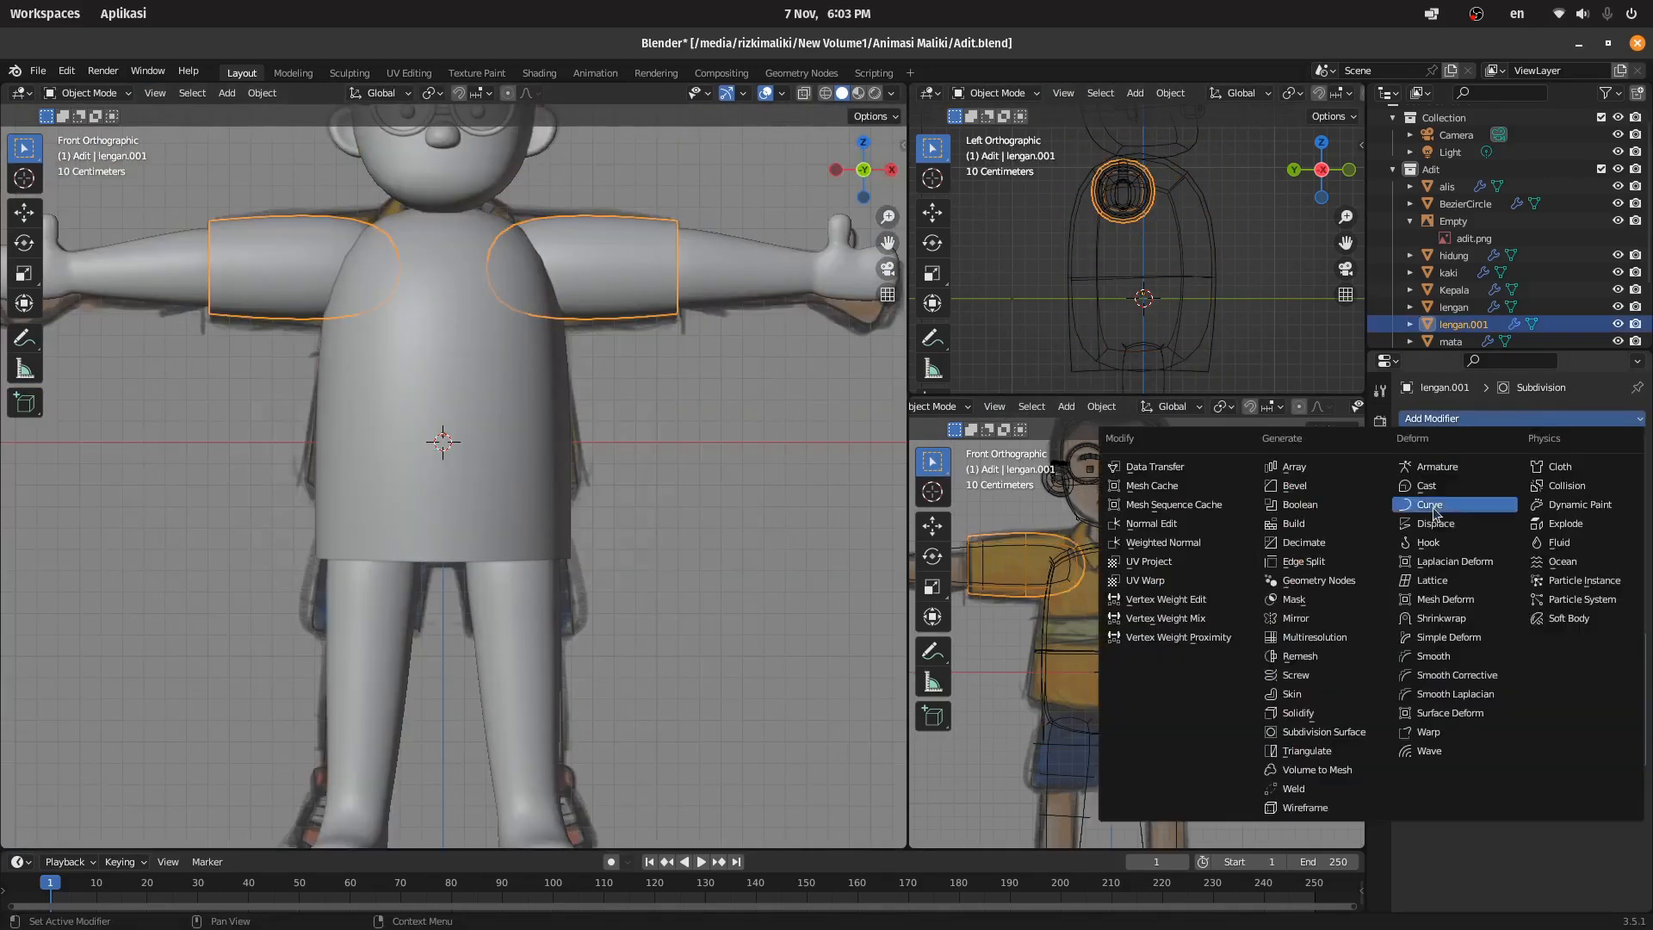
# Step: Raise the shirt's hem to waist level and flare it slightly around the body
pyautogui.scroll(6, 477, 415)
pyautogui.click(484, 404)
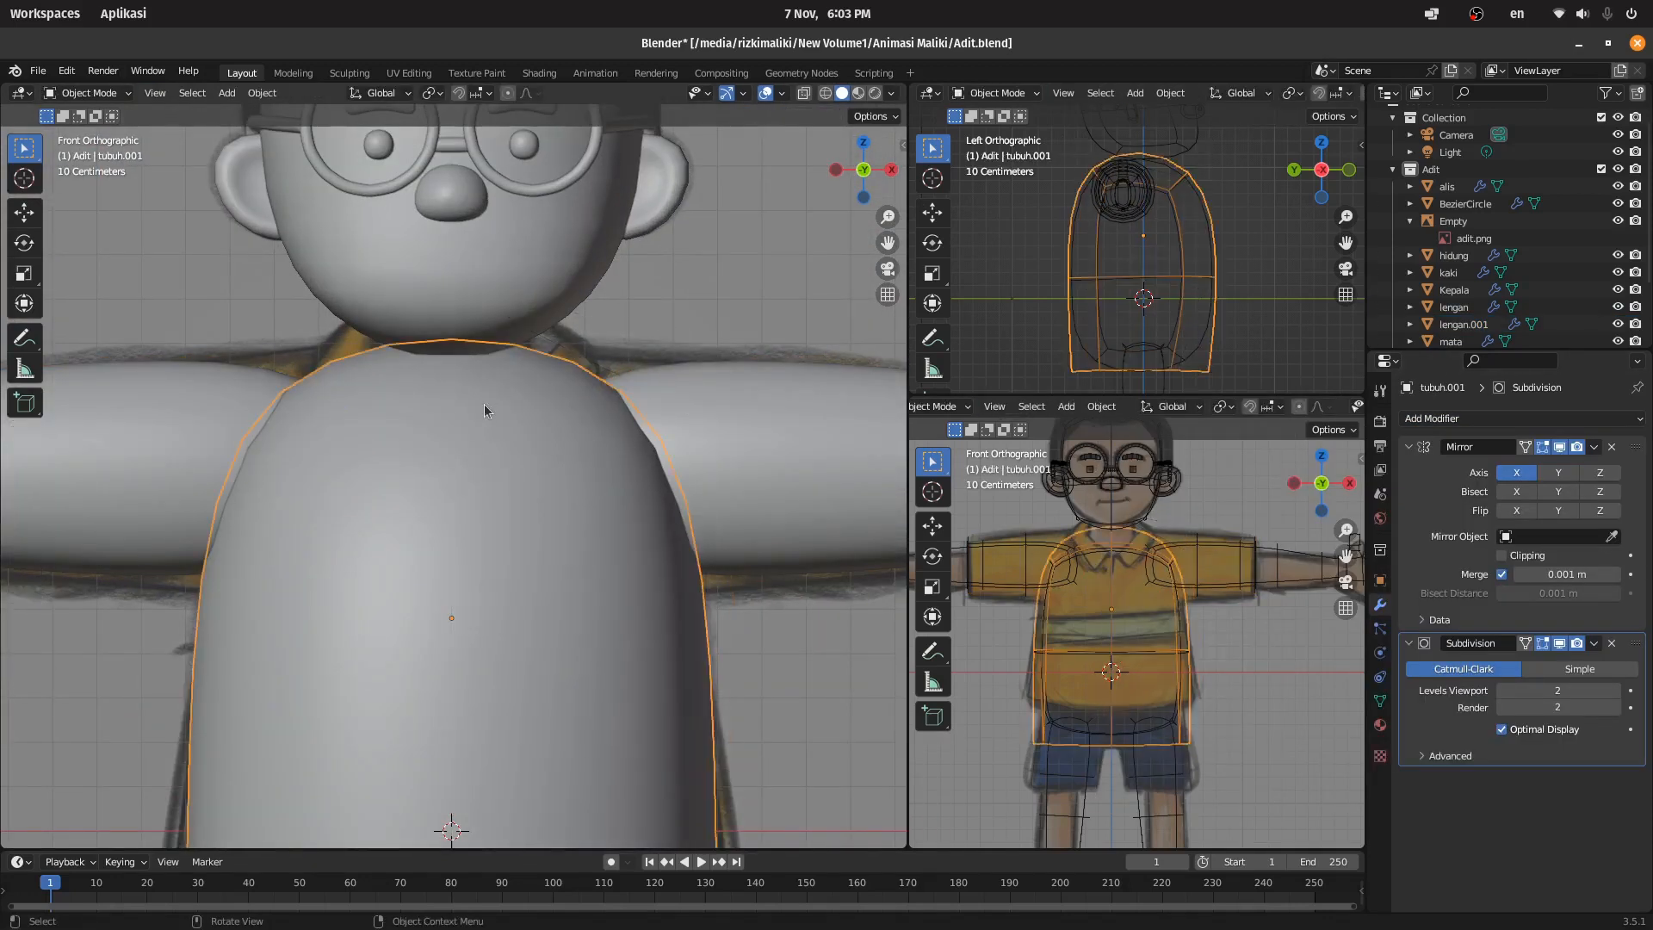
pyautogui.scroll(-3, 483, 405)
pyautogui.scroll(1, 530, 801)
pyautogui.keyDown('shift'); pyautogui.moveTo(531, 817); pyautogui.dragTo(656, 385, button='middle'); pyautogui.keyUp('shift')
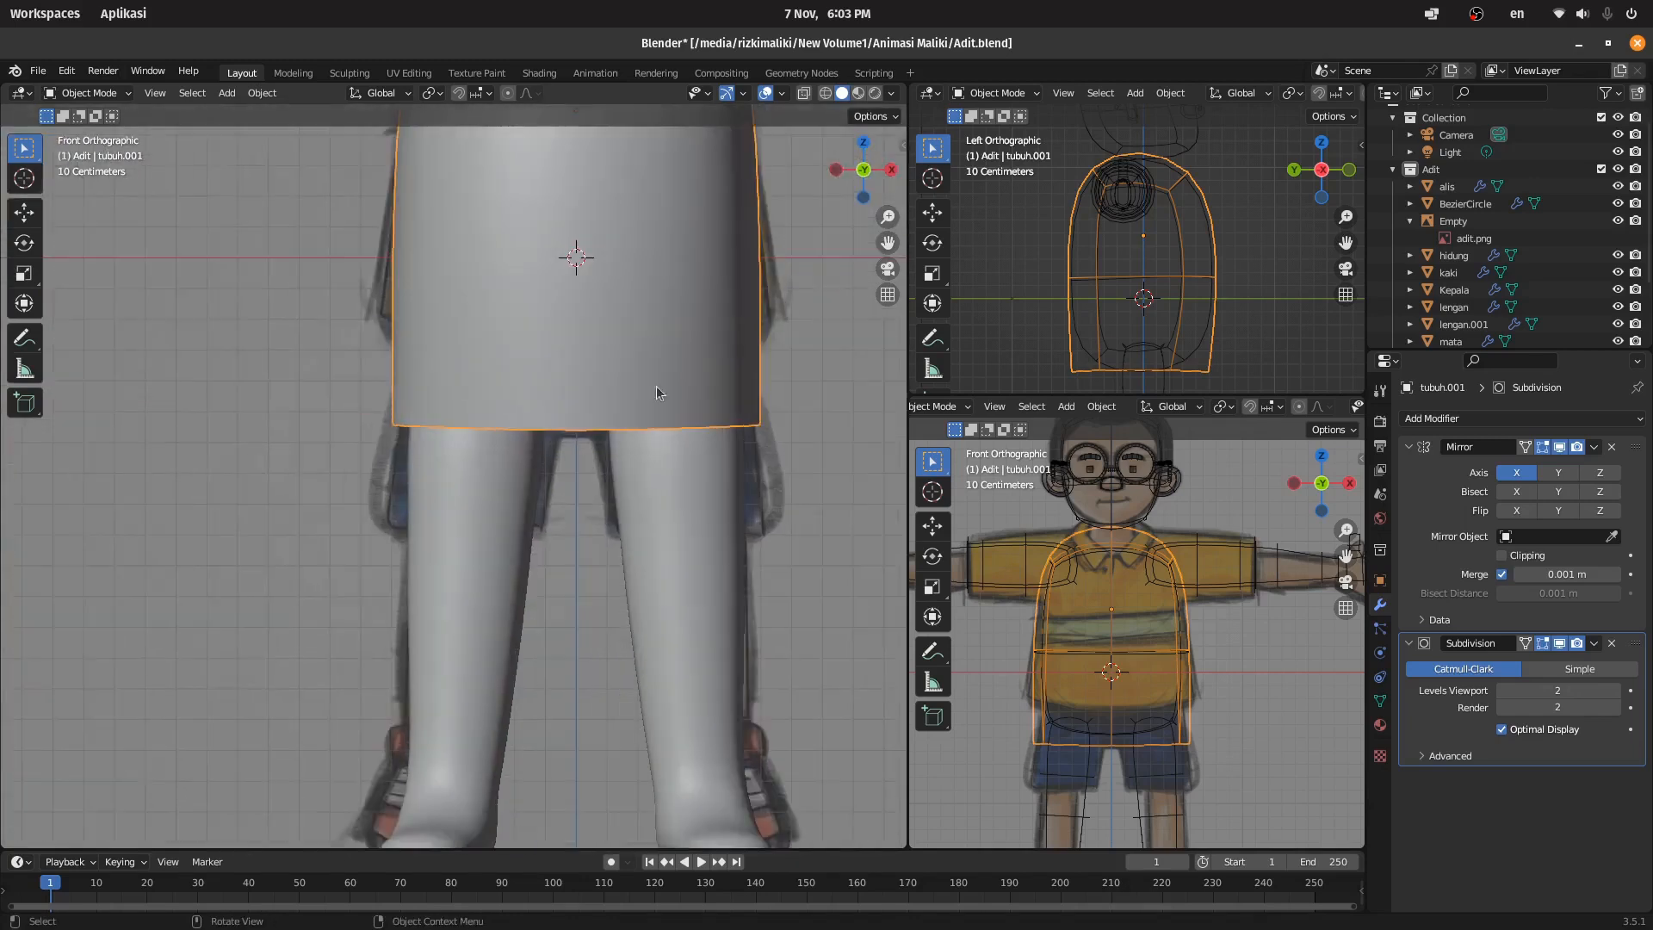
pyautogui.press('Tab')
pyautogui.press('g')
pyautogui.click(1227, 333)
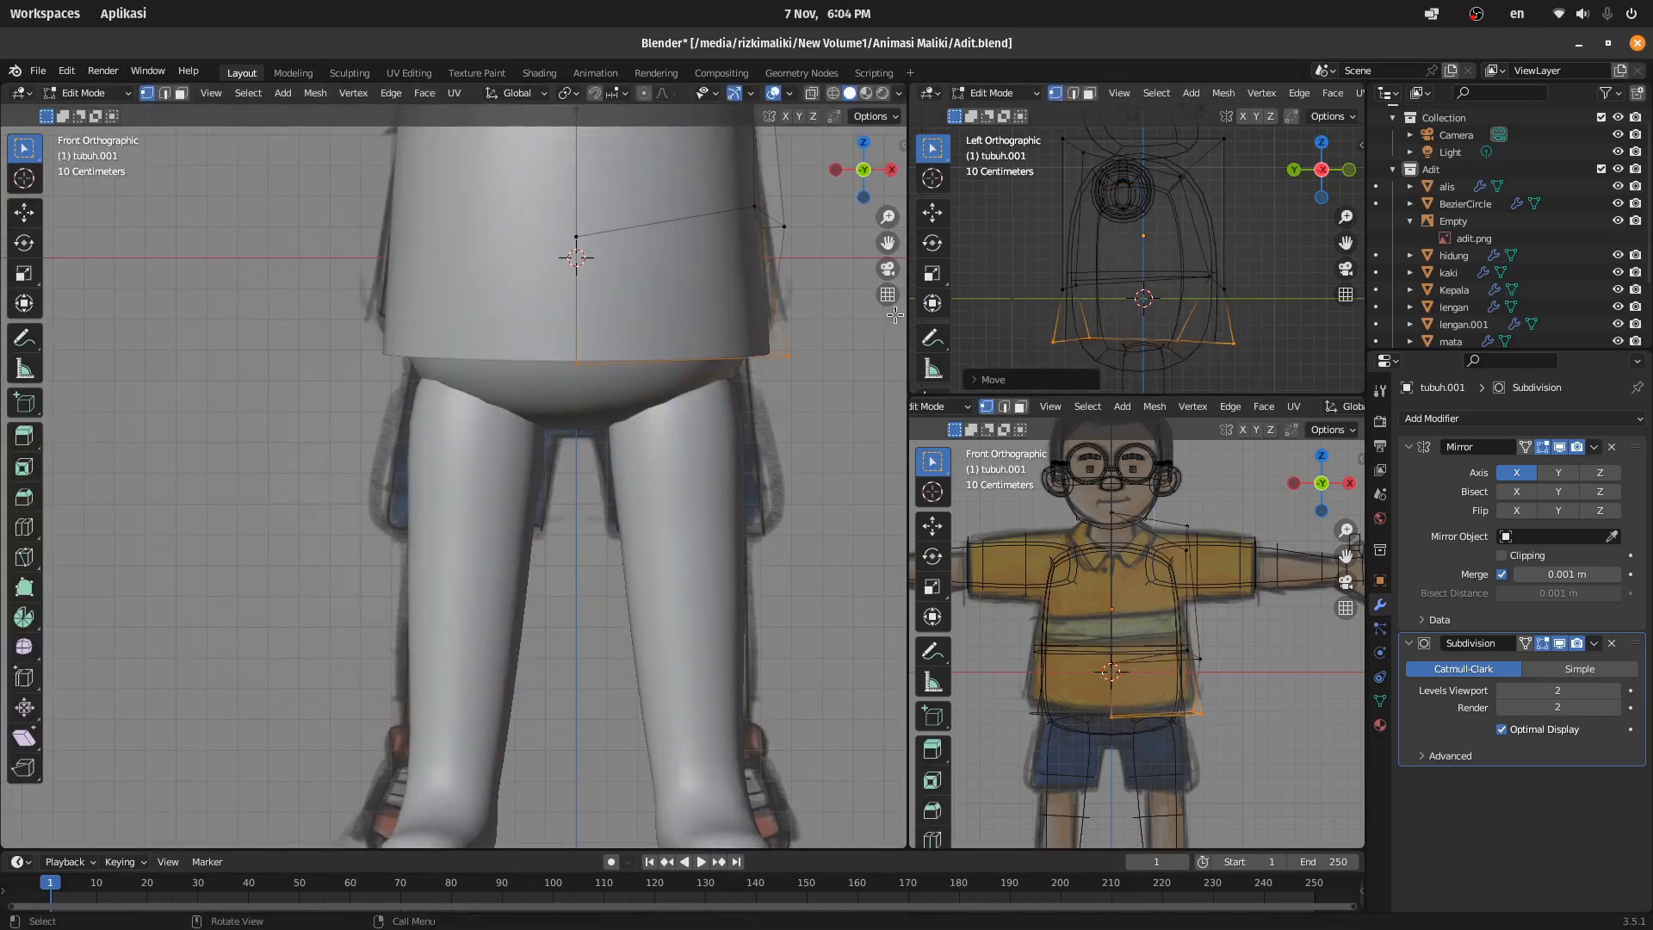
# Step: Duplicate the faces around the original body's hips and separate them into a new object for the shorts
pyautogui.scroll(-3, 570, 379)
pyautogui.scroll(1, 570, 379)
pyautogui.press('Tab')
pyautogui.scroll(3, 671, 379)
pyautogui.keyDown('shift'); pyautogui.moveTo(671, 379); pyautogui.dragTo(388, 344, button='middle'); pyautogui.keyUp('shift')
pyautogui.scroll(-2, 540, 376)
pyautogui.press('Tab')
pyautogui.press('3')
pyautogui.moveTo(642, 406); pyautogui.dragTo(517, 452)
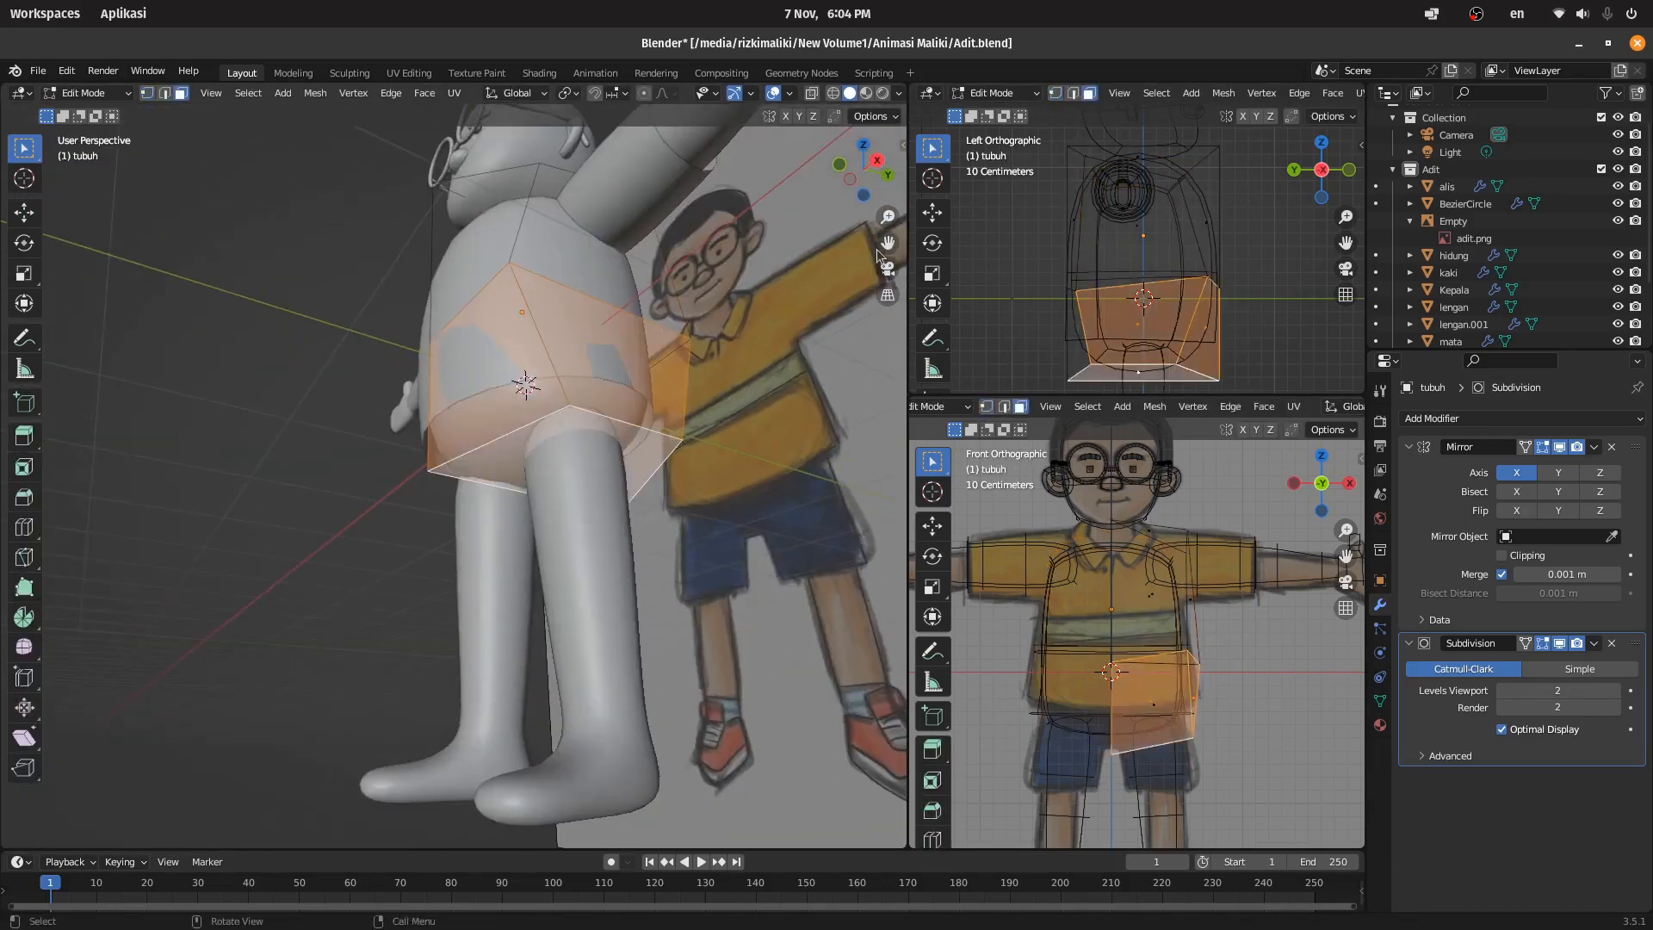
pyautogui.moveTo(674, 373); pyautogui.dragTo(470, 280, button='middle')
pyautogui.keyDown('shift'); pyautogui.click(469, 280); pyautogui.keyUp('shift')
pyautogui.moveTo(772, 159); pyautogui.dragTo(603, 448, button='middle')
pyautogui.press('p')
pyautogui.click(654, 327)
pyautogui.press('Tab')
# Step: Flatten the shorts' upper edge loop with a scale of 0 and move it down along Z under the shirt
pyautogui.press('KP_1')
pyautogui.scroll(3, 599, 335)
pyautogui.click(575, 442)
pyautogui.click(575, 448)
pyautogui.press('Tab')
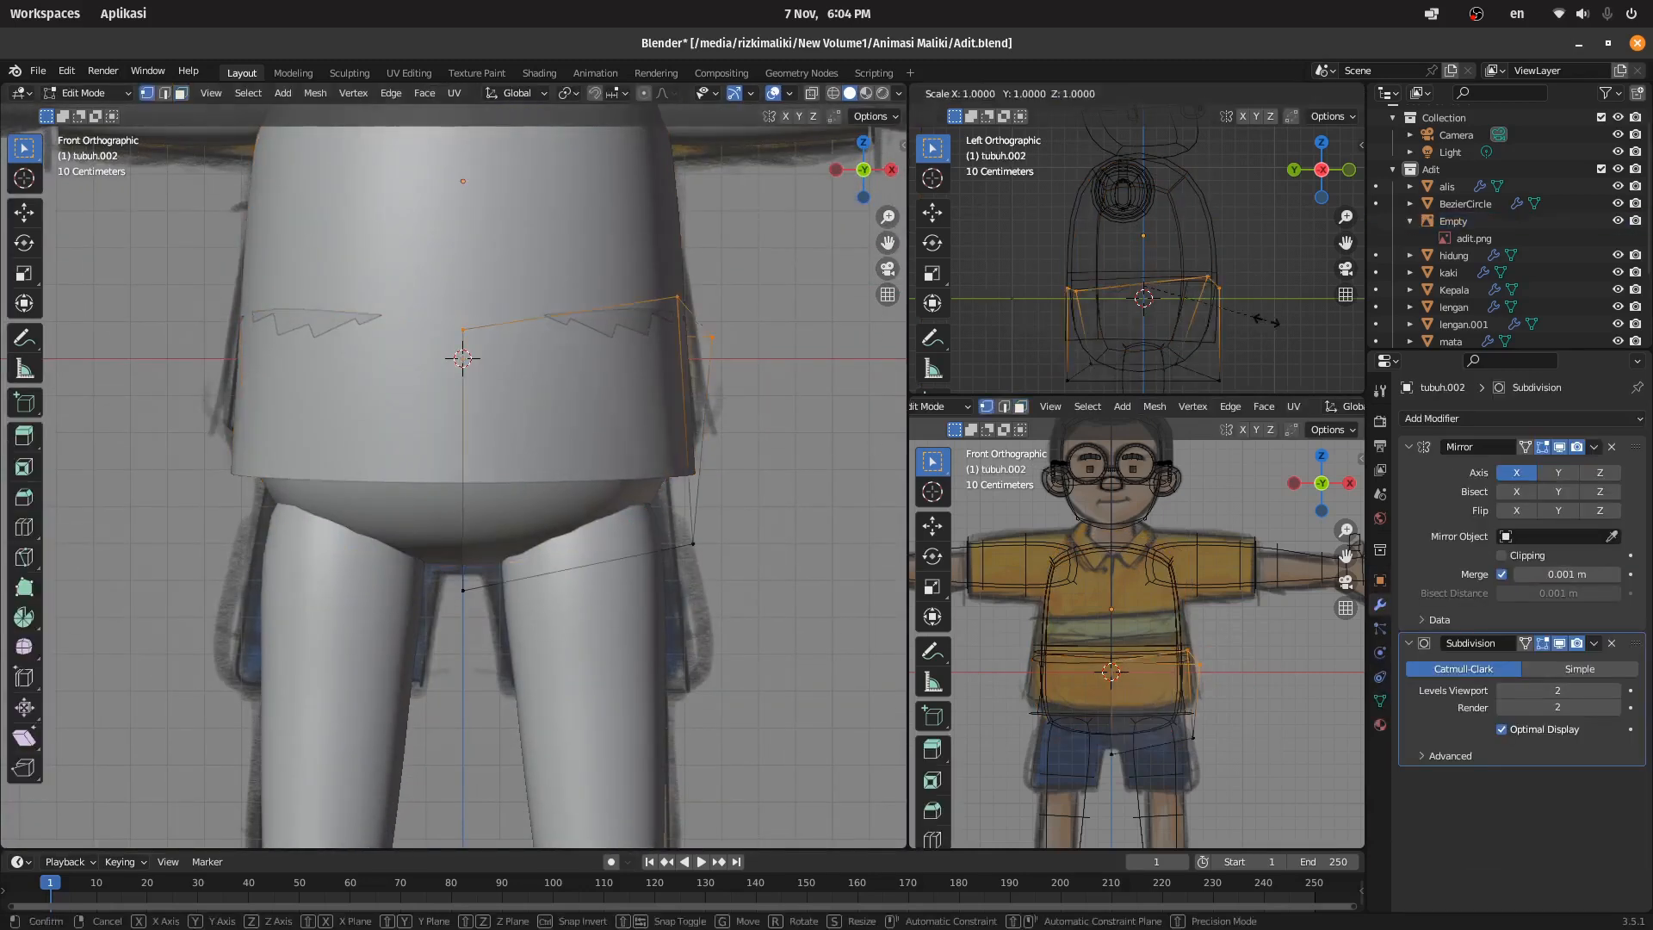
pyautogui.press('0')
pyautogui.press('Return')
pyautogui.press('g')
pyautogui.press('z')
pyautogui.click(1250, 313)
# Step: Select the shorts' lower vertices and move them slightly down along Z
pyautogui.scroll(2, 1211, 667)
pyautogui.press('g')
pyautogui.moveTo(1239, 663); pyautogui.dragTo(1109, 785)
pyautogui.click(1274, 689)
pyautogui.scroll(-1, 1268, 675)
pyautogui.scroll(2, 1268, 676)
pyautogui.press('g')
pyautogui.press('z')
pyautogui.moveTo(676, 434); pyautogui.dragTo(679, 435)
pyautogui.scroll(3, 1283, 340)
pyautogui.press('g')
pyautogui.rightClick(1246, 350)
pyautogui.scroll(-2, 1246, 350)
# Step: Scale and reposition the shorts' front and back vertices in side view to fit around the hips
pyautogui.keyDown('shift'); pyautogui.click(1058, 269); pyautogui.keyUp('shift')
pyautogui.keyDown('shift'); pyautogui.moveTo(1239, 349); pyautogui.dragTo(1263, 233, button='middle'); pyautogui.keyUp('shift')
pyautogui.press('g')
pyautogui.press('Escape')
pyautogui.press('s')
pyautogui.scroll(1, 1256, 299)
pyautogui.click(1049, 310)
pyautogui.press('g')
pyautogui.click(1092, 303)
# Step: Set the main viewport's solid shading to display each object in a random colour
pyautogui.click(827, 259)
pyautogui.click(789, 93)
pyautogui.click(898, 93)
pyautogui.click(932, 177)
pyautogui.click(817, 178)
pyautogui.click(891, 327)
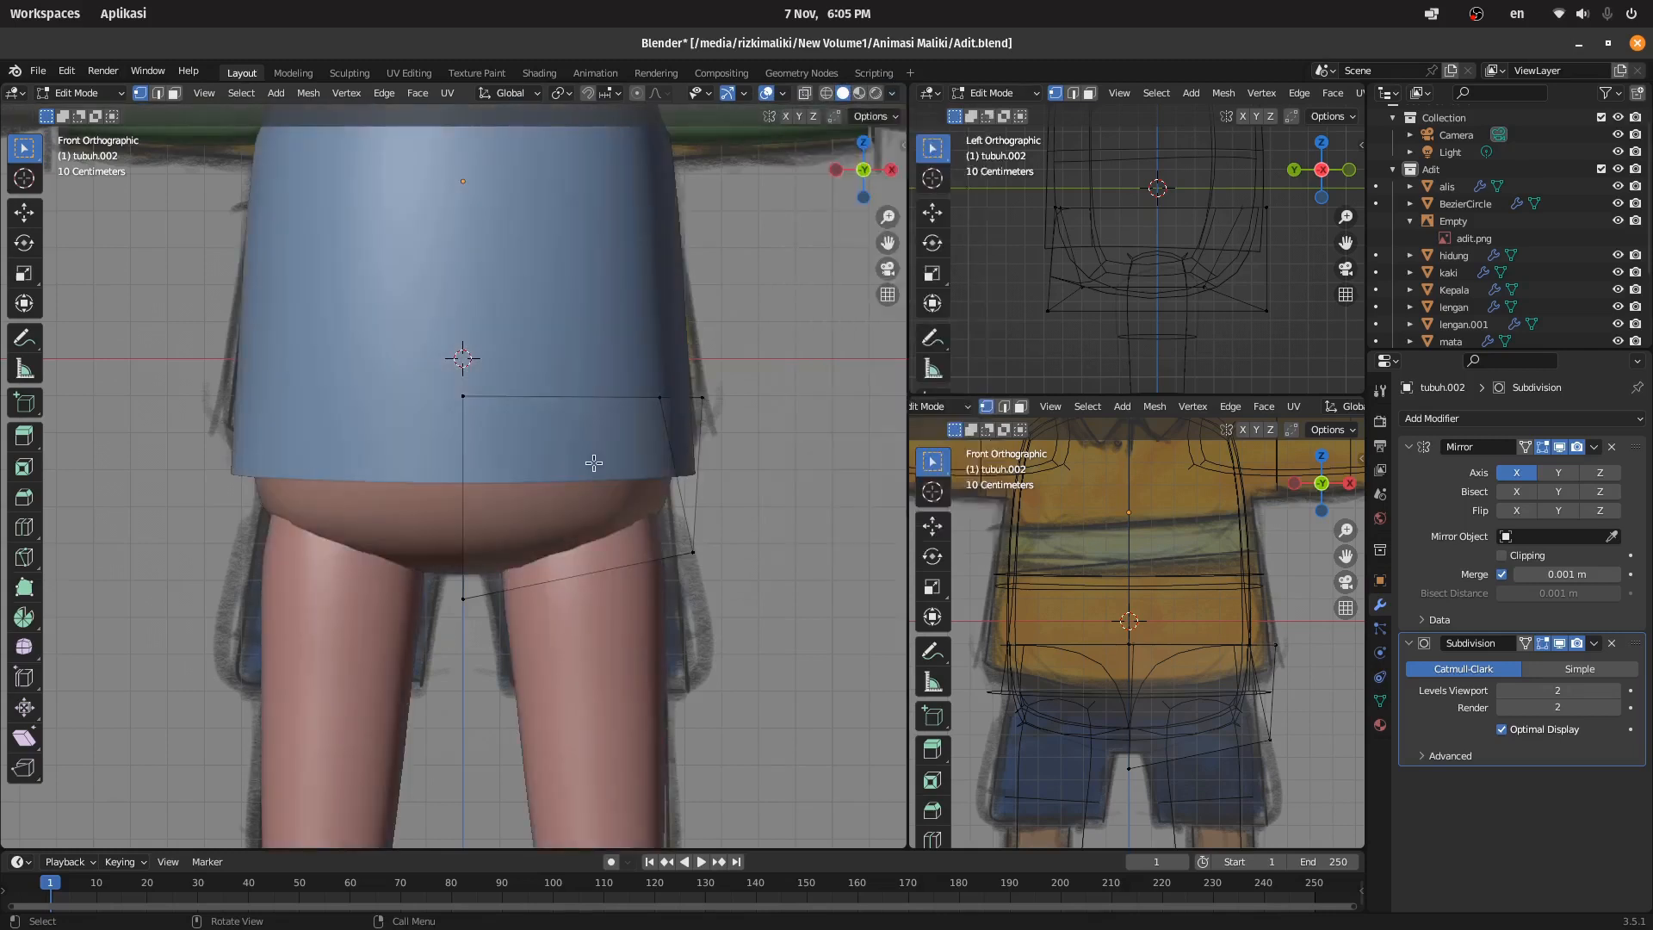
# Step: Move the shorts' upper edge vertices in the side view to adjust their fit around the body
pyautogui.press('Tab')
pyautogui.moveTo(863, 177); pyautogui.dragTo(586, 181)
pyautogui.press('Tab')
pyautogui.click(620, 419)
pyautogui.scroll(-3, 621, 424)
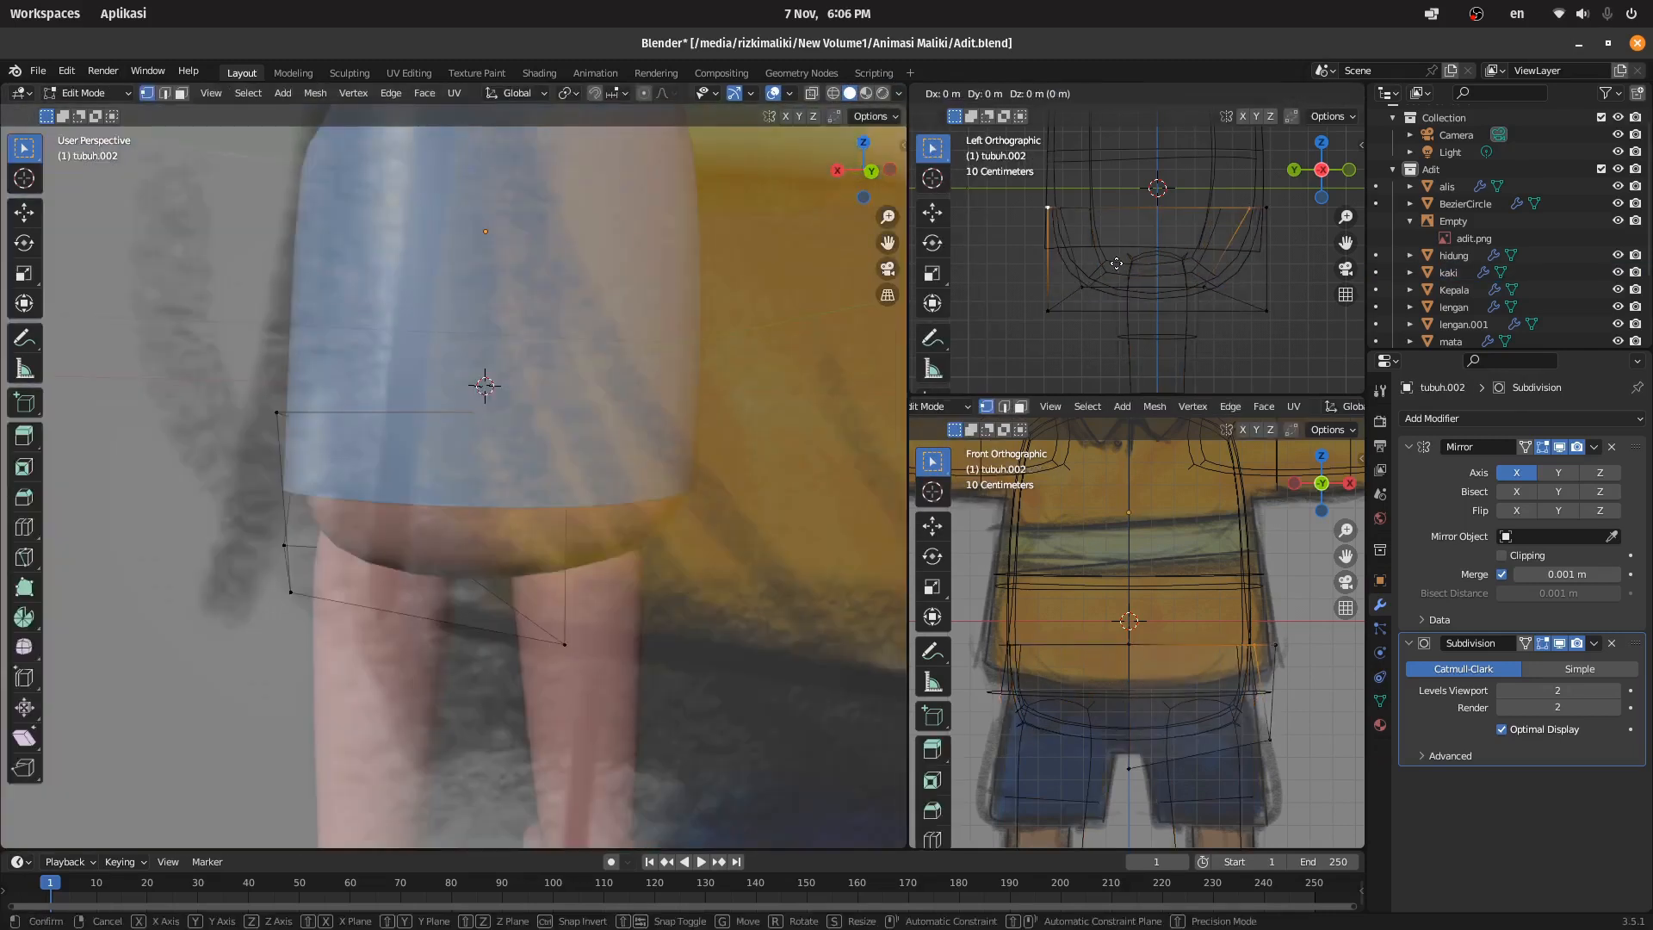
pyautogui.moveTo(852, 183); pyautogui.dragTo(1033, 183)
pyautogui.moveTo(595, 407); pyautogui.dragTo(595, 407, button='middle')
pyautogui.click(1294, 170)
pyautogui.keyDown('shift'); pyautogui.moveTo(1154, 203); pyautogui.dragTo(1150, 255, button='middle'); pyautogui.keyUp('shift')
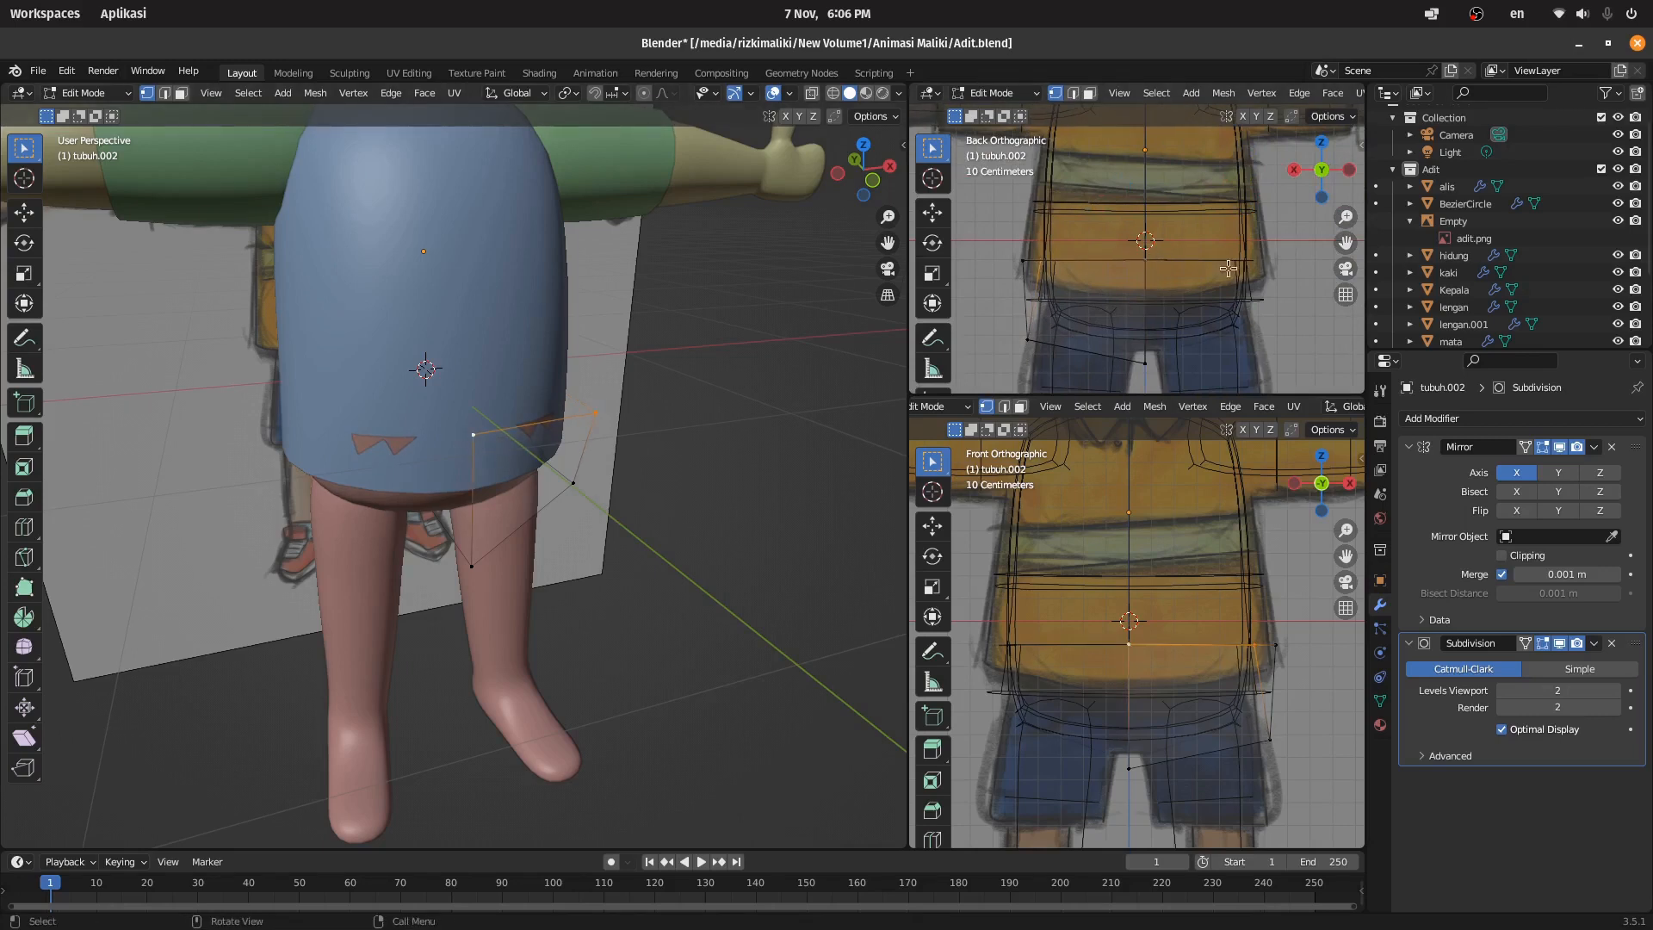
# Step: Nudge the shorts' upper edge vertices in the right side view so the waist sits under the shirt
pyautogui.press('KP_3')
pyautogui.click(1257, 264)
pyautogui.scroll(3, 1049, 283)
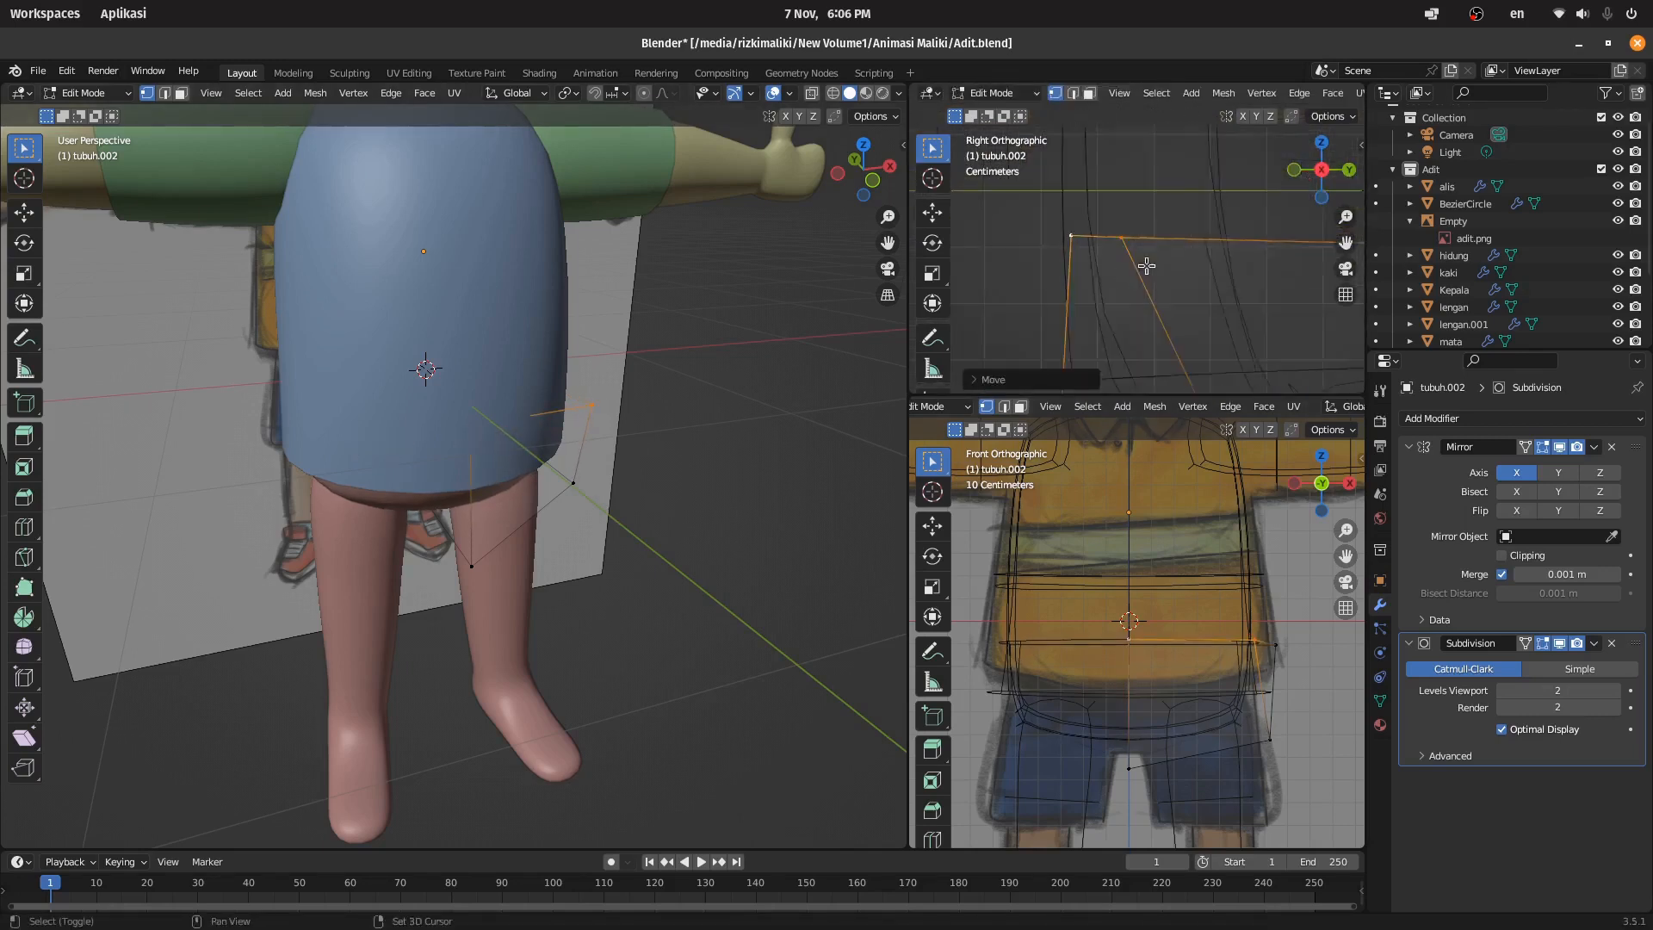
pyautogui.scroll(3, 1146, 266)
pyautogui.scroll(-3, 612, 313)
pyautogui.press('Tab')
pyautogui.click(822, 209)
# Step: Duplicate the upper part of the leg mesh and separate it into its own object for the shorts' legs
pyautogui.press('KP_1')
pyautogui.scroll(5, 658, 327)
pyautogui.keyDown('shift'); pyautogui.moveTo(483, 537); pyautogui.dragTo(521, 385, button='middle'); pyautogui.keyUp('shift')
pyautogui.click(522, 387)
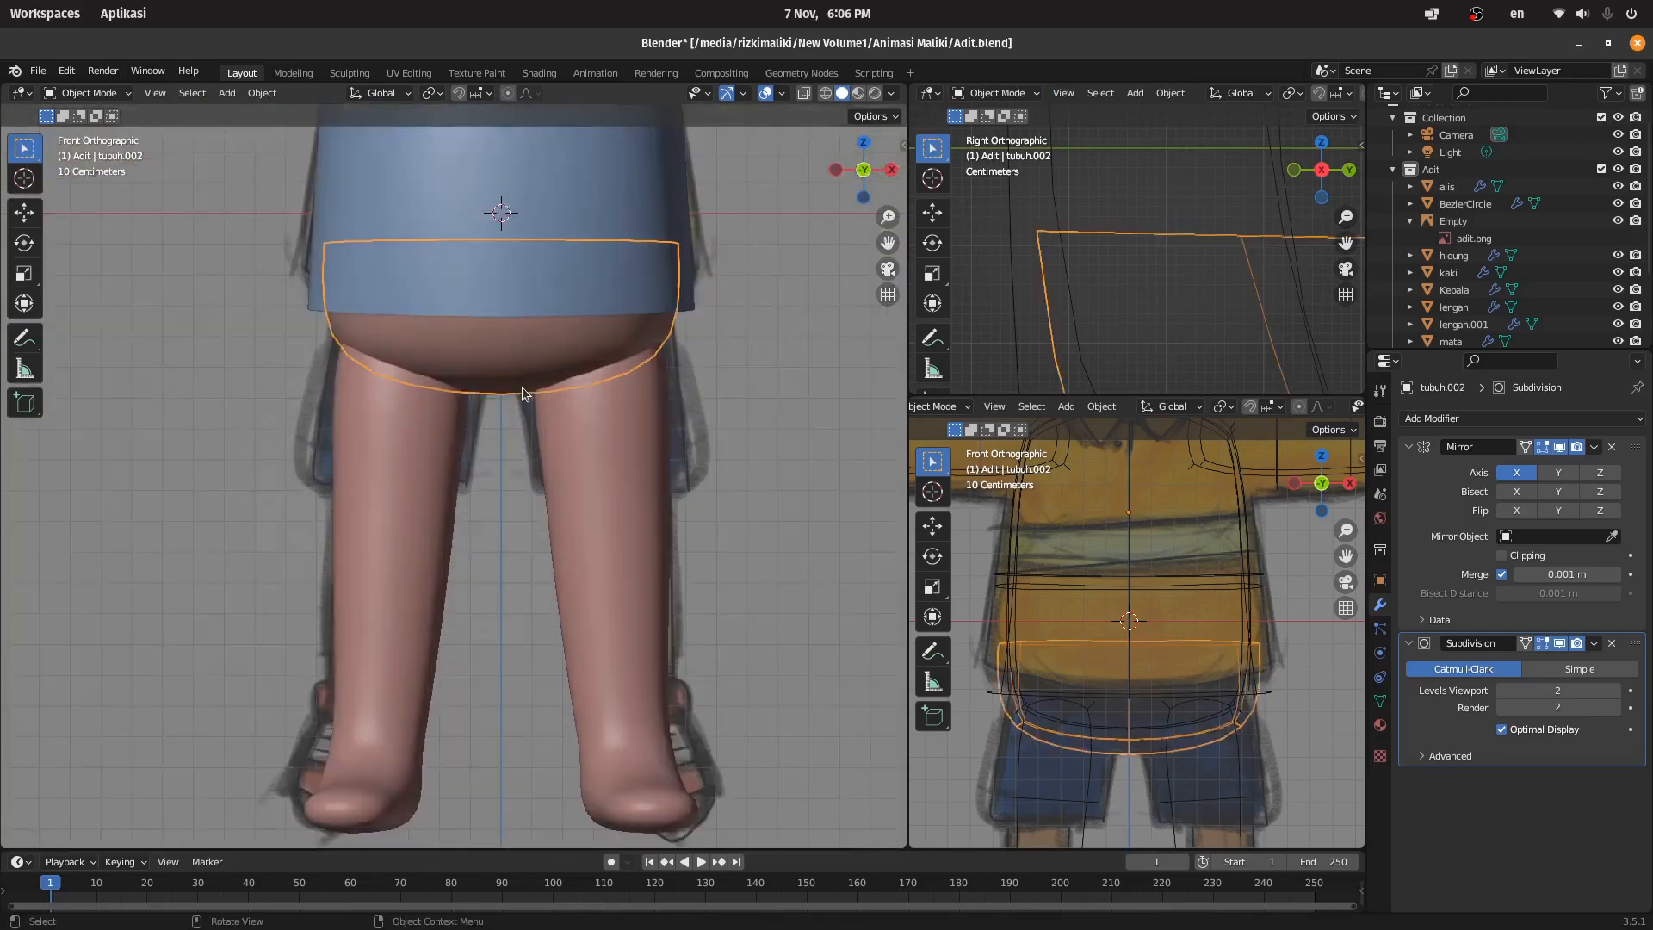
pyautogui.click(594, 439)
pyautogui.press('Tab')
pyautogui.keyDown('shift'); pyautogui.moveTo(1173, 765); pyautogui.dragTo(1173, 642, button='middle'); pyautogui.keyUp('shift')
pyautogui.moveTo(1135, 532); pyautogui.dragTo(1273, 673)
pyautogui.hotkey('shift', 'd')
pyautogui.press('p')
pyautogui.click(1276, 624)
pyautogui.press('Tab')
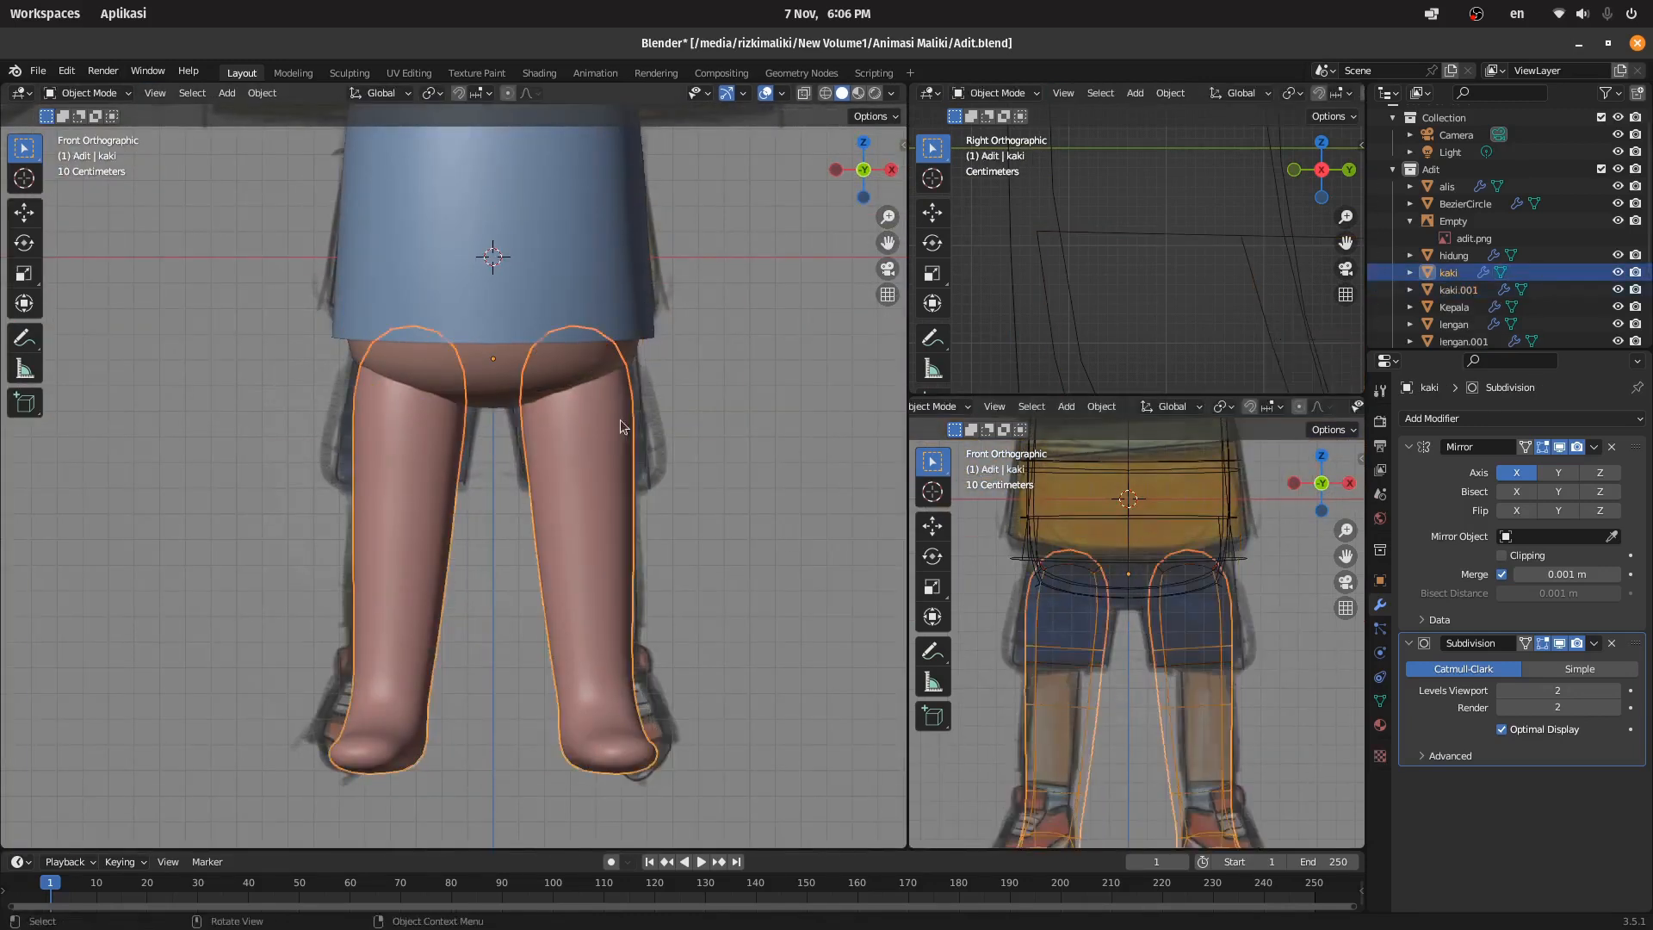
# Step: Undo the last actions and select the separated upper-leg object kaki.001
pyautogui.hotkey('ctrl', 'z')
pyautogui.hotkey('ctrl', 'z')
pyautogui.hotkey('ctrl', 'z')
pyautogui.scroll(-3, 1487, 295)
pyautogui.click(1464, 260)
pyautogui.click(1460, 210)
pyautogui.click(1465, 228)
# Step: Scale the separated upper-leg mesh up in Edit Mode so it wraps the thighs as the shorts' legs
pyautogui.click(597, 494)
pyautogui.press('Tab')
pyautogui.scroll(3, 596, 495)
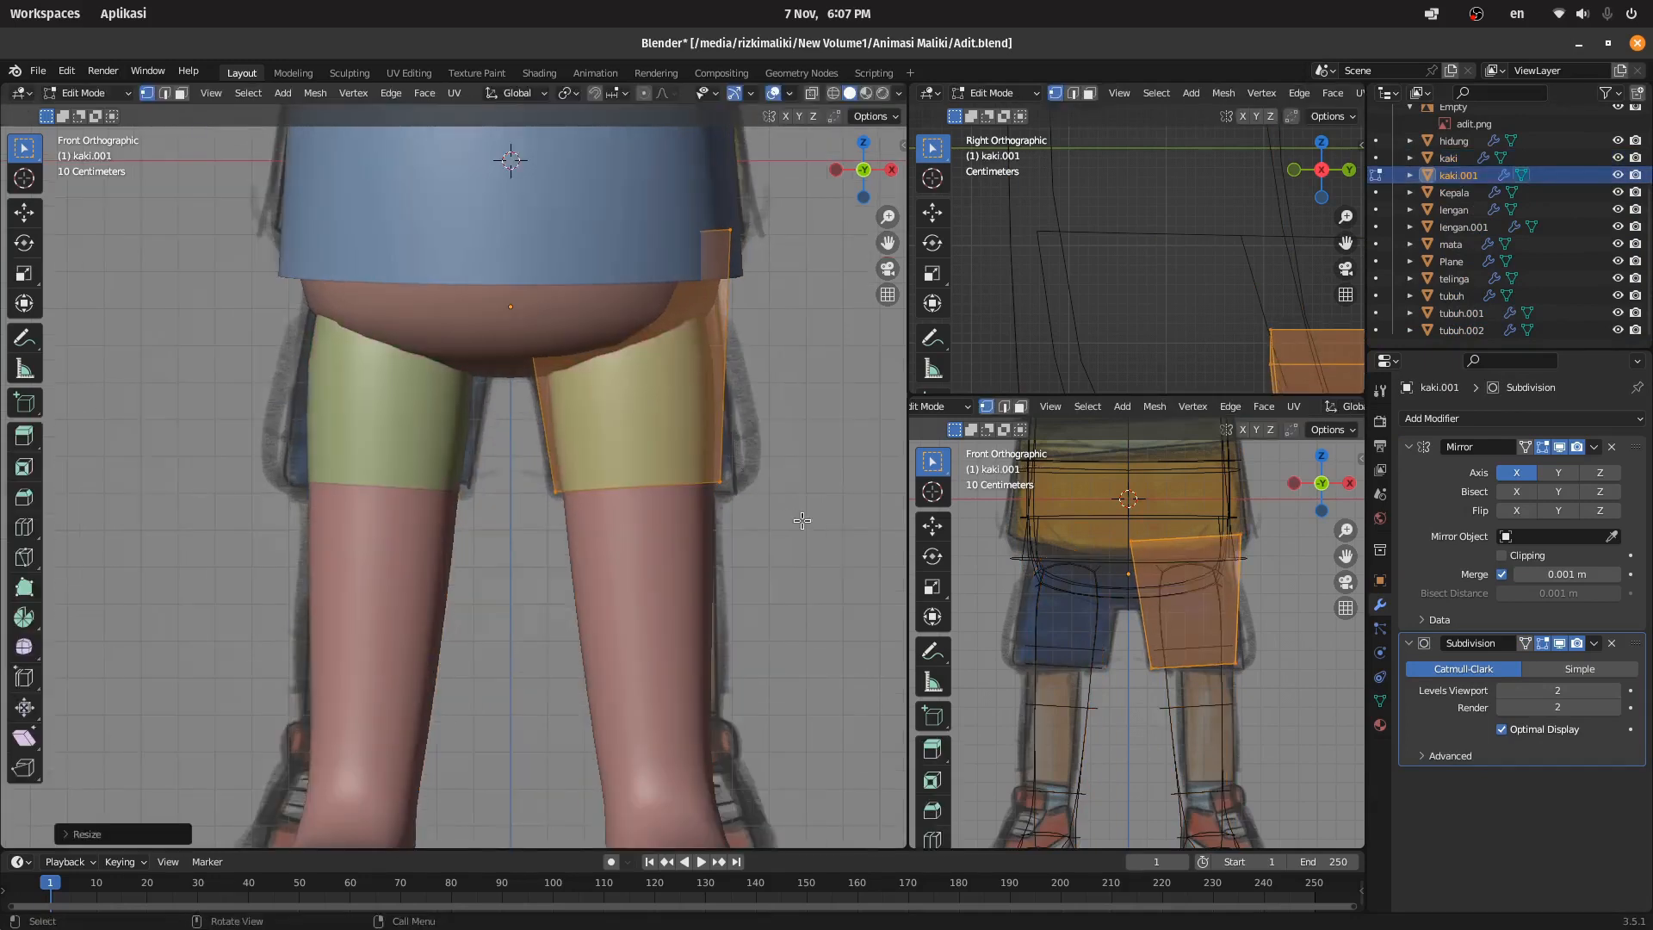
pyautogui.press('s')
pyautogui.click(1358, 660)
pyautogui.press('Tab')
pyautogui.click(1210, 590)
pyautogui.scroll(-6, 586, 284)
pyautogui.keyDown('shift'); pyautogui.moveTo(661, 387); pyautogui.dragTo(695, 355, button='middle'); pyautogui.keyUp('shift')
pyautogui.click(676, 495)
pyautogui.scroll(2, 594, 487)
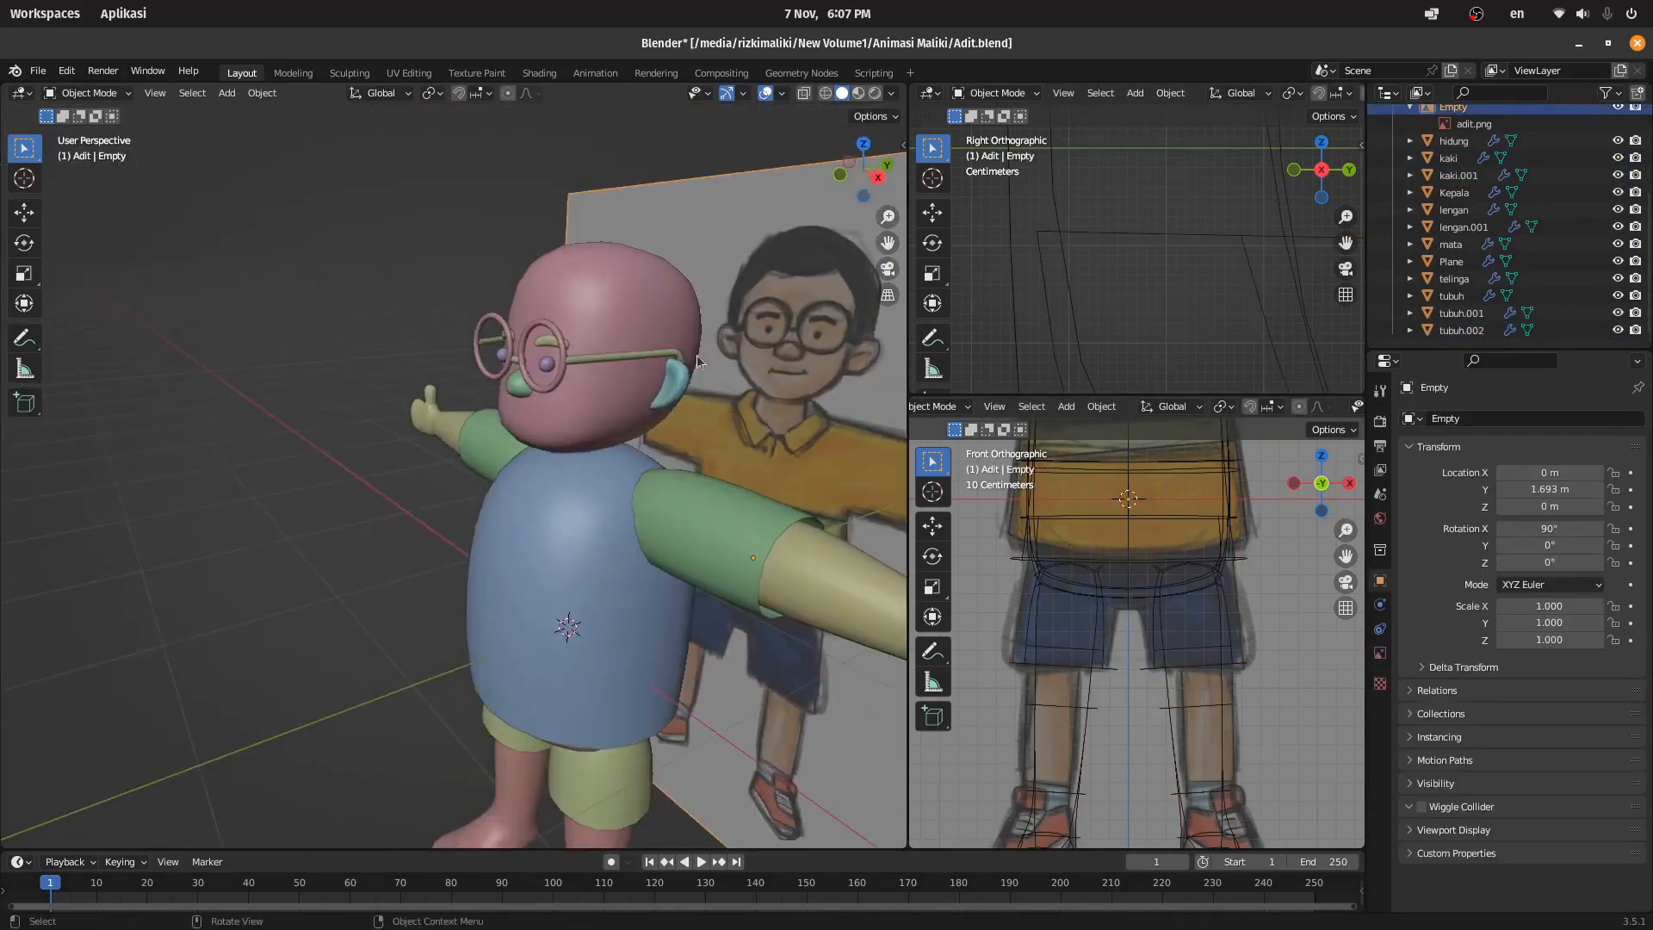
# Step: Adjust the shirt's lower edge loop in the left side view and save the file
pyautogui.click(849, 166)
pyautogui.click(446, 512)
pyautogui.press('Tab')
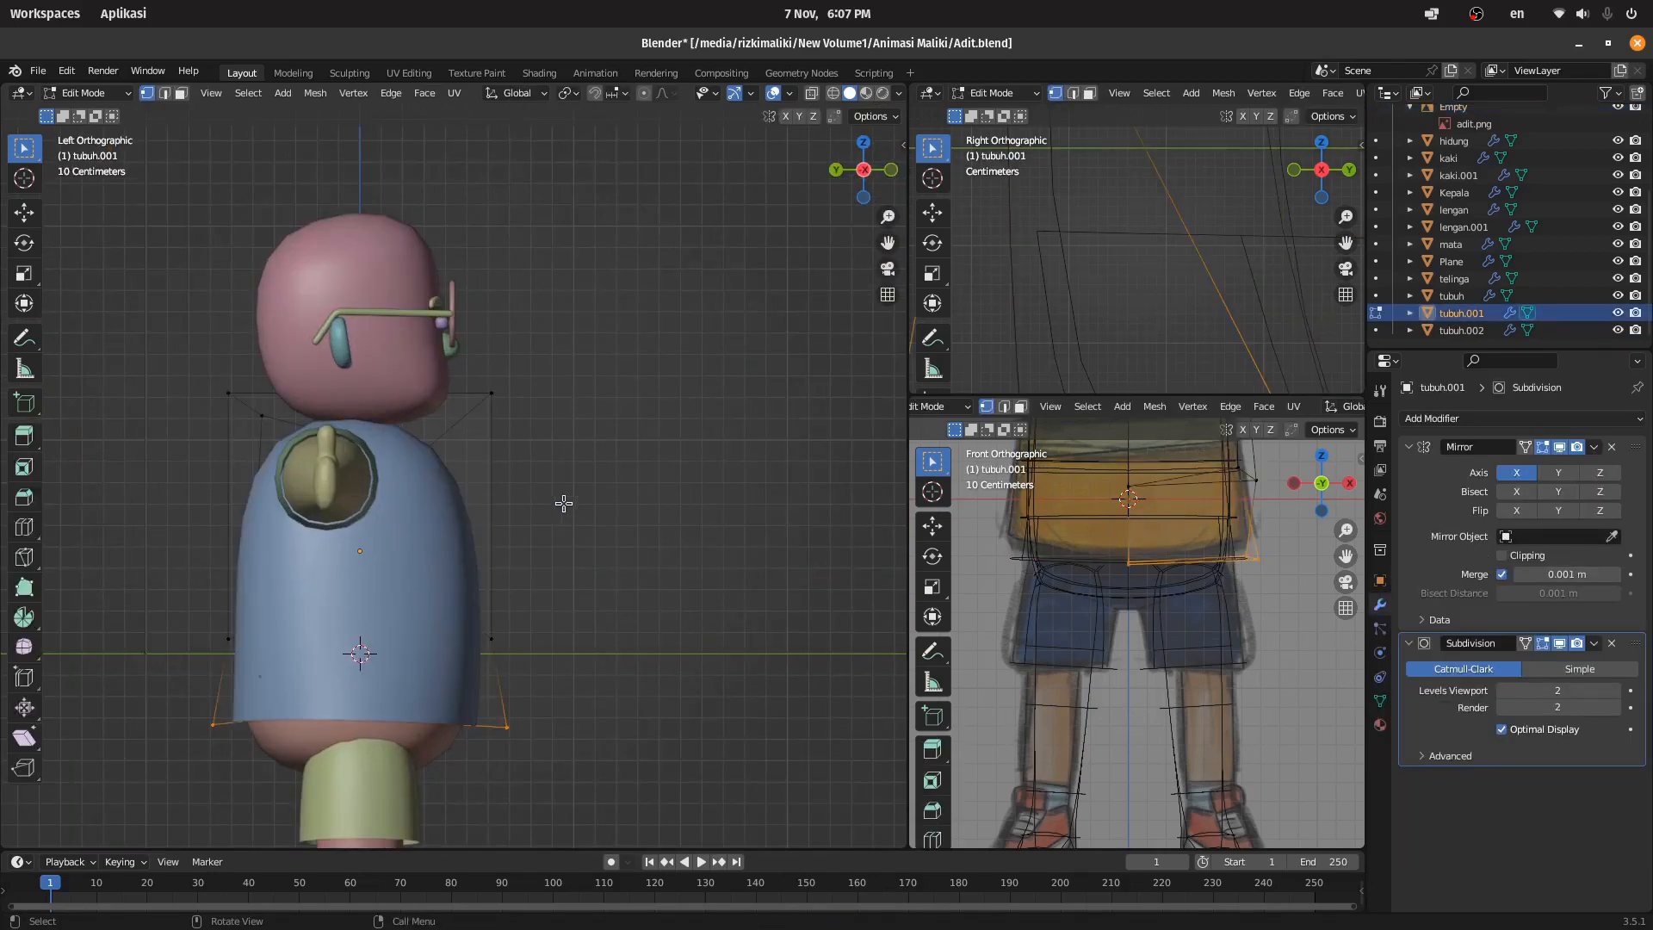
pyautogui.press('Tab')
pyautogui.moveTo(564, 503); pyautogui.dragTo(370, 551, button='middle')
pyautogui.hotkey('ctrl', 's')
pyautogui.moveTo(508, 435); pyautogui.dragTo(558, 381, button='middle')
pyautogui.scroll(2, 558, 381)
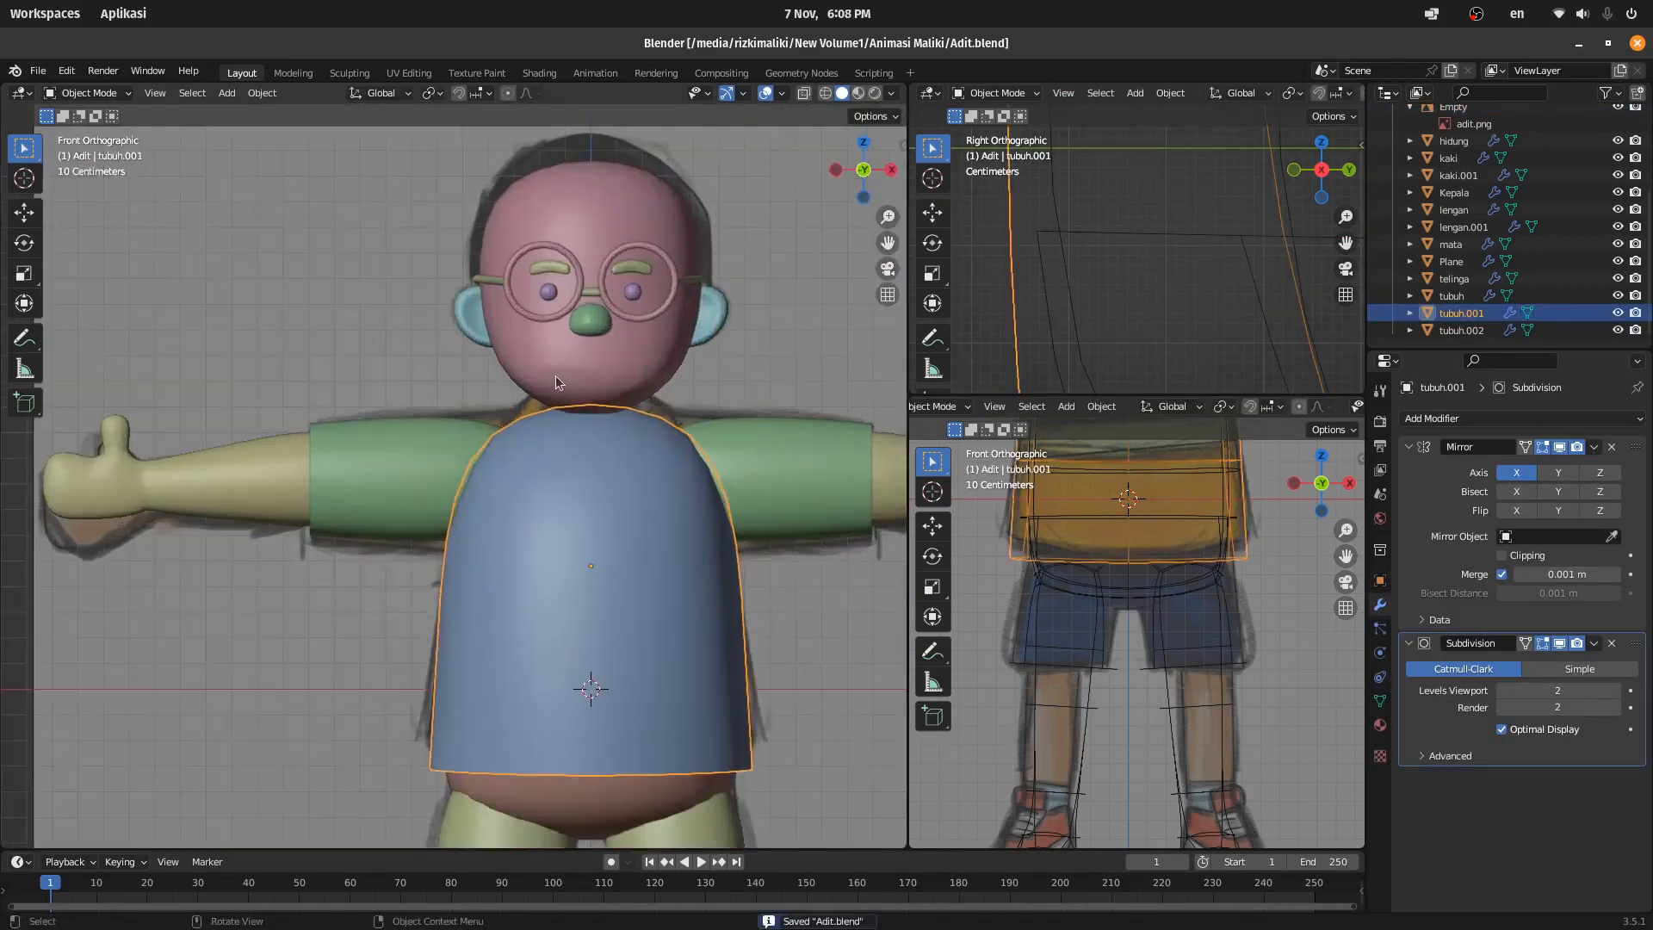
# Step: Set the viewport level of the shirt's Subdivision modifier to 1
pyautogui.moveTo(383, 340); pyautogui.dragTo(484, 363, button='middle')
pyautogui.scroll(1, 484, 362)
pyautogui.press('Tab')
pyautogui.press('Tab')
pyautogui.click(1501, 691)
pyautogui.click(563, 491)
pyautogui.click(1501, 690)
pyautogui.scroll(-2, 674, 577)
pyautogui.click(564, 560)
# Step: Save the project, and save a copy of it under the name Adit 2.blend
pyautogui.hotkey('ctrl', 's')
pyautogui.hotkey('ctrl', 'shift', 's')
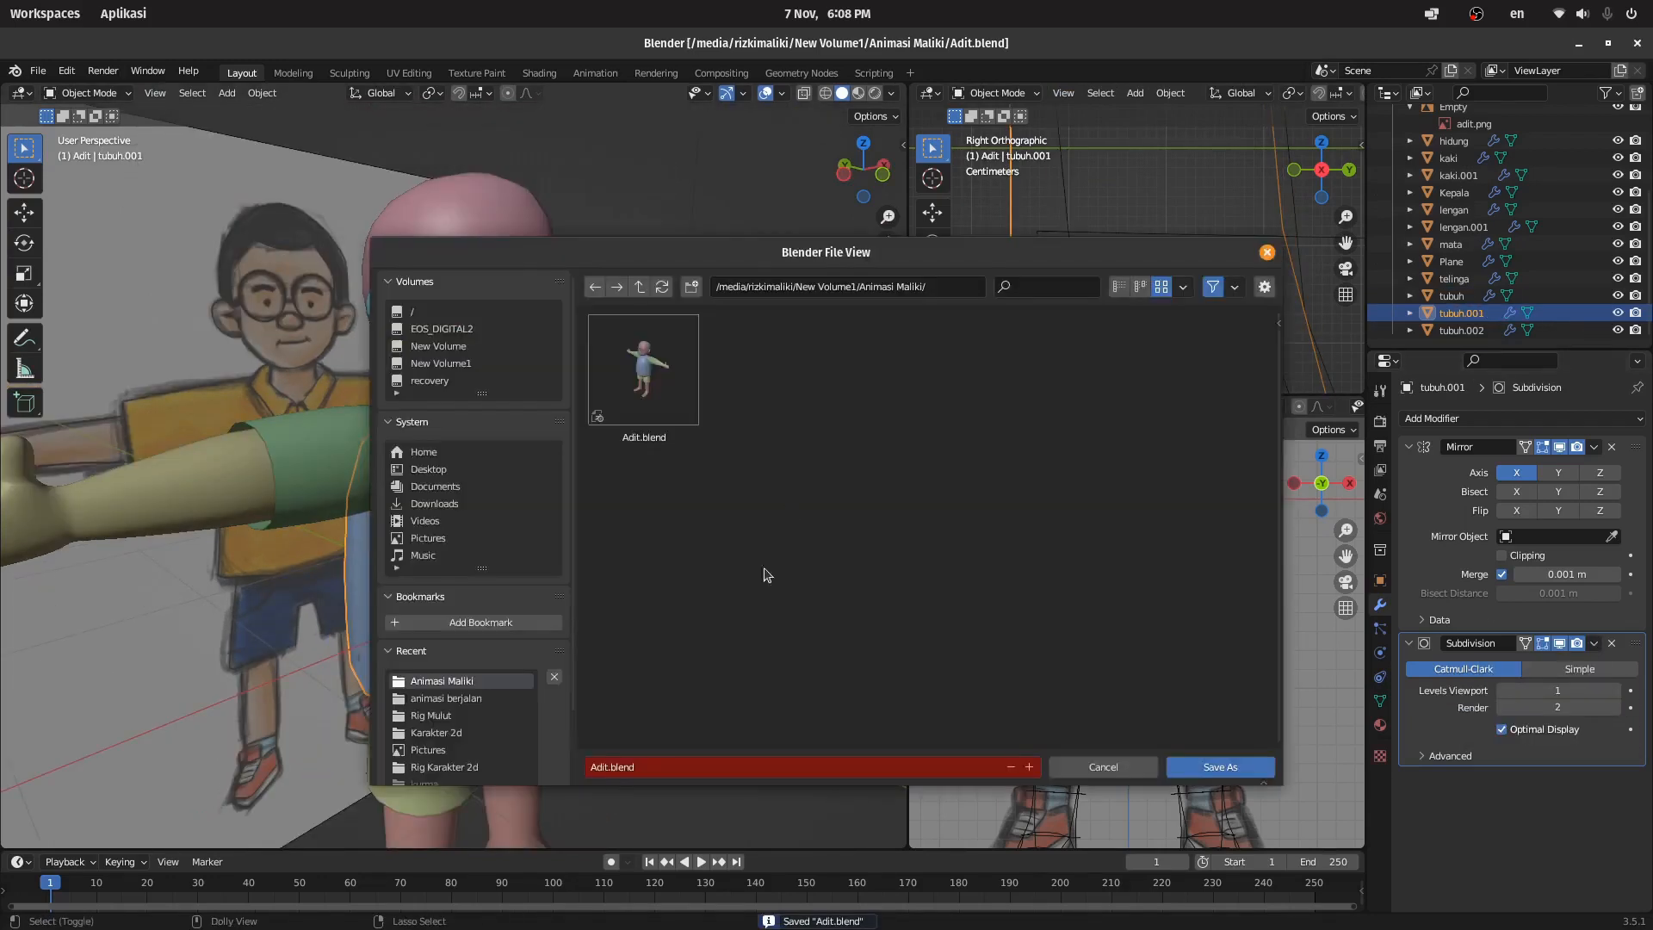
pyautogui.click(1246, 773)
# Step: Try to apply the shirt's Subdivision modifier ahead of its Mirror modifier
pyautogui.hotkey('ctrl', 'a')
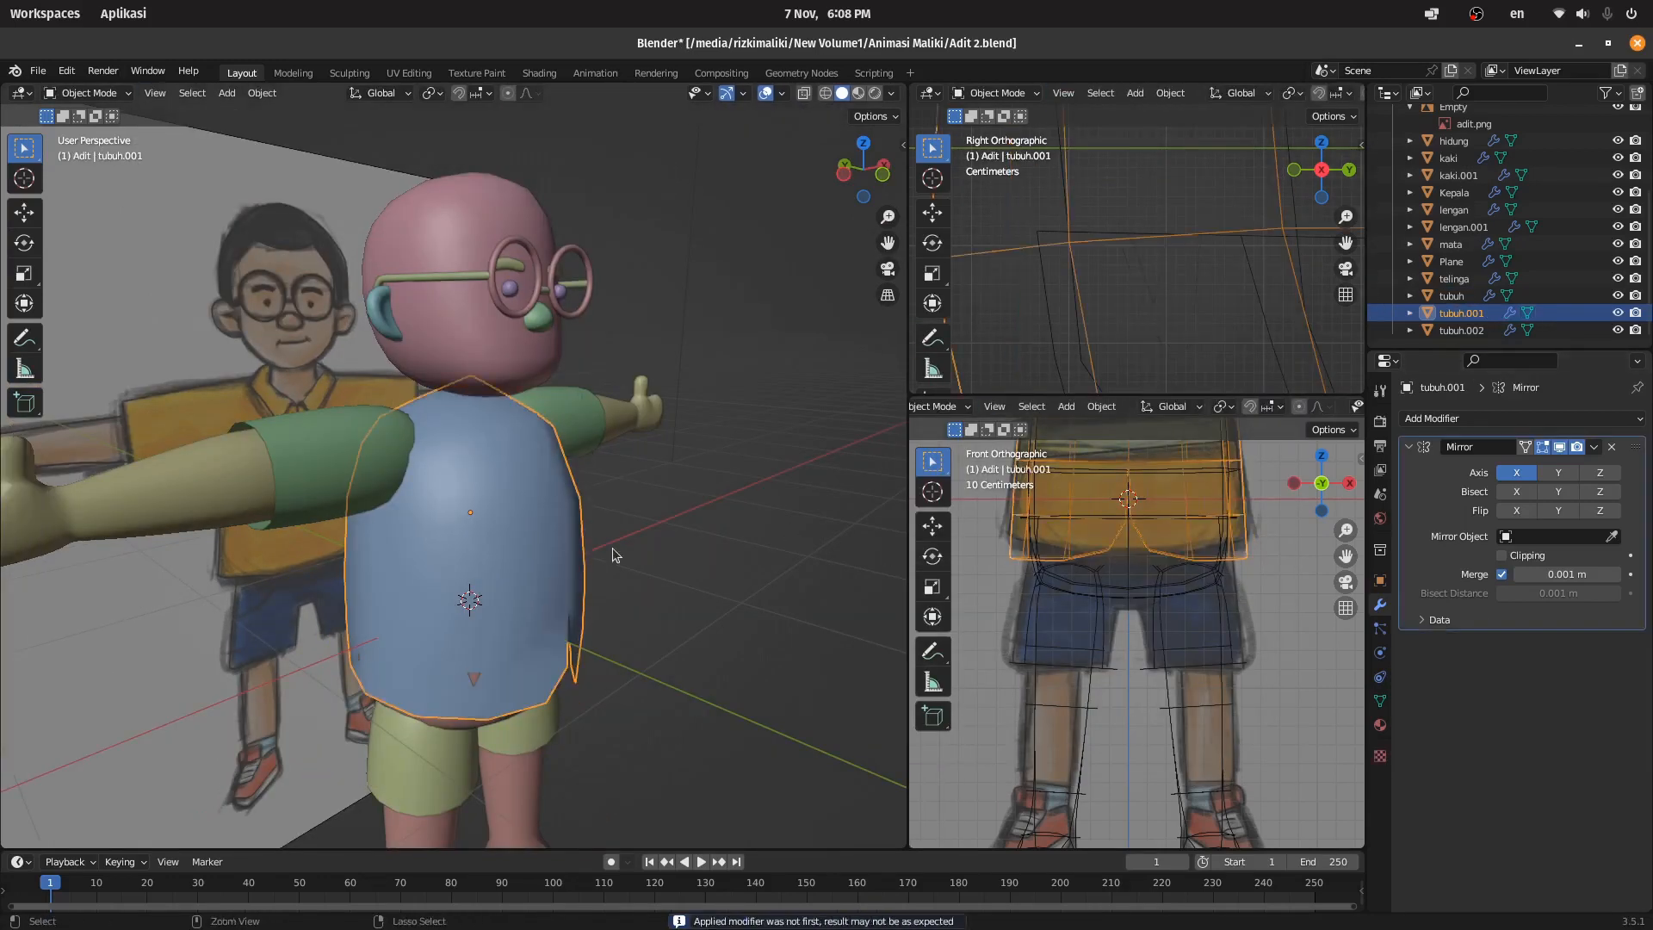
pyautogui.moveTo(617, 554); pyautogui.dragTo(493, 493, button='middle')
pyautogui.hotkey('ctrl', 'z')
# Step: Apply the shirt's Mirror modifier first and its Subdivision modifier second
pyautogui.hotkey('ctrl', 'a')
pyautogui.hotkey('ctrl', 'a')
pyautogui.moveTo(840, 210); pyautogui.dragTo(870, 258, button='middle')
pyautogui.scroll(-2, 603, 284)
# Step: Select the faces around the shirt's neck in face mode and delete them to open the collar
pyautogui.press('Tab')
pyautogui.press('3')
pyautogui.scroll(2, 568, 250)
pyautogui.click(661, 489)
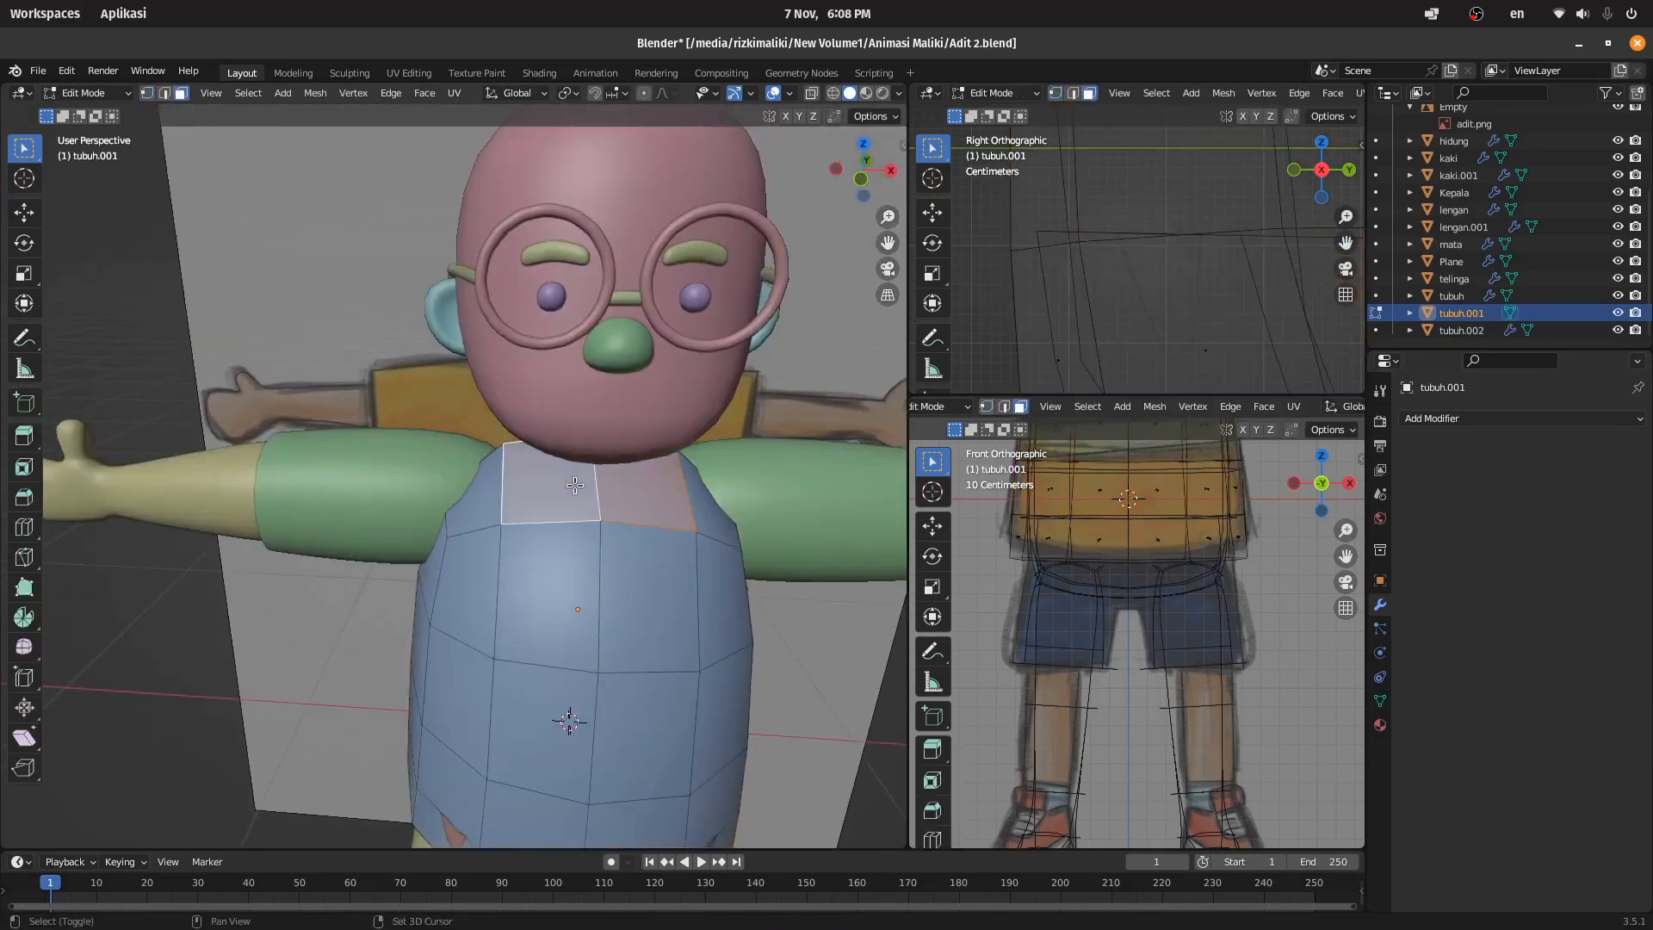
pyautogui.keyDown('shift'); pyautogui.click(541, 485); pyautogui.keyUp('shift')
pyautogui.moveTo(426, 258); pyautogui.dragTo(627, 266, button='middle')
pyautogui.moveTo(550, 432); pyautogui.dragTo(654, 435, button='middle')
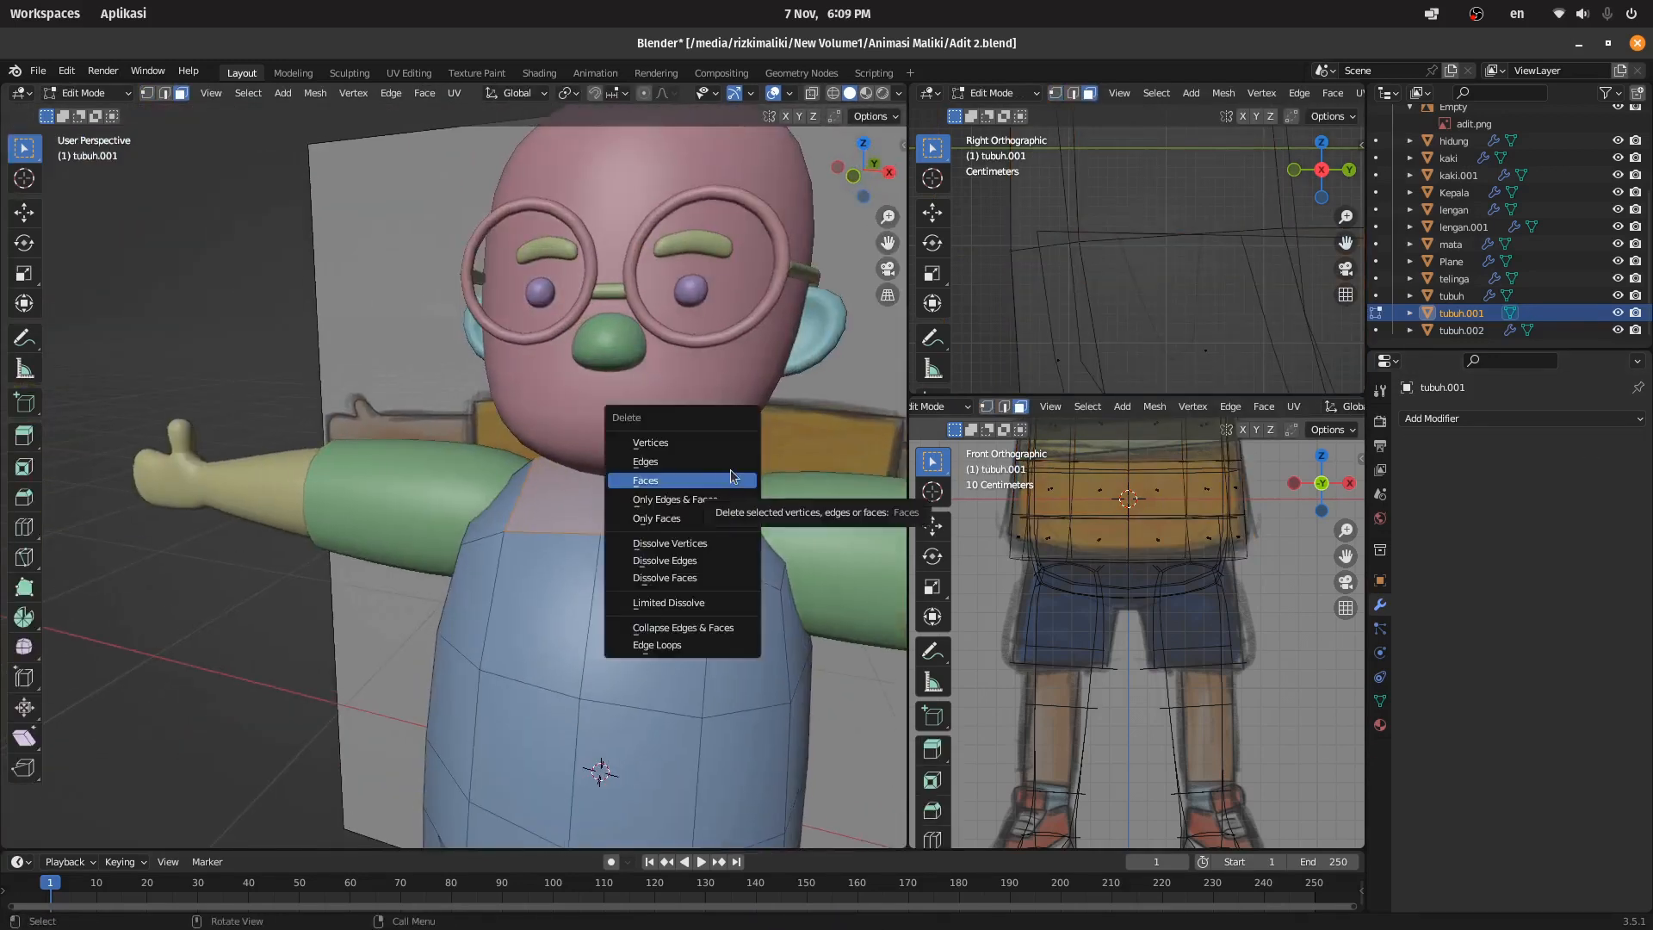
# Step: Add a Subdivision modifier to the shirt and turn on X-axis mirrored editing for its neck opening
pyautogui.click(1522, 418)
pyautogui.click(1323, 684)
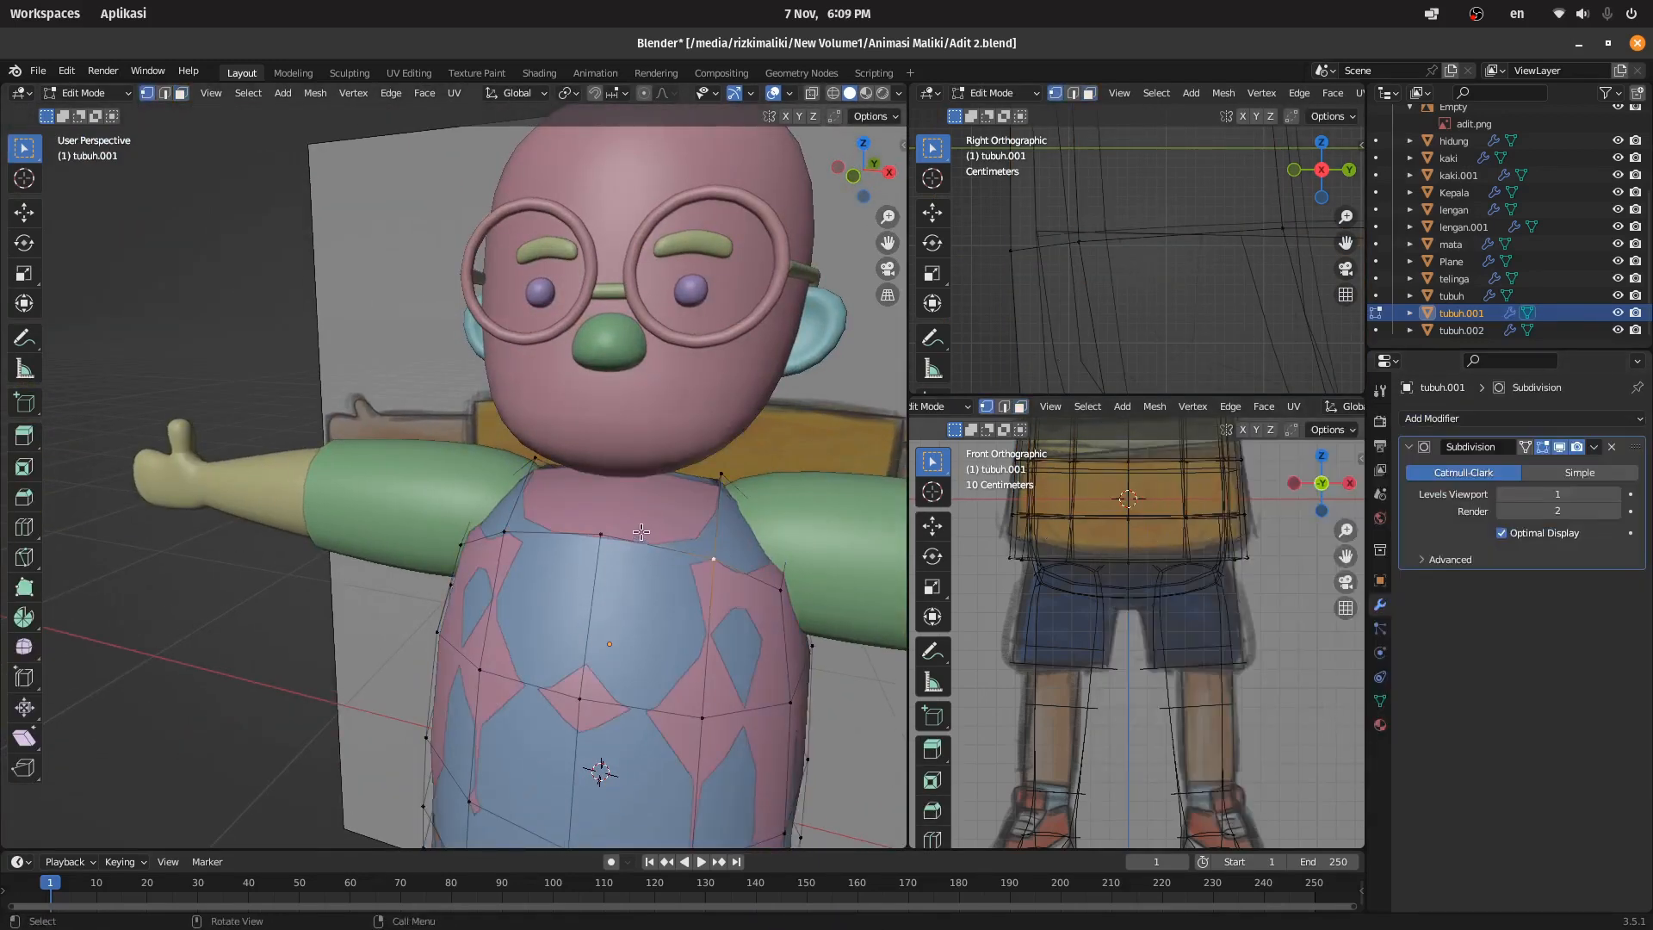
pyautogui.moveTo(554, 470); pyautogui.dragTo(389, 744, button='middle')
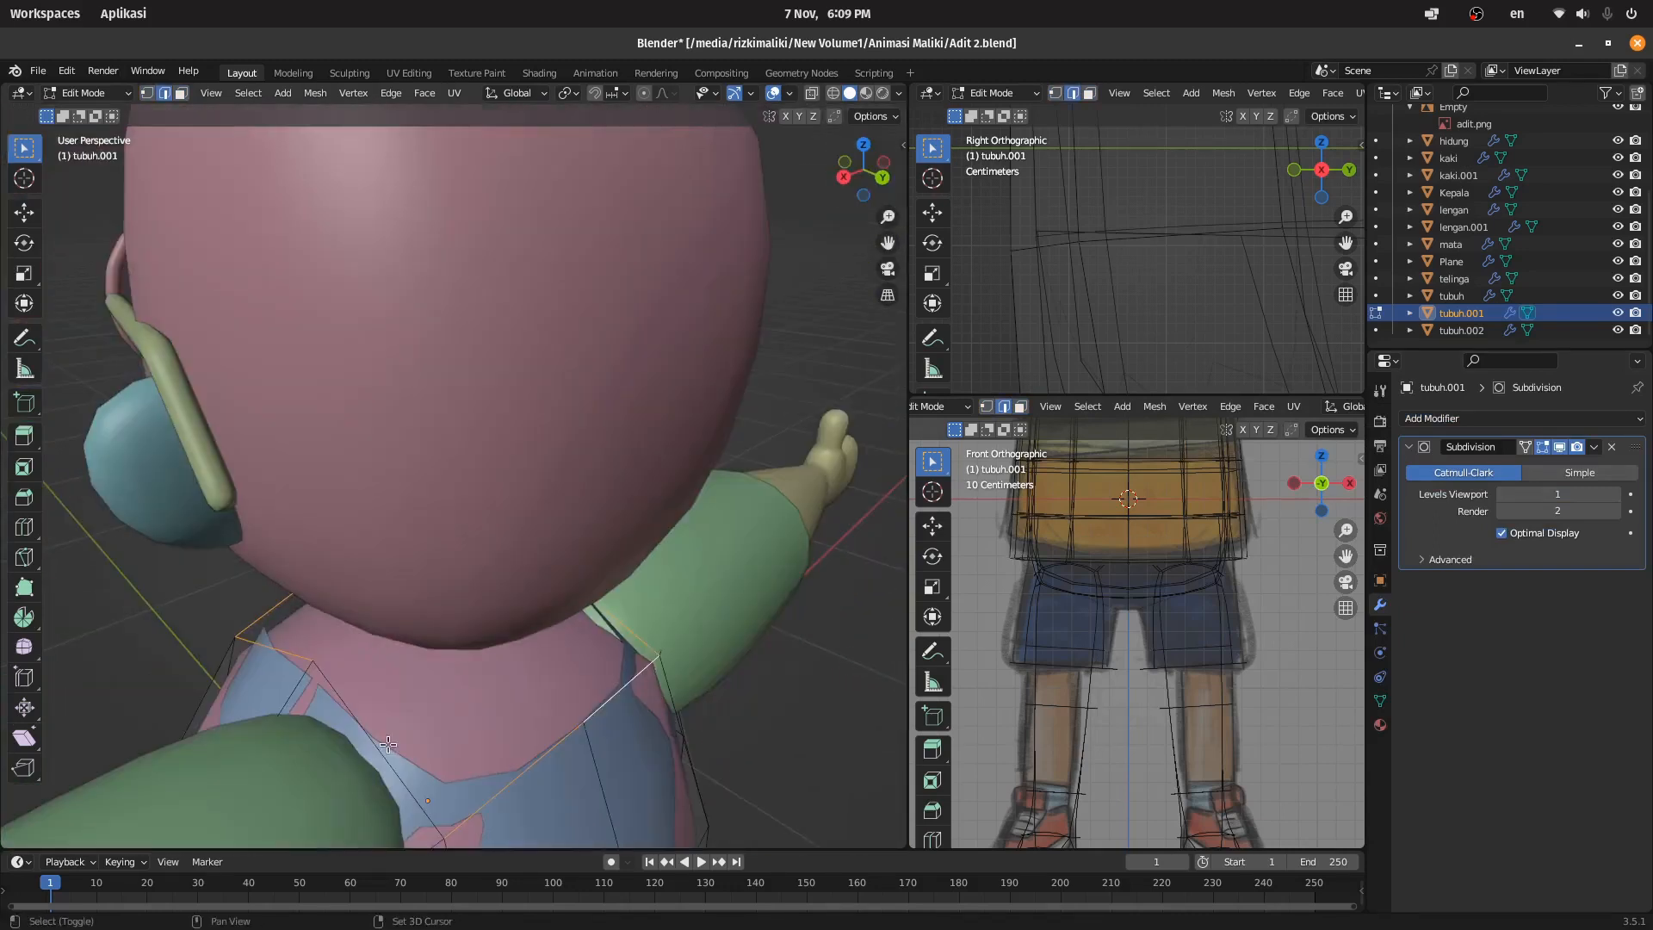
pyautogui.click(26, 648)
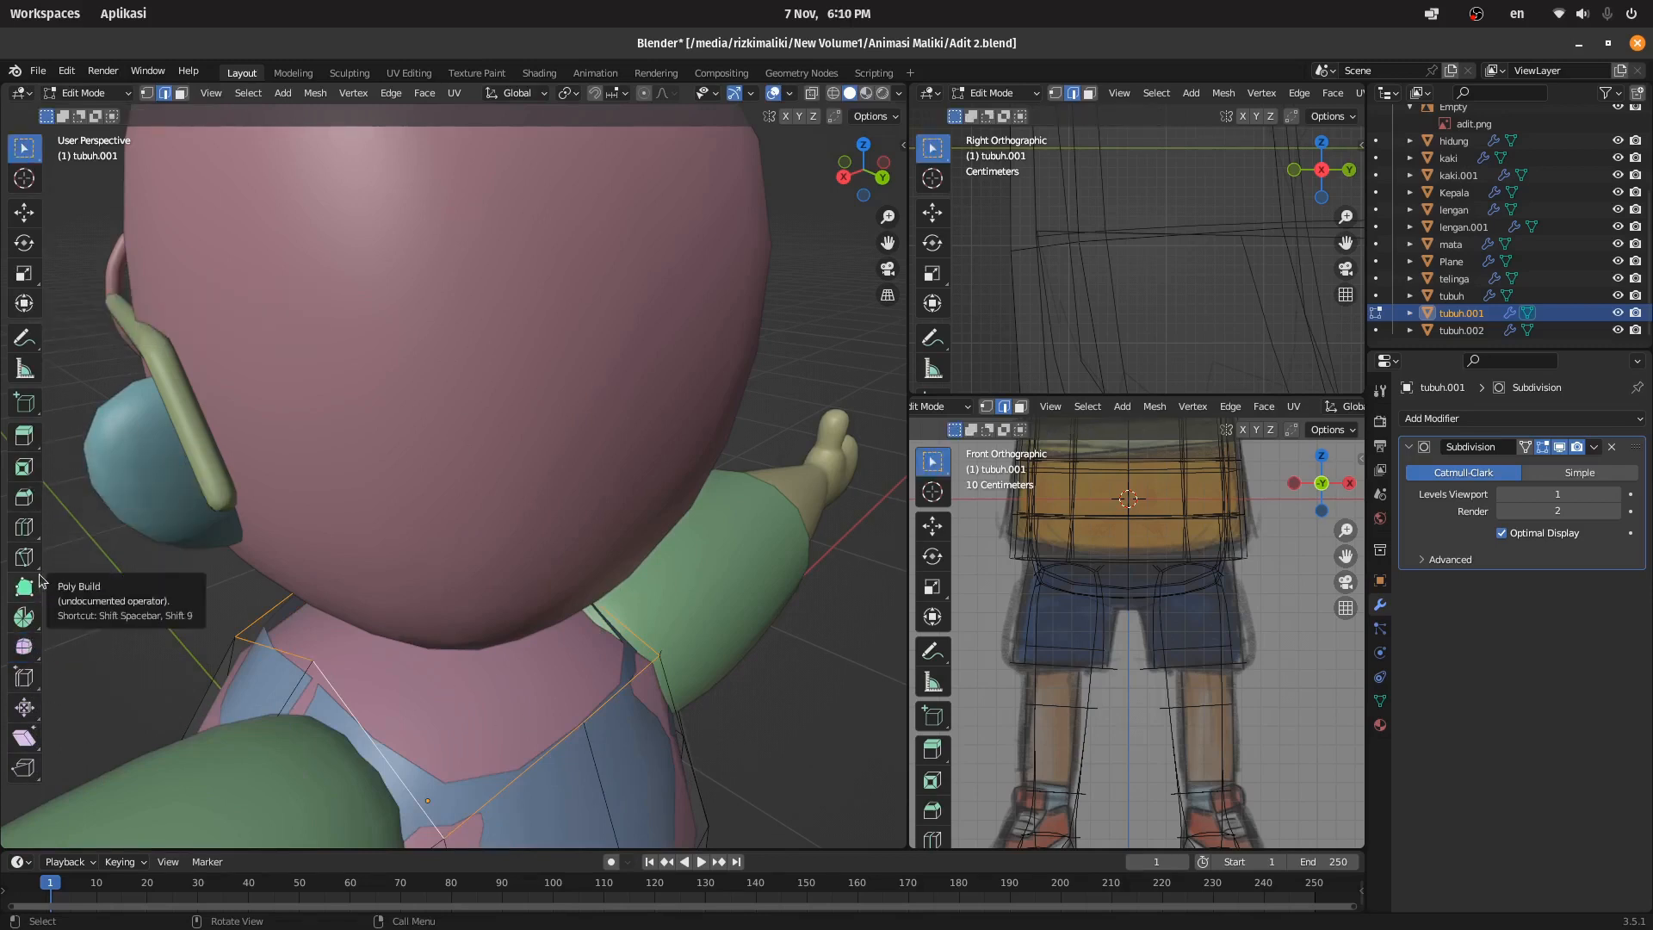
pyautogui.moveTo(380, 681); pyautogui.dragTo(695, 284, button='middle')
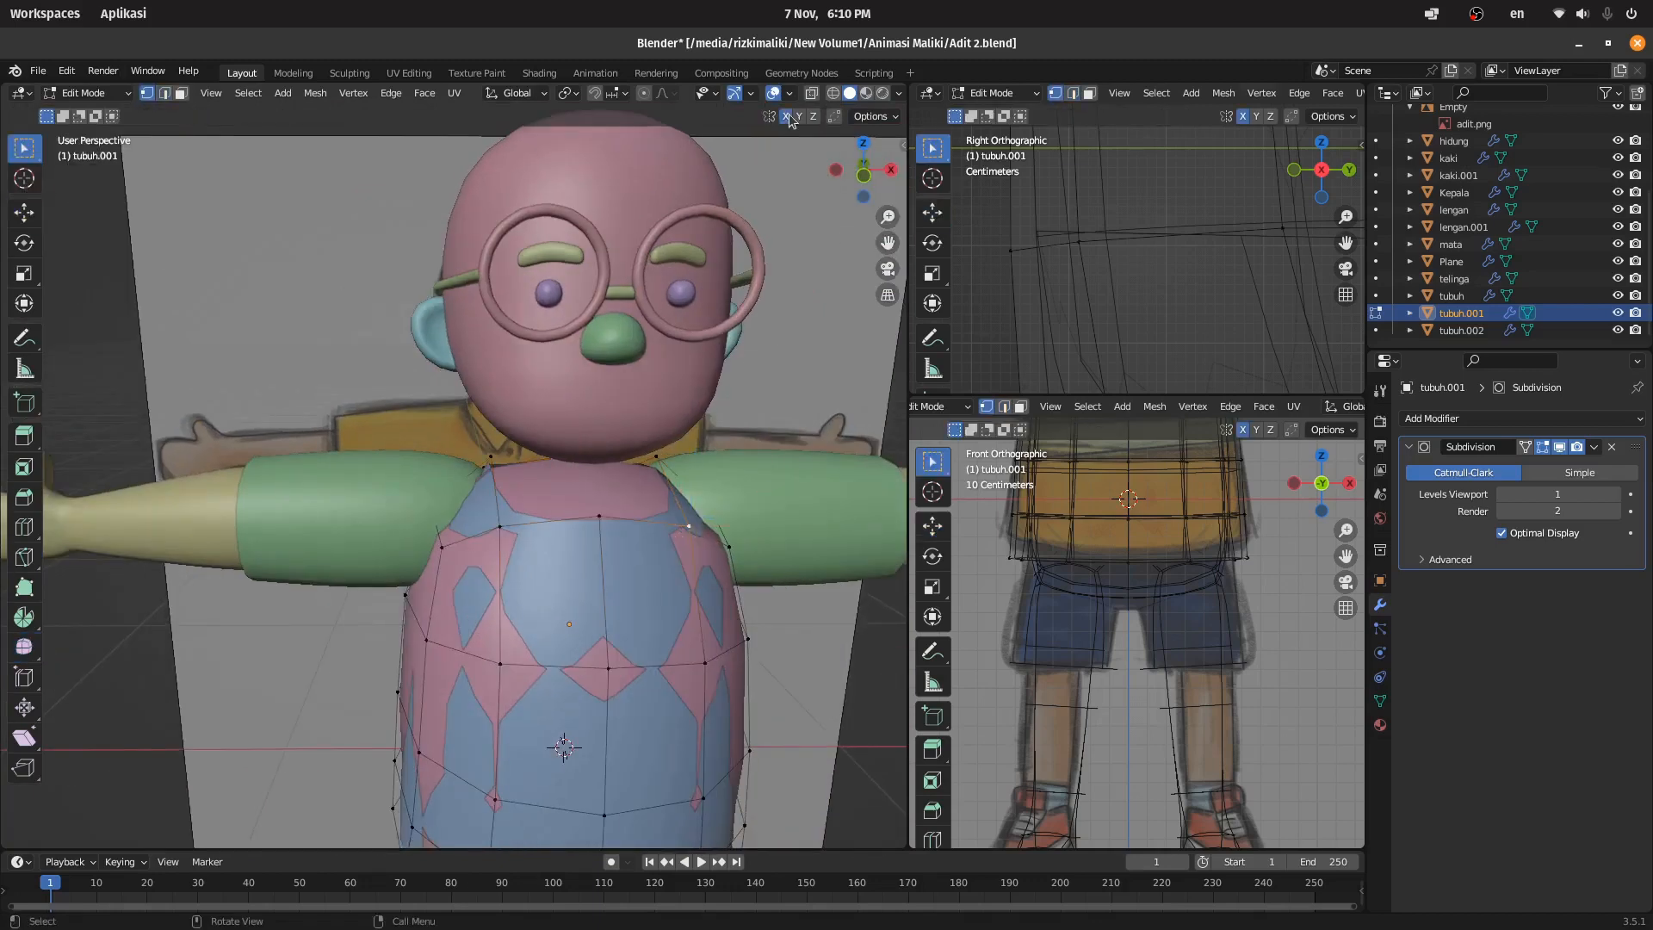
# Step: Select the body mesh and try to scale it in front view so it fits inside the shirt
pyautogui.click(738, 531)
pyautogui.moveTo(739, 531); pyautogui.dragTo(534, 517, button='middle')
pyautogui.scroll(2, 533, 517)
pyautogui.press('Tab')
pyautogui.click(586, 571)
pyautogui.scroll(-5, 549, 516)
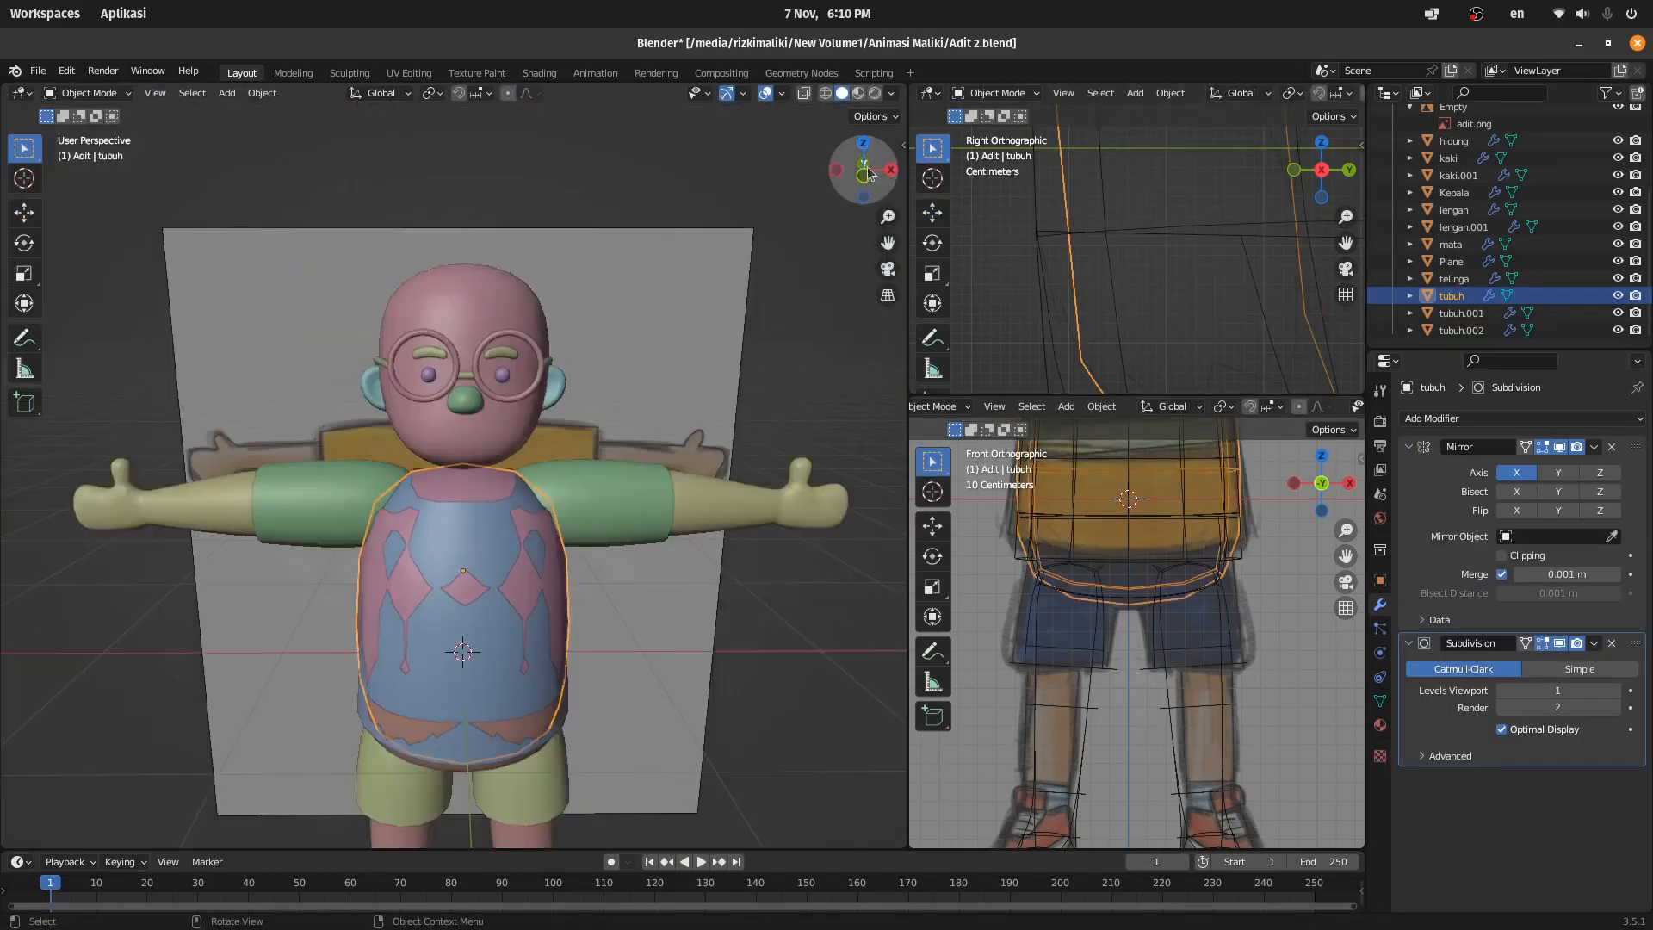
pyautogui.click(863, 174)
pyautogui.click(1616, 693)
pyautogui.scroll(1, 732, 516)
pyautogui.press('s')
pyautogui.click(688, 492)
pyautogui.scroll(-3, 689, 493)
# Step: Undo the body edits, the shirt's new Subdivision modifier and the deletion of its neck faces
pyautogui.hotkey('ctrl', 'z')
pyautogui.hotkey('ctrl', 'z')
pyautogui.hotkey('ctrl', 'z')
pyautogui.hotkey('ctrl', 'z')
pyautogui.hotkey('ctrl', 'z')
pyautogui.hotkey('ctrl', 'z')
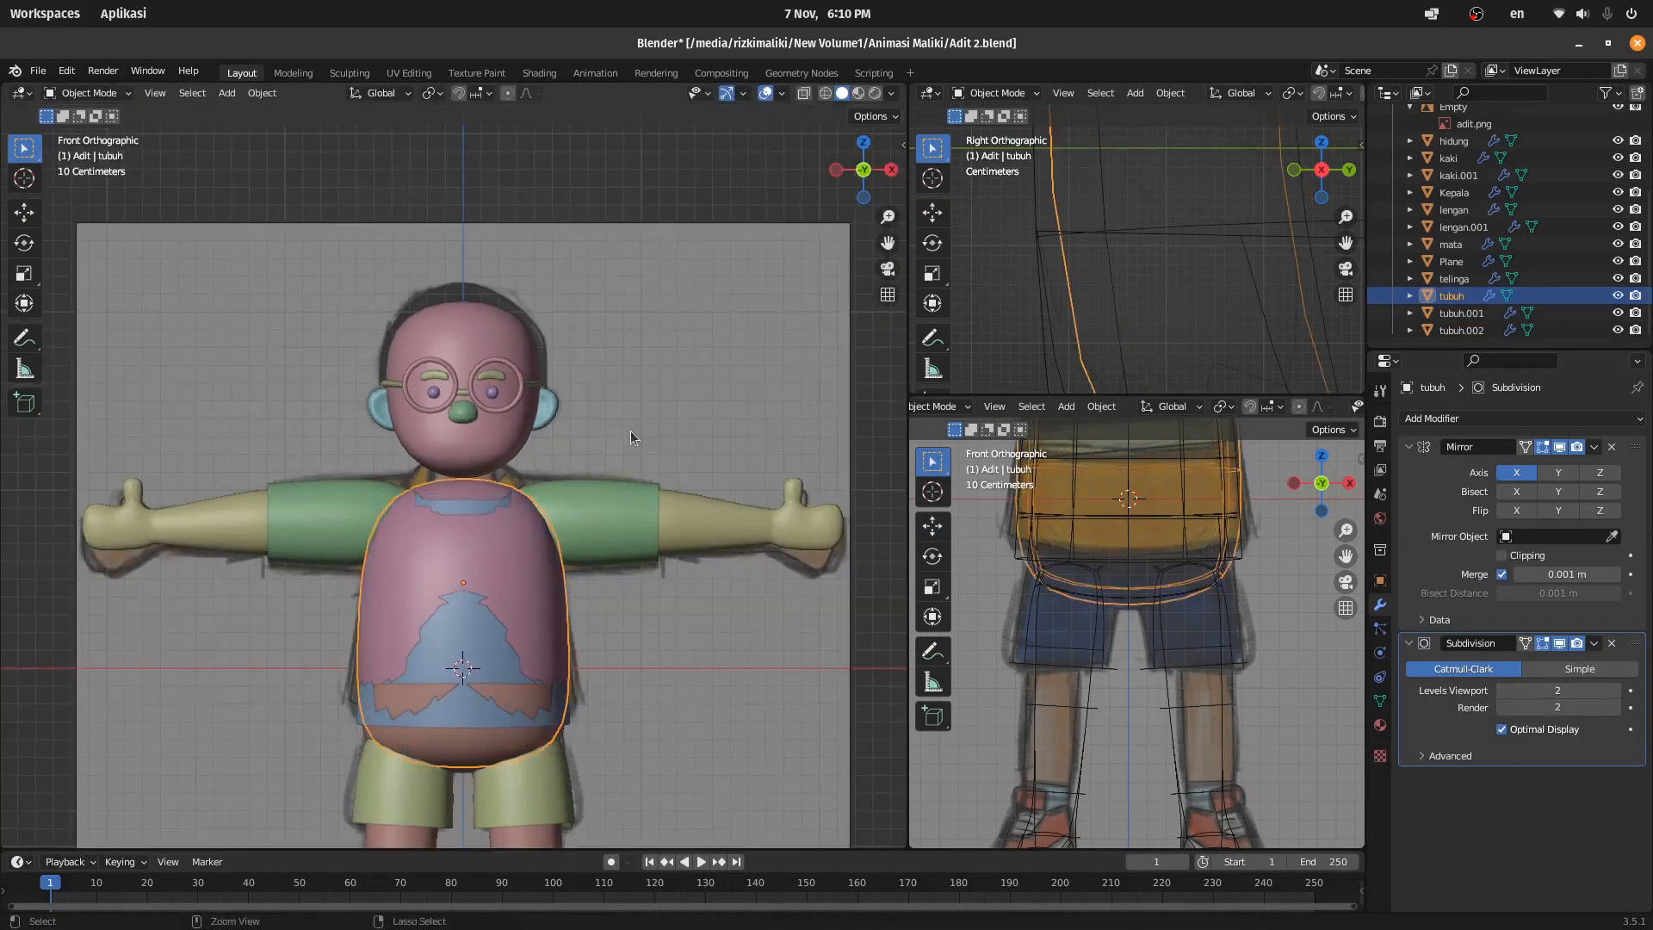
pyautogui.scroll(6, 603, 473)
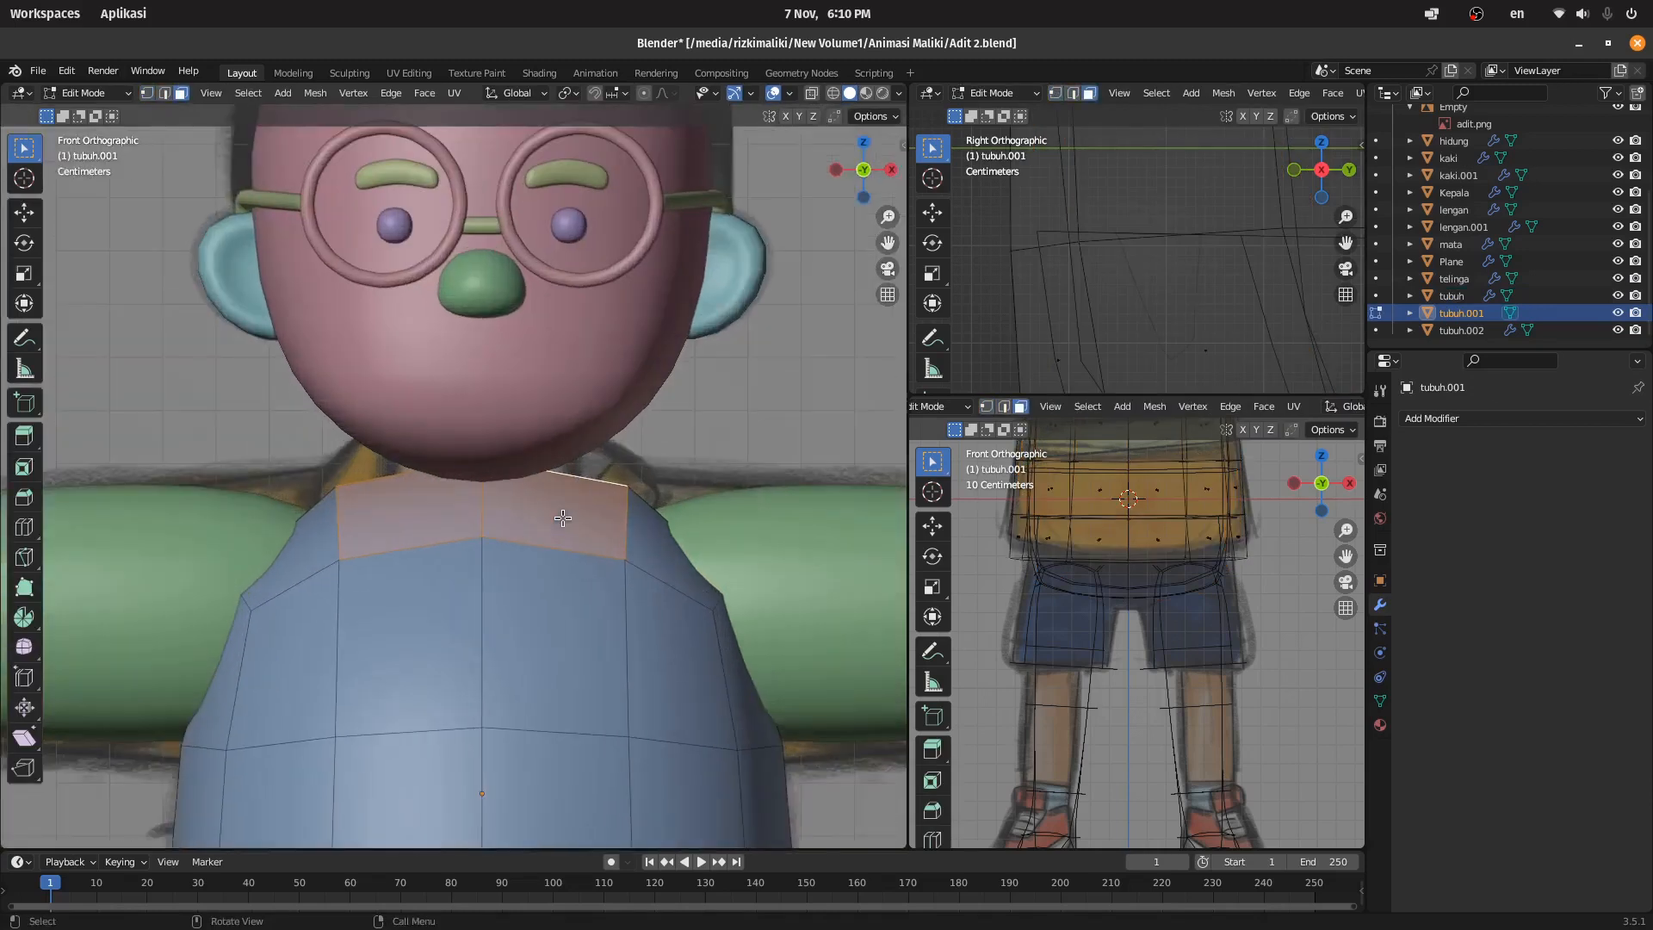
pyautogui.moveTo(859, 187); pyautogui.dragTo(848, 147)
pyautogui.scroll(-3, 804, 231)
pyautogui.click(804, 230)
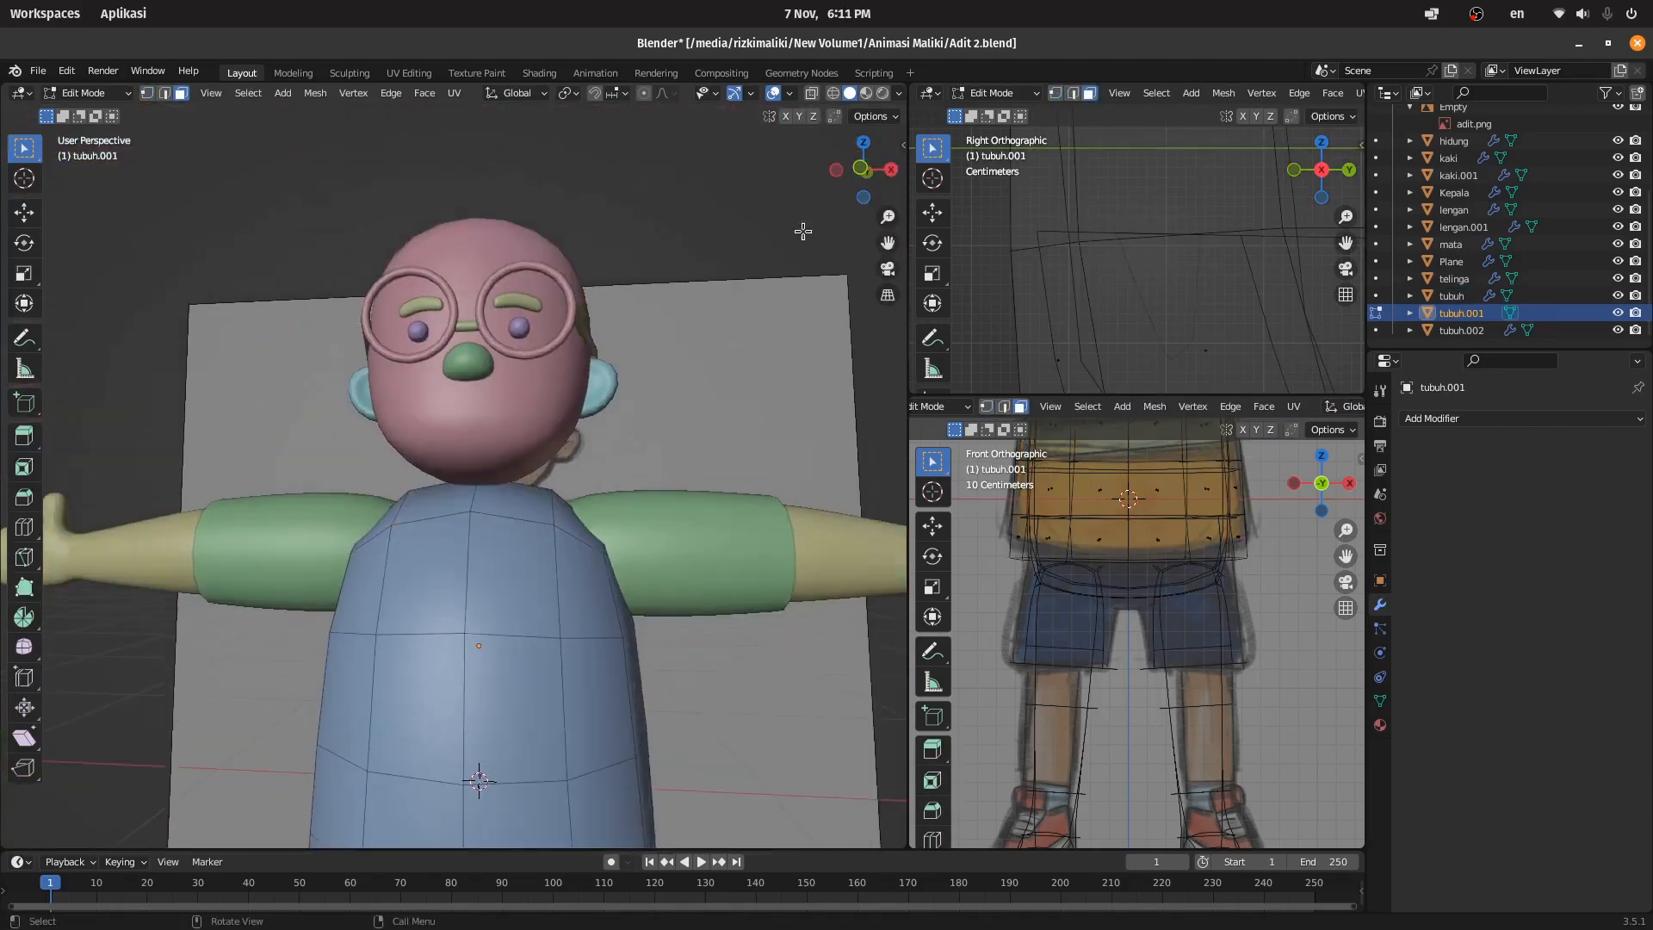
# Step: Add a cube at the 3D cursor with a smooth-shaded Subdivision modifier as the base for the neck
pyautogui.click(863, 170)
pyautogui.scroll(1, 523, 494)
pyautogui.press('Tab')
pyautogui.scroll(-3, 524, 494)
pyautogui.hotkey('shift', 'a')
pyautogui.moveTo(461, 432)
pyautogui.click(641, 451)
pyautogui.click(1520, 418)
pyautogui.click(1323, 732)
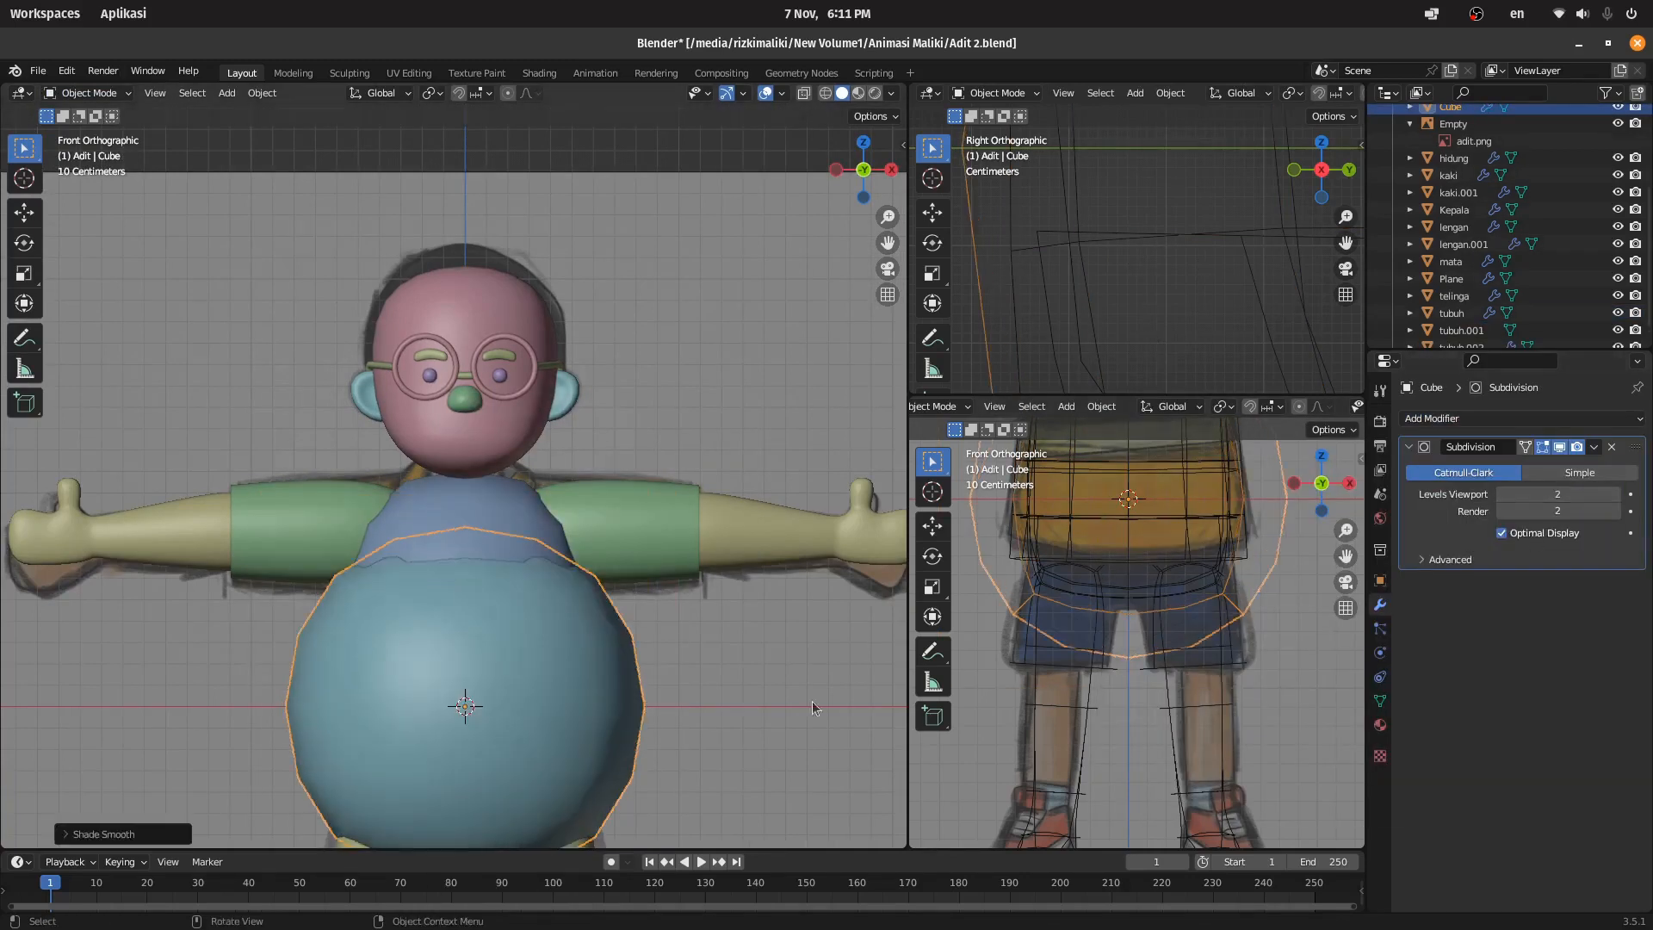
# Step: Scale the cube down and move it up along Z between the head and the shirt
pyautogui.press('s')
pyautogui.click(612, 706)
pyautogui.press('g')
pyautogui.press('z')
pyautogui.click(613, 527)
pyautogui.press('s')
pyautogui.click(571, 527)
pyautogui.scroll(6, 571, 560)
pyautogui.press('g')
pyautogui.press('z')
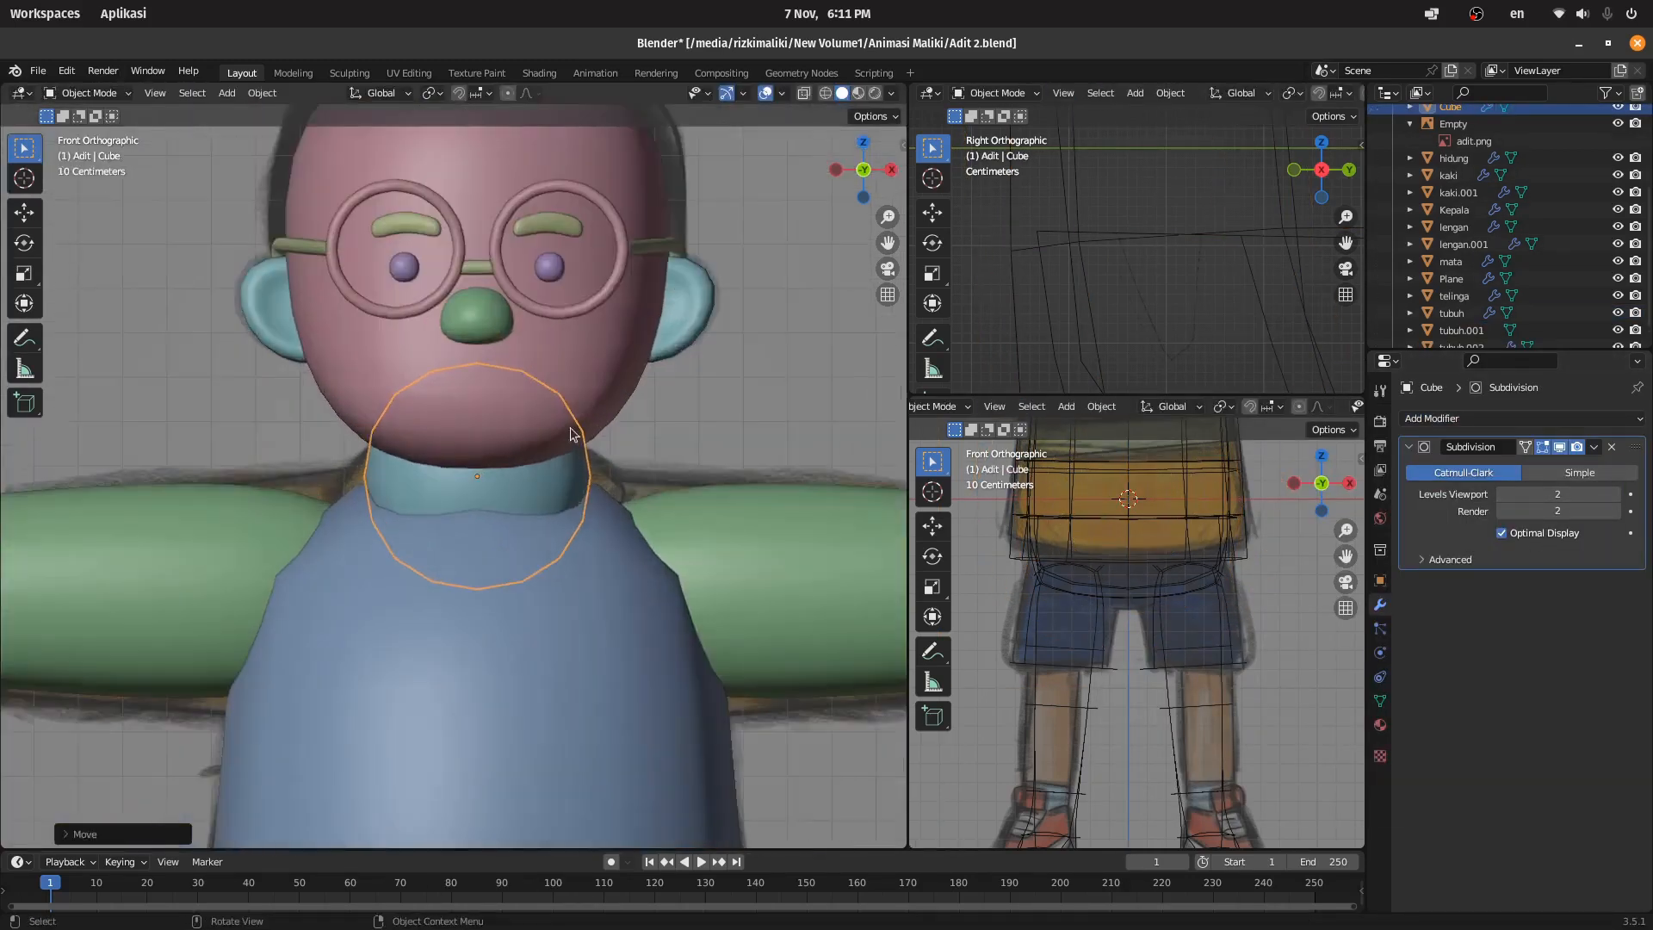
# Step: Scale the neck mesh in Edit Mode to reduce its depth in the left side view
pyautogui.press('Tab')
pyautogui.moveTo(571, 433); pyautogui.dragTo(540, 449, button='middle')
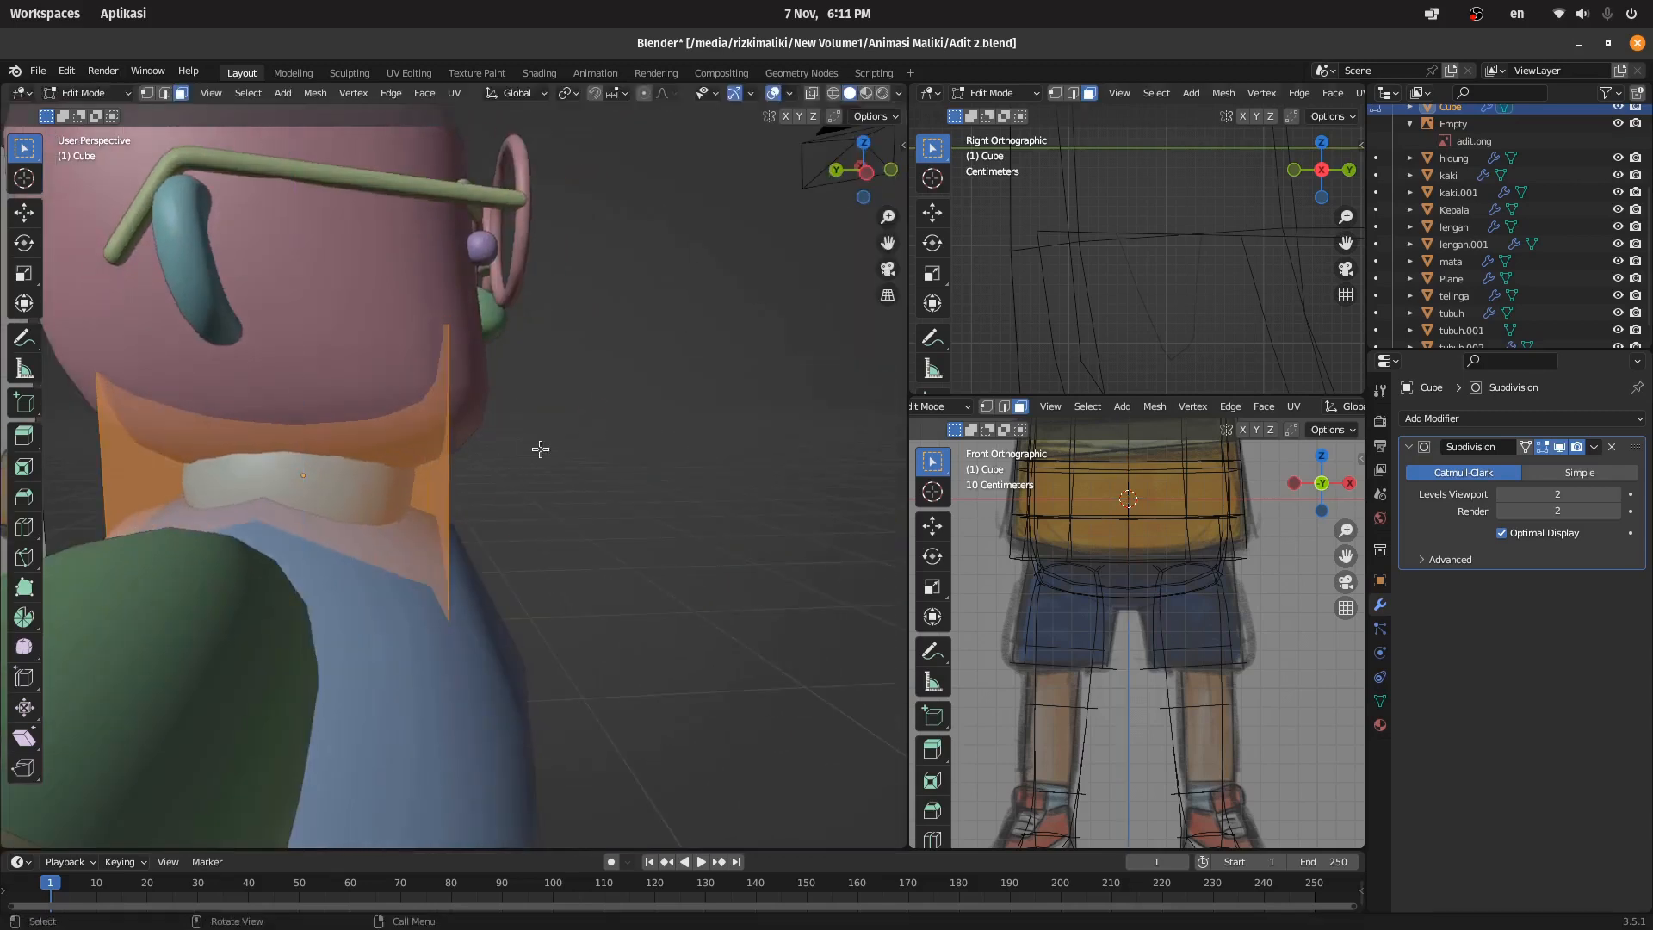
pyautogui.press('s')
pyautogui.click(516, 460)
pyautogui.press('ctrl+KP_3')
pyautogui.scroll(-2, 520, 458)
pyautogui.scroll(2, 551, 458)
pyautogui.press('s')
pyautogui.click(602, 467)
pyautogui.scroll(-6, 603, 466)
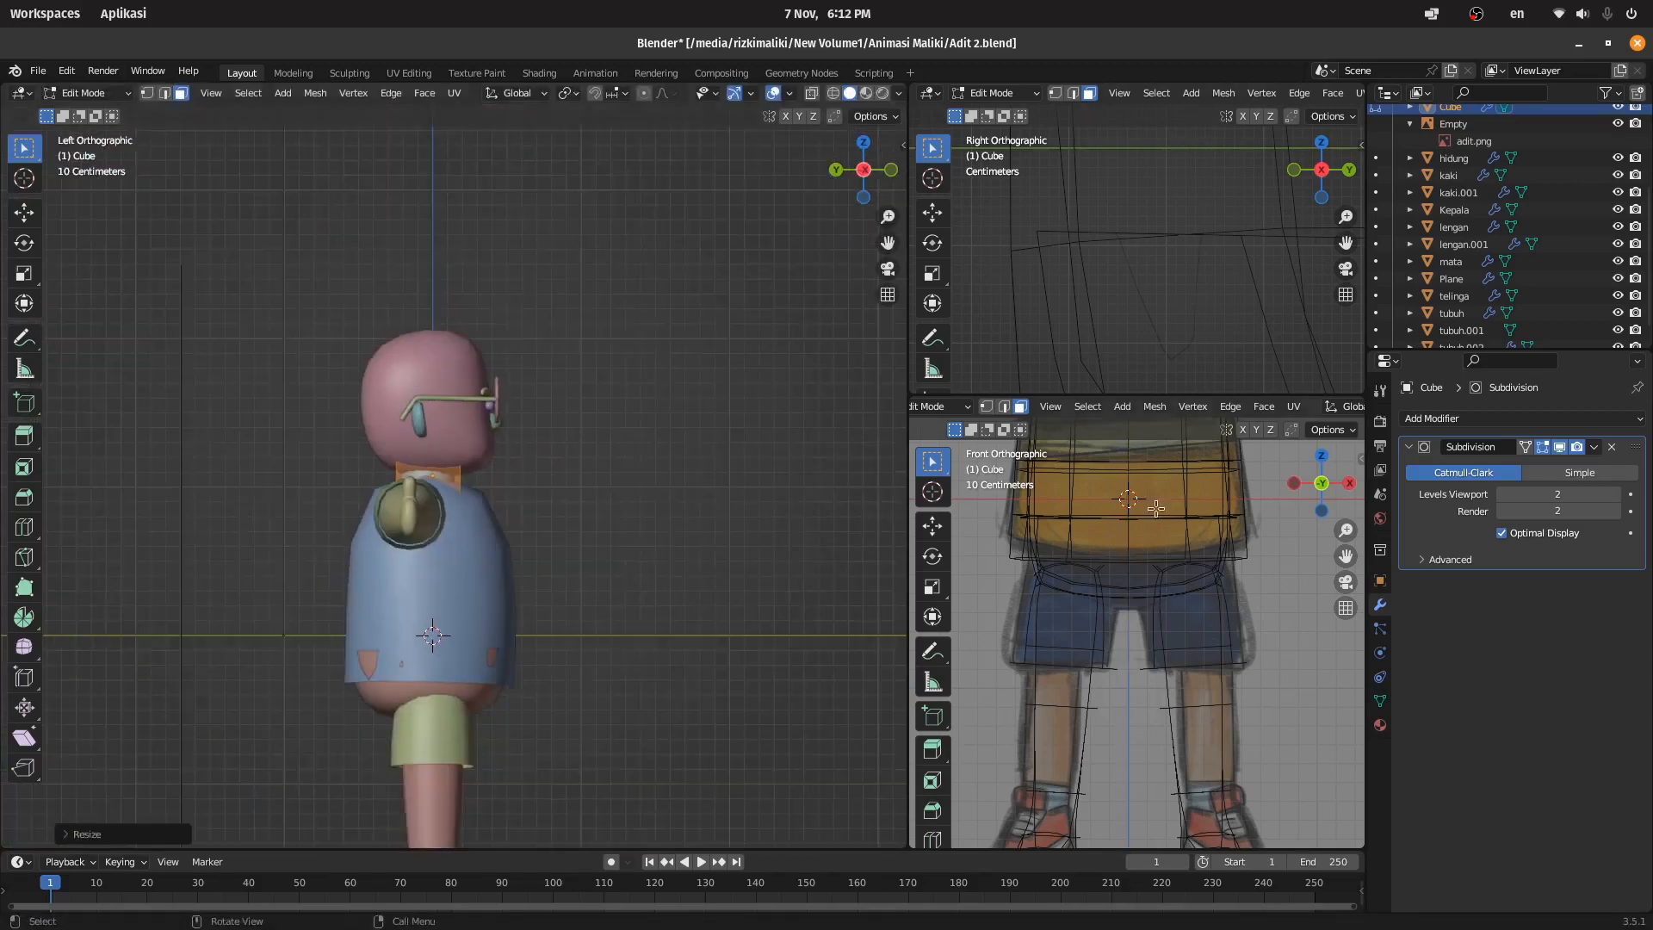
# Step: Scale the neck mesh narrower to match the neck in the front reference drawing
pyautogui.keyDown('shift'); pyautogui.moveTo(1156, 508); pyautogui.dragTo(1169, 792, button='middle'); pyautogui.keyUp('shift')
pyautogui.scroll(2, 1170, 775)
pyautogui.press('s')
pyautogui.click(1184, 689)
pyautogui.press('KP_1')
pyautogui.press('Tab')
pyautogui.scroll(5, 590, 524)
pyautogui.scroll(-5, 516, 430)
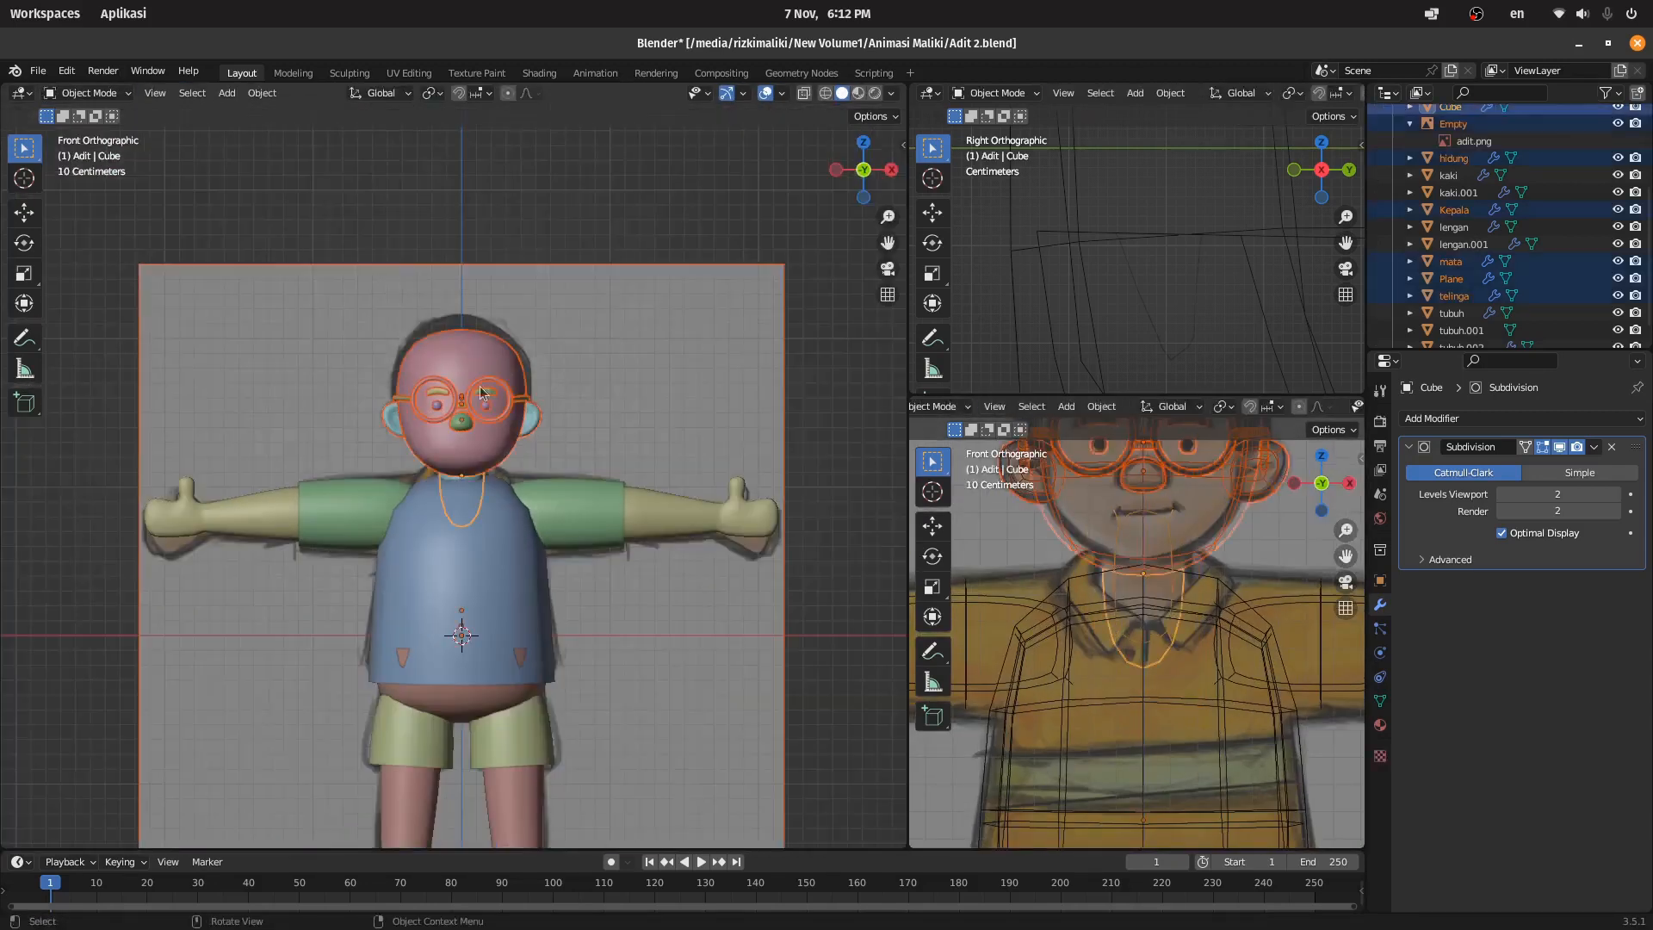
# Step: Exclude the reference image from the selected head parts and move them slightly along Z above the shirt
pyautogui.keyDown('shift'); pyautogui.click(627, 449); pyautogui.keyUp('shift')
pyautogui.keyDown('shift'); pyautogui.click(631, 453); pyautogui.keyUp('shift')
pyautogui.scroll(2, 632, 453)
pyautogui.press('g')
pyautogui.press('z')
pyautogui.click(698, 456)
pyautogui.scroll(1, 704, 459)
pyautogui.scroll(-3, 704, 459)
pyautogui.hotkey('alt', 'a')
pyautogui.scroll(3, 495, 542)
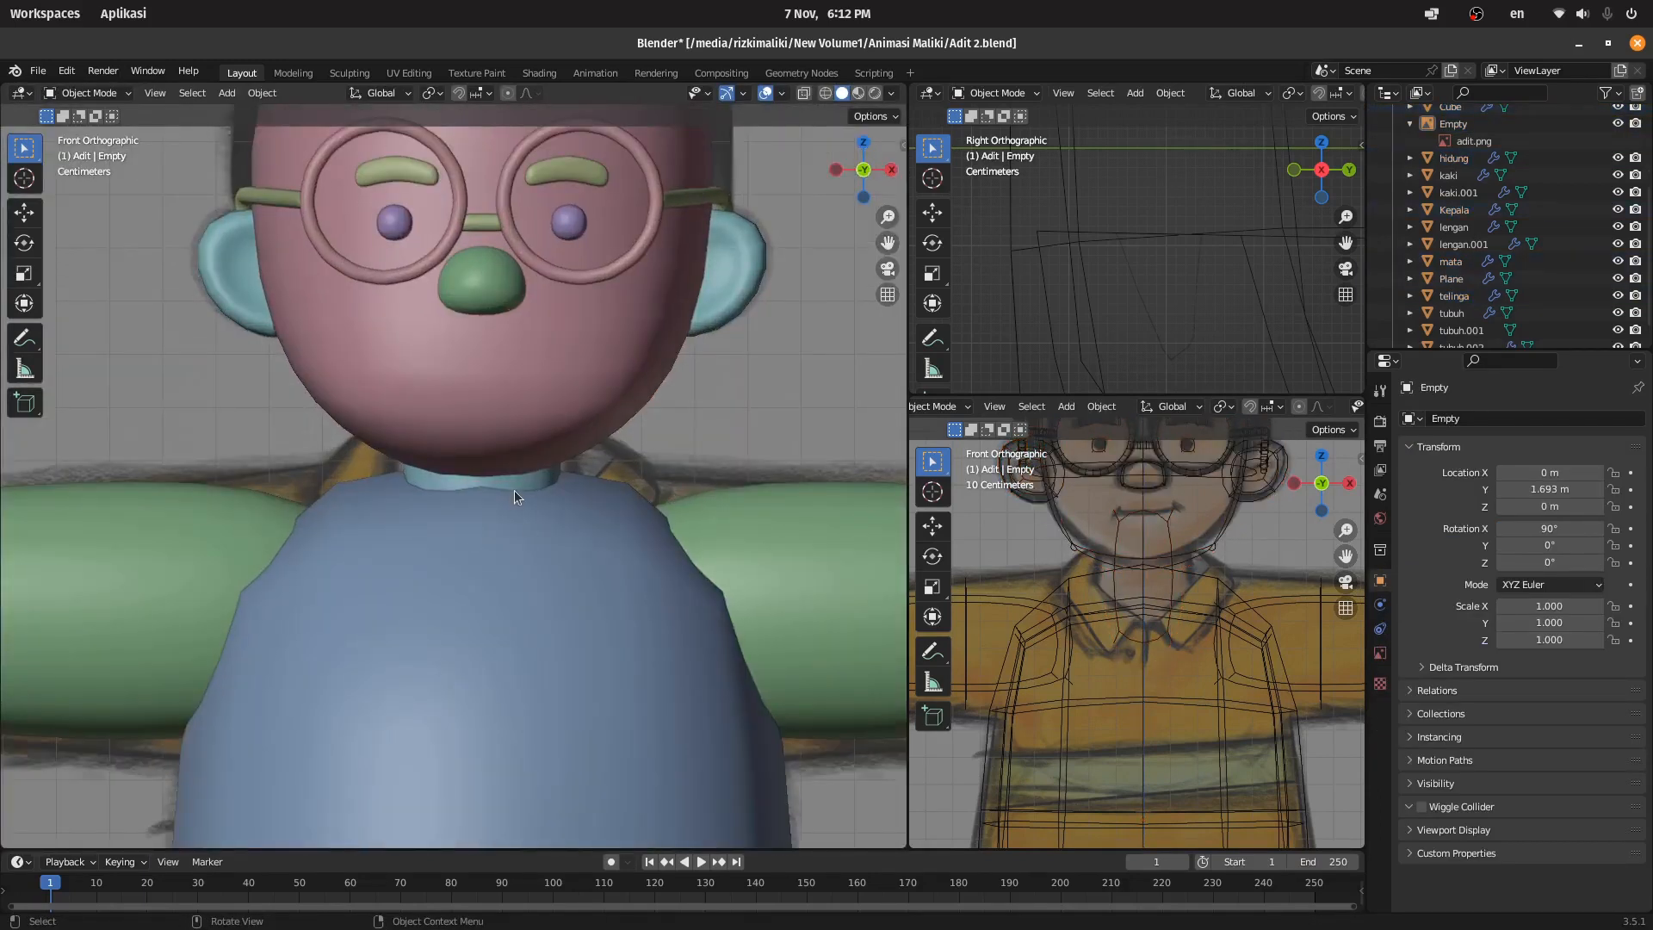
# Step: Add a loop cut to the upper part of the shirt mesh in Edit Mode
pyautogui.click(514, 489)
pyautogui.press('Tab')
pyautogui.hotkey('ctrl', 'r')
pyautogui.click(502, 561)
# Step: Select the shirt's top faces around the neck and delete them to open a neck hole
pyautogui.press('3')
pyautogui.click(472, 521)
pyautogui.moveTo(472, 520); pyautogui.dragTo(449, 578, button='middle')
pyautogui.hotkey('ctrl', 'r')
pyautogui.moveTo(184, 504); pyautogui.dragTo(543, 531, button='middle')
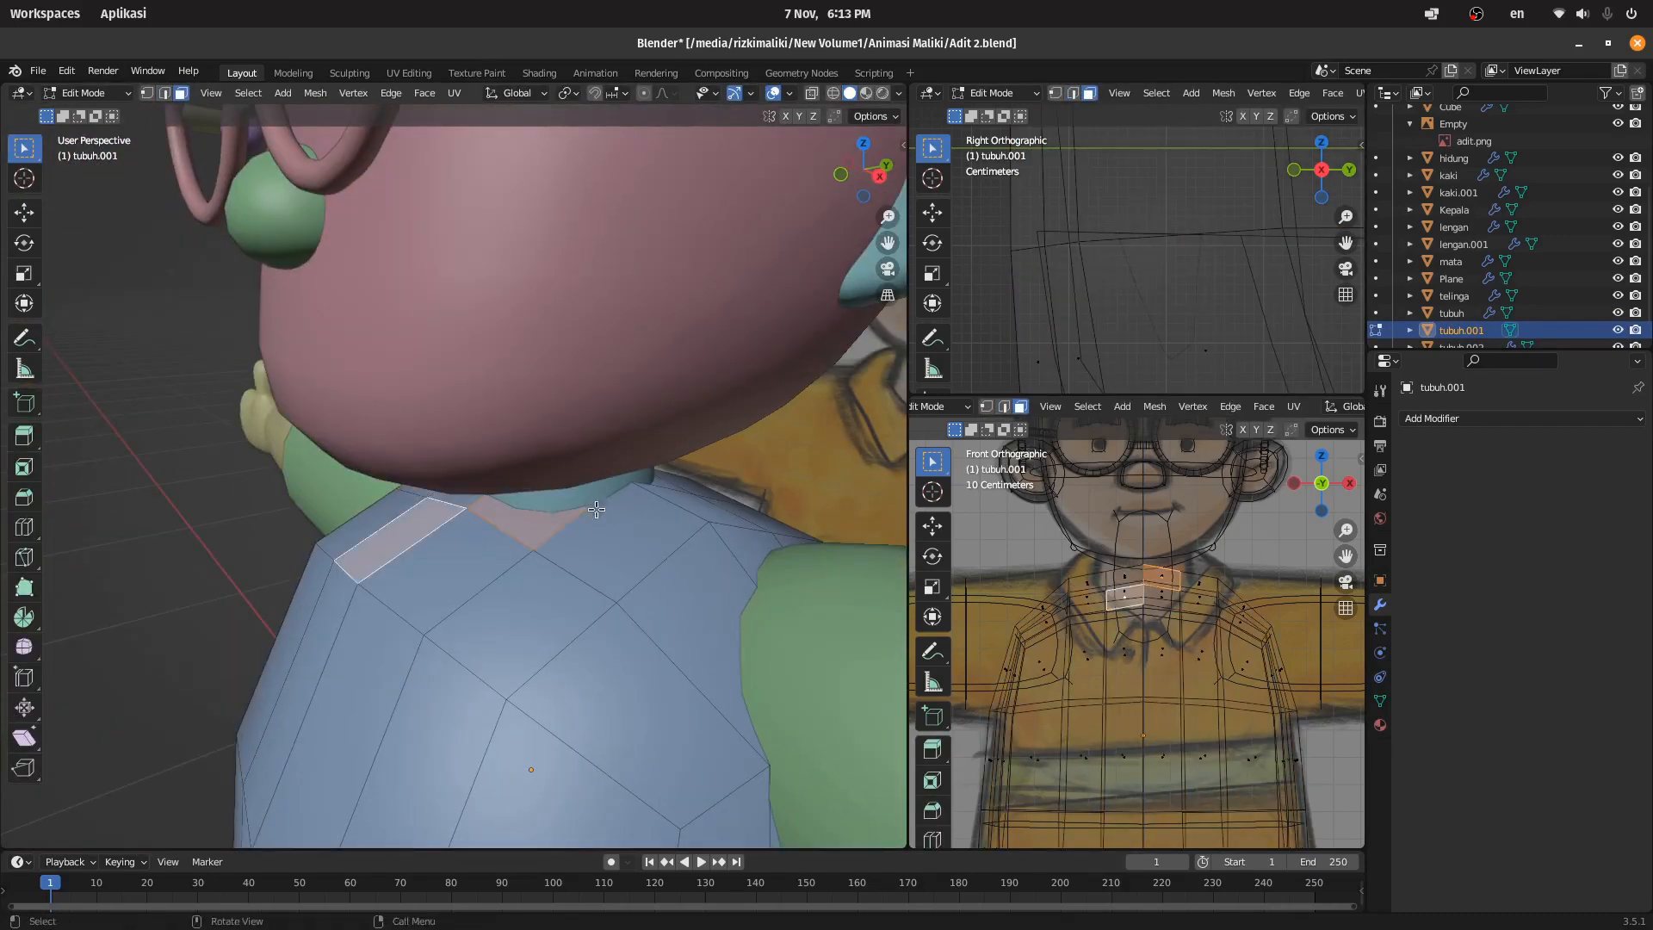
pyautogui.hotkey('ctrl', 'z')
pyautogui.moveTo(847, 390); pyautogui.dragTo(726, 395, button='middle')
pyautogui.moveTo(718, 526); pyautogui.dragTo(749, 482, button='middle')
pyautogui.press('x')
pyautogui.press('Tab')
# Step: Add a Catmull-Clark Subdivision modifier to the shirt
pyautogui.click(1523, 420)
pyautogui.click(1305, 731)
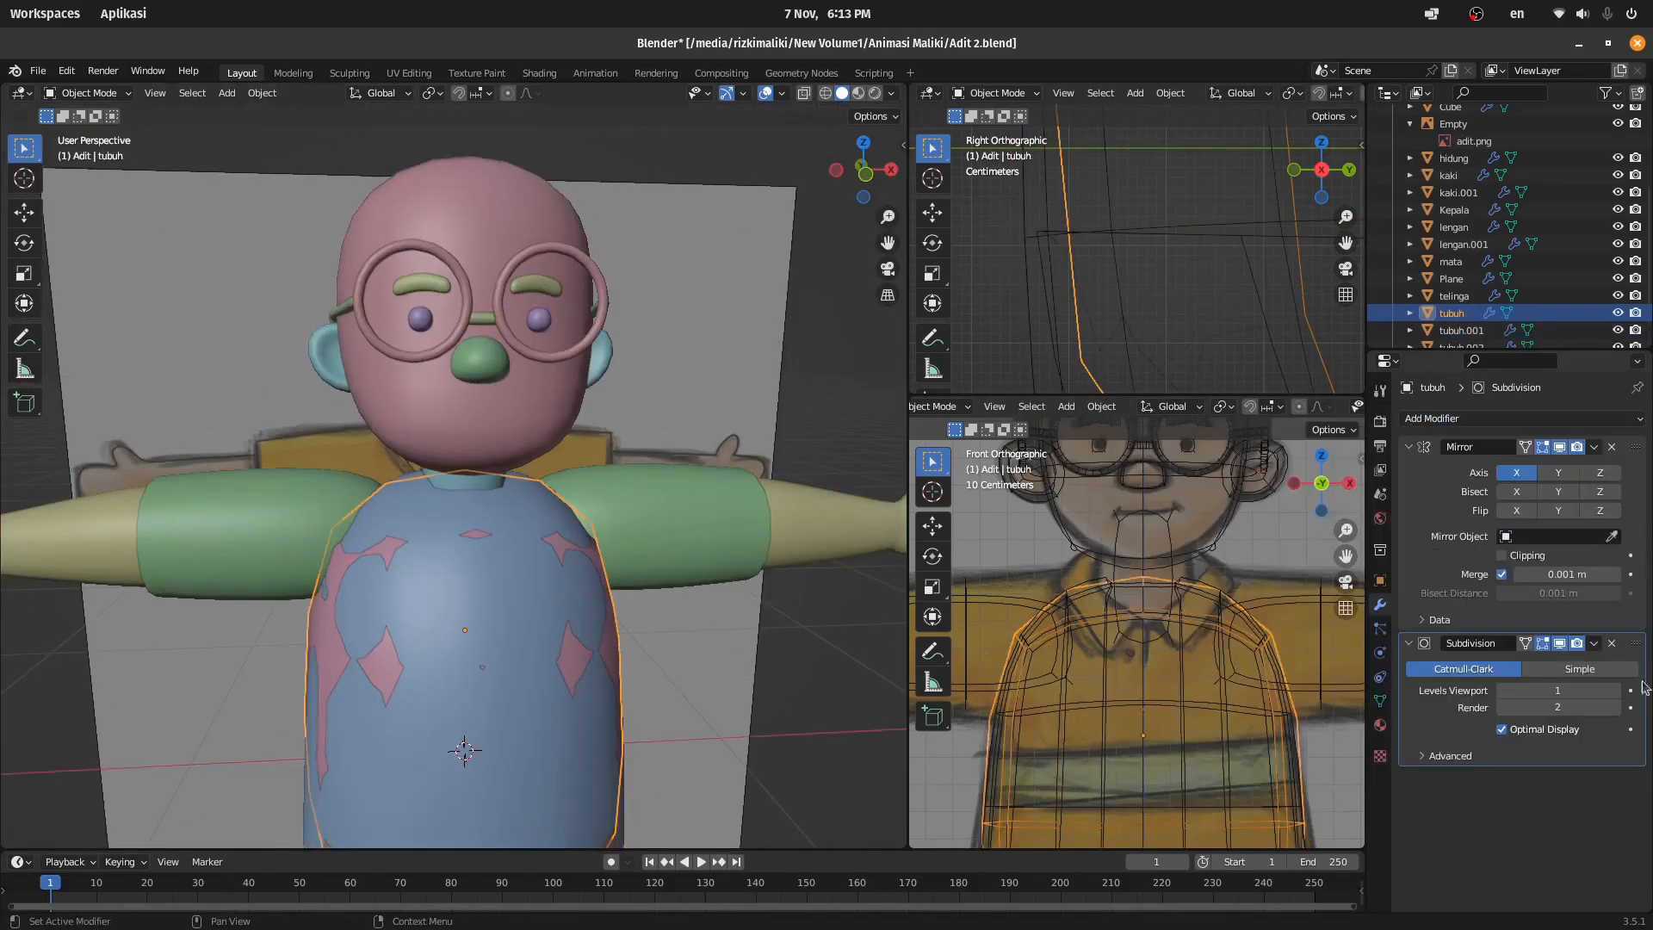
pyautogui.click(478, 515)
pyautogui.scroll(2, 479, 515)
pyautogui.press('s')
pyautogui.rightClick(712, 539)
# Step: Scale the whole shirt mesh up slightly in Edit Mode and move it to cover the body underneath
pyautogui.press('Tab')
pyautogui.press('a')
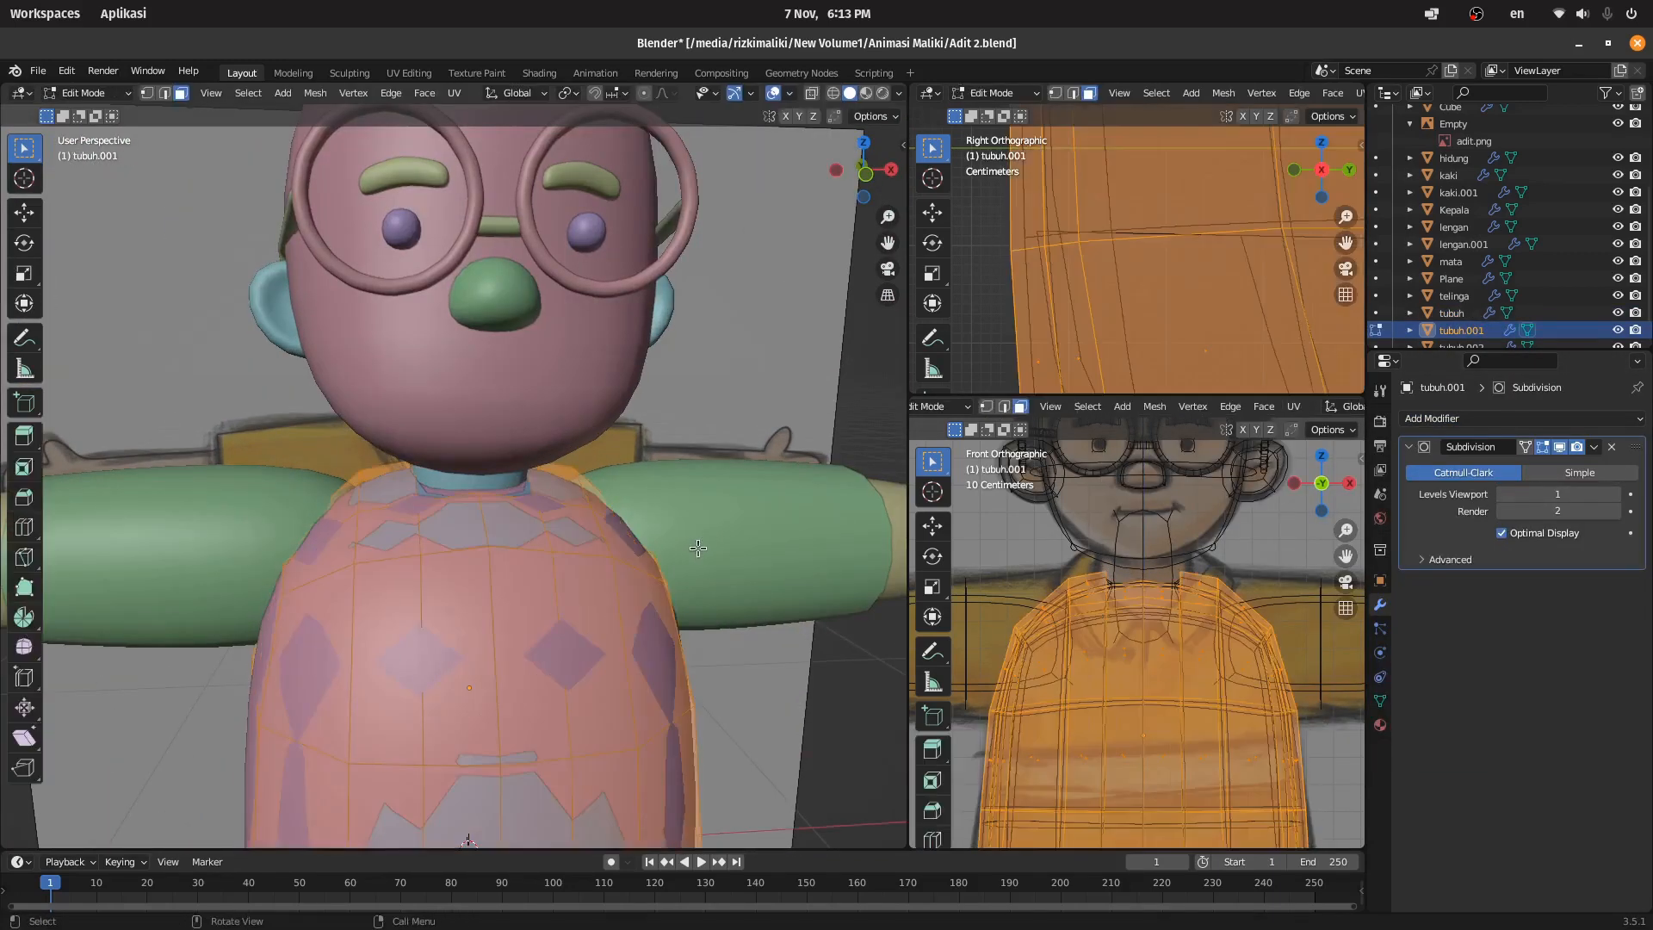
pyautogui.press('s')
pyautogui.click(717, 543)
pyautogui.press('g')
pyautogui.click(716, 543)
pyautogui.press('Tab')
# Step: Enable X-axis mirror editing and move the shirt's neck-opening vertices to fit around the neck
pyautogui.scroll(2, 716, 543)
pyautogui.moveTo(717, 542); pyautogui.dragTo(671, 508, button='middle')
pyautogui.press('Tab')
pyautogui.press('1')
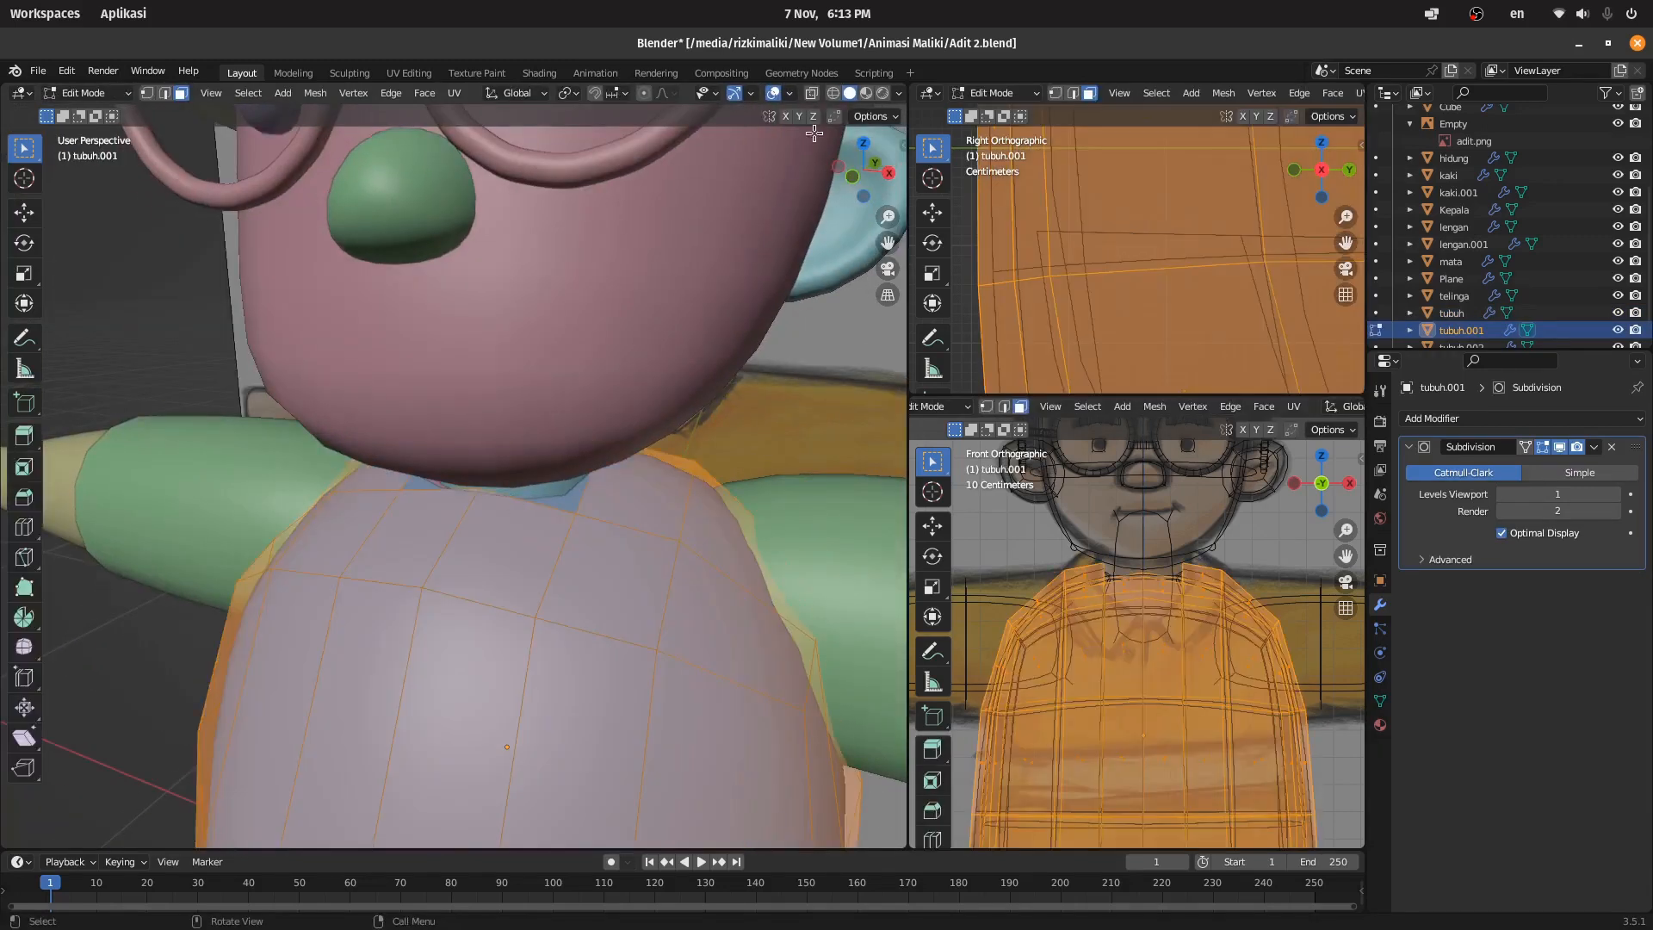
pyautogui.click(785, 117)
pyautogui.click(478, 489)
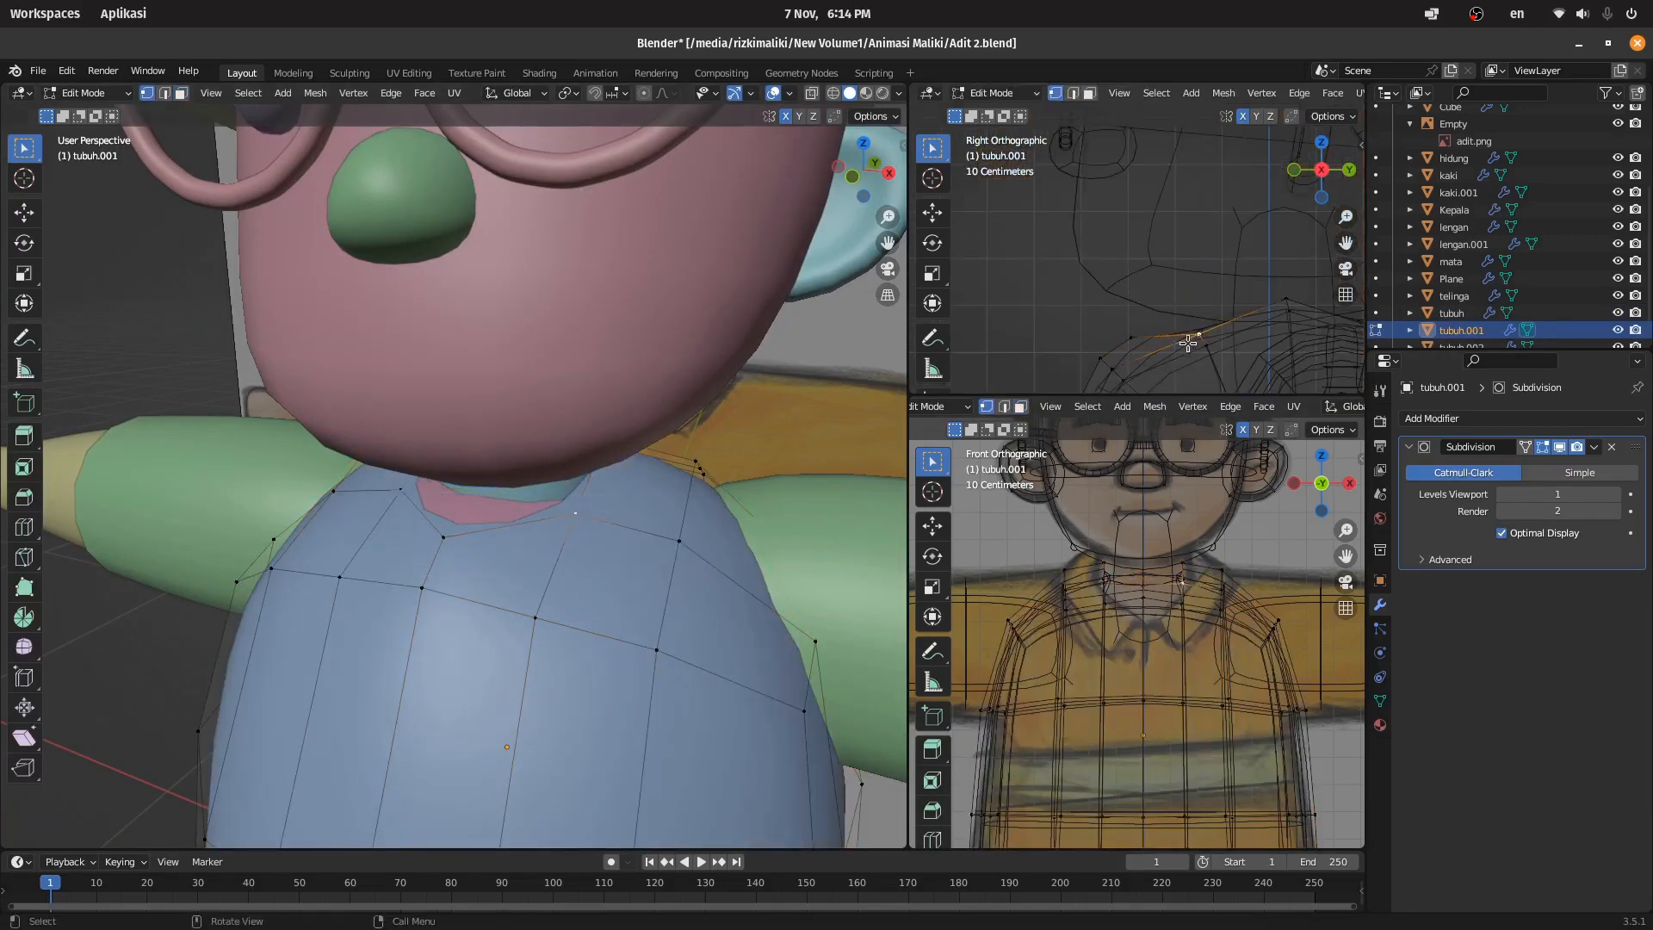
pyautogui.moveTo(706, 482); pyautogui.dragTo(477, 482, button='middle')
pyautogui.click(667, 505)
pyautogui.hotkey('ctrl', 's')
pyautogui.scroll(-4, 1191, 277)
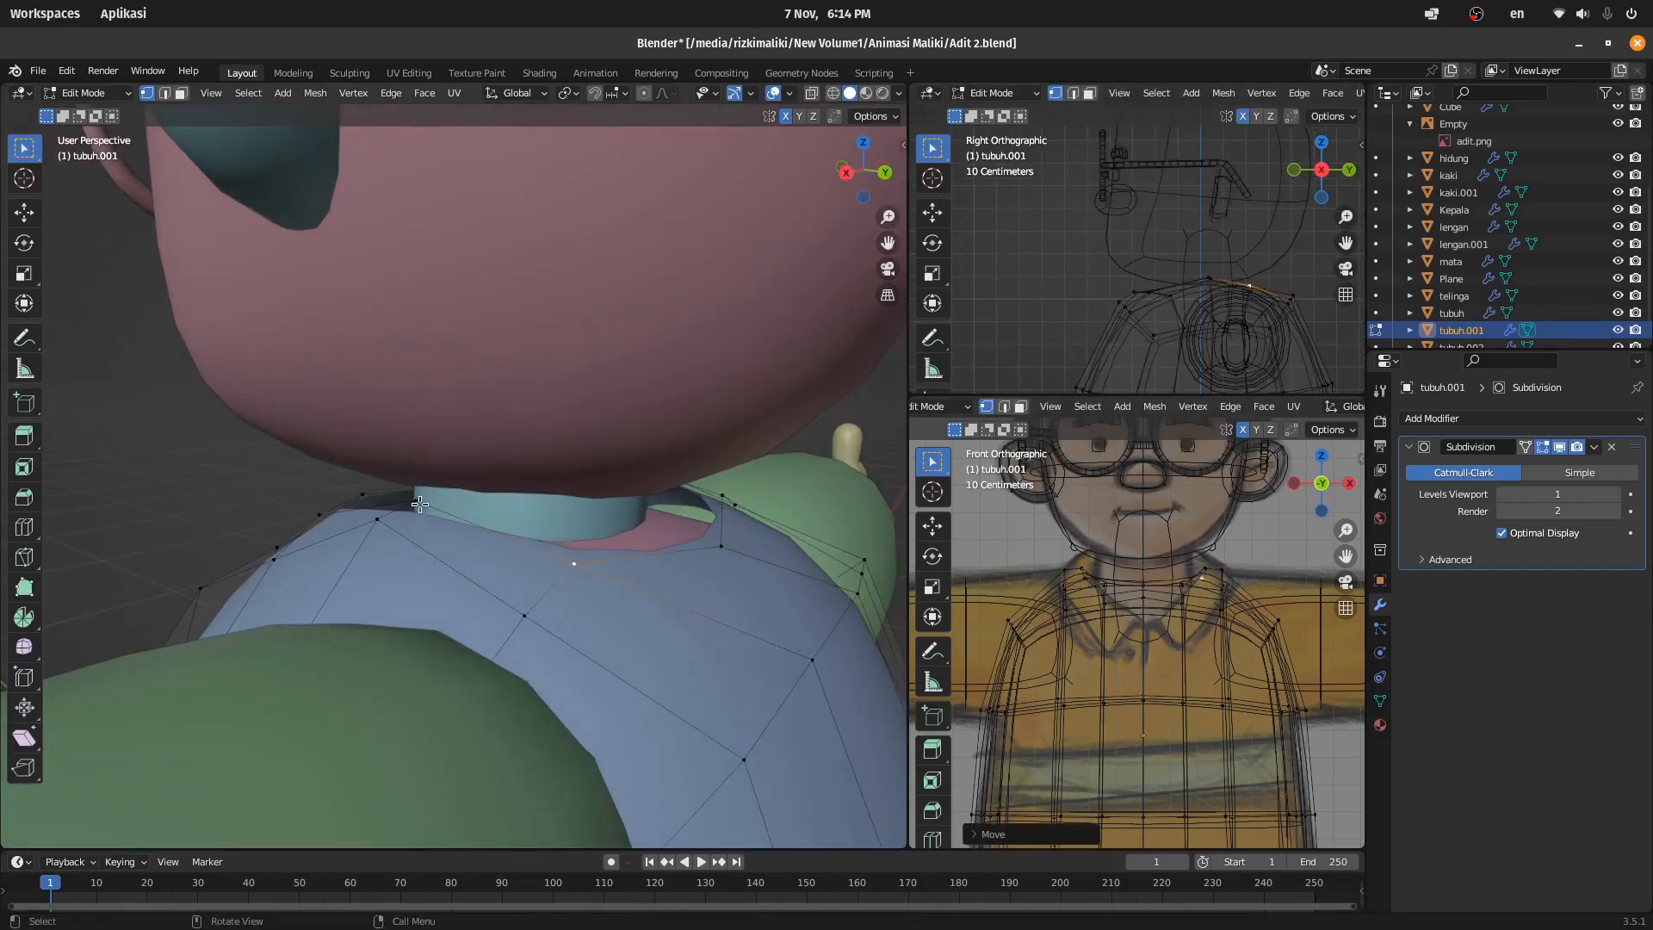
pyautogui.press('Tab')
# Step: Move the shirt slightly down along Z below the neck
pyautogui.scroll(-6, 603, 482)
pyautogui.moveTo(516, 482); pyautogui.dragTo(740, 490, button='middle')
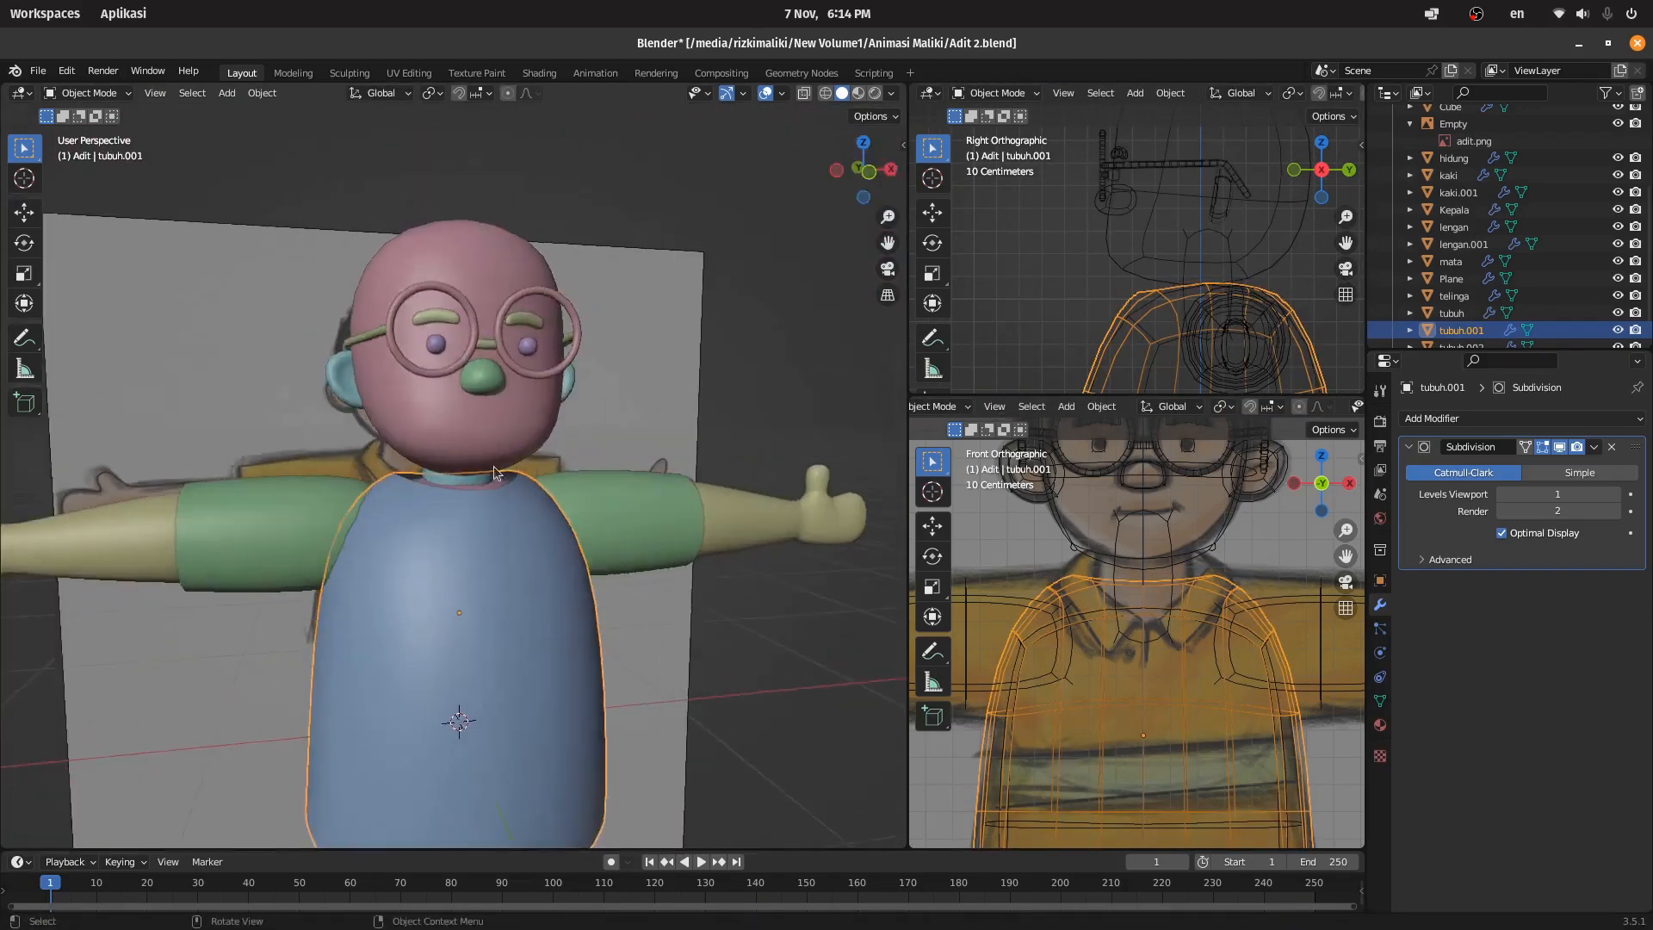
pyautogui.scroll(4, 602, 517)
pyautogui.press('g')
pyautogui.press('z')
pyautogui.click(597, 560)
pyautogui.press('KP_1')
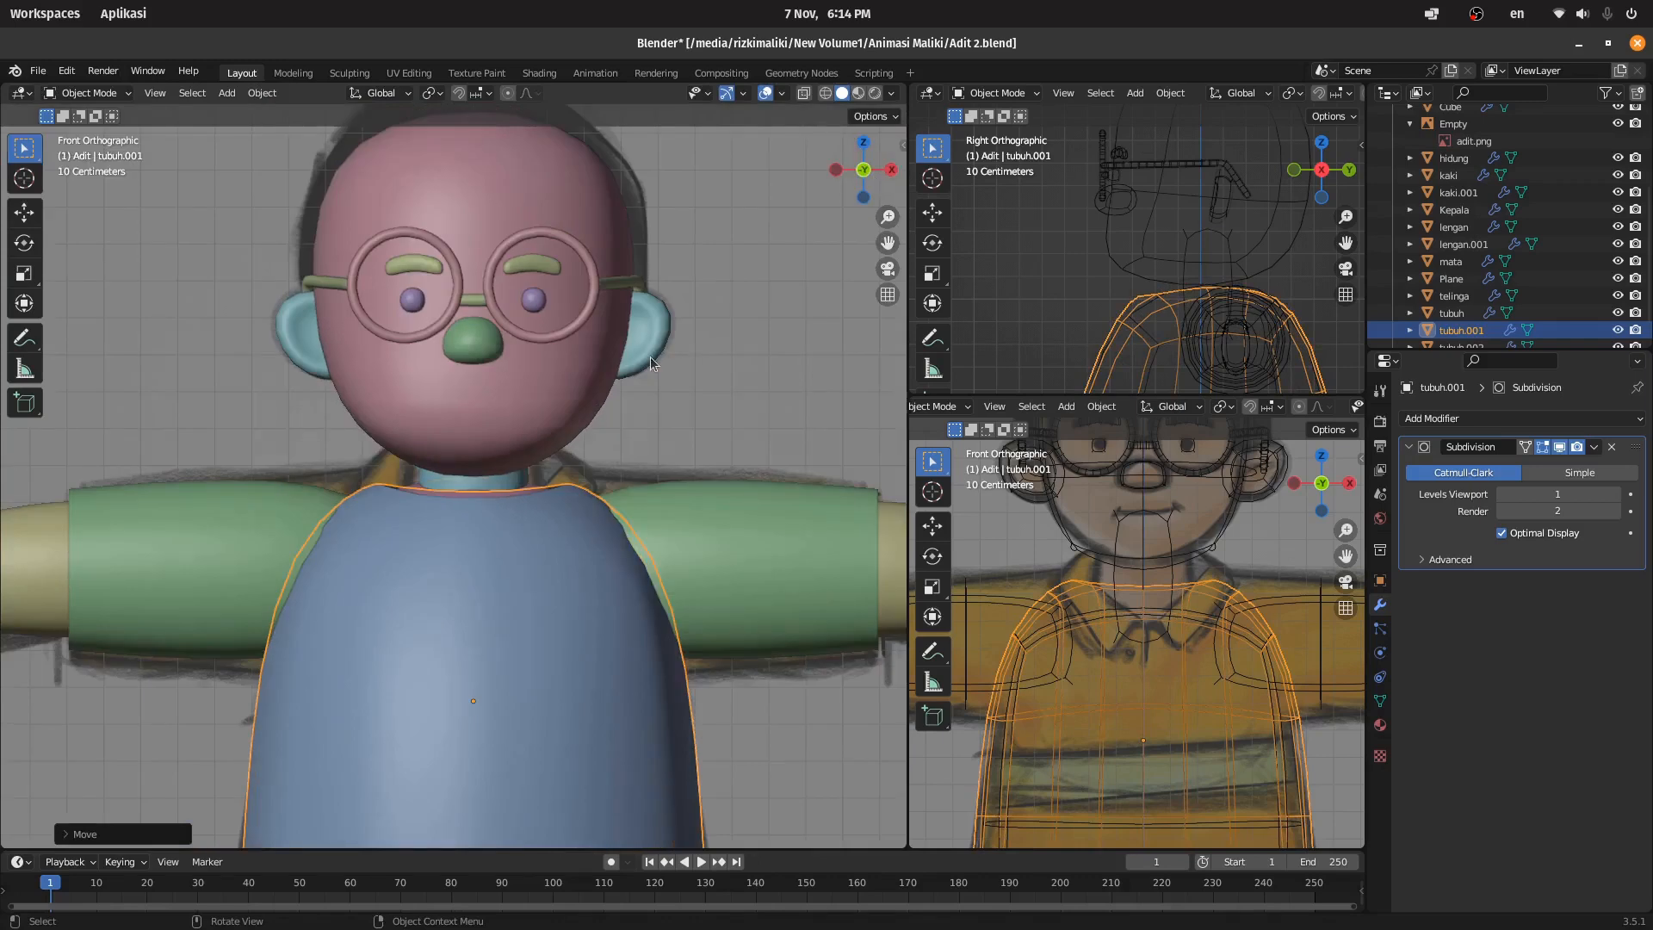
# Step: Move the front centre vertex of the shirt's neck opening down to form a V-shaped neckline
pyautogui.press('Tab')
pyautogui.scroll(2, 650, 357)
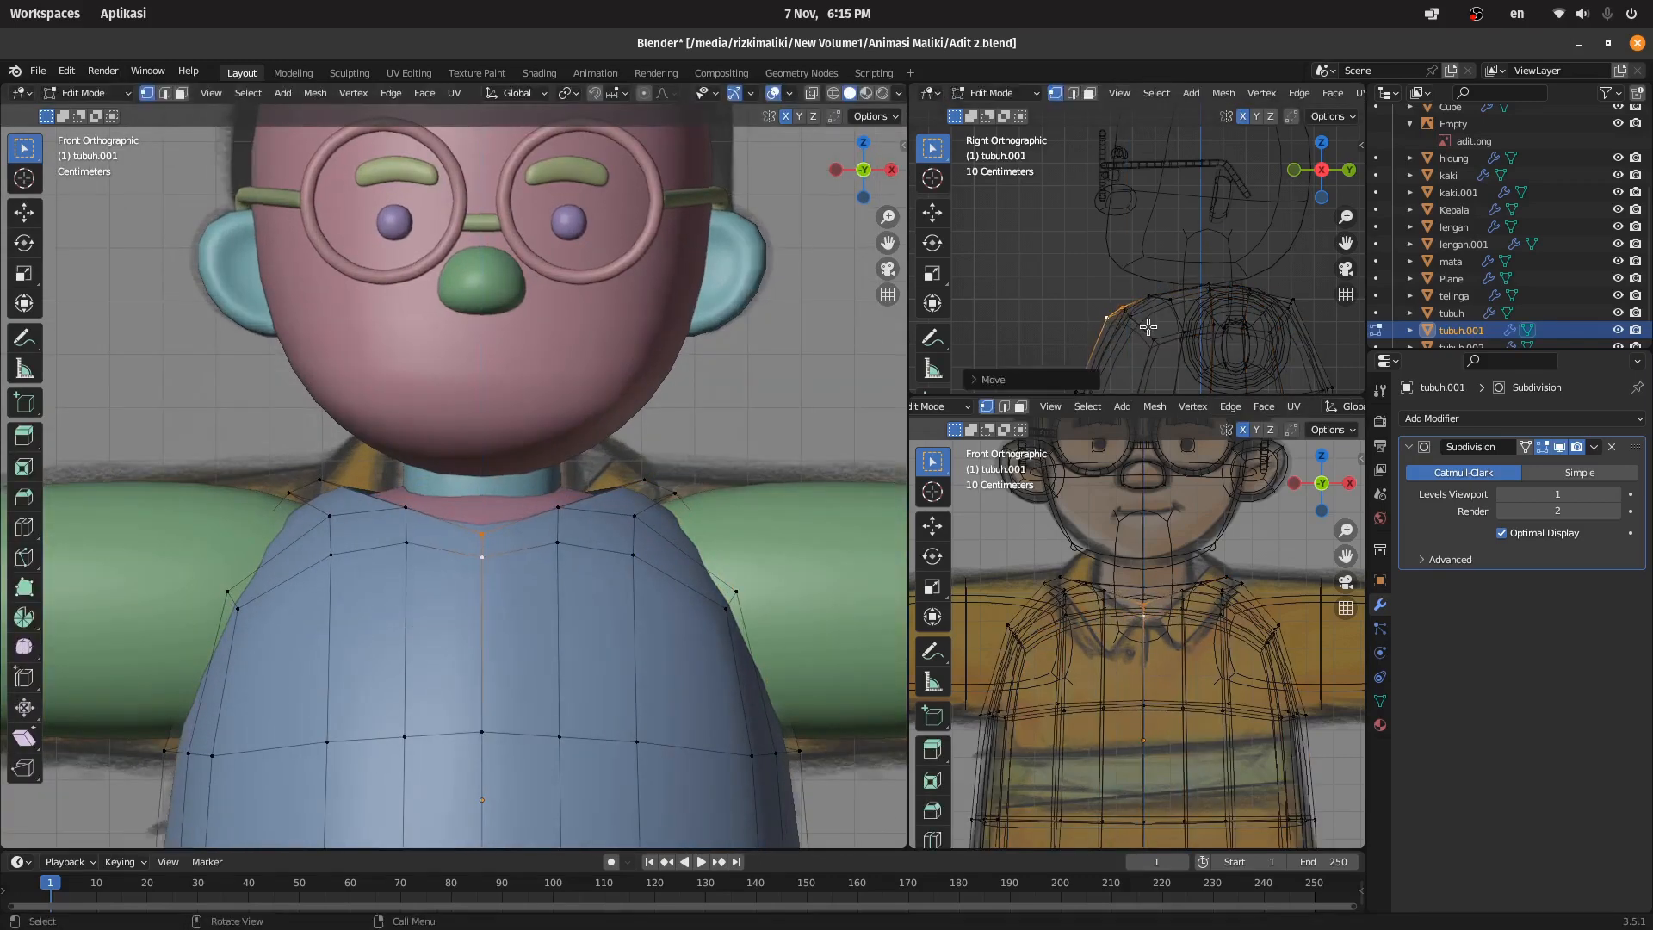
pyautogui.scroll(3, 514, 573)
pyautogui.click(499, 661)
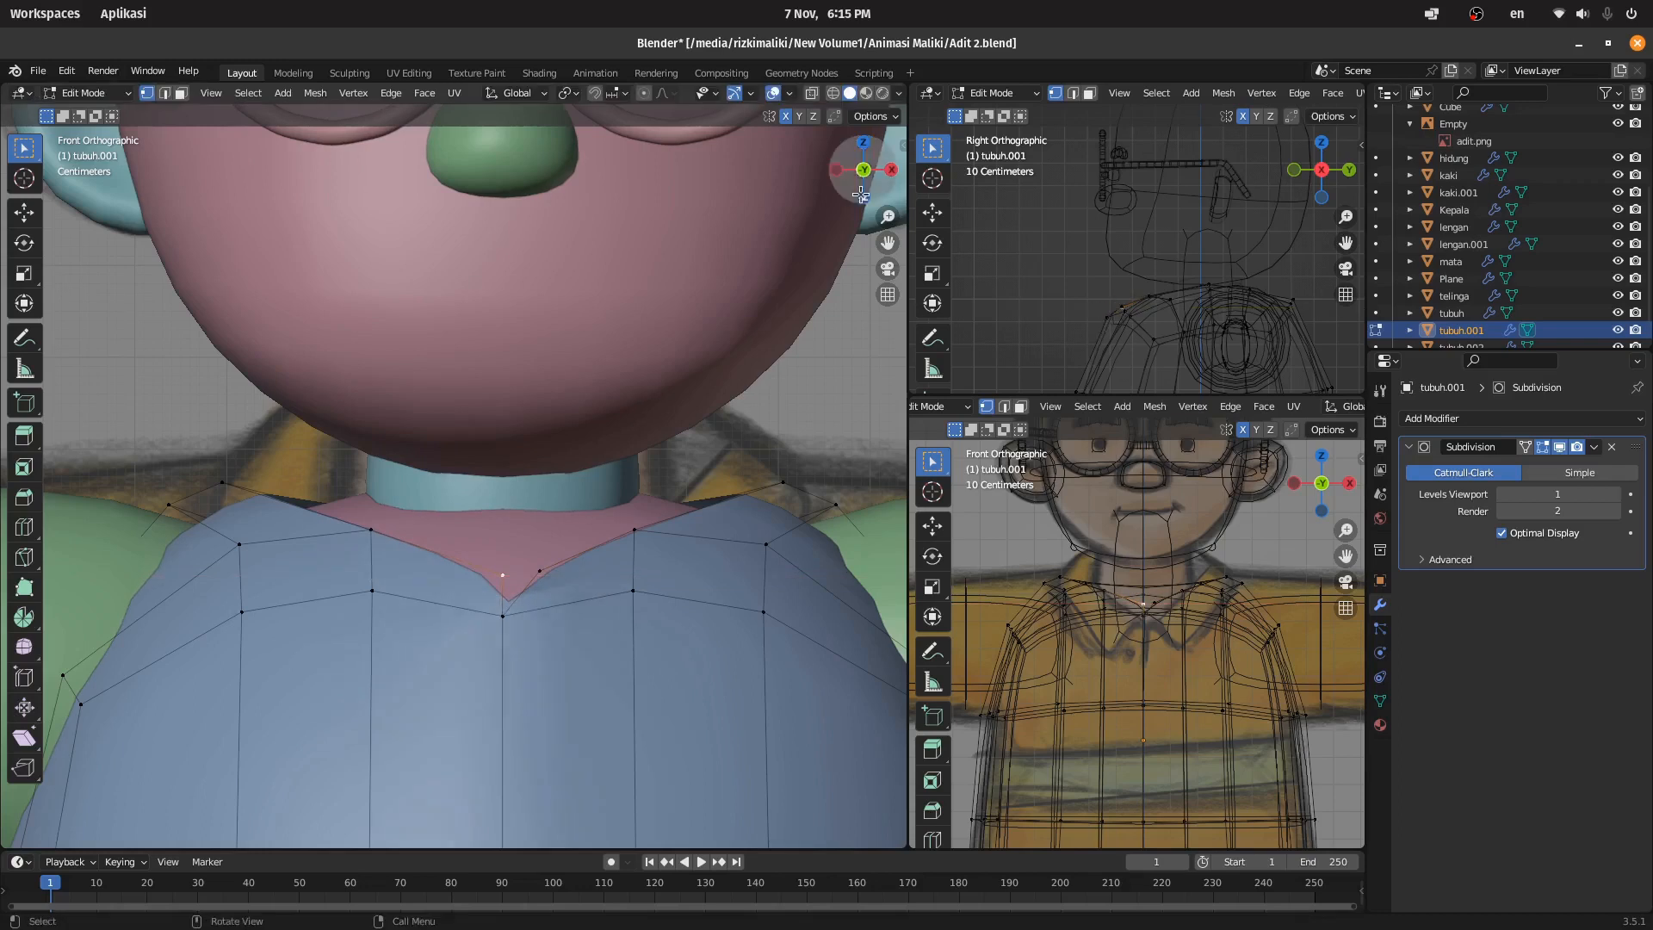
pyautogui.moveTo(861, 194); pyautogui.dragTo(654, 501)
pyautogui.press('g')
pyautogui.hotkey('ctrl', 'z')
pyautogui.moveTo(866, 179); pyautogui.dragTo(788, 178)
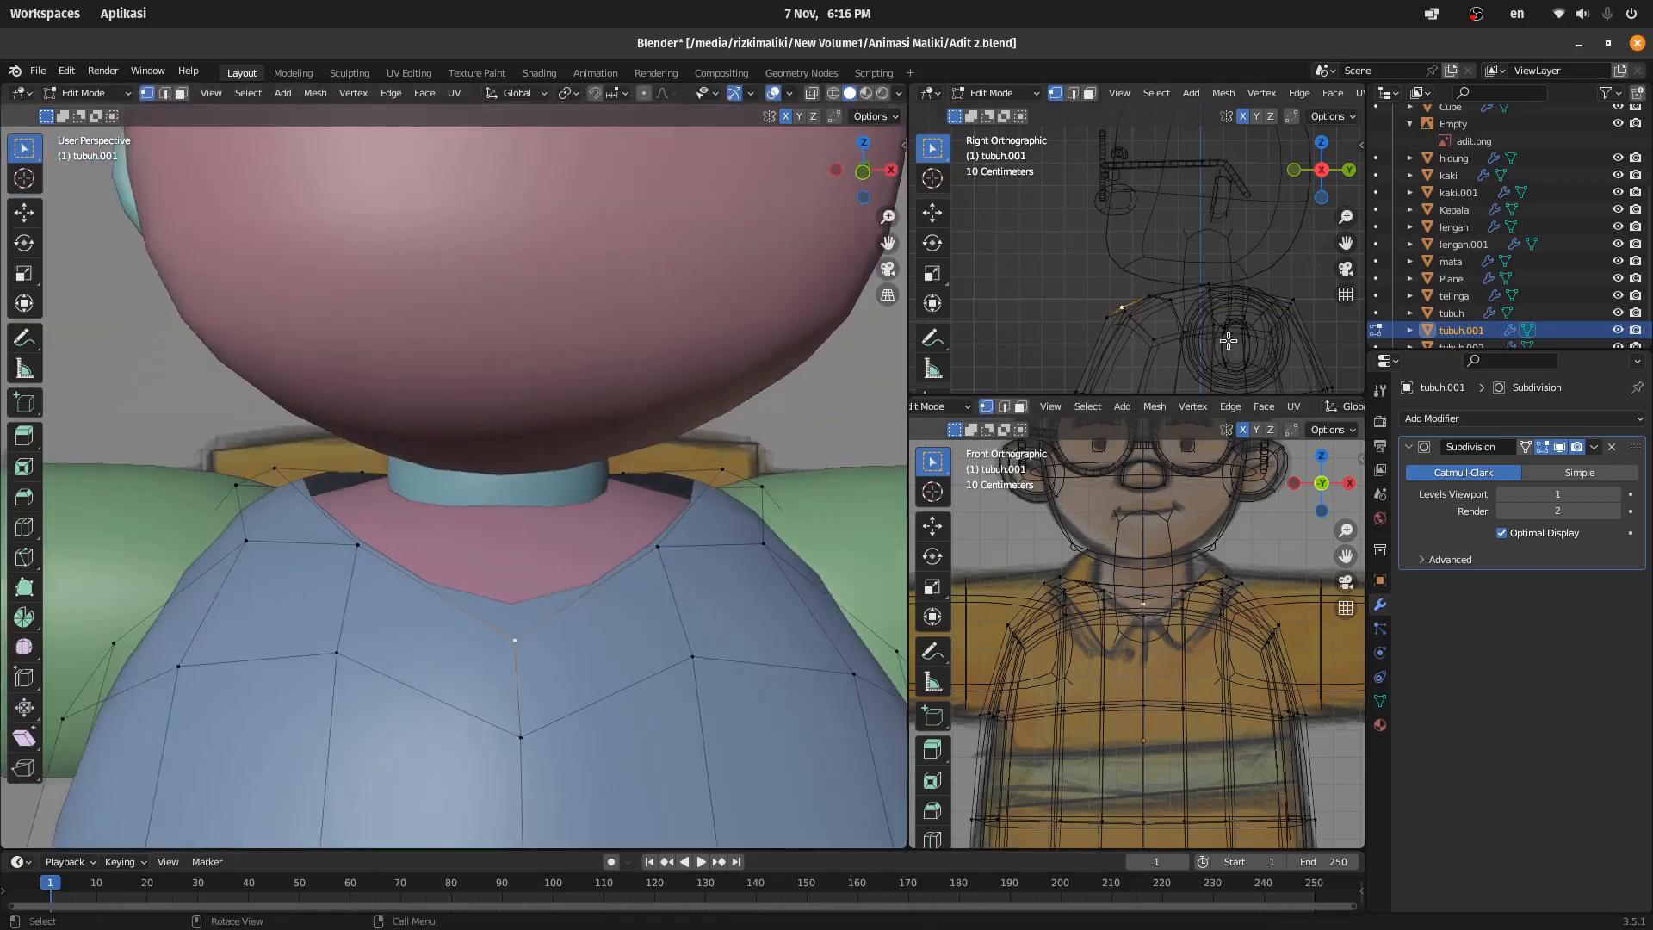
# Step: Reposition the vertices beside the V-neck in the right side view to widen and straighten the neckline
pyautogui.click(1165, 312)
pyautogui.scroll(-1, 774, 362)
pyautogui.scroll(4, 1128, 336)
pyautogui.keyDown('shift'); pyautogui.moveTo(1127, 339); pyautogui.dragTo(1246, 245, button='middle'); pyautogui.keyUp('shift')
pyautogui.click(1184, 339)
pyautogui.scroll(-4, 551, 517)
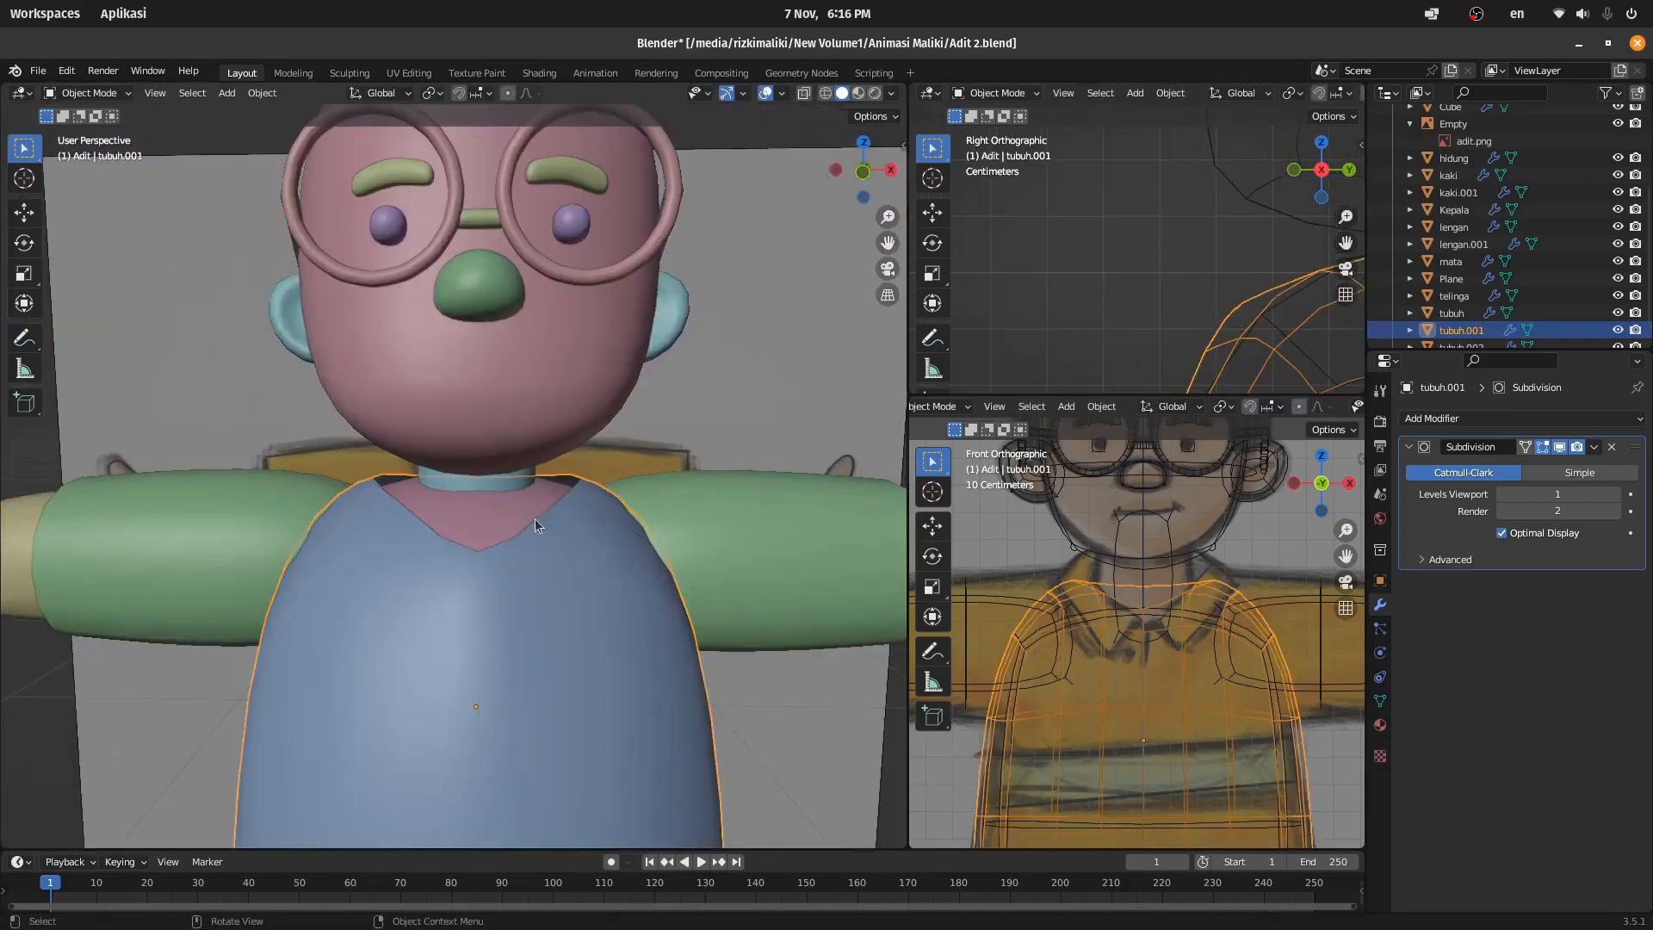